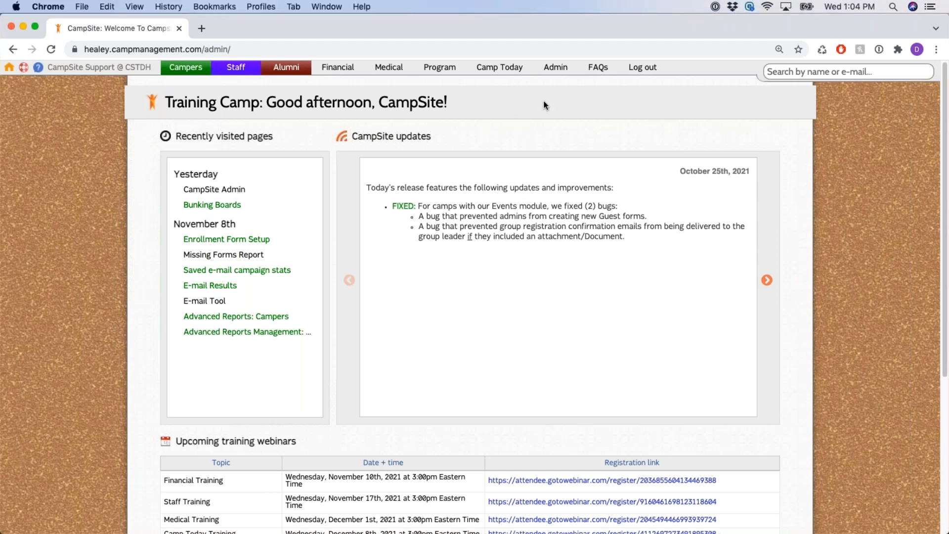
Review the Phase 1–4 CampSite Trainings lines on the FAQ page, then return to the welcome page
click(598, 69)
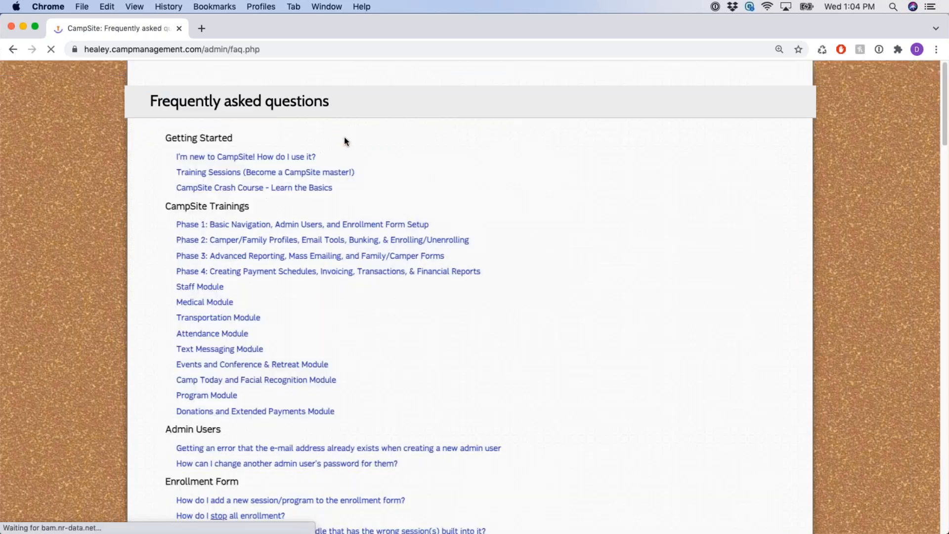
triple_click(203, 212)
click(169, 233)
drag(169, 232, 458, 262)
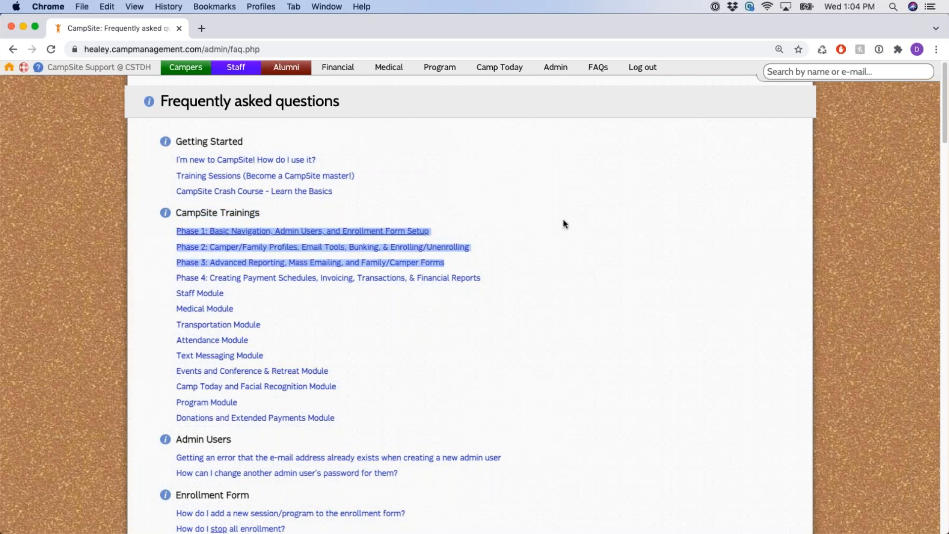
click(565, 204)
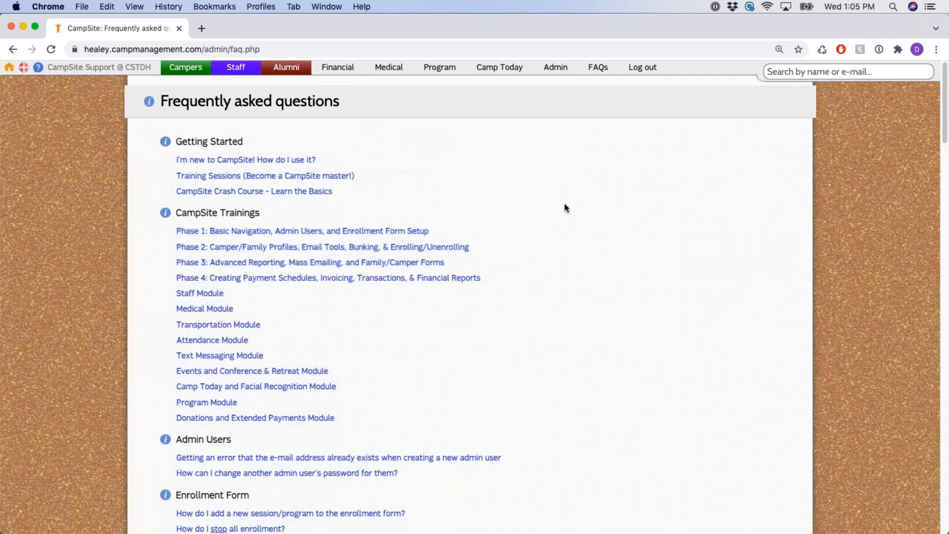
drag(172, 276, 494, 277)
click(494, 278)
click(9, 67)
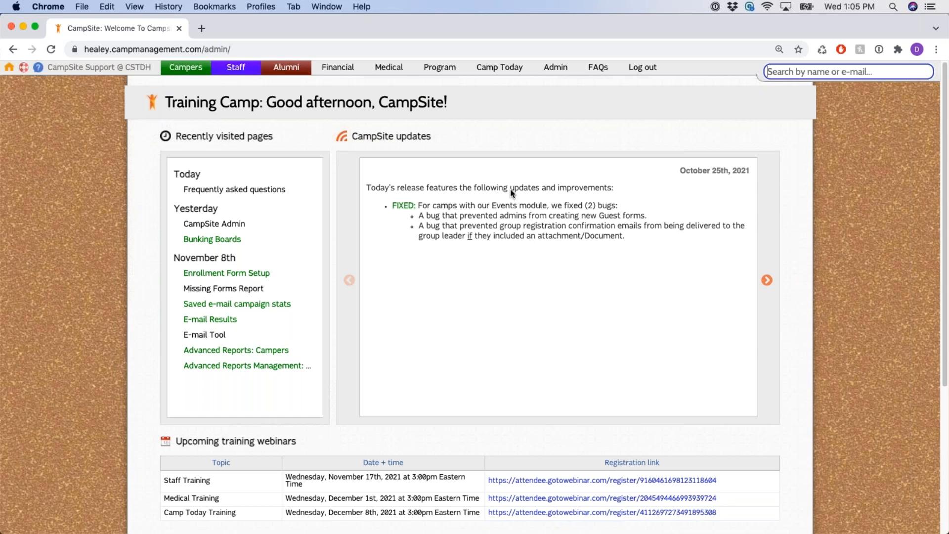
Go to Admin and open Setup Wizard Step 4: Payment Schedules
click(587, 140)
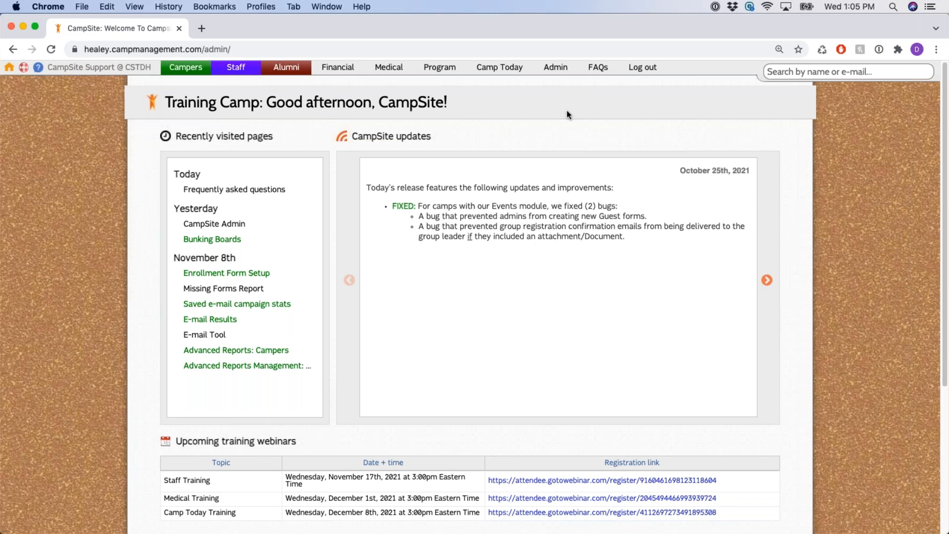
click(560, 72)
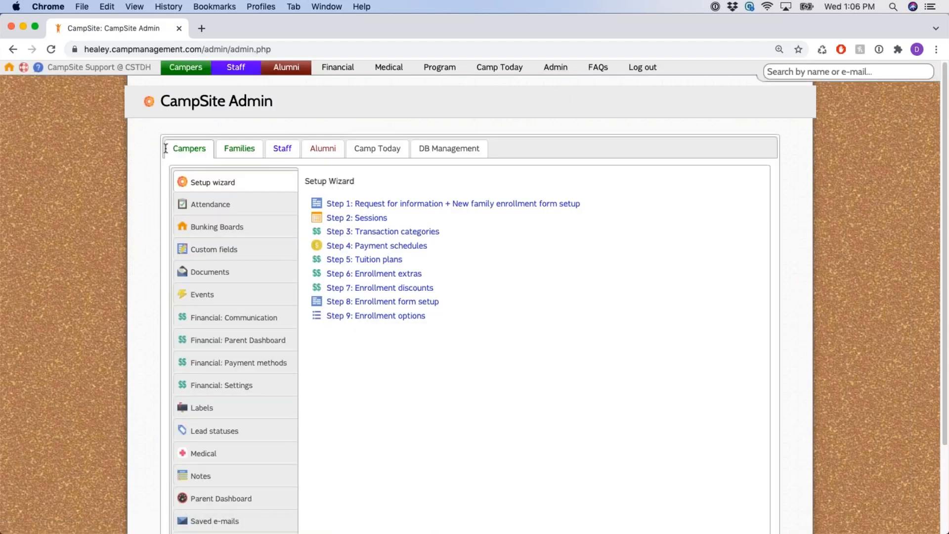
drag(428, 247, 328, 242)
click(367, 248)
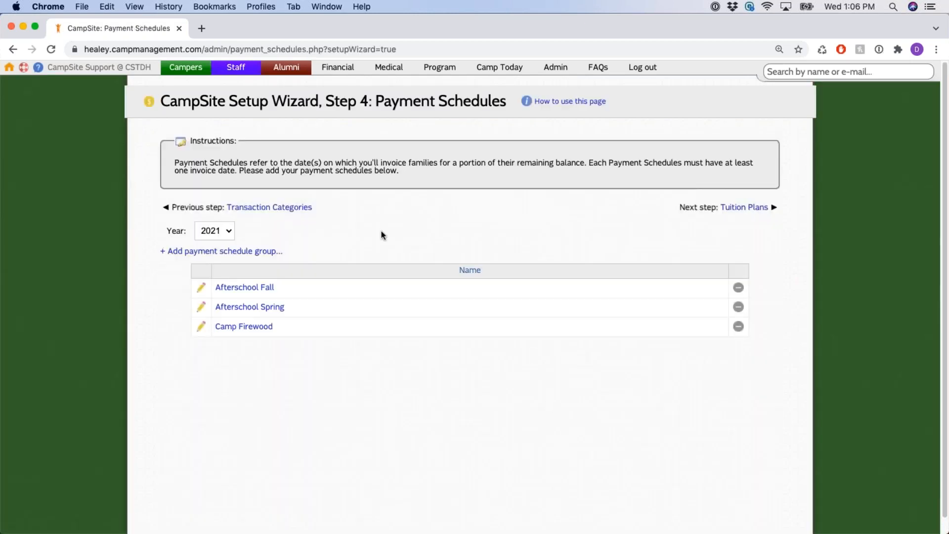
scroll(377, 234, down, 1)
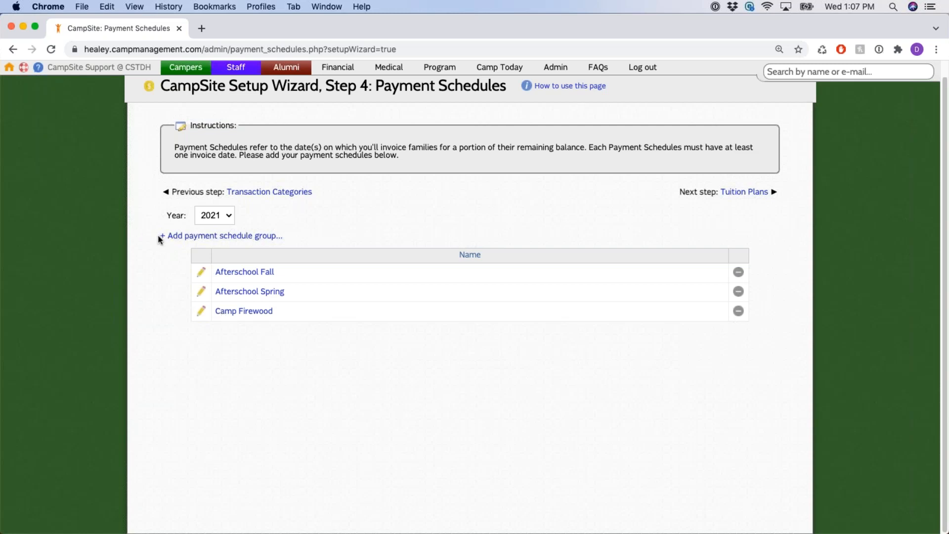
Dismiss the new-group and edit-group forms unsaved, then open the Camp Firewood 2021 payment schedule group
click(254, 237)
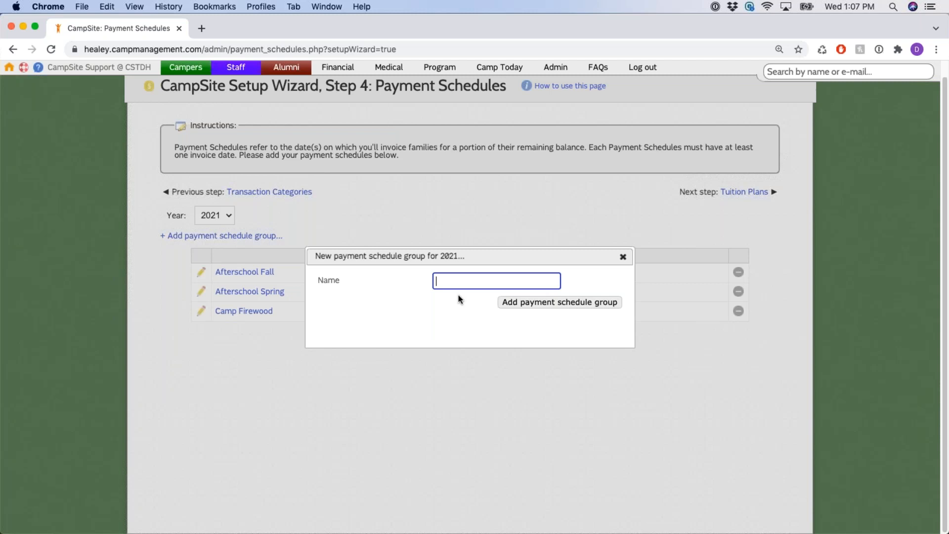
click(622, 257)
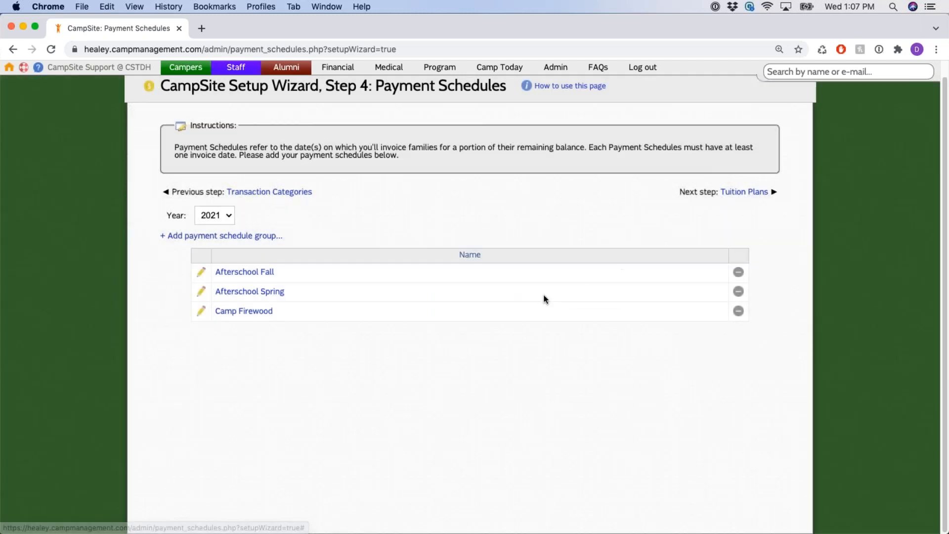
click(202, 313)
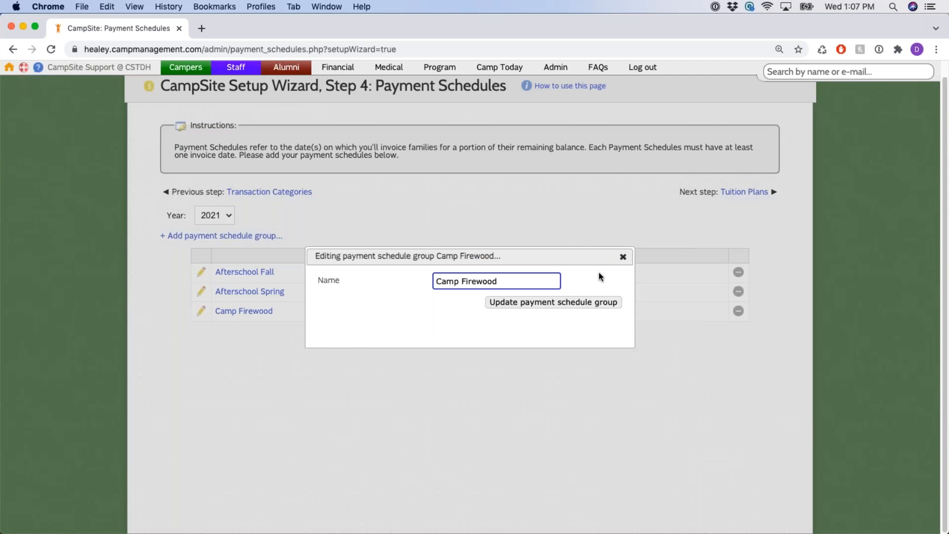
click(623, 262)
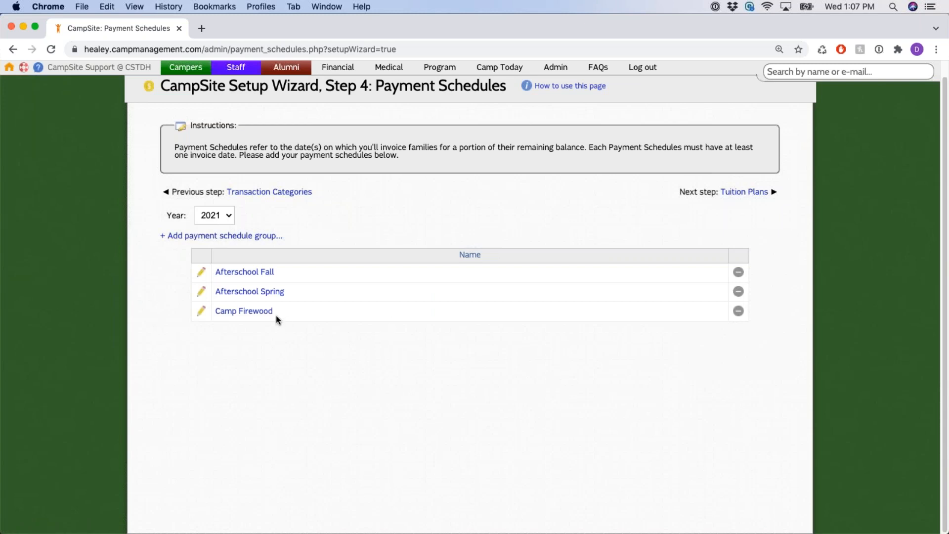
click(258, 315)
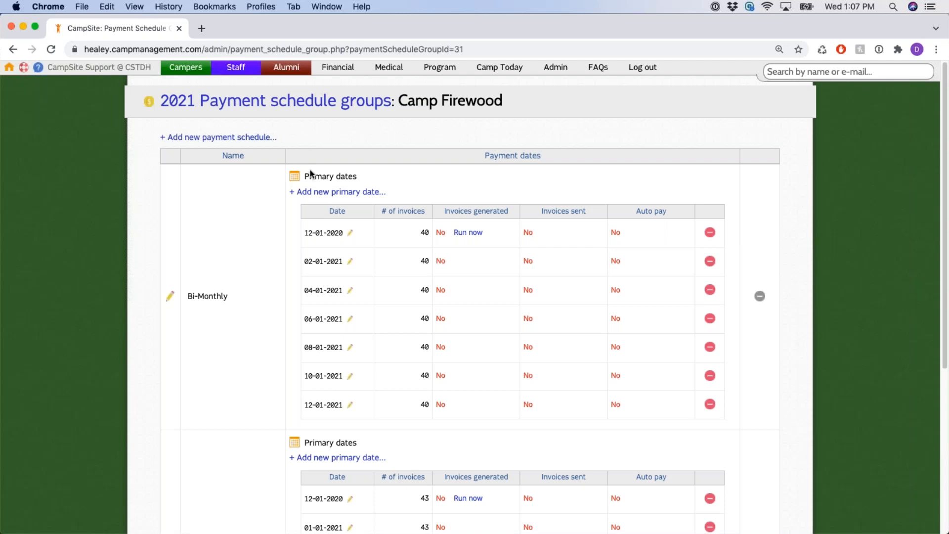
drag(305, 231, 350, 396)
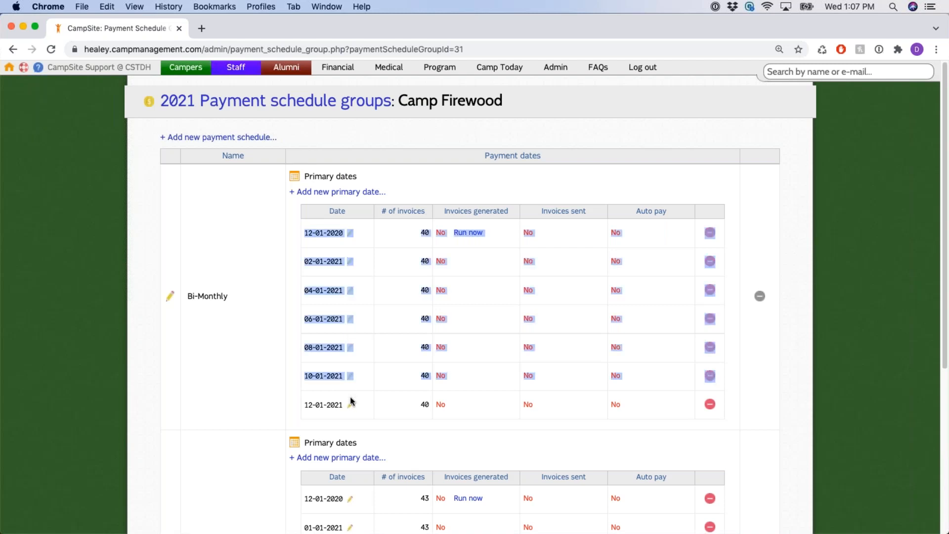
click(262, 241)
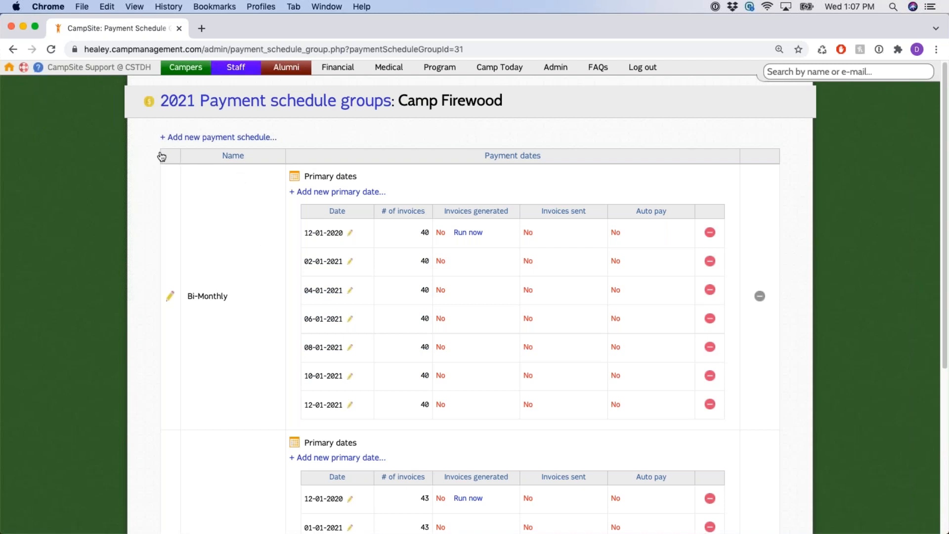
drag(153, 137, 294, 141)
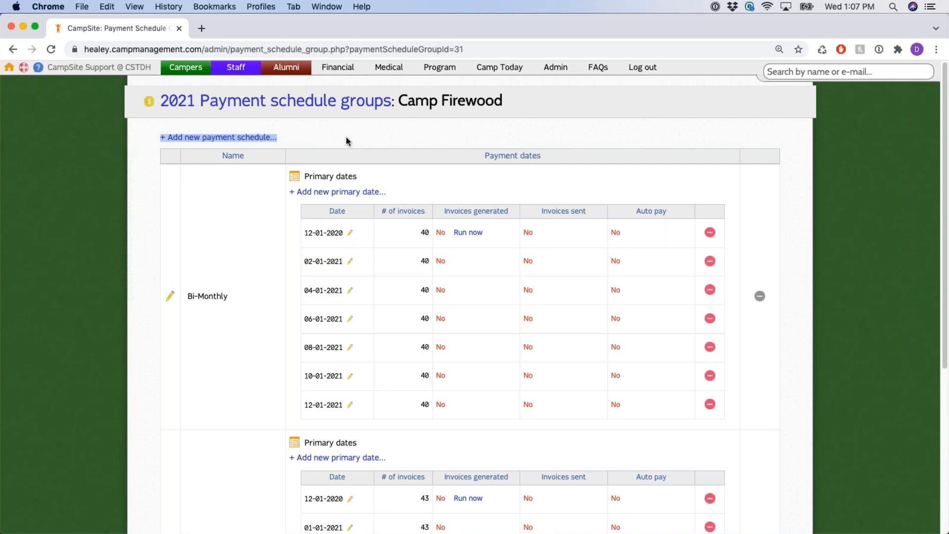
click(239, 139)
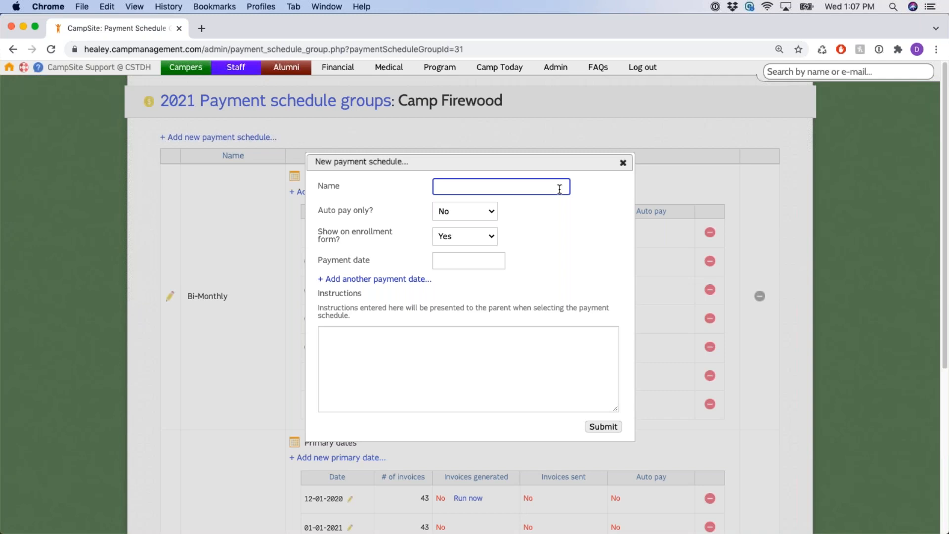
click(623, 163)
scroll(238, 227, down, 2)
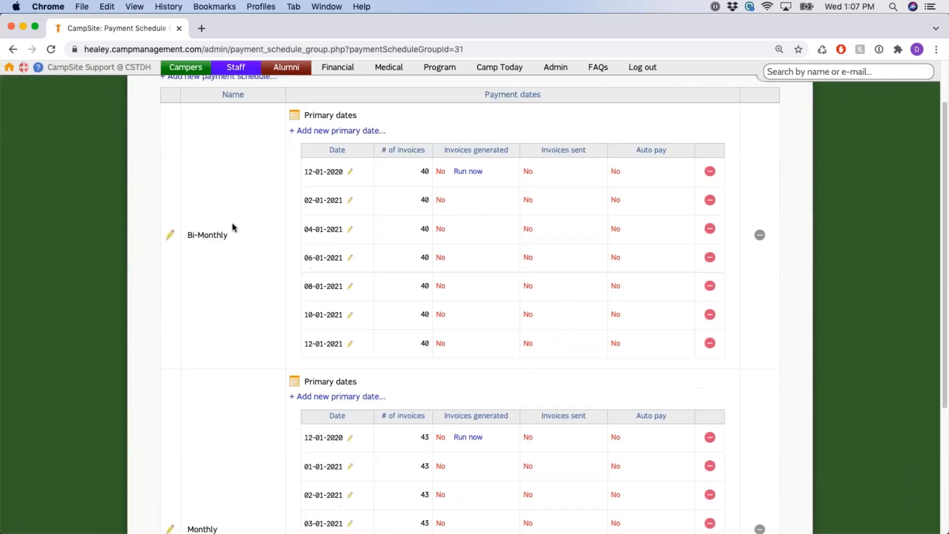
scroll(234, 227, down, 1)
double_click(214, 197)
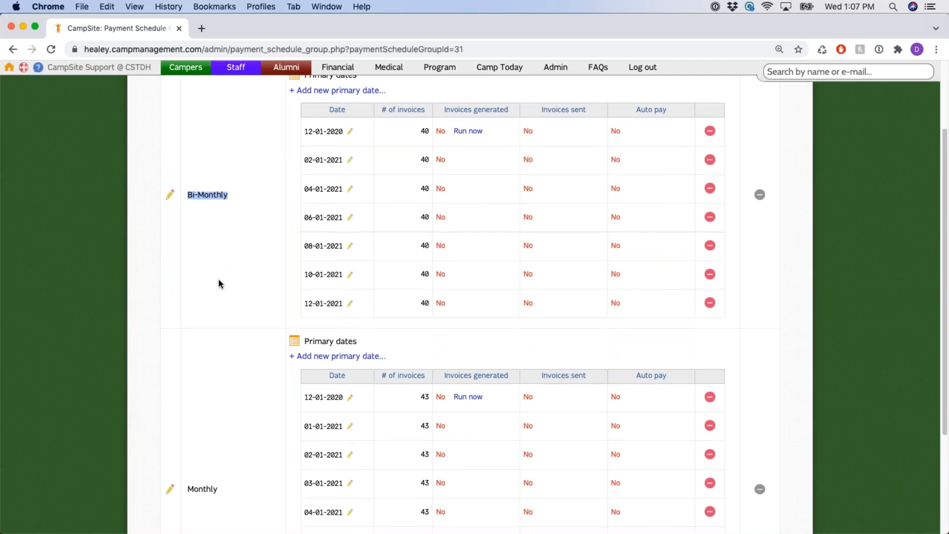
scroll(220, 283, down, 5)
double_click(224, 343)
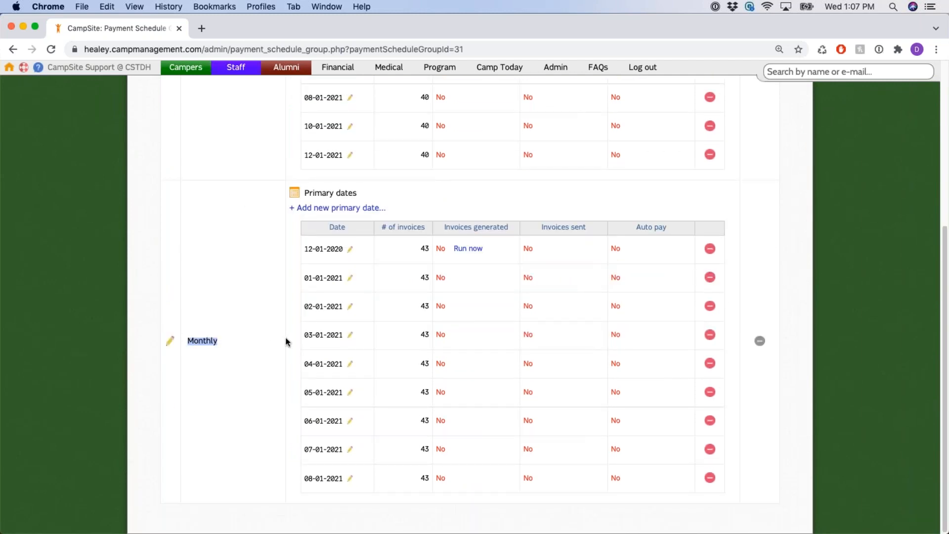
scroll(279, 337, up, 8)
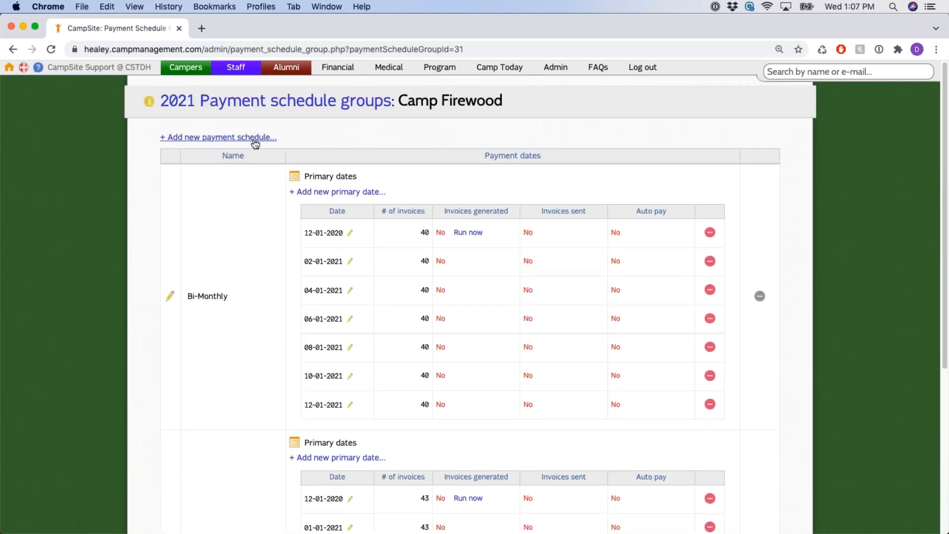
Start a new Camp Firewood payment schedule and switch Auto pay only to Yes
click(255, 141)
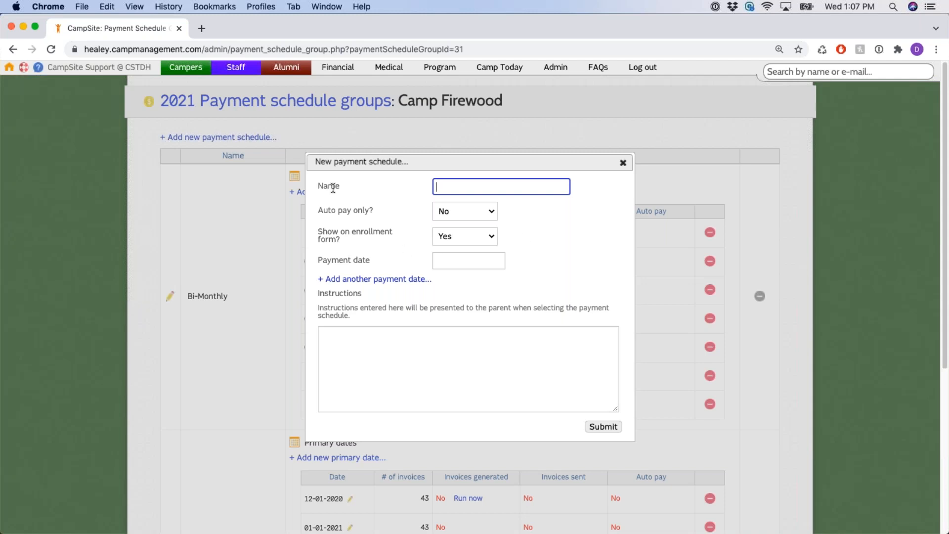
drag(318, 211, 374, 211)
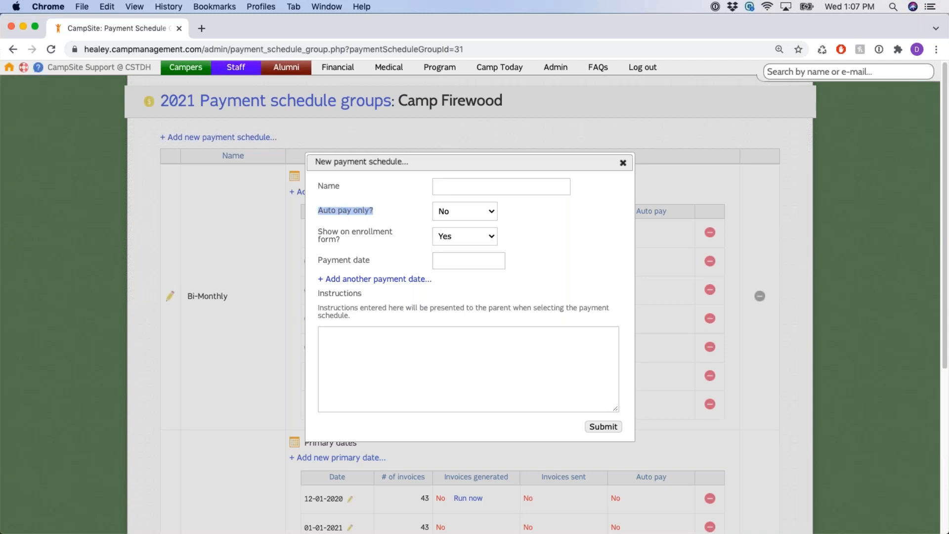
click(391, 208)
click(467, 211)
click(466, 200)
Set Auto pay only back to No, leaving the enrollment form and payment date fields unchanged
drag(315, 213, 388, 214)
click(441, 212)
click(460, 221)
drag(324, 232, 345, 242)
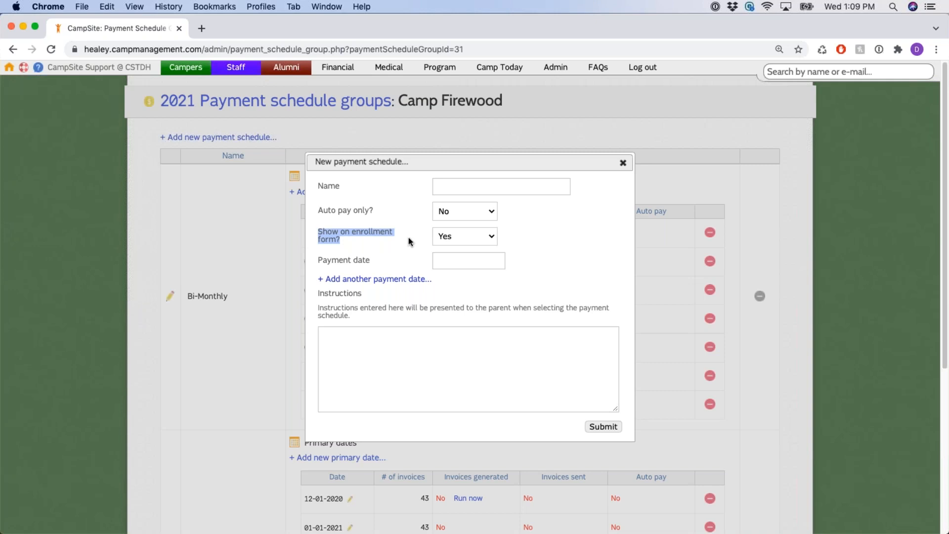
click(408, 240)
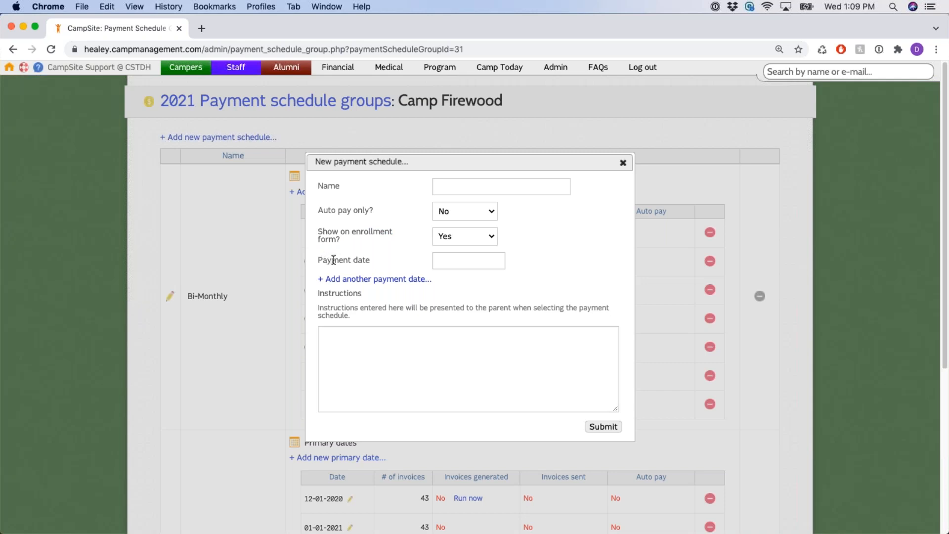
drag(333, 260, 376, 259)
click(404, 228)
Add payment dates and set them to 12-01-2021, 01-01-2022 and 02-01-2022
click(400, 279)
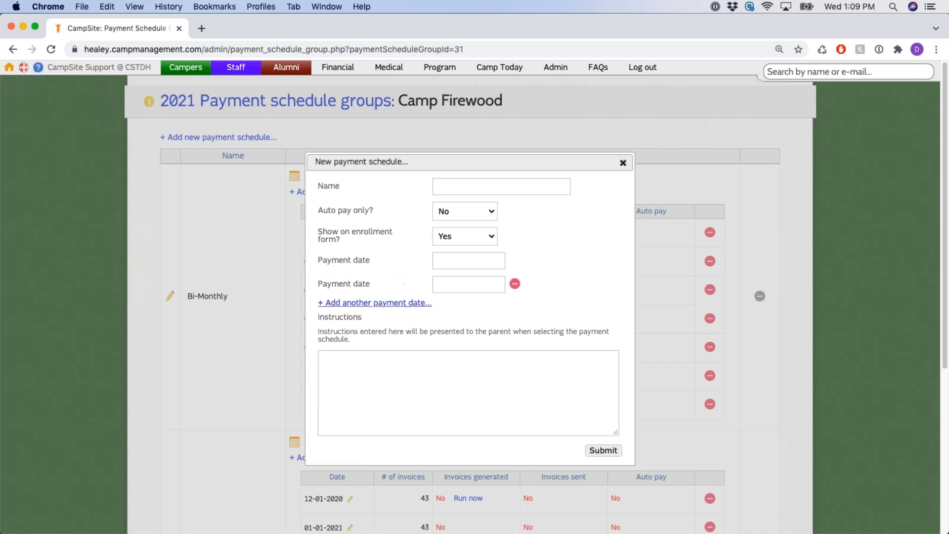
click(453, 265)
click(560, 286)
click(503, 315)
click(468, 284)
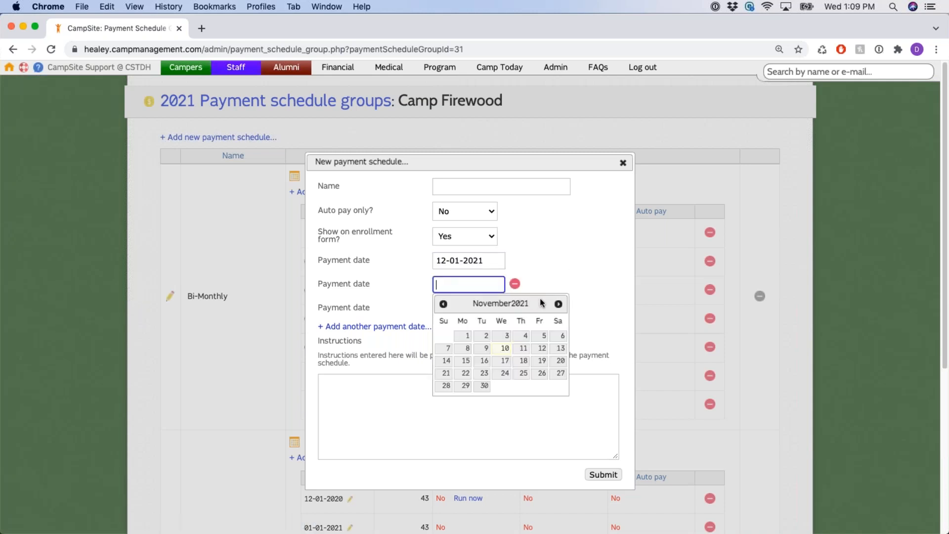
click(558, 304)
click(559, 303)
click(557, 338)
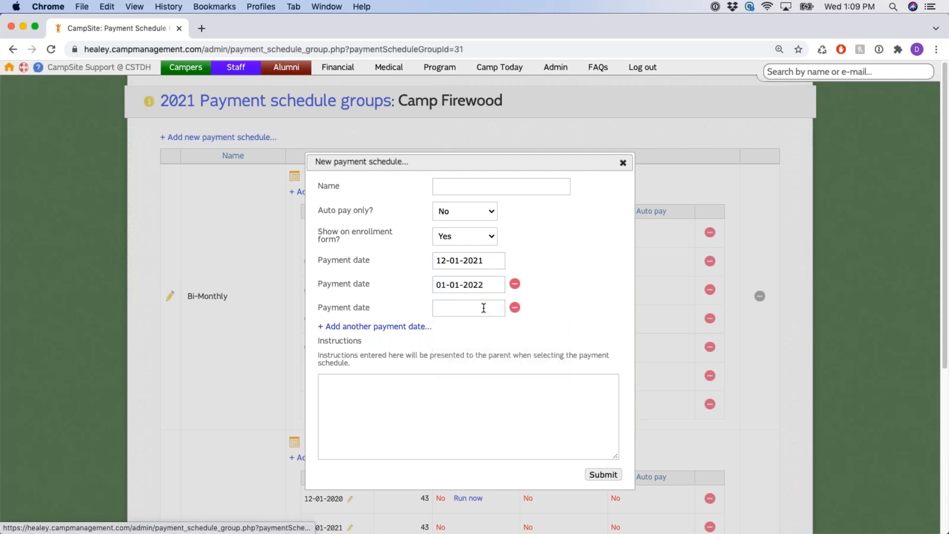
click(483, 307)
click(558, 328)
click(559, 327)
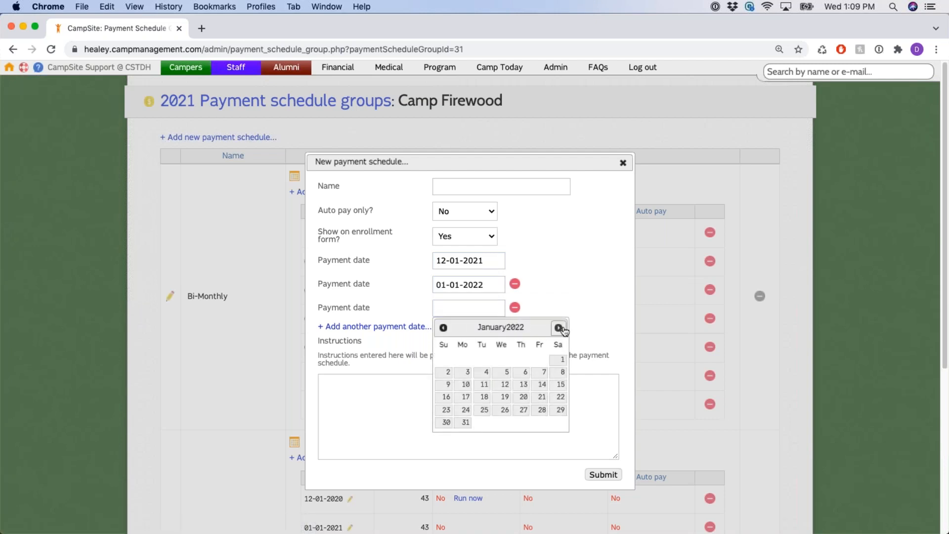
click(559, 327)
click(483, 360)
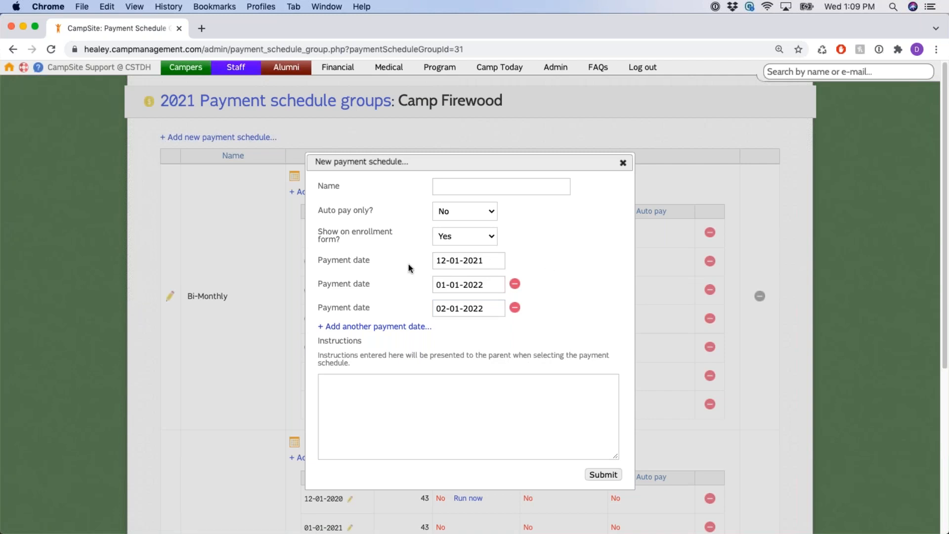
Point out the first, second and third payment dates in the form
drag(323, 260, 547, 263)
click(563, 262)
drag(437, 261, 490, 262)
click(551, 250)
double_click(357, 283)
double_click(361, 307)
click(570, 262)
Open and close the payment date calendars to check the chosen dates
click(440, 310)
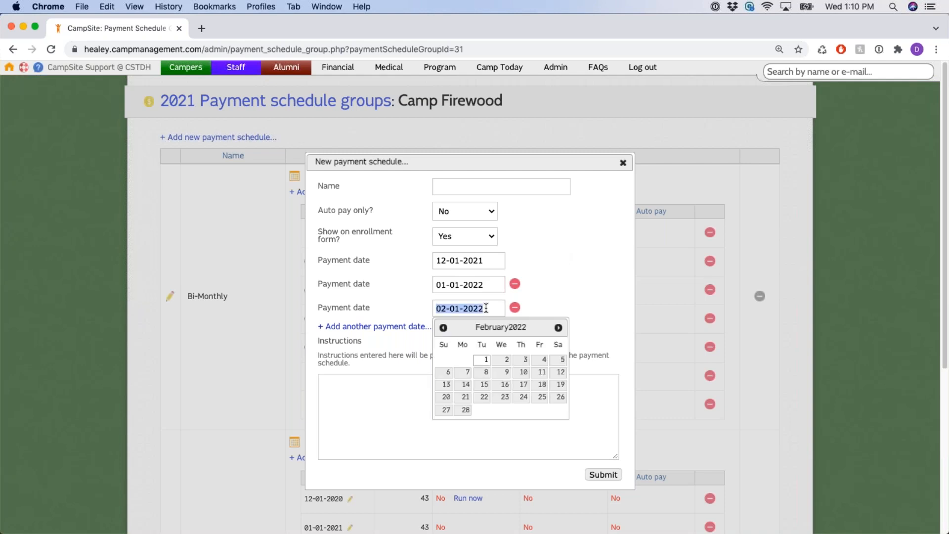
click(590, 249)
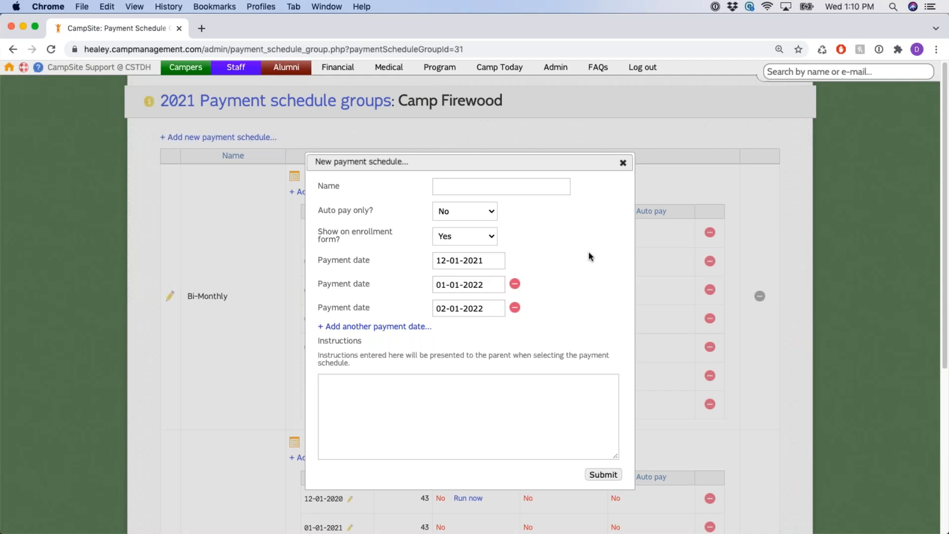
click(443, 309)
click(586, 278)
scroll(563, 242, down, 3)
click(462, 177)
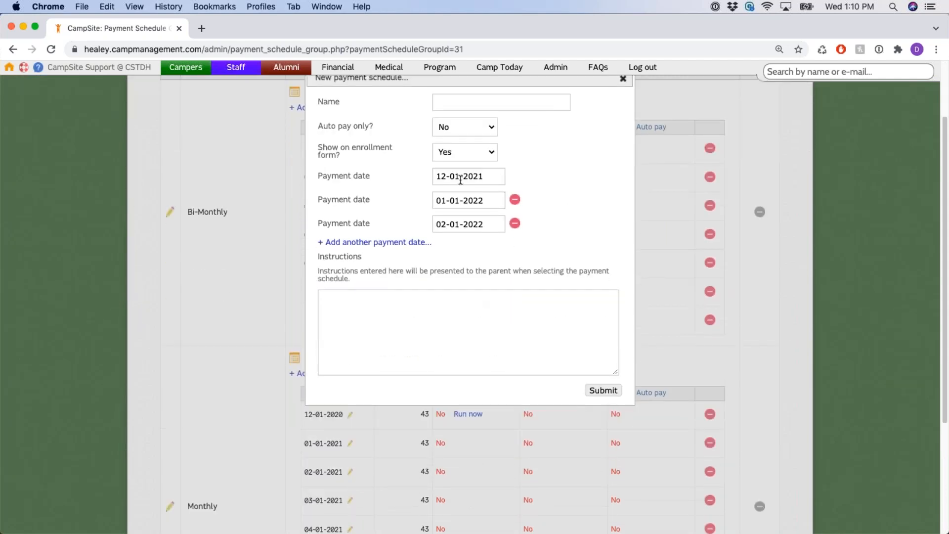
click(483, 200)
click(539, 186)
scroll(551, 236, up, 2)
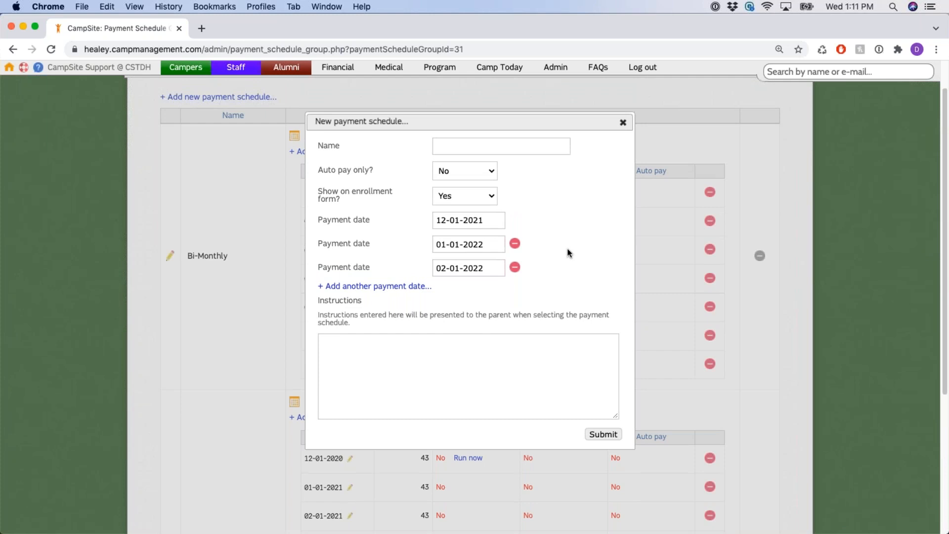
Point out the parent Instructions box, then close the new payment schedule form without submitting
double_click(325, 303)
click(443, 366)
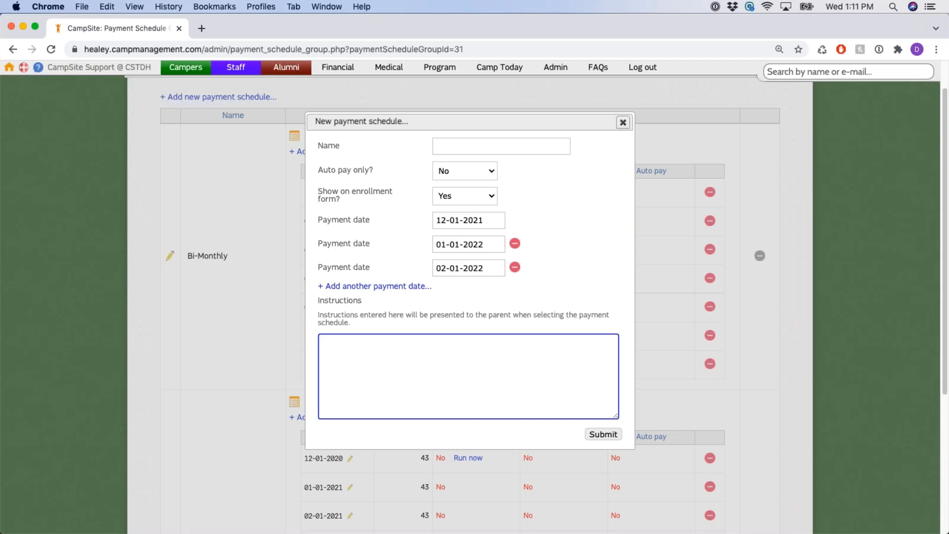
click(623, 123)
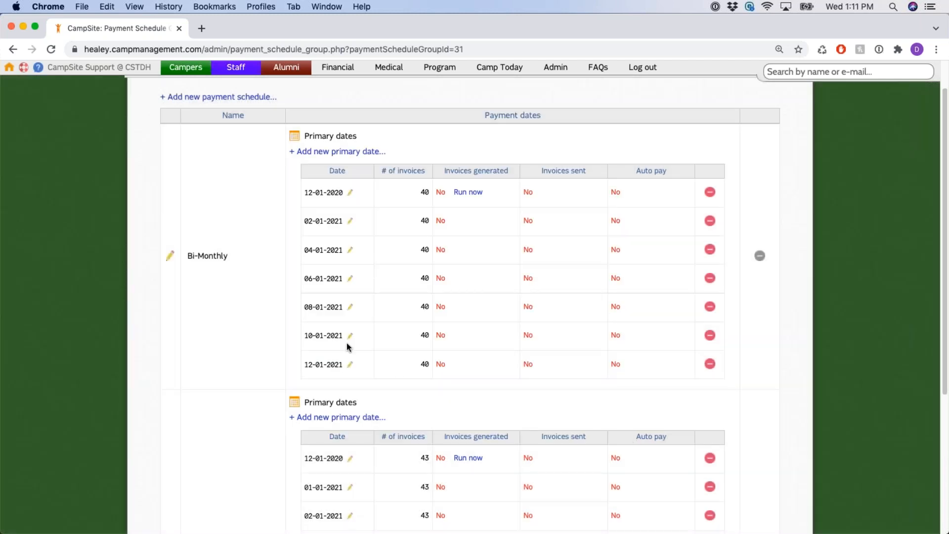
click(169, 258)
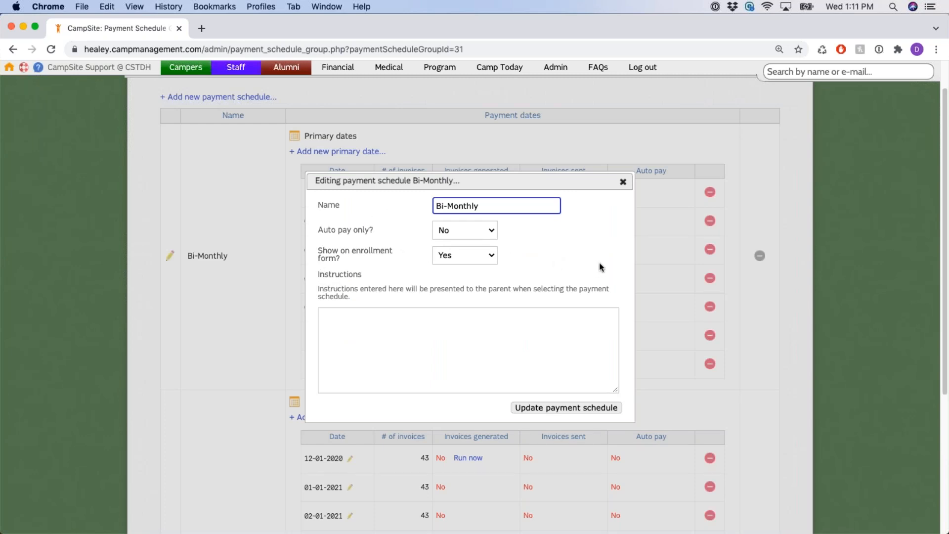
click(608, 251)
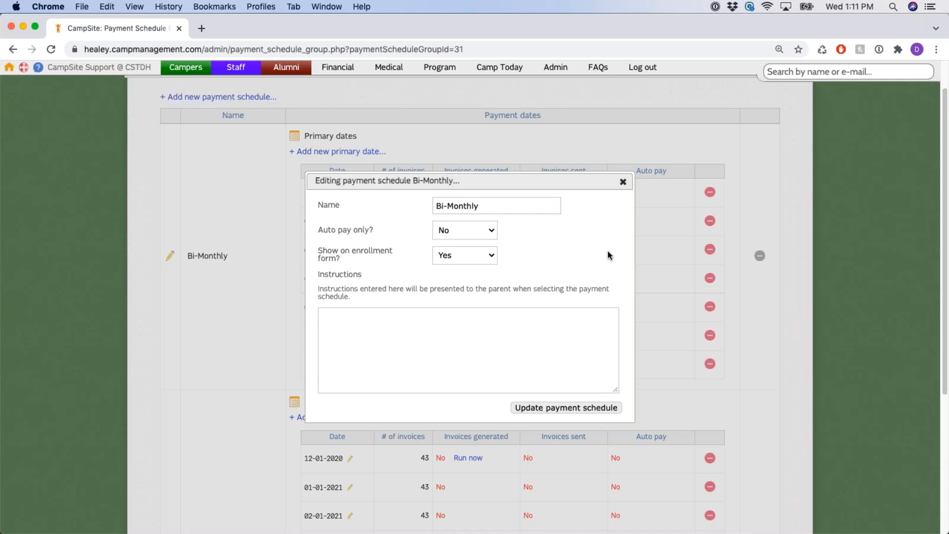
click(624, 183)
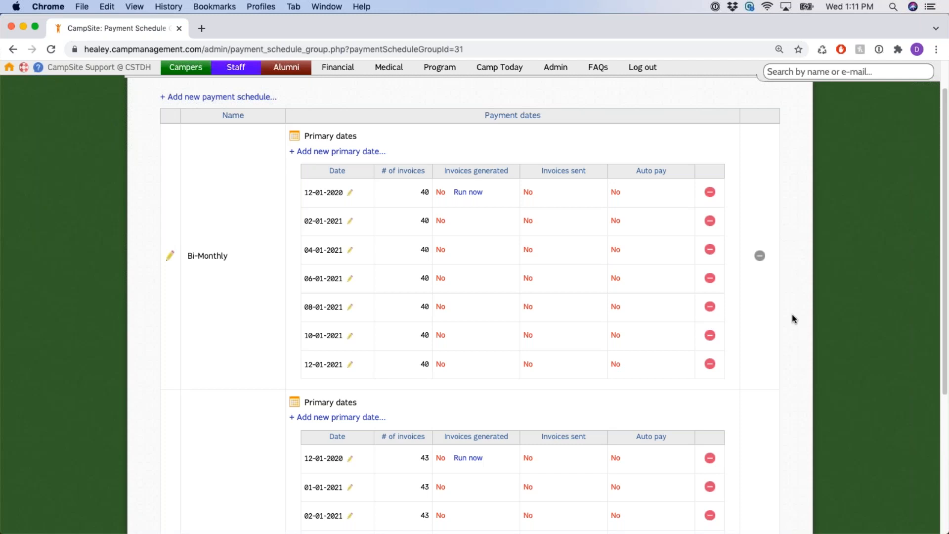
drag(290, 151, 409, 153)
click(409, 153)
click(346, 154)
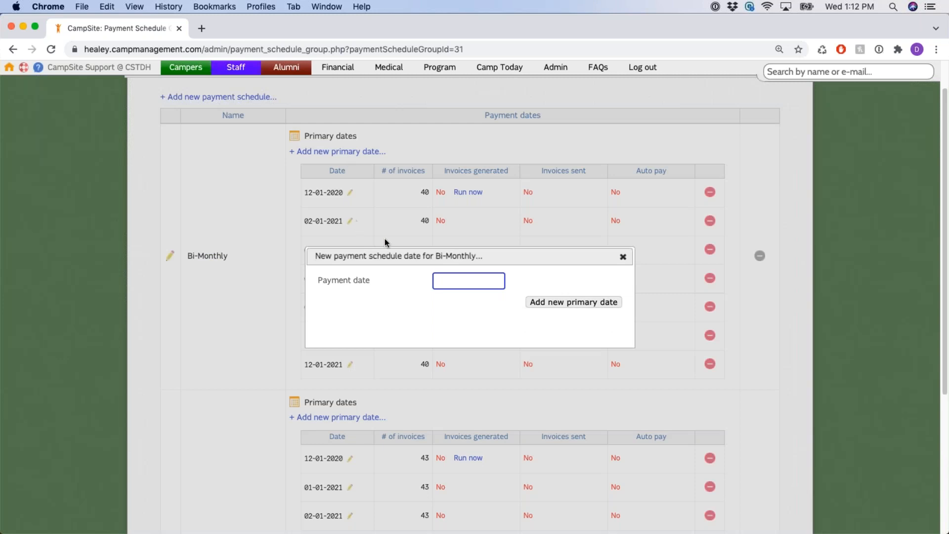
click(622, 257)
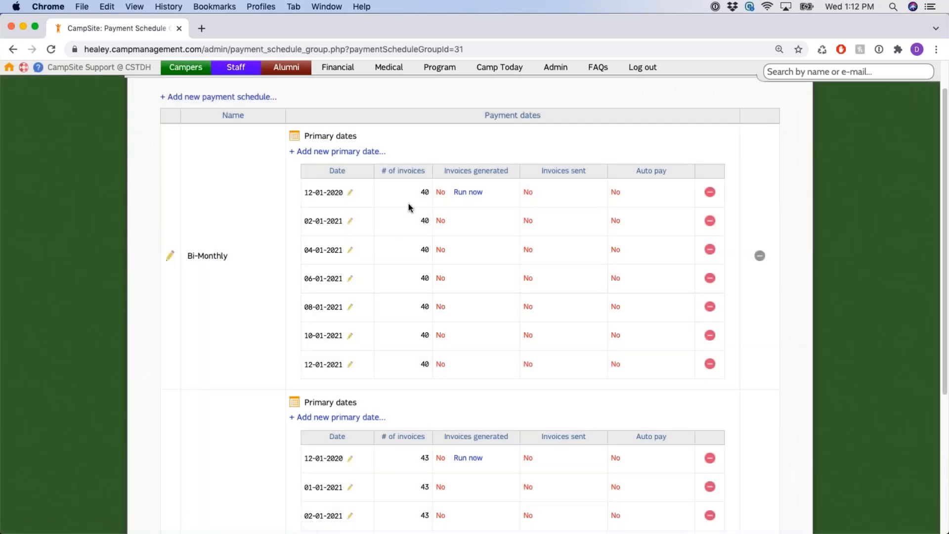
drag(187, 255, 231, 258)
click(286, 198)
drag(704, 190, 720, 340)
click(726, 351)
drag(442, 177, 670, 174)
drag(441, 177, 509, 177)
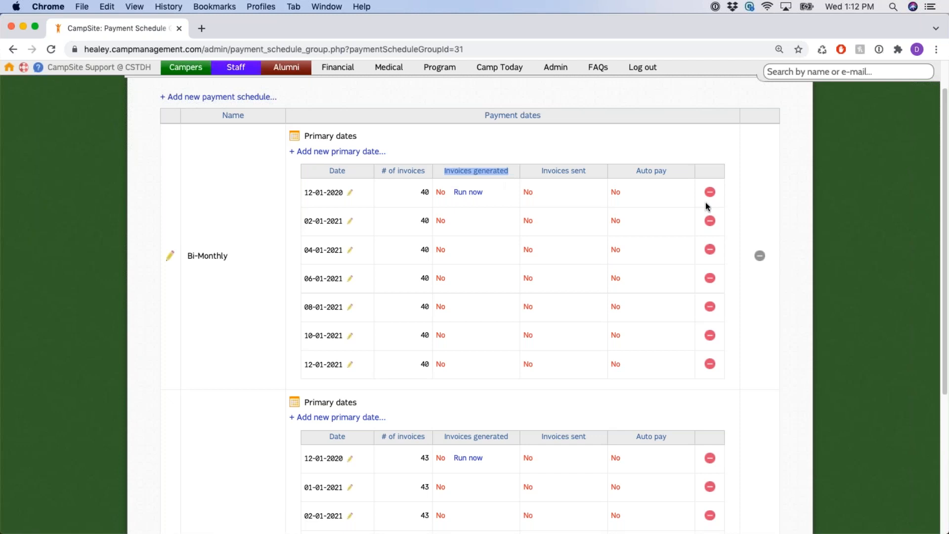
click(770, 210)
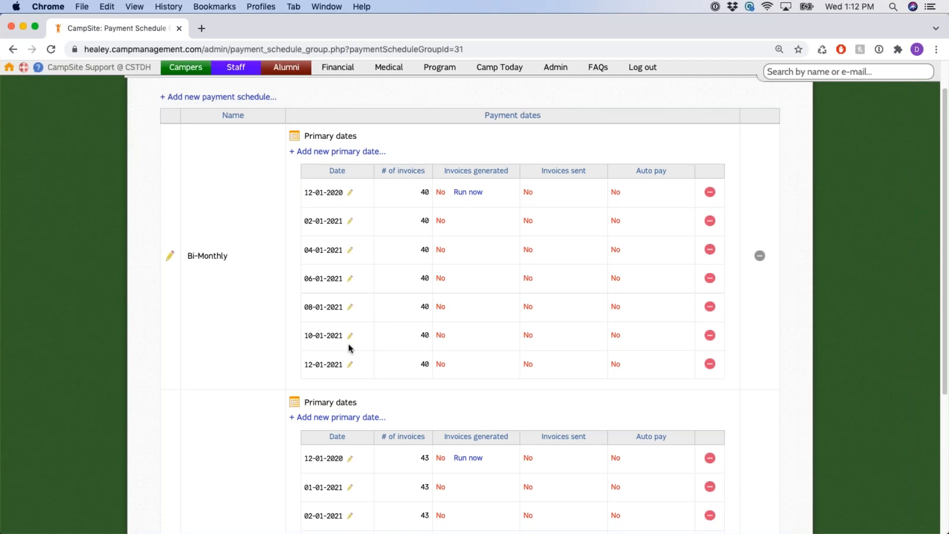
click(350, 222)
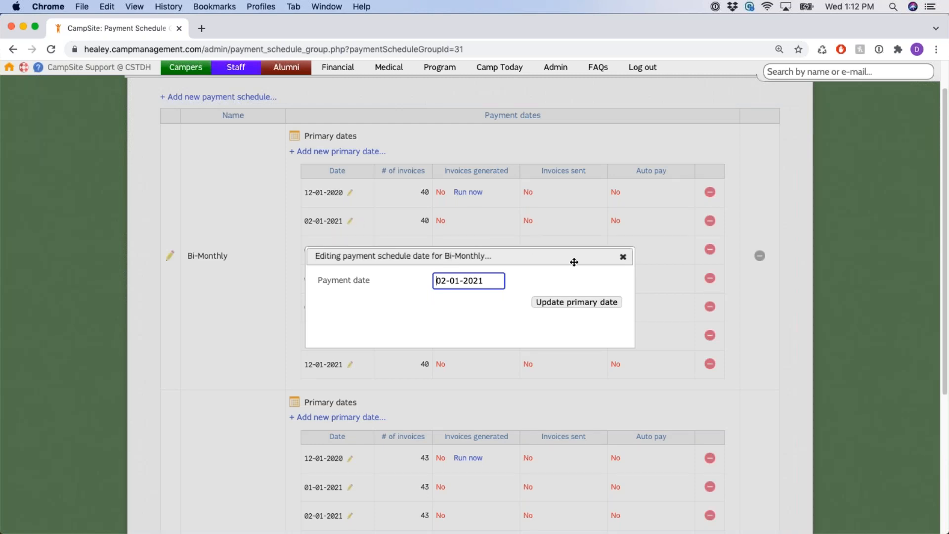
click(623, 258)
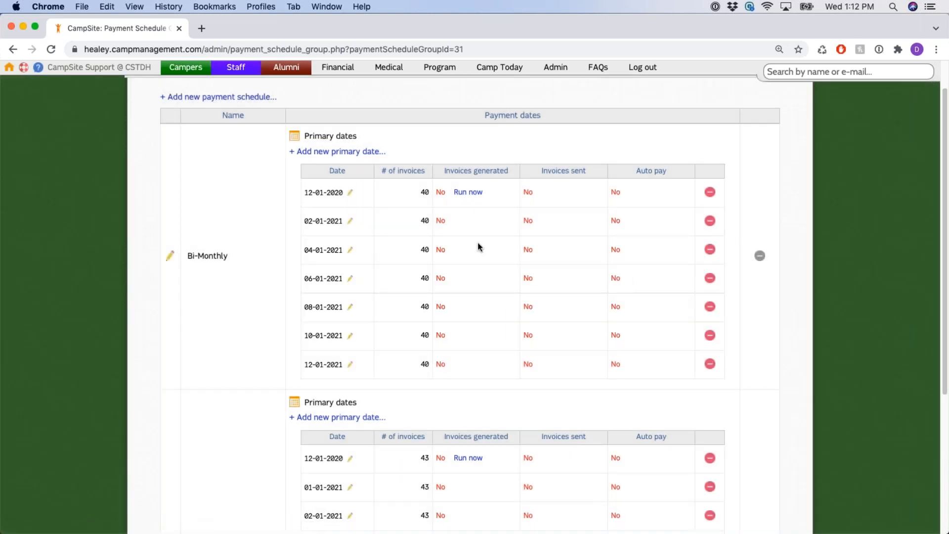
scroll(477, 243, down, 2)
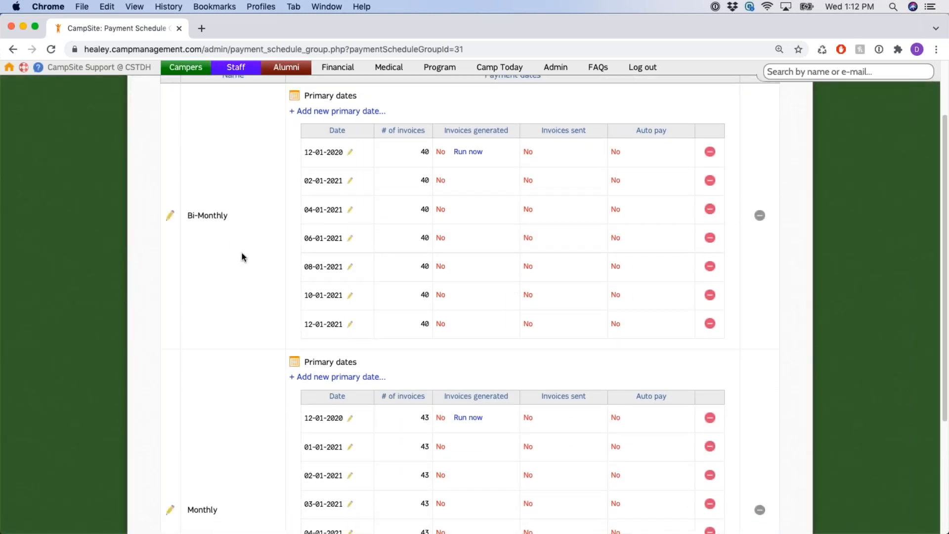
scroll(237, 255, up, 4)
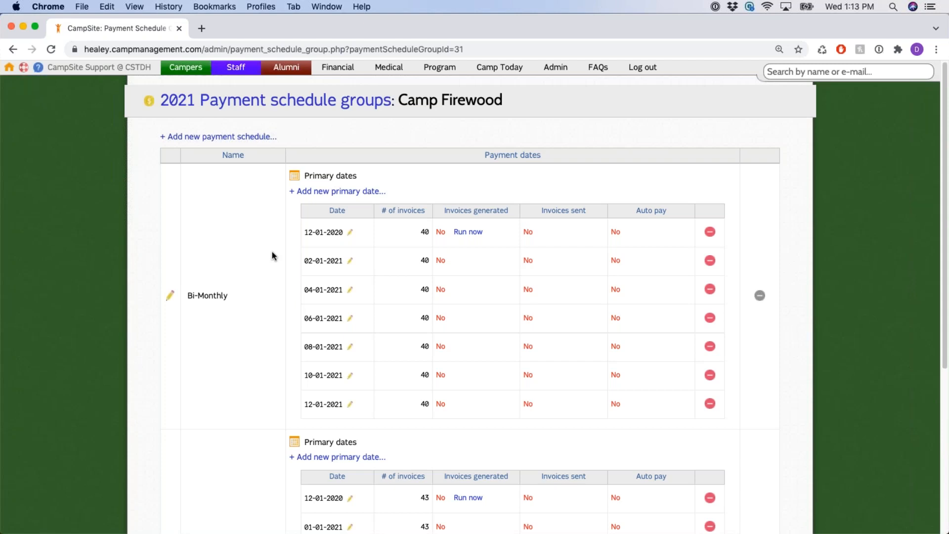
scroll(272, 255, down, 1)
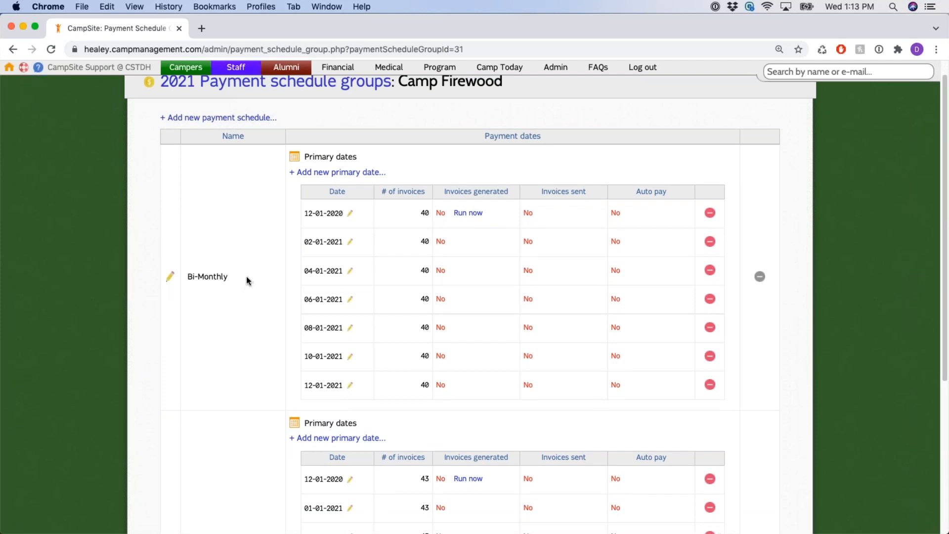
scroll(299, 299, up, 1)
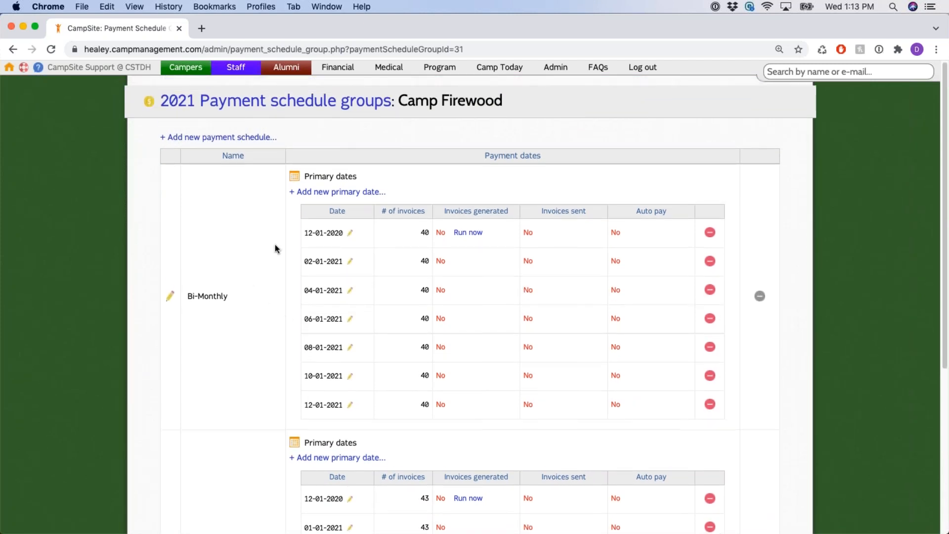
drag(403, 101, 540, 114)
click(542, 117)
Go to Admin, open Setup Wizard Step 9: Enrollment Options, and expand Camp Firewood's bundles
click(558, 71)
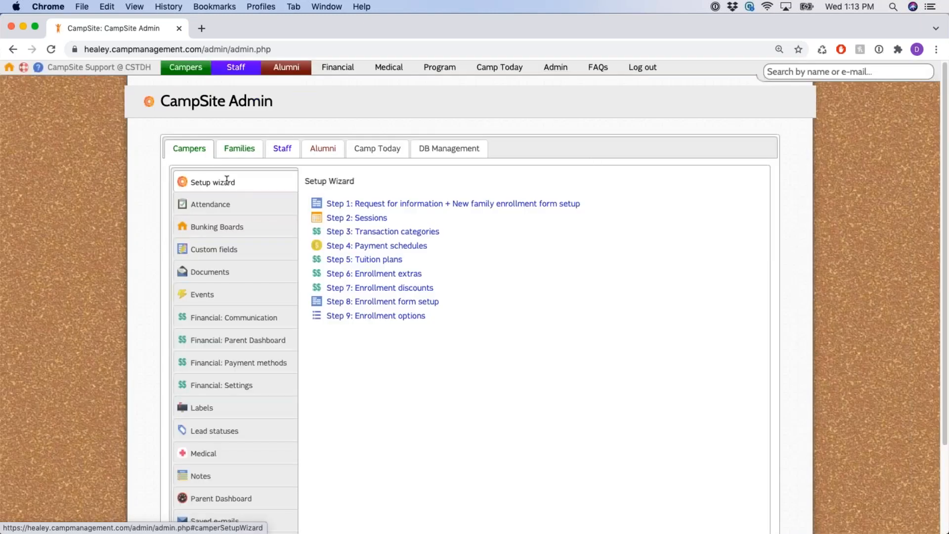
click(409, 321)
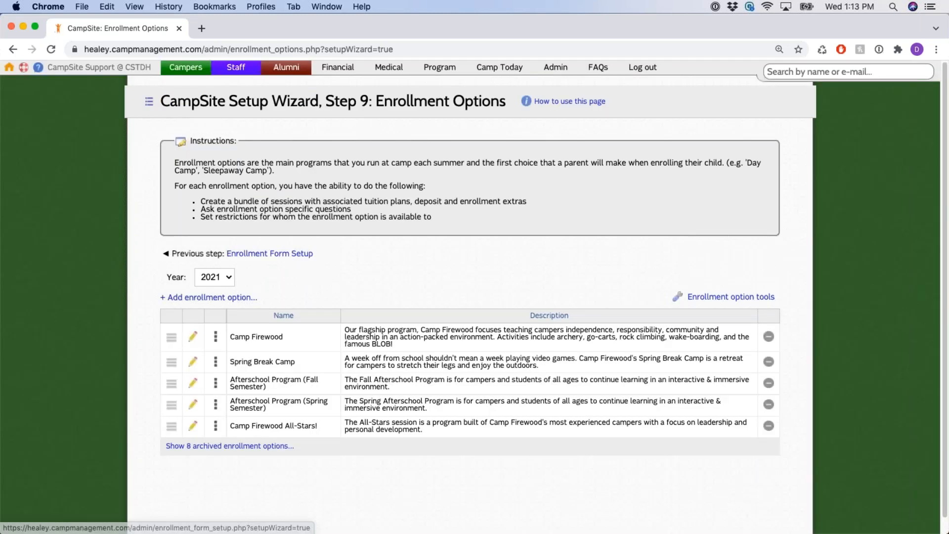
click(215, 323)
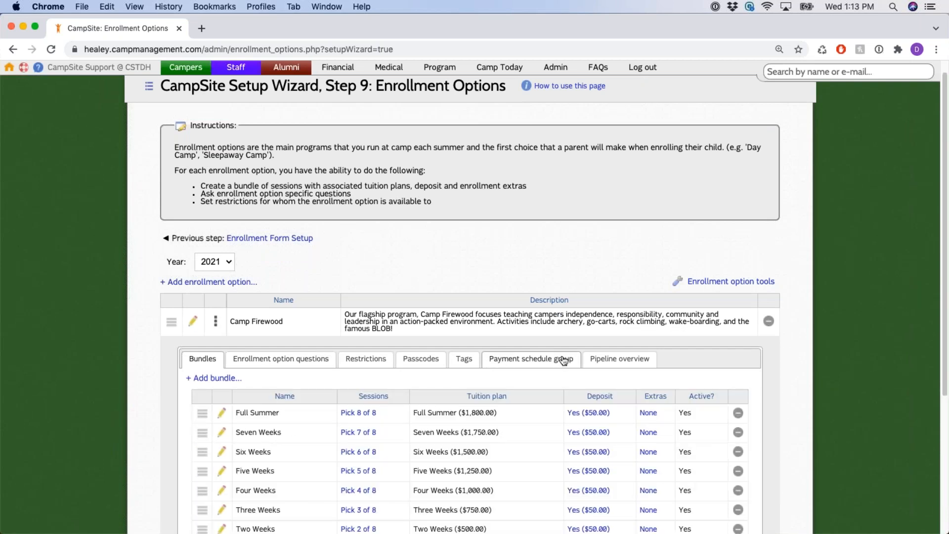
click(564, 359)
scroll(749, 340, down, 2)
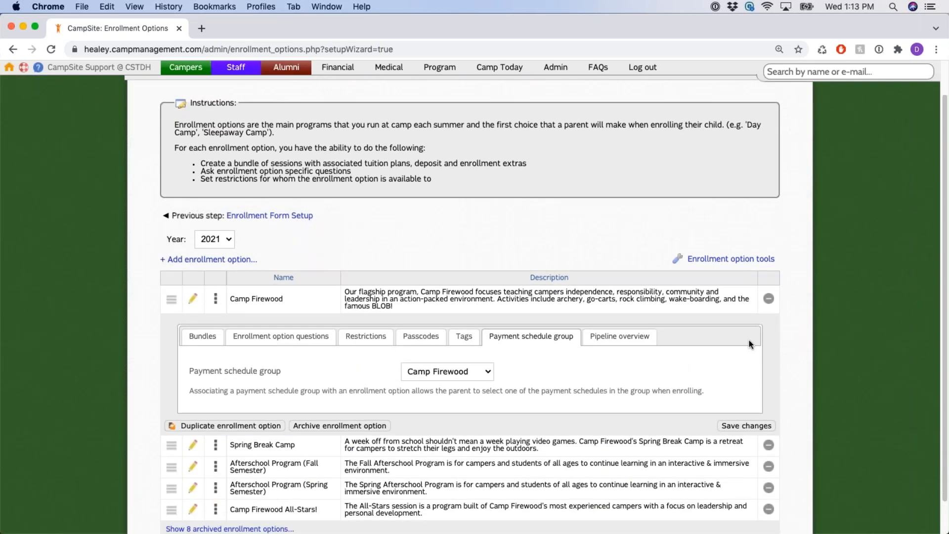
click(487, 338)
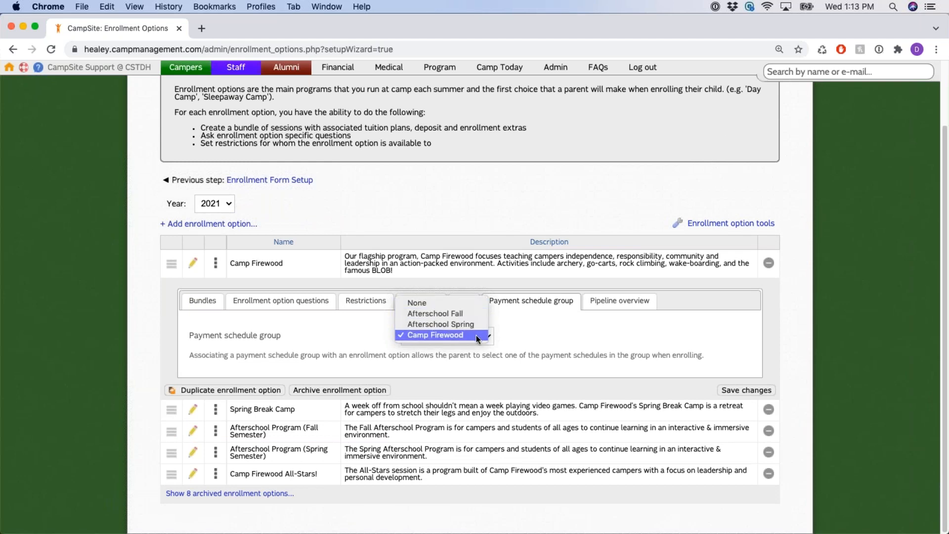
click(476, 335)
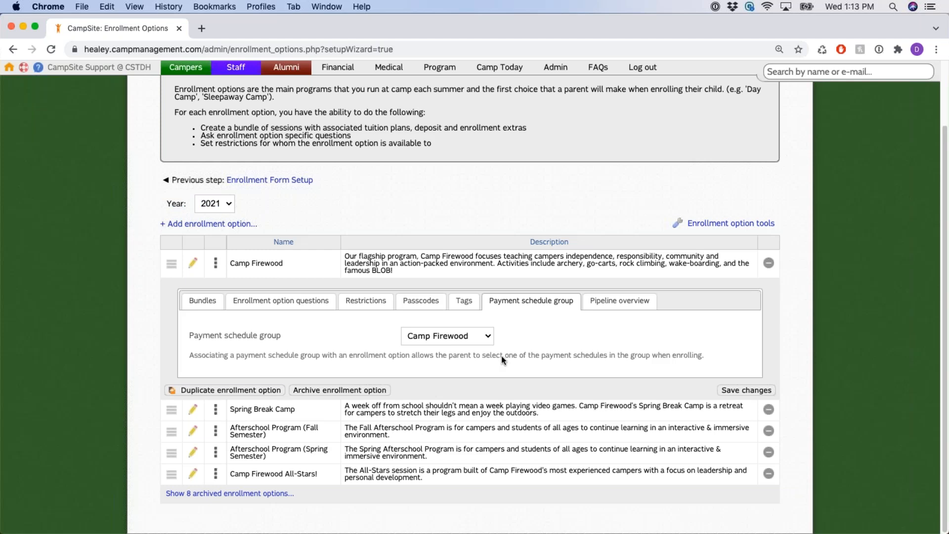
click(204, 300)
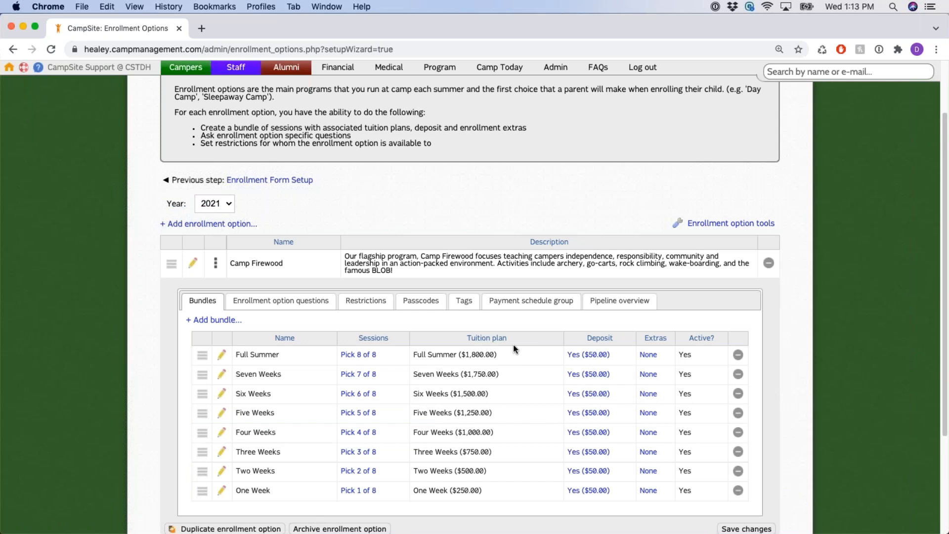
click(536, 302)
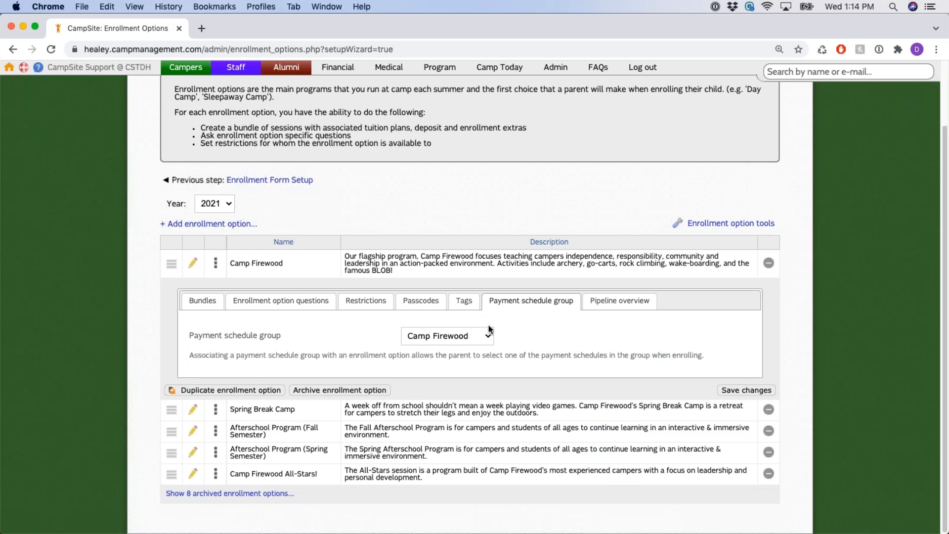
click(217, 307)
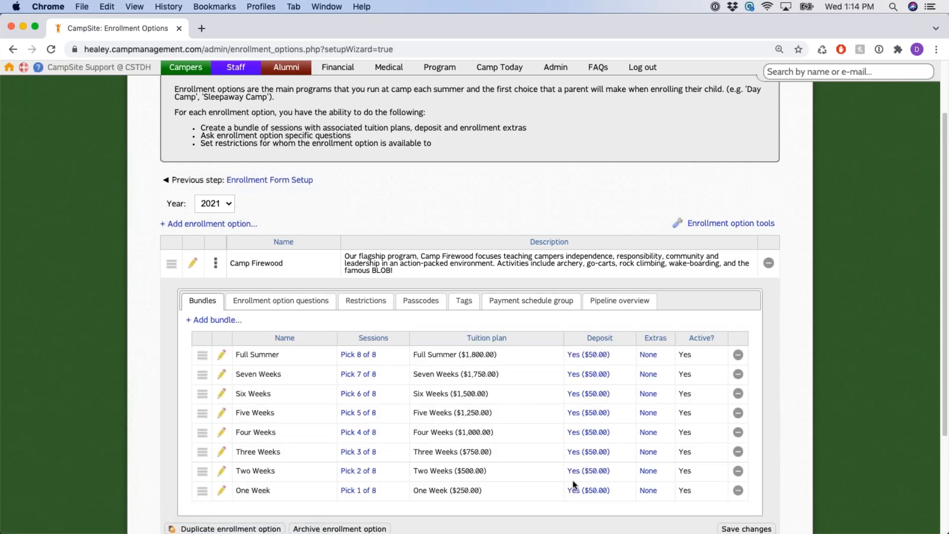
drag(561, 355, 618, 486)
click(683, 302)
scroll(225, 334, up, 3)
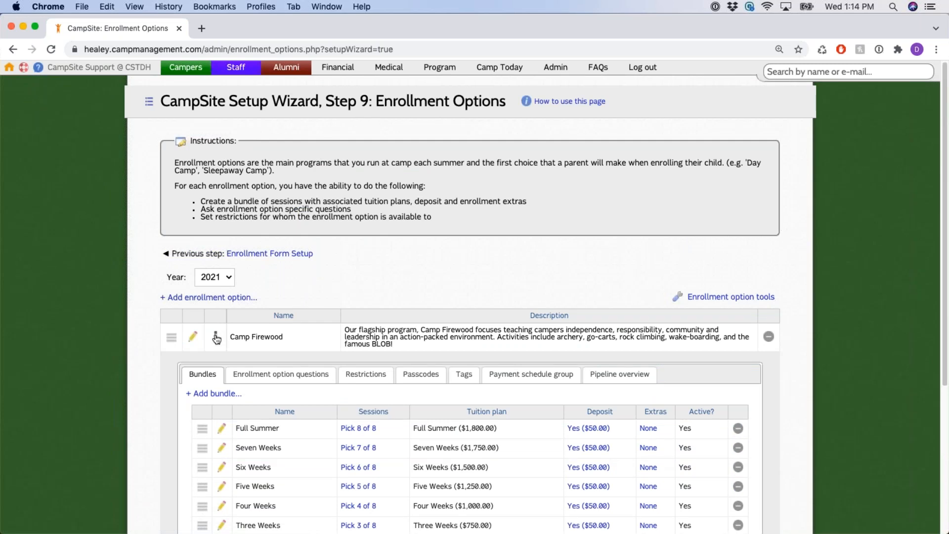
Collapse Camp Firewood's Bundles panel so all five enrollment options show
click(216, 338)
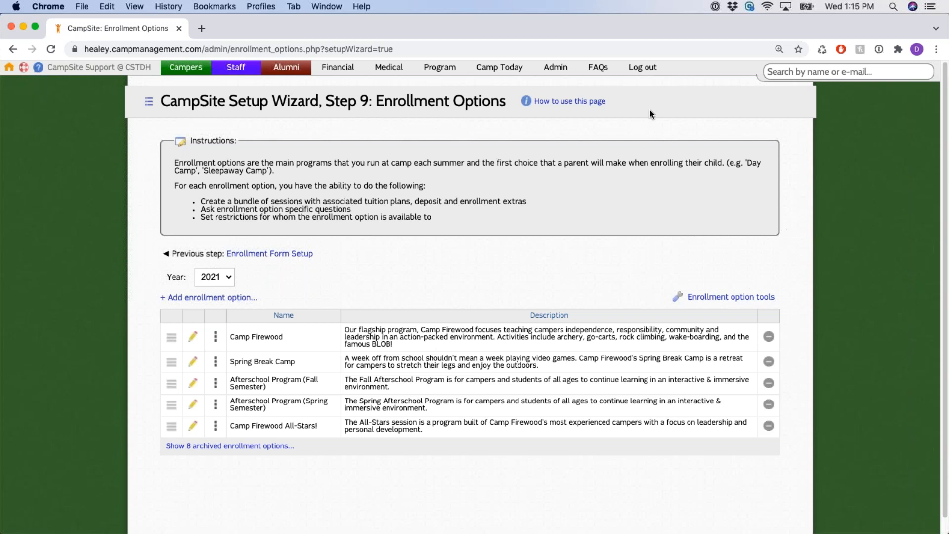
Search by the family surname and open the family's record, scrolling to its campers and parents
click(795, 72)
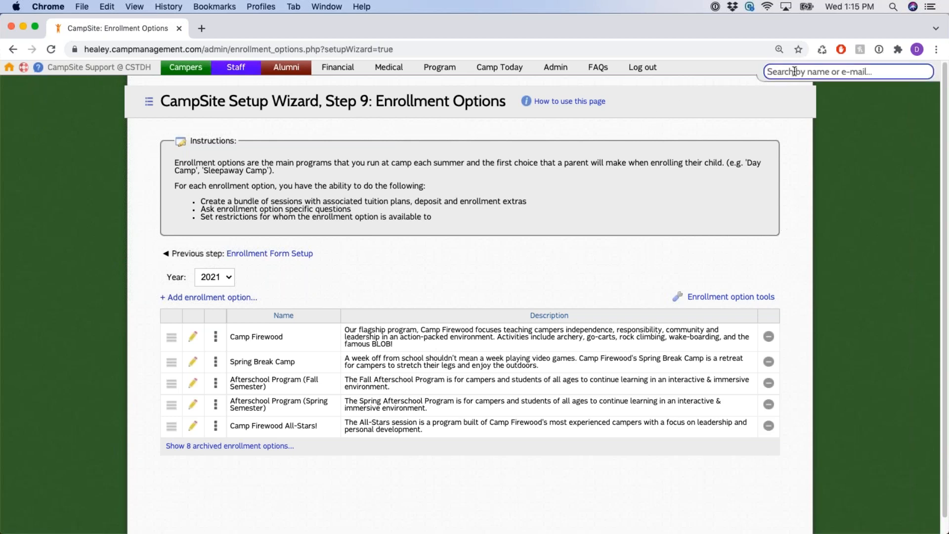
text(paul)
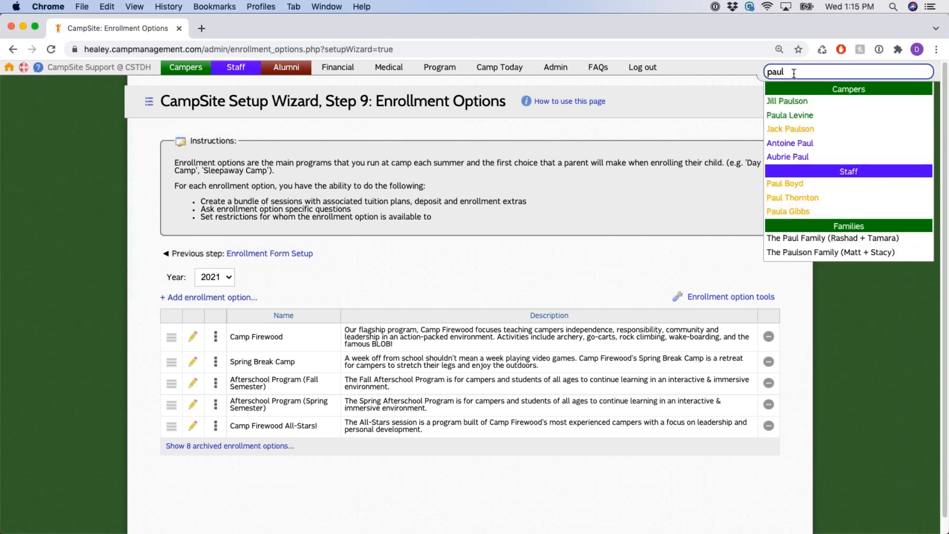
click(811, 253)
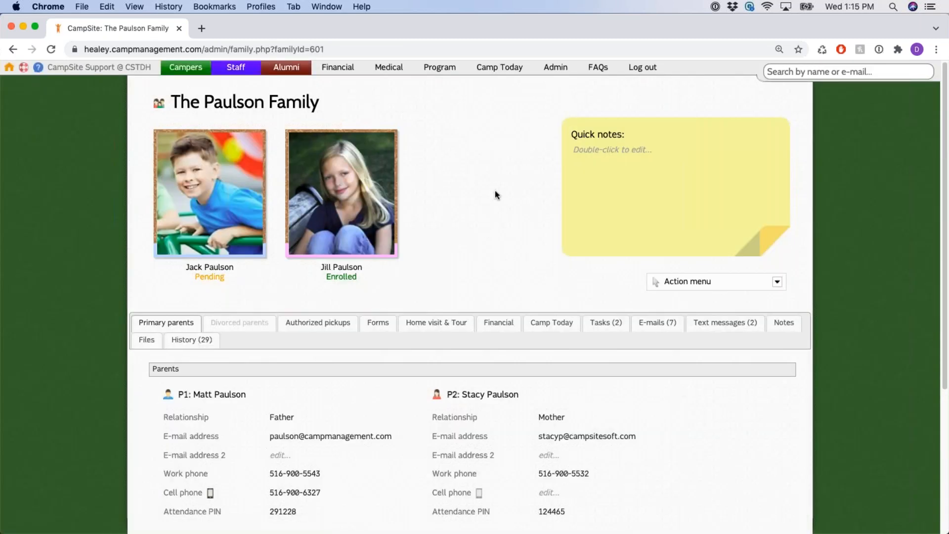
scroll(499, 230, down, 1)
scroll(500, 235, down, 2)
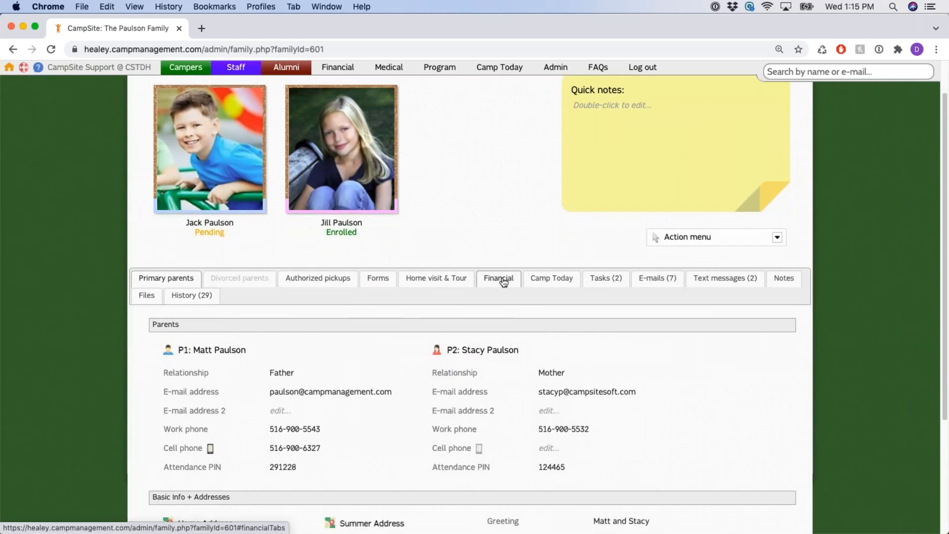
click(502, 280)
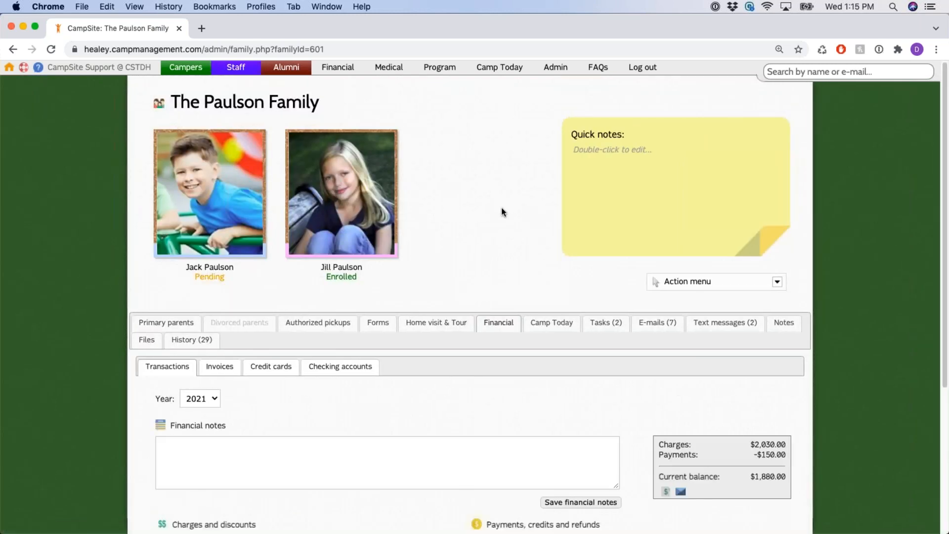
scroll(502, 211, down, 8)
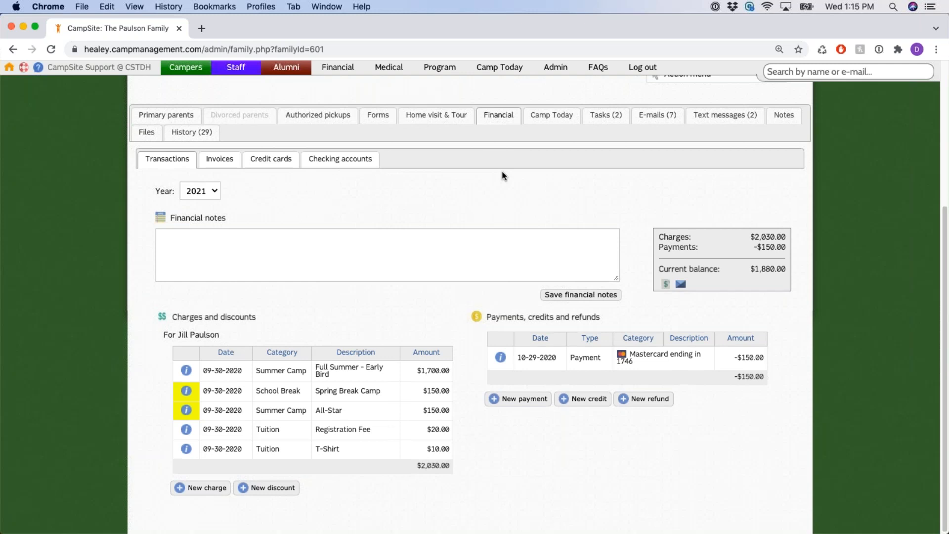
scroll(503, 176, up, 5)
scroll(523, 185, down, 4)
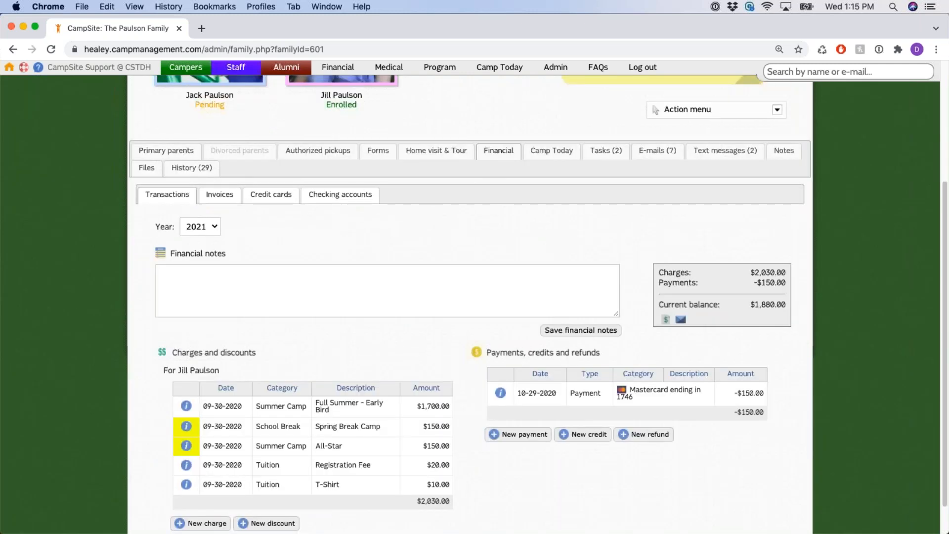
scroll(275, 218, down, 1)
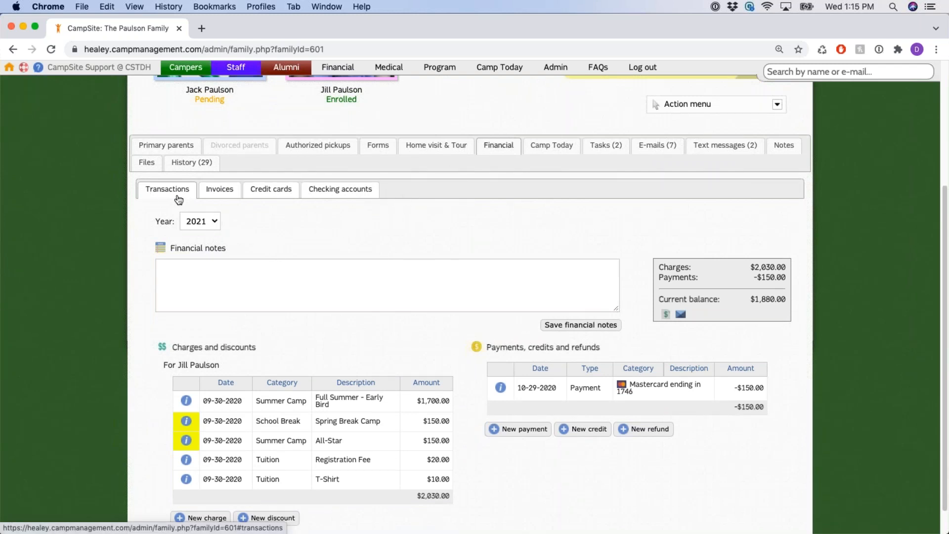
scroll(366, 218, down, 1)
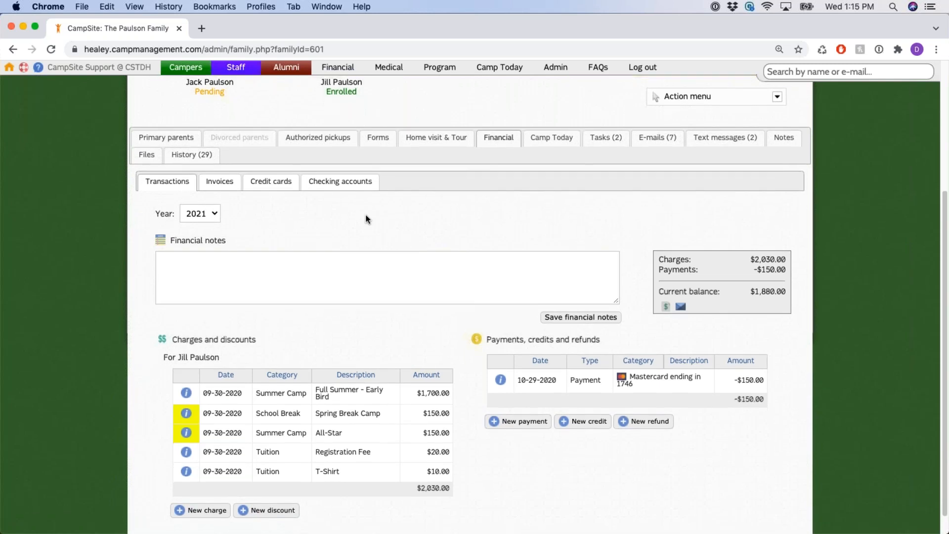
scroll(366, 218, down, 1)
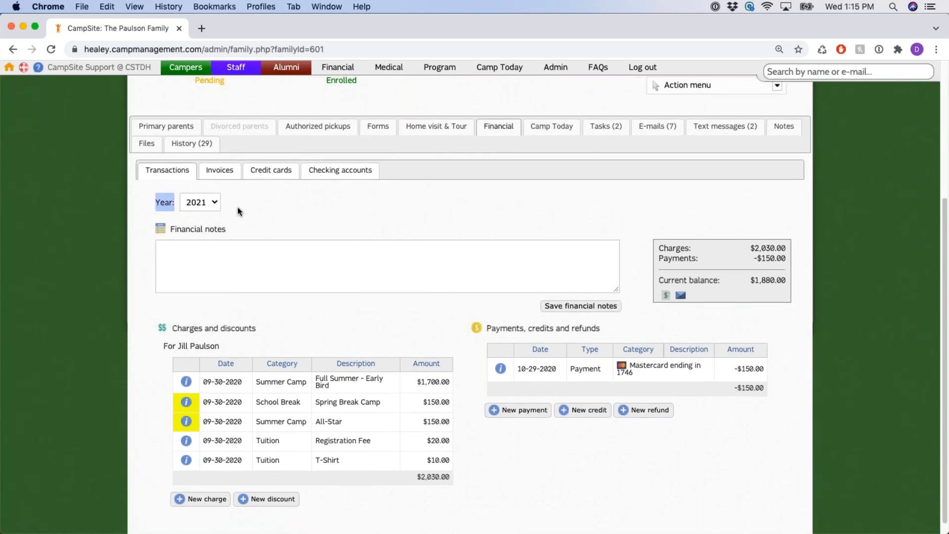
click(215, 203)
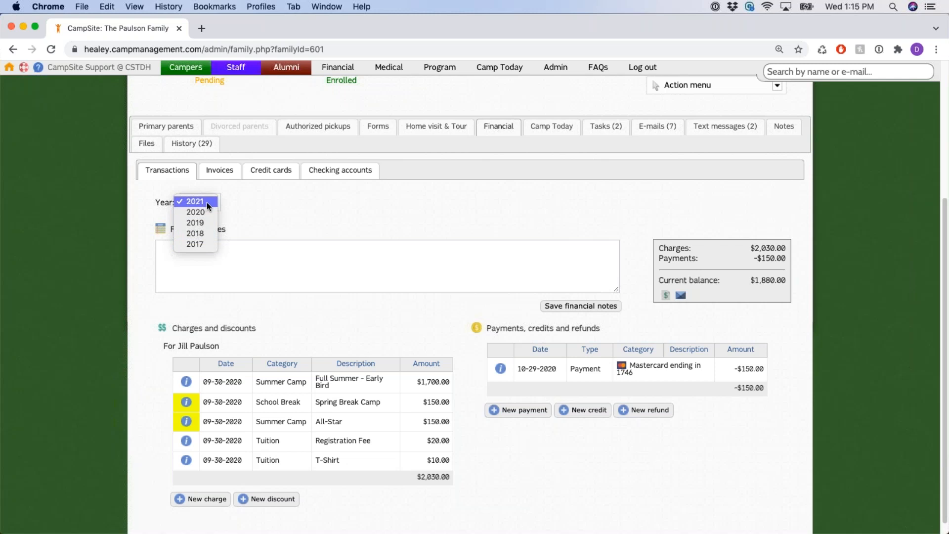
click(206, 203)
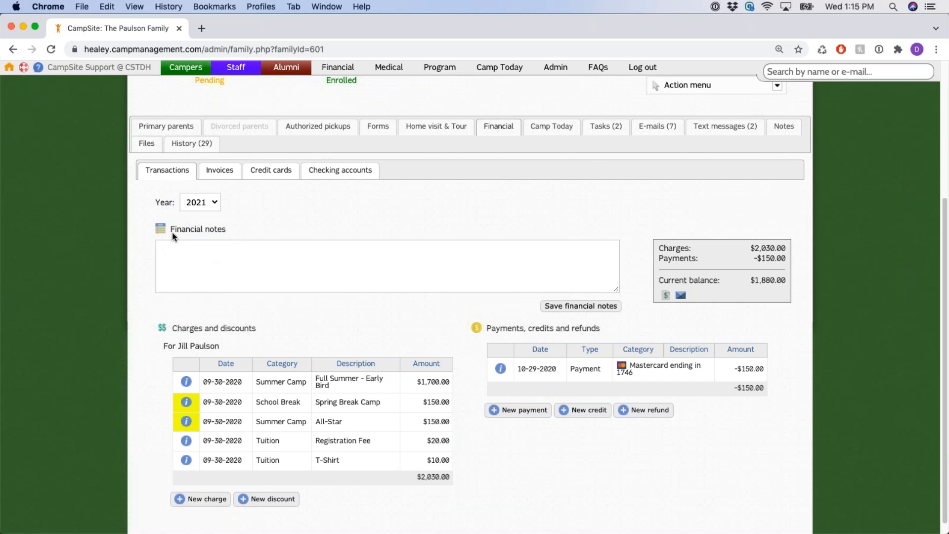
drag(170, 229, 228, 229)
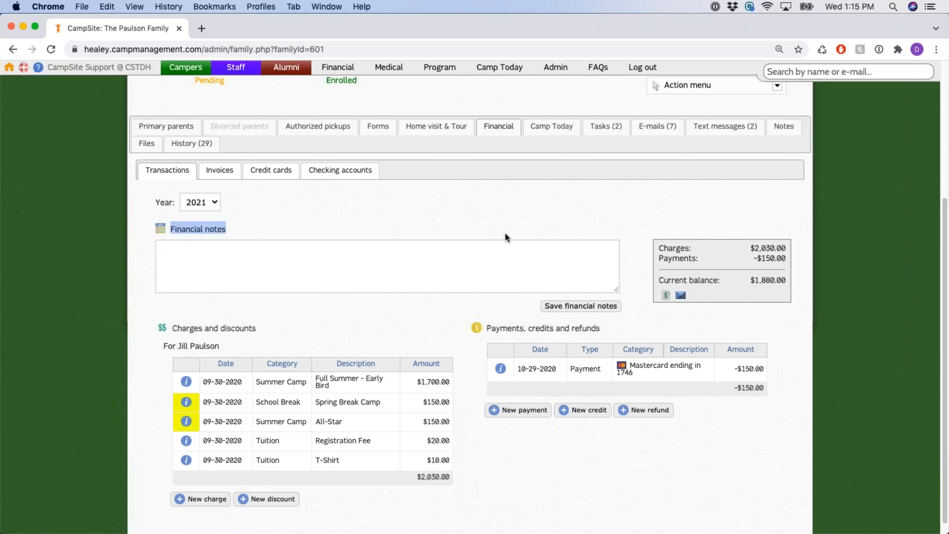
scroll(505, 239, up, 3)
scroll(502, 251, up, 3)
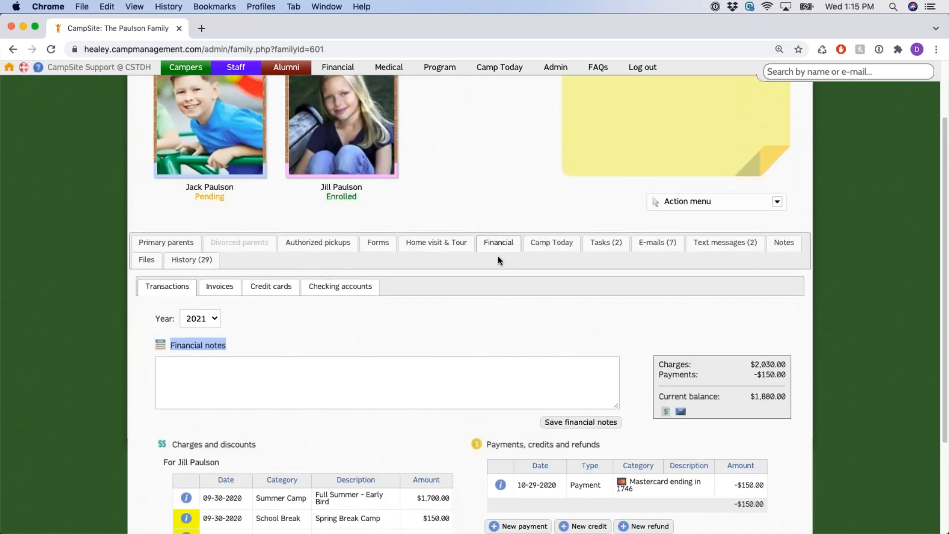
double_click(589, 202)
click(509, 246)
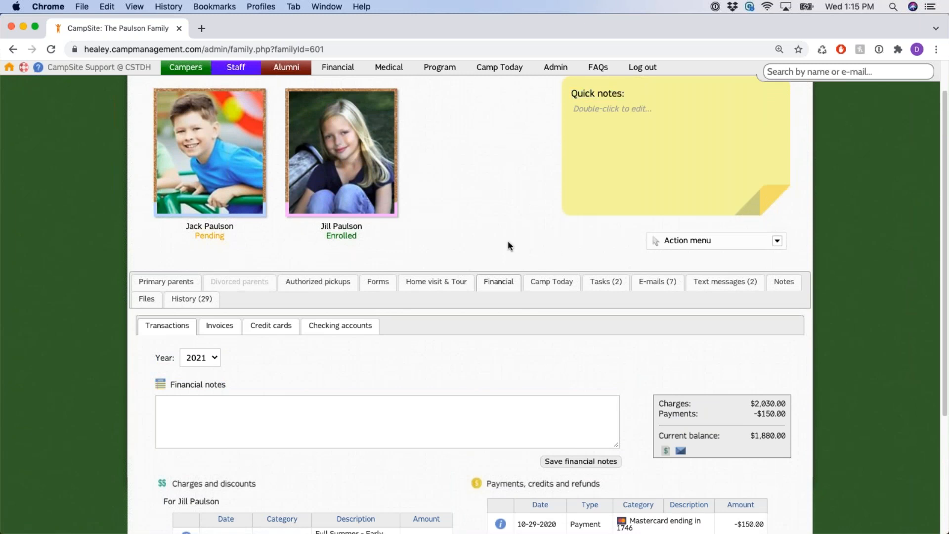
scroll(484, 236, down, 5)
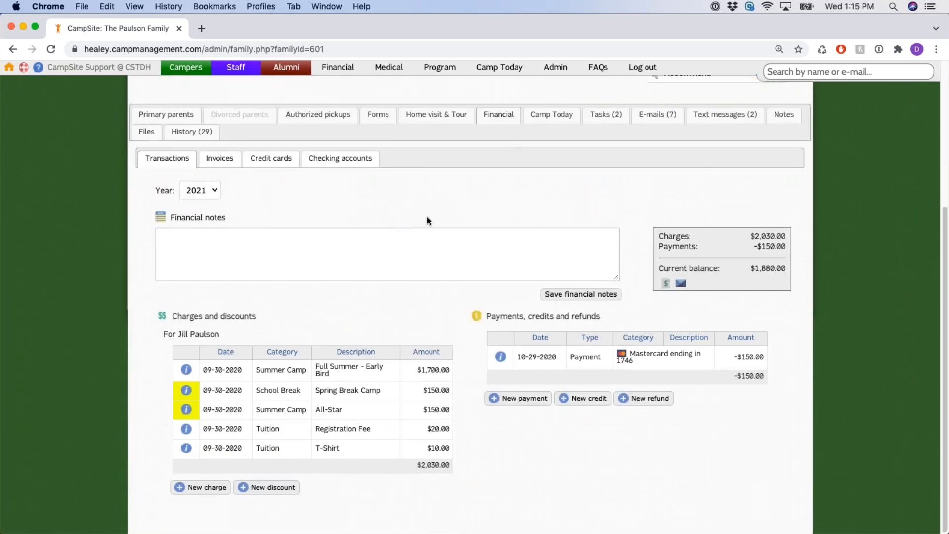
click(401, 252)
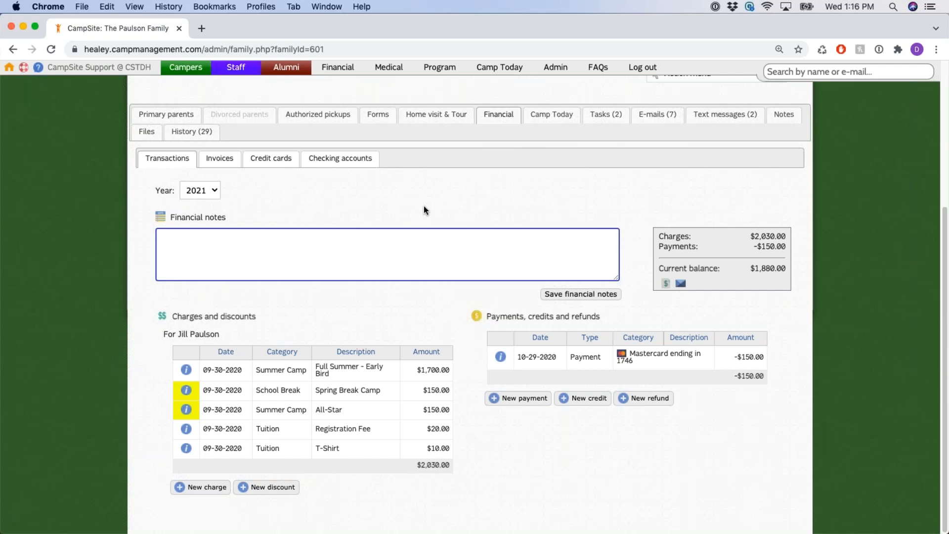
drag(170, 218, 240, 216)
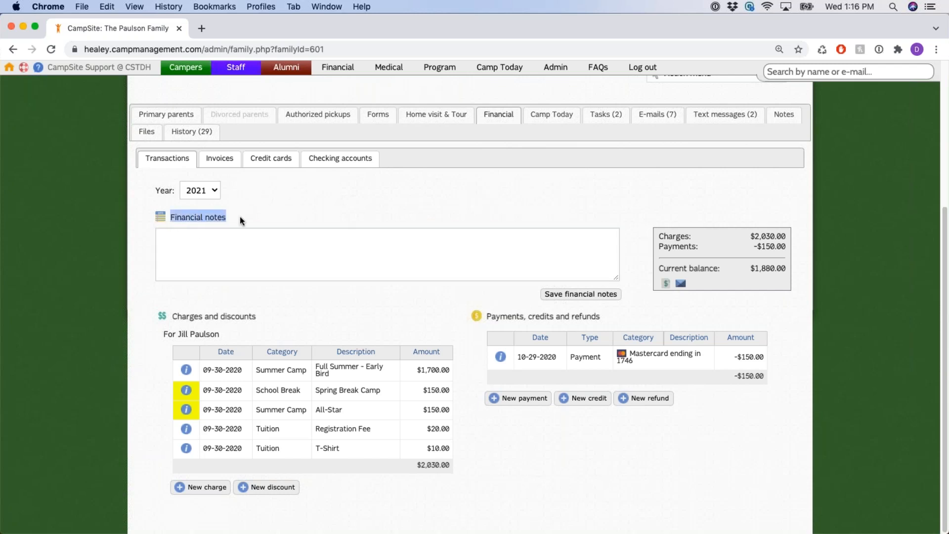
click(282, 242)
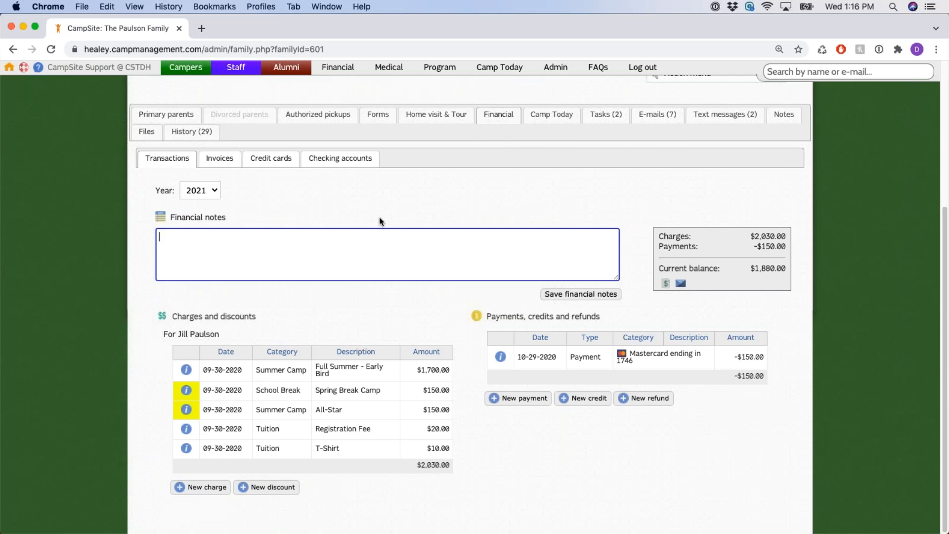
click(476, 207)
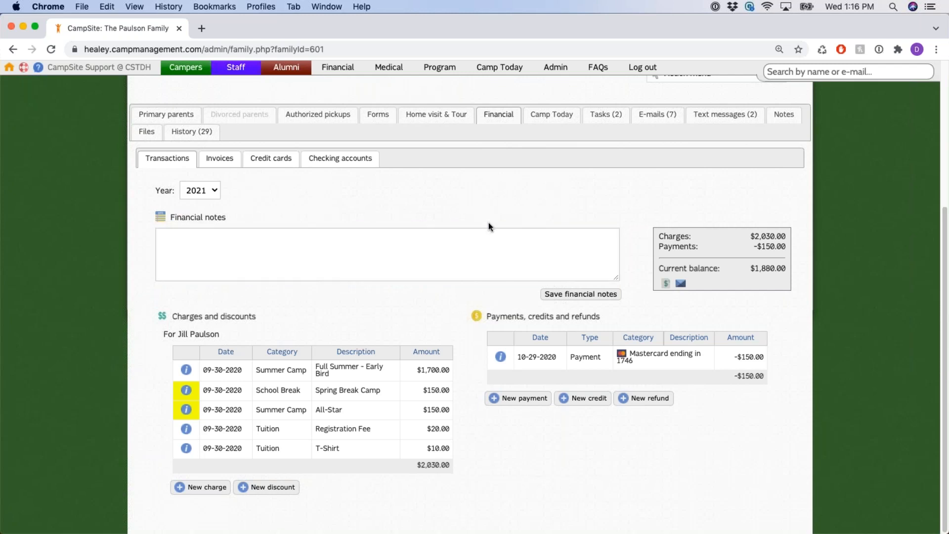
drag(172, 316, 255, 314)
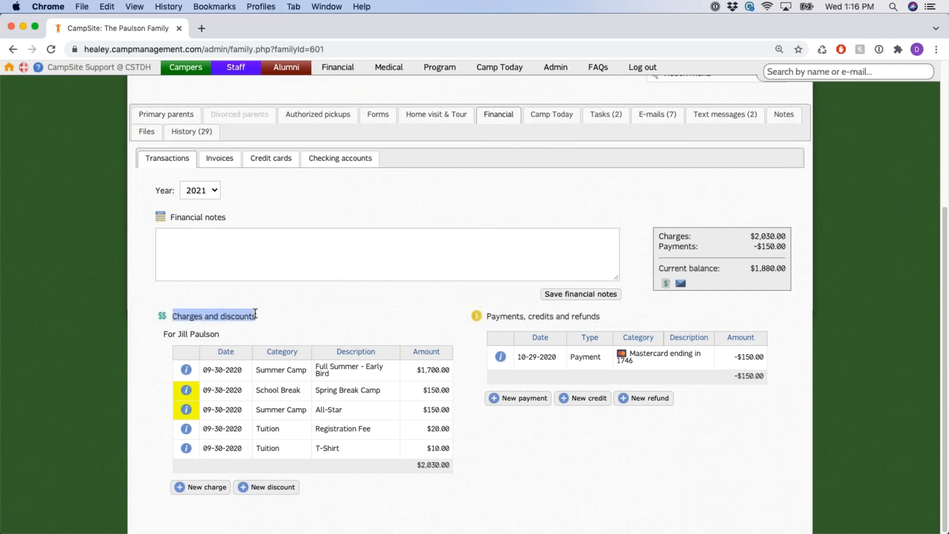
click(361, 307)
drag(488, 317, 599, 317)
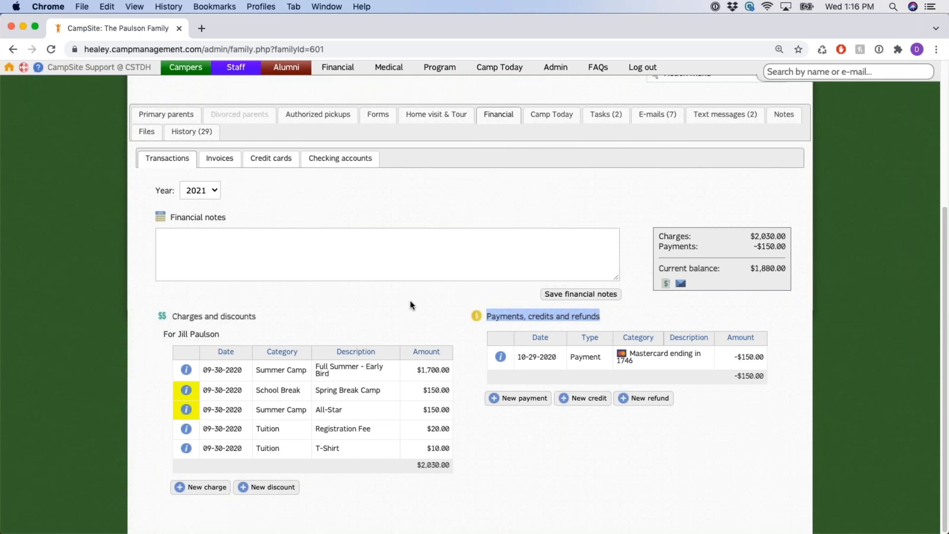
drag(172, 317, 258, 315)
drag(164, 334, 218, 333)
click(220, 334)
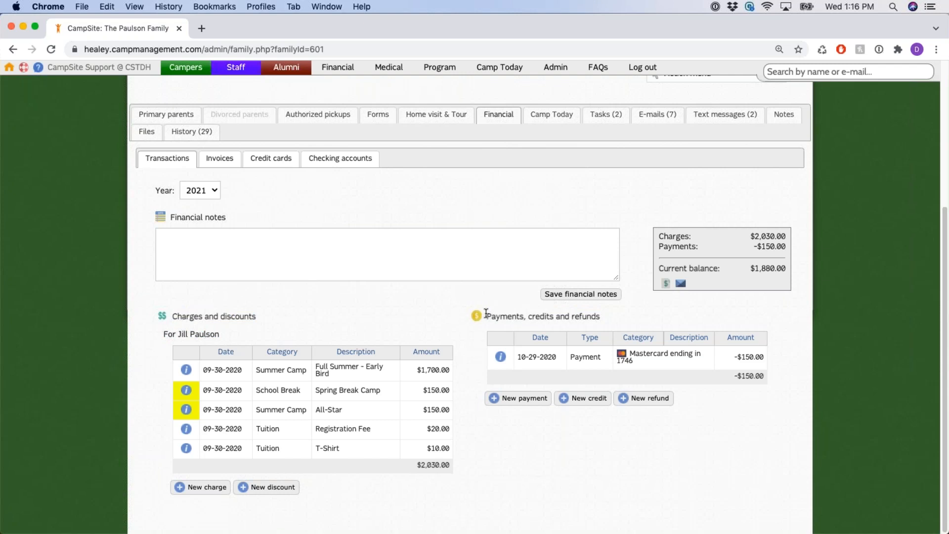
drag(487, 316, 600, 316)
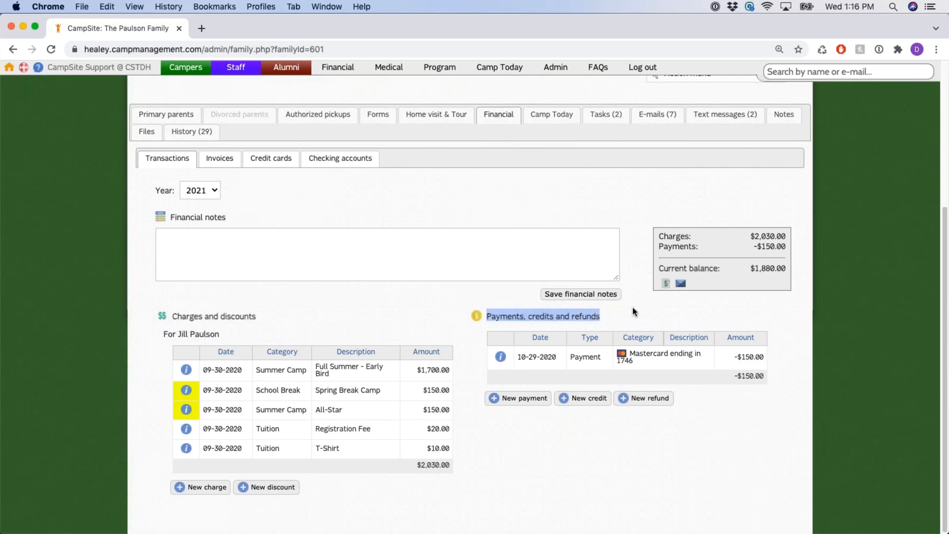
click(454, 310)
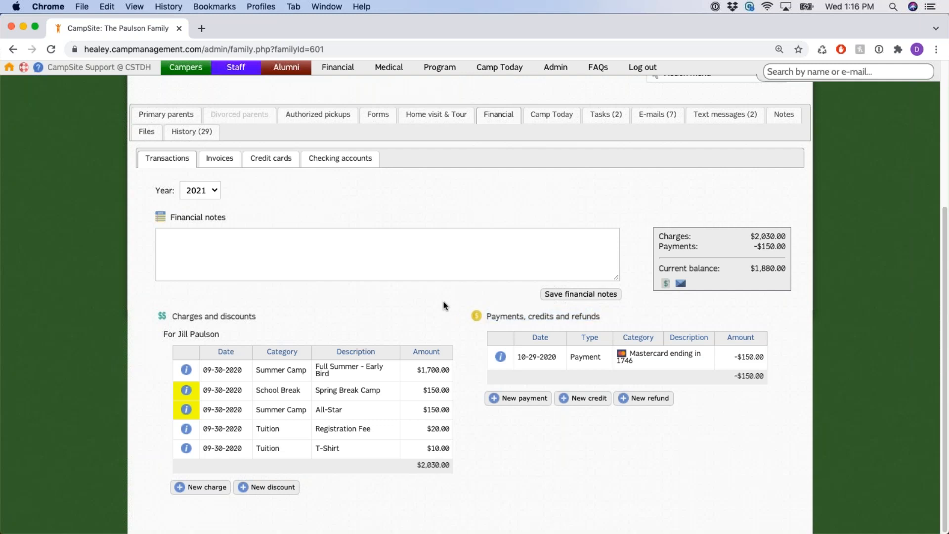
triple_click(175, 334)
triple_click(325, 370)
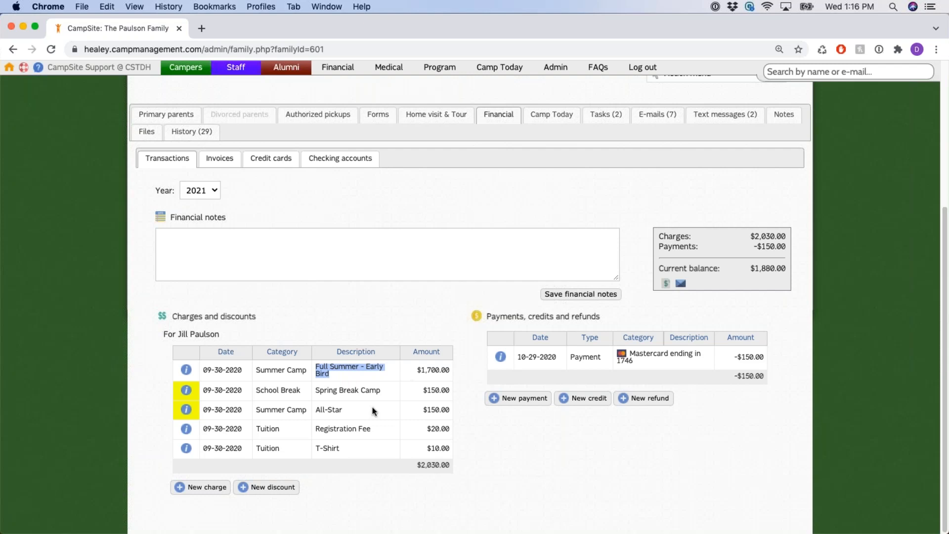
click(409, 309)
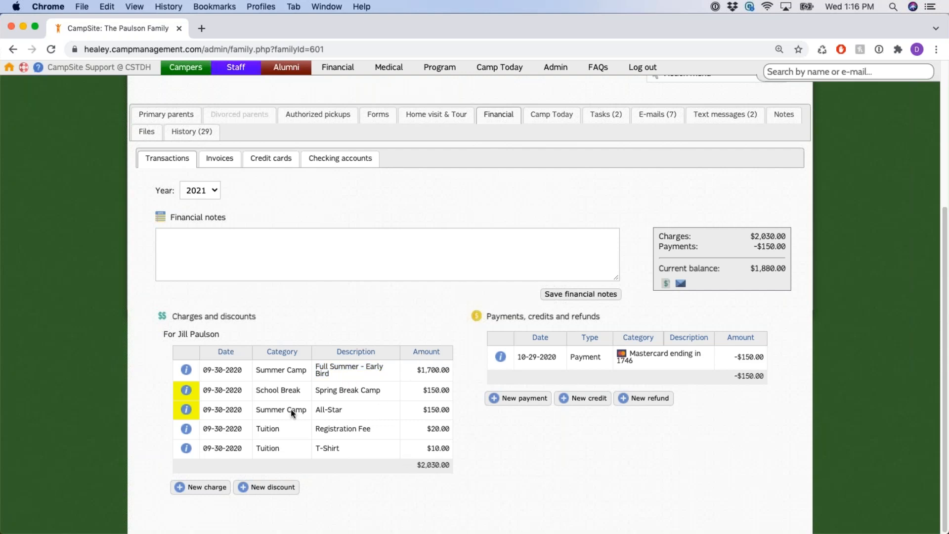
drag(179, 334, 220, 335)
drag(418, 468, 457, 471)
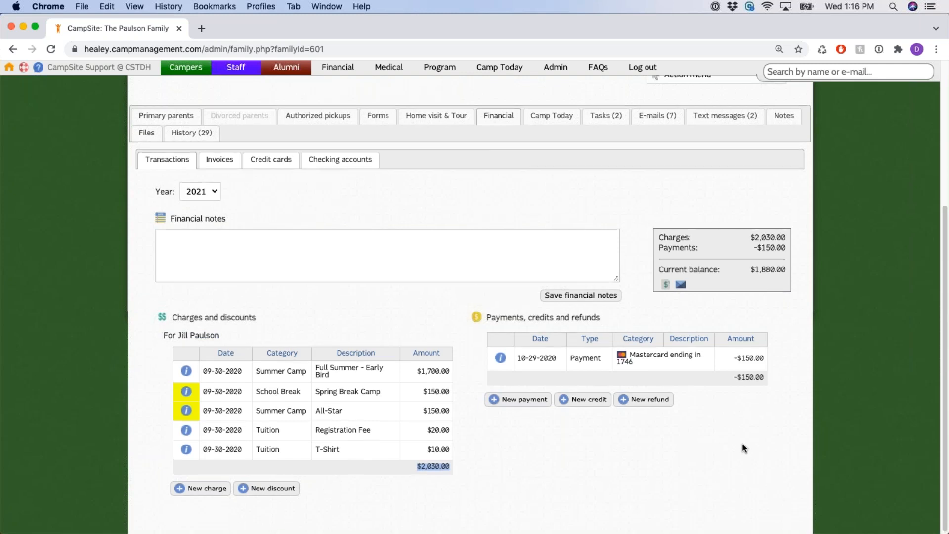
scroll(743, 443, up, 3)
drag(756, 305, 786, 305)
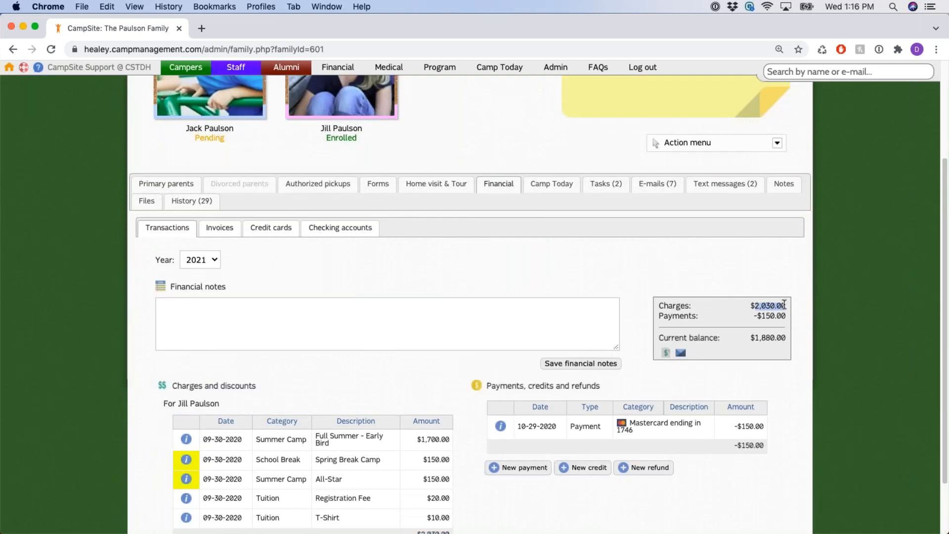
click(436, 358)
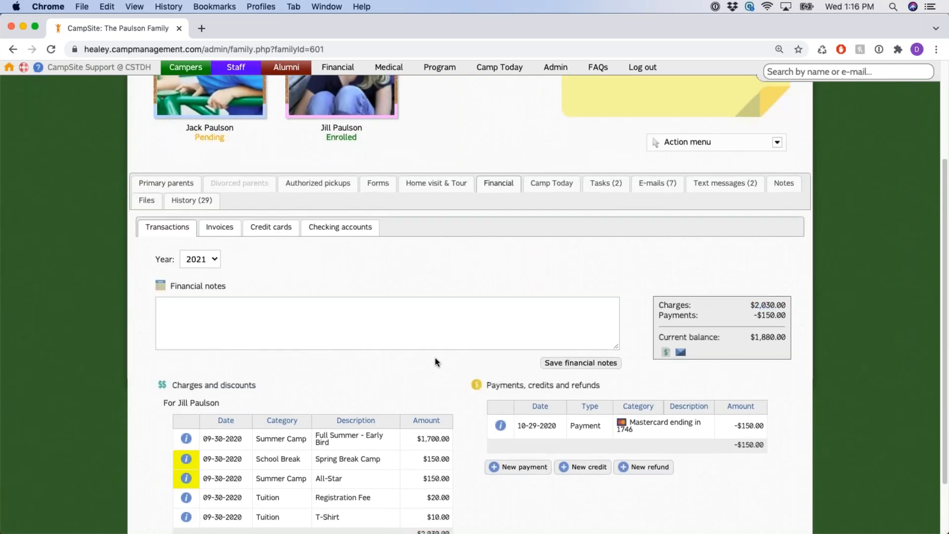
scroll(258, 423, down, 3)
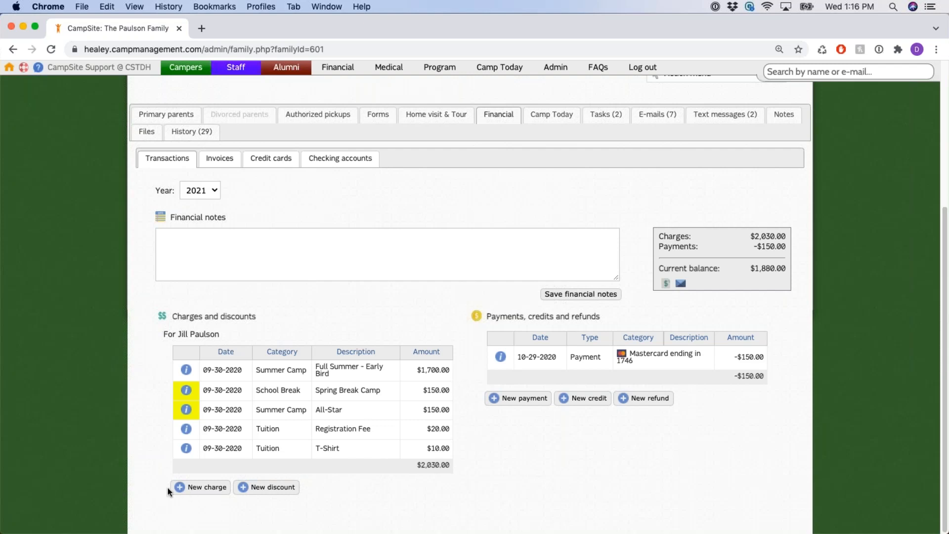
drag(193, 490, 225, 489)
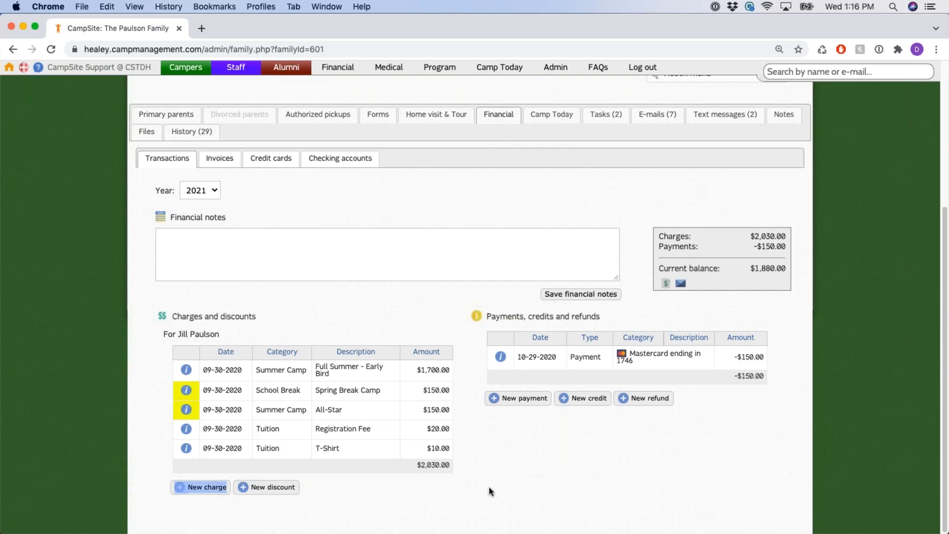
click(489, 464)
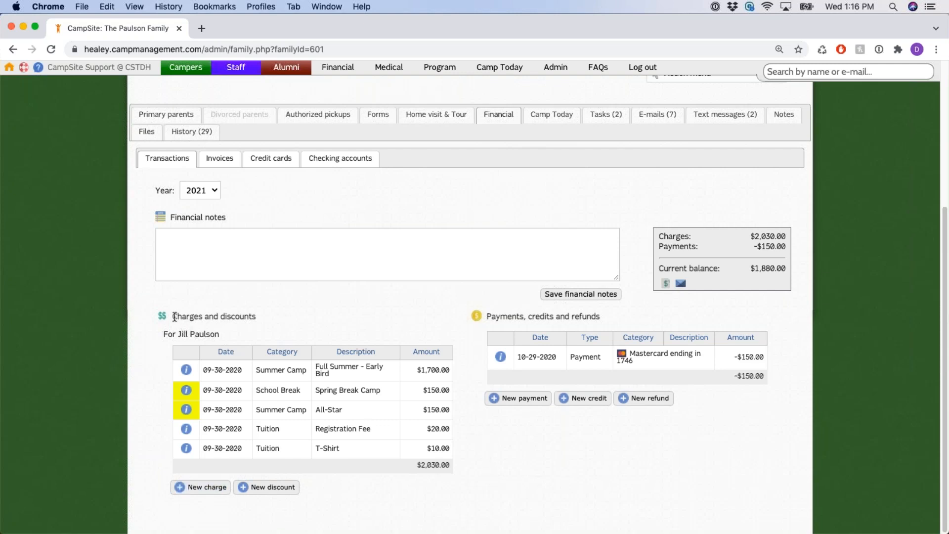
drag(172, 317, 203, 317)
click(313, 316)
drag(189, 488, 226, 494)
Start a new charge for the family, dated 11-10-2021
click(225, 490)
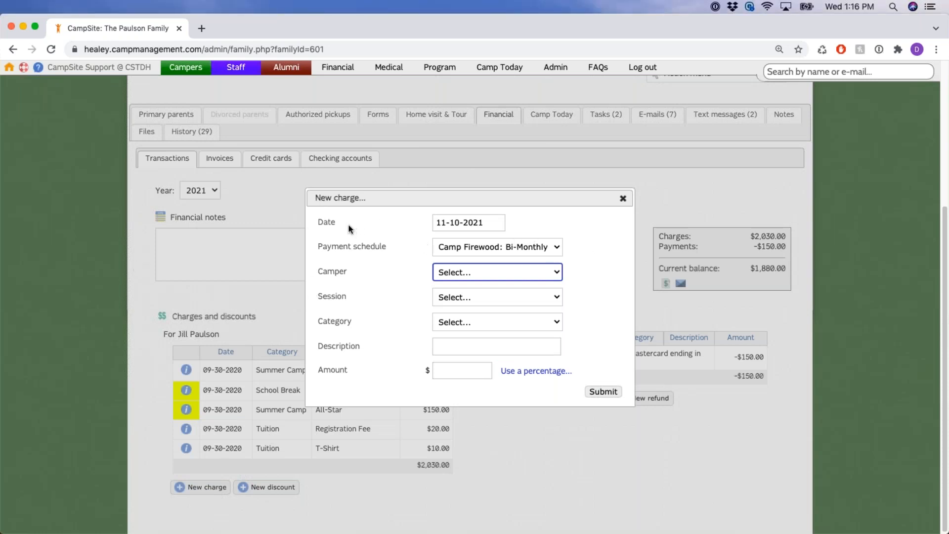
click(323, 223)
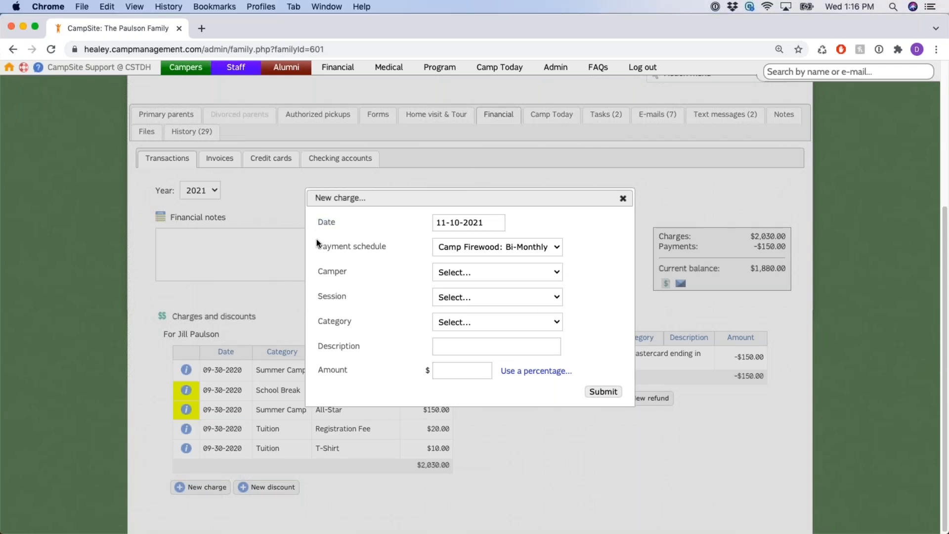
drag(316, 246, 390, 244)
click(388, 251)
Switch the charge's payment schedule to None, then back to Camp Firewood: Bi-Monthly
click(557, 247)
click(557, 246)
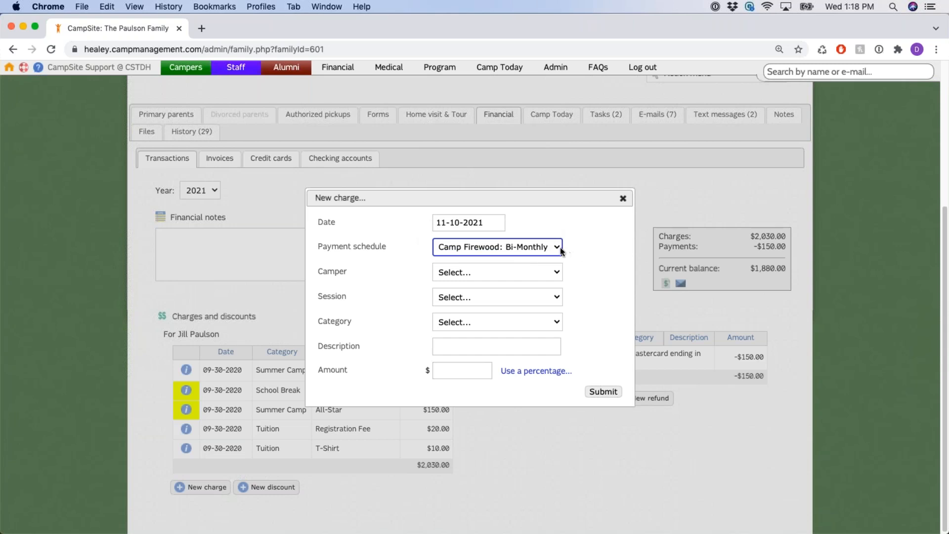
click(558, 248)
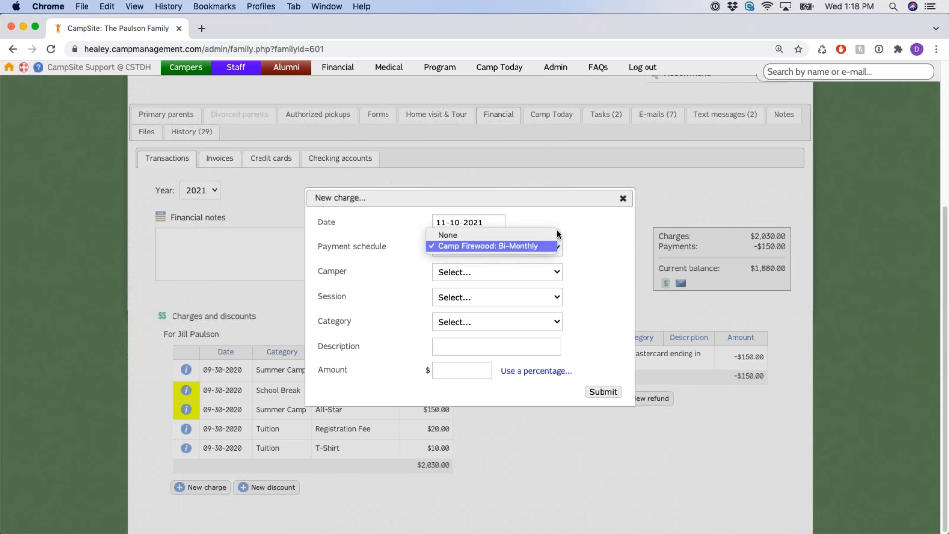
click(543, 233)
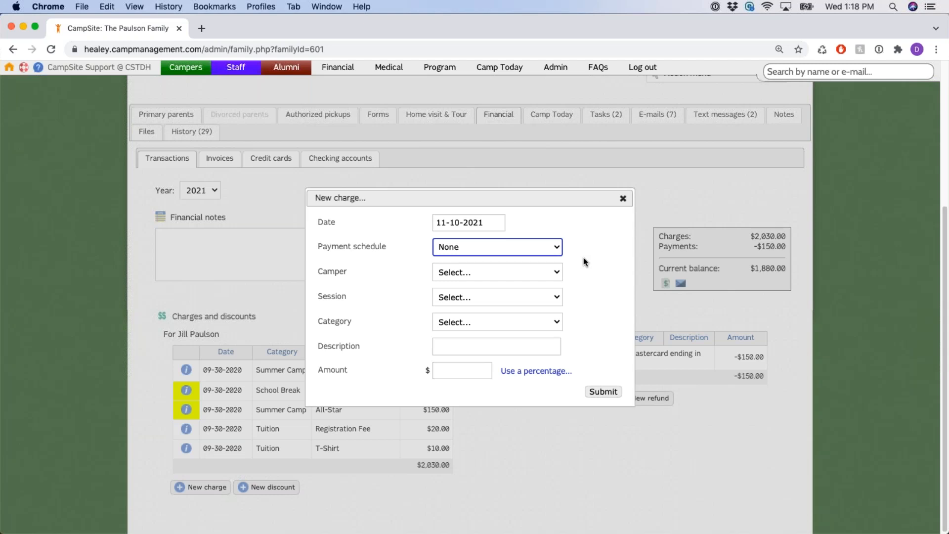
click(556, 248)
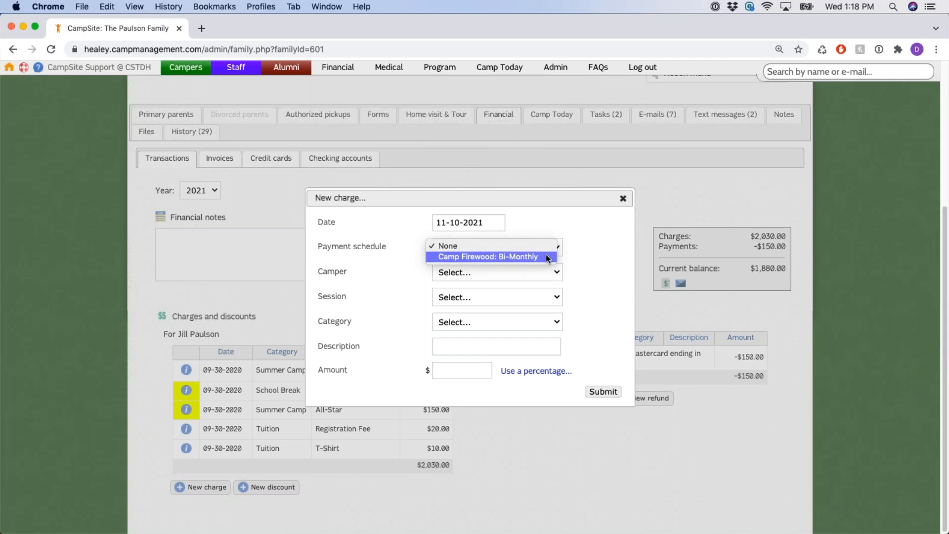
click(545, 255)
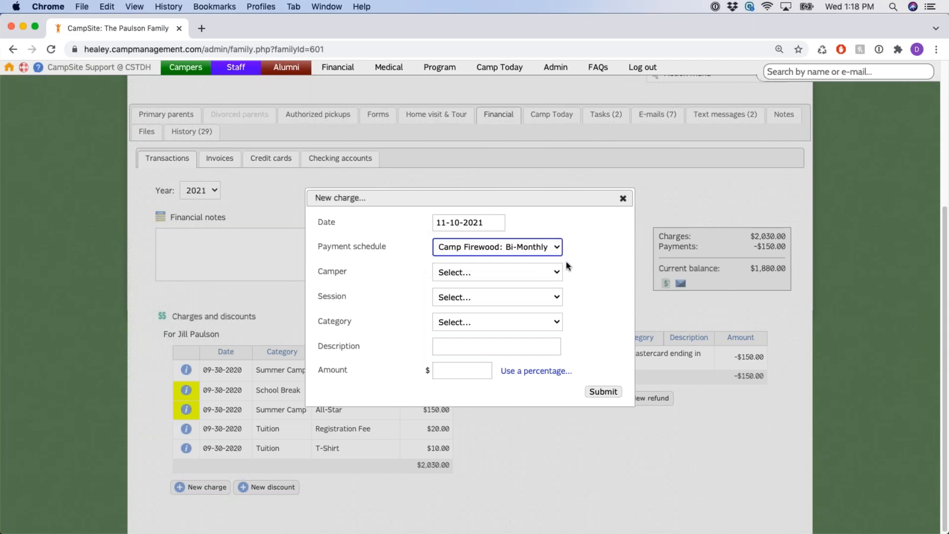
drag(313, 269, 354, 273)
scroll(581, 274, up, 1)
Assign the new charge to the enrolled camper
scroll(584, 274, up, 1)
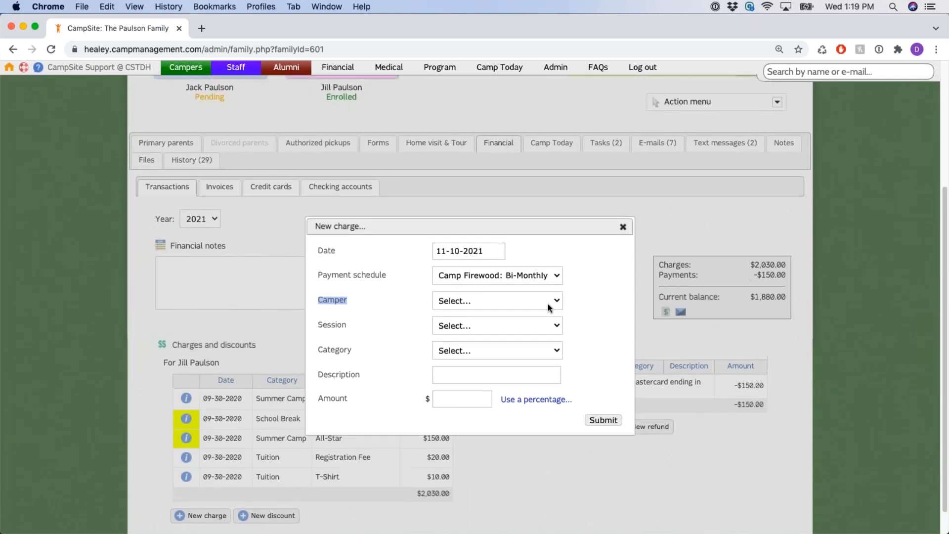
click(548, 304)
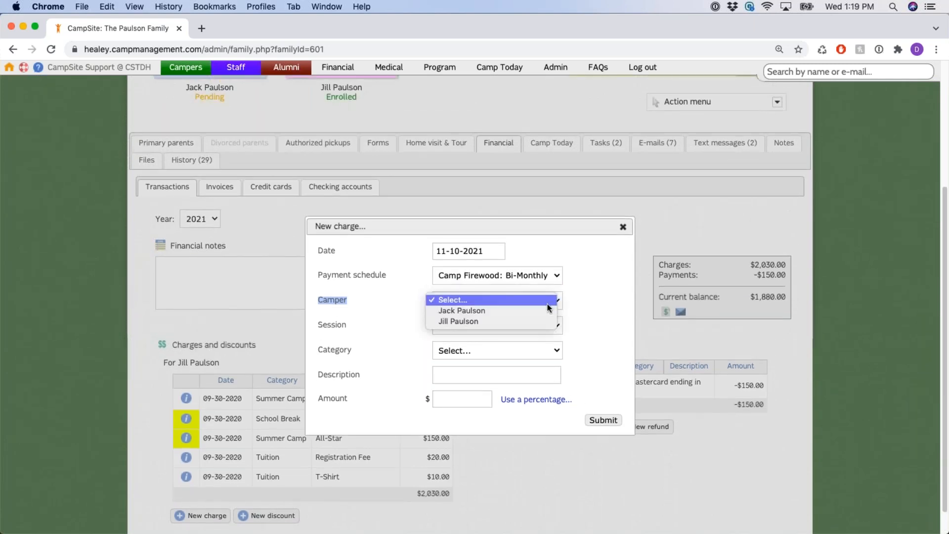
click(497, 320)
click(420, 307)
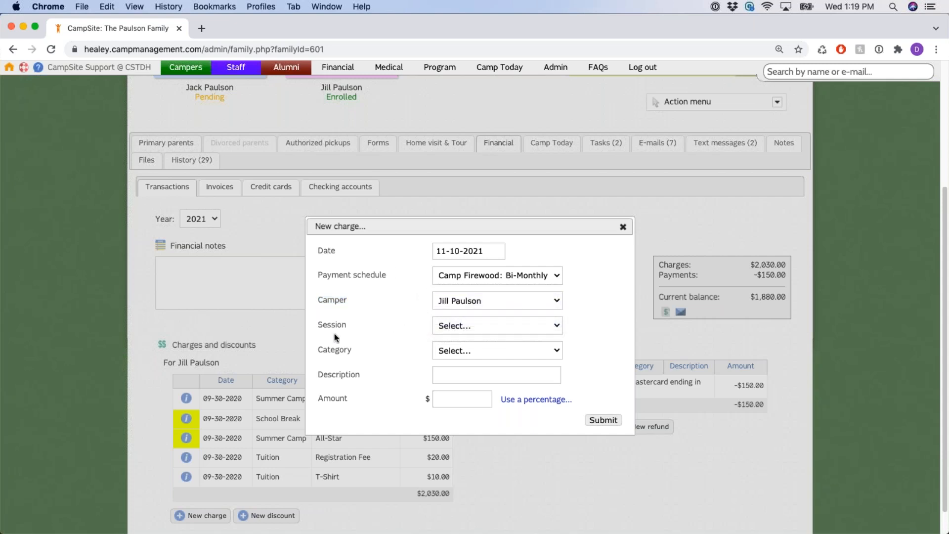
drag(318, 324, 355, 324)
Set the charge's session to Camp Firewood All-Stars
click(557, 326)
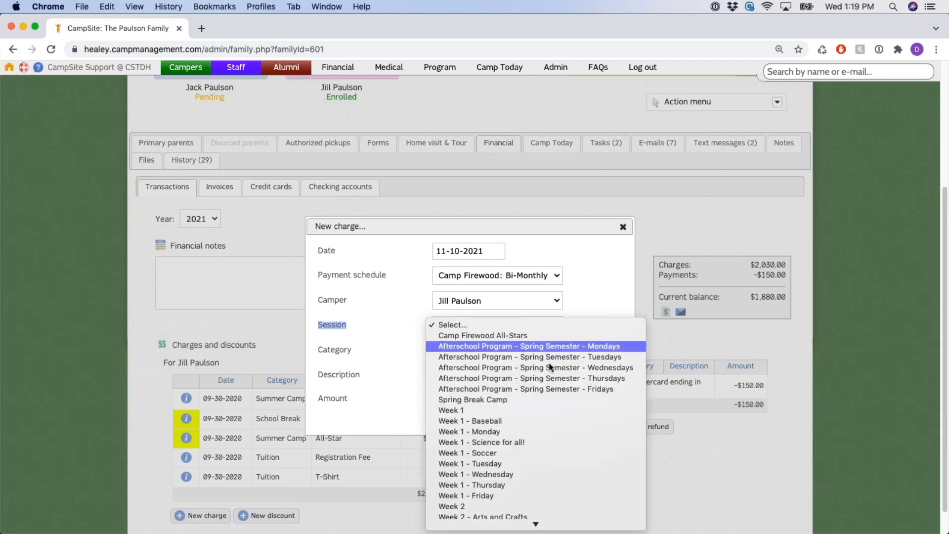
click(542, 324)
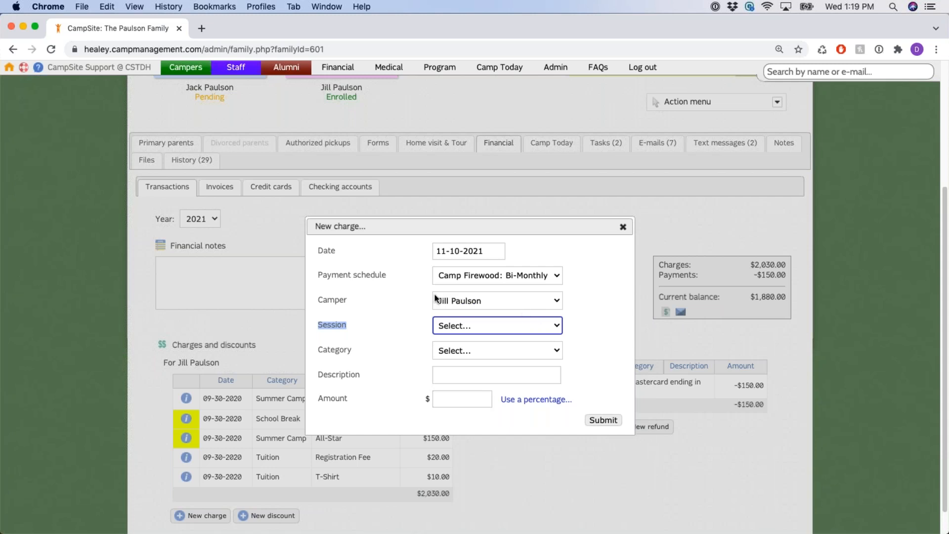
click(578, 322)
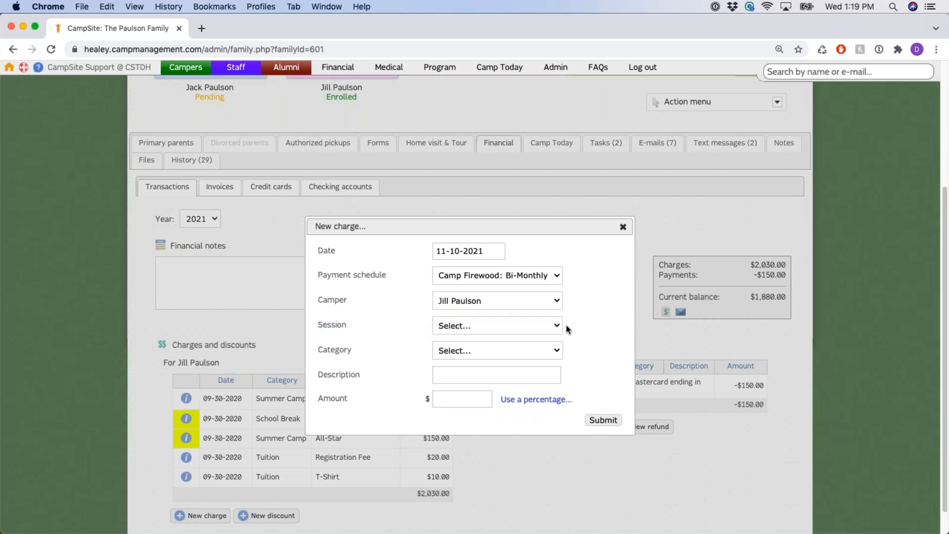
click(553, 326)
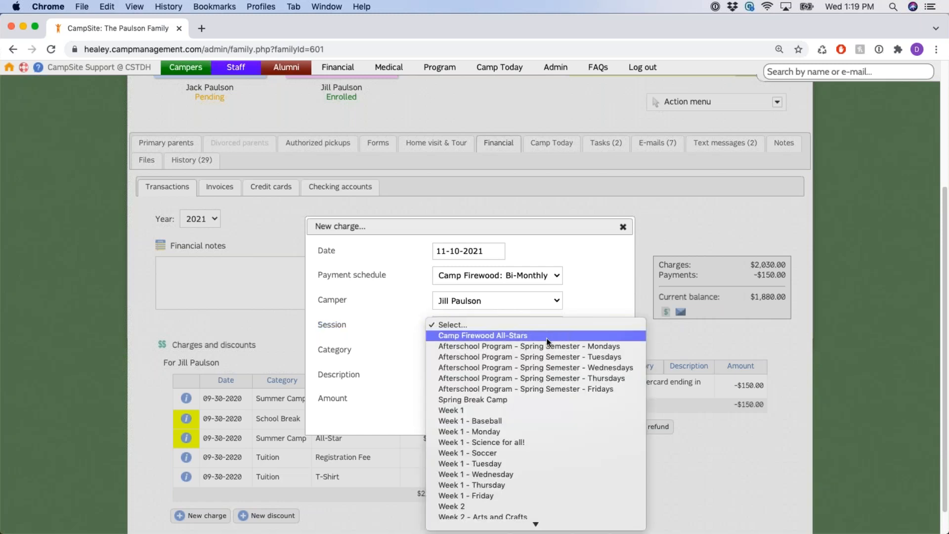
click(544, 336)
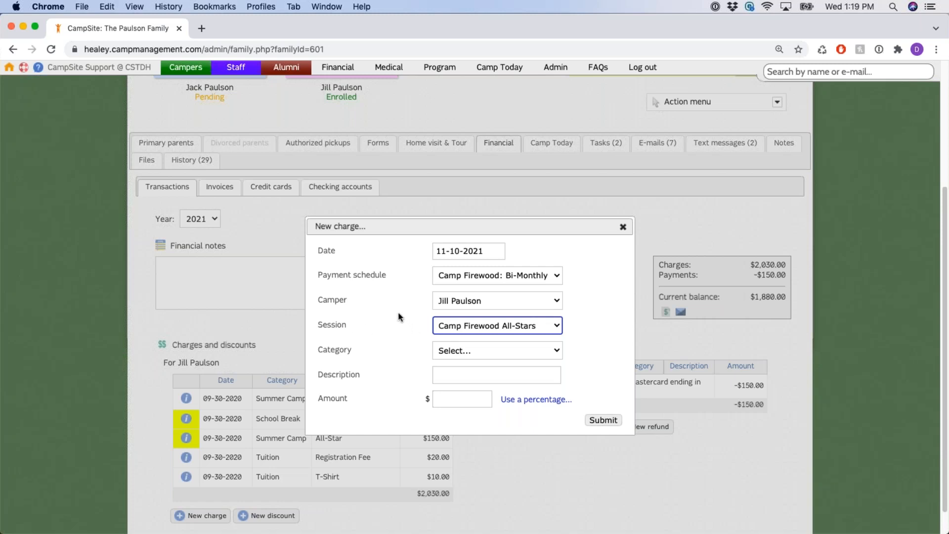
drag(318, 325, 352, 325)
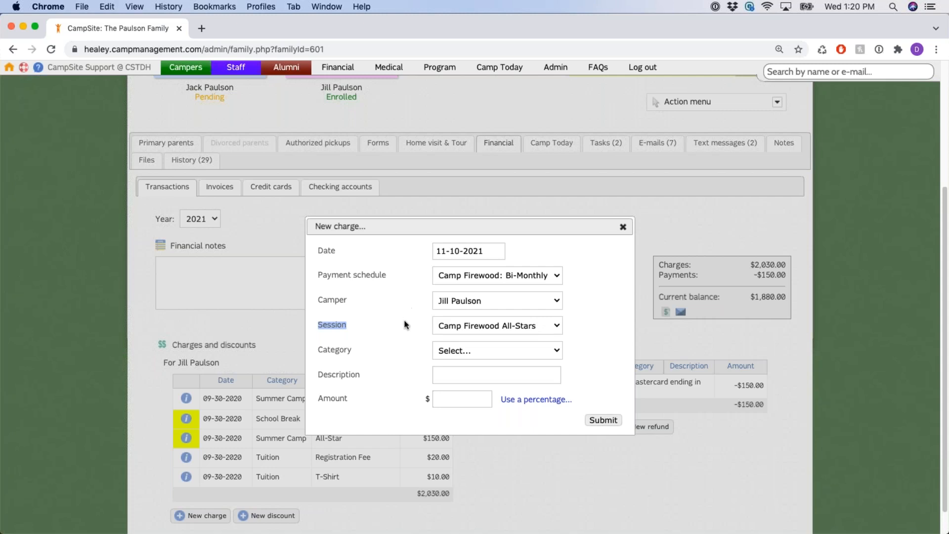
Set the new charge's category to Tuition (101183)
double_click(341, 349)
click(394, 346)
click(554, 352)
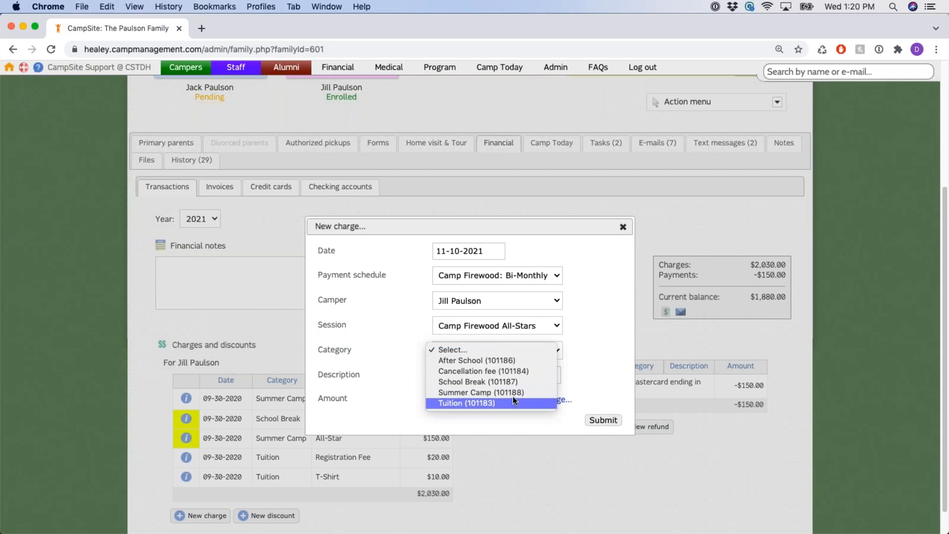
click(495, 403)
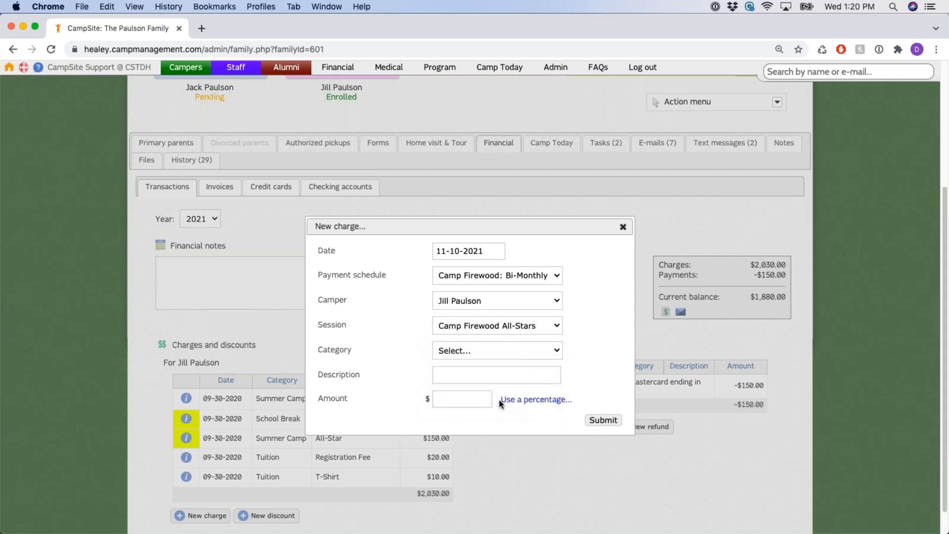
Enter 'Lunch' as the charge description, then move to the Amount field
double_click(339, 374)
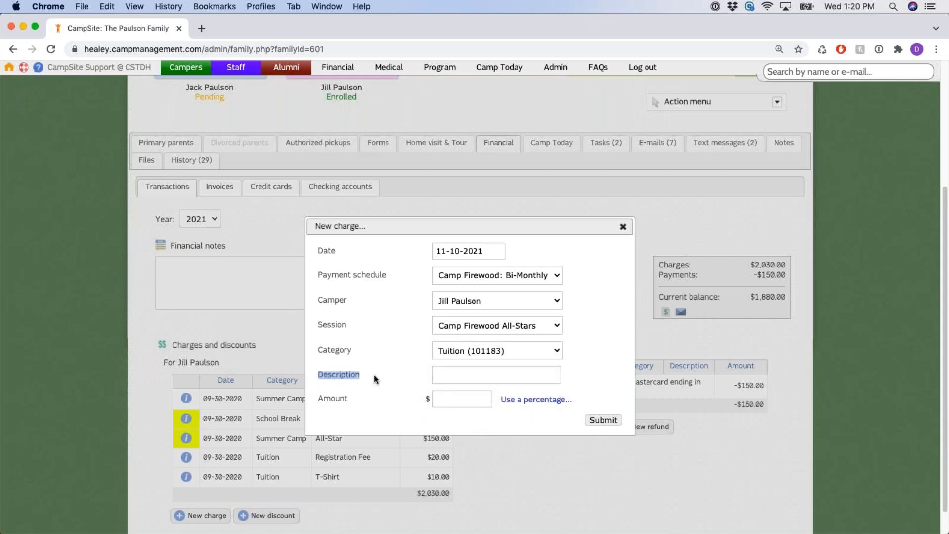
click(450, 375)
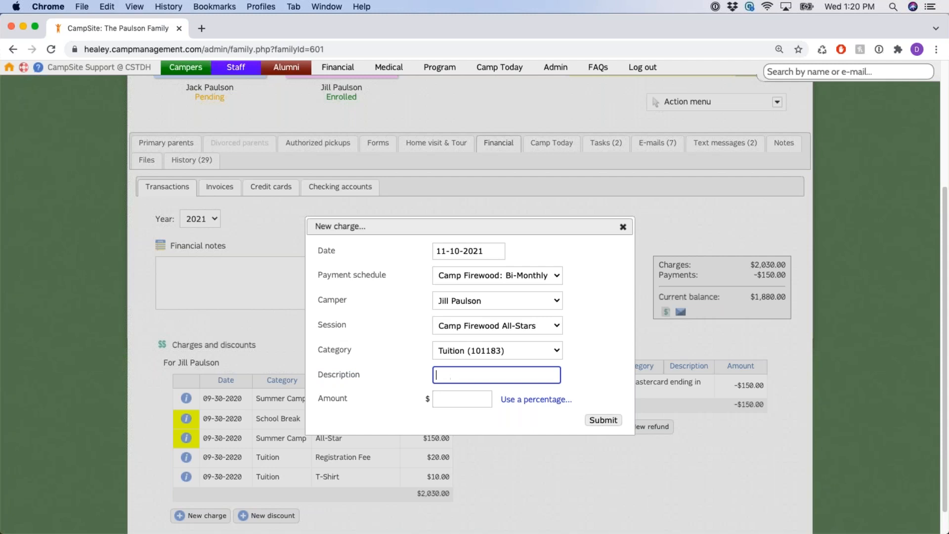
click(586, 352)
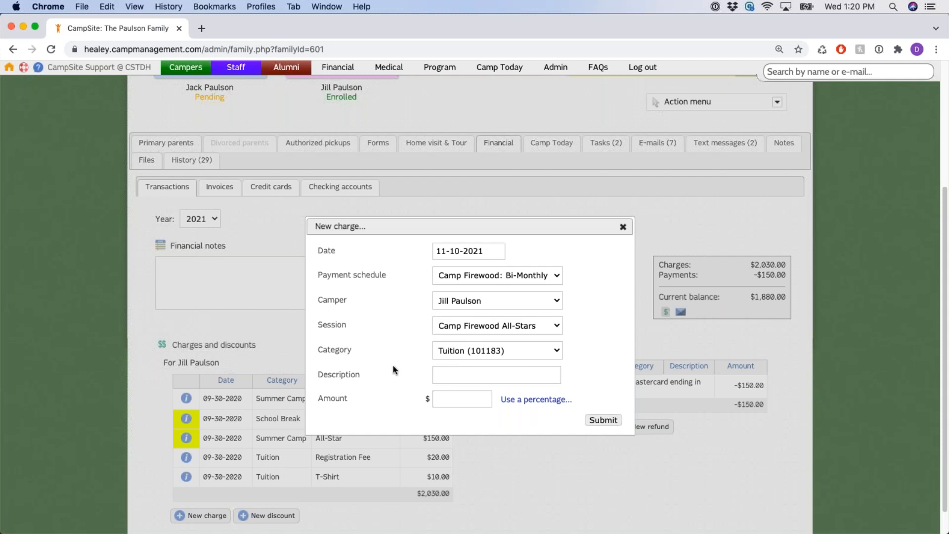
drag(319, 374, 483, 374)
click(483, 374)
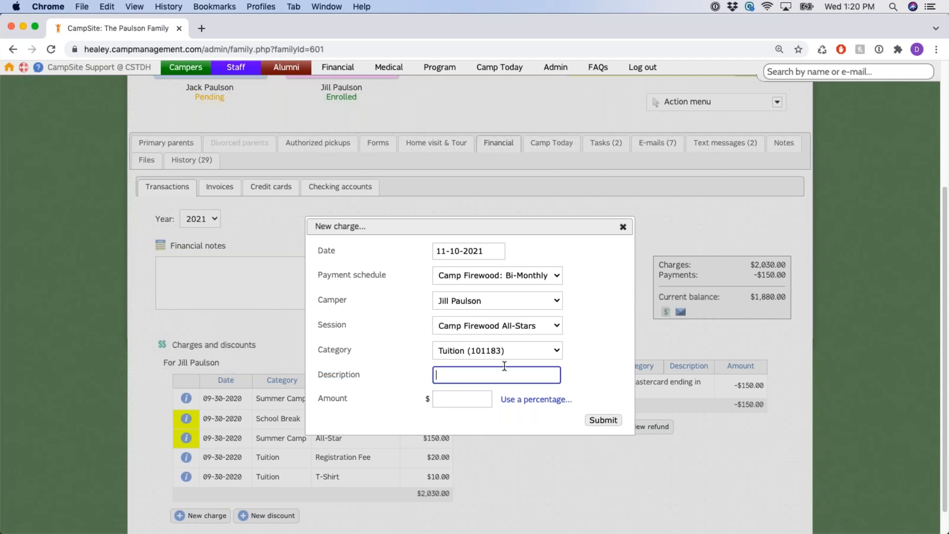
click(599, 344)
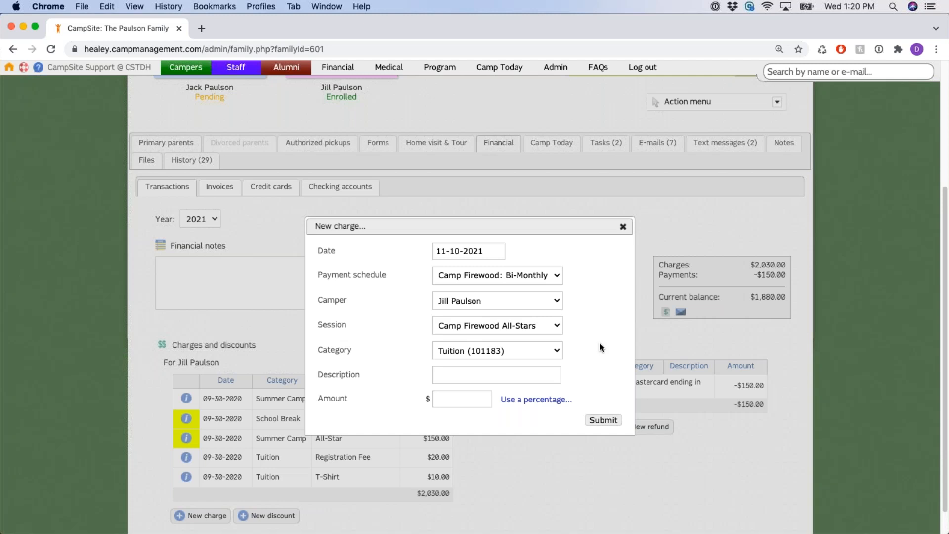
click(487, 377)
text(Lunch)
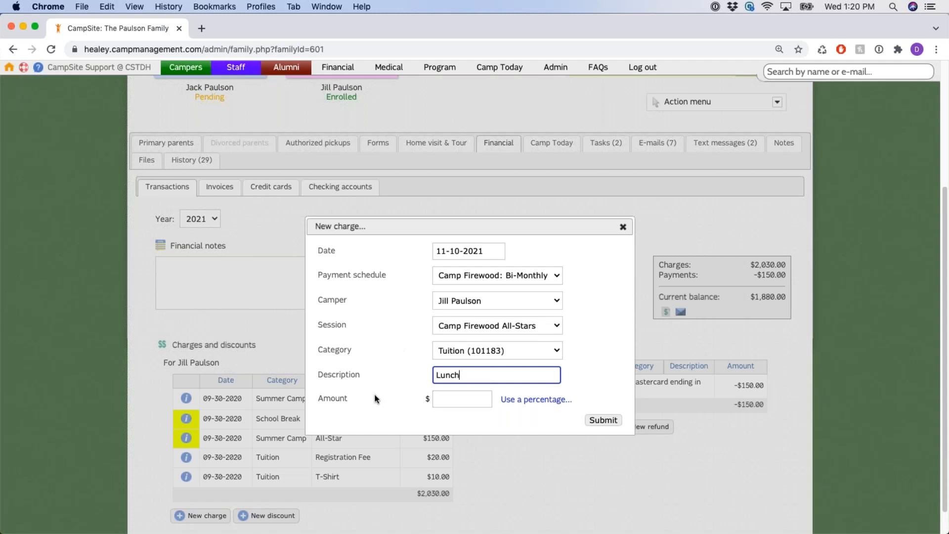
click(450, 401)
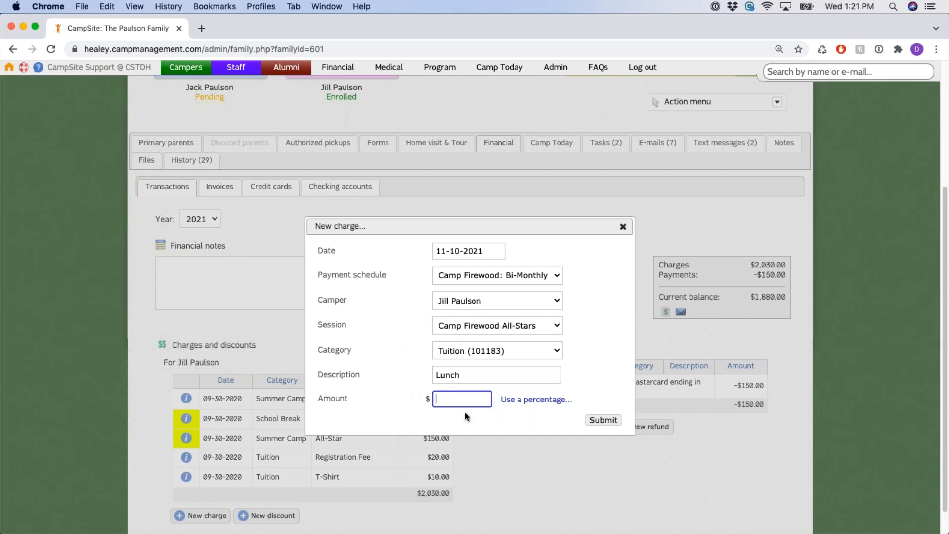
Keep a fixed amount of 30 for the Lunch charge and submit it
click(547, 401)
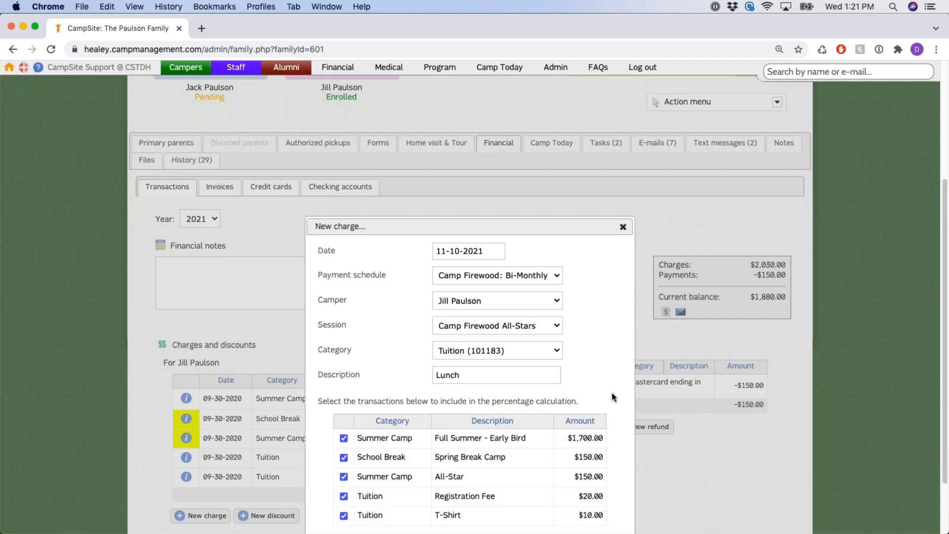
scroll(610, 401, down, 3)
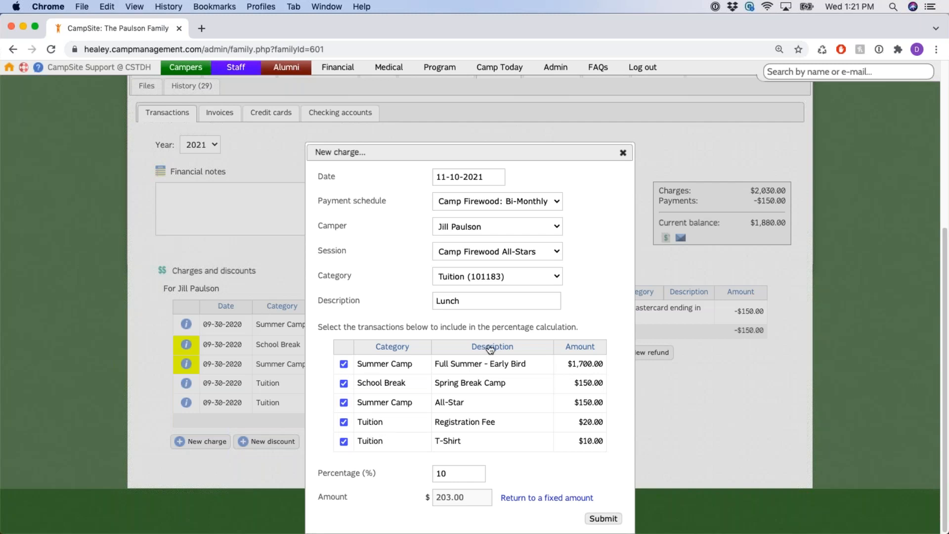
click(519, 498)
click(467, 369)
text(30)
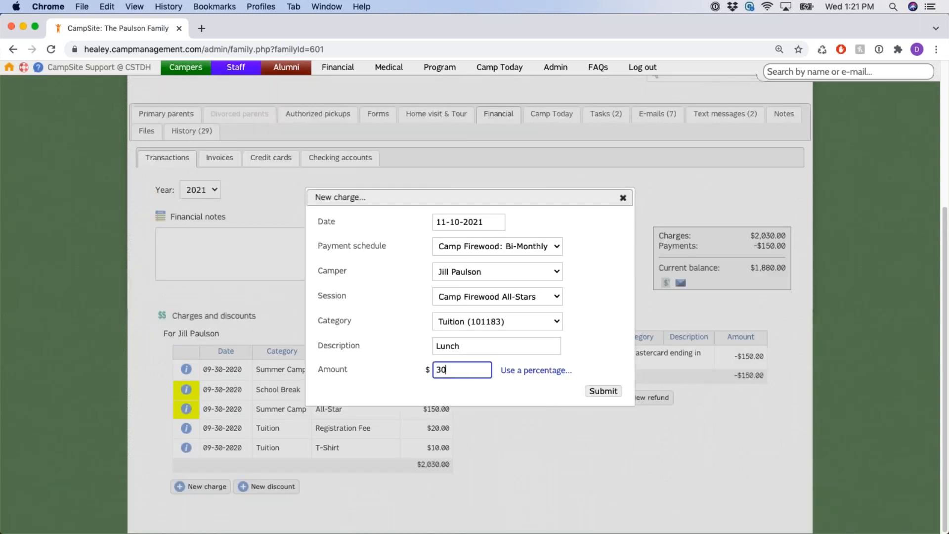
click(605, 391)
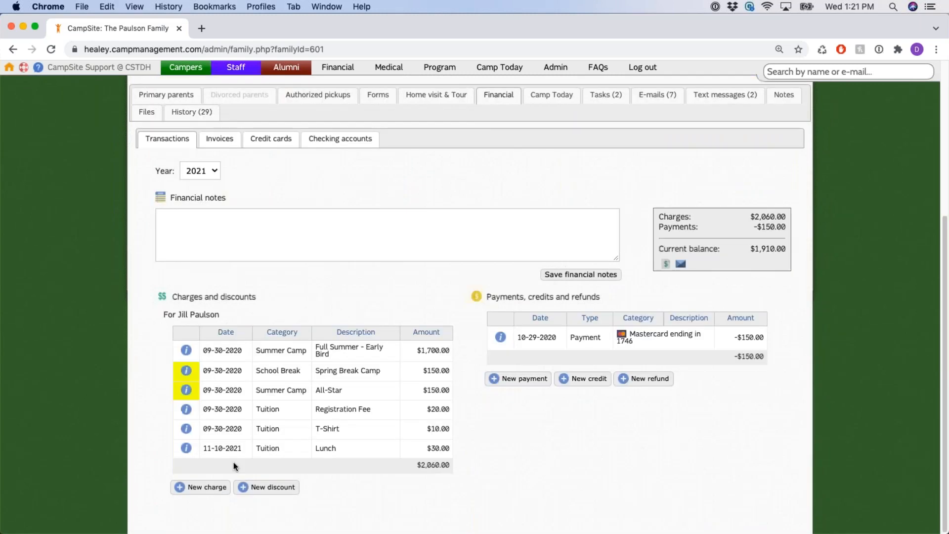
Point out the new Lunch charge, the updated total and the $1,910.00 balance
drag(204, 450, 459, 447)
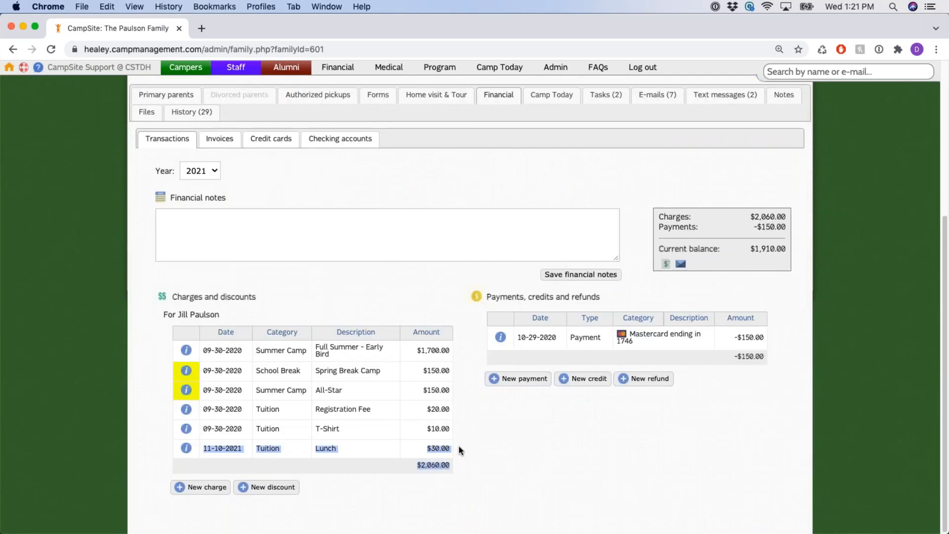
click(518, 439)
drag(750, 249, 787, 249)
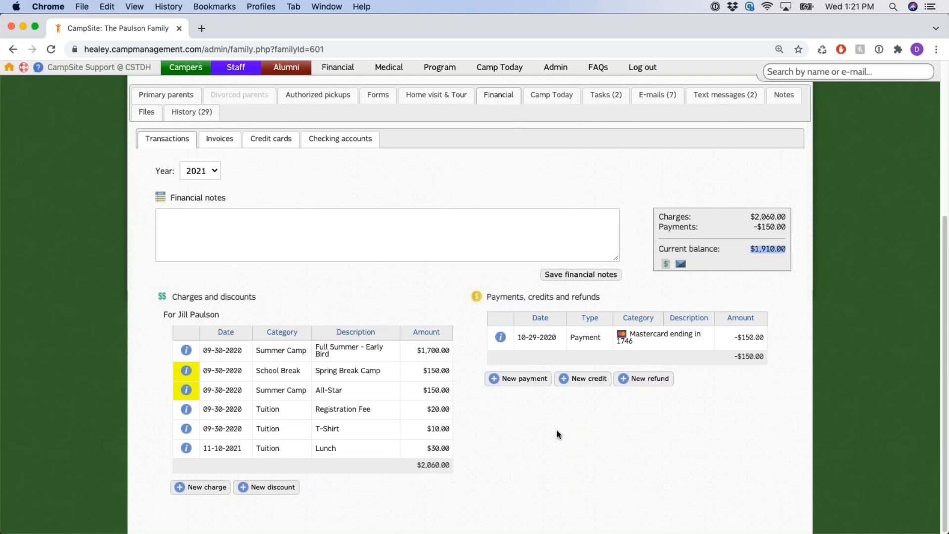
click(489, 406)
click(187, 449)
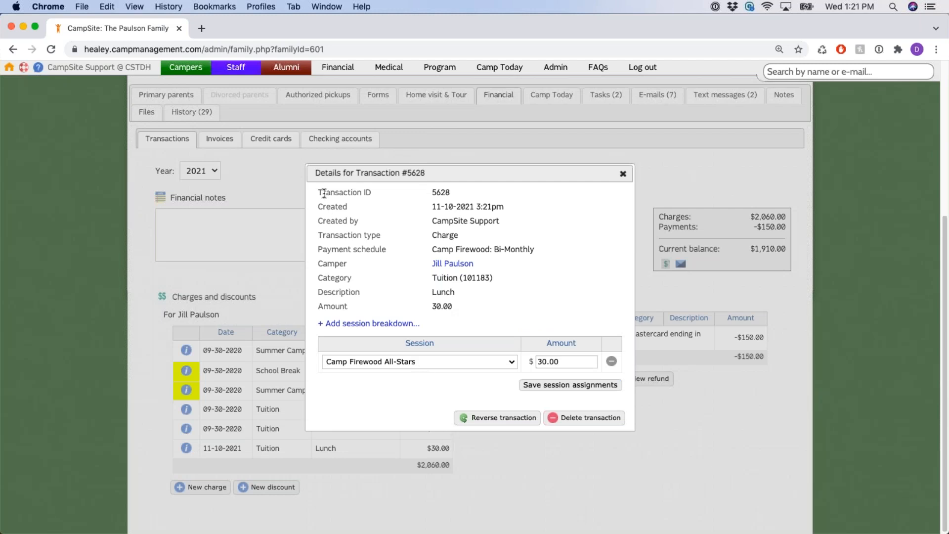
drag(322, 192, 475, 308)
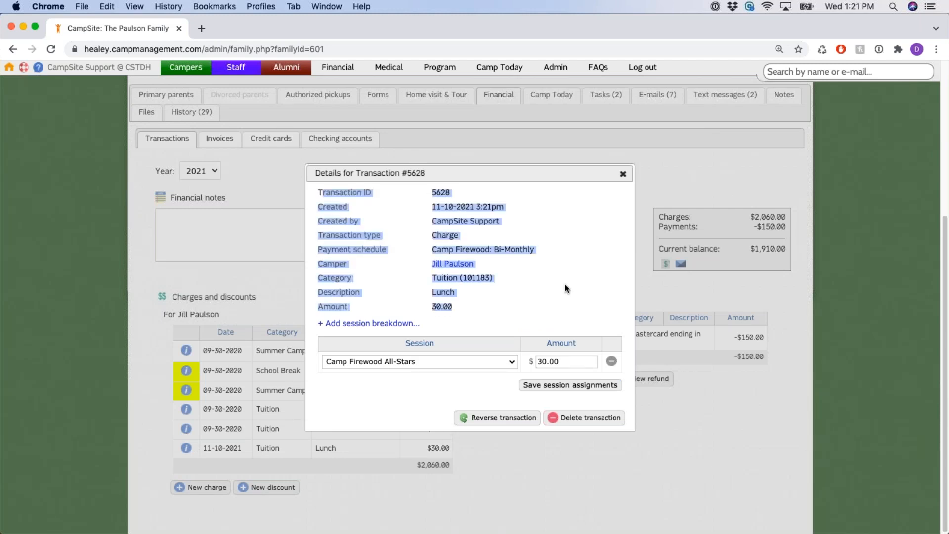
click(547, 285)
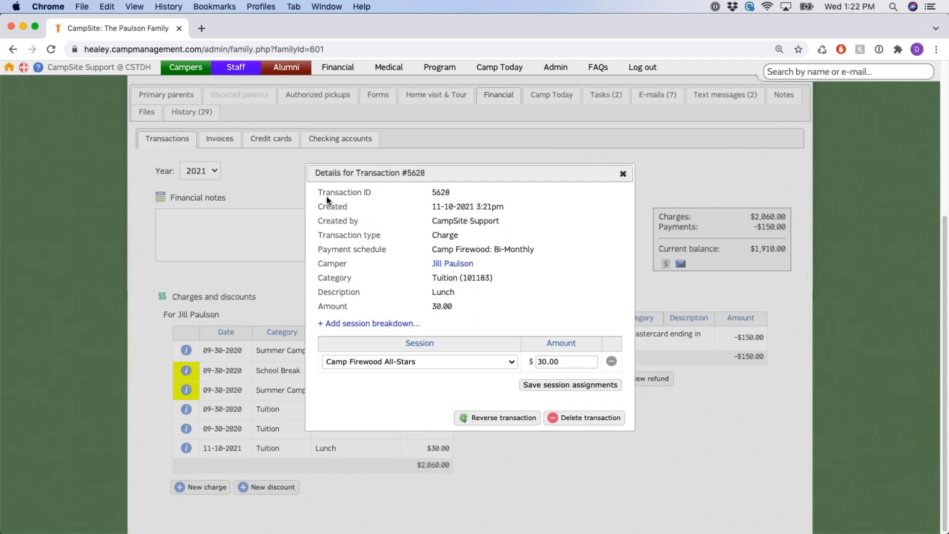
drag(319, 191, 536, 299)
click(535, 298)
Open the payment schedule, category and description for editing, then confirm each unchanged
click(475, 250)
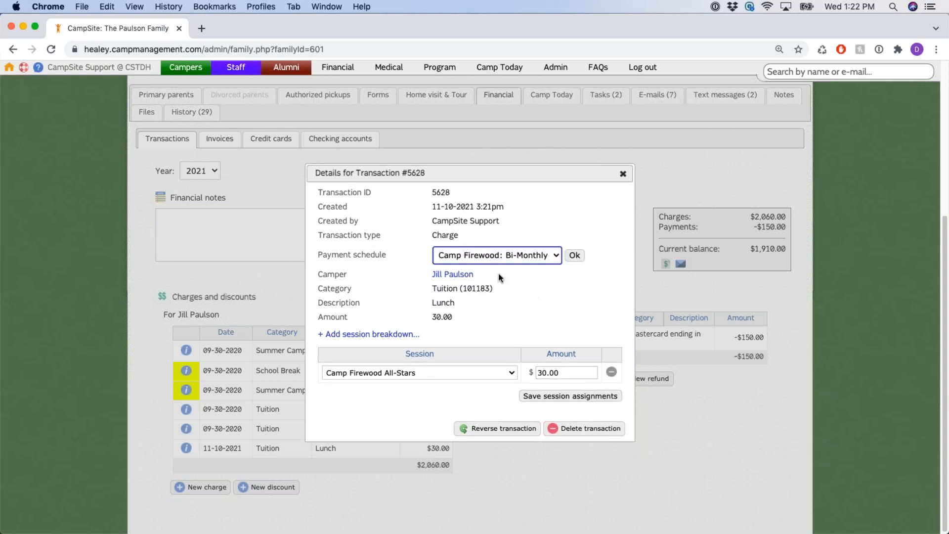
click(468, 289)
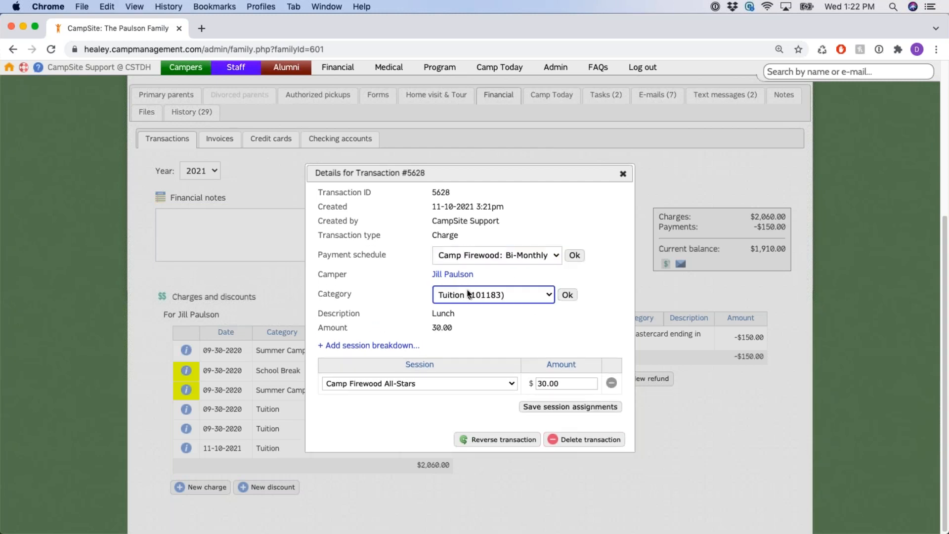
click(454, 318)
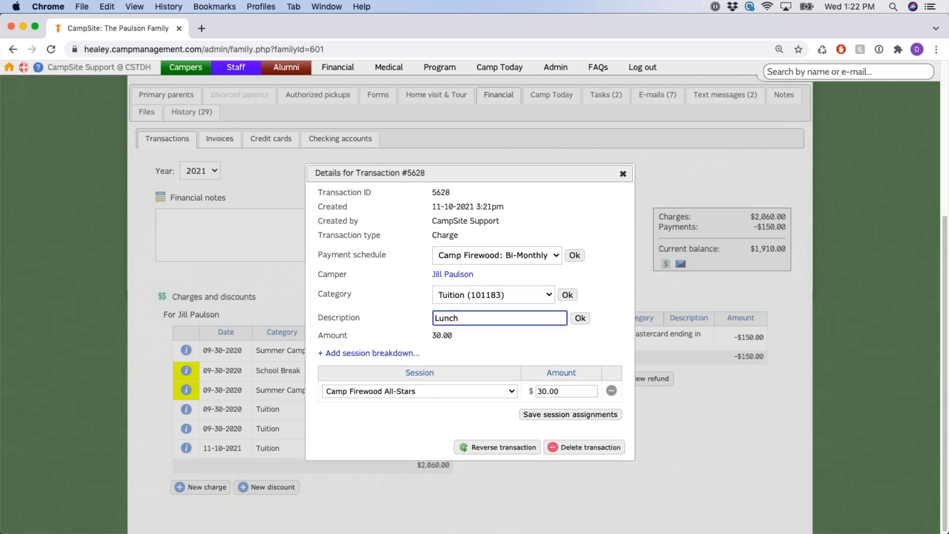
click(581, 318)
click(567, 295)
click(575, 255)
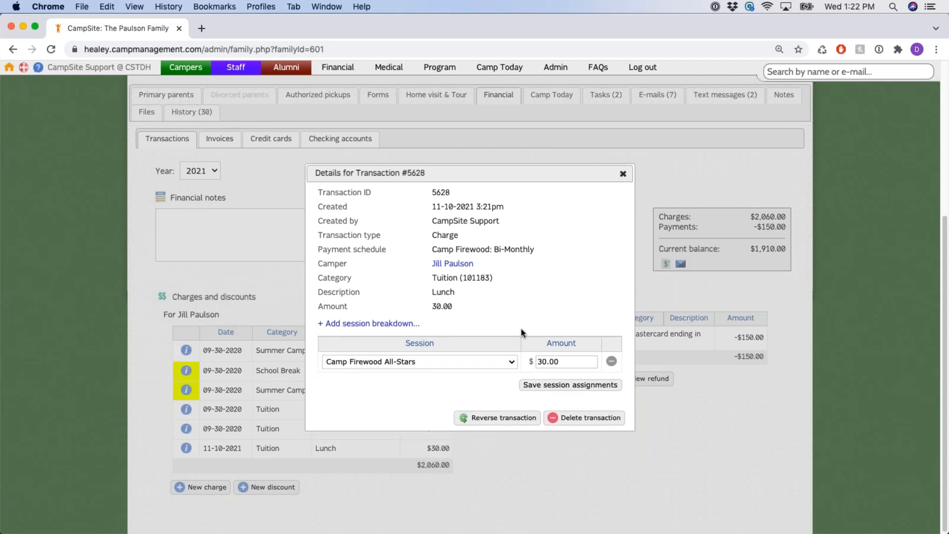
scroll(517, 321, down, 1)
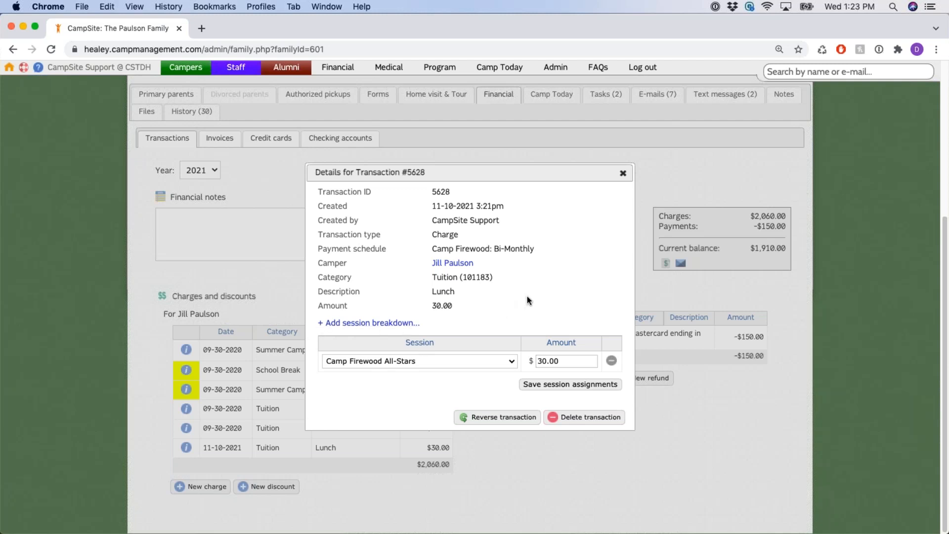
click(392, 323)
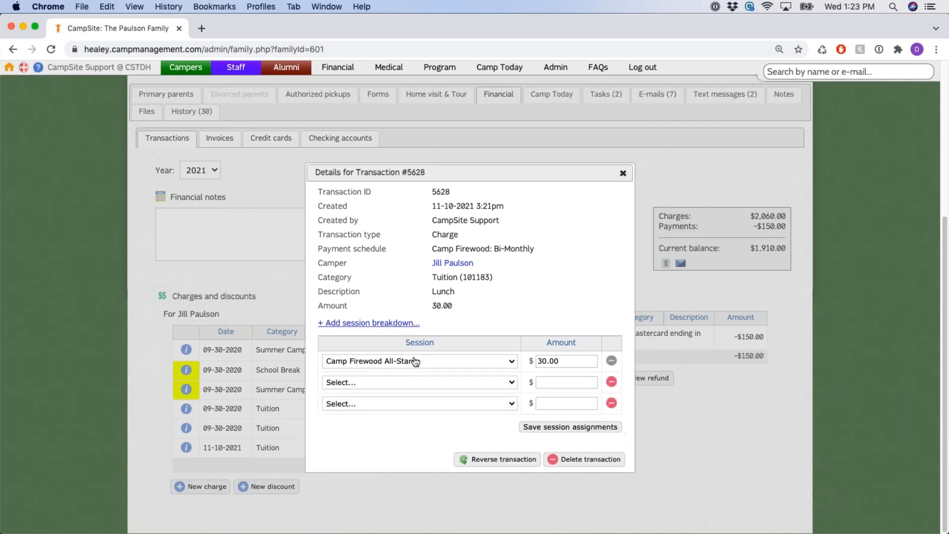
click(460, 385)
click(425, 472)
click(408, 404)
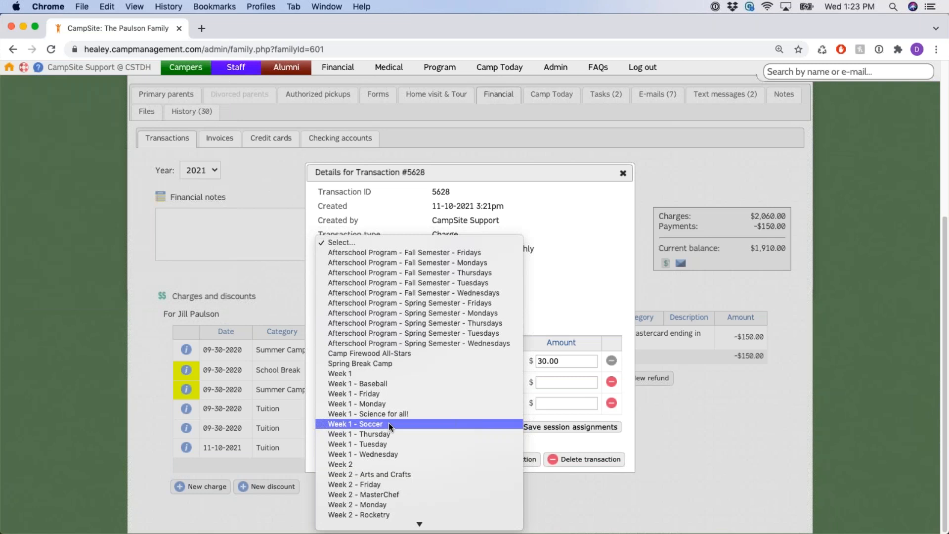
click(350, 466)
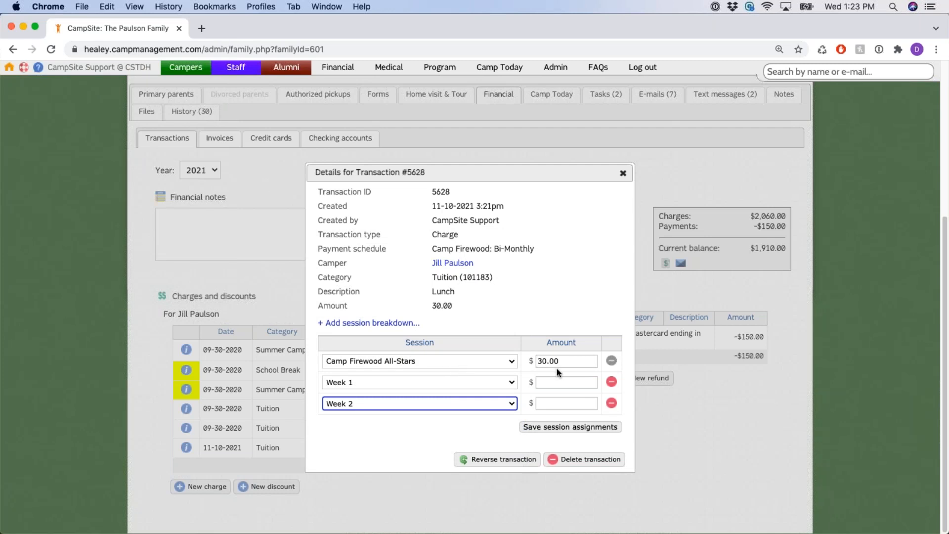
double_click(569, 362)
text(10)
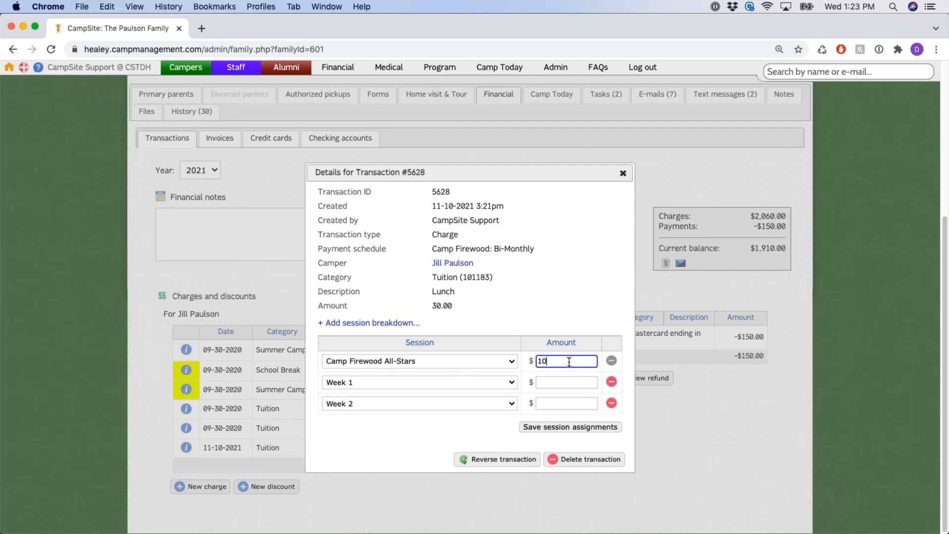
click(570, 383)
text(10)
click(569, 402)
text(10)
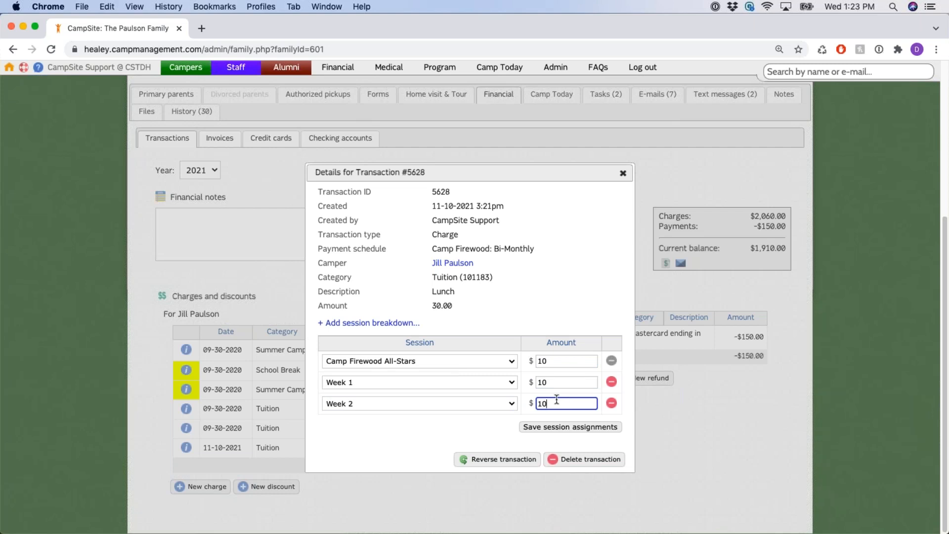
click(510, 320)
click(612, 403)
click(611, 382)
click(541, 360)
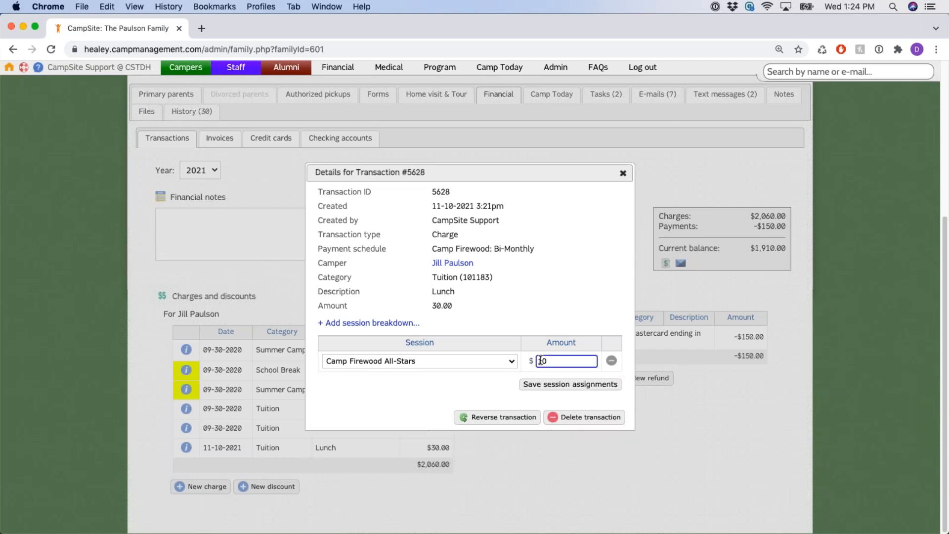
click(477, 294)
drag(430, 293, 517, 304)
click(551, 302)
drag(450, 417, 624, 423)
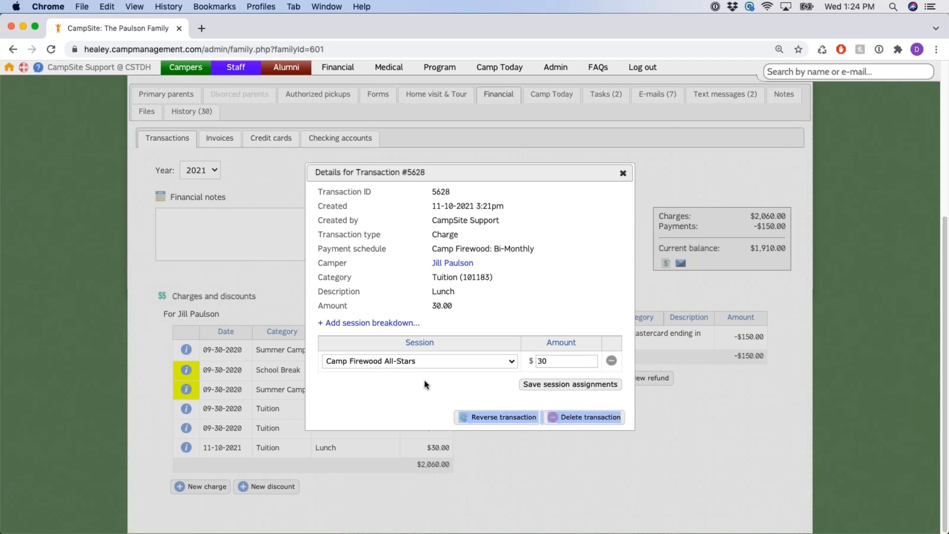
Reverse the $30 Lunch charge, giving 'changed her mind' as the reason
click(434, 389)
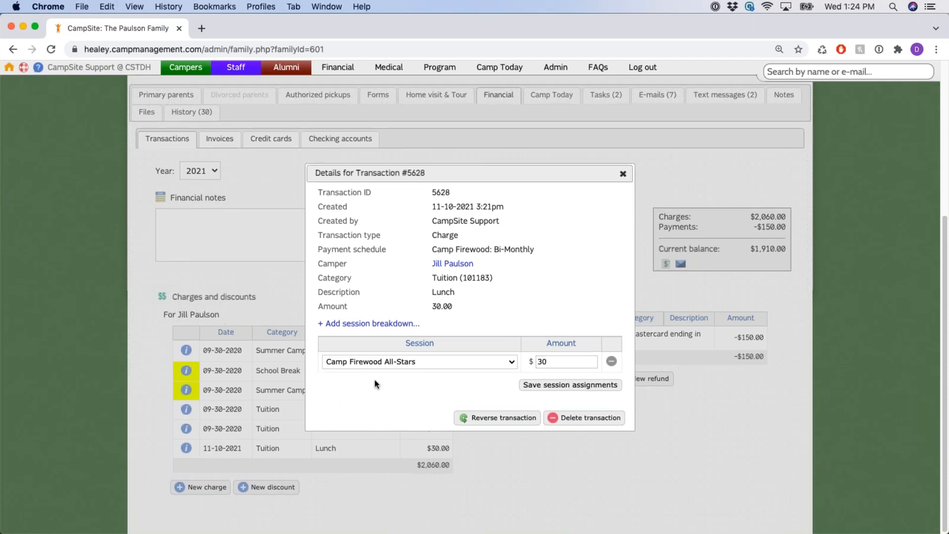
scroll(374, 381, up, 2)
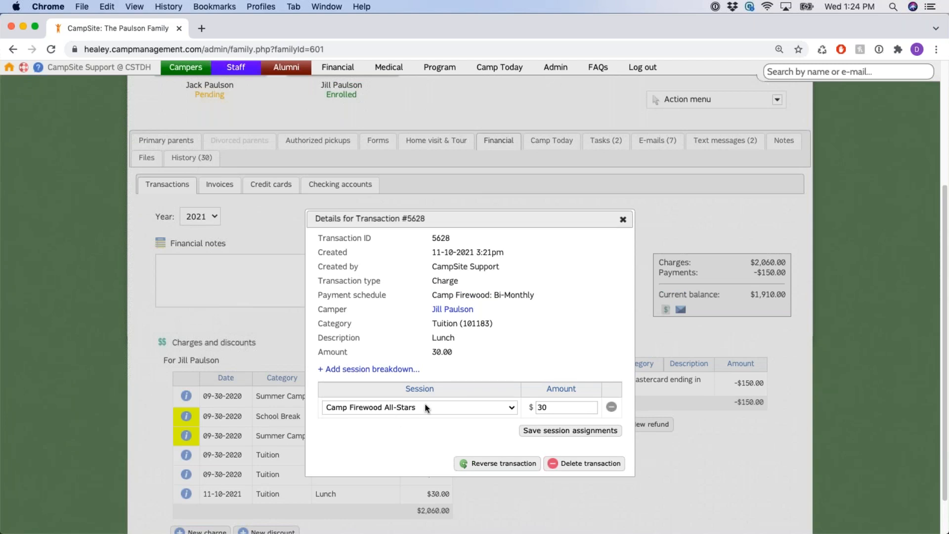
scroll(457, 342, down, 2)
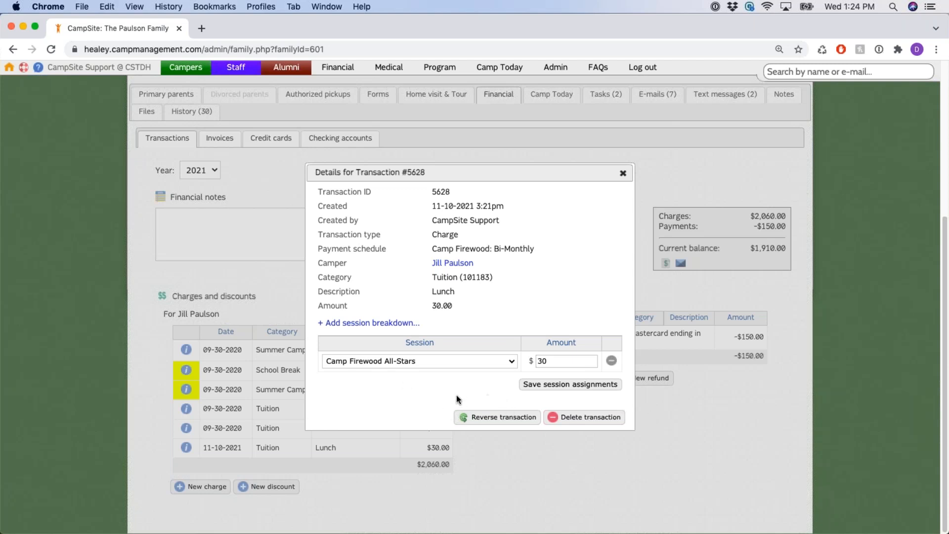
click(504, 417)
click(583, 117)
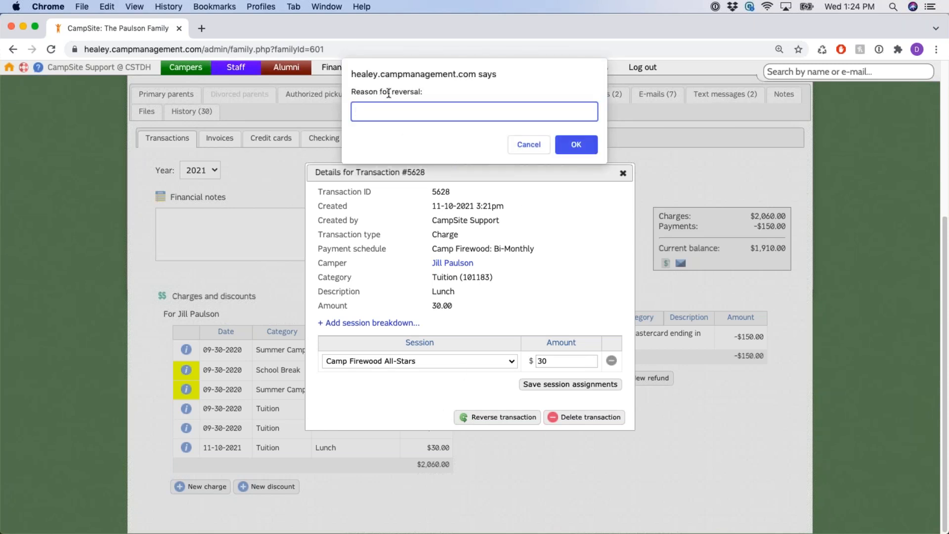
text(changed her mind)
click(577, 147)
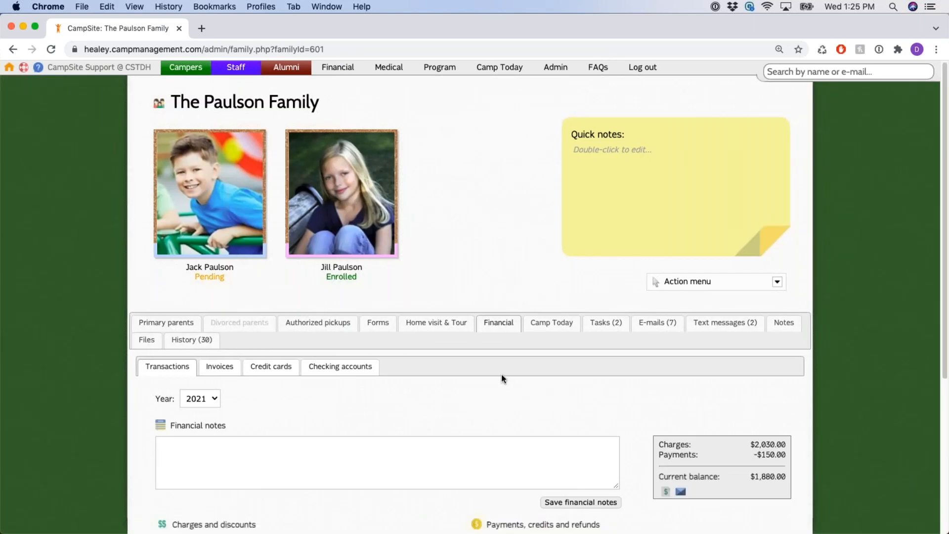
scroll(502, 375, down, 2)
scroll(498, 373, down, 3)
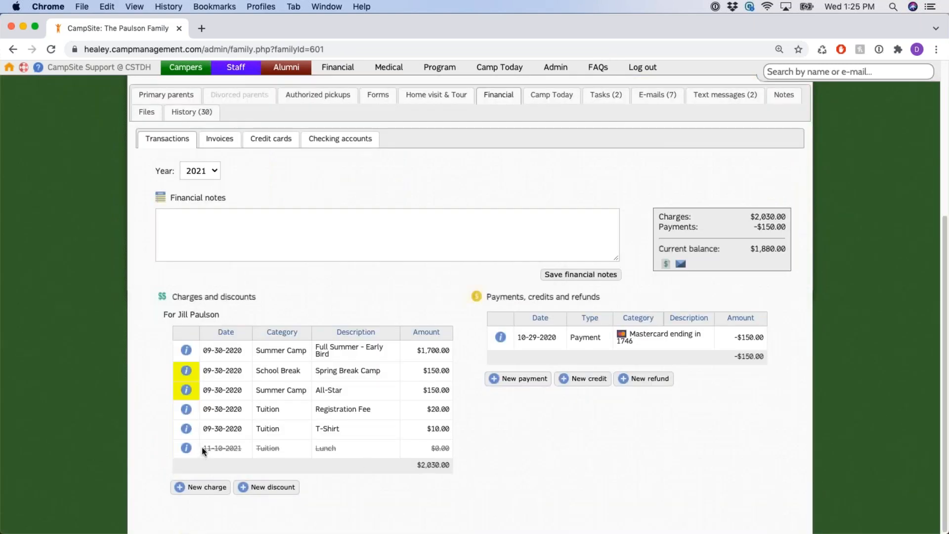
drag(202, 447, 440, 447)
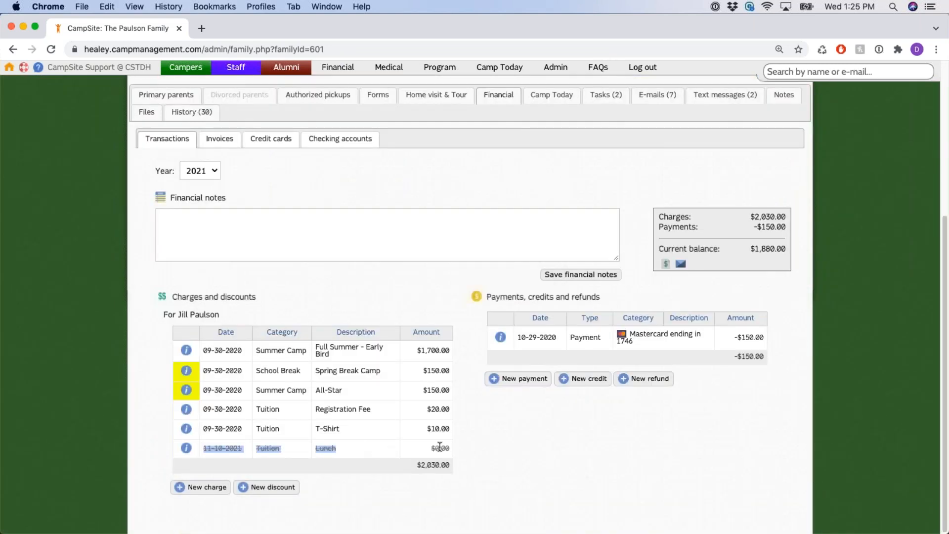
click(474, 449)
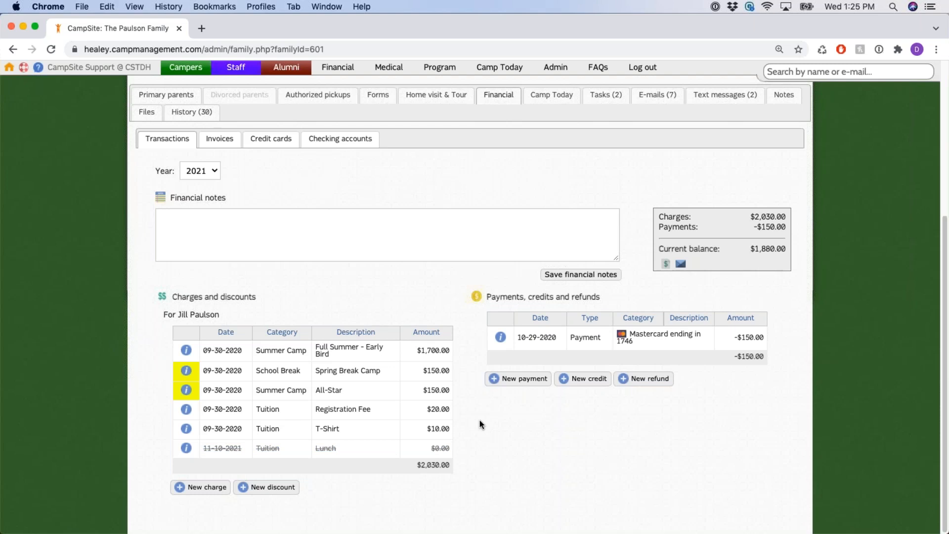
drag(203, 449, 488, 442)
click(502, 437)
click(187, 449)
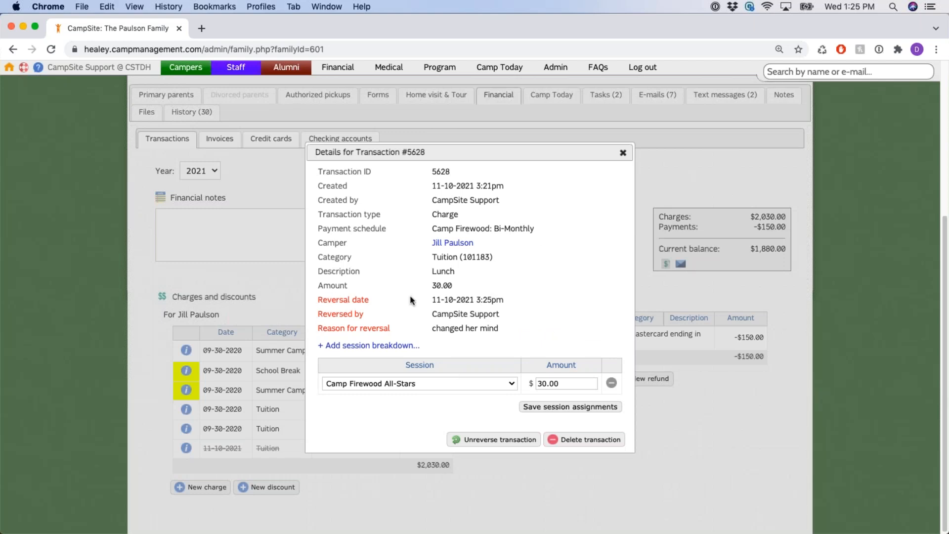
drag(432, 300, 509, 301)
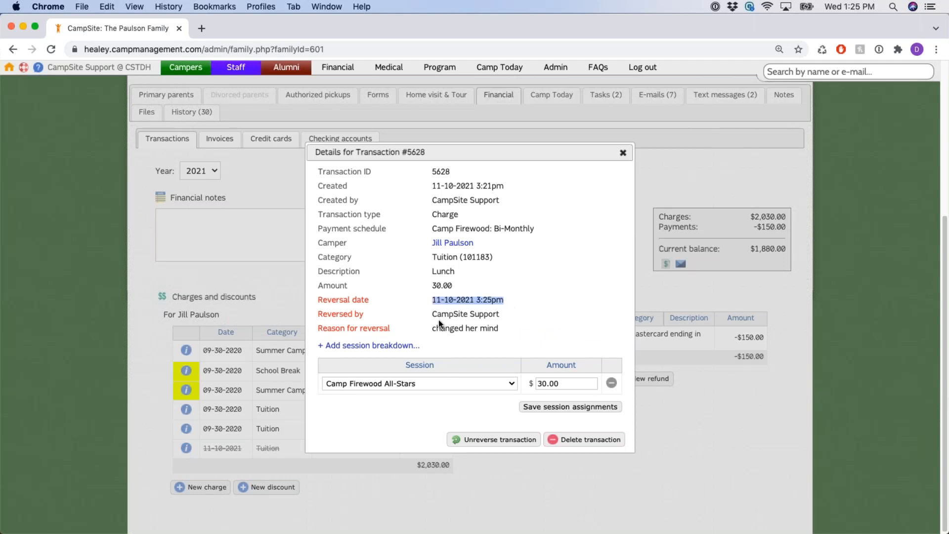
drag(430, 314, 501, 315)
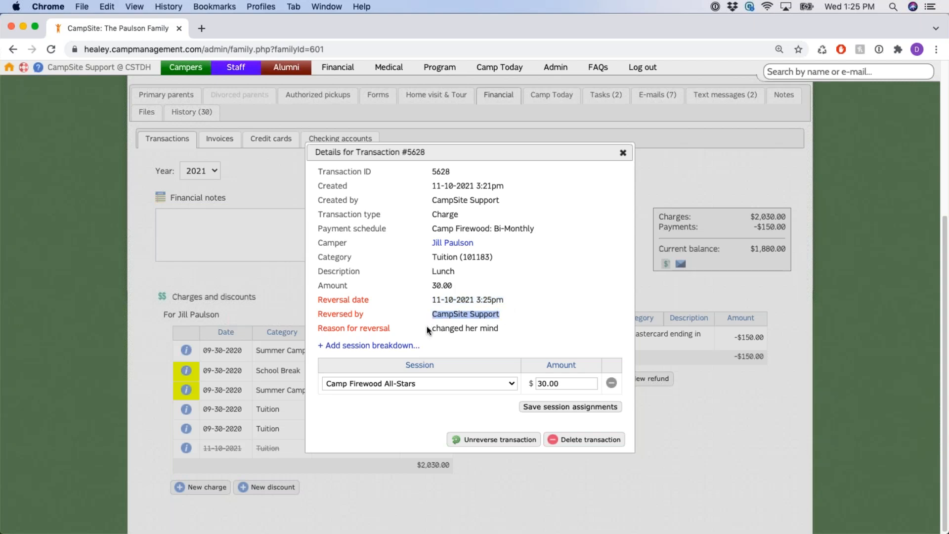
drag(428, 328, 499, 330)
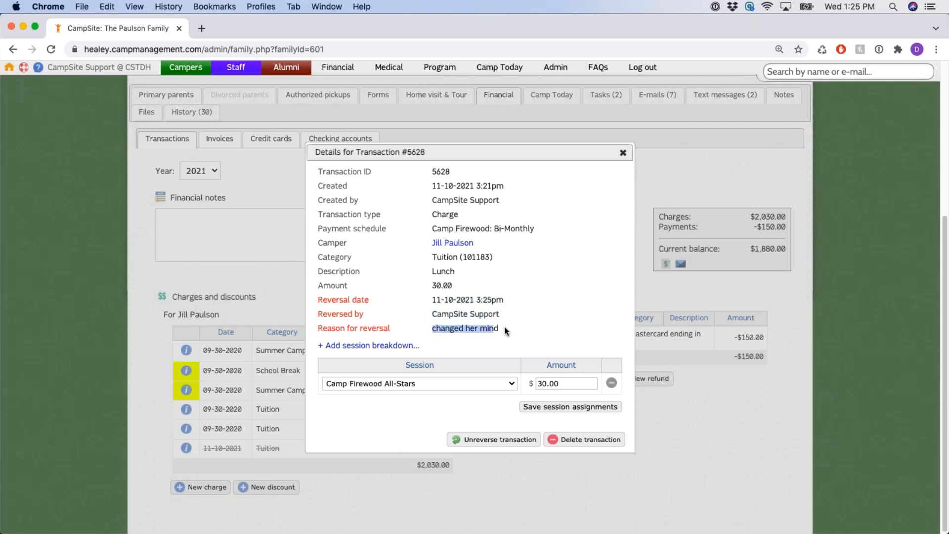
click(531, 286)
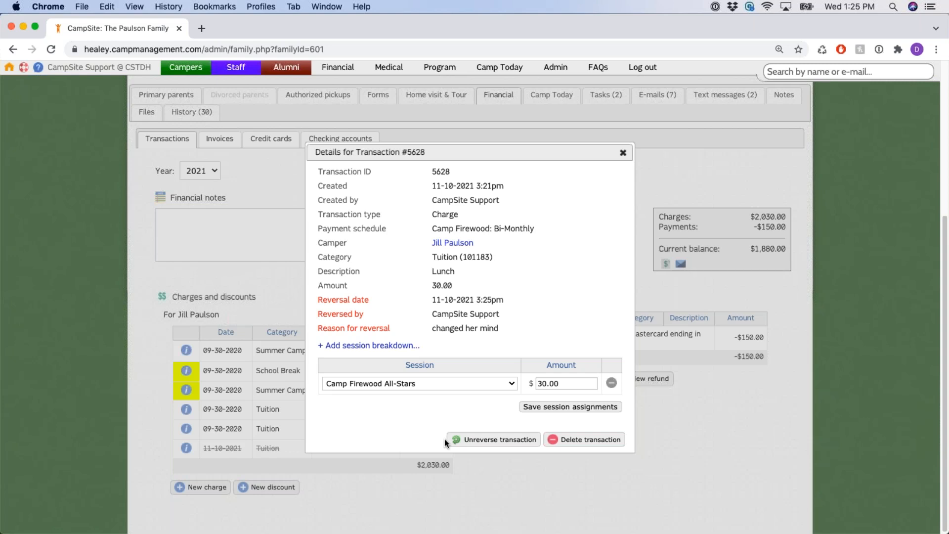
click(495, 439)
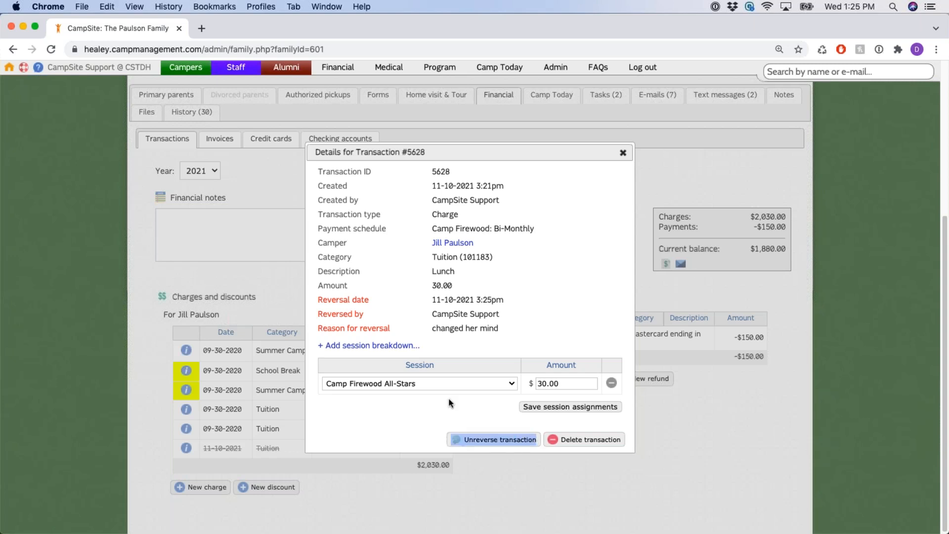
drag(433, 283, 499, 293)
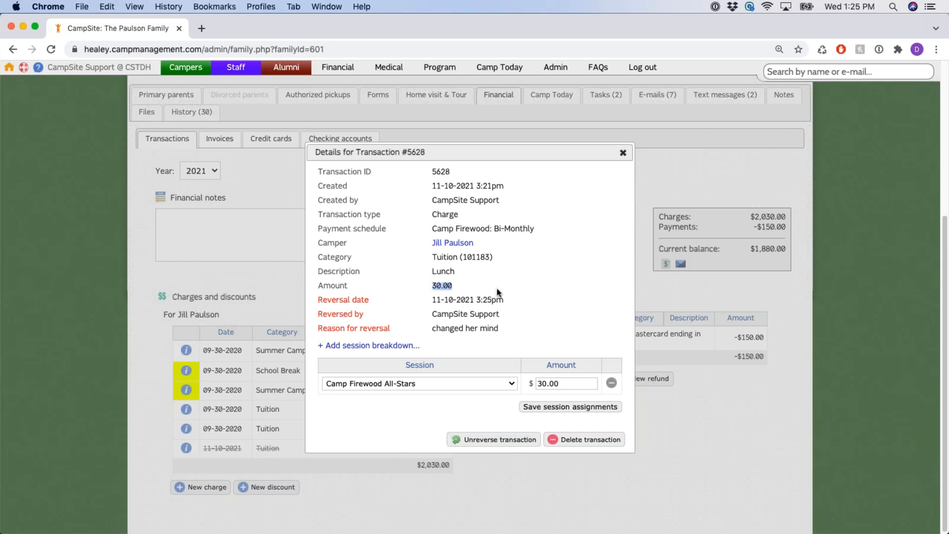
click(510, 318)
drag(451, 438, 491, 444)
click(530, 422)
drag(631, 440, 559, 441)
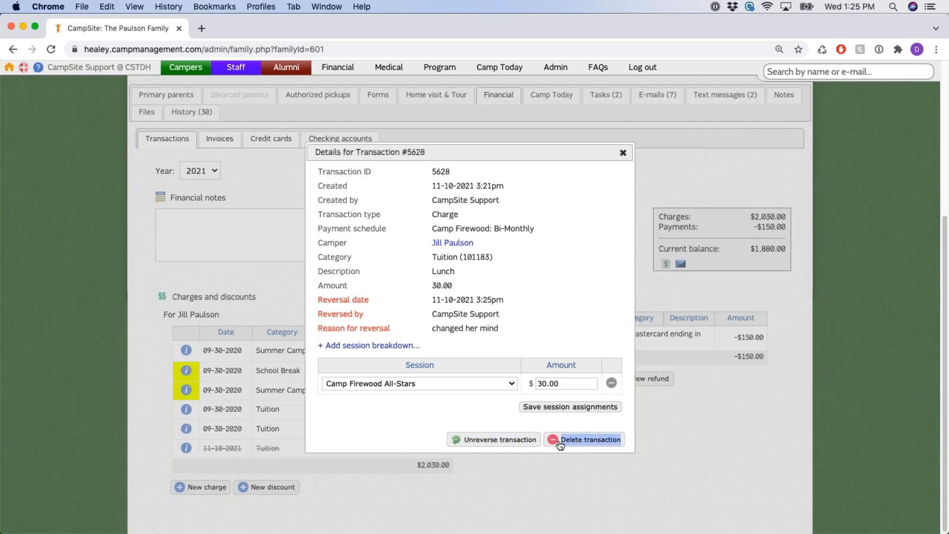
click(471, 405)
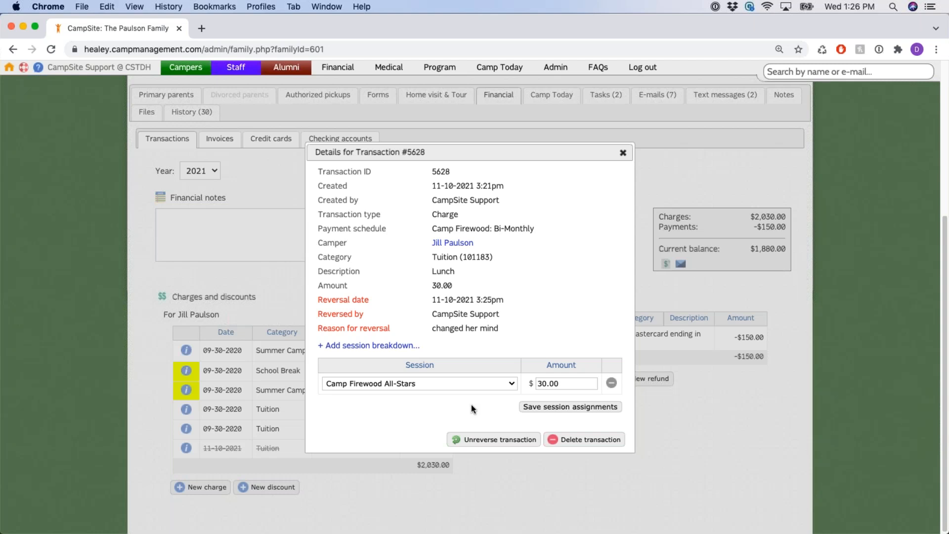
click(623, 153)
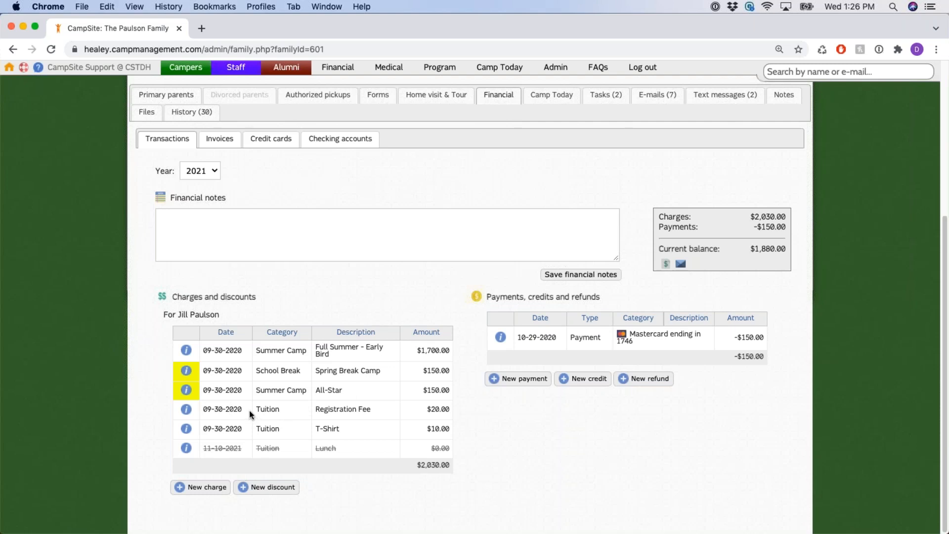
Open the Spring Break Camp charge details, point out its None payment schedule, and close them
click(187, 372)
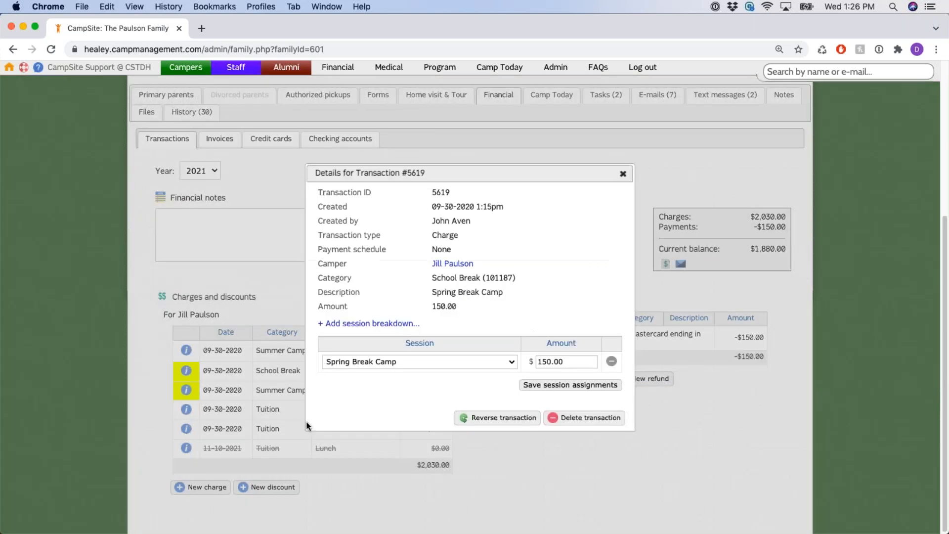
triple_click(361, 249)
drag(433, 250, 456, 250)
click(623, 173)
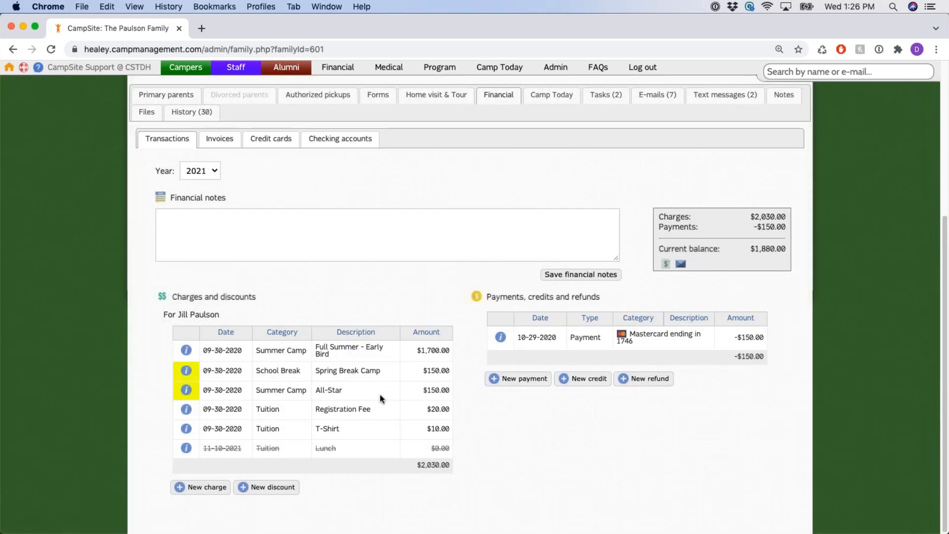
drag(315, 371, 387, 375)
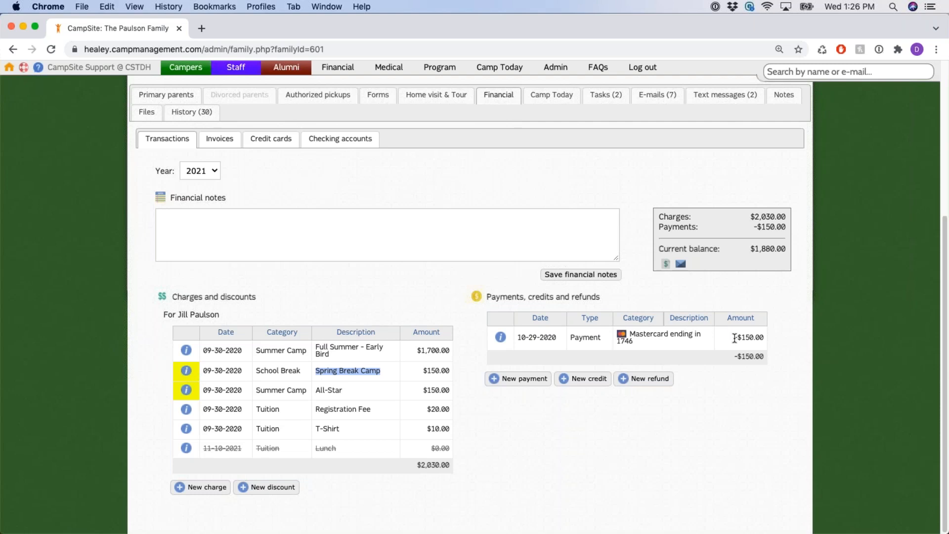
drag(756, 339, 772, 342)
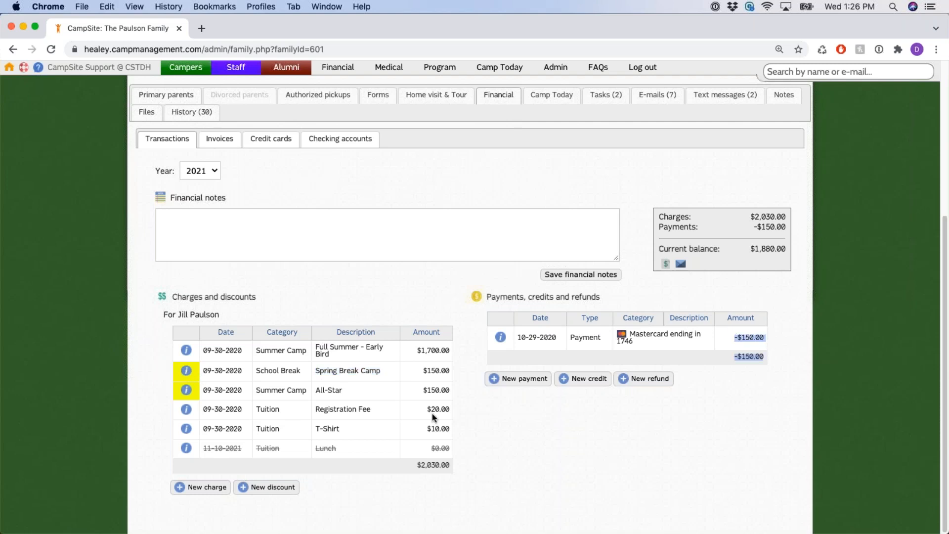
click(311, 393)
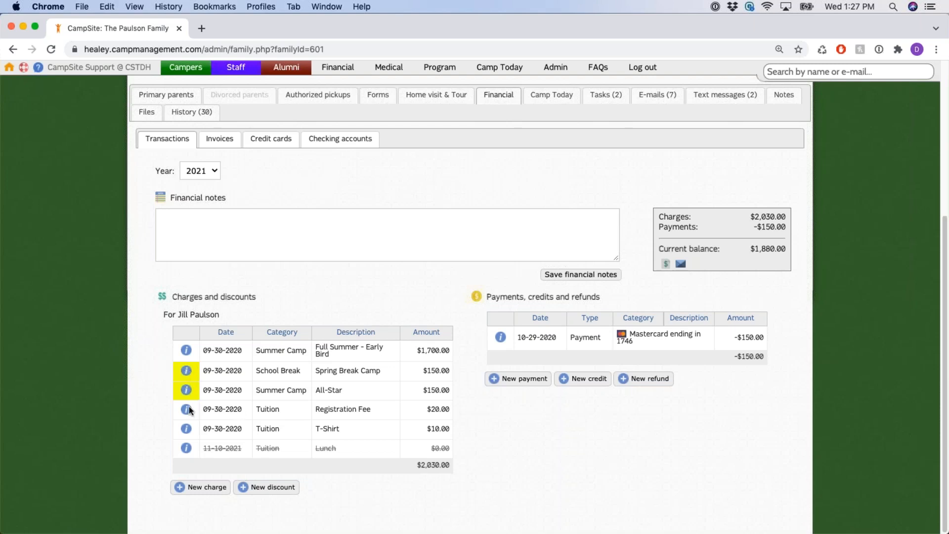
click(186, 371)
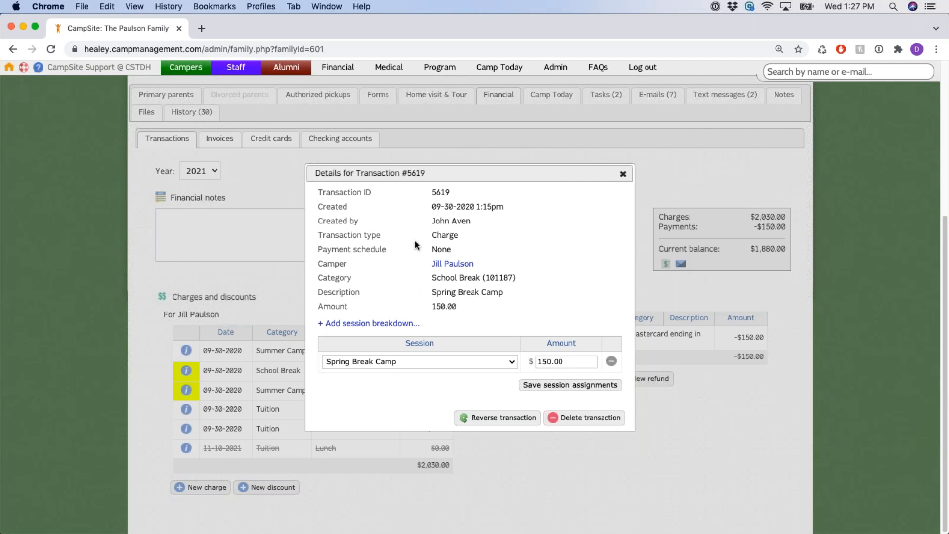
Change the Spring Break Camp charge's payment schedule to Camp Firewood: Bi-Monthly and close the details
click(447, 249)
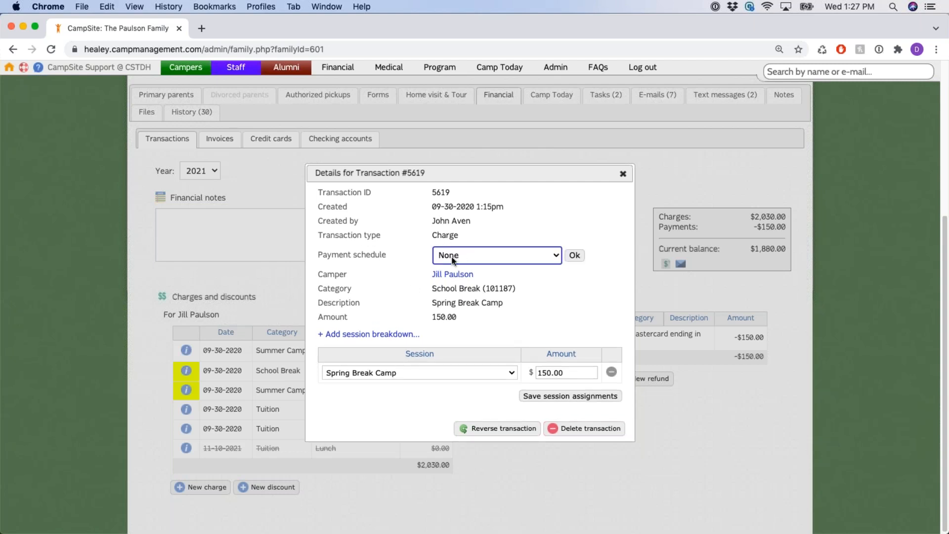
click(544, 256)
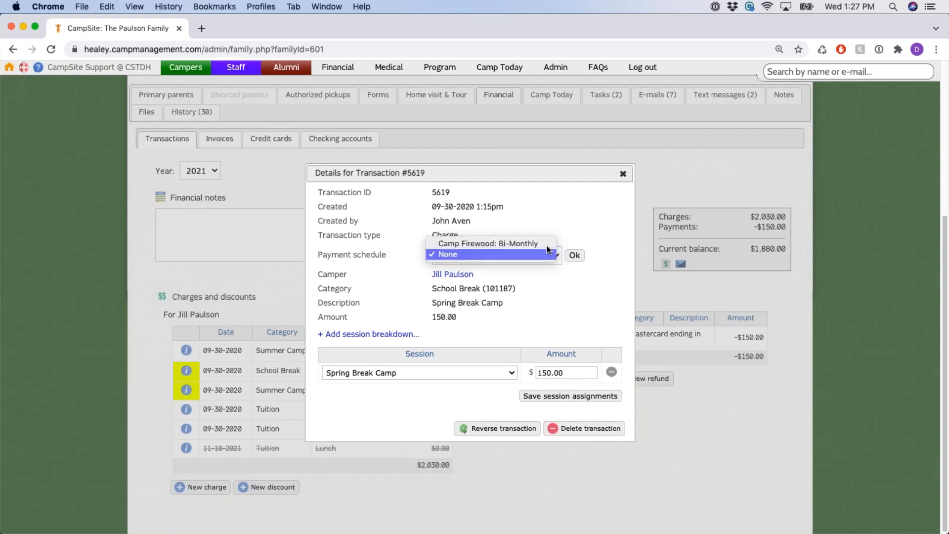
click(543, 244)
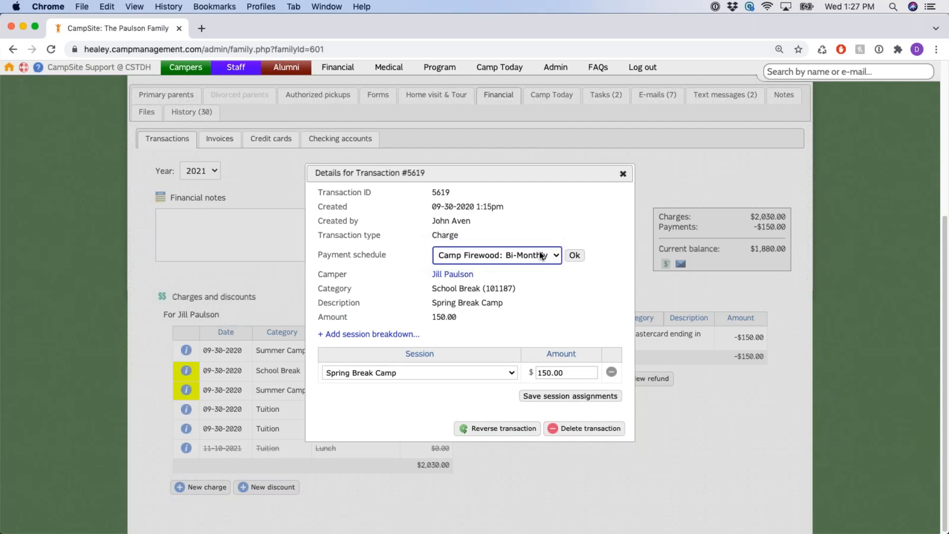
click(575, 256)
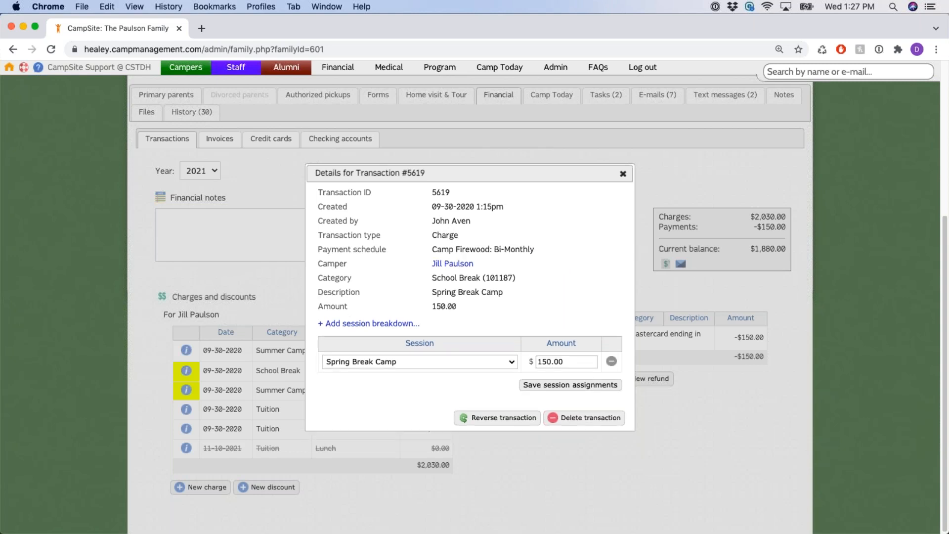
click(623, 174)
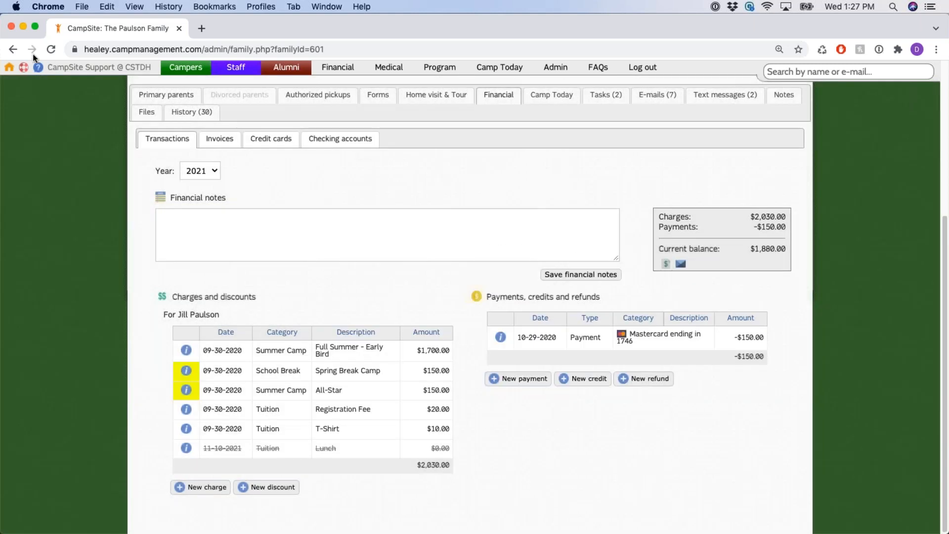
Reload the page and return to the Paulson family's Financial charges table
click(51, 50)
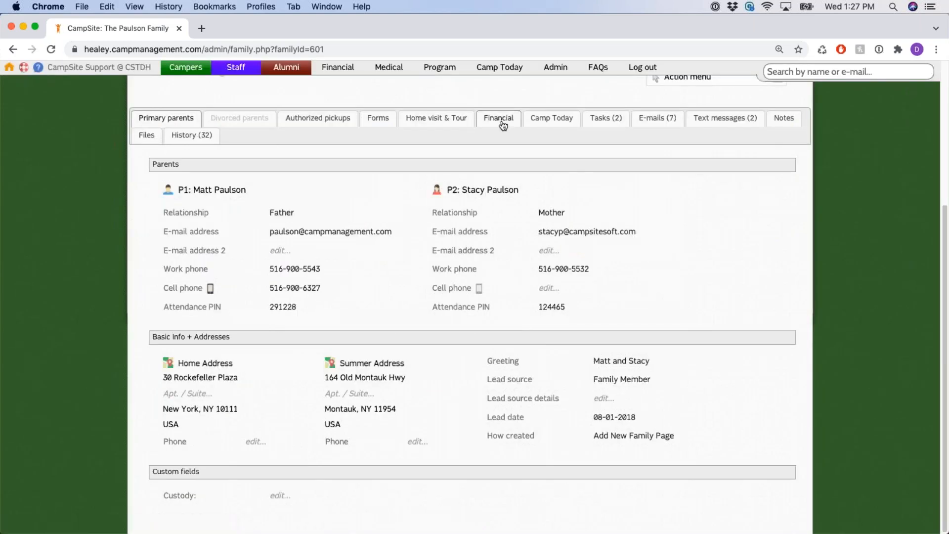
click(502, 121)
scroll(415, 351, down, 5)
drag(216, 331, 402, 375)
click(401, 375)
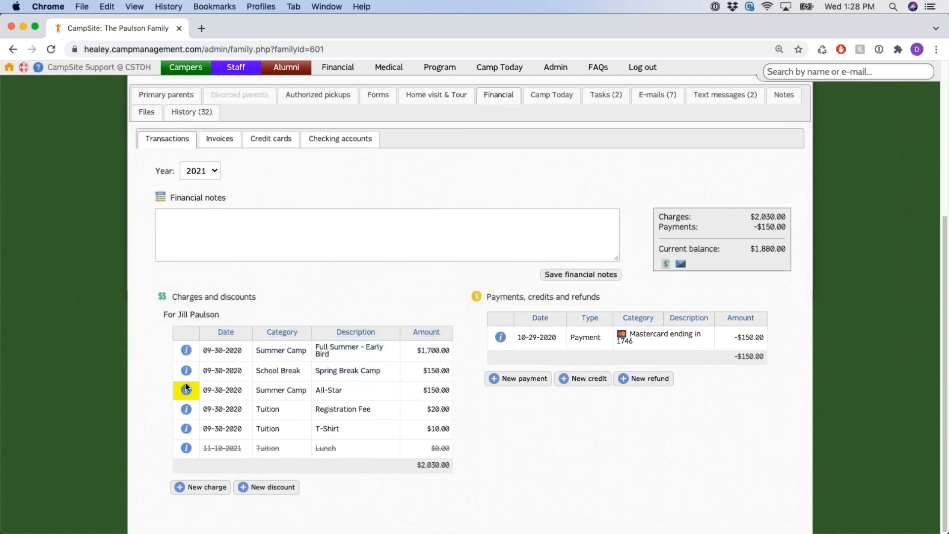
mouse_move(186, 389)
click(255, 488)
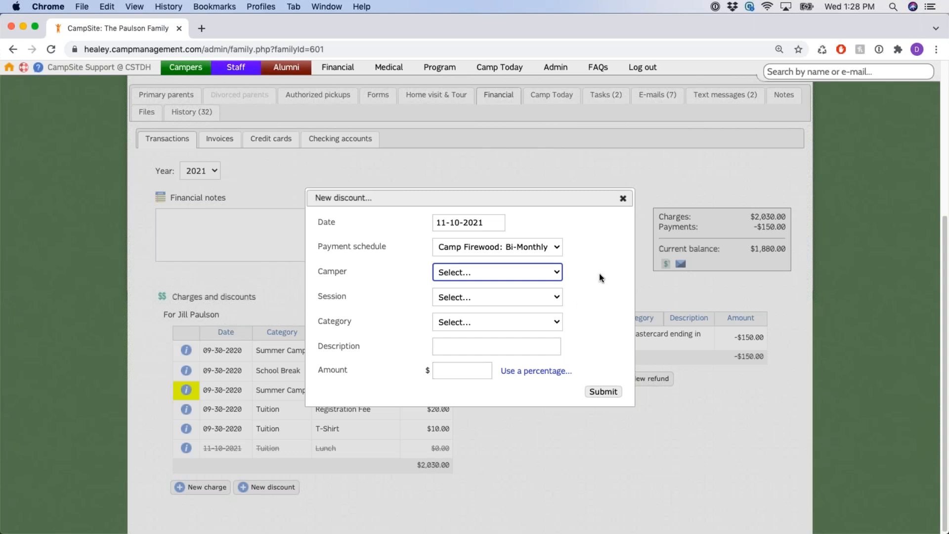
click(622, 199)
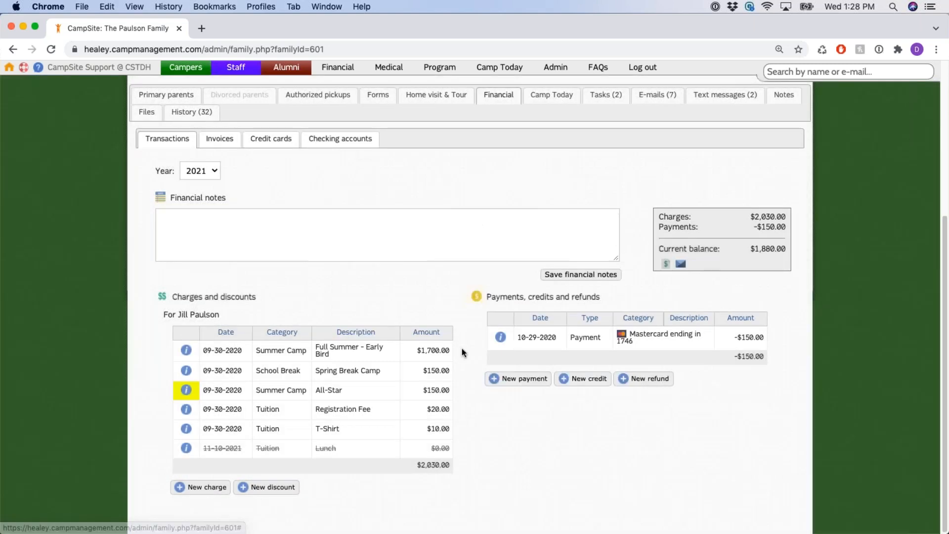
drag(487, 297, 617, 300)
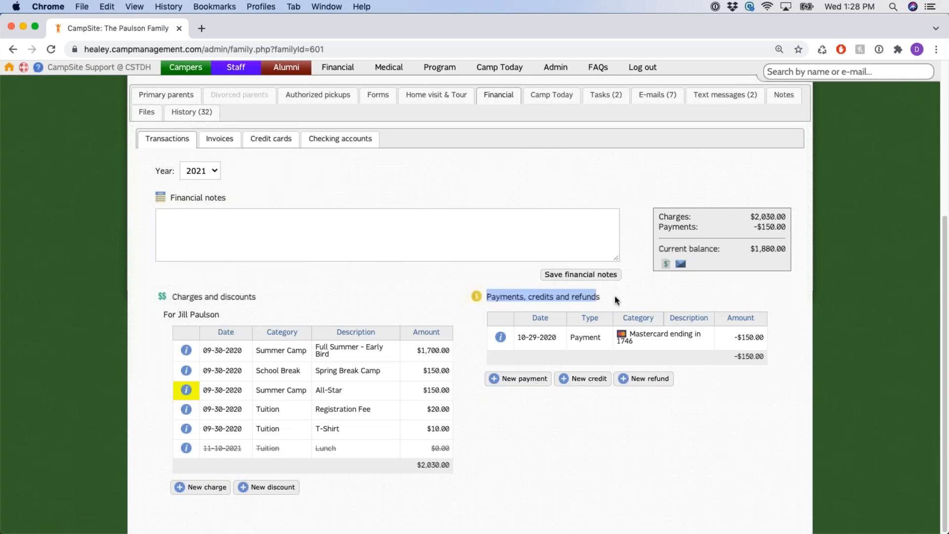
click(639, 295)
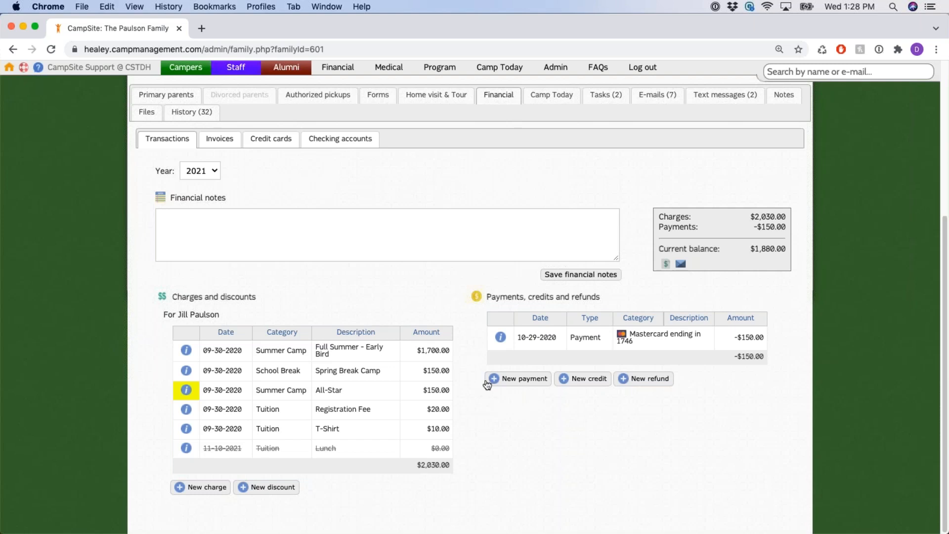
click(548, 384)
click(530, 385)
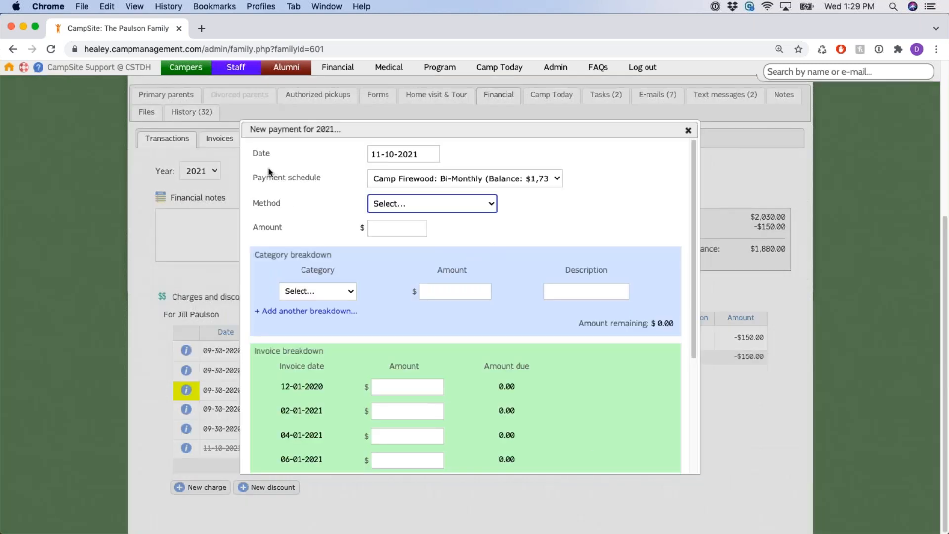
double_click(259, 154)
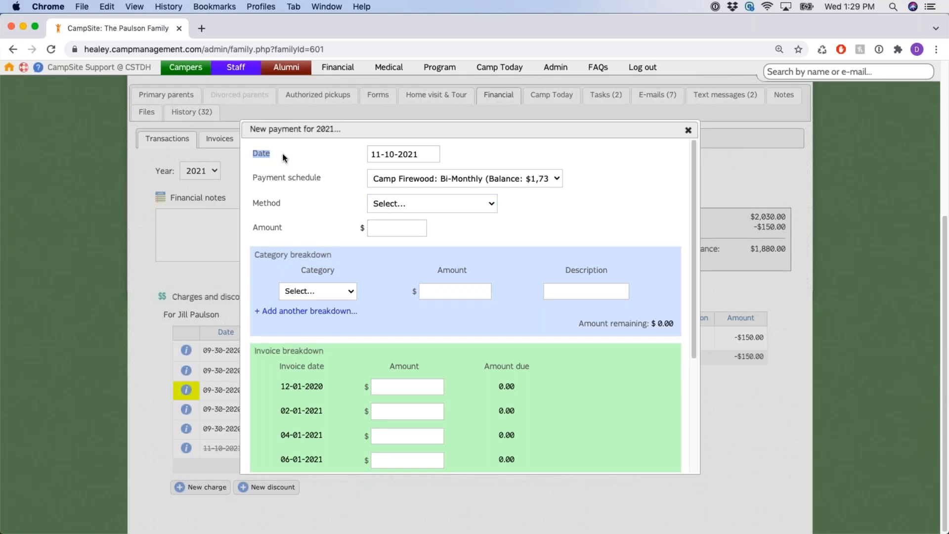
drag(252, 178, 327, 180)
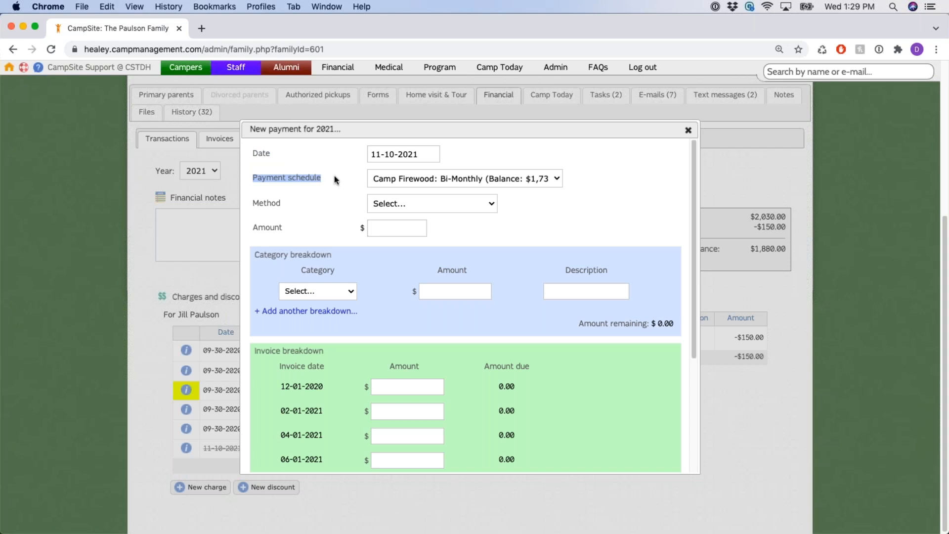
click(555, 179)
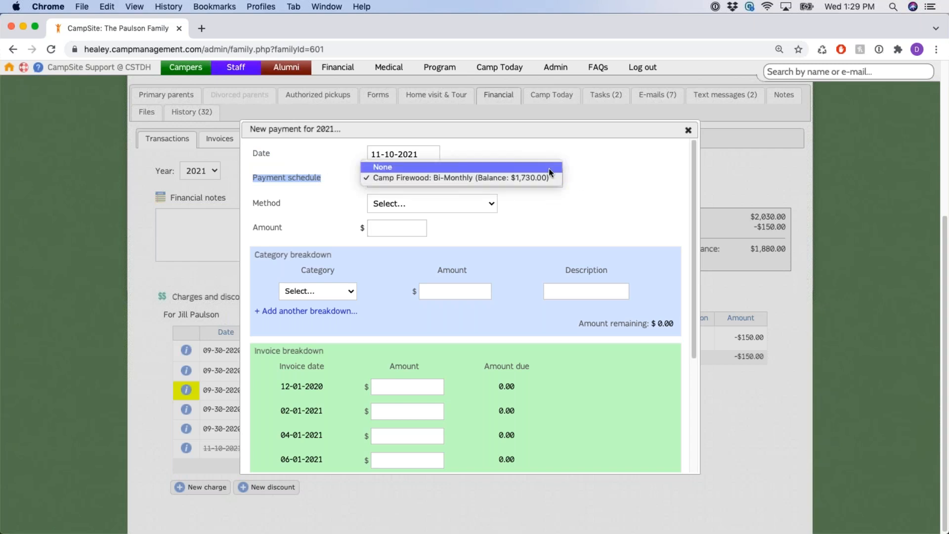
click(551, 177)
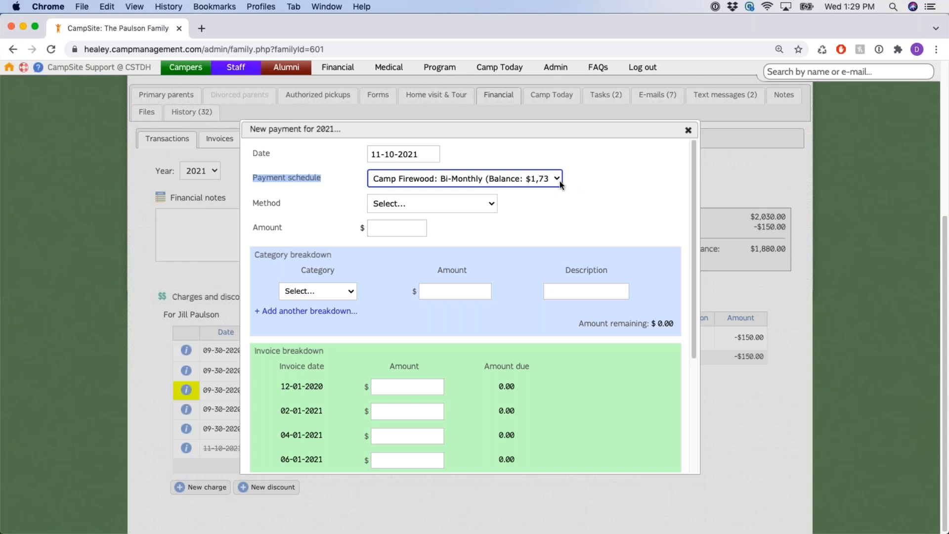
click(557, 183)
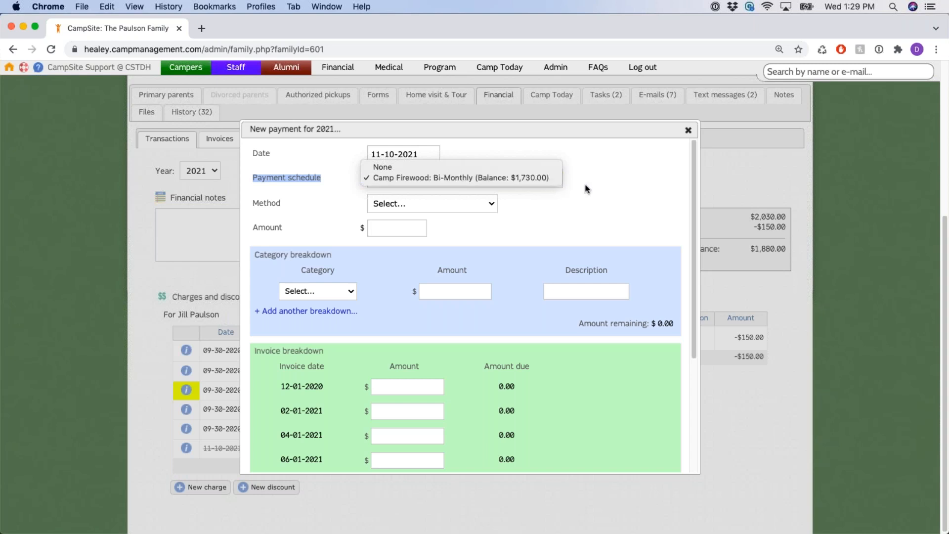
click(542, 179)
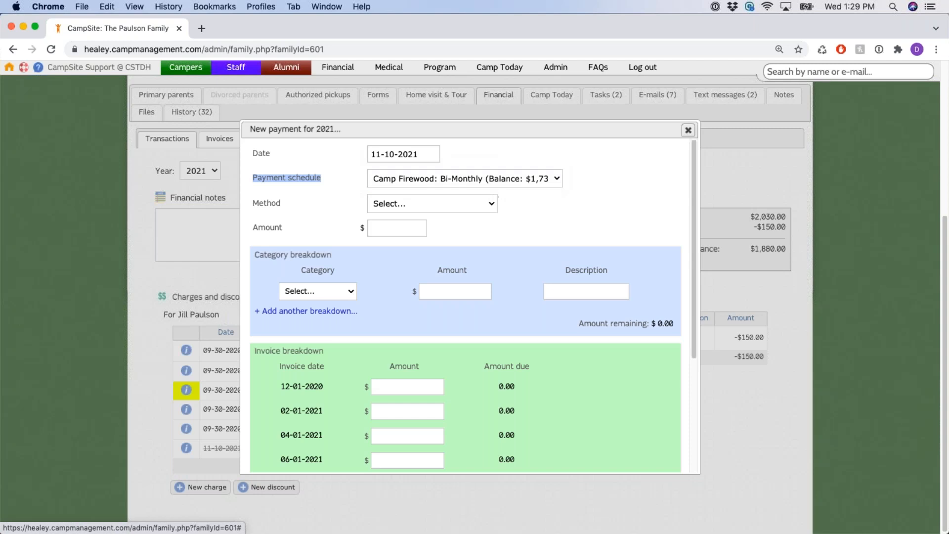
click(688, 130)
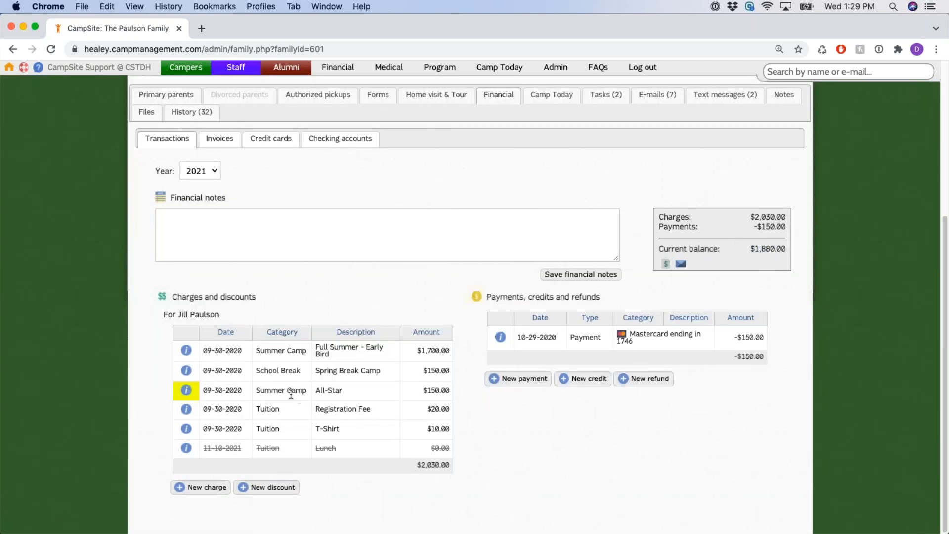
drag(315, 390, 346, 392)
drag(428, 390, 451, 394)
mouse_move(182, 391)
click(516, 380)
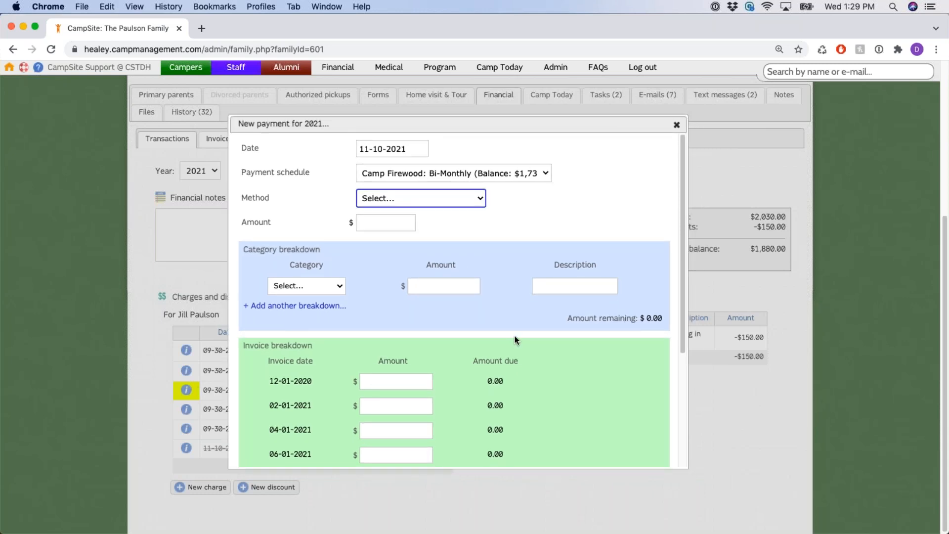
click(533, 224)
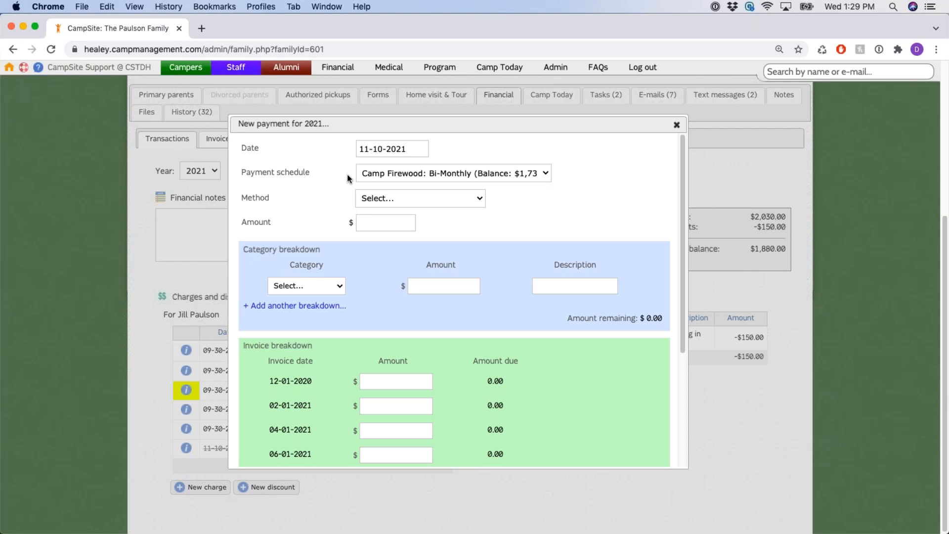
double_click(246, 198)
click(542, 215)
click(481, 202)
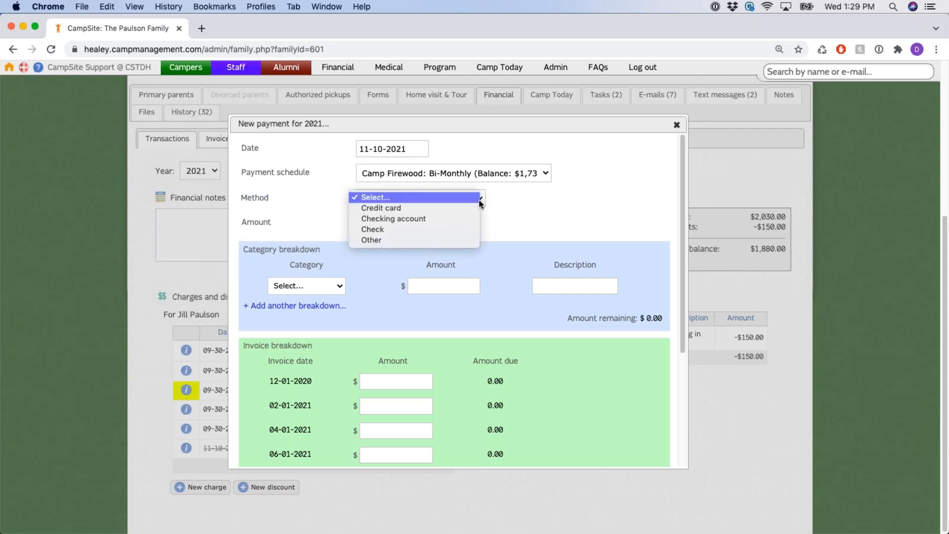
click(461, 208)
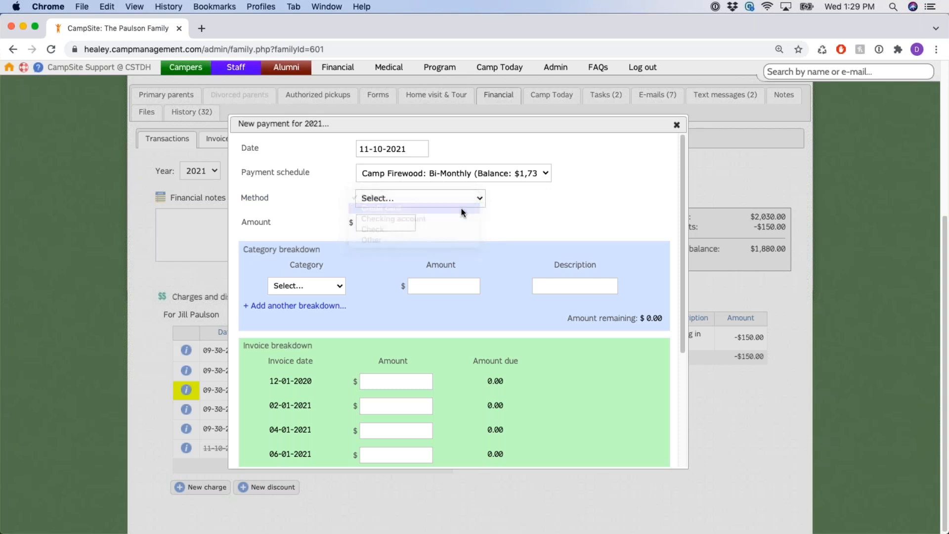
click(482, 223)
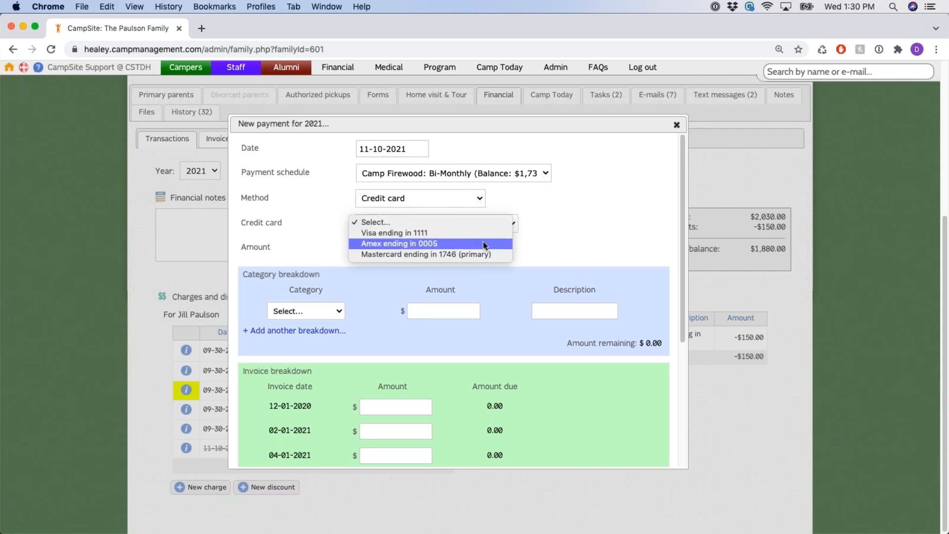
click(523, 195)
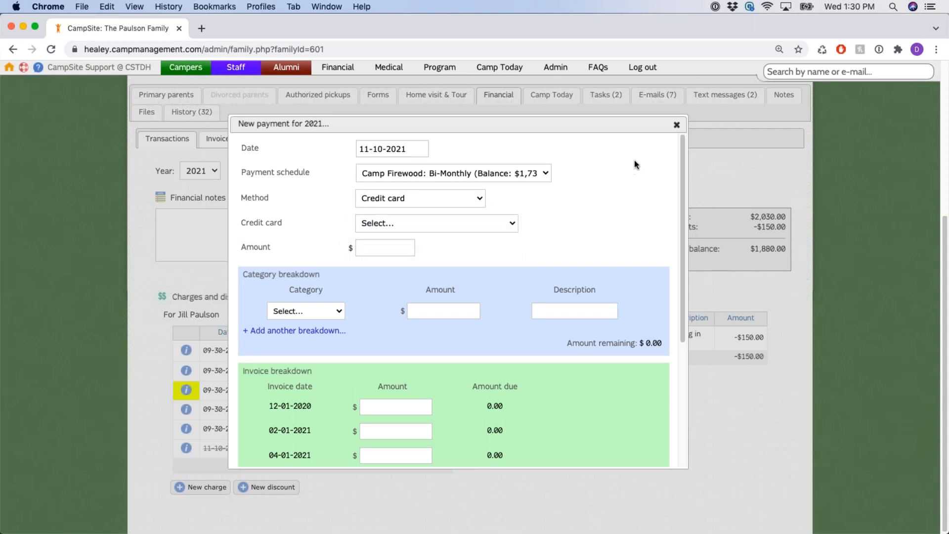
click(677, 125)
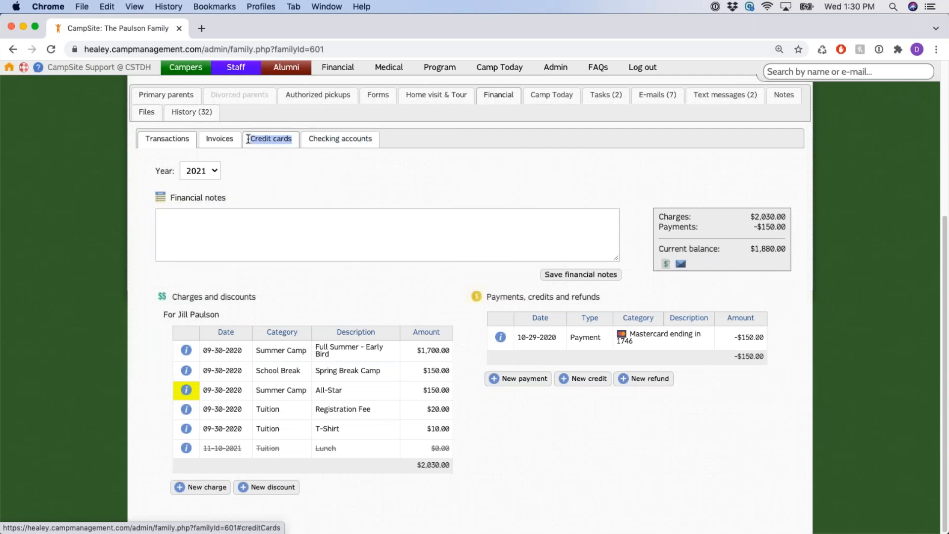
Start a new 2021 payment with Check as the method, pointing out the check number and amount fields
triple_click(373, 138)
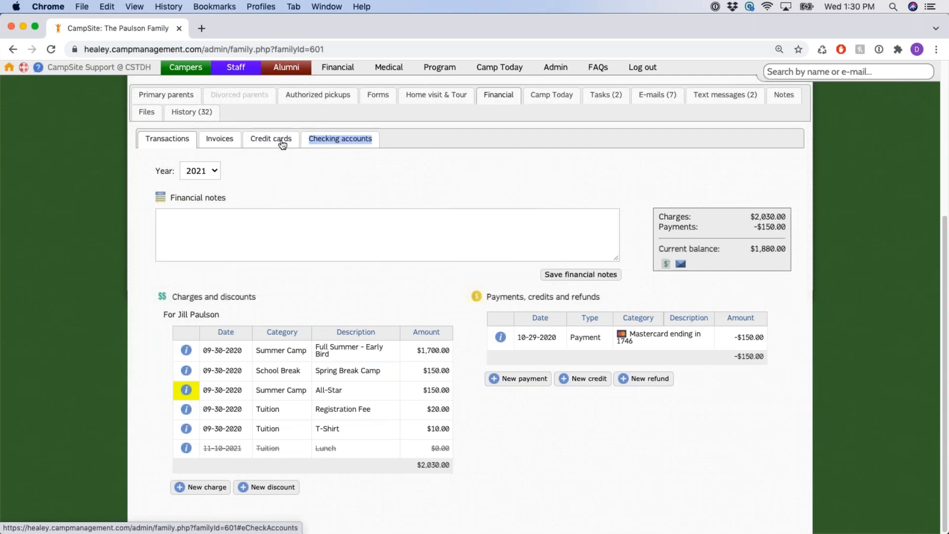
click(520, 379)
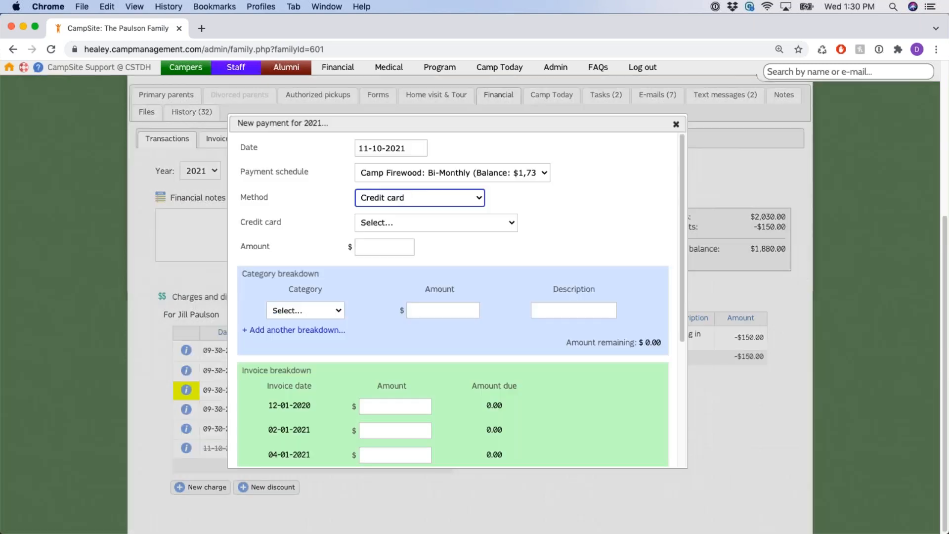
click(431, 198)
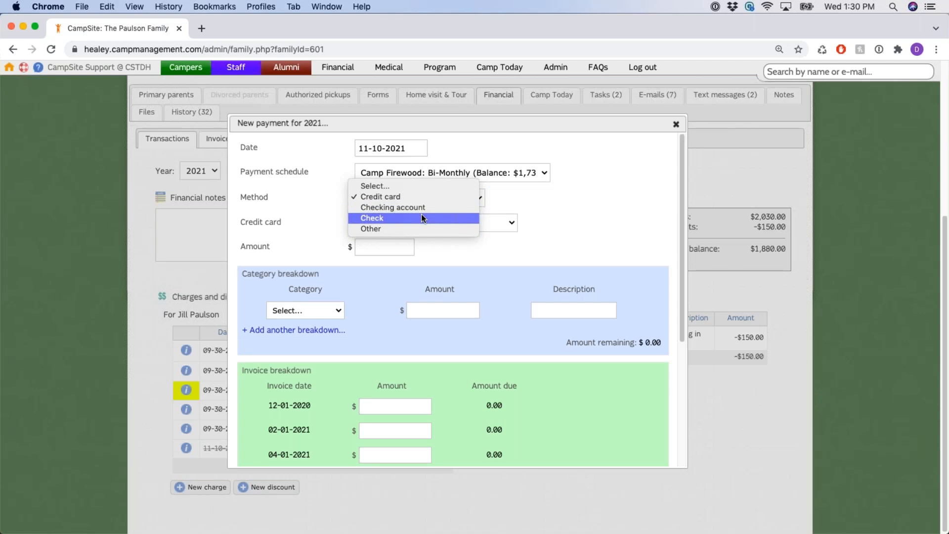
click(422, 218)
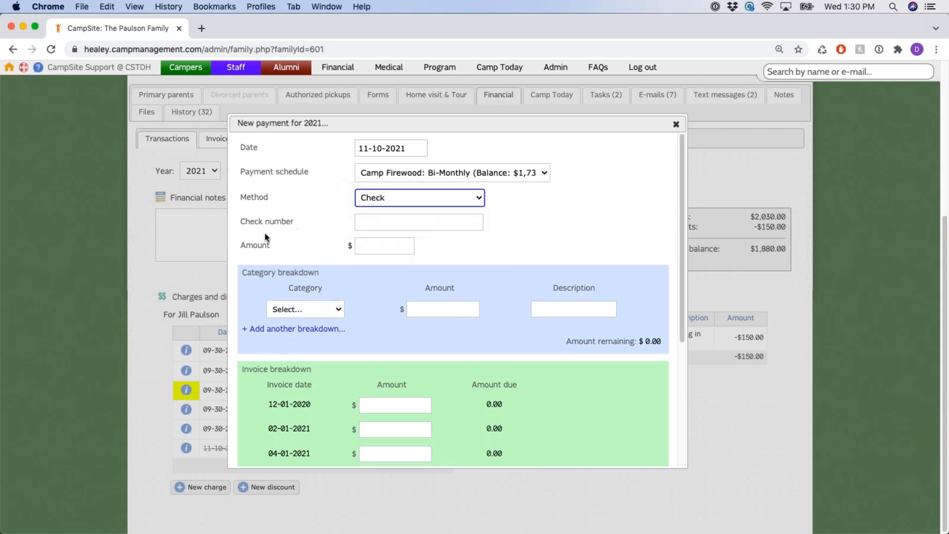
drag(242, 221, 294, 222)
drag(241, 246, 270, 246)
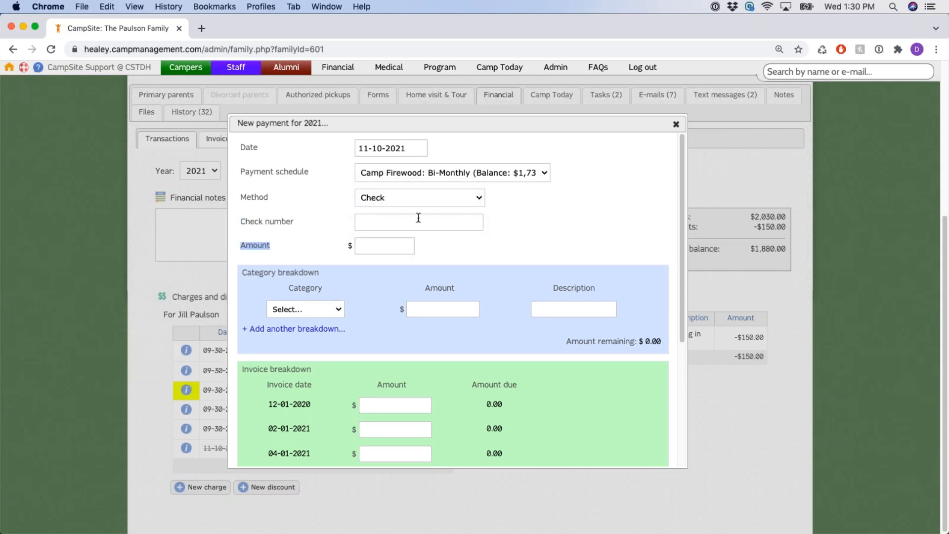
click(432, 203)
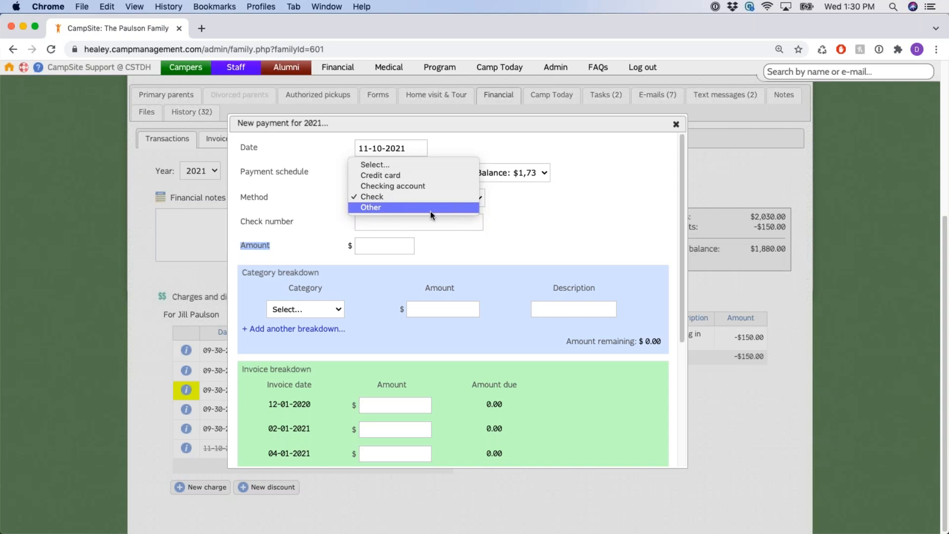
Enter check number 123 and an amount of 100 for the check payment
click(391, 197)
click(402, 219)
text(123)
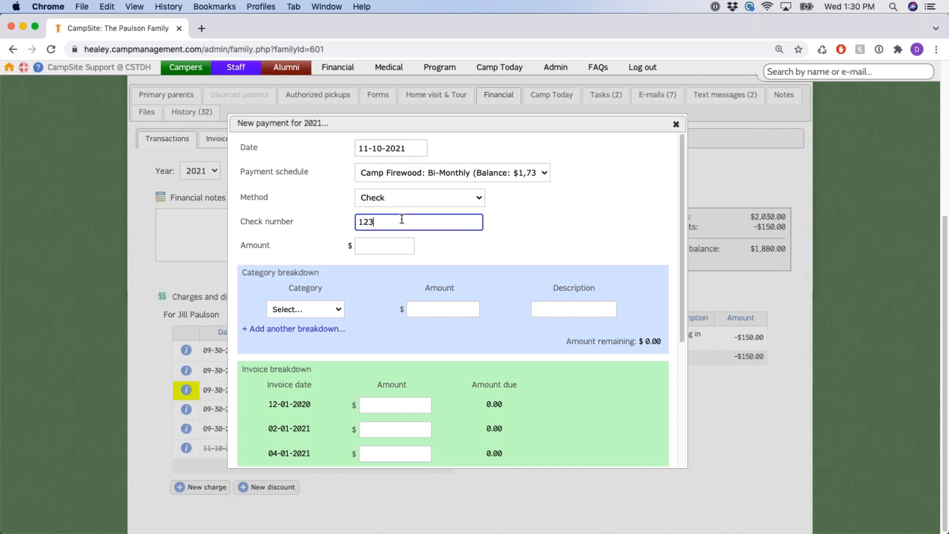
click(391, 243)
text(100)
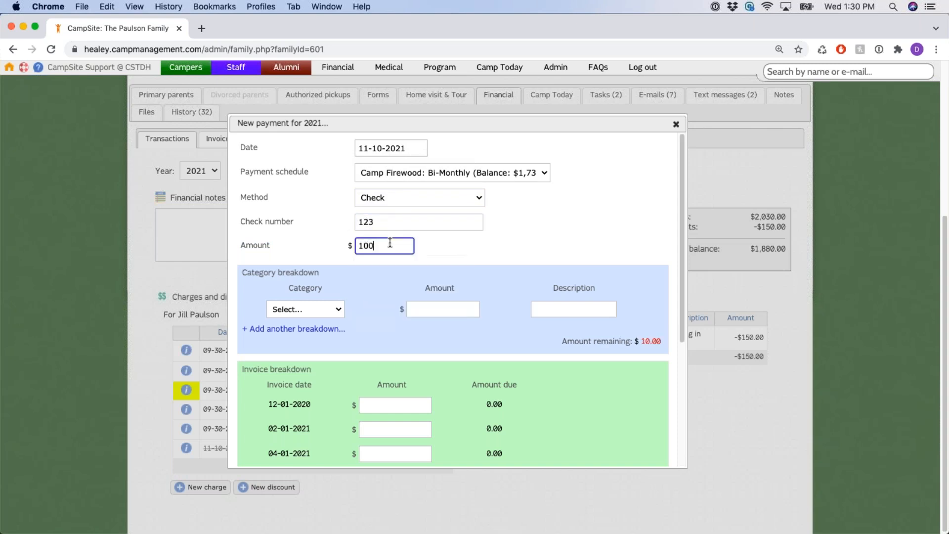
click(353, 256)
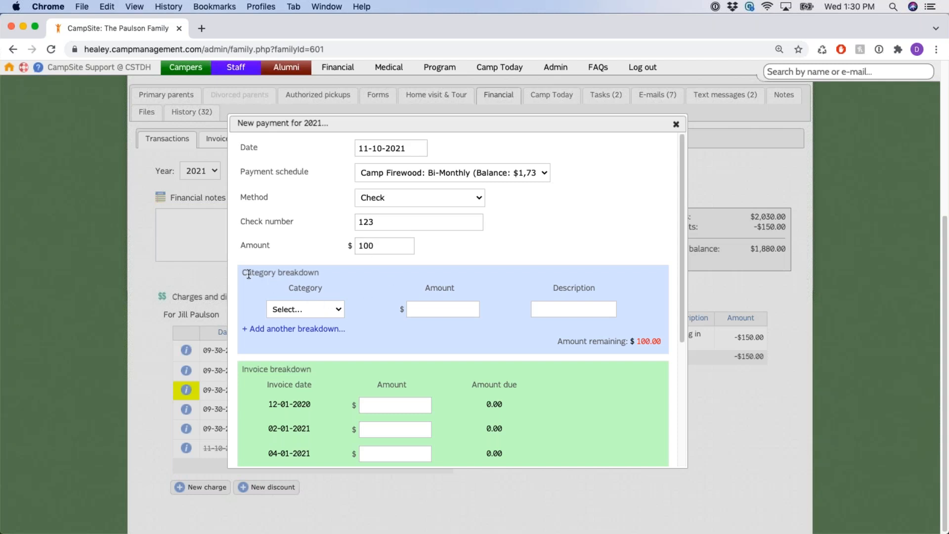
Leave the $100 unallocated to any category and shift the payment form right
drag(242, 273, 318, 273)
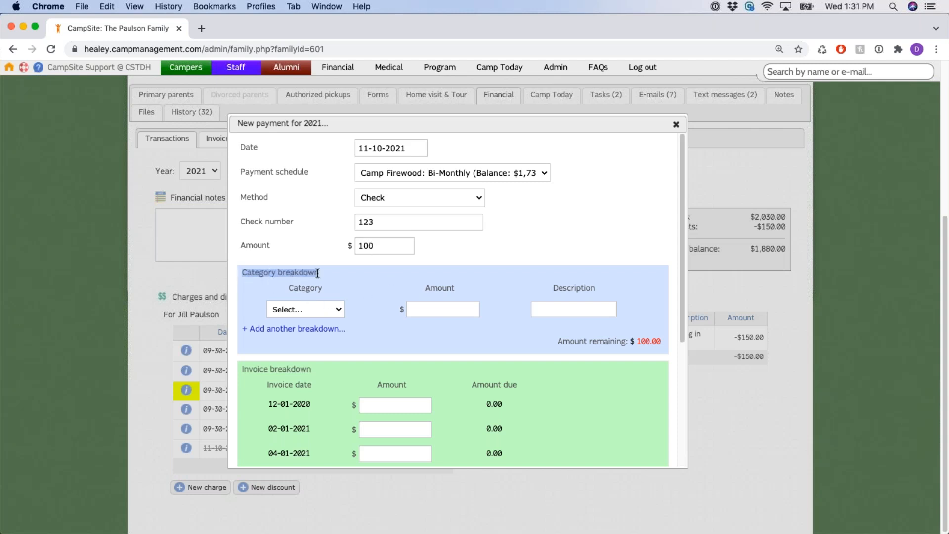
drag(358, 246, 476, 247)
click(476, 247)
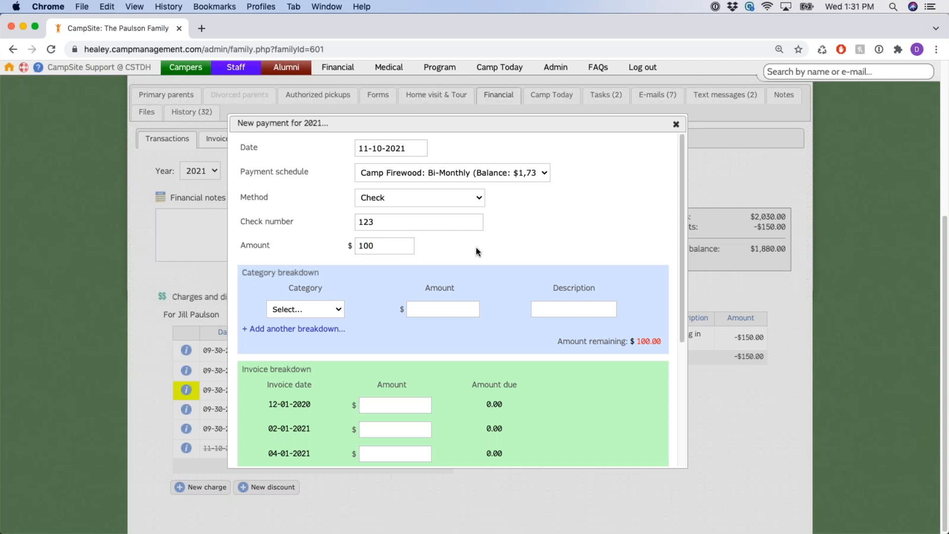
click(339, 310)
click(329, 307)
drag(439, 124, 548, 127)
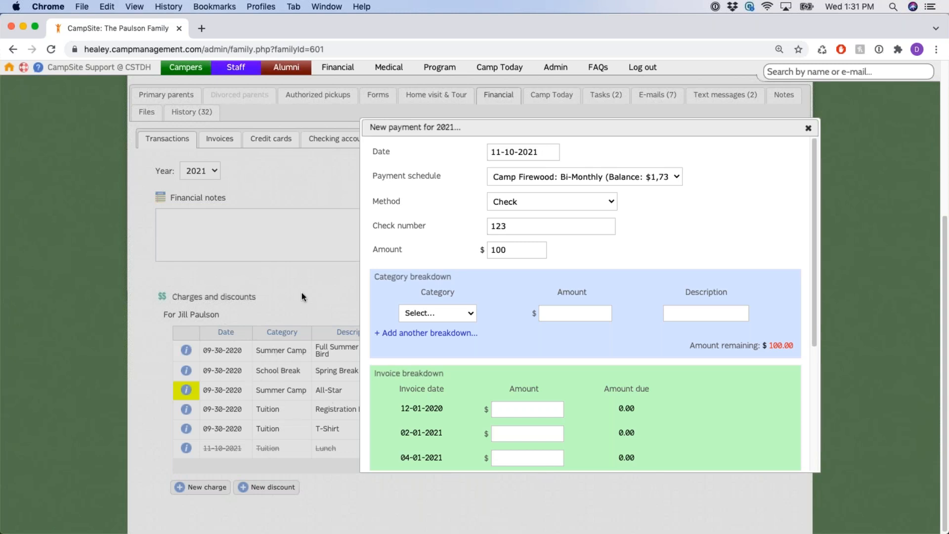
Assign the first breakdown line to Summer Camp with an amount of 100
click(471, 314)
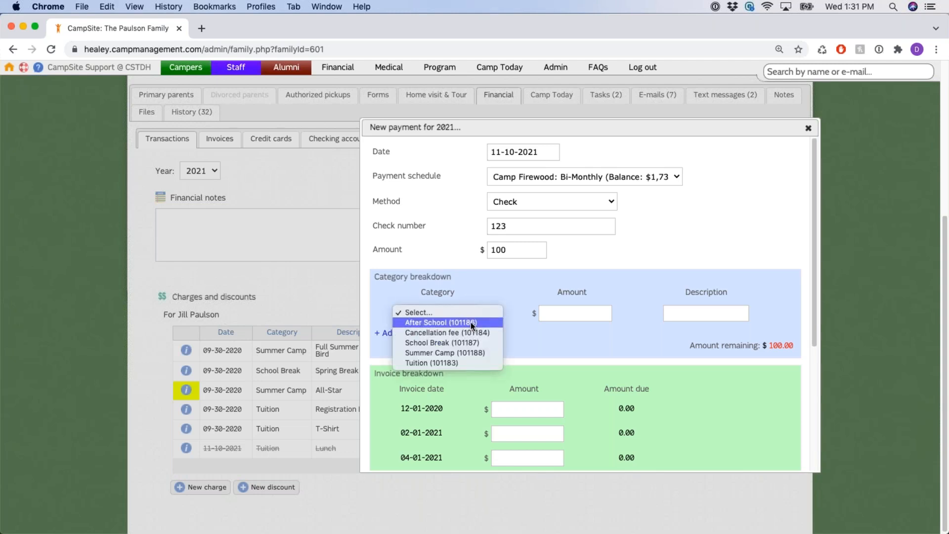
click(471, 322)
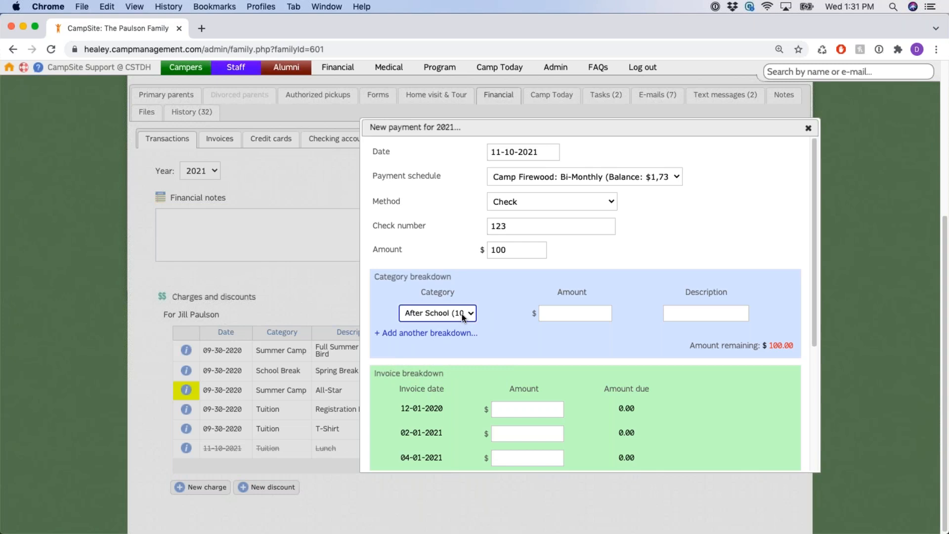
click(460, 313)
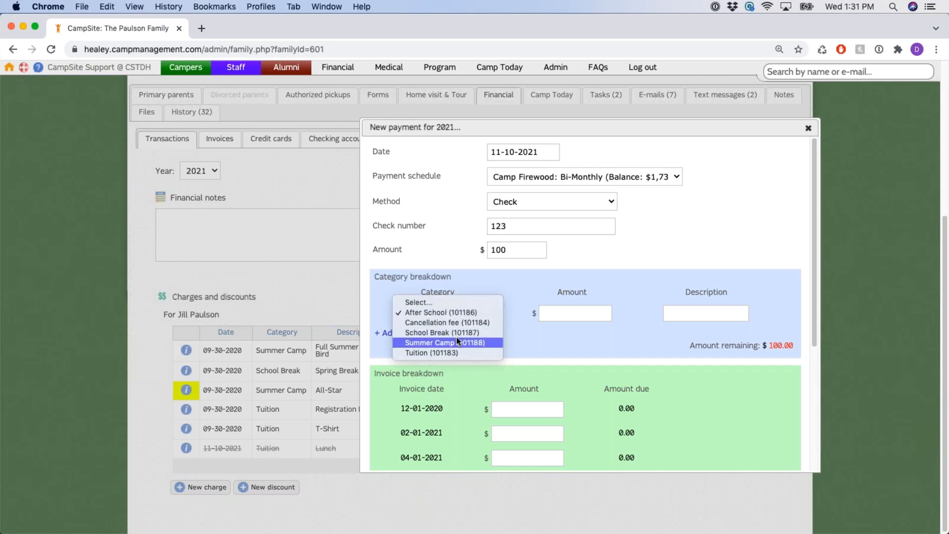
click(456, 341)
click(568, 314)
text(100)
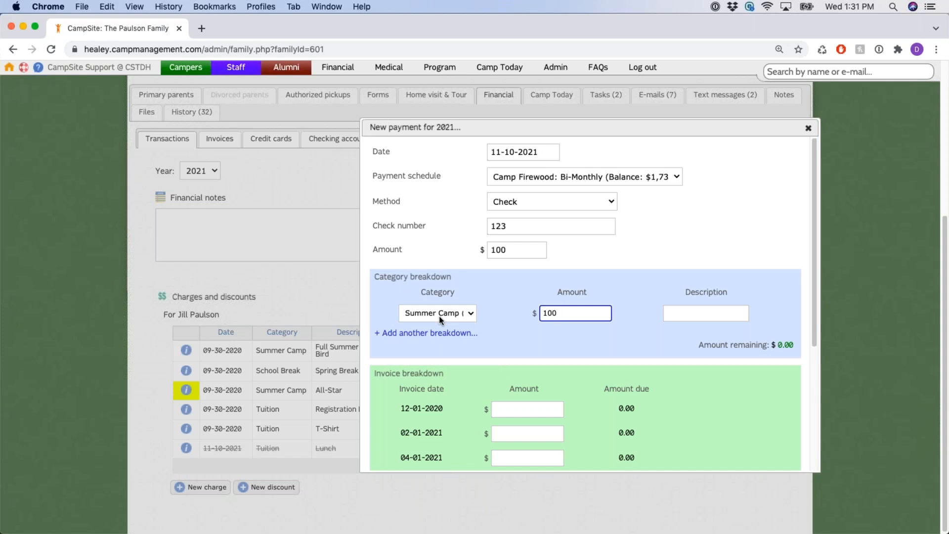
Add a School Break line and split the amounts: 75 for Summer Camp, 25 for School Break
click(465, 333)
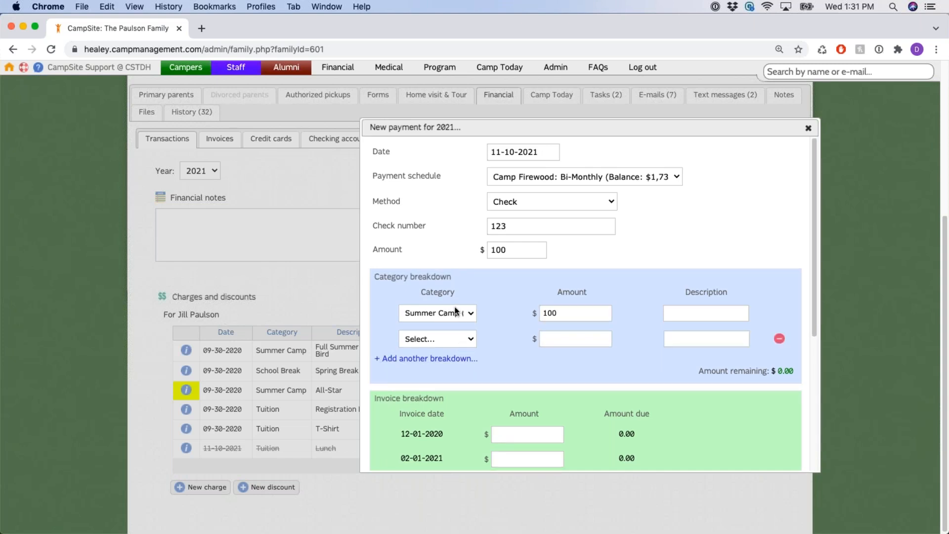
click(465, 339)
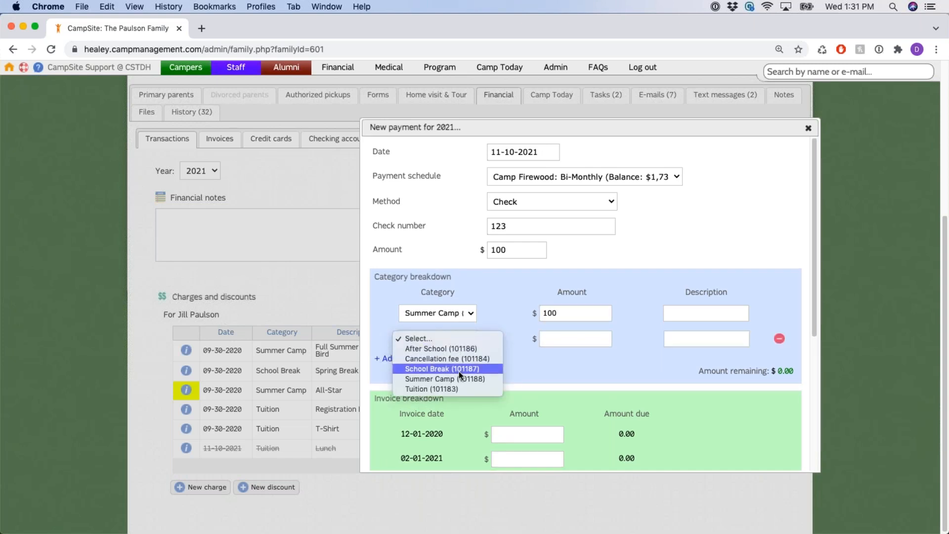
click(458, 372)
double_click(571, 313)
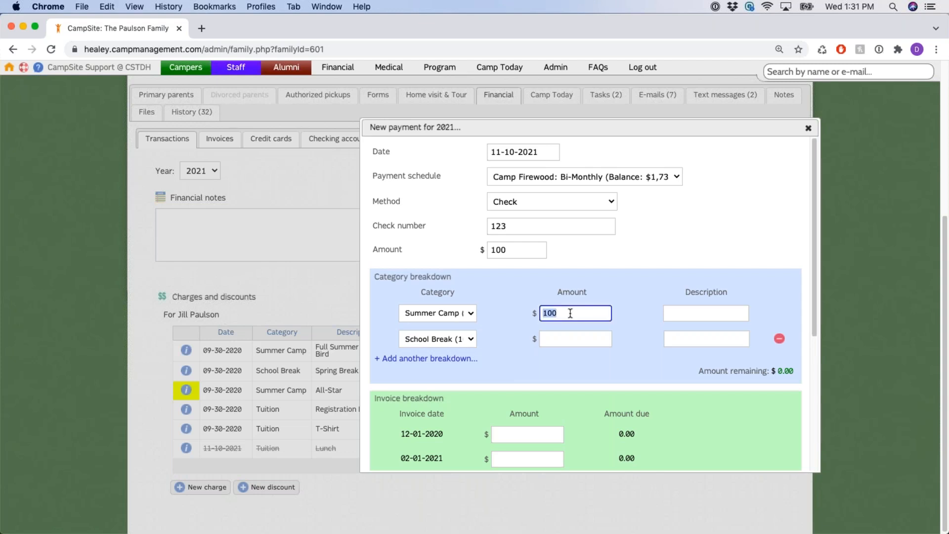
text(75)
click(561, 339)
text(25)
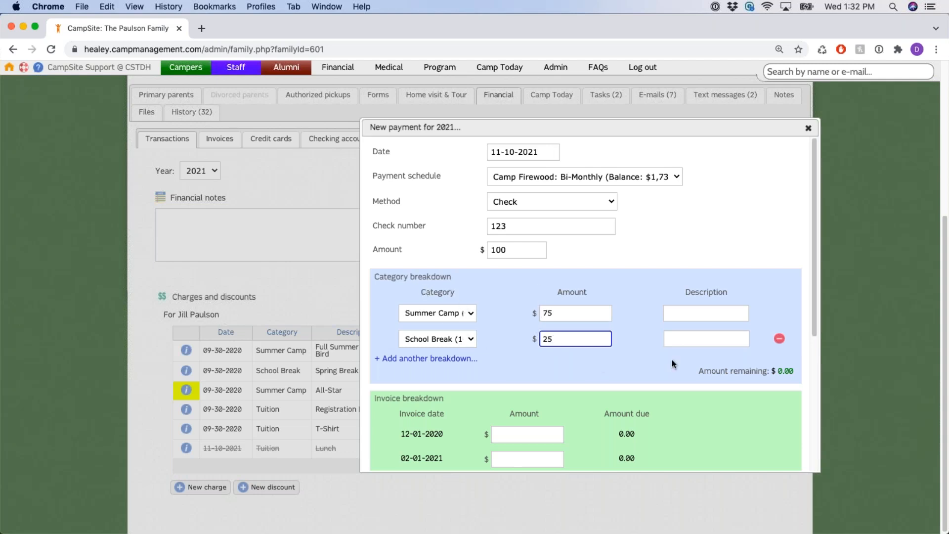
Confirm $0.00 remaining against the $100 total and check both lines' description fields
drag(697, 370, 792, 372)
click(735, 383)
drag(496, 250, 613, 253)
click(625, 261)
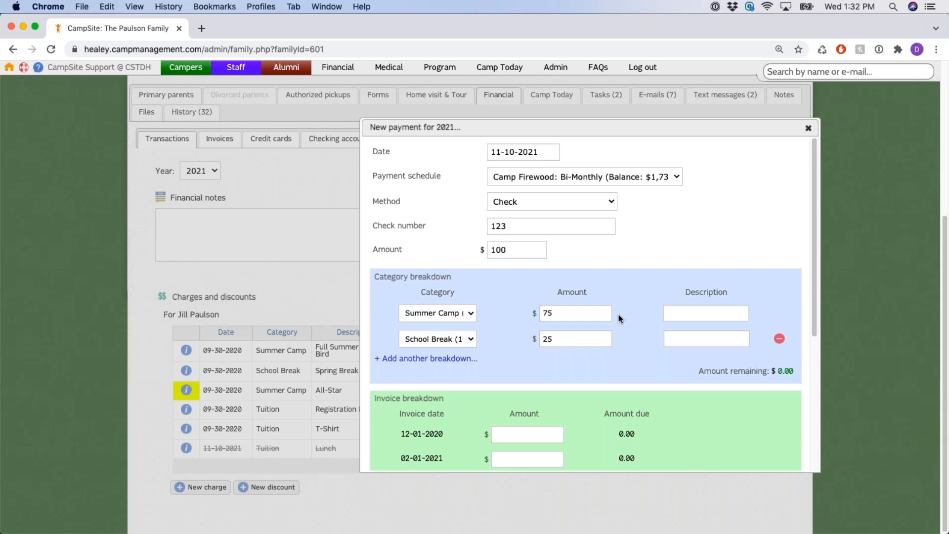
click(703, 315)
click(690, 334)
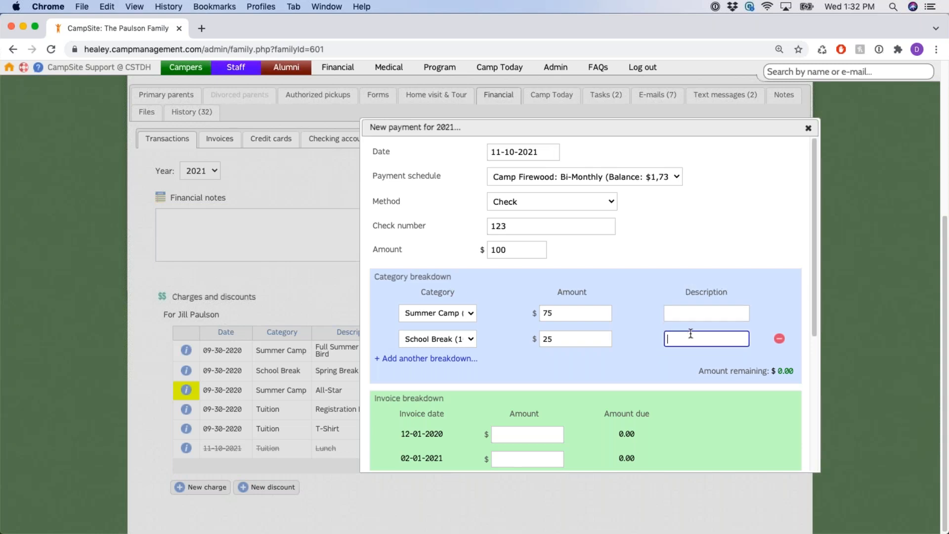
click(694, 309)
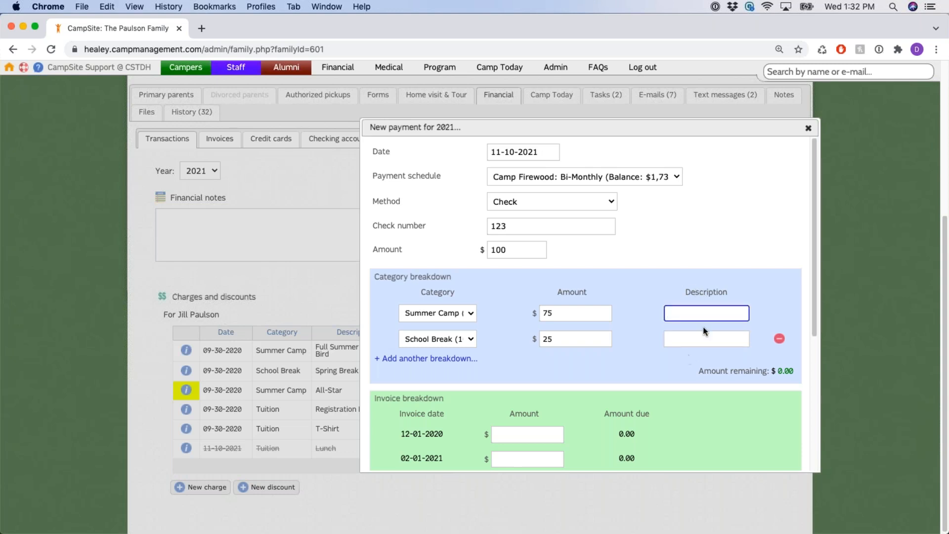
scroll(661, 286, down, 5)
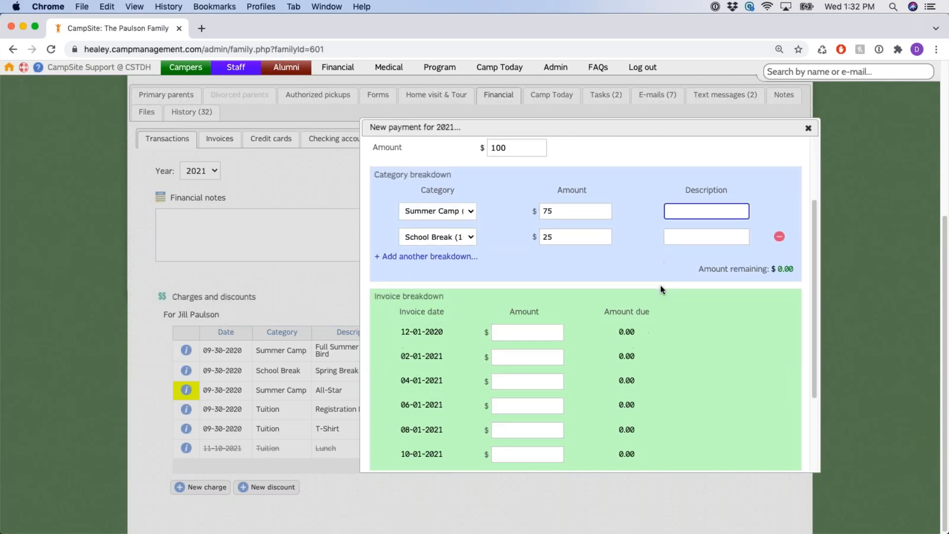
scroll(388, 213, up, 1)
drag(374, 195, 441, 196)
scroll(490, 221, up, 4)
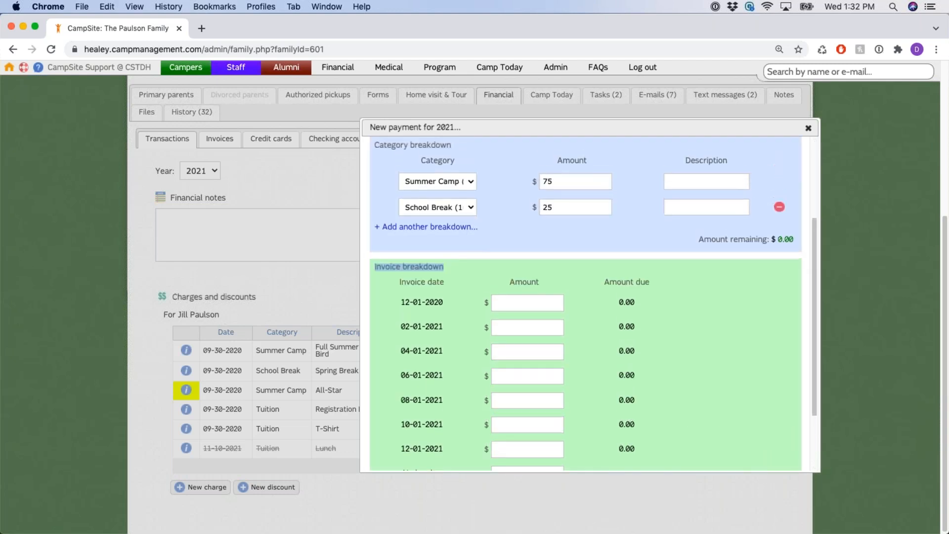
double_click(489, 221)
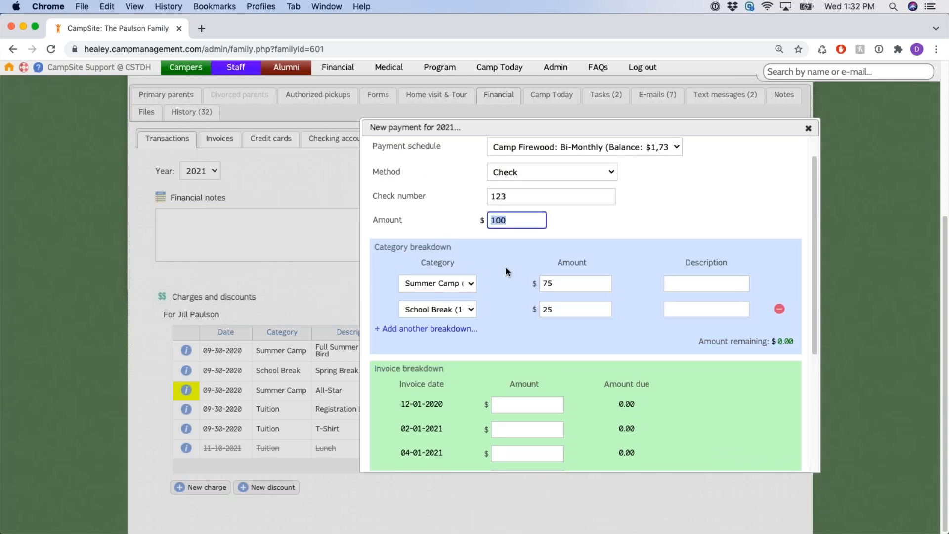
scroll(506, 268, down, 4)
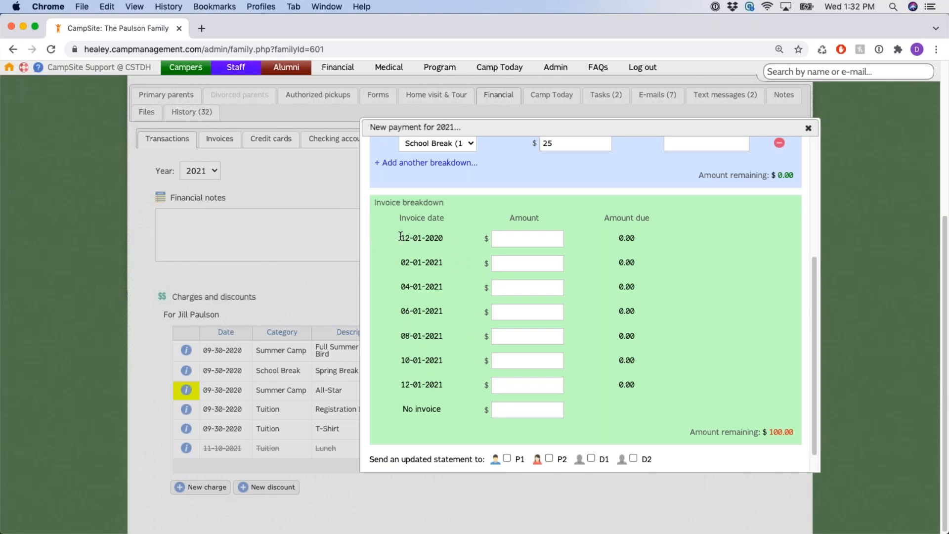
drag(399, 237, 444, 238)
drag(400, 262, 454, 263)
click(462, 278)
drag(443, 238, 402, 238)
click(402, 238)
drag(621, 241, 634, 241)
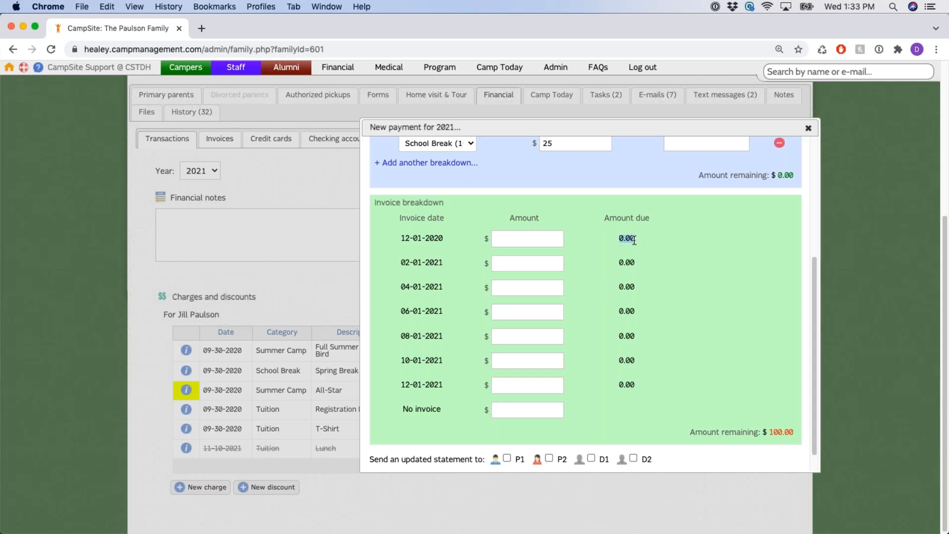
double_click(624, 264)
drag(557, 129, 532, 141)
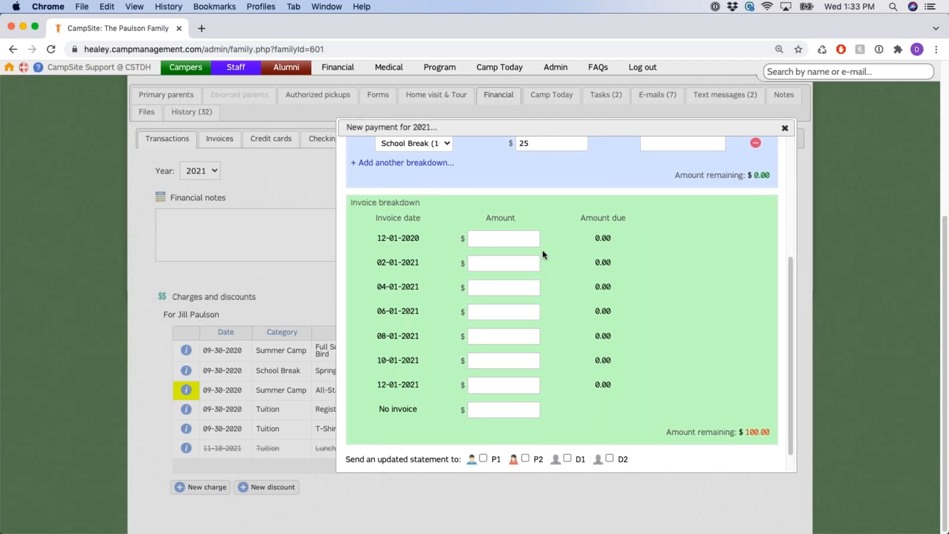
click(514, 238)
scroll(551, 243, up, 1)
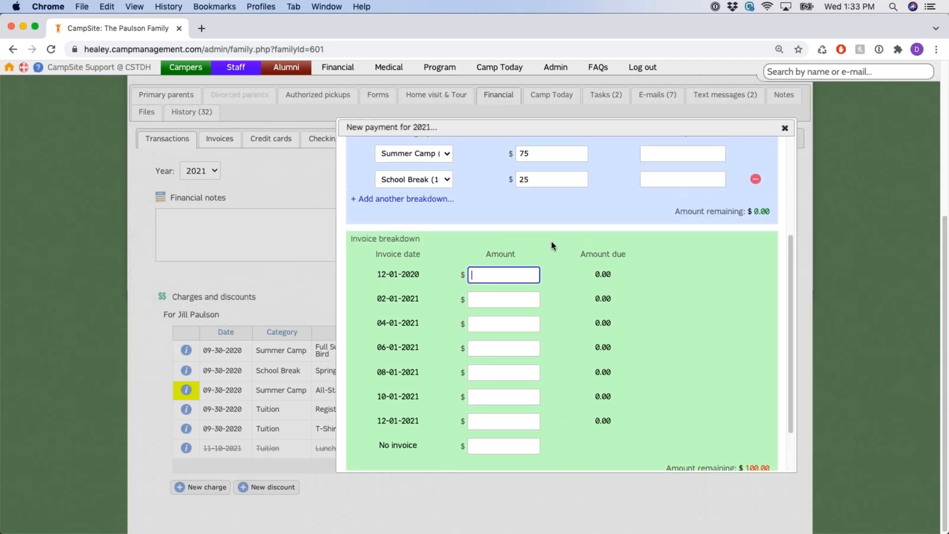
scroll(552, 244, up, 2)
drag(378, 336, 436, 339)
click(533, 334)
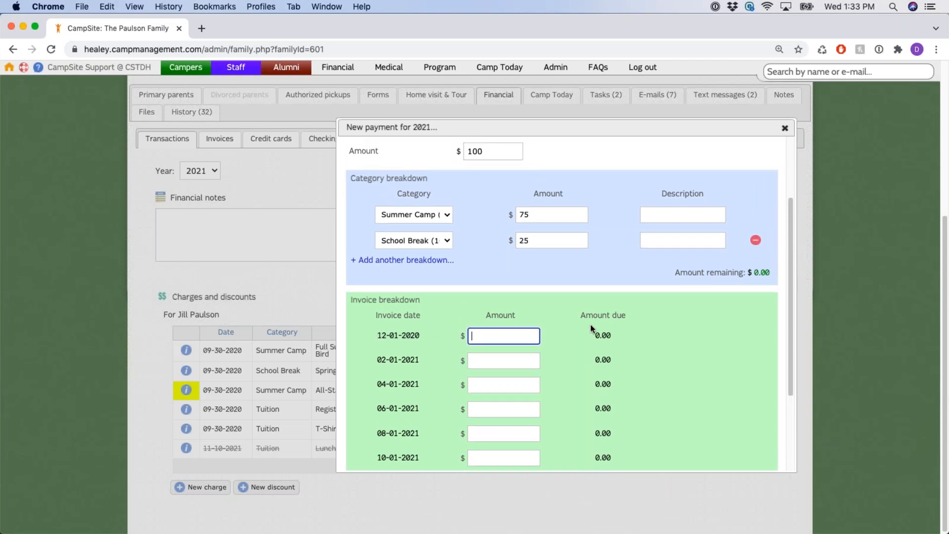
click(598, 336)
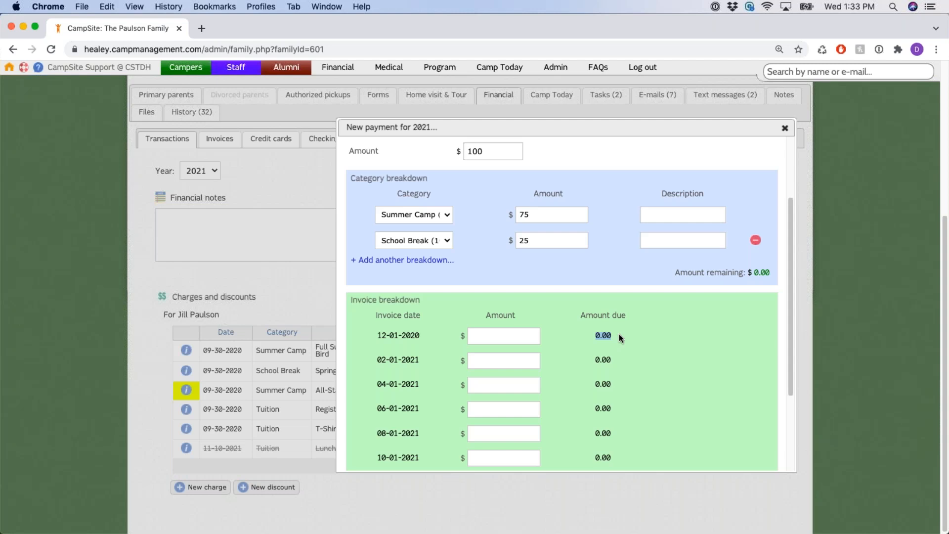
click(650, 317)
scroll(649, 317, down, 2)
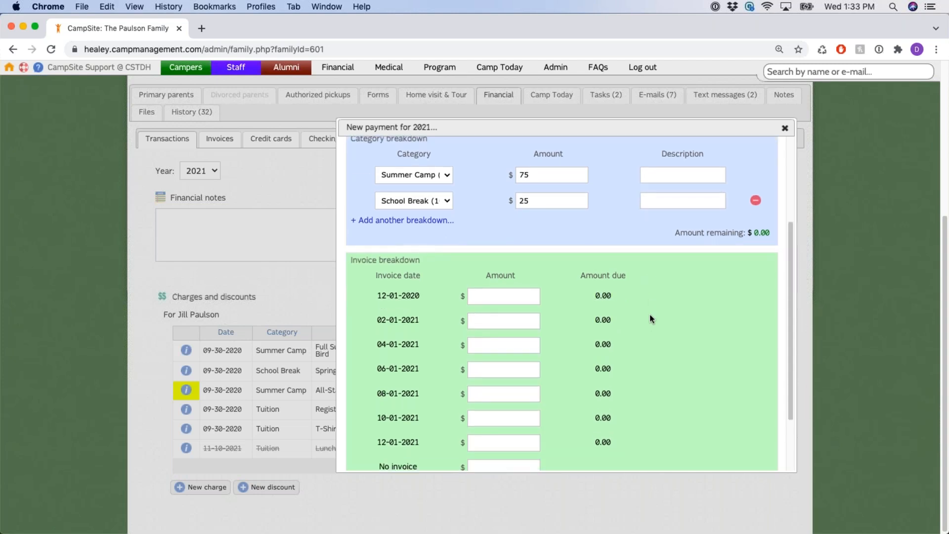
scroll(649, 295, down, 2)
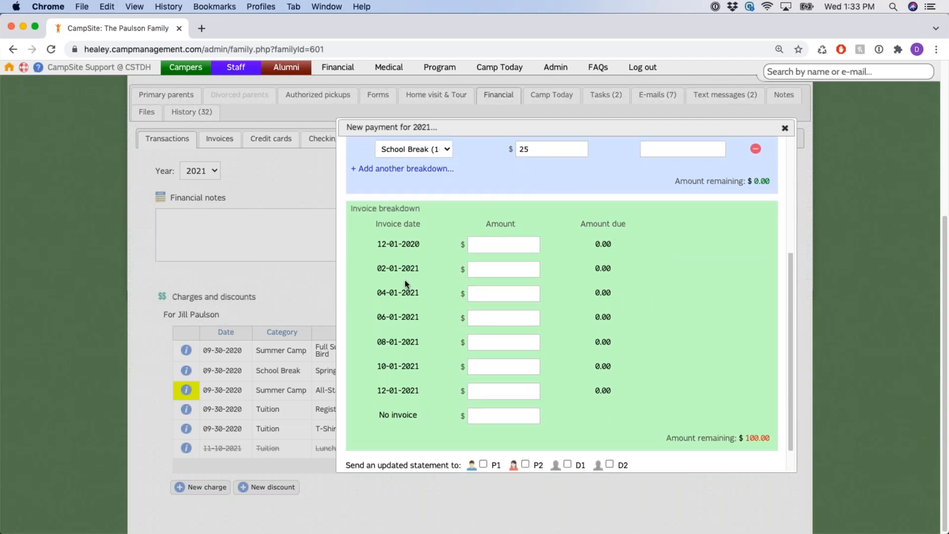
Put the full $100 under No invoice and review the invoice dates and amounts due
click(486, 420)
text(100)
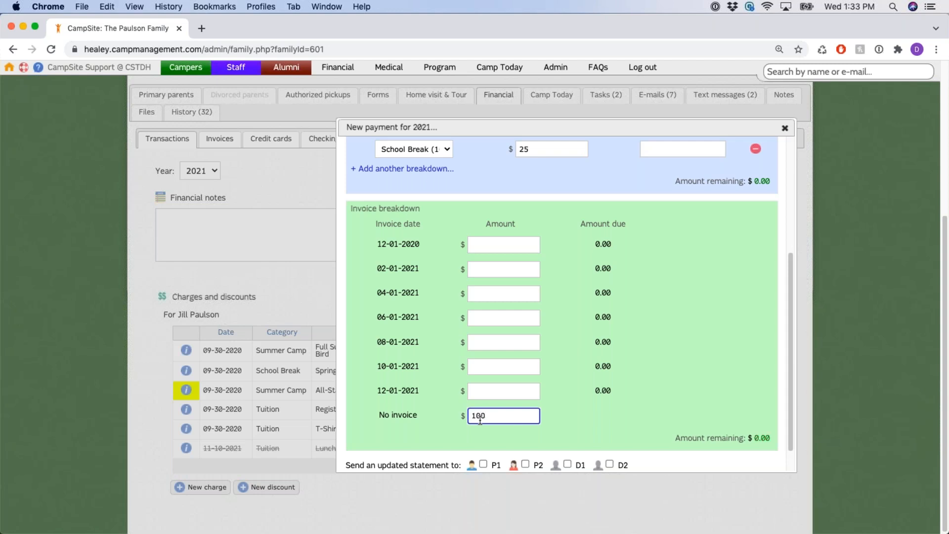
drag(379, 416, 420, 416)
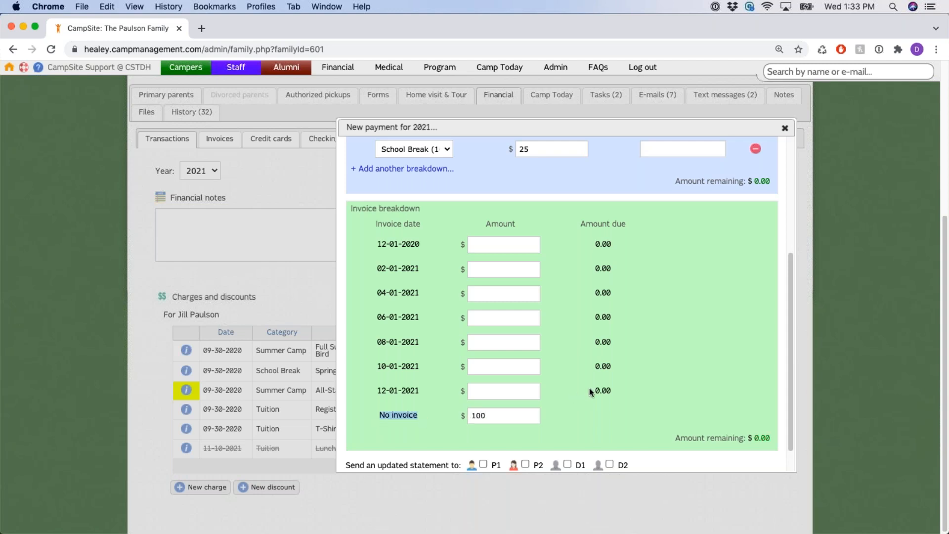
scroll(593, 386, up, 1)
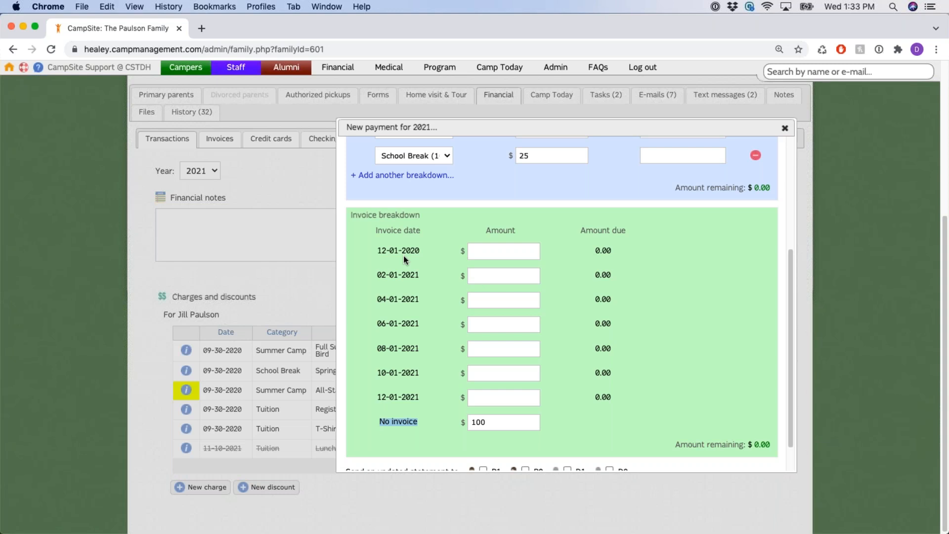
drag(375, 250, 420, 251)
triple_click(388, 275)
drag(582, 230, 628, 230)
double_click(603, 250)
Keep the Camp Firewood bi-monthly payment schedule for the payment
scroll(603, 407, up, 5)
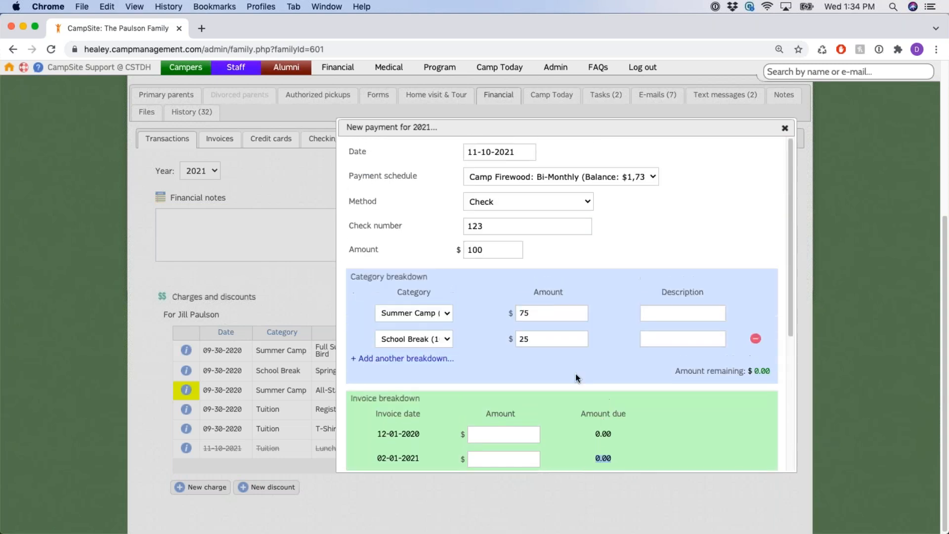
click(642, 177)
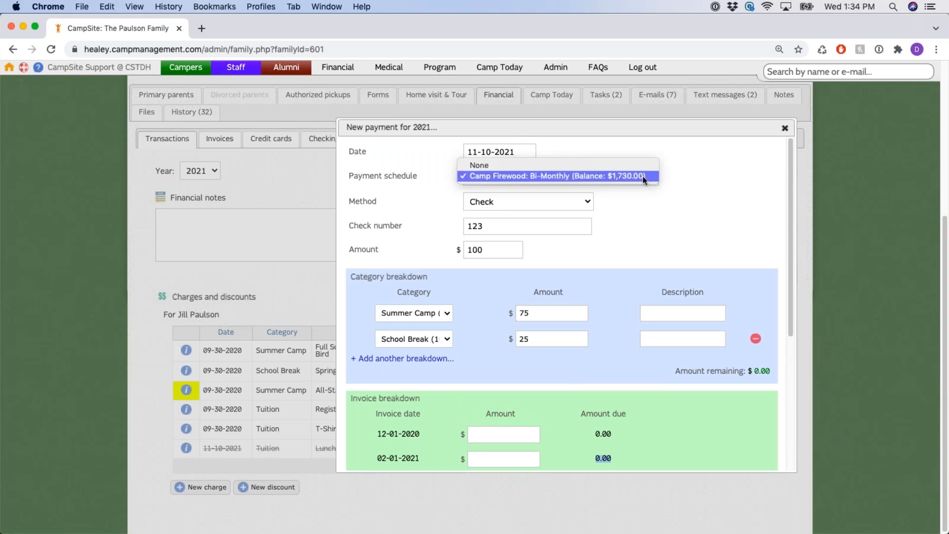
click(643, 176)
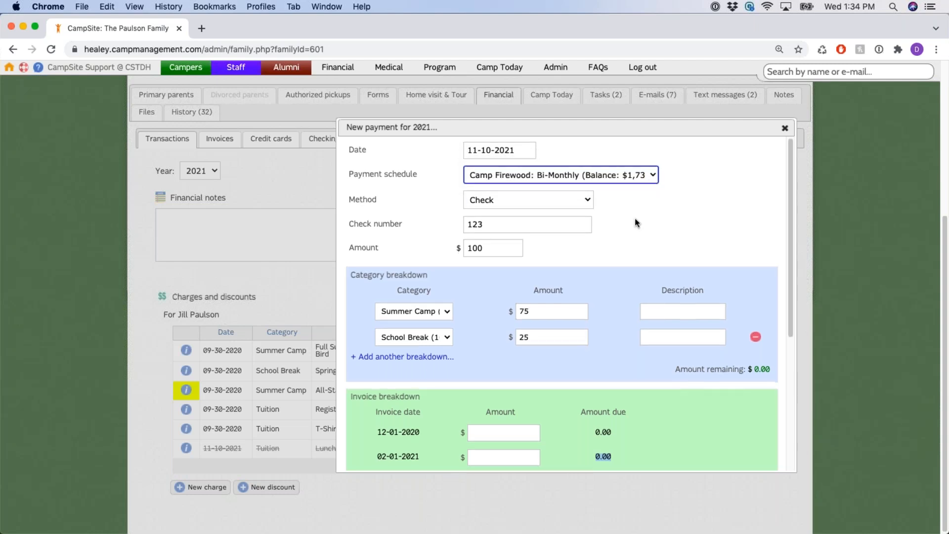
scroll(635, 222, down, 2)
drag(378, 328, 420, 353)
scroll(643, 198, up, 3)
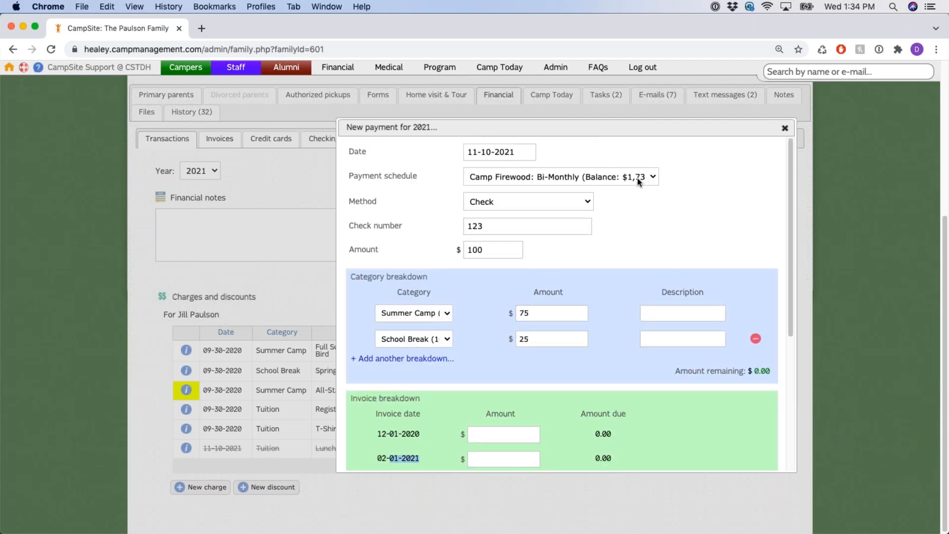
click(637, 178)
click(637, 177)
scroll(628, 250, down, 4)
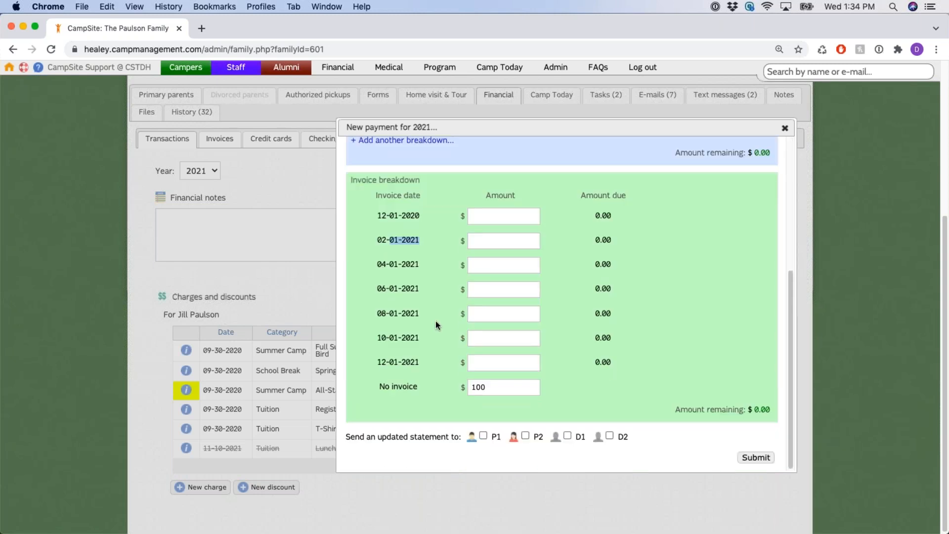
click(478, 389)
Review the invoice breakdown section, confirming $0.00 remaining
drag(378, 216, 420, 217)
click(567, 348)
drag(673, 409, 775, 408)
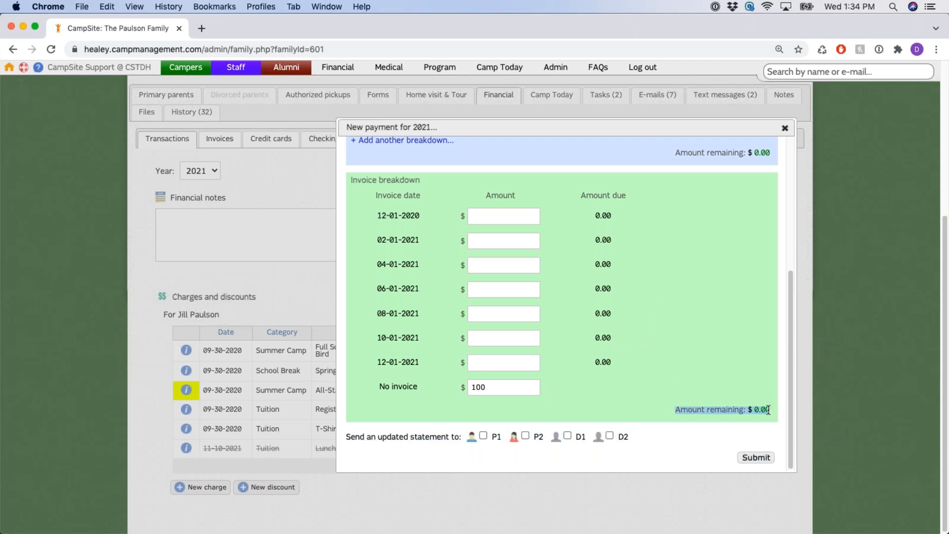
click(759, 383)
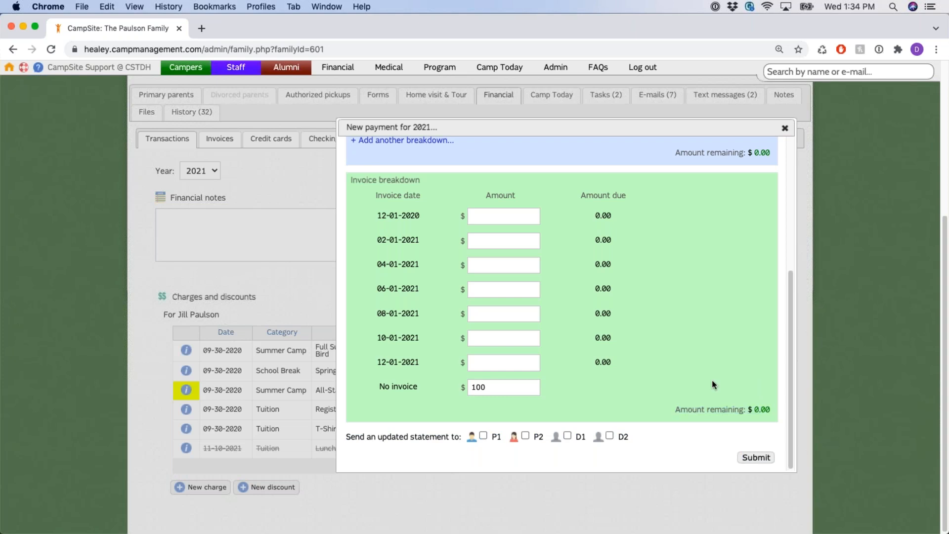
scroll(711, 372, up, 3)
drag(394, 171, 428, 171)
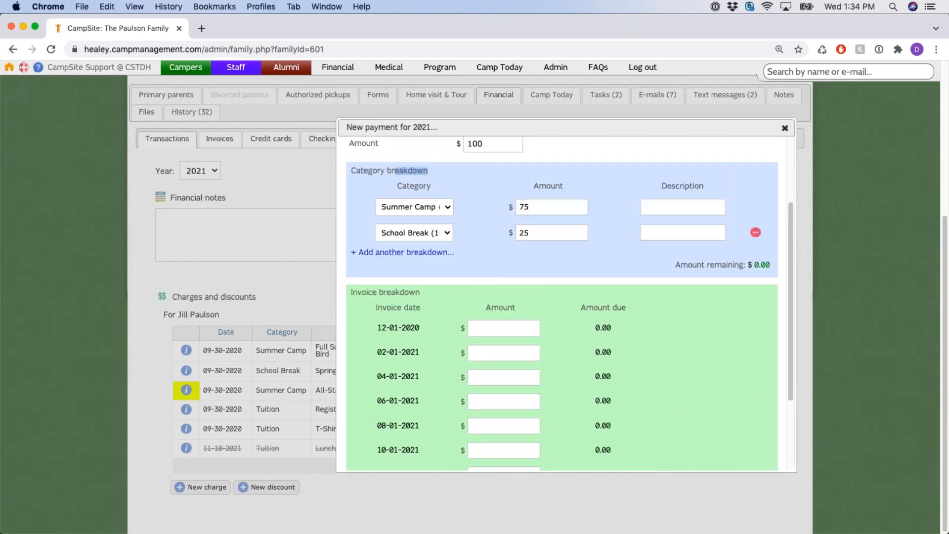
drag(392, 292, 421, 293)
scroll(696, 288, down, 1)
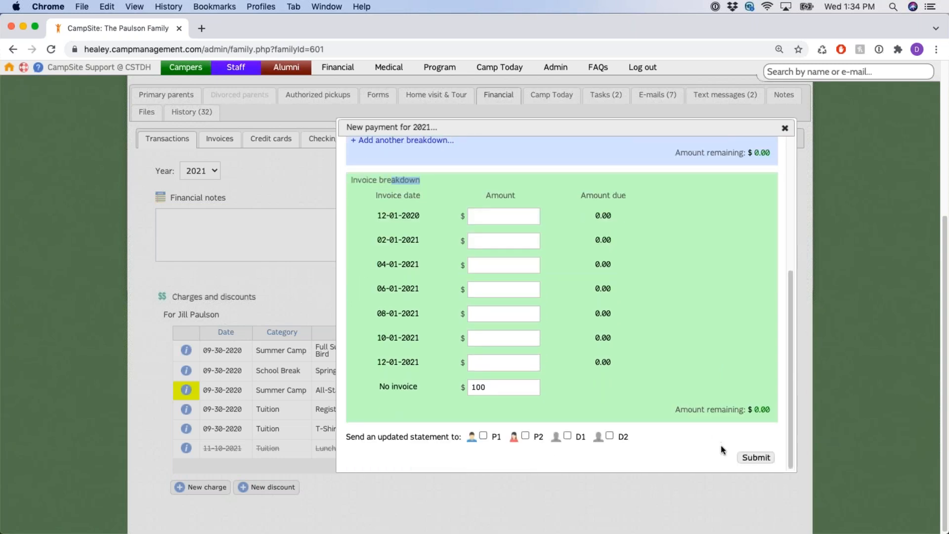
click(773, 458)
Confirm Check remains the payment method and scroll down to Submit
scroll(525, 269, up, 5)
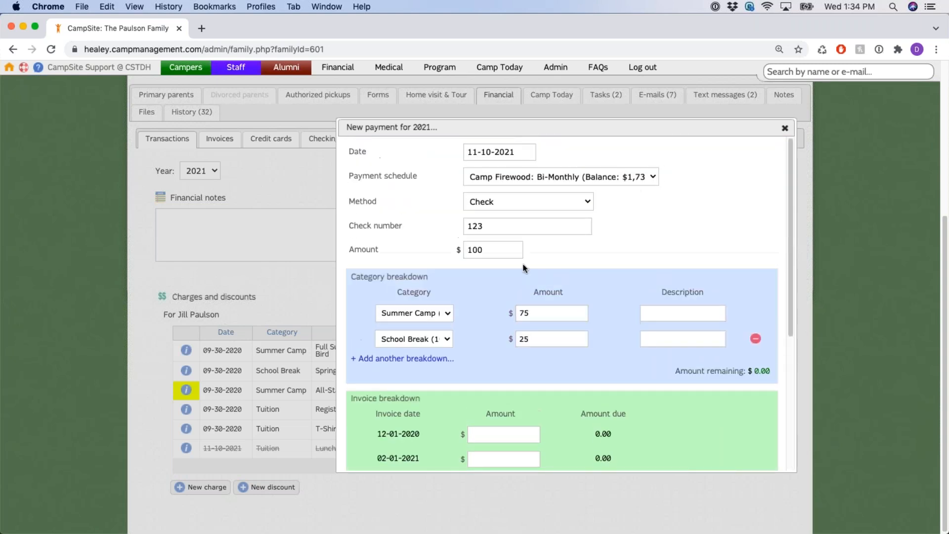
double_click(366, 202)
click(554, 201)
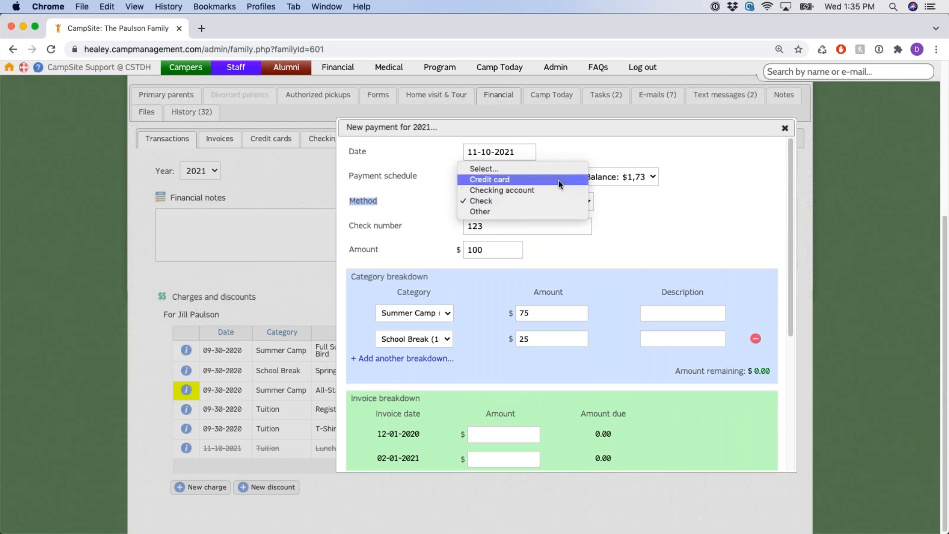
click(542, 201)
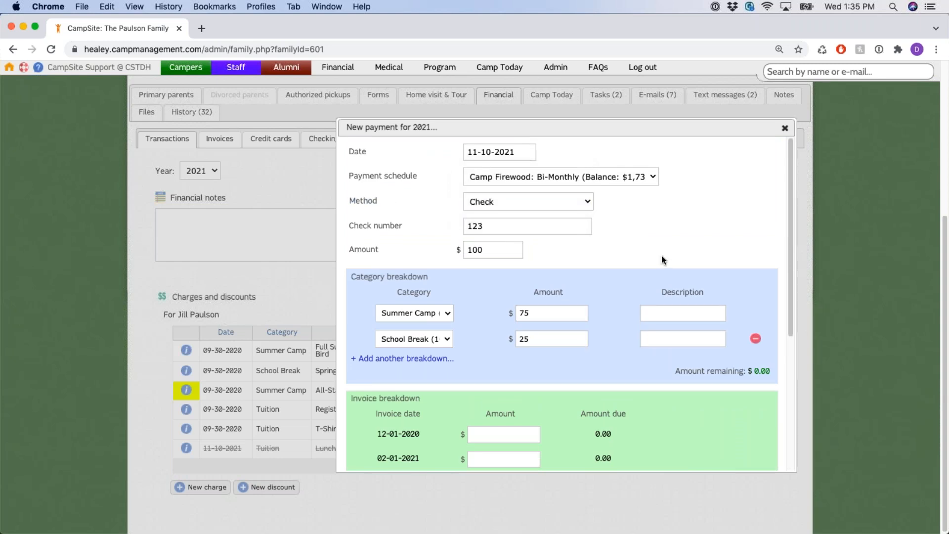
scroll(661, 255, down, 5)
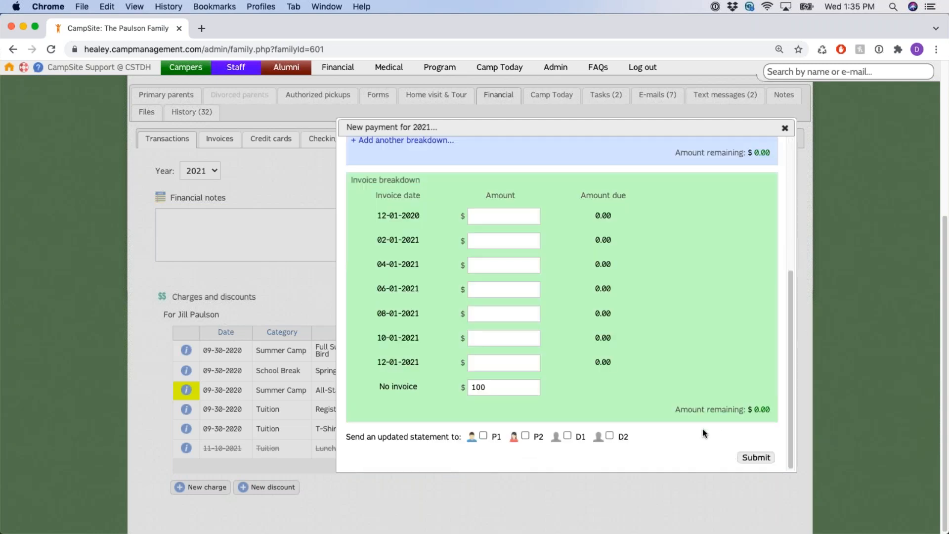
Submit the check payment and review the new -$75 Summer Camp and -$25 School Break rows
click(755, 459)
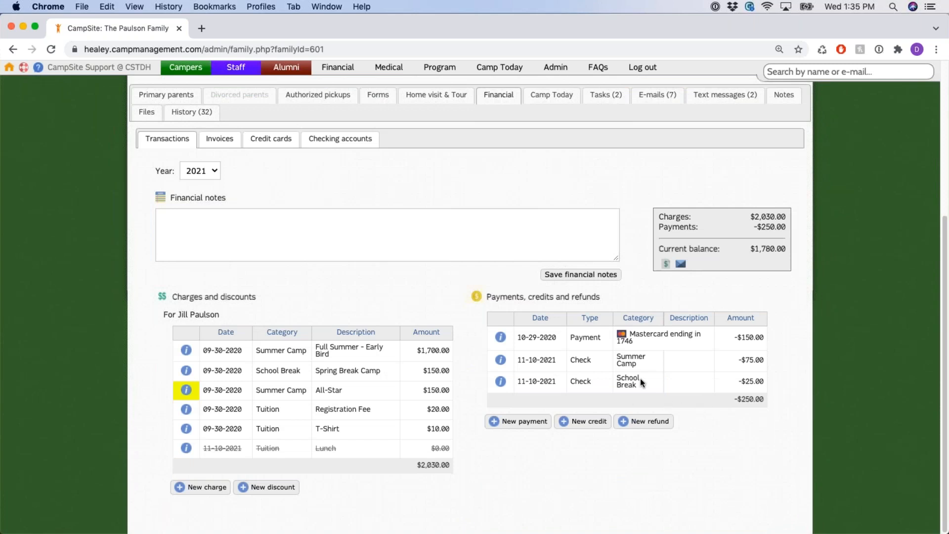
drag(525, 360, 764, 364)
drag(526, 382, 774, 440)
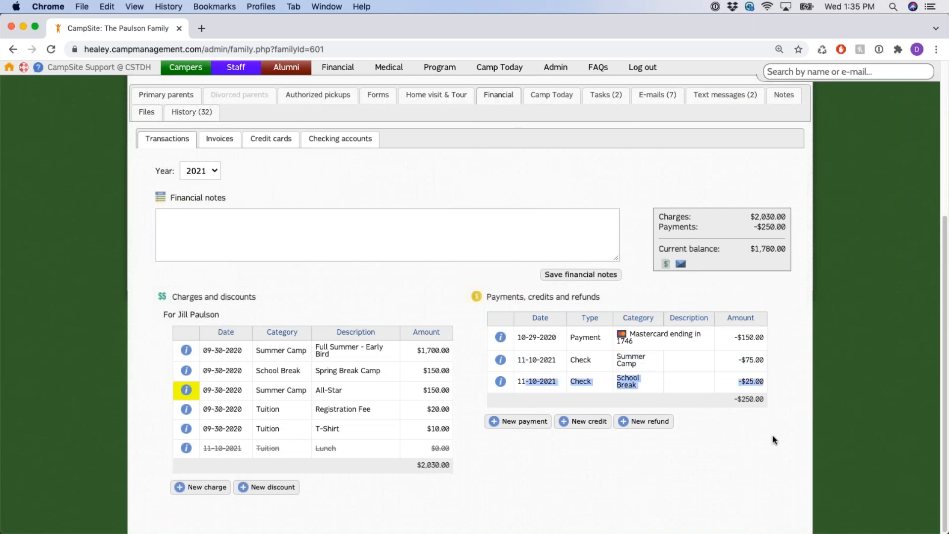
click(775, 439)
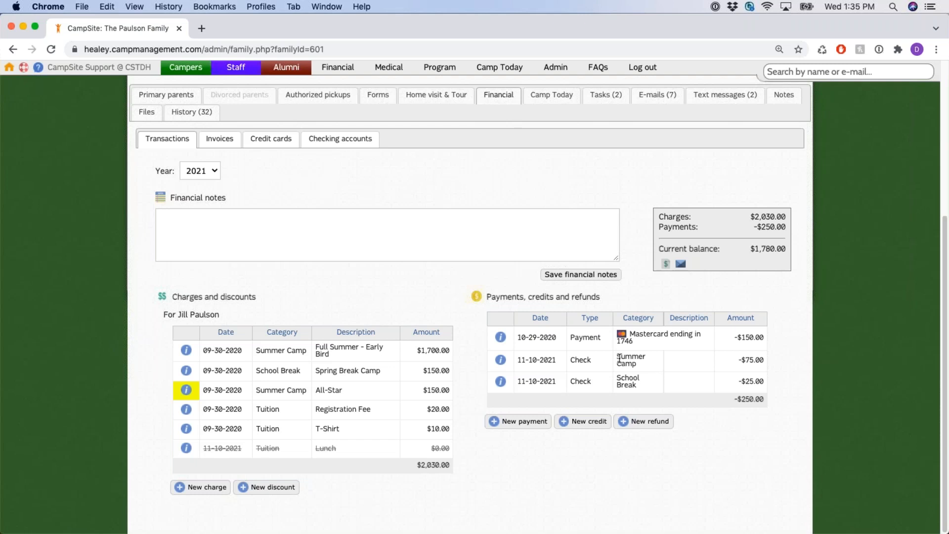
drag(617, 357, 633, 386)
click(788, 372)
click(500, 360)
double_click(435, 301)
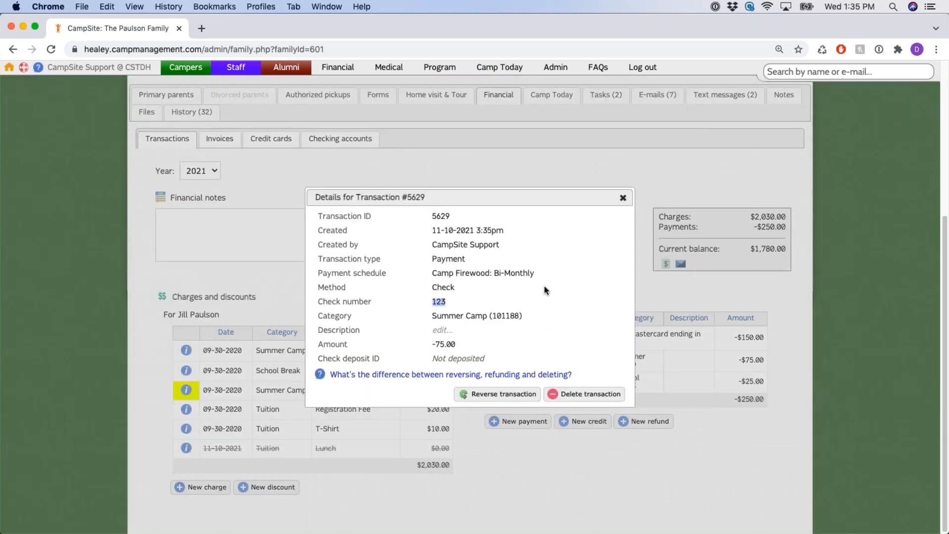
click(623, 198)
click(501, 381)
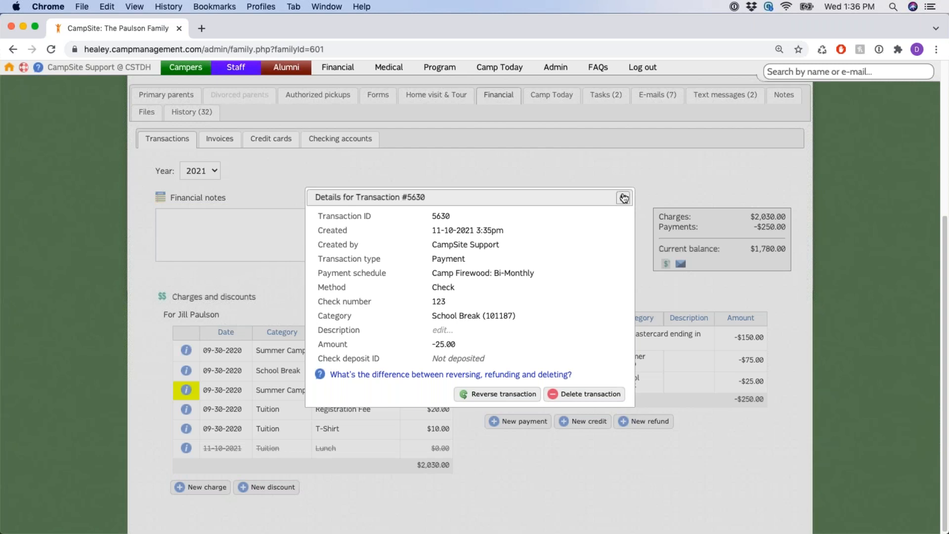
click(624, 197)
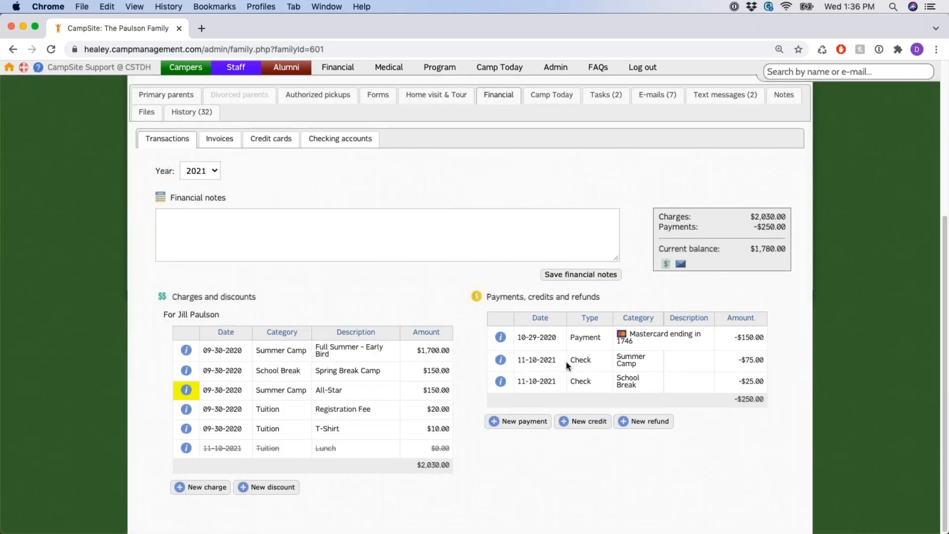
drag(570, 362, 655, 383)
click(660, 366)
drag(611, 339, 635, 343)
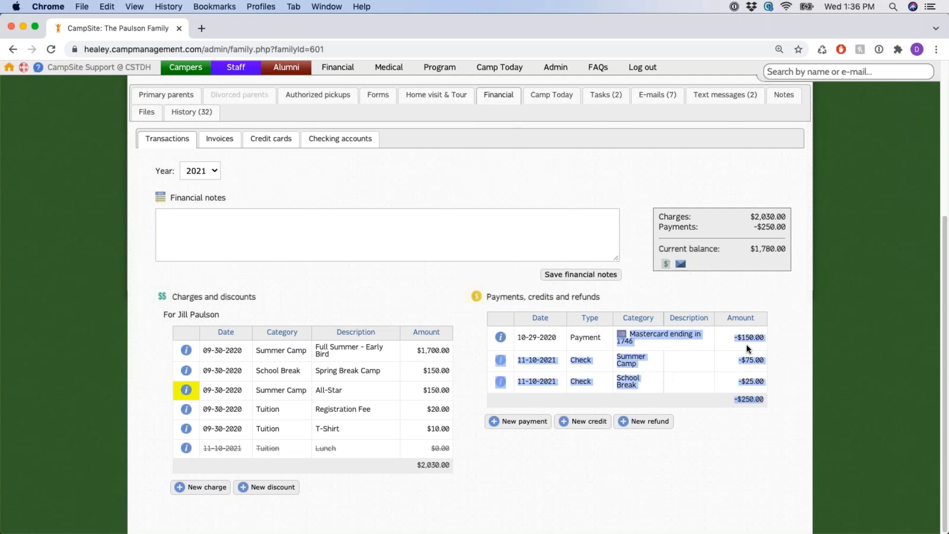
click(640, 354)
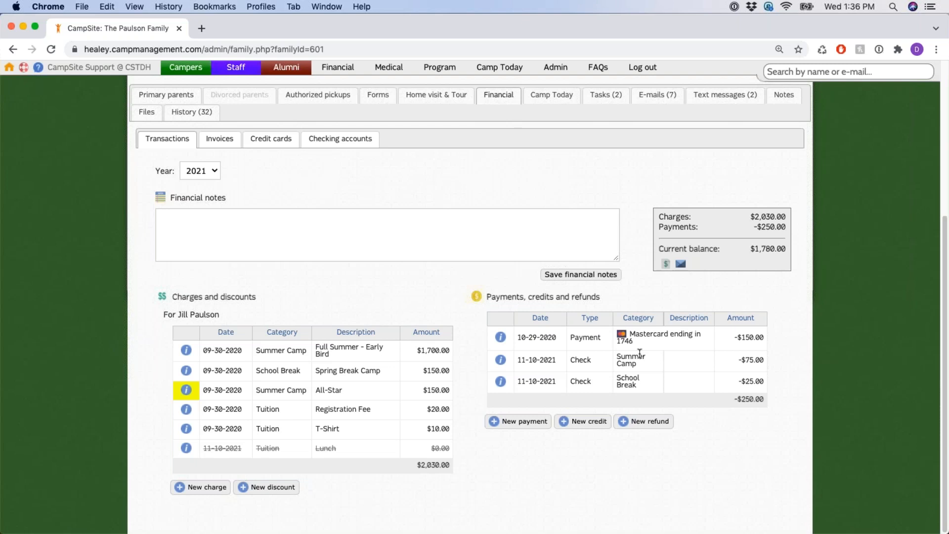
Open the 10-29-2020 Mastercard payment details and note its payment gateway ID
click(501, 338)
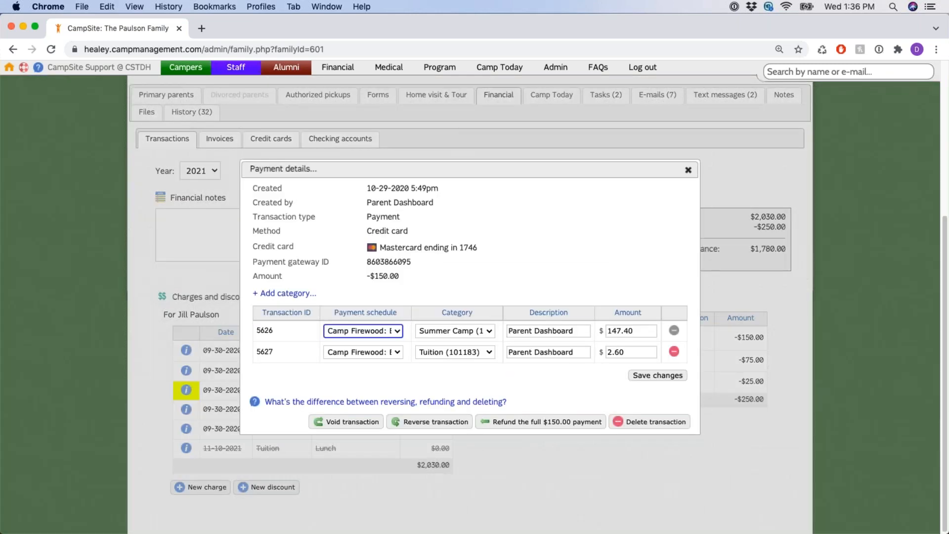
drag(367, 262, 412, 266)
click(427, 268)
drag(368, 261, 414, 267)
click(419, 283)
double_click(388, 262)
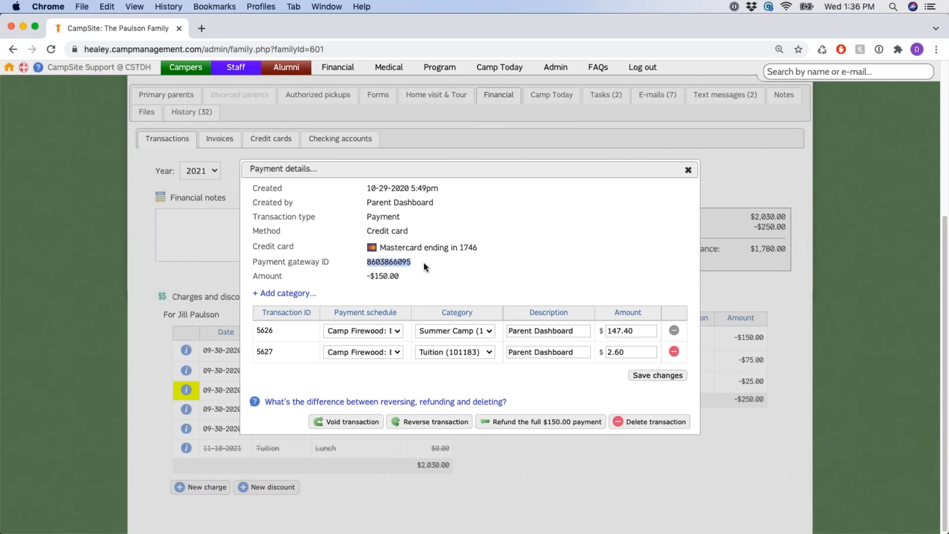
click(469, 262)
Review the void and reverse options and shift the details window slightly right
drag(298, 424, 683, 424)
click(587, 387)
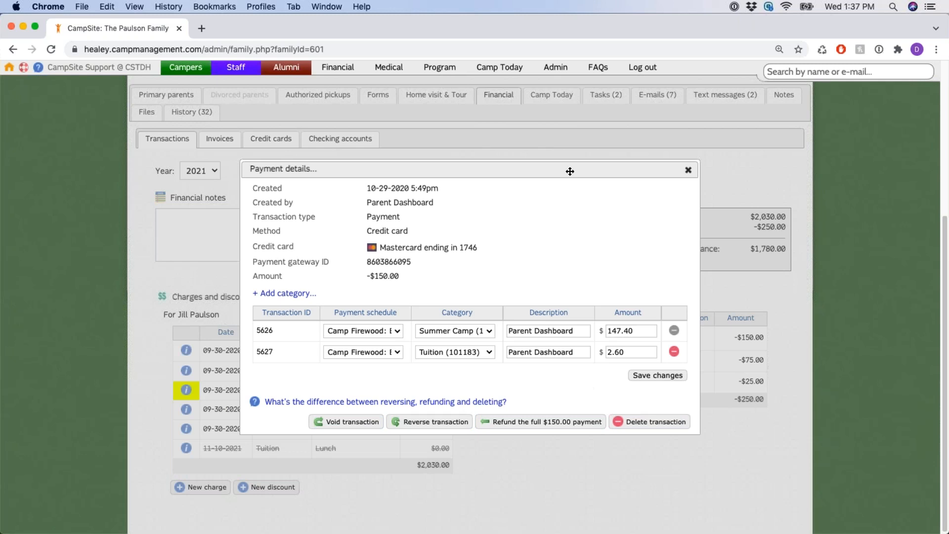
drag(571, 171, 585, 175)
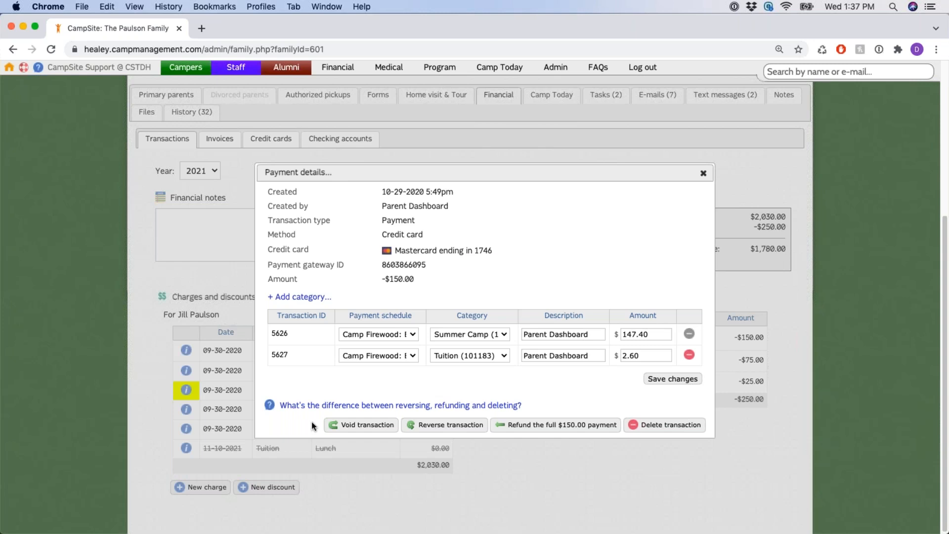
click(395, 428)
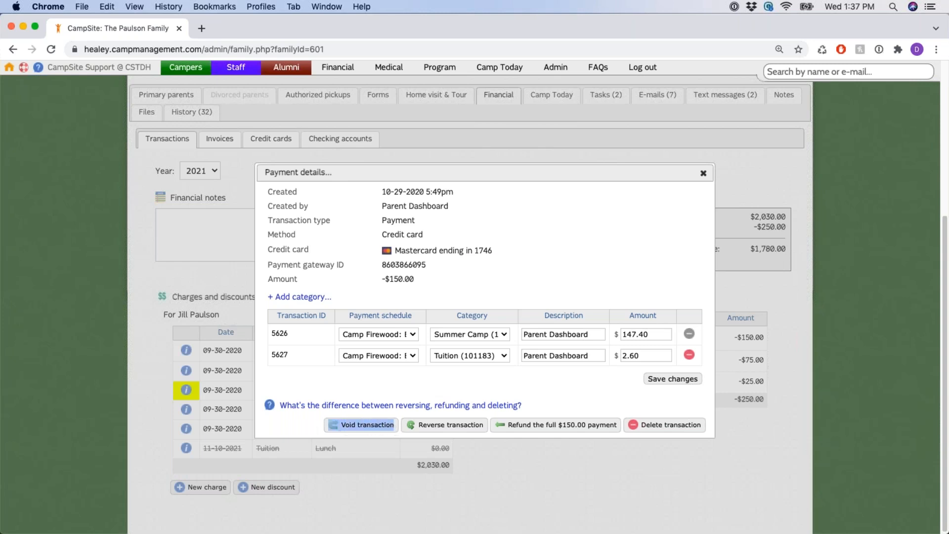
click(381, 379)
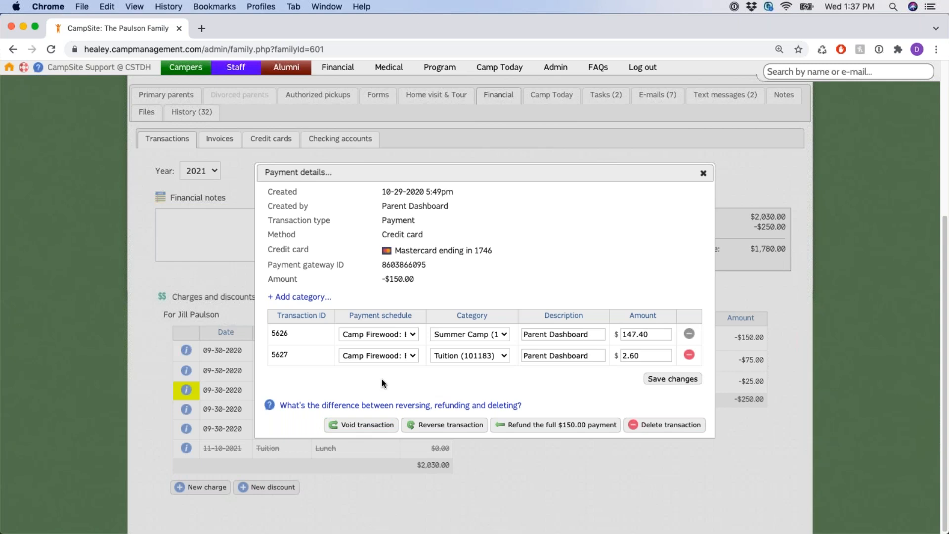
drag(320, 426, 399, 431)
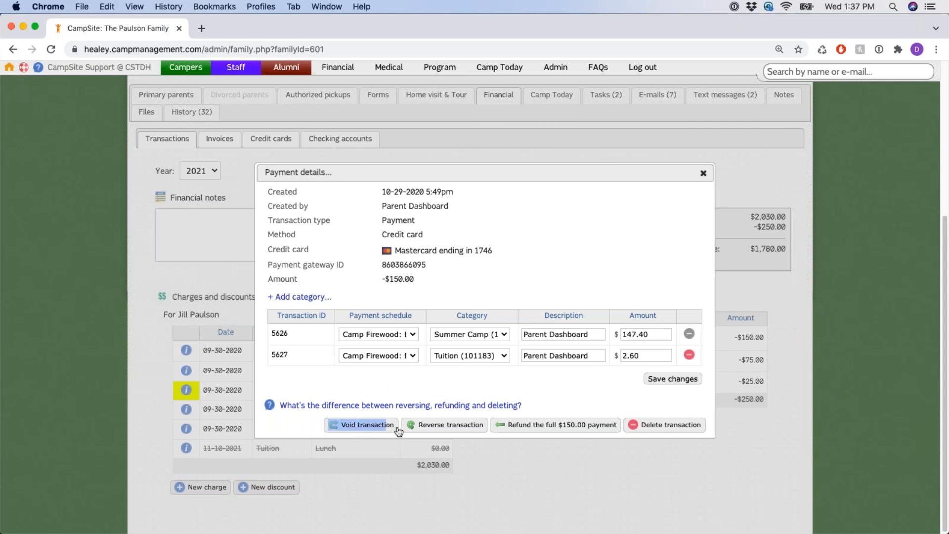
click(345, 380)
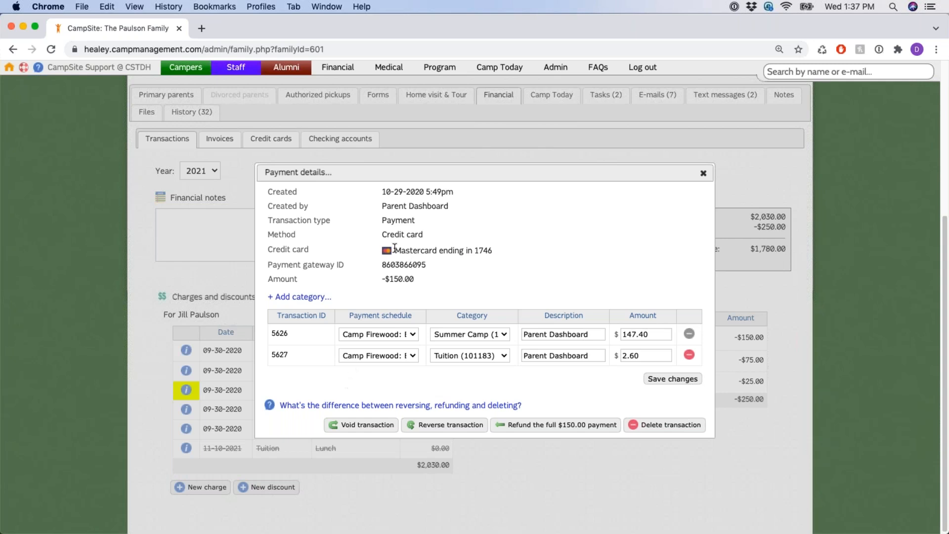
drag(395, 249, 511, 261)
drag(389, 279, 443, 286)
click(444, 286)
drag(323, 430, 398, 431)
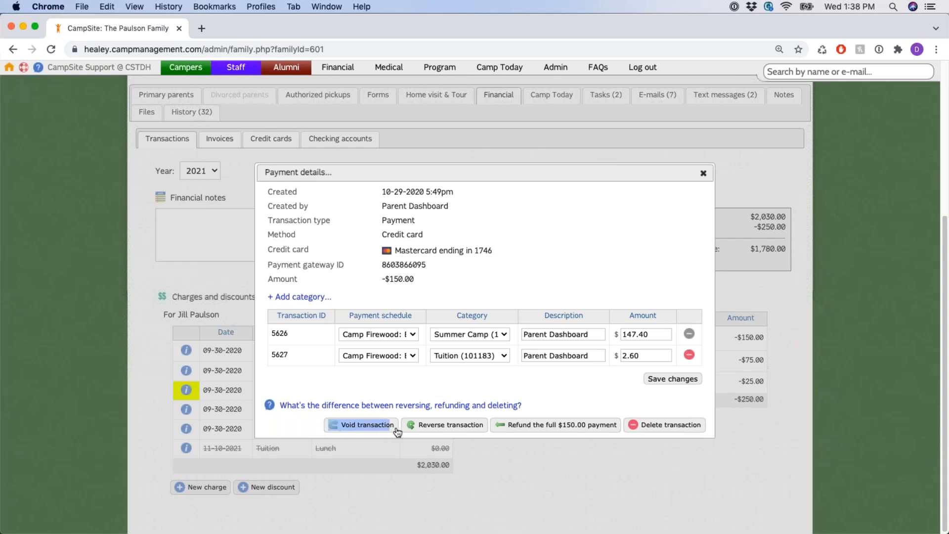
click(329, 381)
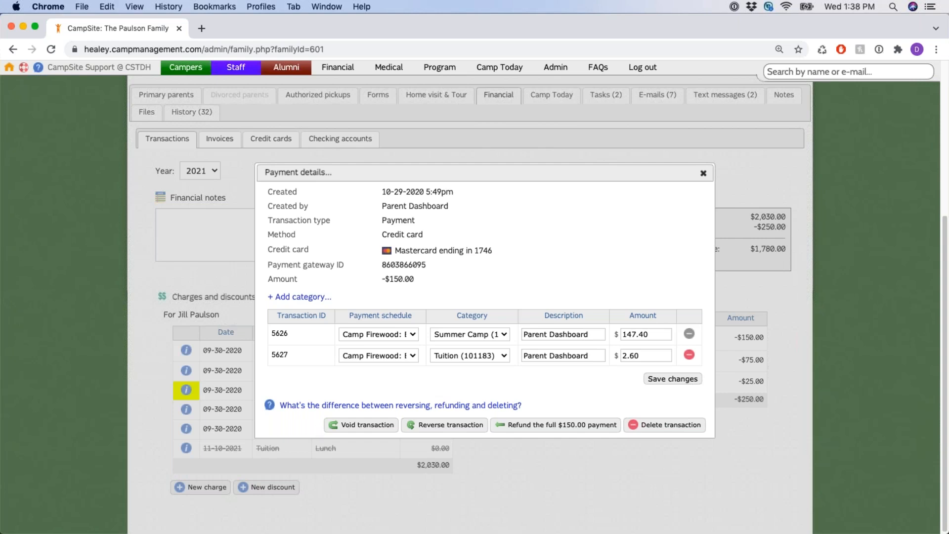
drag(329, 426, 397, 435)
click(321, 389)
drag(324, 428, 390, 434)
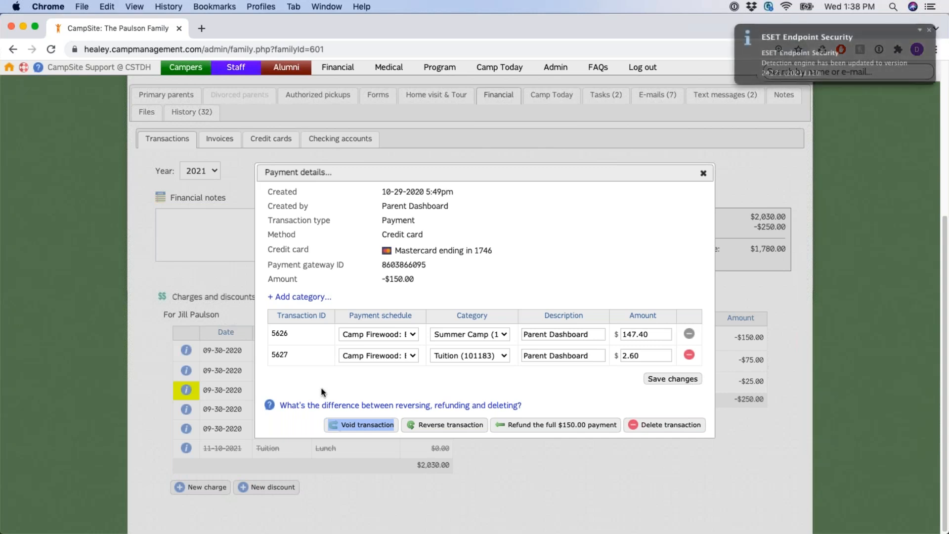
click(928, 31)
drag(312, 424, 398, 425)
click(344, 379)
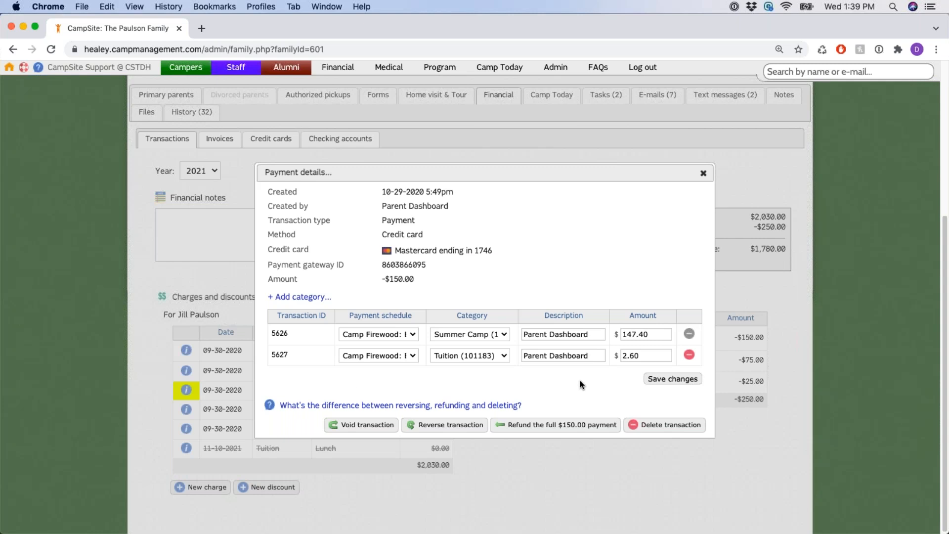
drag(617, 413, 588, 397)
click(584, 400)
drag(494, 251, 398, 251)
click(643, 297)
Close the payment details, start a New refund, then close it without choosing a method
click(703, 173)
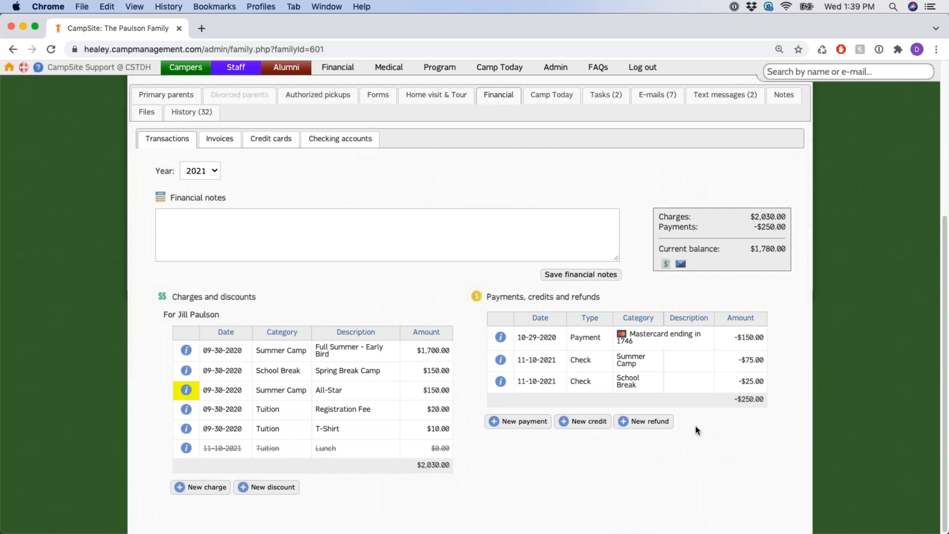
drag(679, 423, 621, 424)
click(666, 426)
click(666, 425)
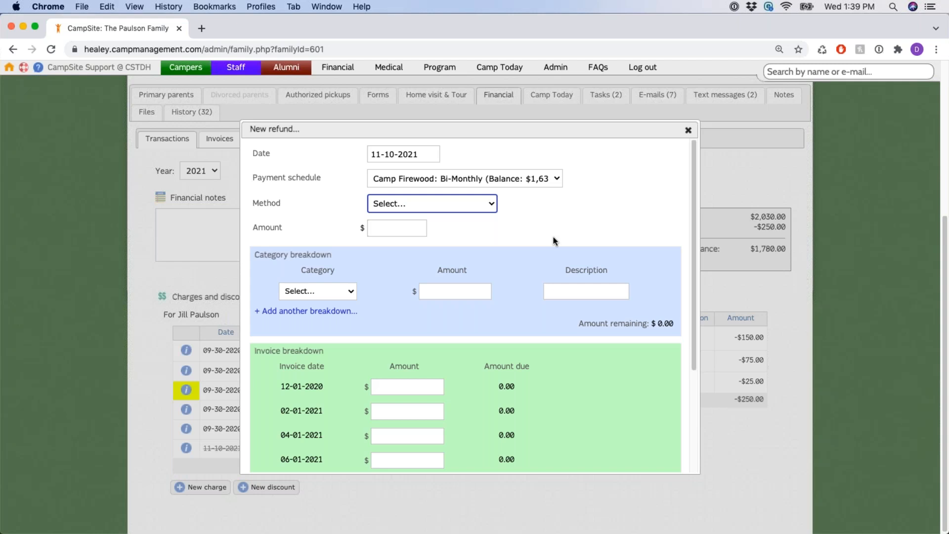
click(491, 205)
click(518, 241)
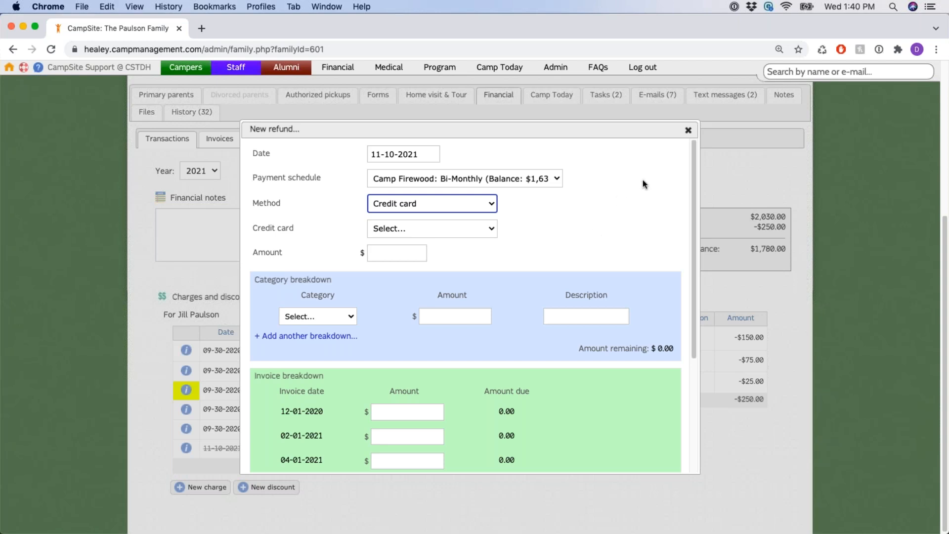
click(689, 130)
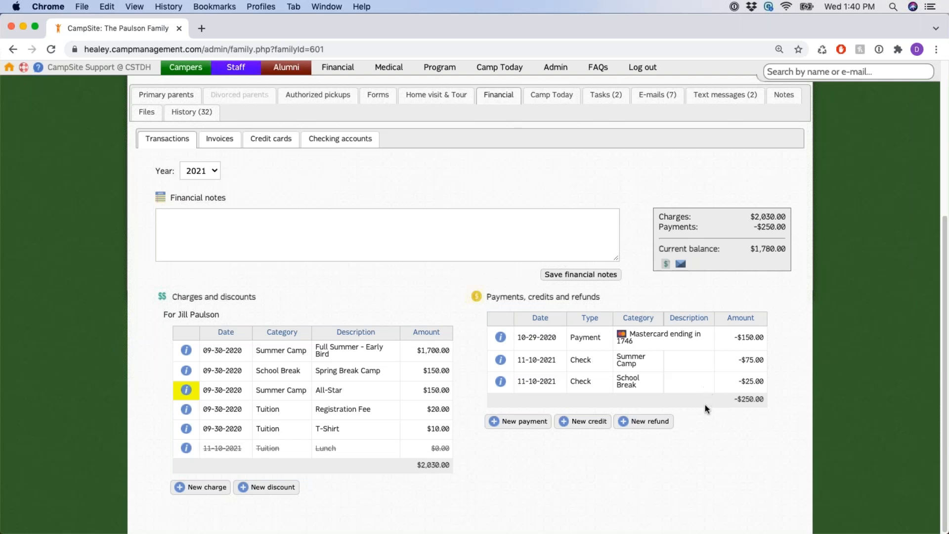
click(590, 422)
click(351, 273)
drag(357, 273, 341, 322)
drag(336, 345, 352, 347)
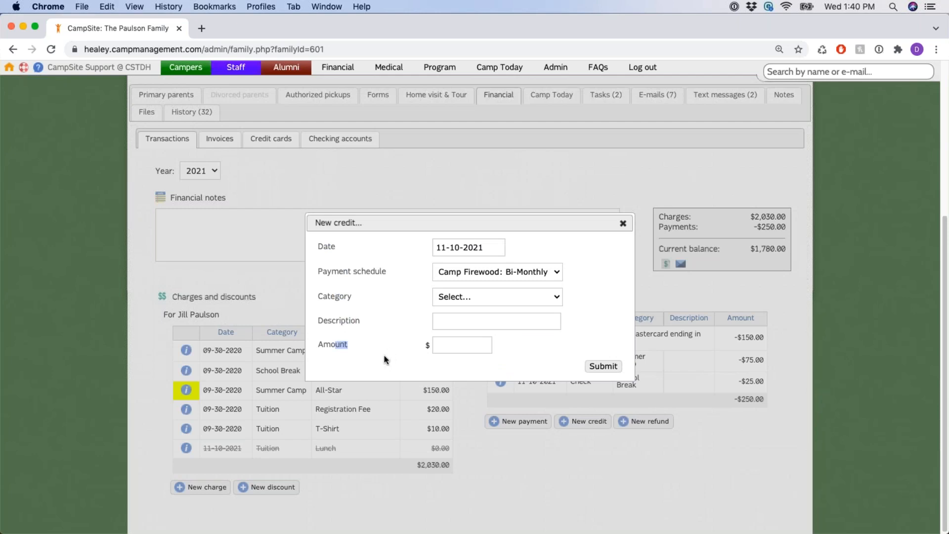
click(386, 283)
click(464, 344)
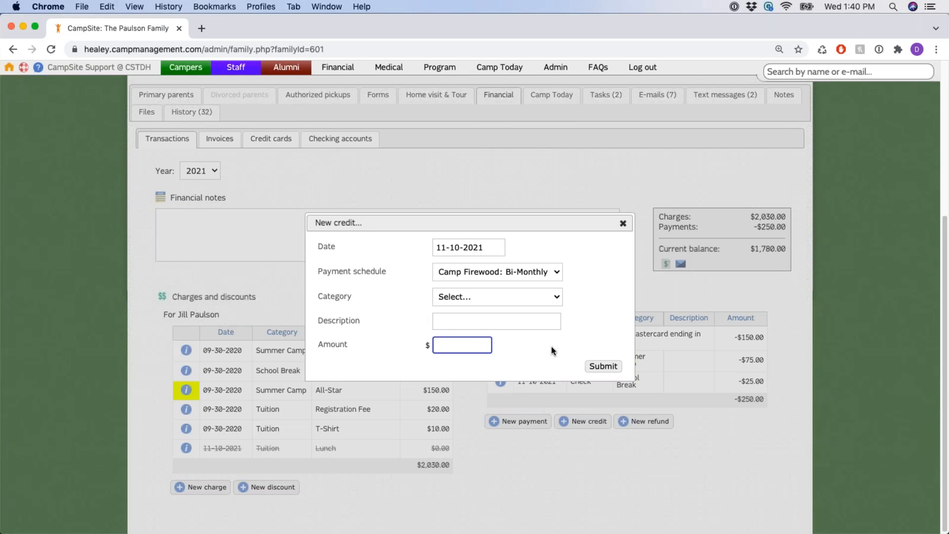
click(623, 223)
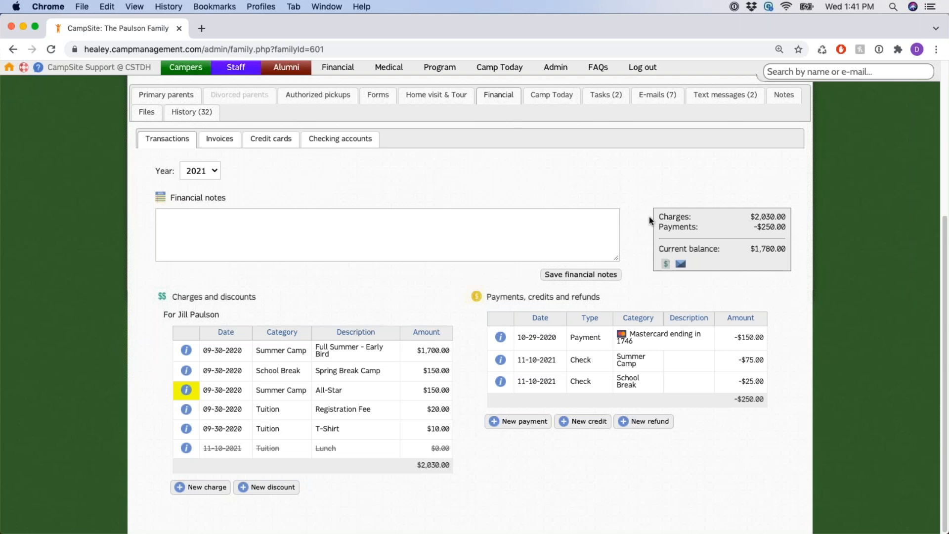
Review the $2,030.00 charges and $250.00 payments totals, then open the statement PDF
drag(661, 217, 778, 273)
click(769, 291)
drag(755, 217, 787, 216)
drag(758, 227, 787, 249)
click(726, 283)
click(666, 265)
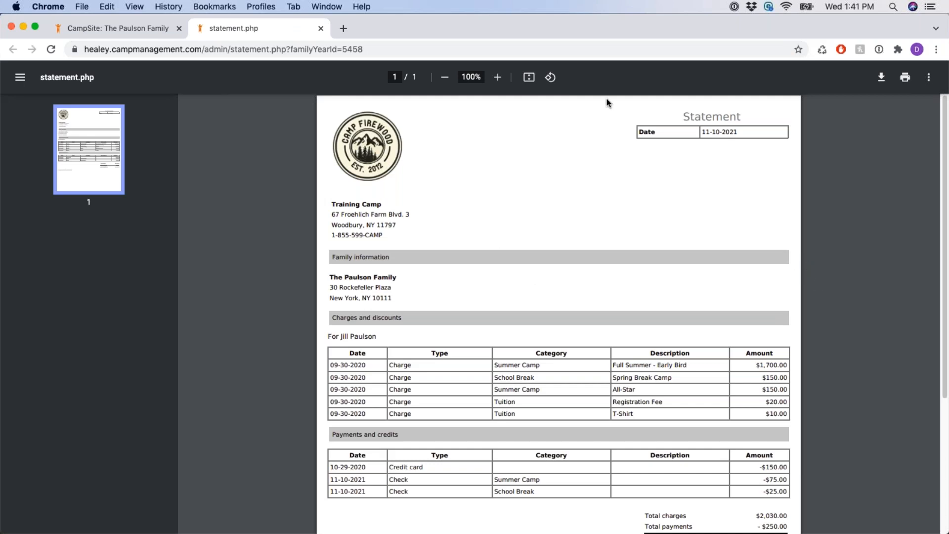
Zoom the statement to 125% and review its heading, 11-10-2021 date and Training Camp address
click(497, 78)
click(498, 78)
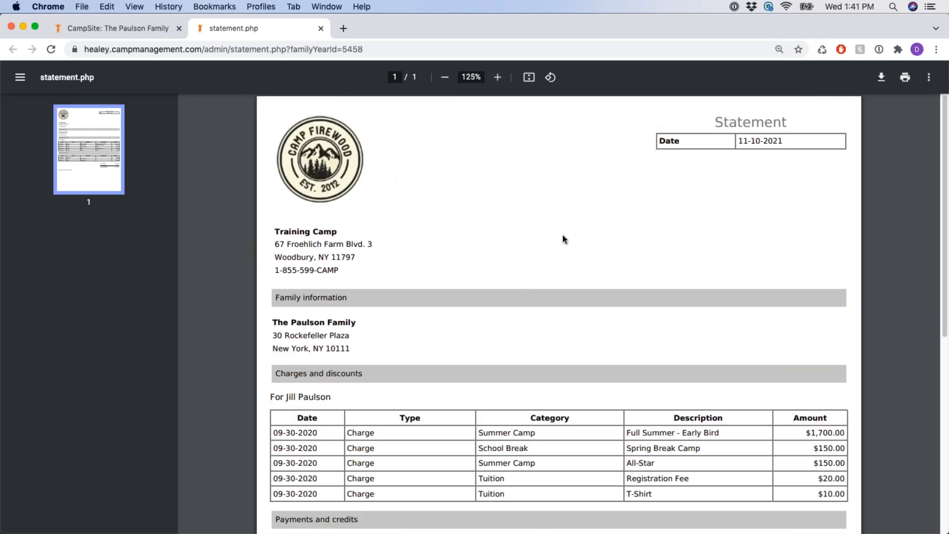
drag(714, 122, 789, 121)
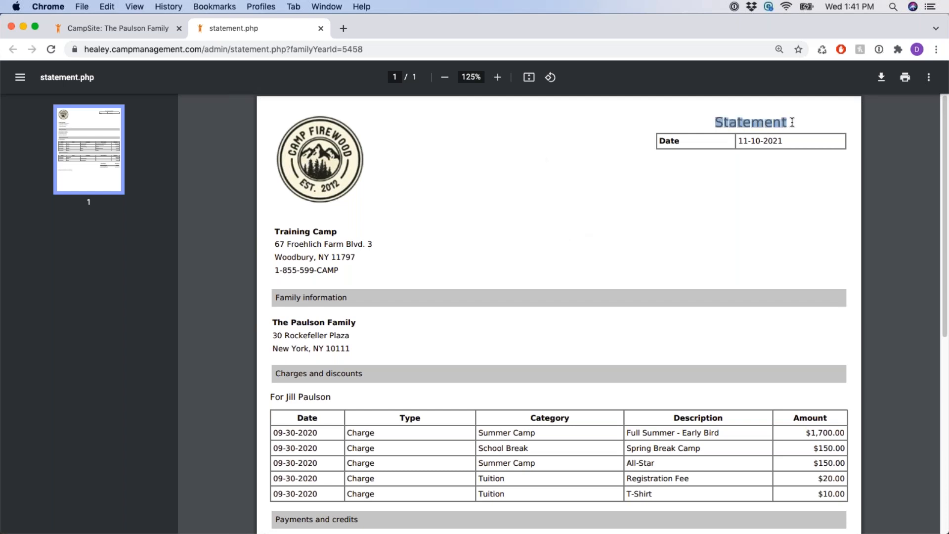
click(705, 187)
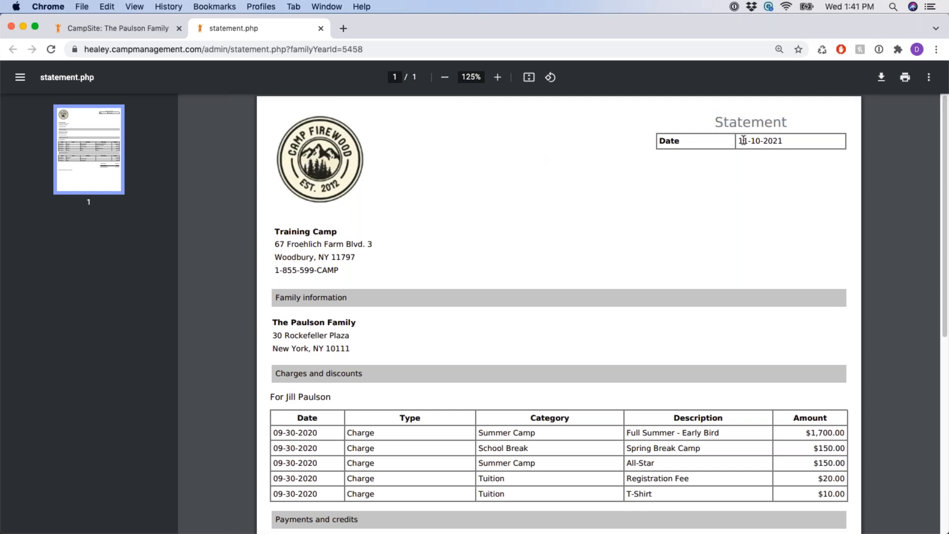
drag(739, 141, 792, 141)
click(789, 177)
drag(276, 229, 340, 272)
click(401, 222)
Note the $1,780.00 balance and Camp Firewood EIN line, then return to the family's tab
scroll(383, 192, down, 3)
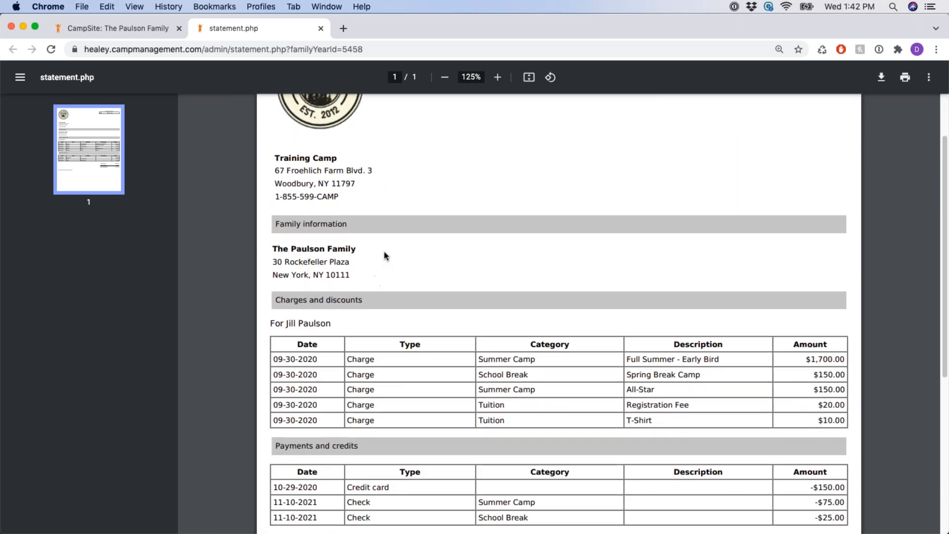
scroll(386, 241, down, 3)
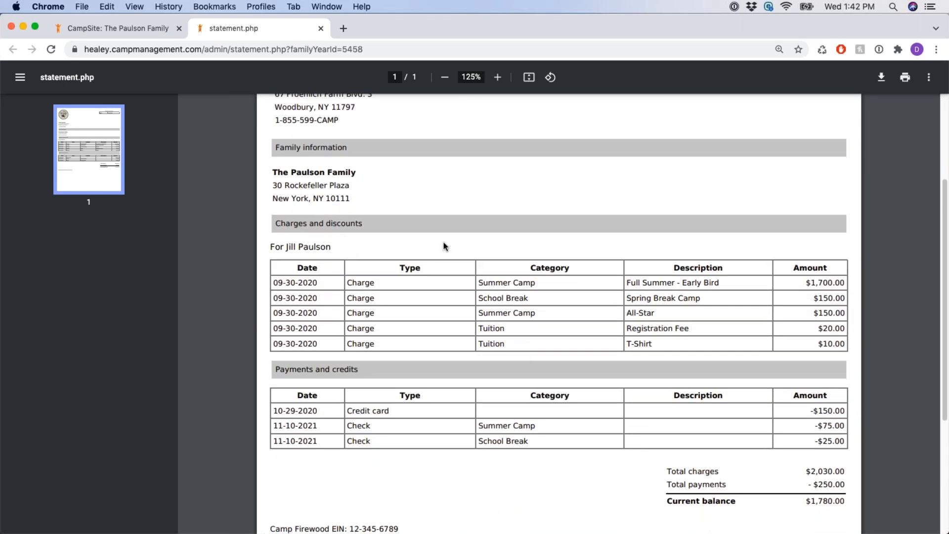
scroll(444, 246, down, 7)
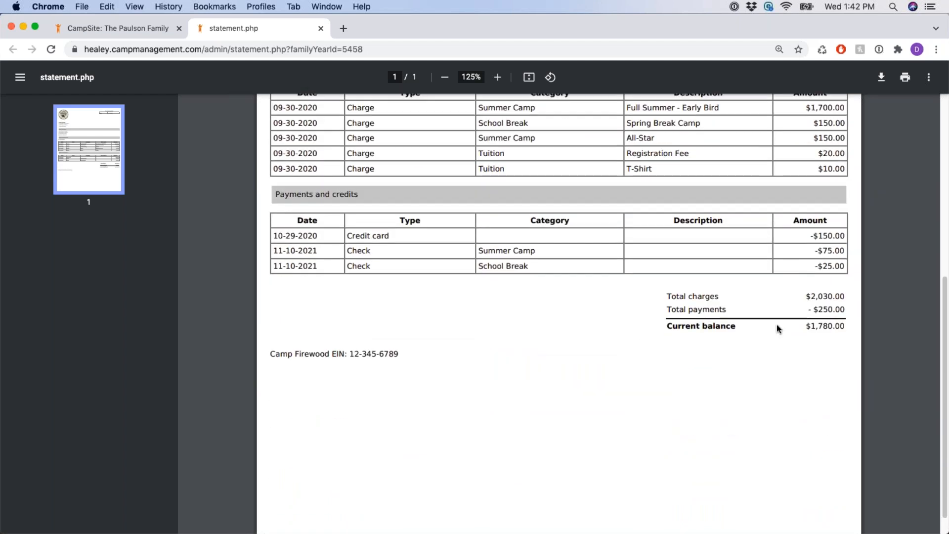
double_click(825, 327)
click(735, 344)
drag(280, 355, 459, 358)
click(482, 361)
scroll(611, 330, down, 1)
scroll(601, 350, up, 10)
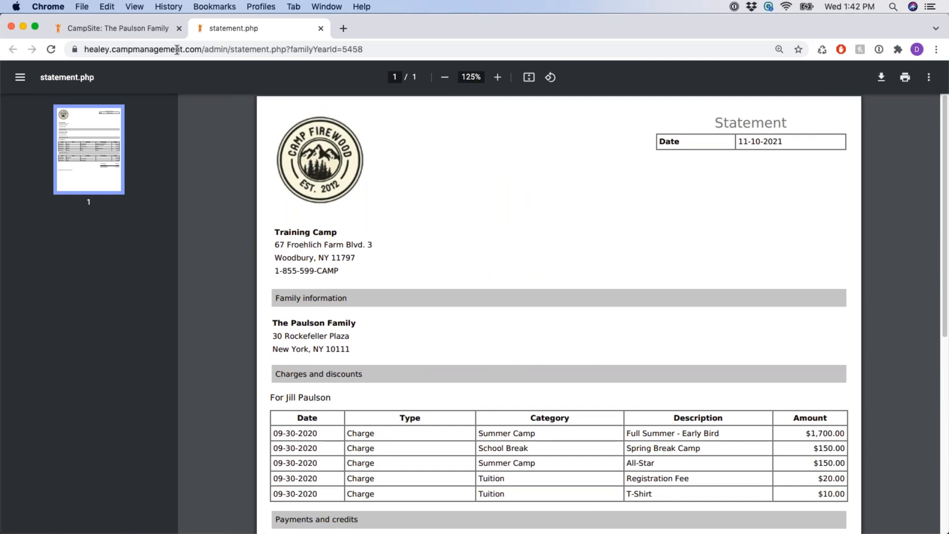
click(138, 27)
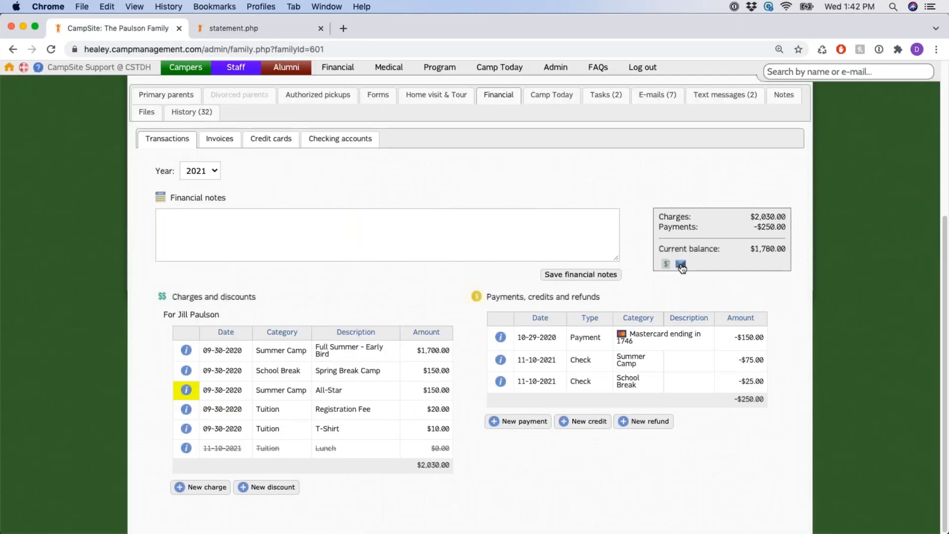
click(682, 266)
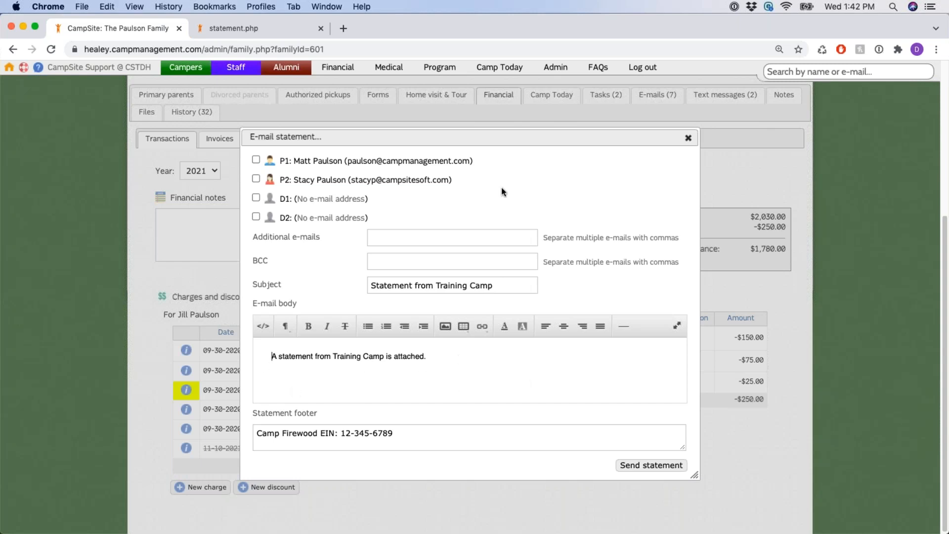
click(688, 139)
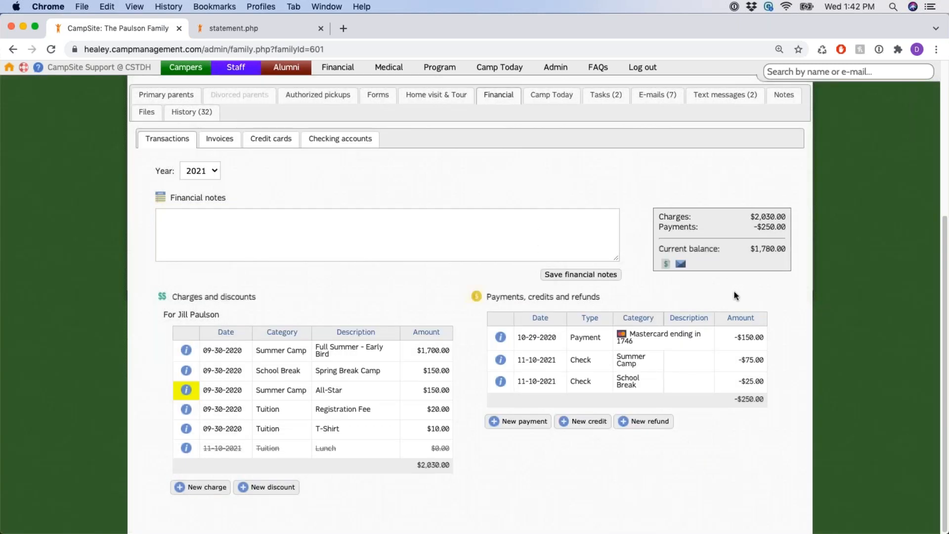
scroll(729, 292, up, 1)
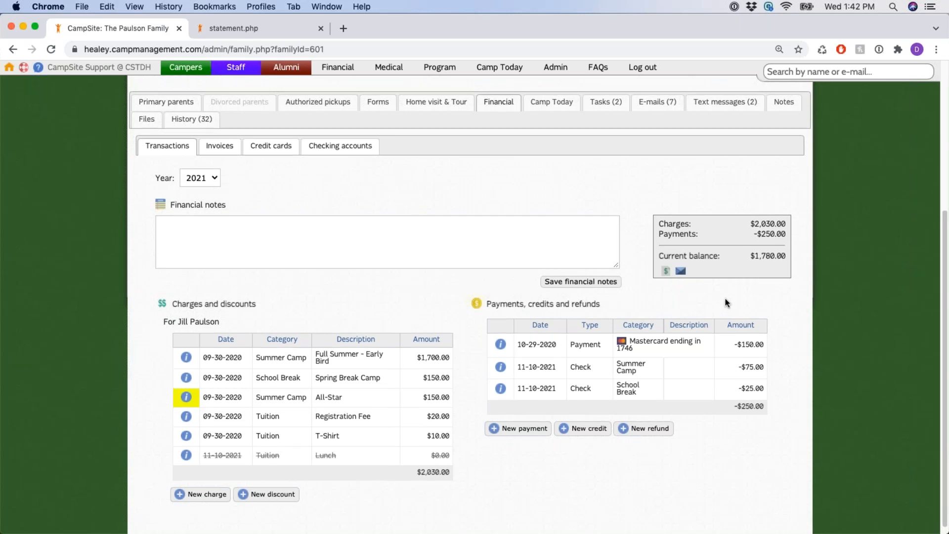
scroll(720, 295, up, 5)
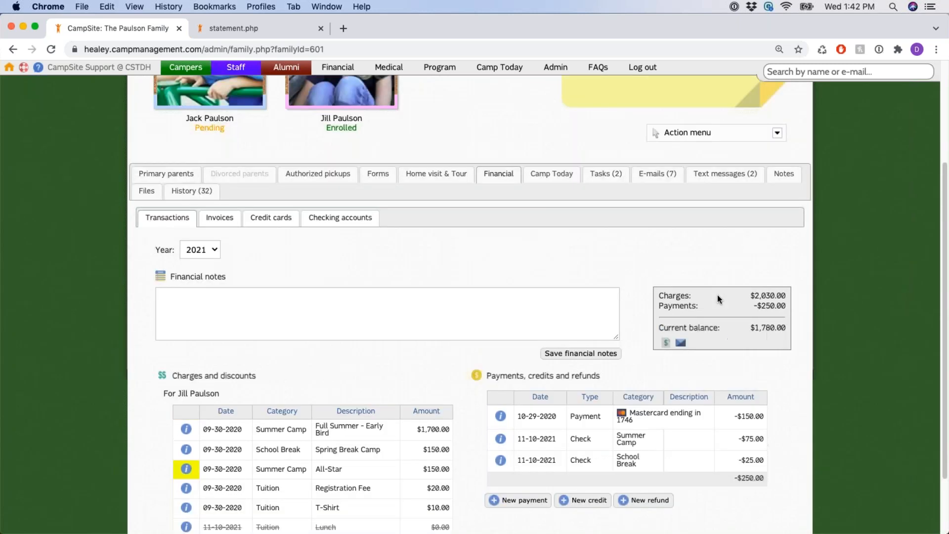
Start an e-mail to the family from the Action menu, leaving Attach statement at No
scroll(742, 291, up, 4)
click(777, 281)
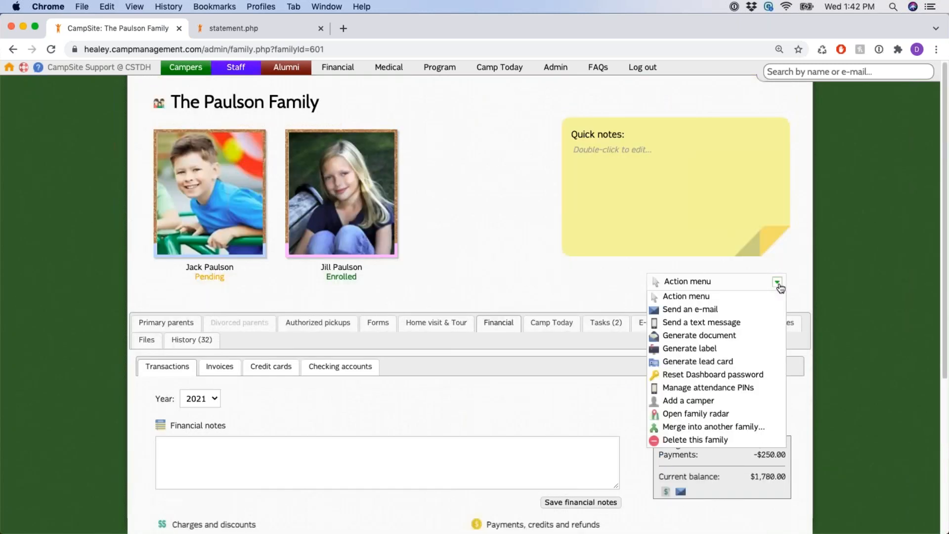
click(753, 312)
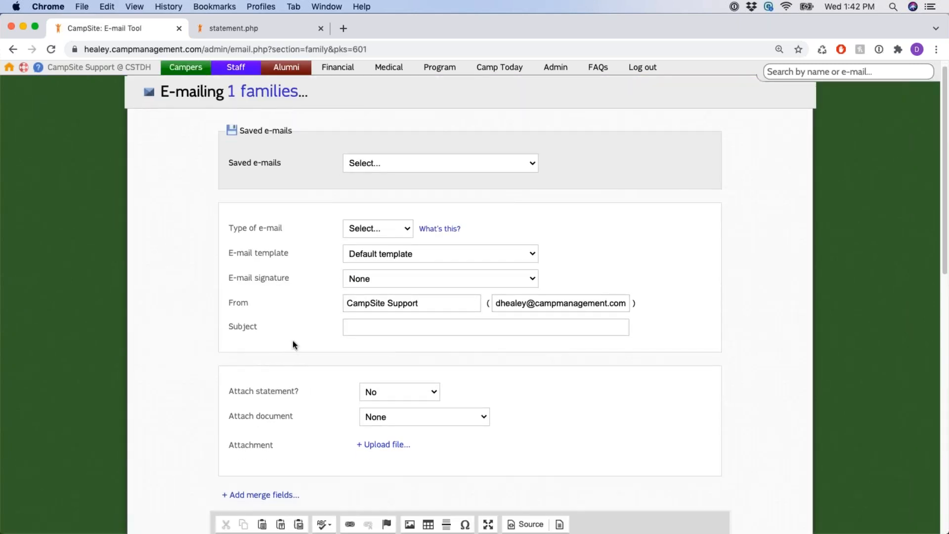
drag(229, 163, 313, 167)
scroll(314, 296, down, 3)
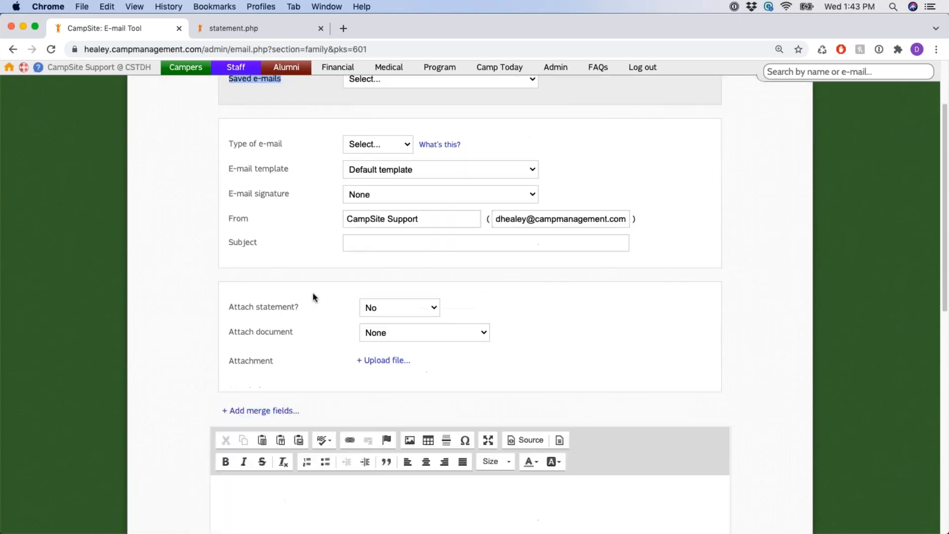
drag(229, 244, 300, 248)
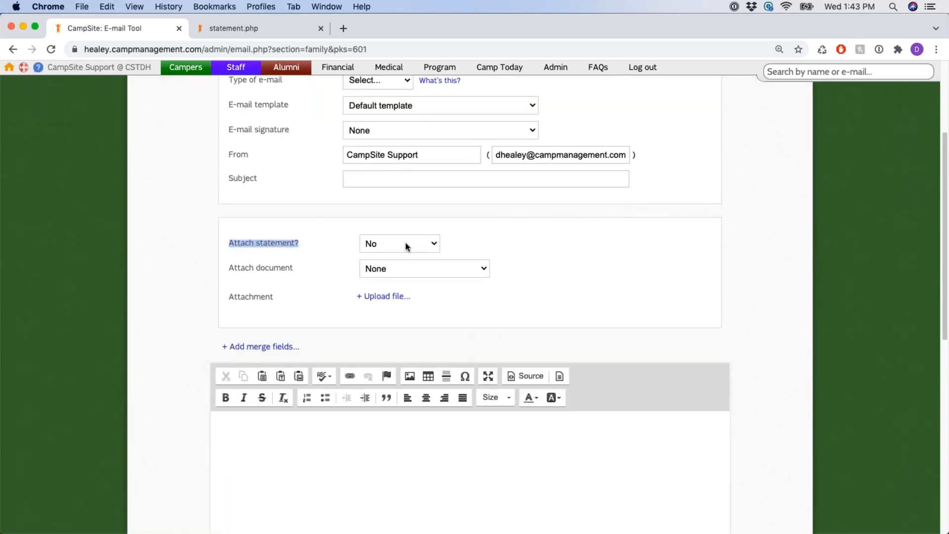
click(405, 243)
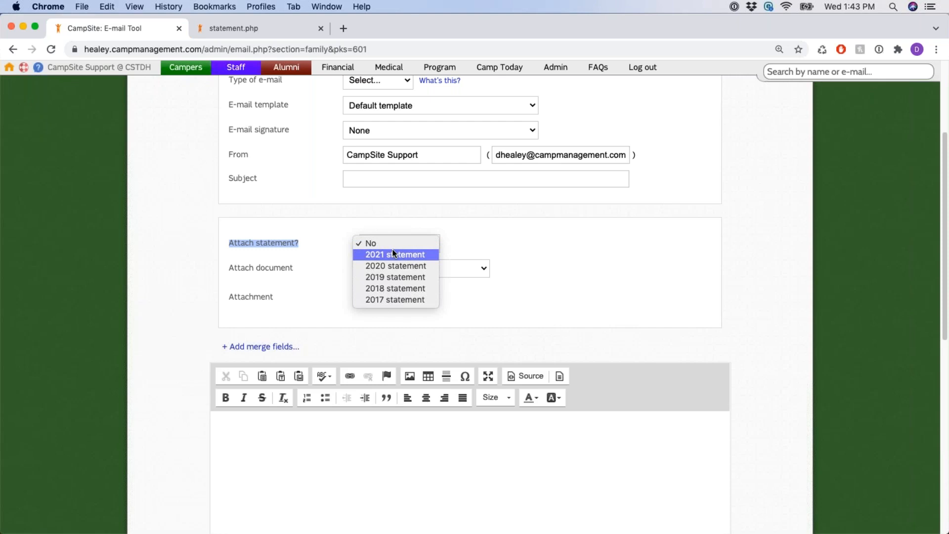
click(445, 253)
Open The Paulson Family record in a new tab
scroll(460, 247, up, 5)
scroll(441, 304, down, 15)
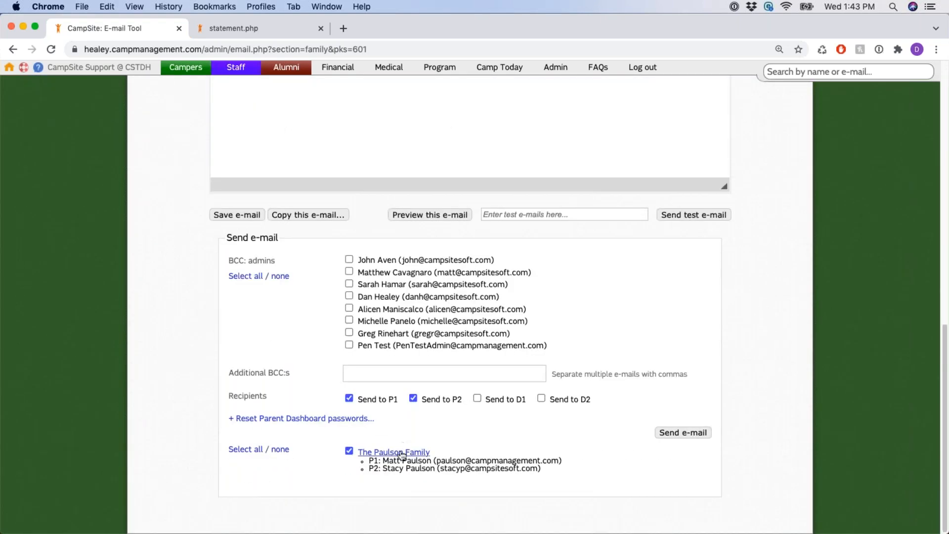
click(401, 453)
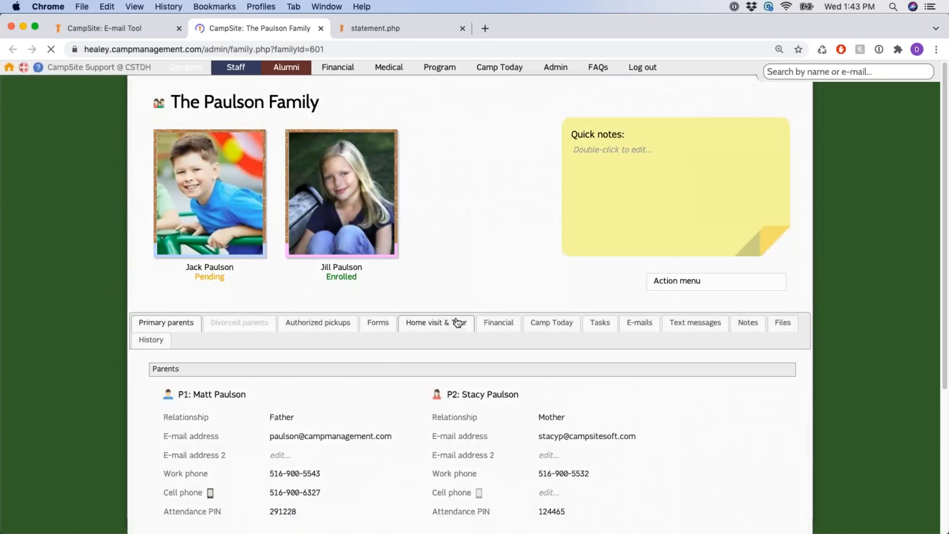
Show the Financial tab's Transactions panel for the family
click(500, 323)
scroll(536, 351, down, 5)
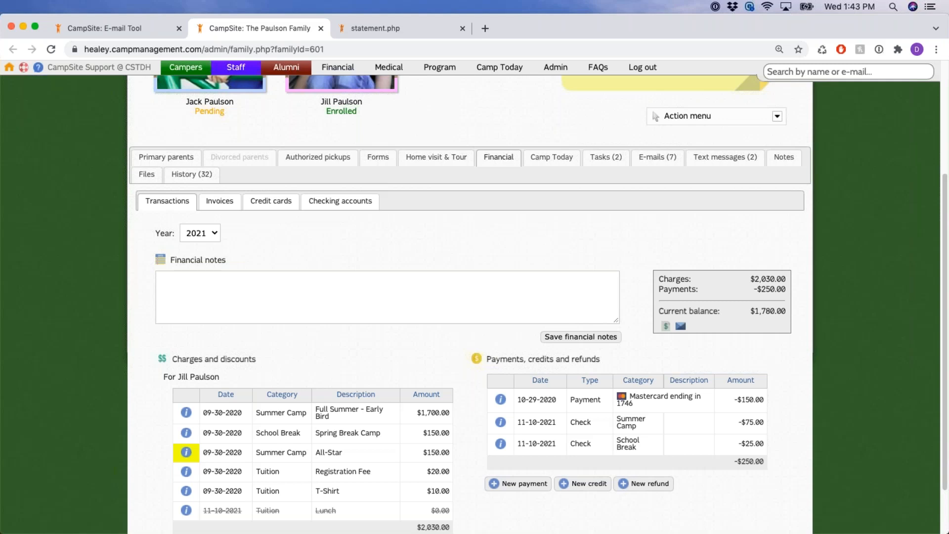
Open the Invoices sub-tab and review the year and the add payment schedule option
click(219, 202)
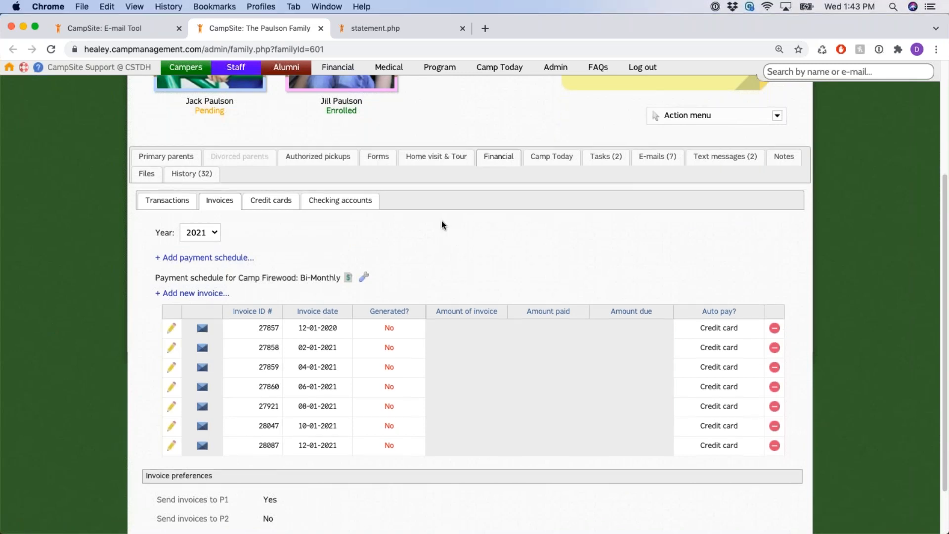
scroll(441, 220, down, 1)
drag(157, 229, 216, 237)
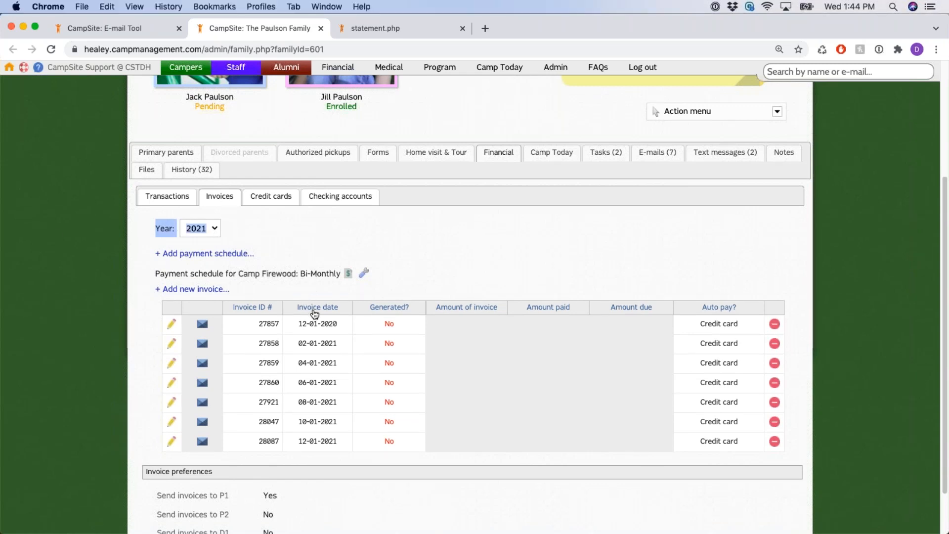
click(285, 274)
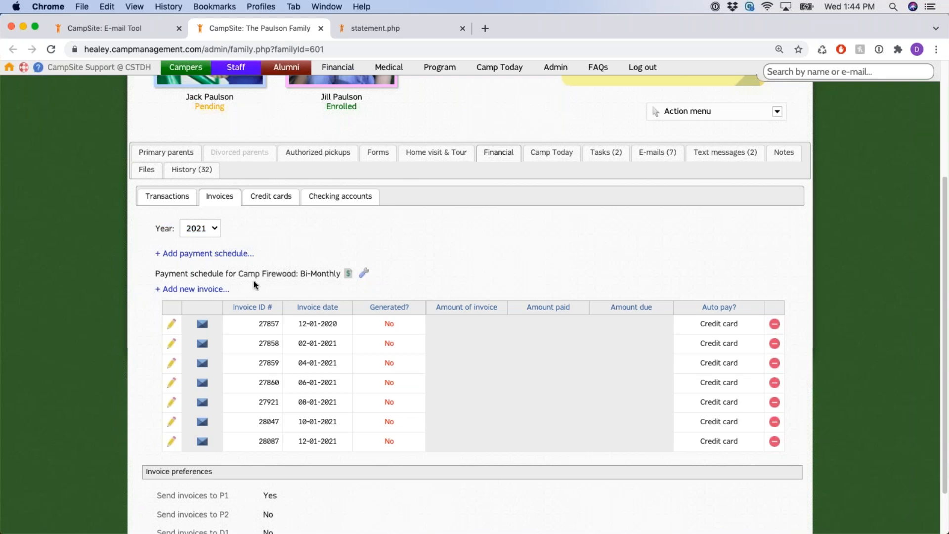
drag(150, 257, 251, 258)
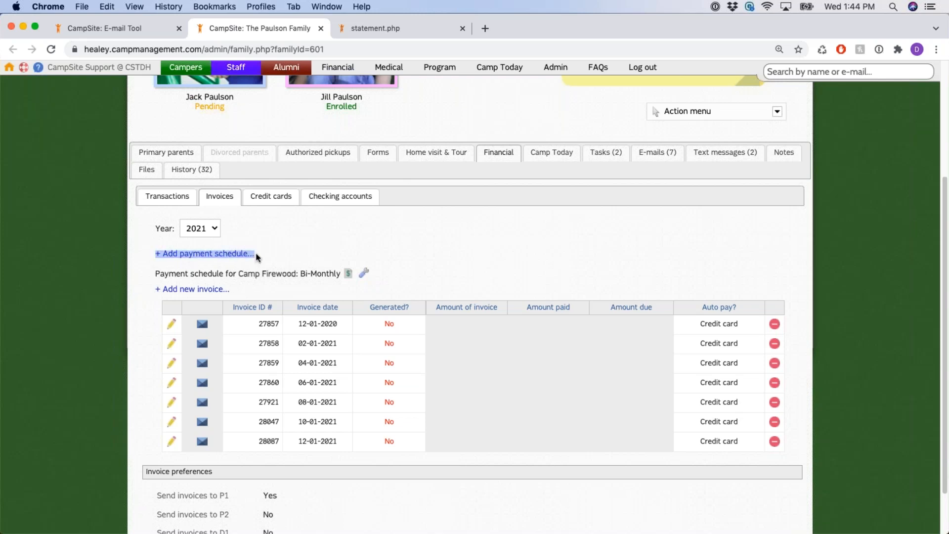
click(297, 253)
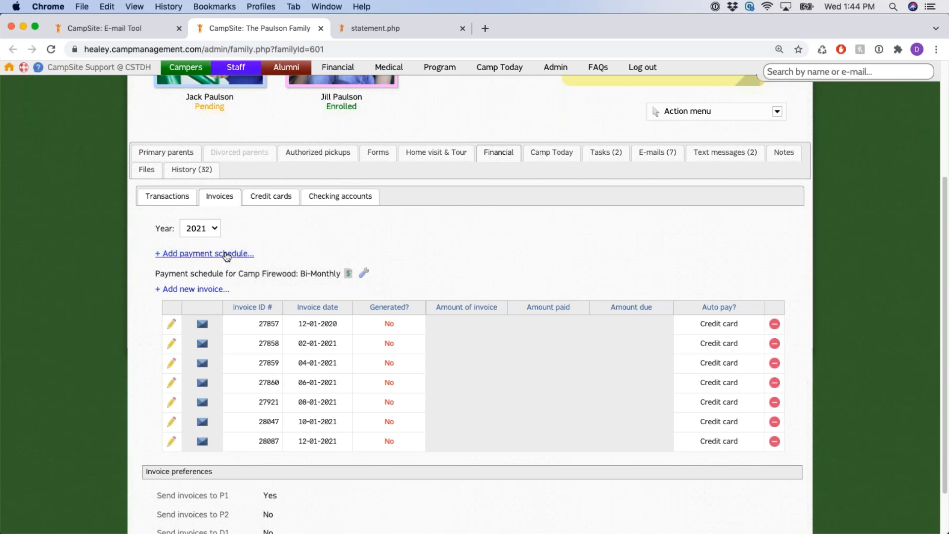
click(226, 254)
click(530, 282)
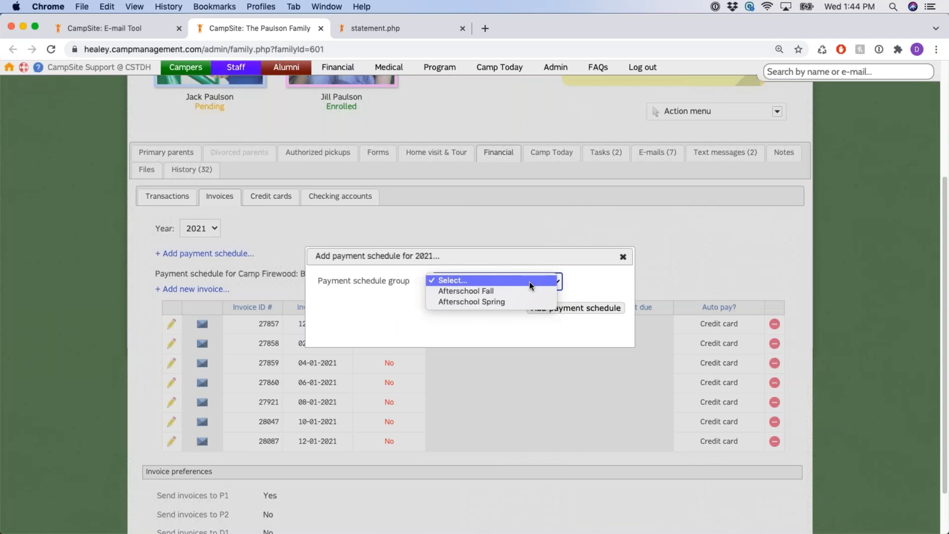
click(527, 290)
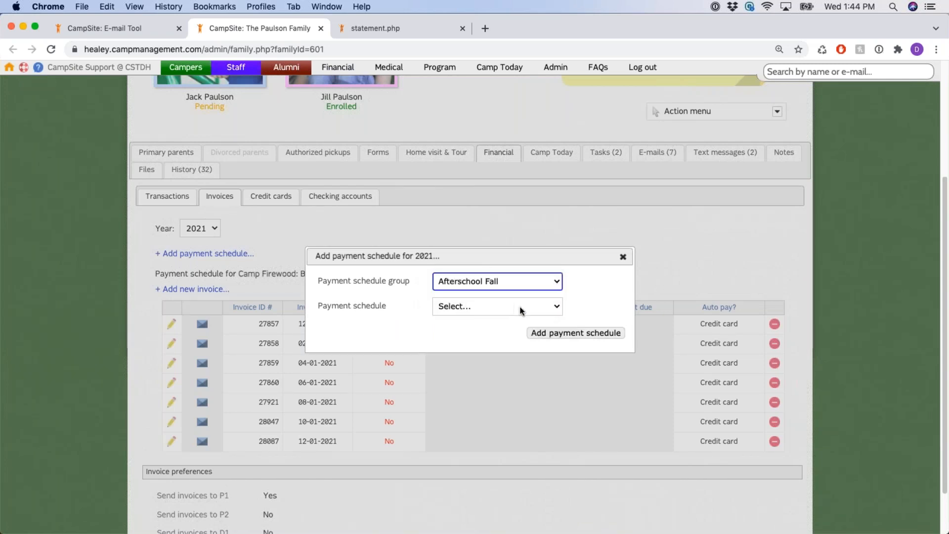
click(520, 310)
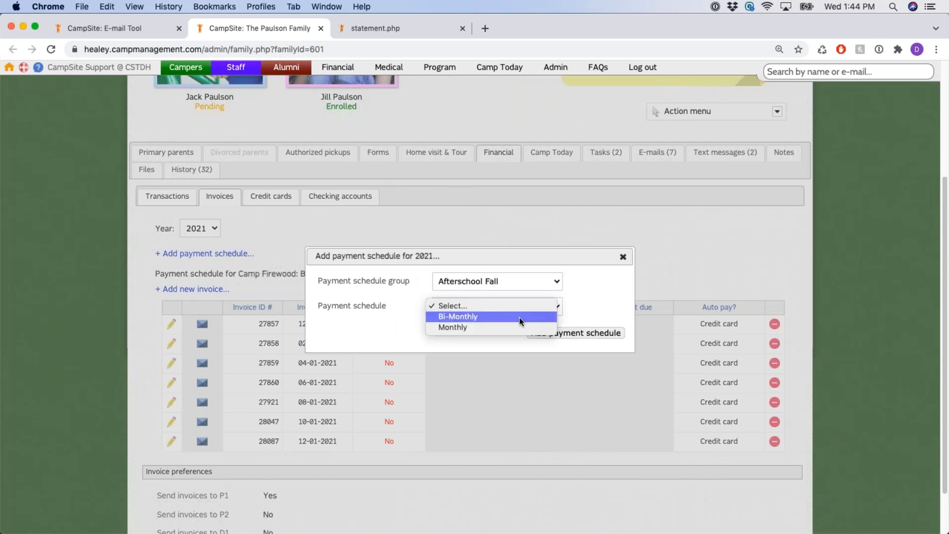
click(608, 288)
click(623, 257)
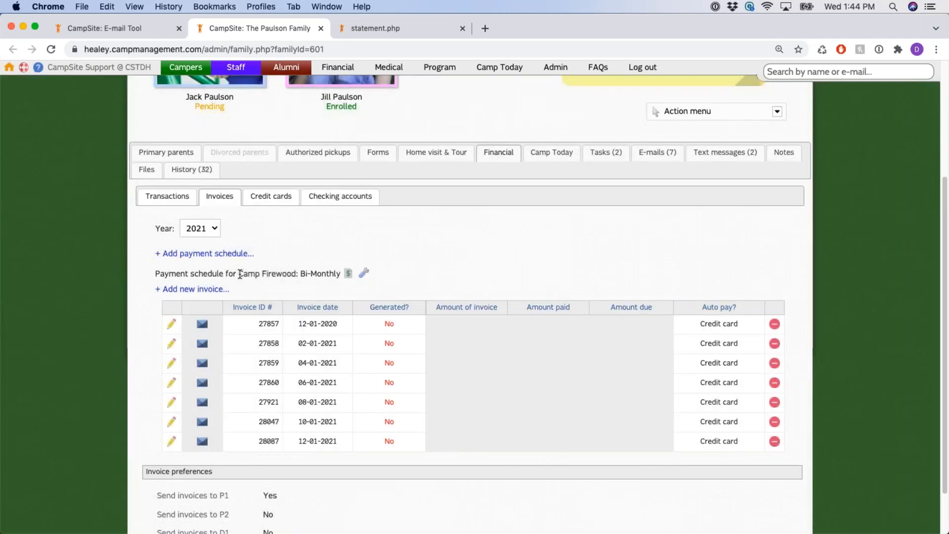
drag(239, 273, 322, 278)
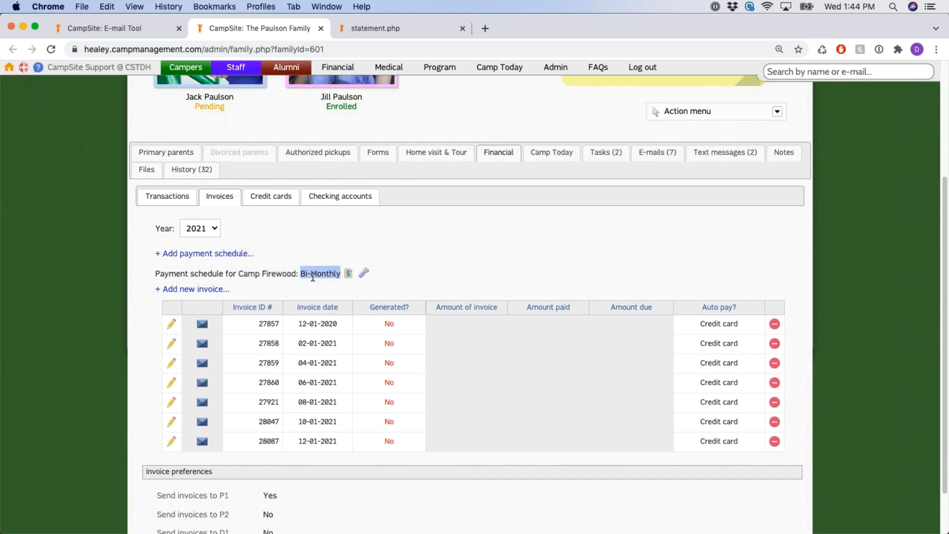
click(216, 261)
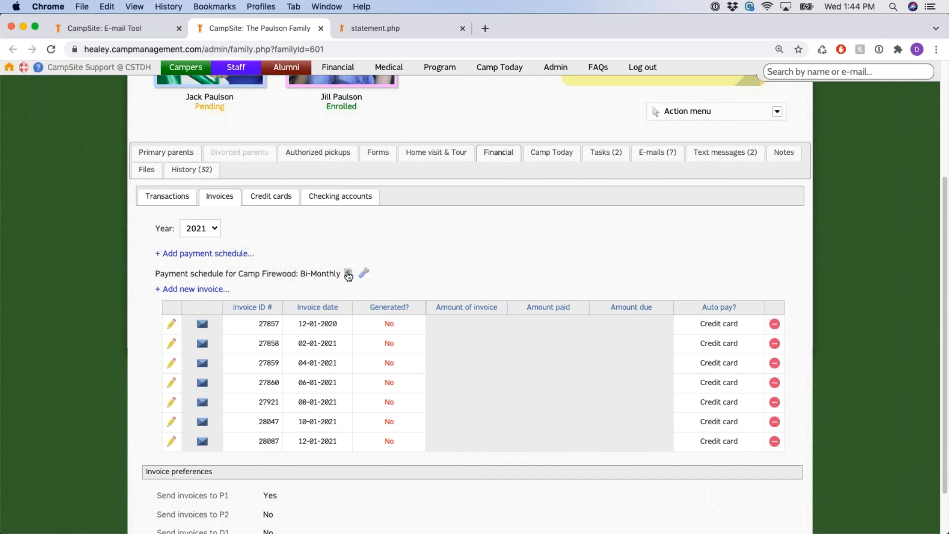
Open the Camp Firewood schedule statement, zoom it to 125%, and find its $1,630.00 balance
click(348, 275)
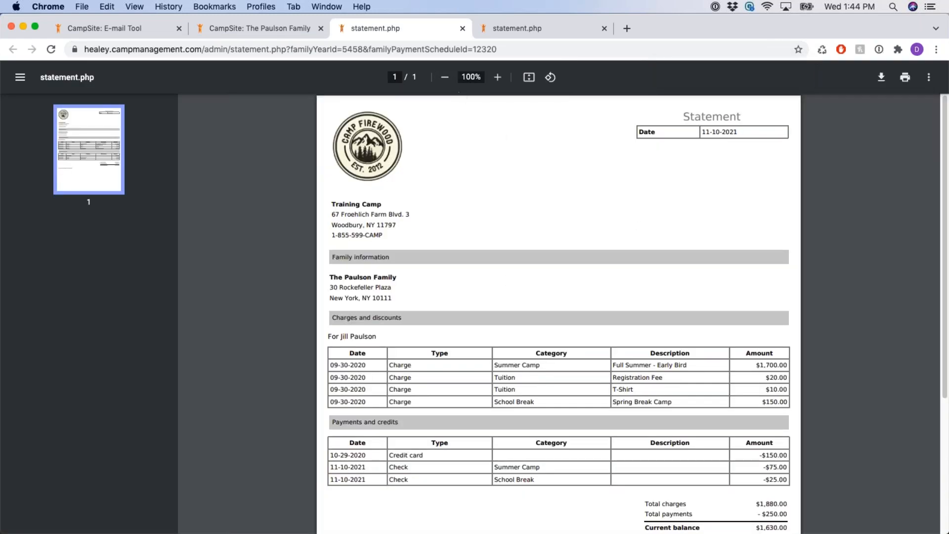
click(497, 77)
click(497, 77)
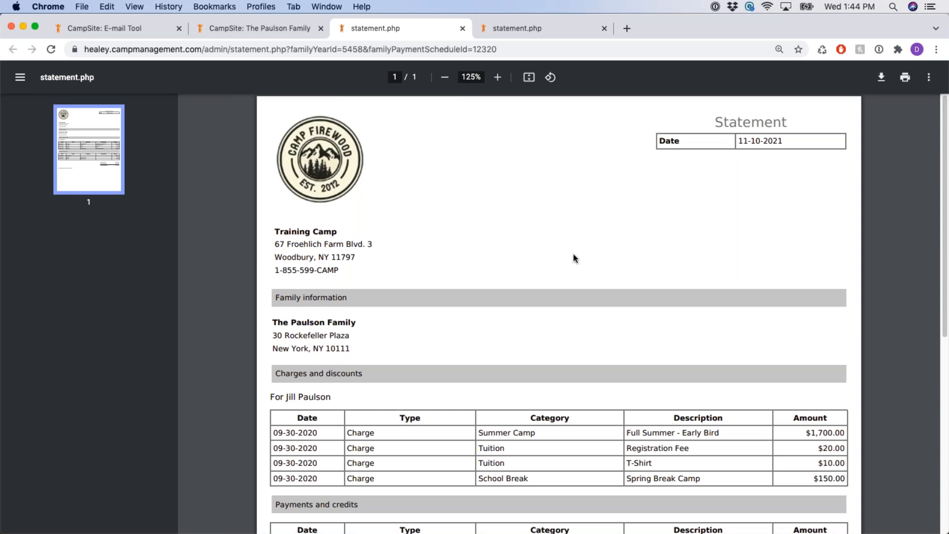
scroll(569, 262, down, 2)
scroll(612, 282, down, 4)
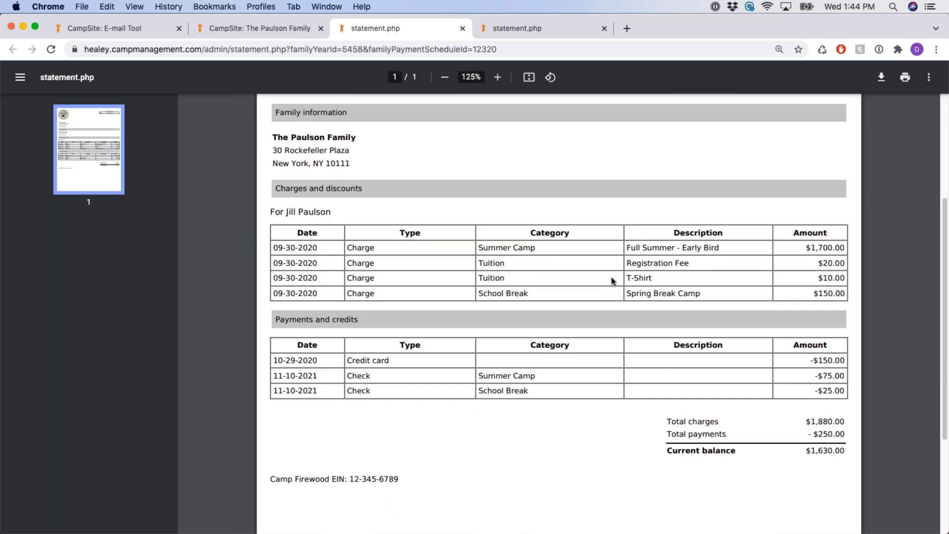
drag(807, 451, 839, 450)
Compare it with the other statement's $1,780.00 balance, recheck $1,630.00, and return to the invoices
click(525, 30)
scroll(613, 292, down, 7)
drag(806, 388, 846, 389)
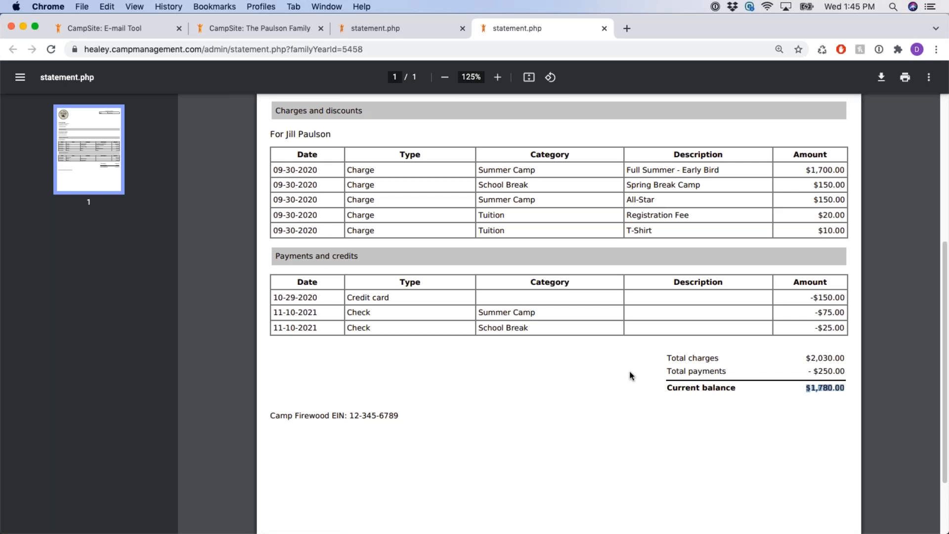
scroll(628, 366, up, 2)
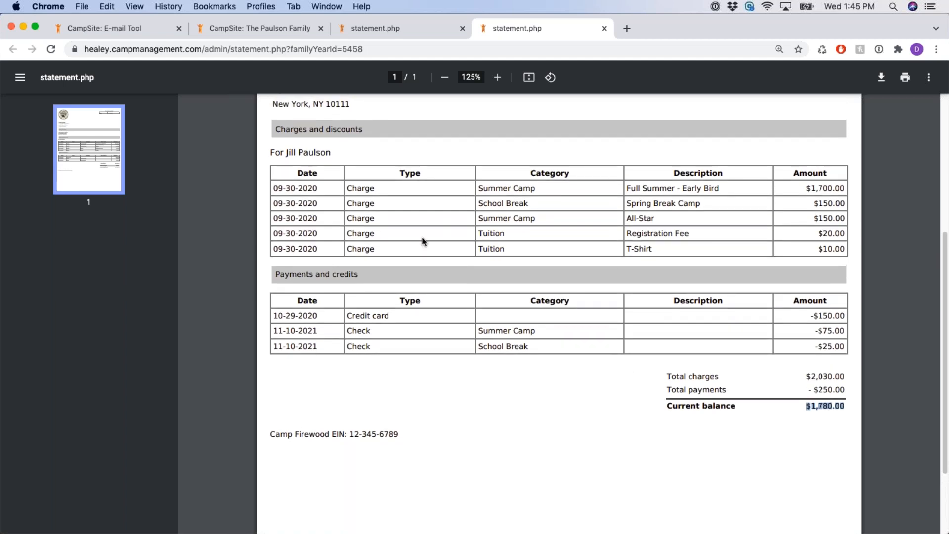
click(422, 31)
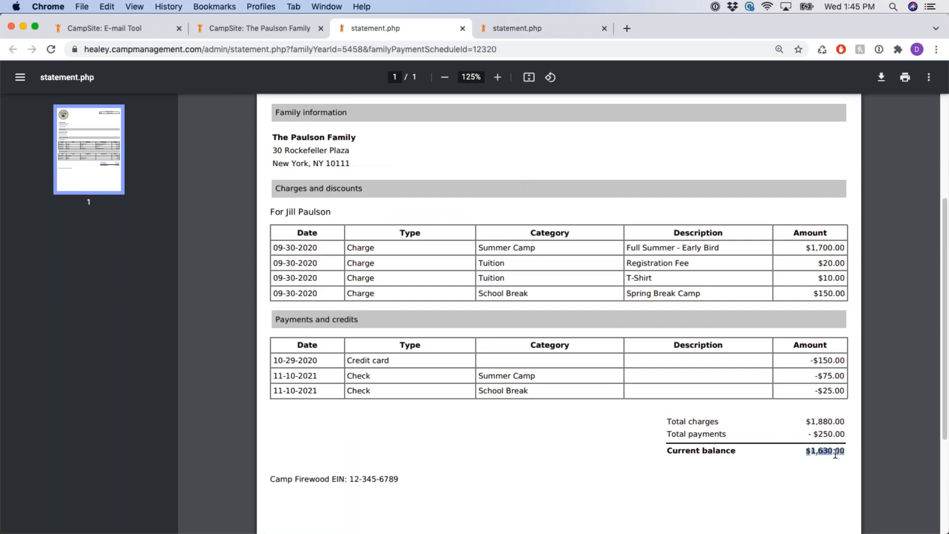
drag(800, 455, 799, 455)
click(799, 454)
click(272, 31)
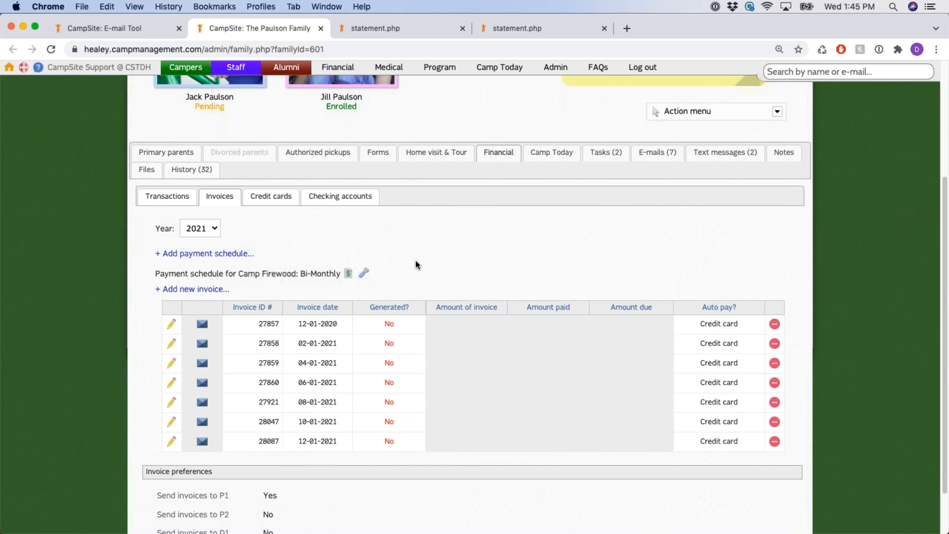
click(365, 277)
click(549, 311)
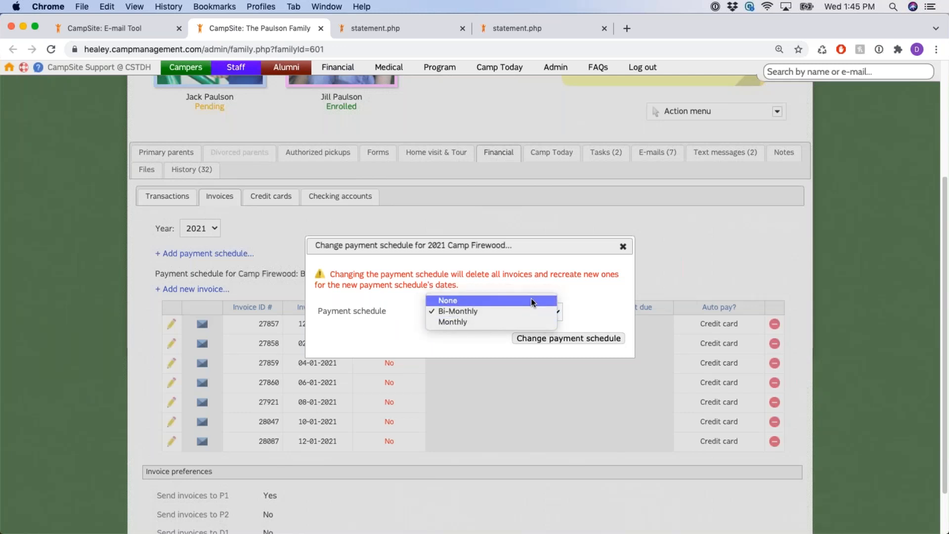
click(616, 301)
click(623, 246)
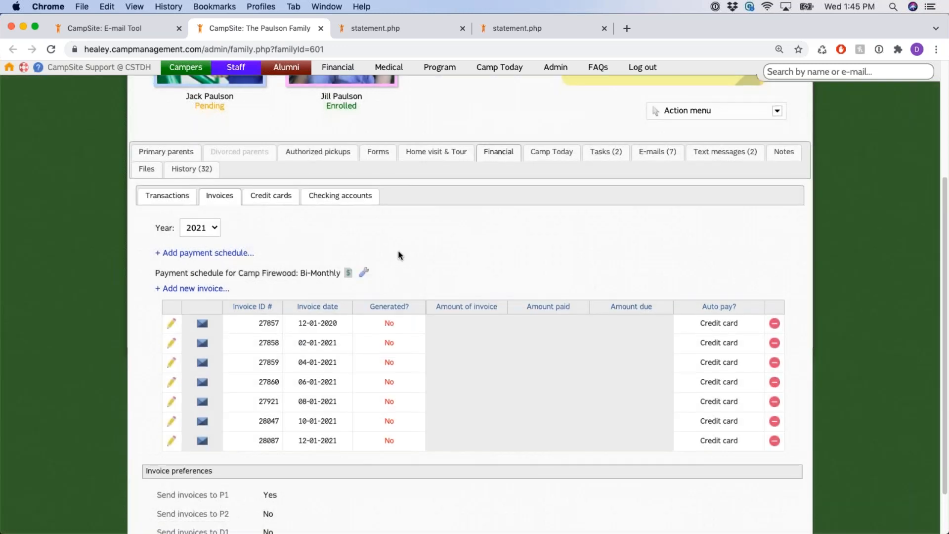
scroll(399, 252, down, 2)
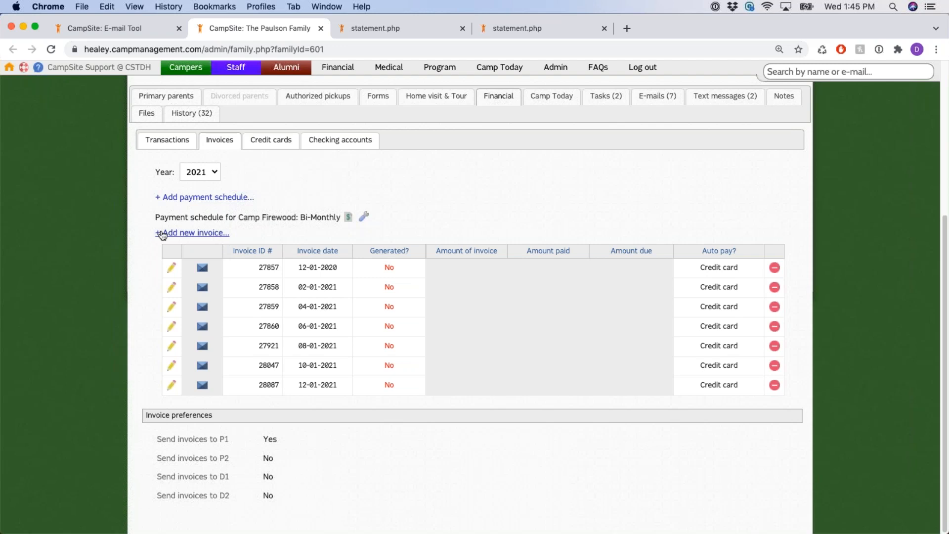
Point out the '+ Add new invoice' option for the 2021 Camp Firewood invoices
drag(153, 233, 232, 234)
click(255, 234)
drag(155, 232, 239, 236)
click(277, 238)
scroll(425, 208, up, 5)
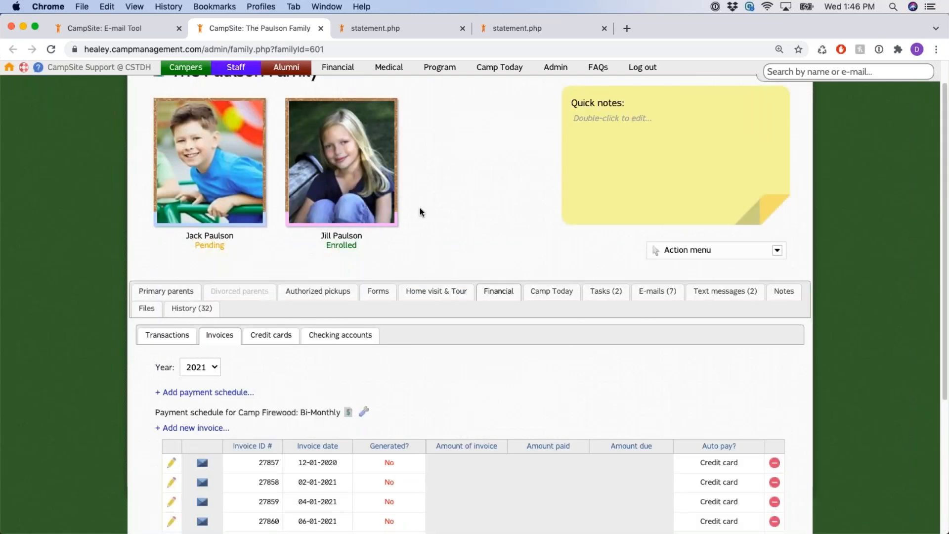
scroll(447, 302, down, 5)
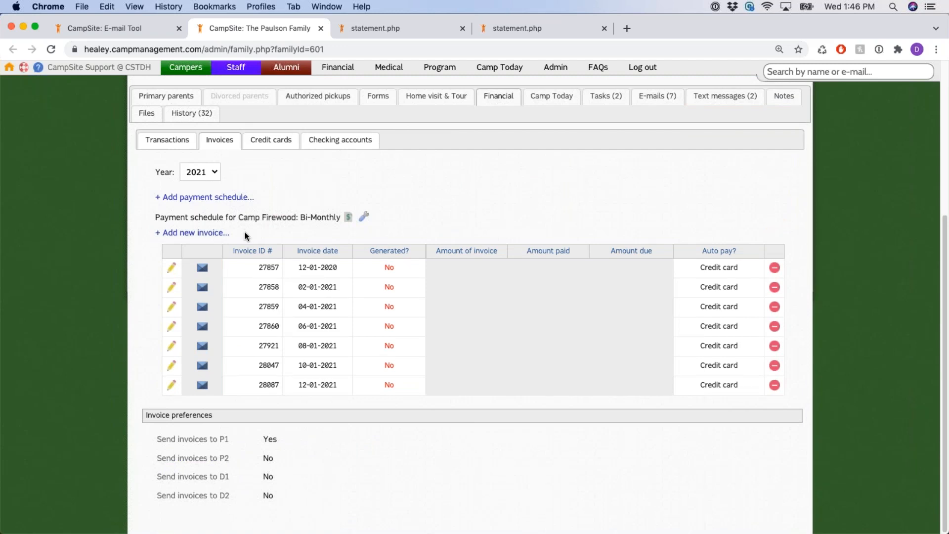
Add a new Camp Firewood invoice dated 11-15-2021 and check its date in the list
click(202, 236)
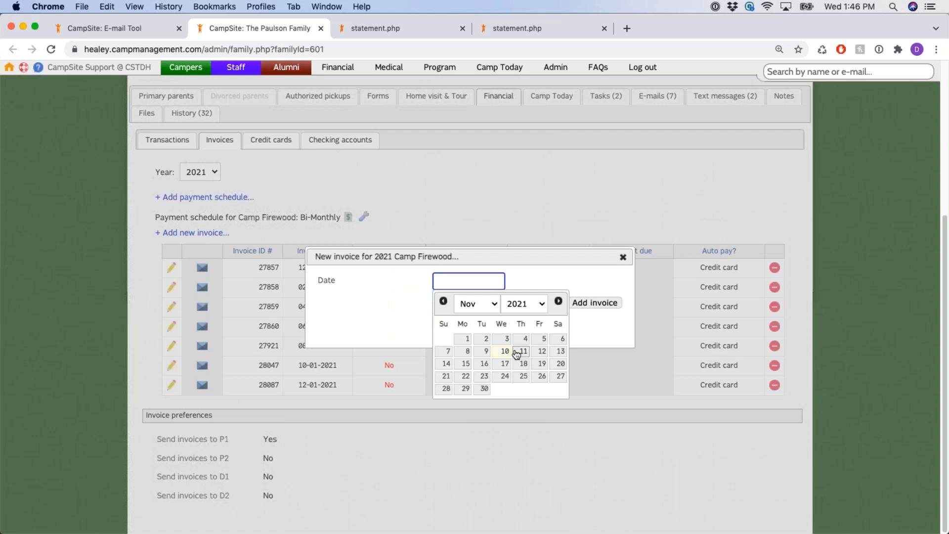
click(463, 364)
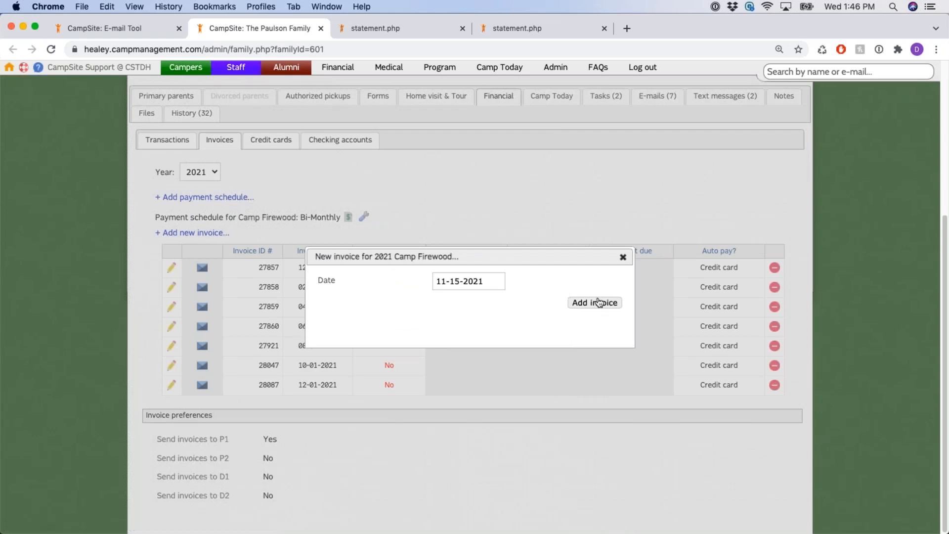
click(601, 303)
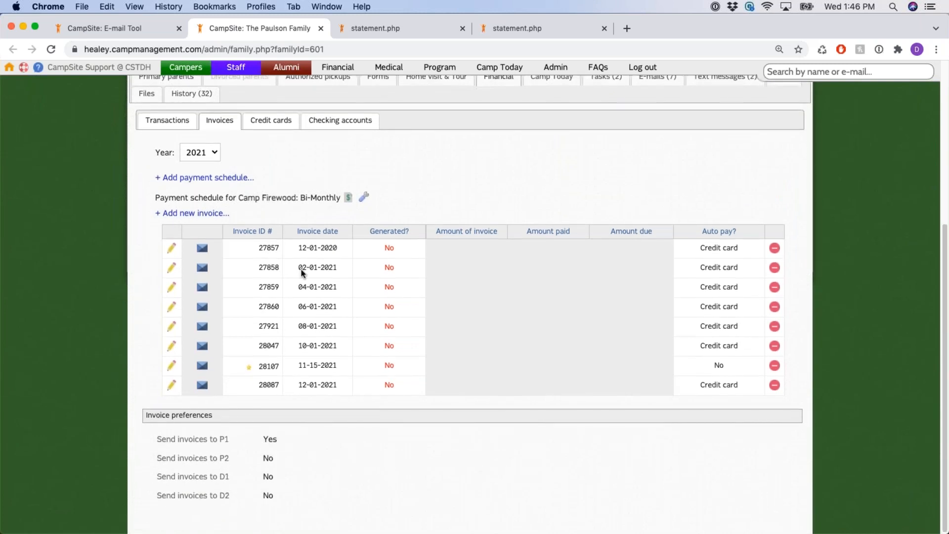
double_click(322, 365)
mouse_move(249, 371)
click(316, 263)
scroll(316, 263, up, 1)
View the 12-01-2020 invoice's edit form without changes, then open its generate-and-send form
scroll(318, 374, up, 2)
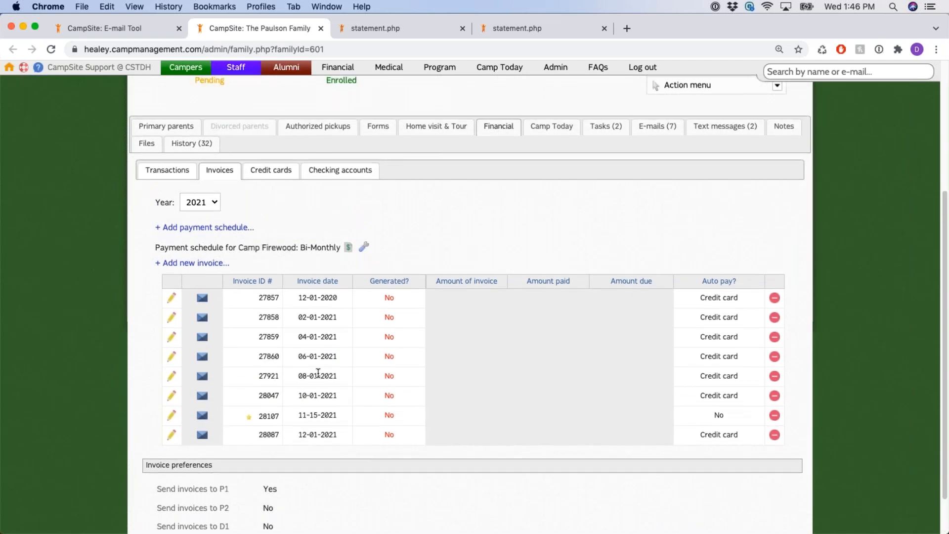
click(170, 300)
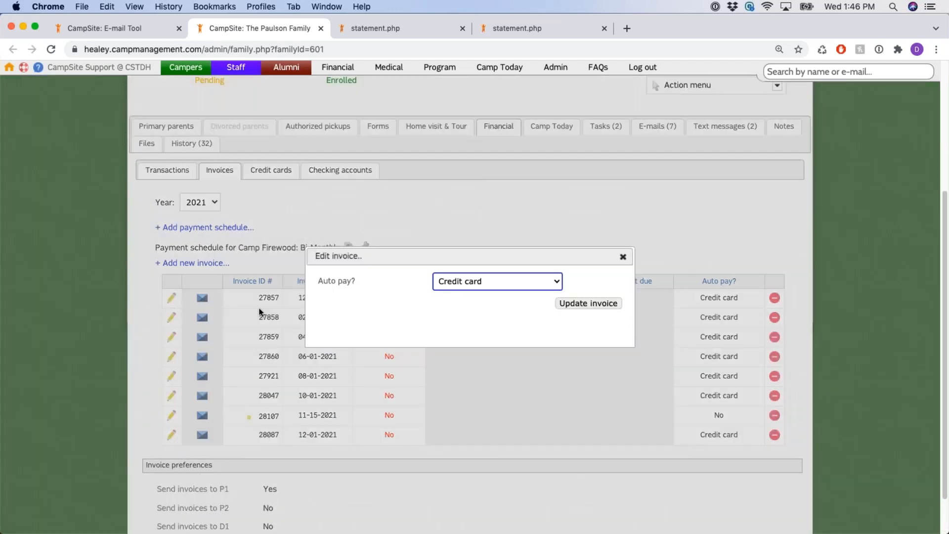
click(622, 257)
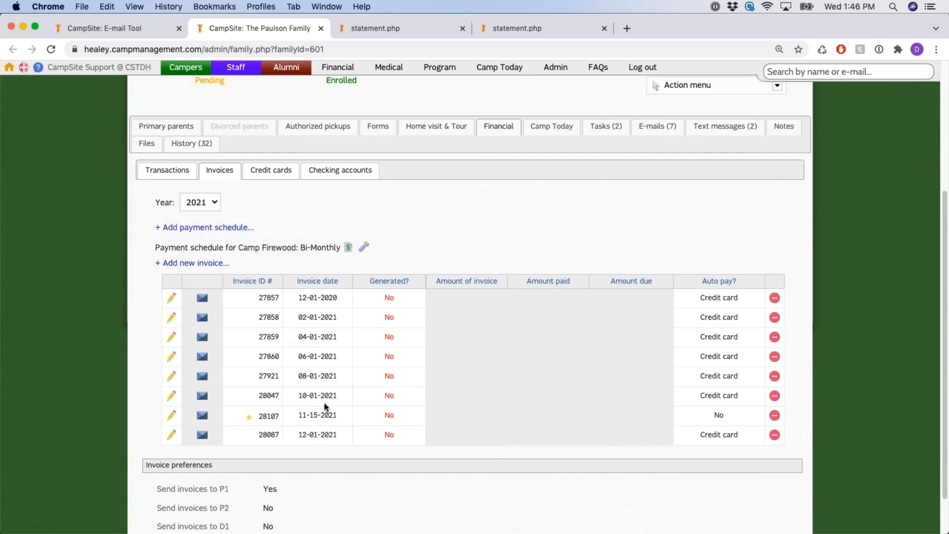
click(202, 300)
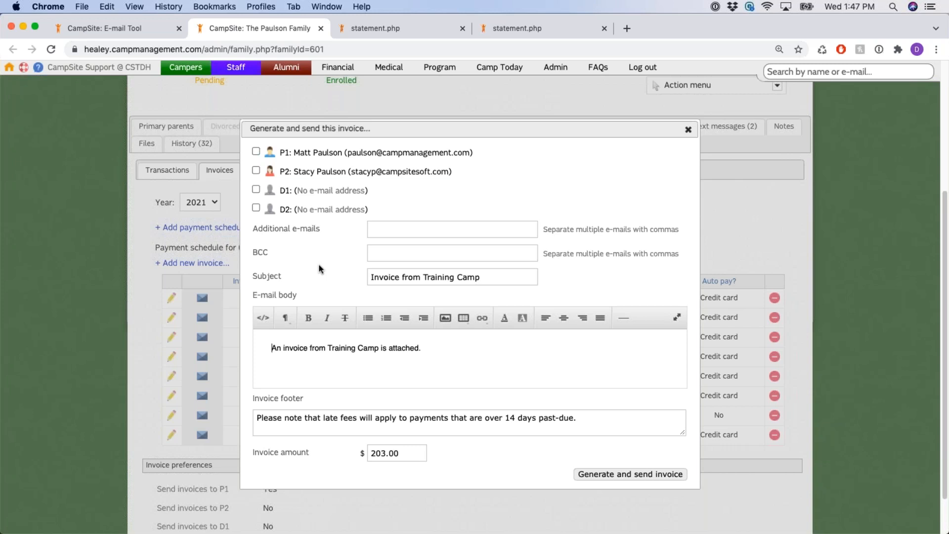
Review the 203.00 invoice amount in the send form, then close the form
scroll(316, 264, down, 2)
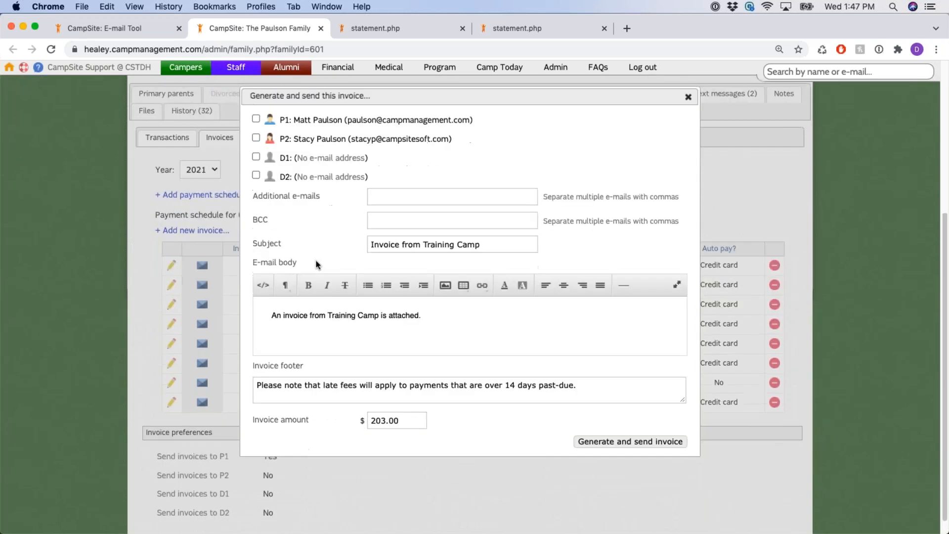
drag(254, 422, 359, 426)
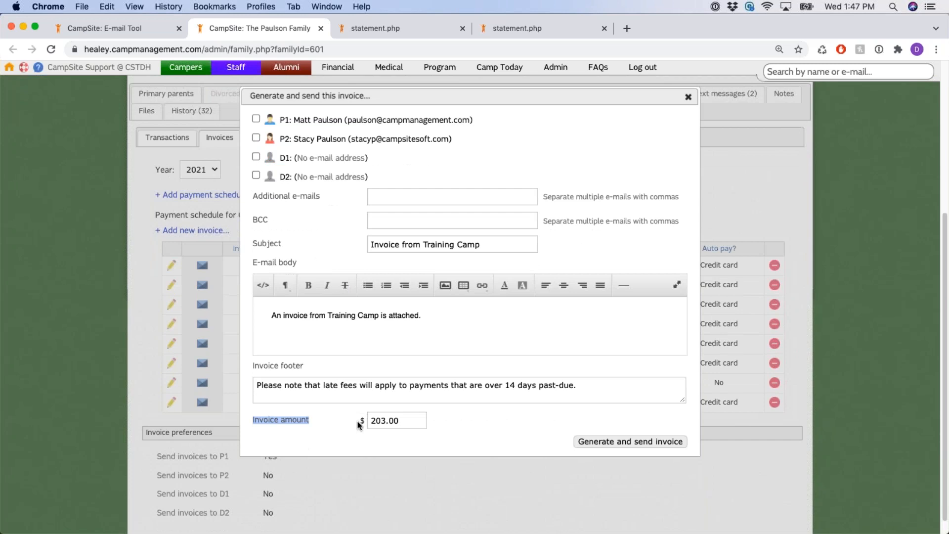
double_click(391, 420)
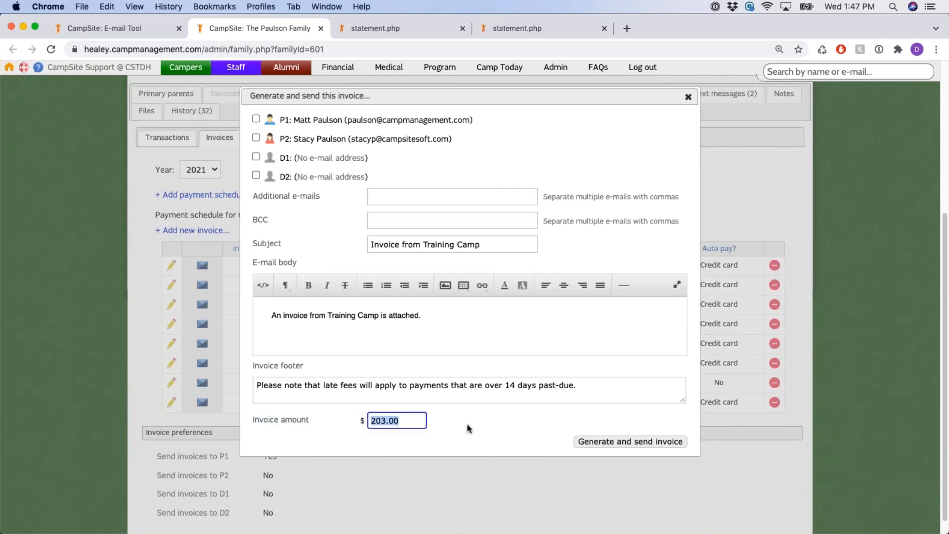
click(469, 424)
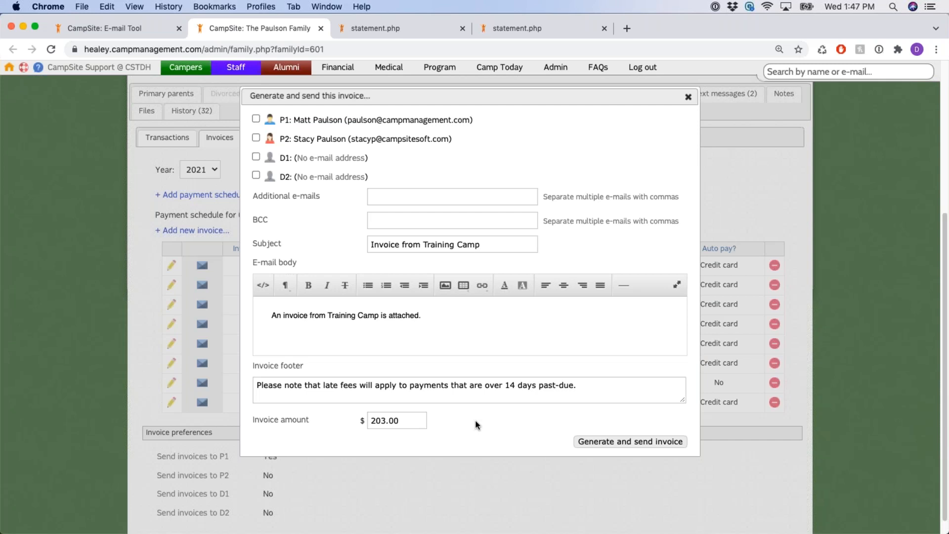
scroll(547, 384, up, 2)
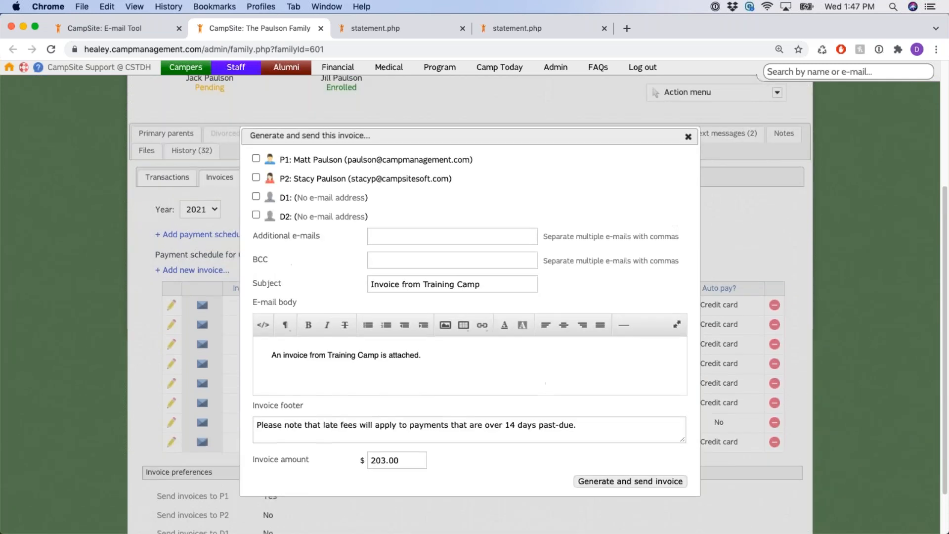
click(688, 136)
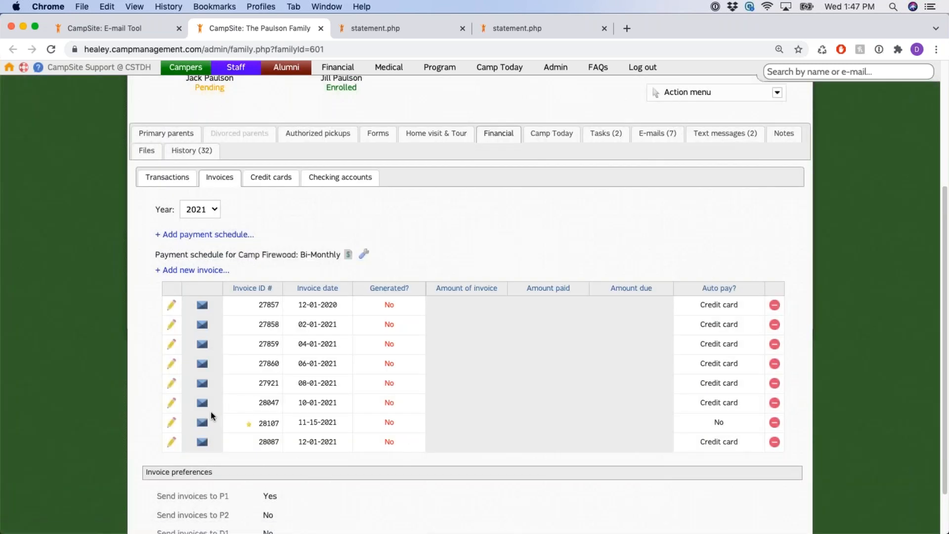
Generate and send the 11-15-2021 invoice to P2; verify generated 11-10-2021, $203.00, $0.00 paid
click(203, 425)
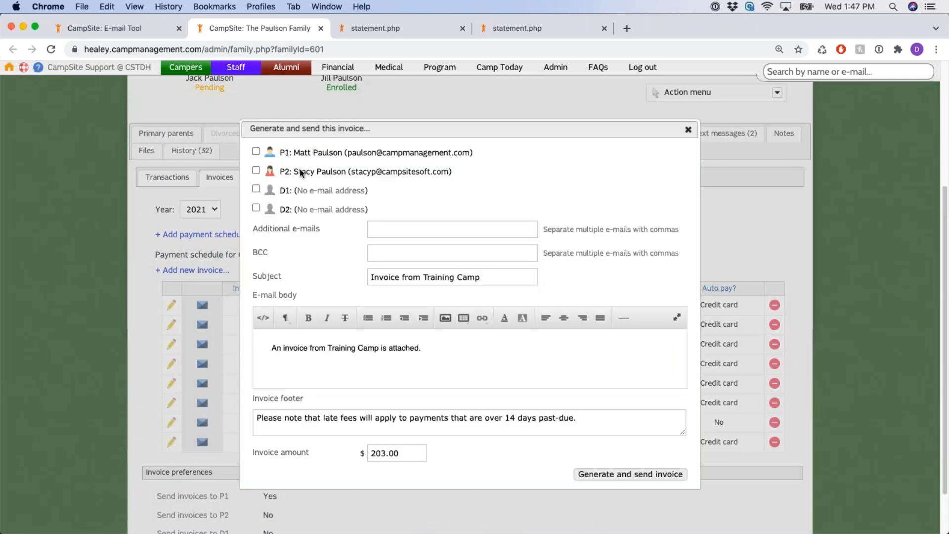
click(257, 170)
click(657, 481)
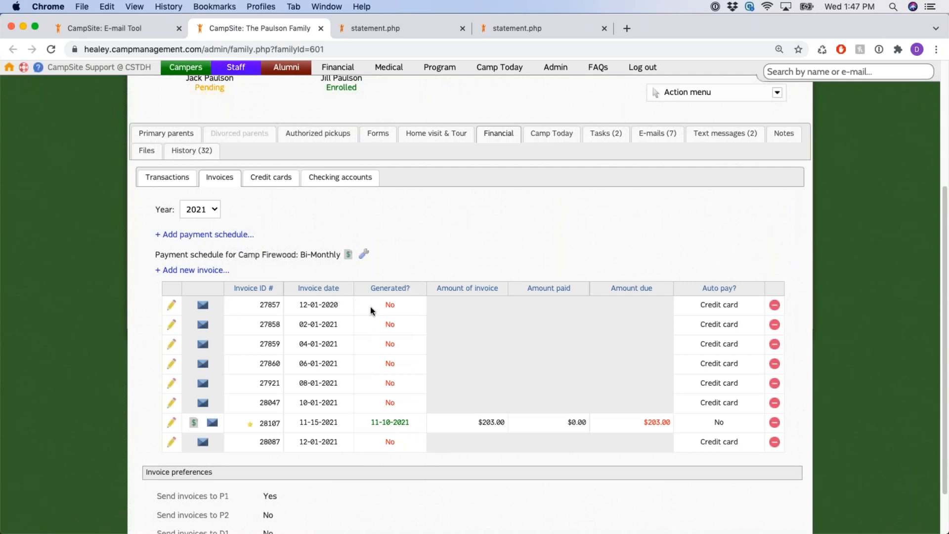
drag(365, 292, 418, 293)
drag(366, 420, 420, 421)
triple_click(490, 420)
drag(559, 421, 672, 424)
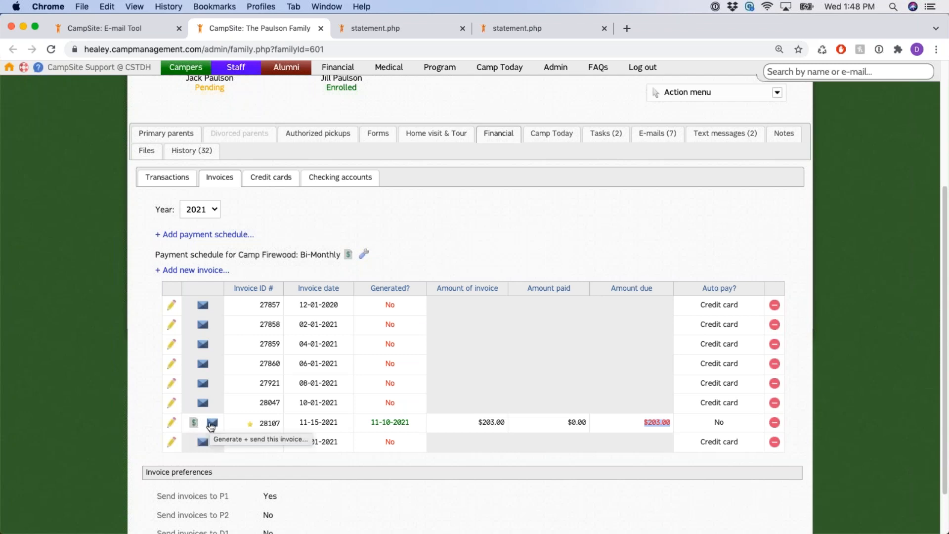
Open the 11-15-2021 invoice PDF at 125% and check its heading, date and invoice number
click(194, 423)
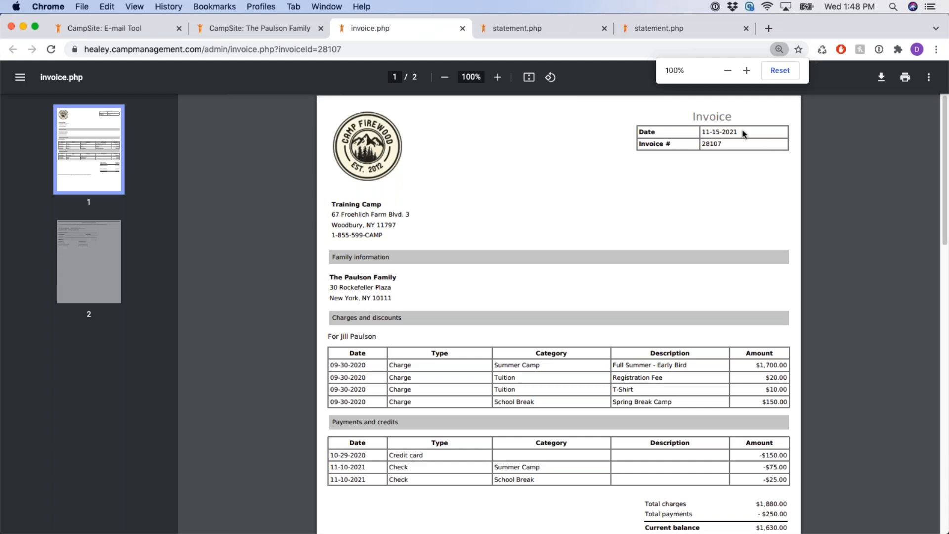
click(499, 81)
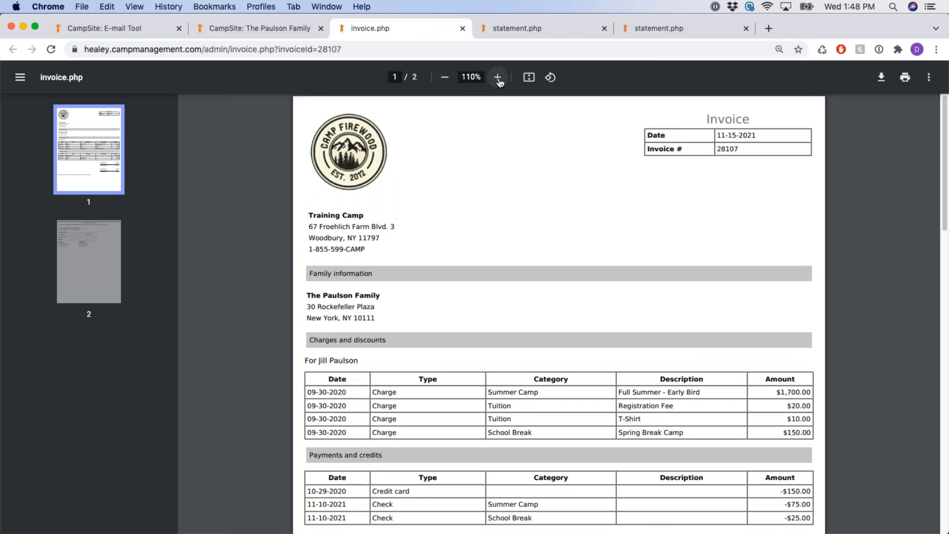
click(498, 78)
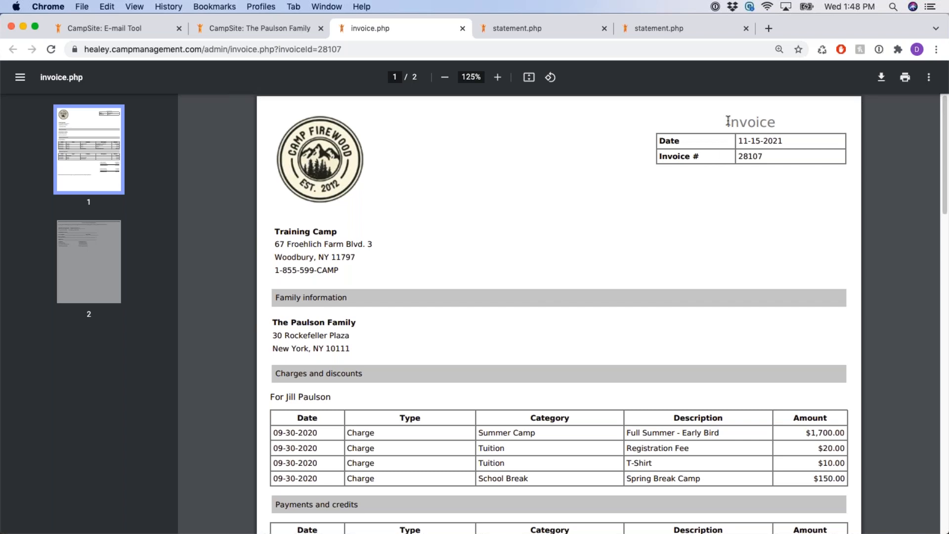
drag(724, 122, 793, 122)
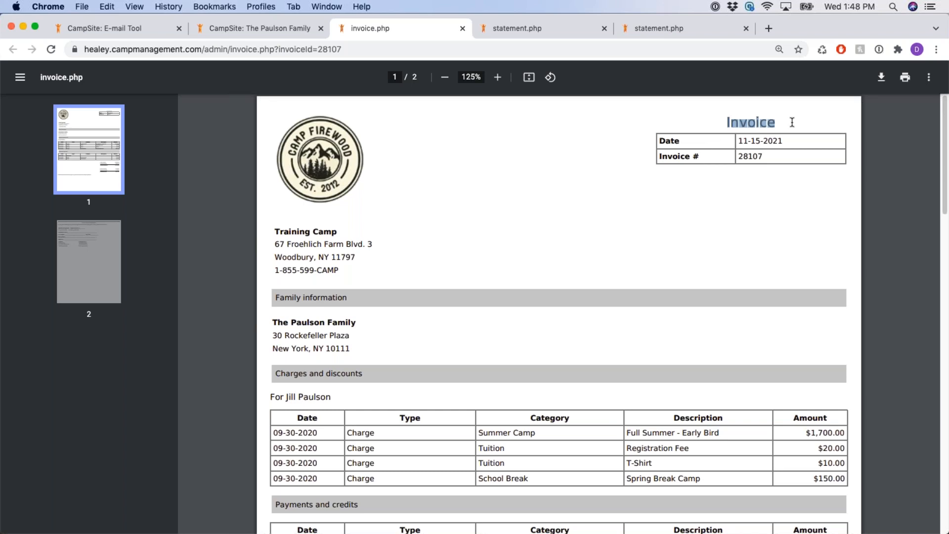
click(775, 210)
drag(738, 142, 793, 140)
click(778, 178)
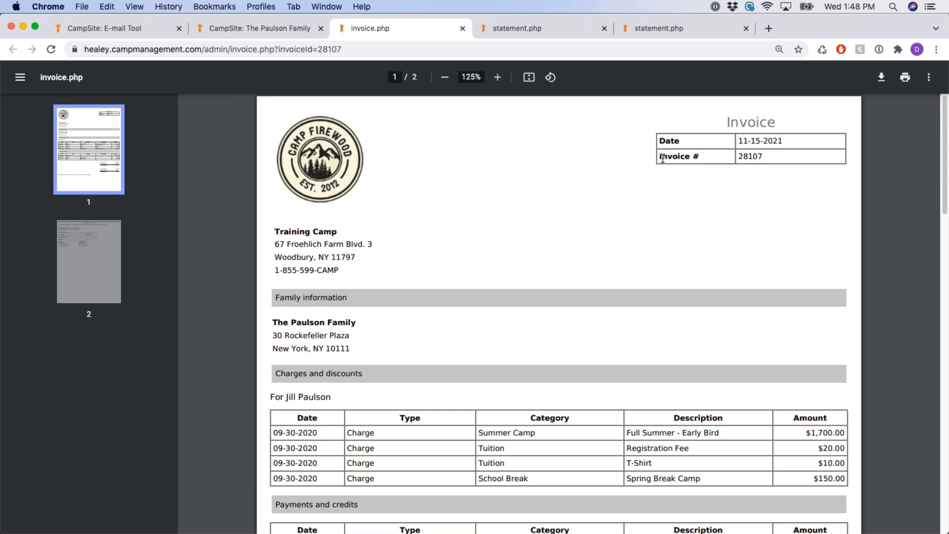
drag(663, 157, 769, 159)
click(747, 152)
Review the $203.00 Total due now line and recheck the 11-15-2021 invoice date
scroll(699, 212, down, 5)
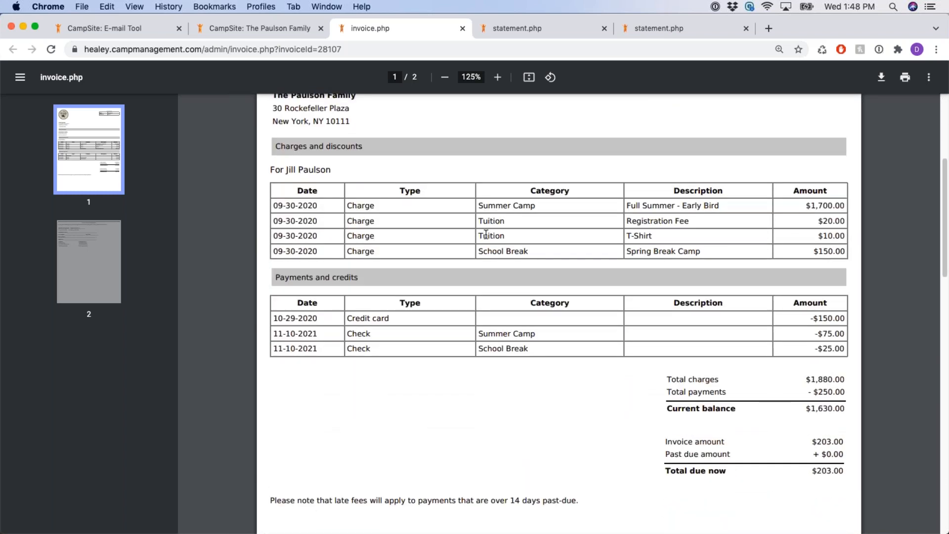
scroll(695, 291, down, 2)
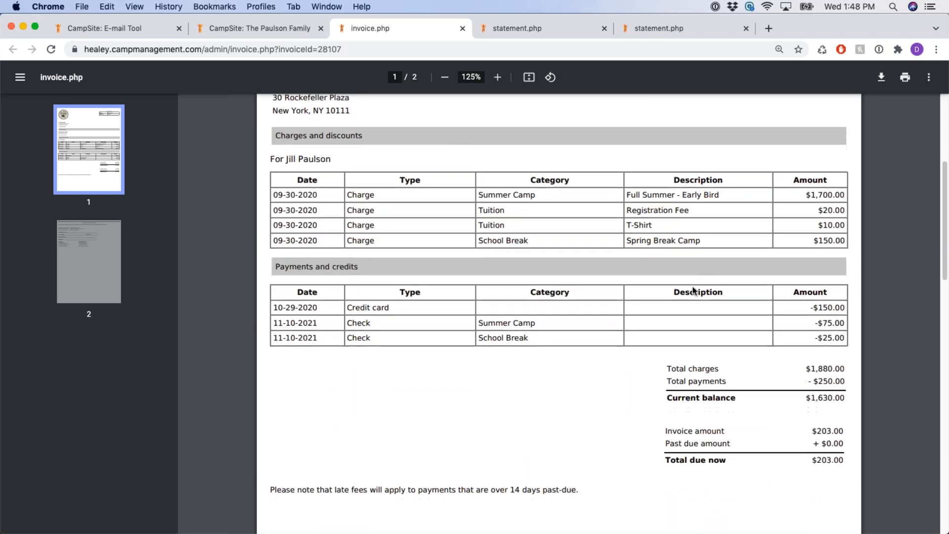
double_click(828, 401)
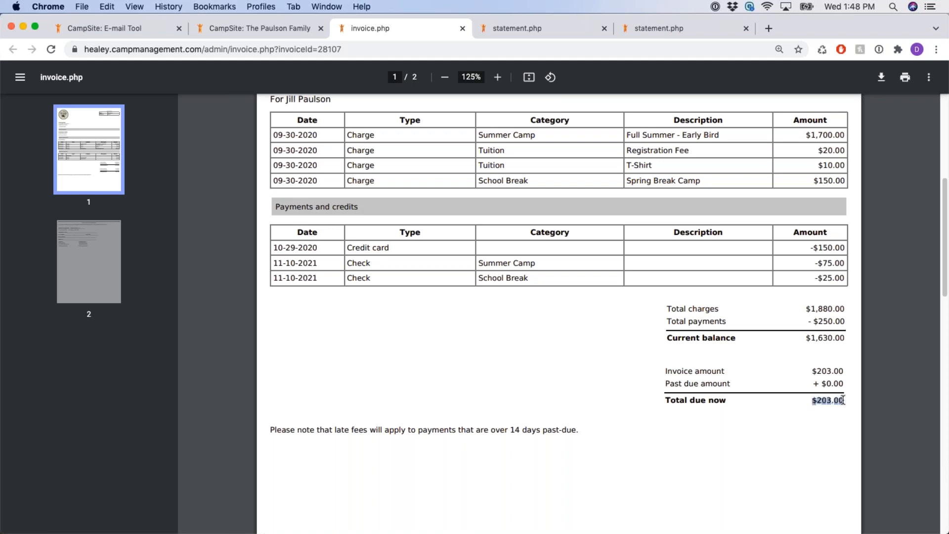
click(771, 401)
drag(665, 401, 845, 401)
click(769, 401)
double_click(714, 401)
scroll(760, 400, up, 6)
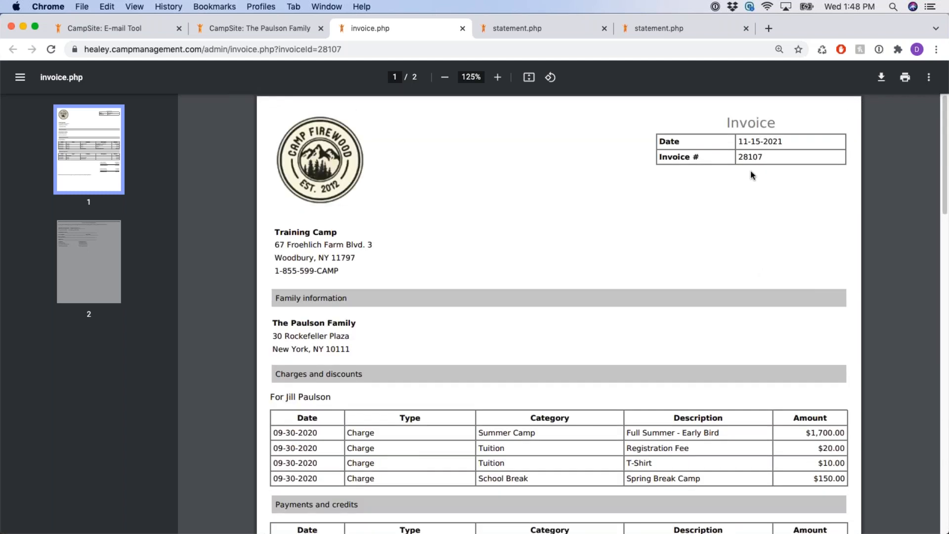
drag(738, 142, 787, 147)
click(778, 255)
Scroll through both PDF pages down to the $203.00 payment coupon and back
scroll(755, 242, down, 5)
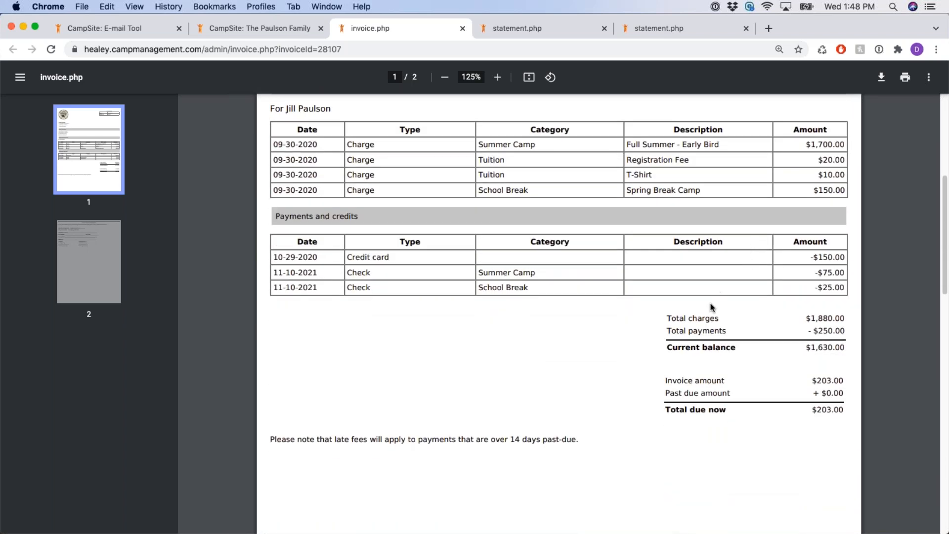
scroll(708, 311, down, 1)
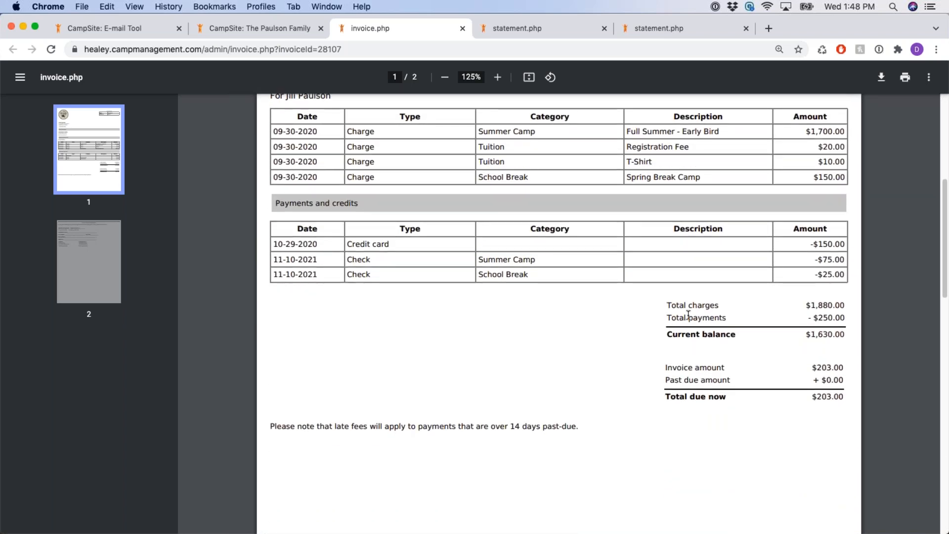
scroll(674, 299, down, 5)
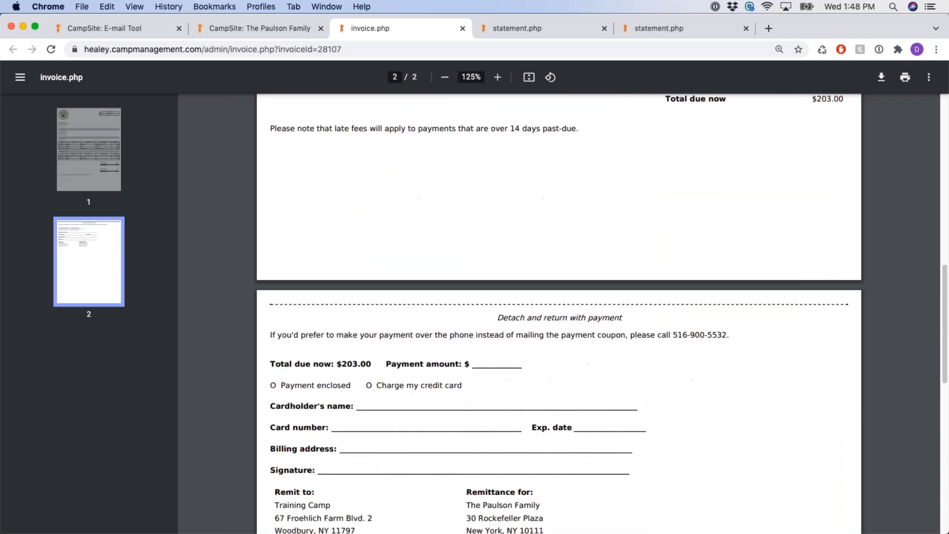
scroll(675, 298, down, 3)
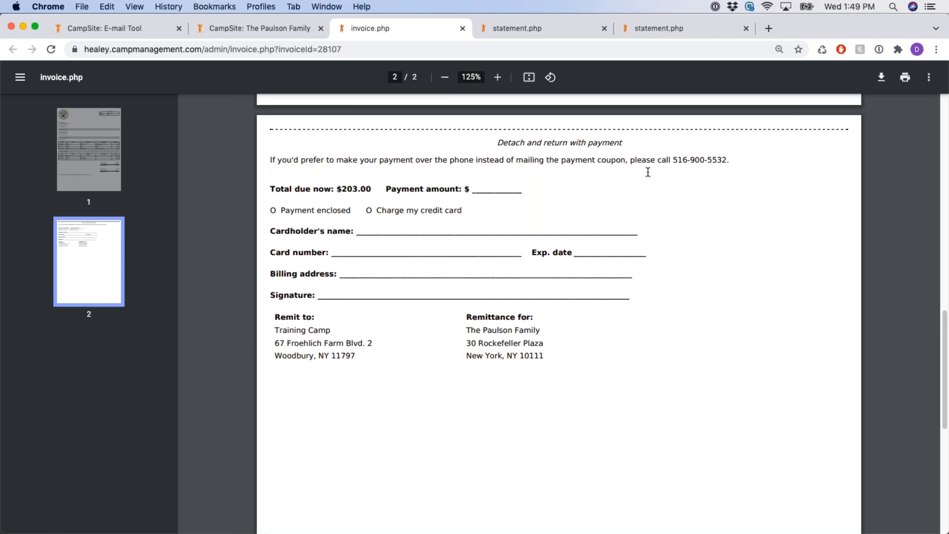
scroll(653, 175, up, 3)
scroll(678, 247, up, 1)
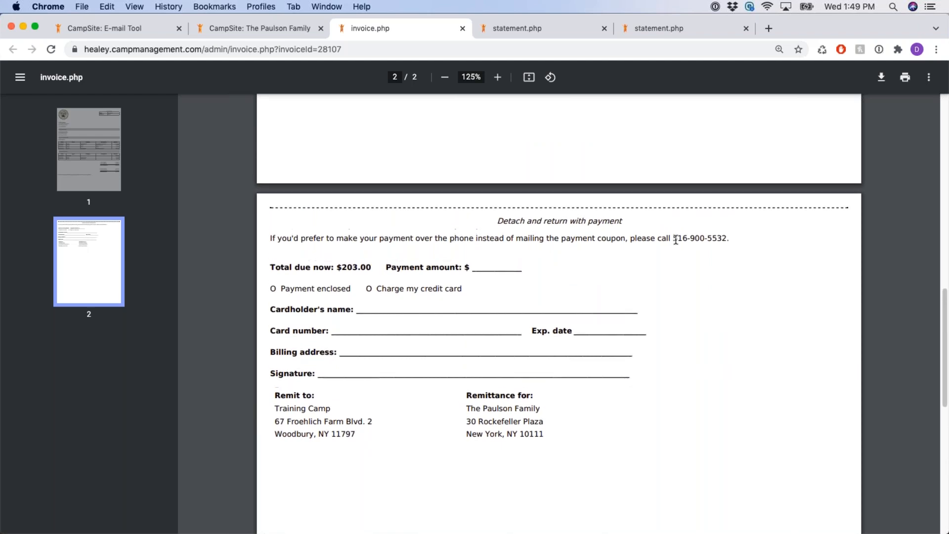
scroll(677, 247, up, 15)
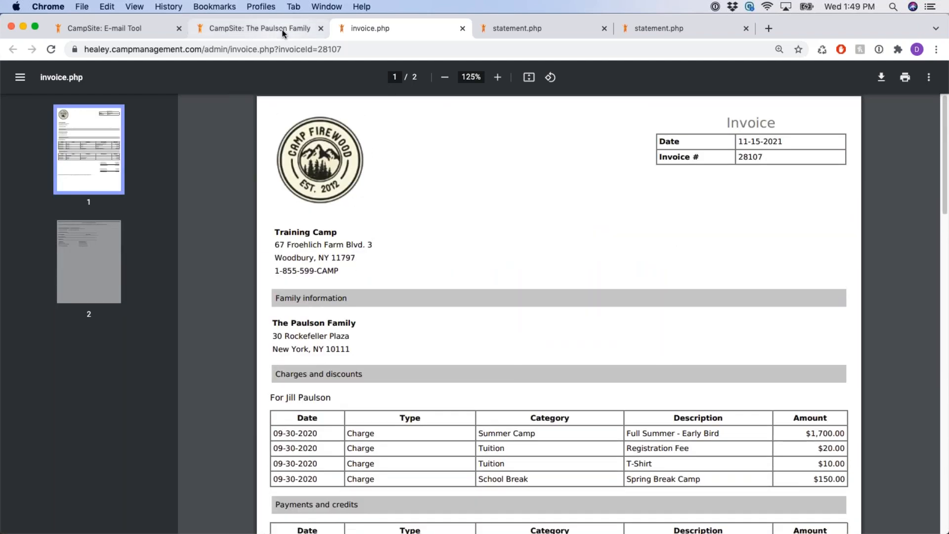
Delete the 12-01-2020 invoice from the family's 2021 invoice list and confirm
click(282, 29)
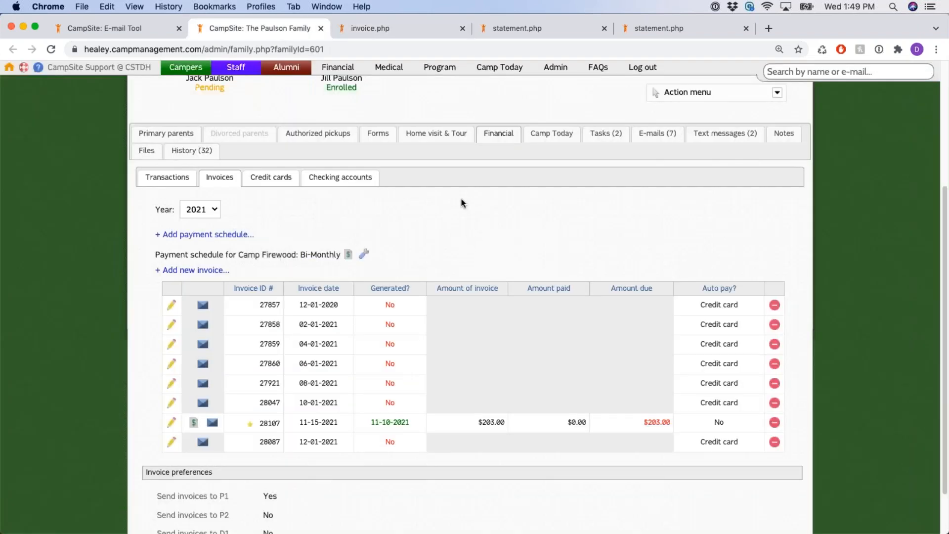
scroll(463, 203, down, 1)
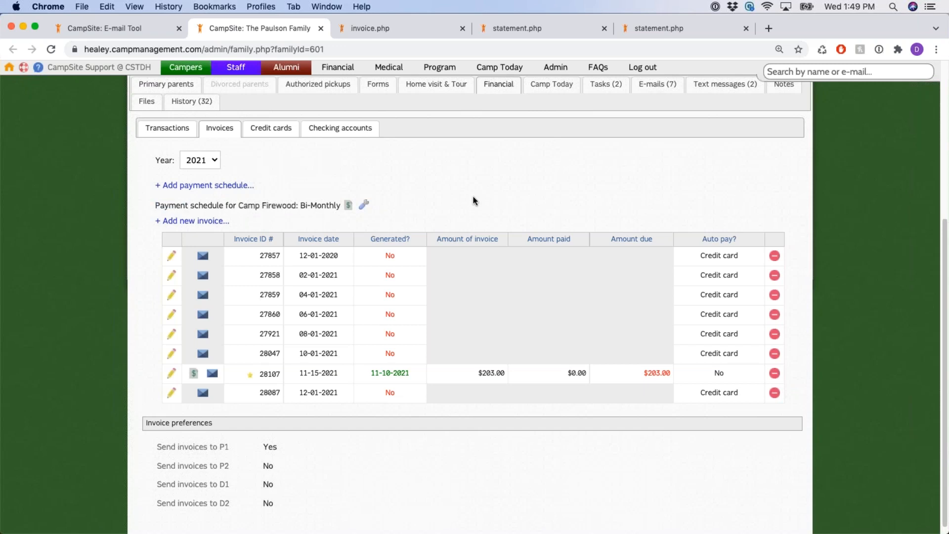
scroll(474, 197, down, 1)
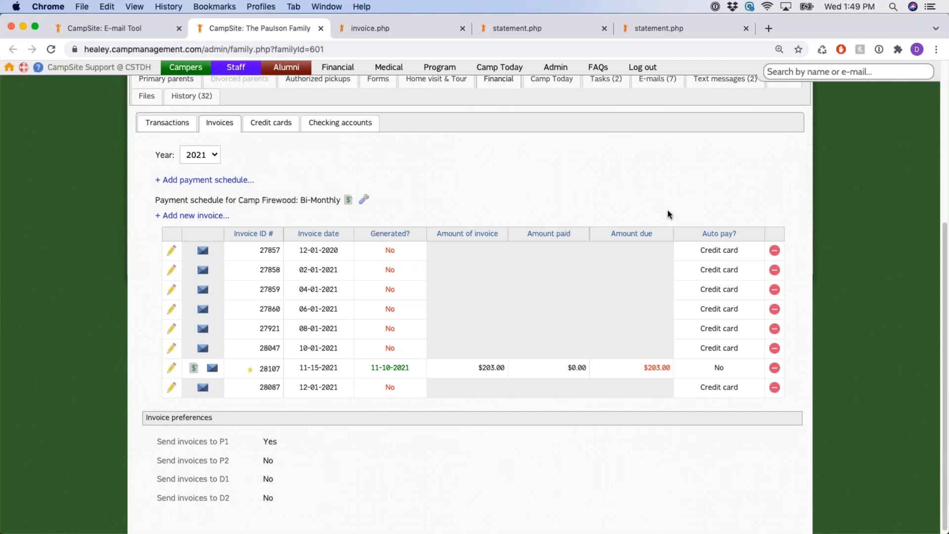
scroll(580, 196, down, 1)
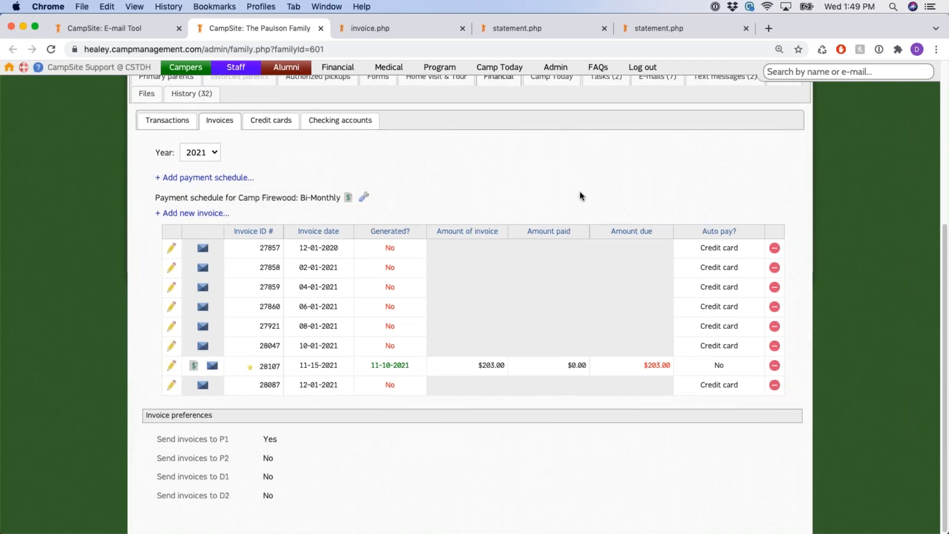
click(775, 249)
click(594, 123)
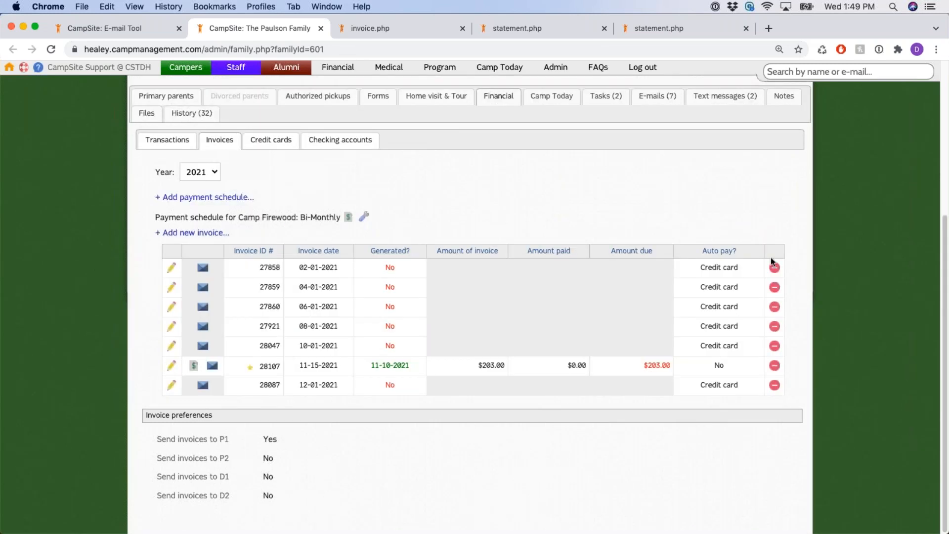
click(203, 269)
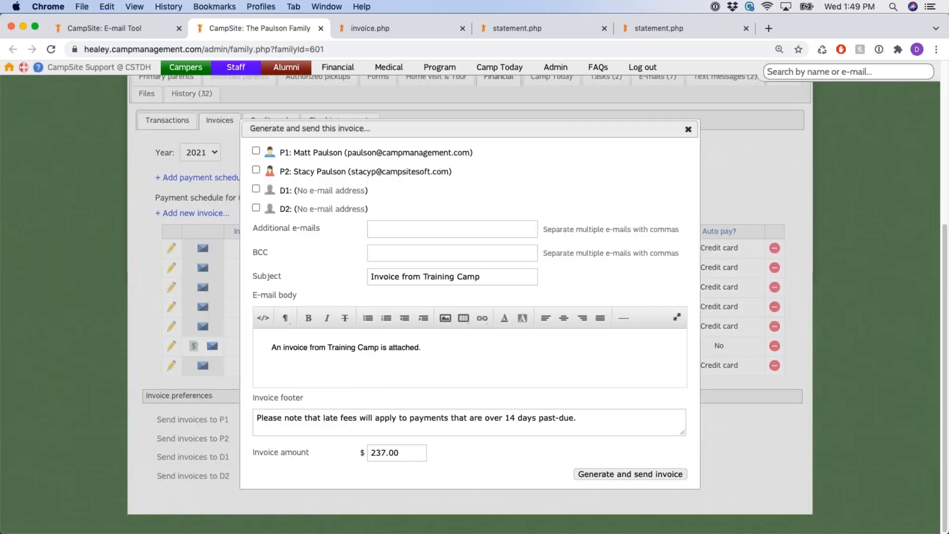
double_click(384, 453)
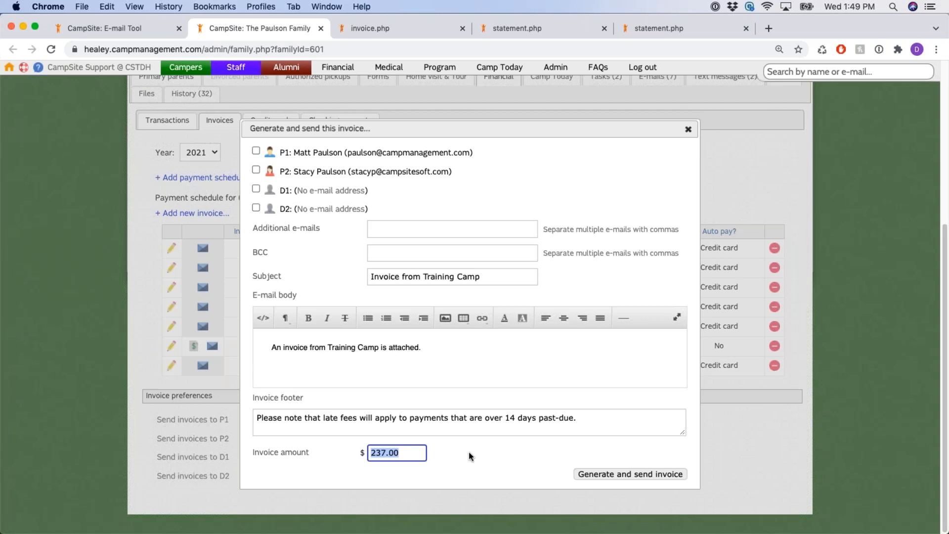
click(475, 452)
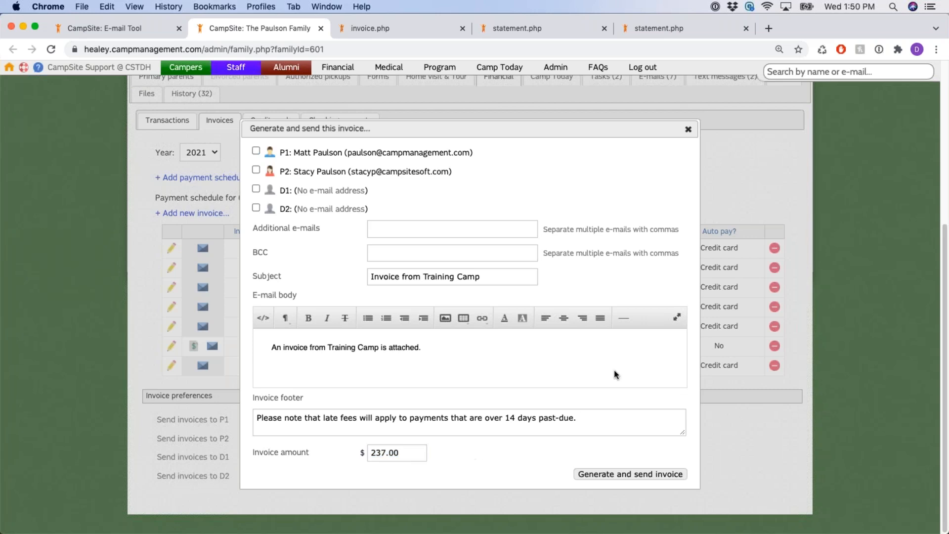
click(688, 130)
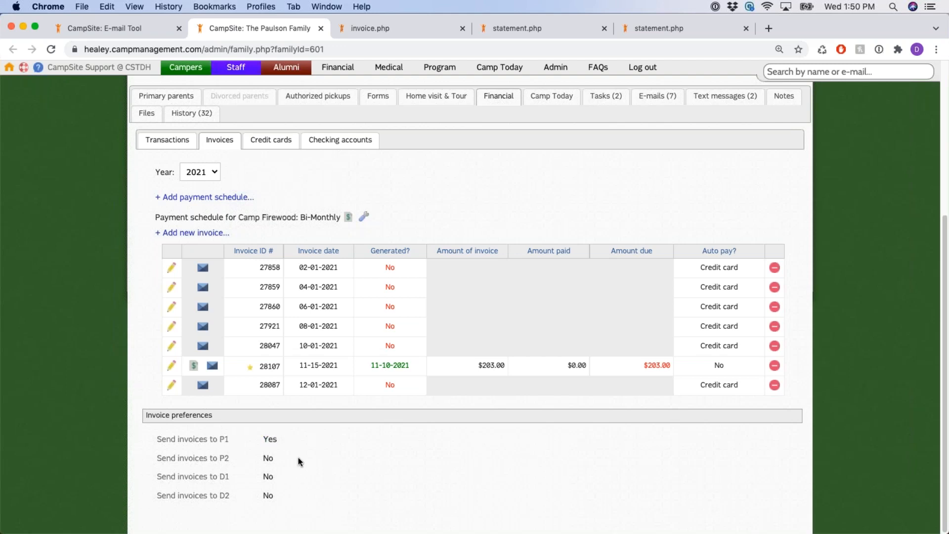
Leave 'Send invoices to P2' set to No and save the invoice preference
click(270, 459)
click(285, 461)
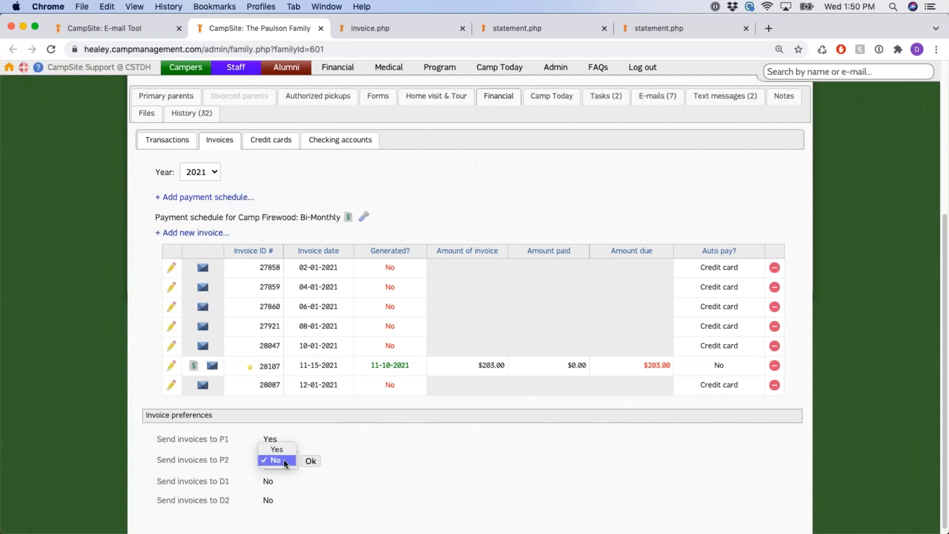
click(286, 461)
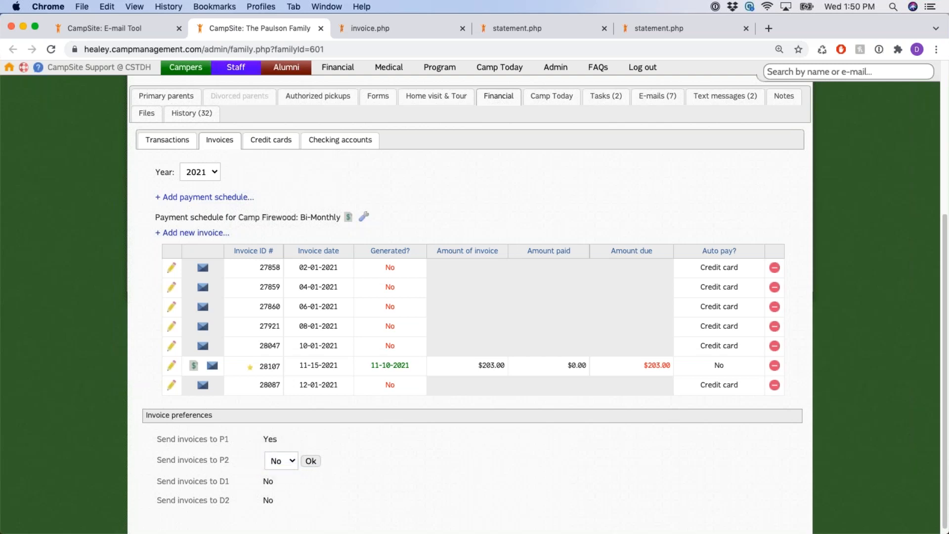
click(311, 461)
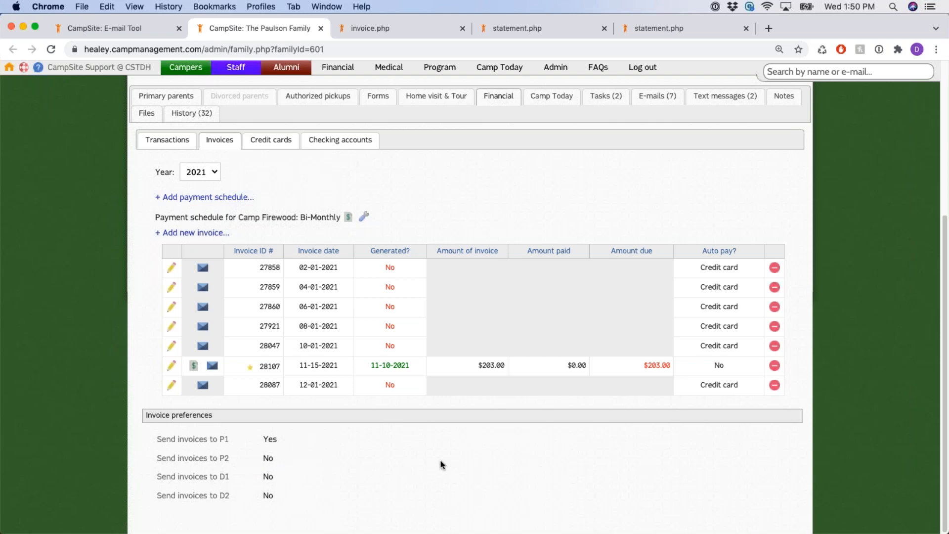
scroll(382, 452, up, 5)
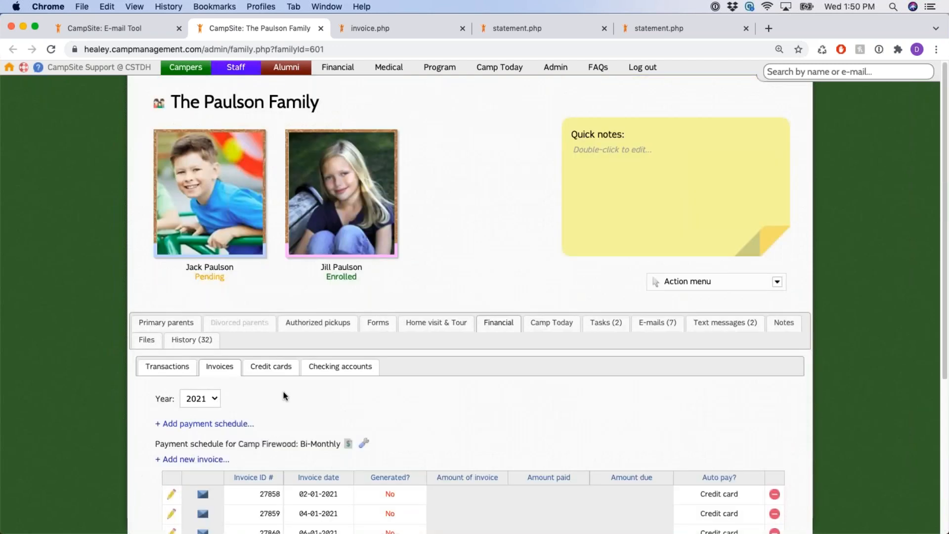
scroll(279, 296, down, 2)
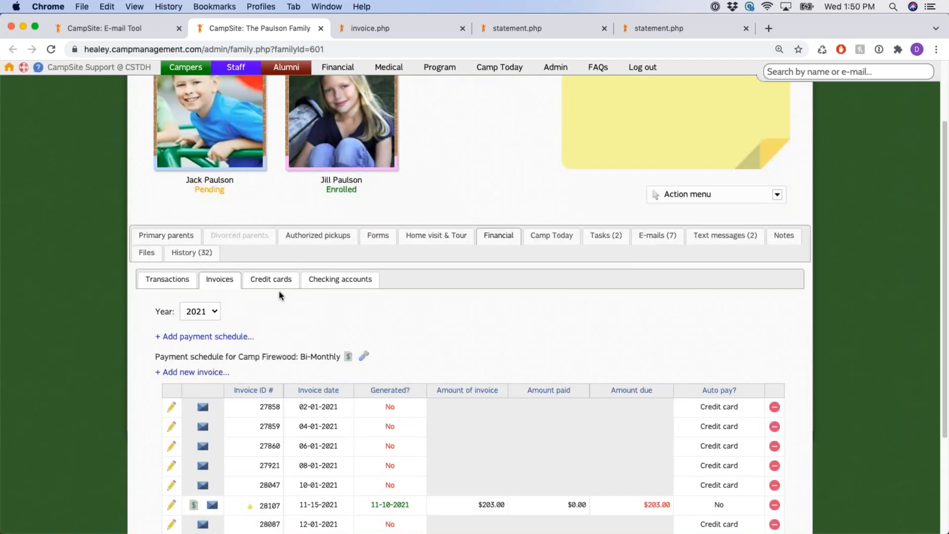
click(270, 282)
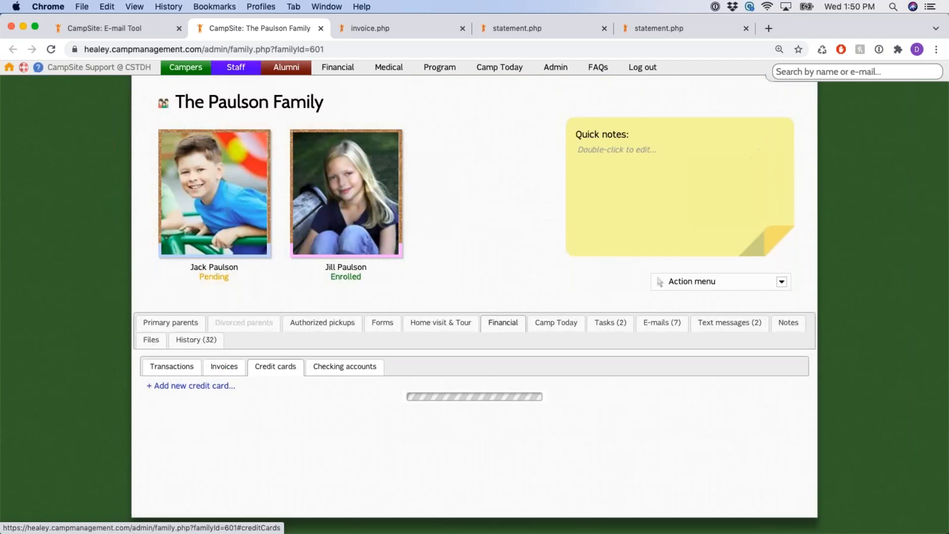
scroll(425, 349, down, 1)
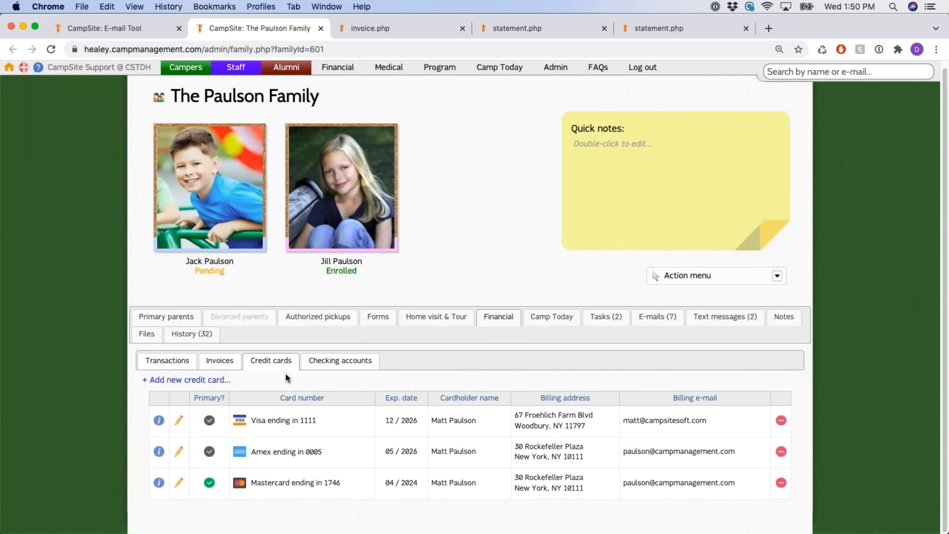
drag(136, 378, 260, 379)
click(260, 379)
click(186, 380)
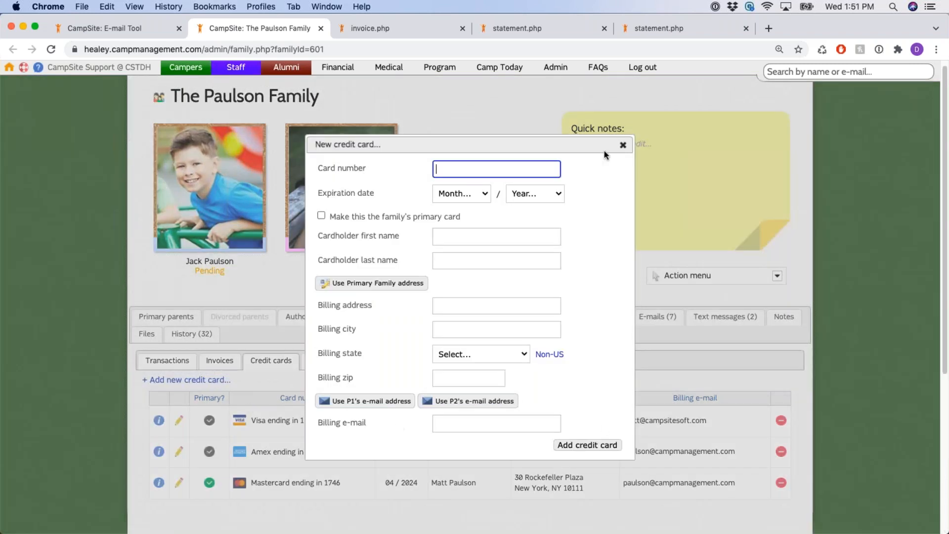
click(594, 251)
drag(317, 168, 451, 165)
click(454, 167)
click(588, 446)
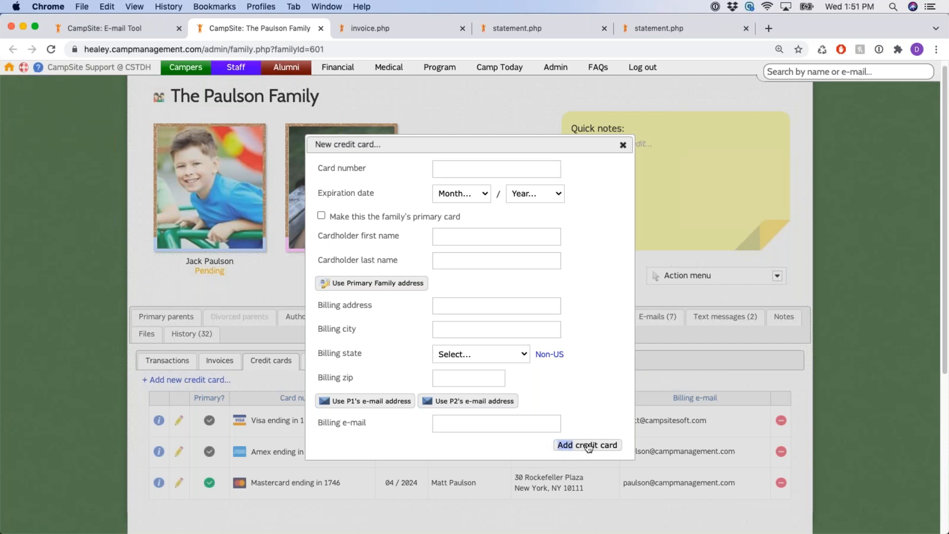
click(598, 312)
click(622, 144)
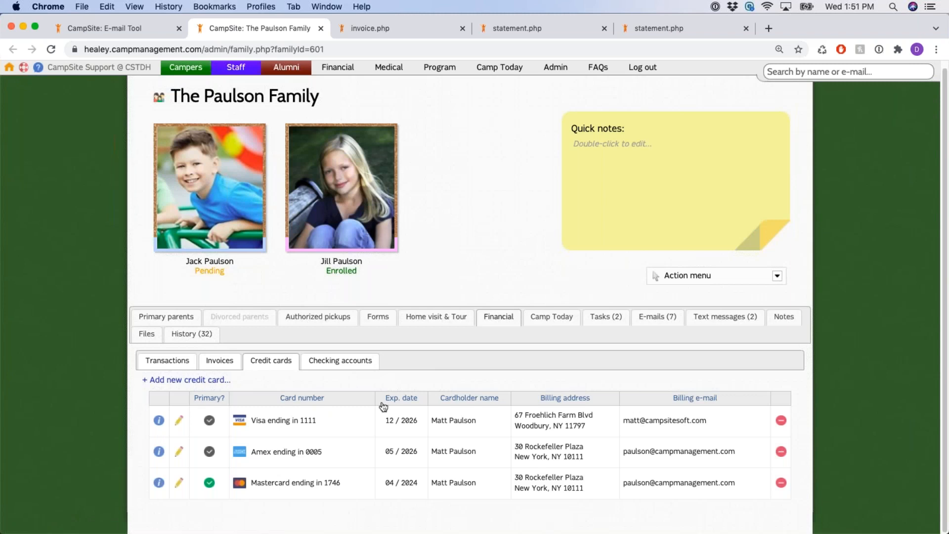
Review the Mastercard's number and expiration in its edit dialog, close unchanged, and note the primary card
click(179, 483)
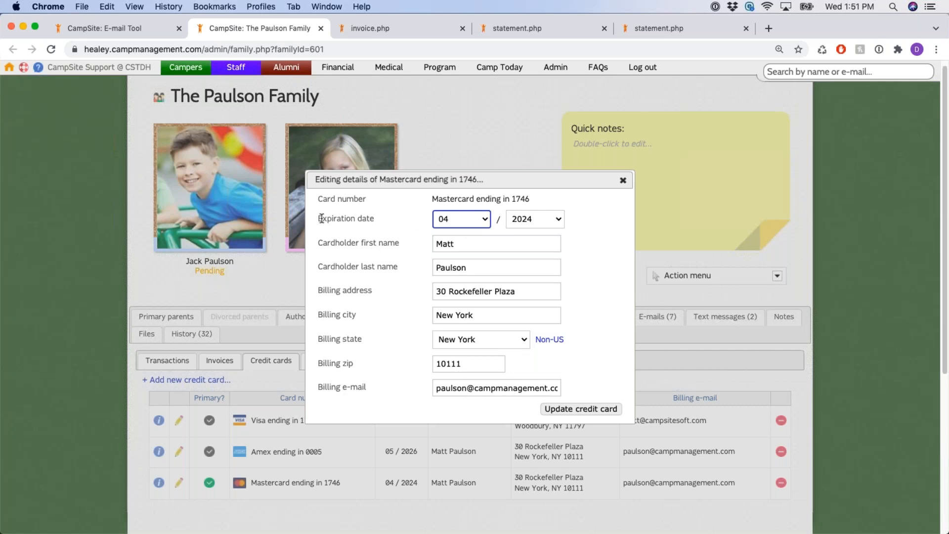
drag(318, 218, 390, 221)
drag(318, 199, 382, 198)
drag(466, 198, 542, 200)
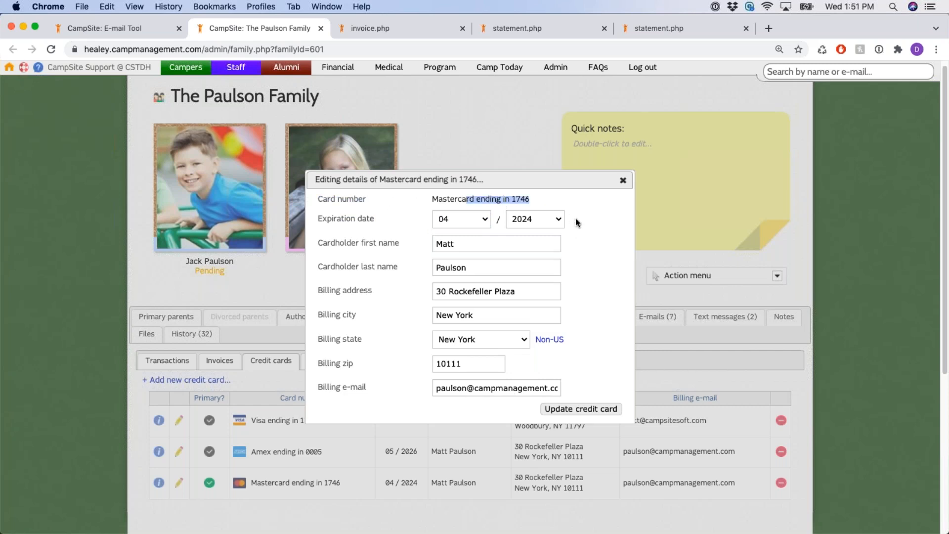
click(595, 244)
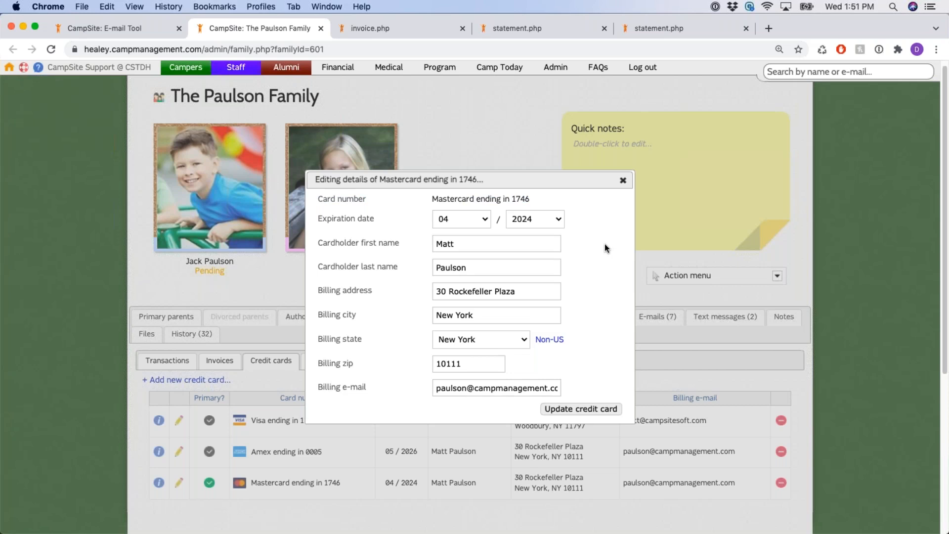
click(623, 182)
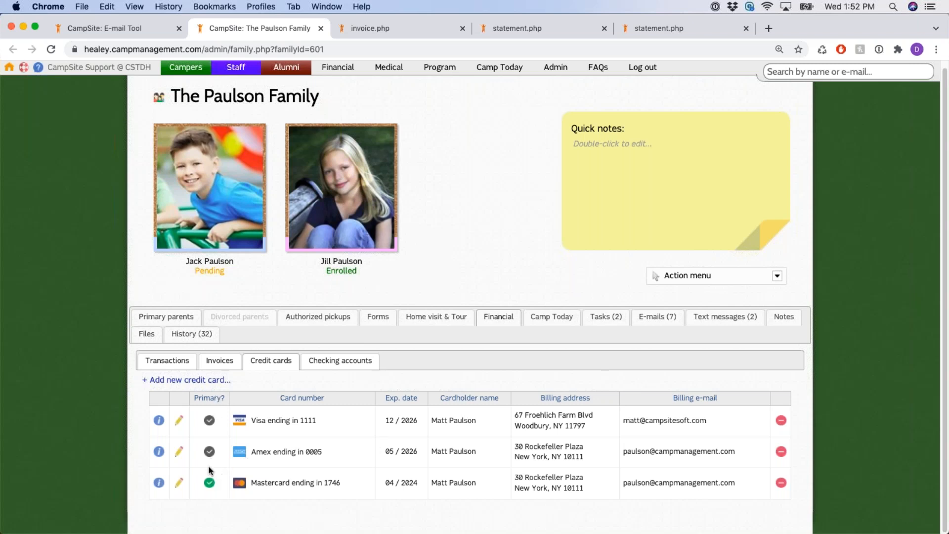
drag(194, 399, 231, 403)
Confirm invoices auto-pay by credit card and the Mastercard is primary, then show checking accounts
click(229, 365)
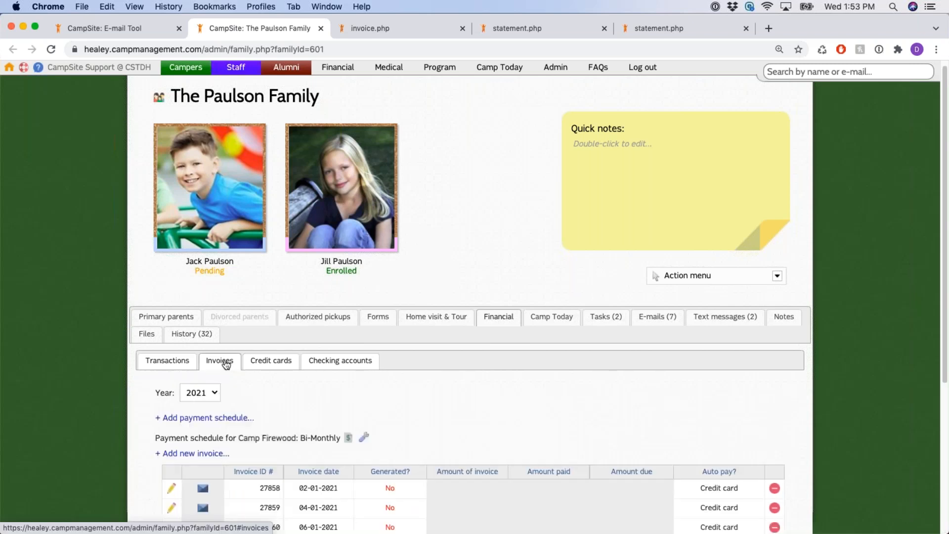
scroll(569, 412, down, 5)
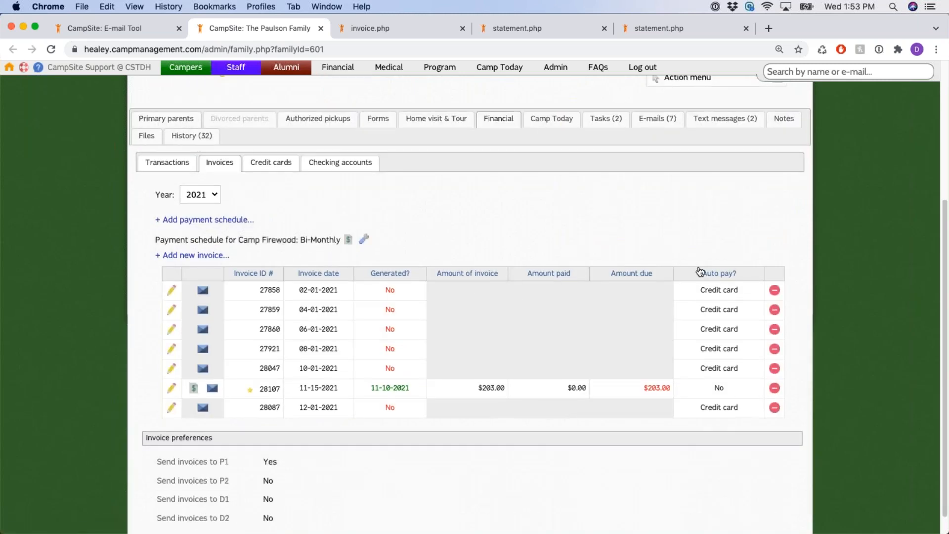
drag(700, 291, 749, 317)
click(277, 167)
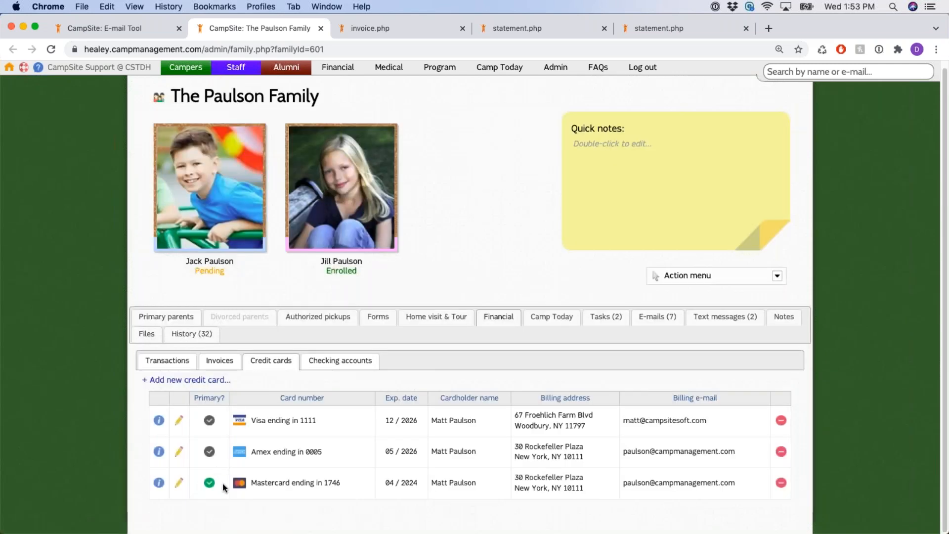
drag(223, 487, 377, 490)
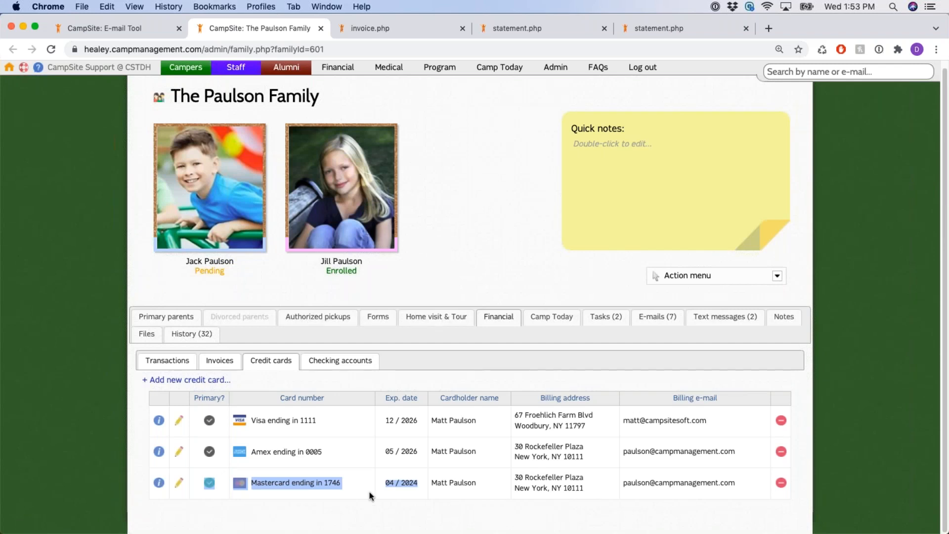
click(354, 485)
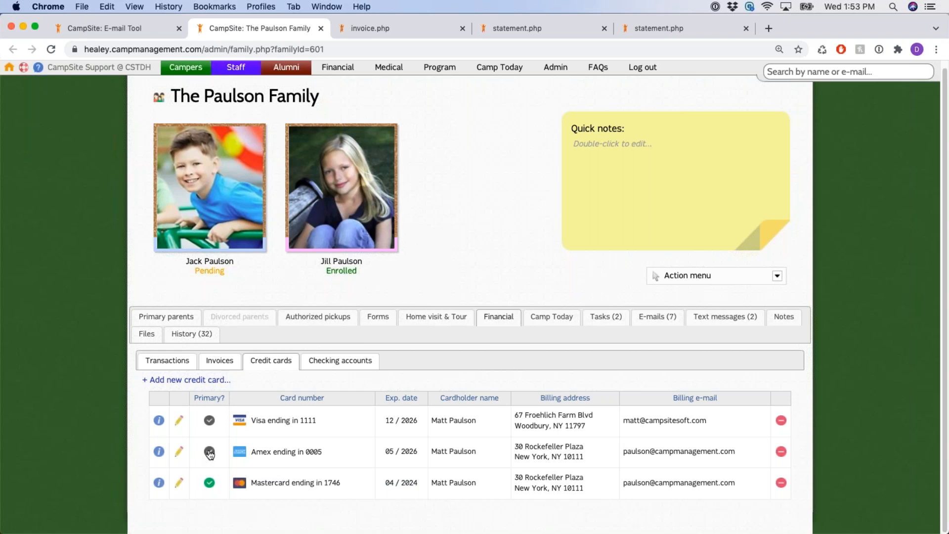
click(343, 361)
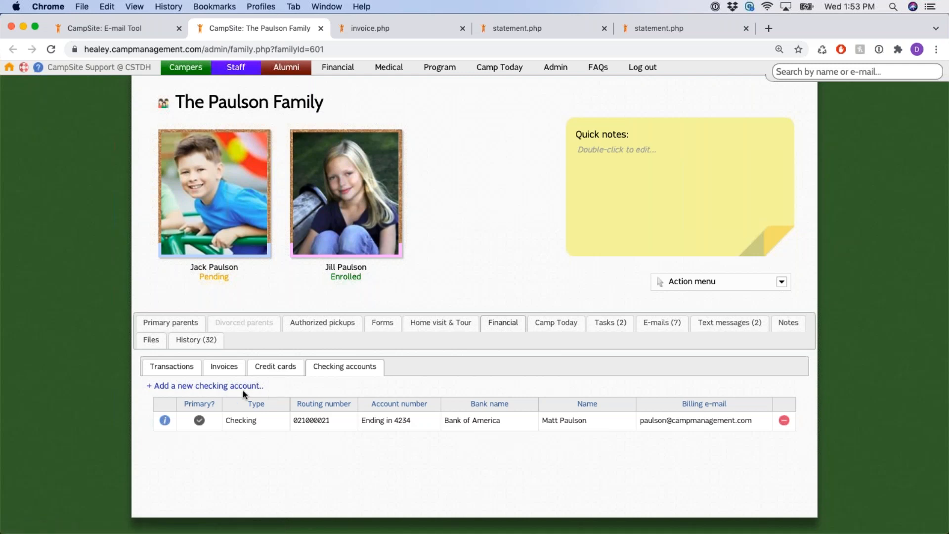
click(235, 388)
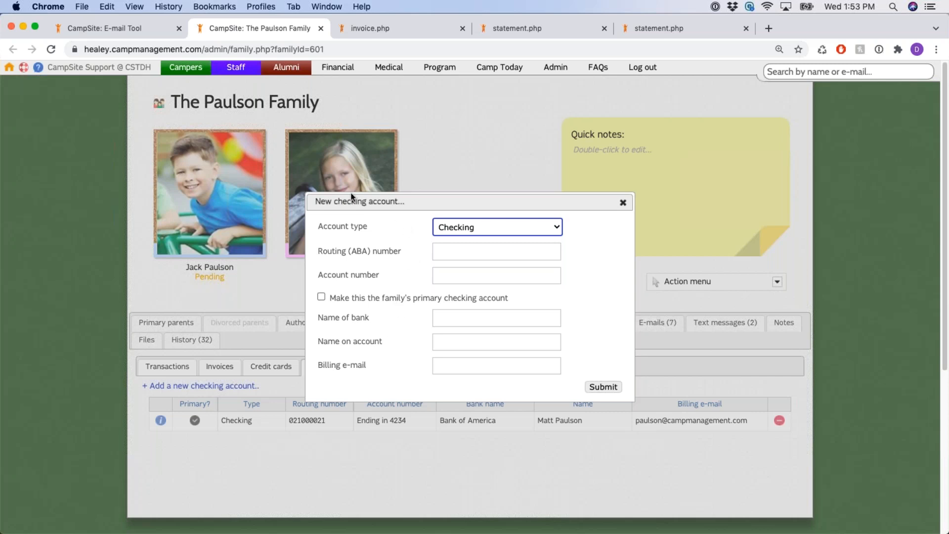
click(338, 253)
drag(328, 275, 451, 279)
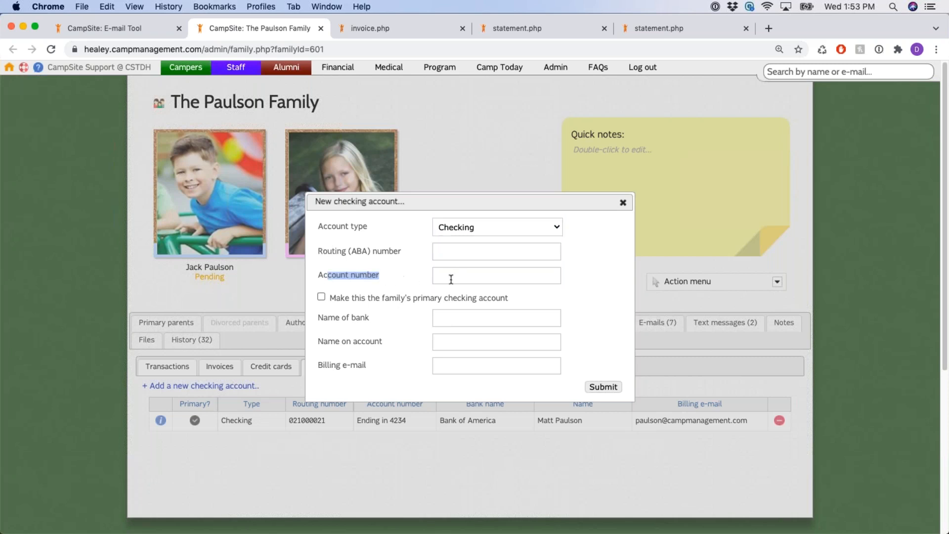
click(451, 279)
click(590, 277)
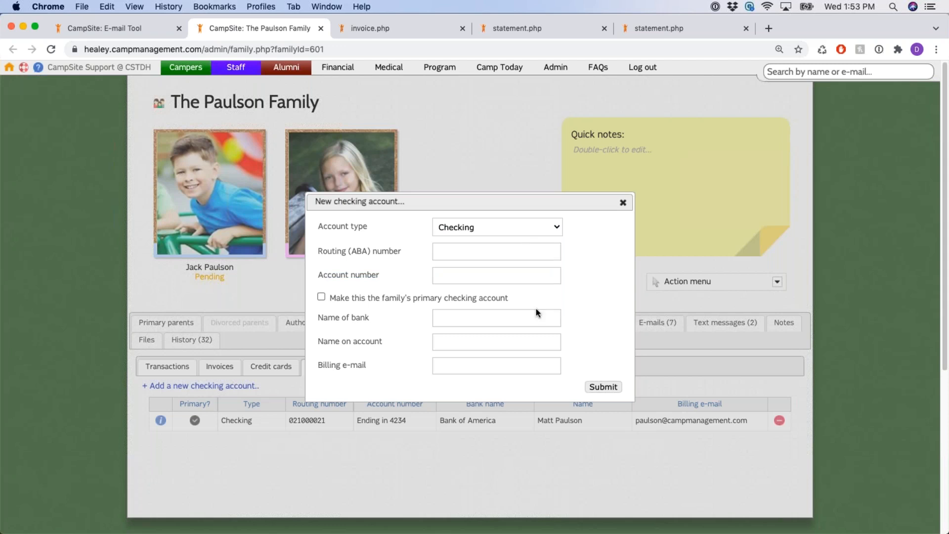
drag(318, 320, 369, 319)
click(359, 345)
drag(348, 366, 415, 367)
click(623, 203)
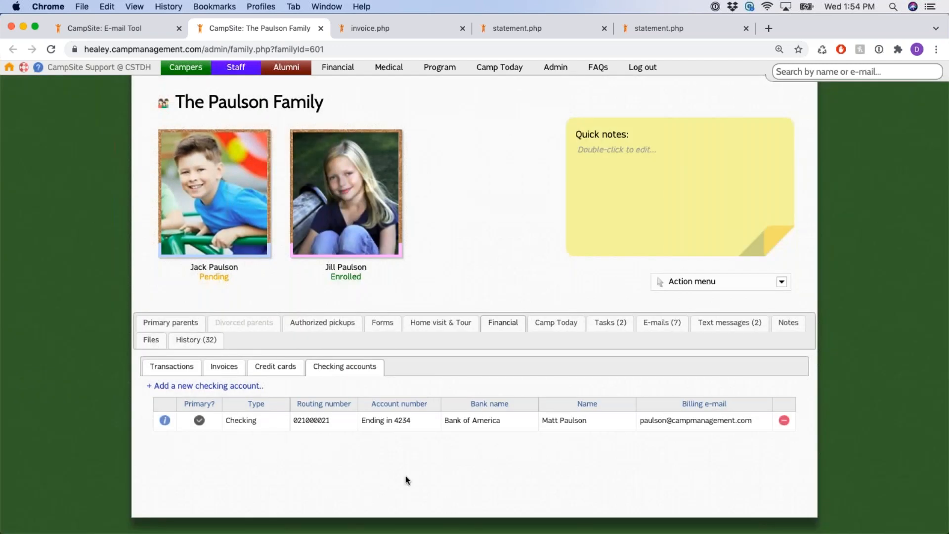
double_click(404, 421)
click(420, 422)
triple_click(387, 420)
click(424, 425)
click(492, 421)
click(571, 427)
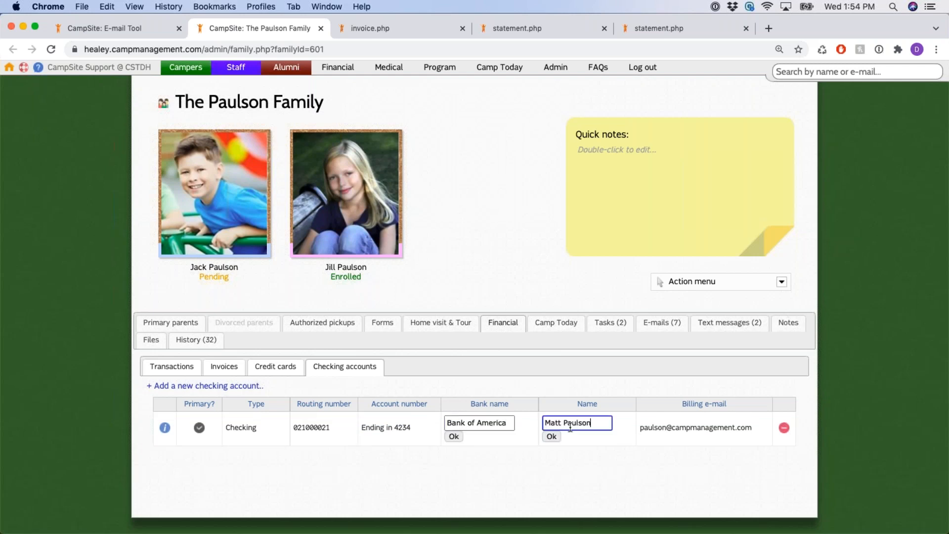
click(673, 428)
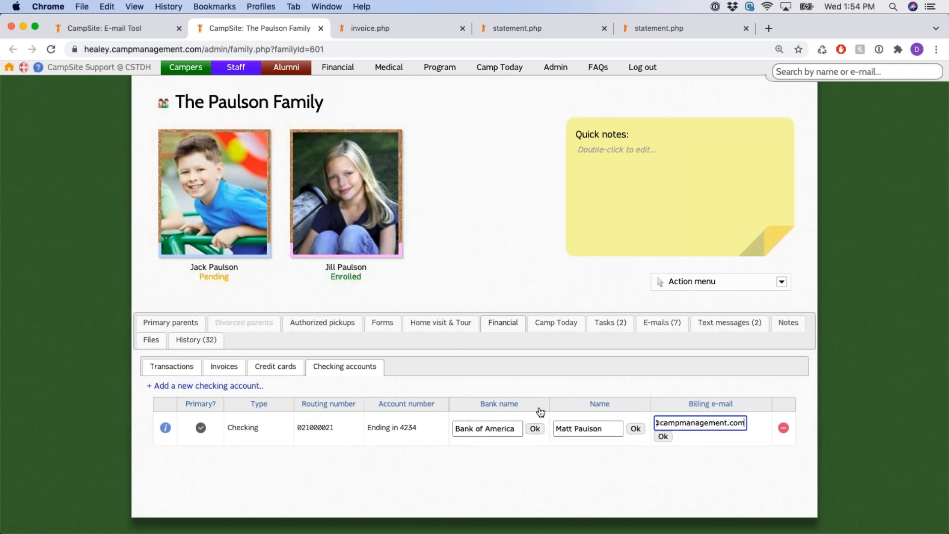
click(535, 428)
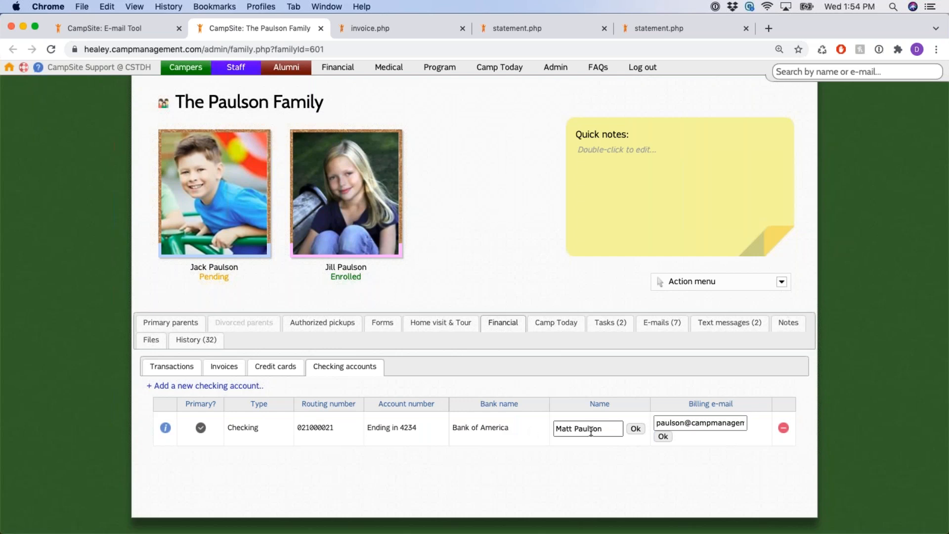
click(635, 429)
click(662, 437)
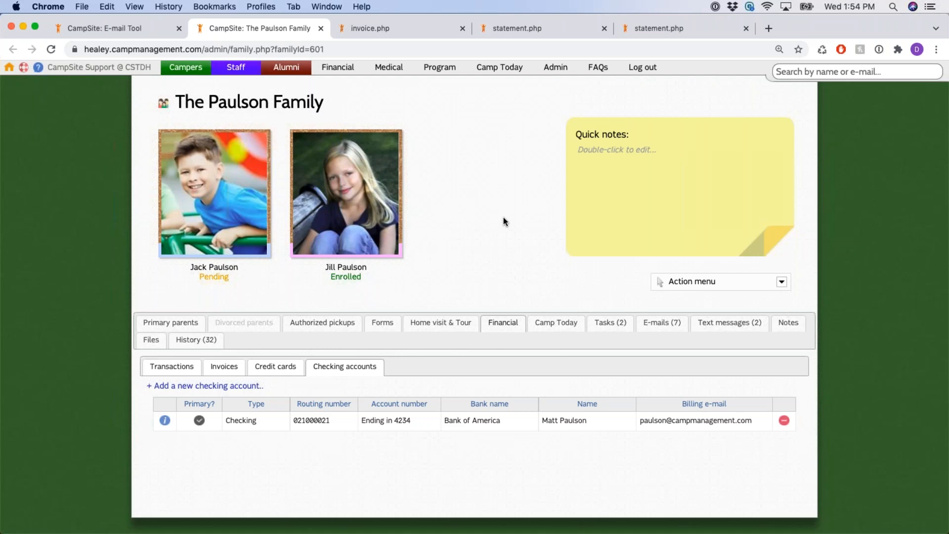
Go to Financial > Invoicing and Auto pay, keep the year at 2021, and open Camp Firewood
click(338, 68)
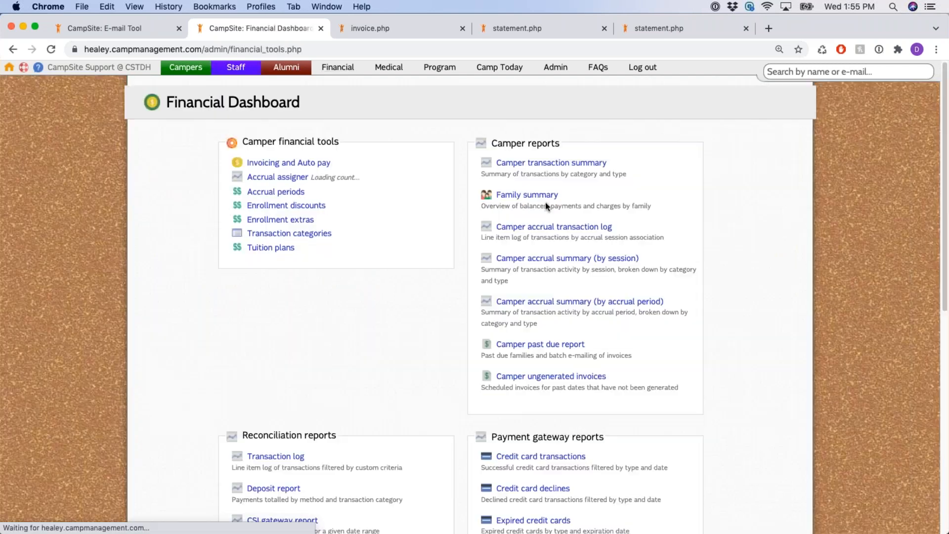
drag(242, 142, 236, 161)
click(389, 137)
click(295, 164)
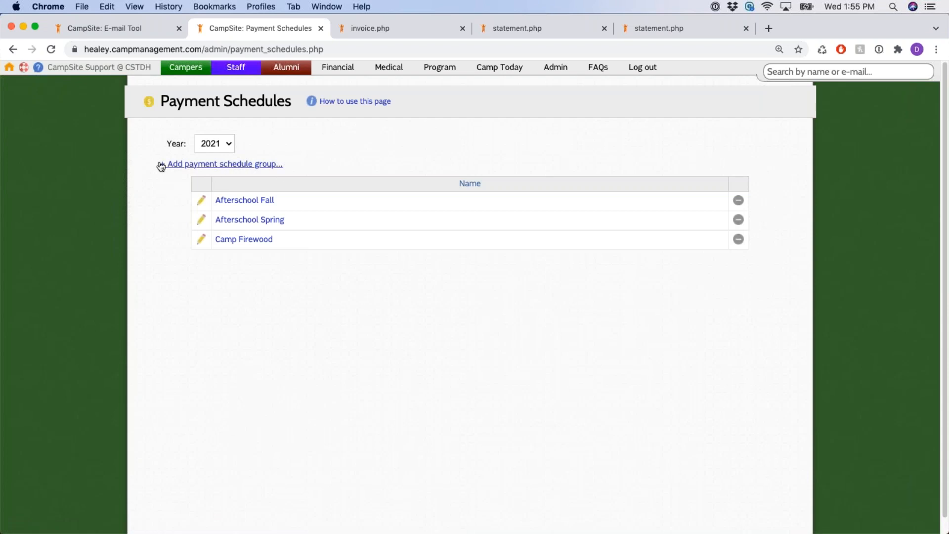
click(221, 144)
click(379, 131)
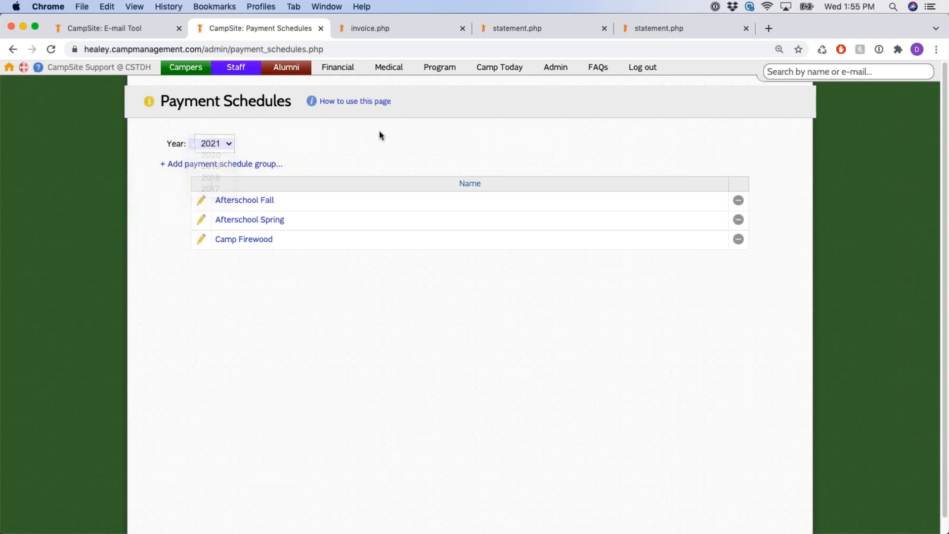
click(253, 241)
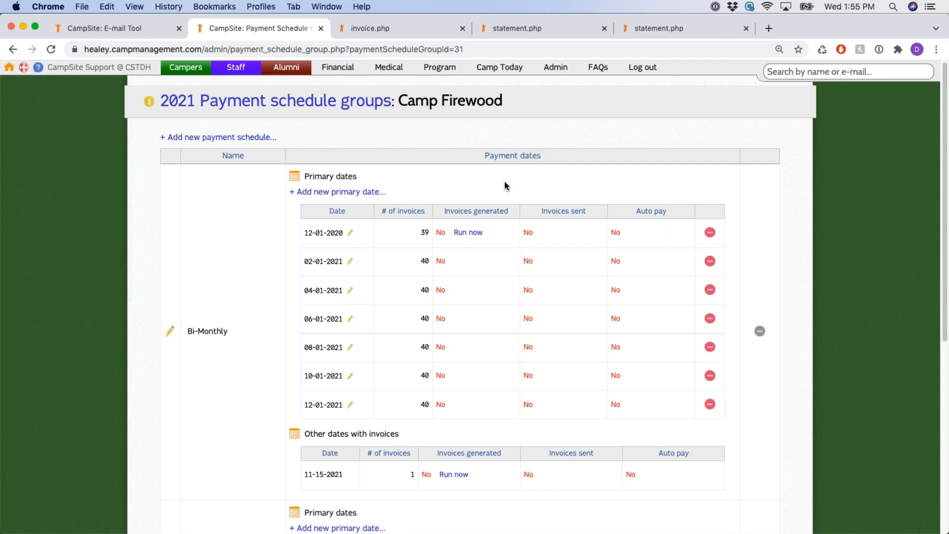
Review the Invoices generated, Invoices sent and Auto pay columns and the pending 12-01-2020 run
drag(438, 212, 514, 218)
drag(540, 212, 595, 212)
drag(623, 213, 676, 213)
click(607, 194)
drag(489, 233, 454, 234)
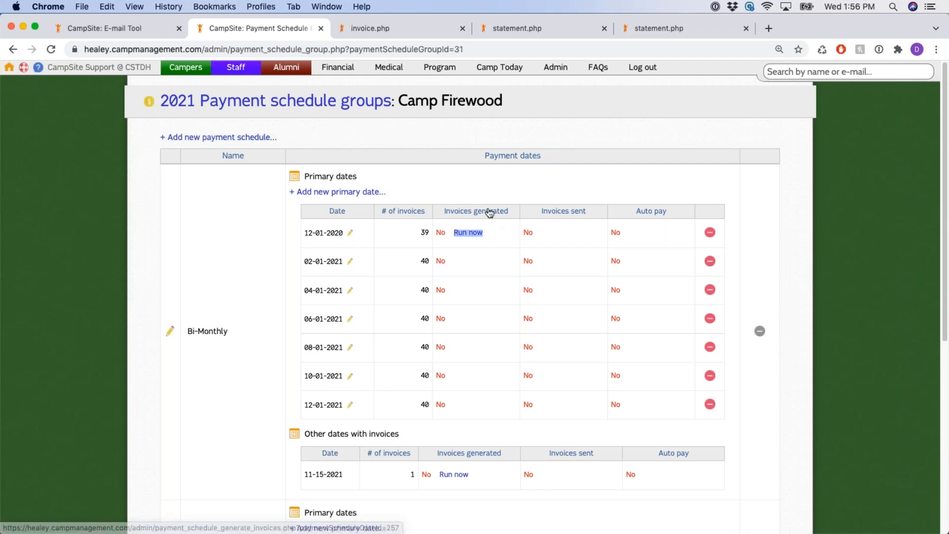
Delete the 12-01-2020 payment date from the Bi-Monthly schedule
click(487, 191)
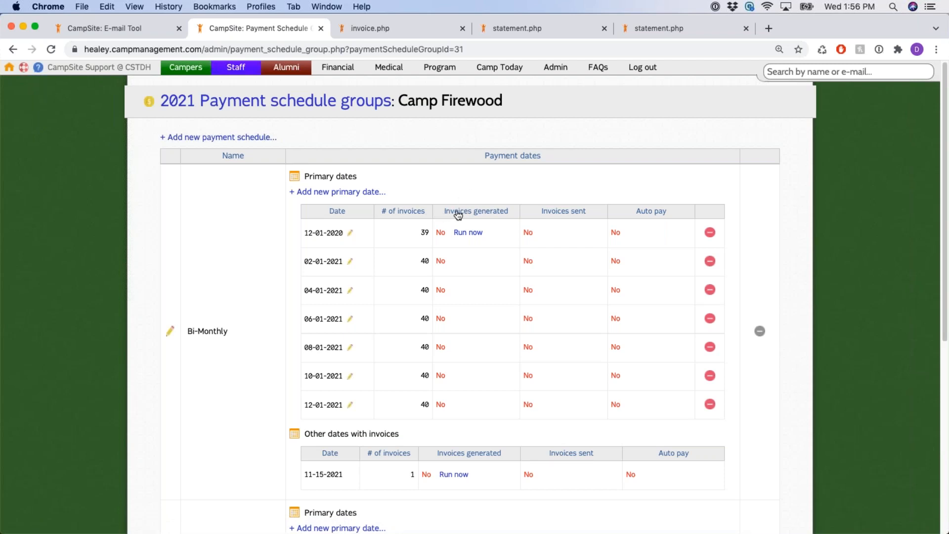
drag(456, 215, 511, 213)
drag(536, 213, 588, 219)
drag(302, 232, 343, 231)
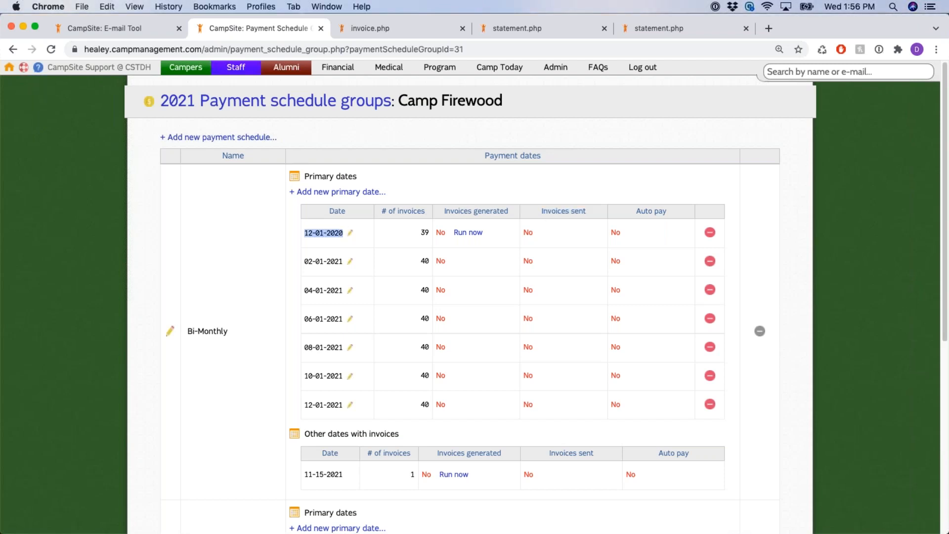
click(555, 183)
drag(304, 232, 345, 233)
click(575, 179)
drag(634, 213, 671, 213)
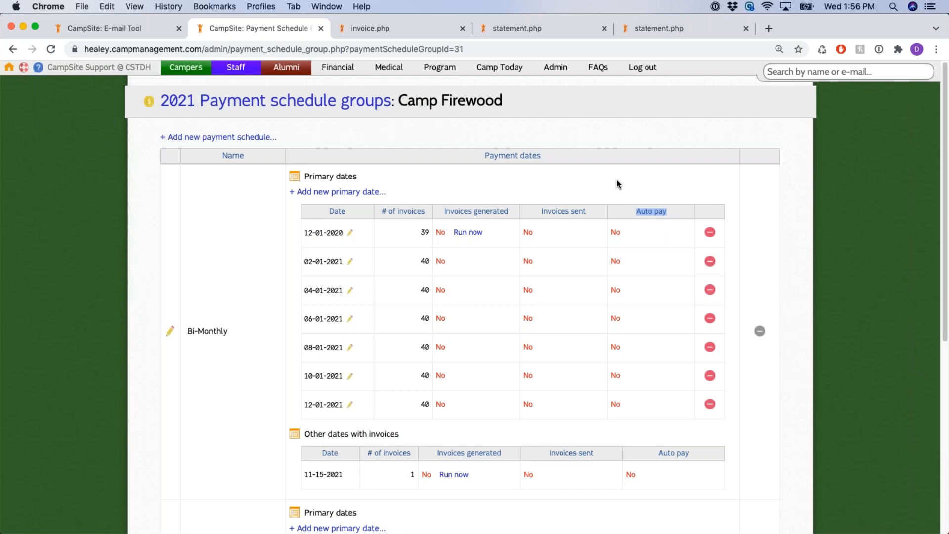
drag(303, 235, 344, 234)
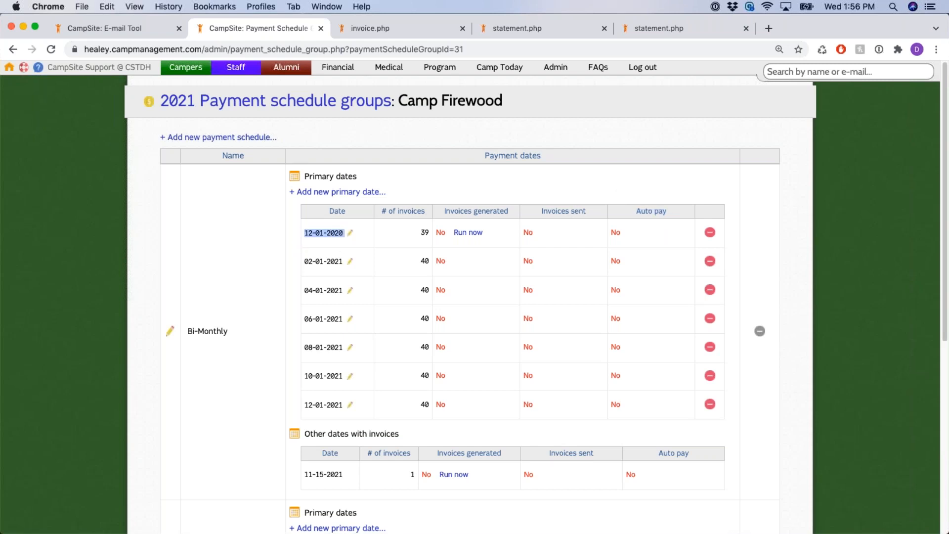
click(665, 194)
drag(636, 211, 670, 216)
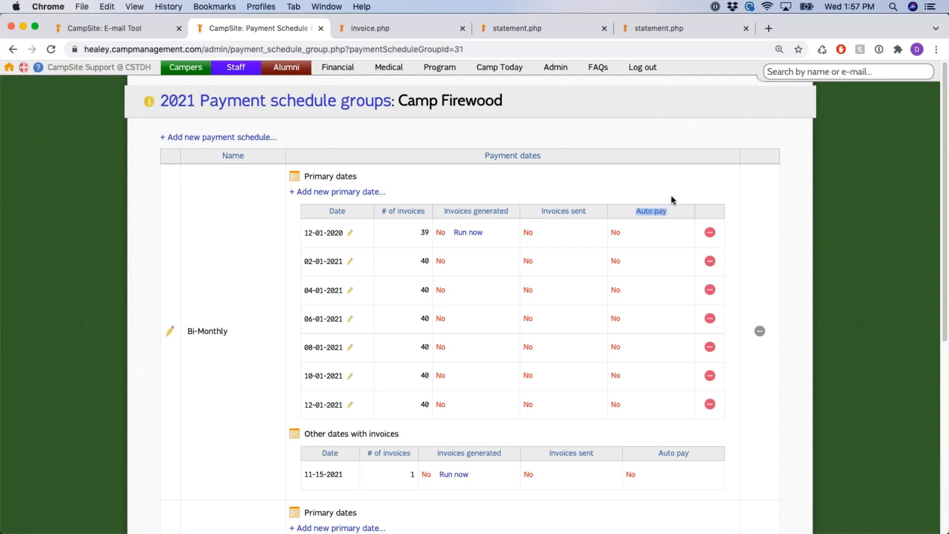
click(710, 233)
key(Return)
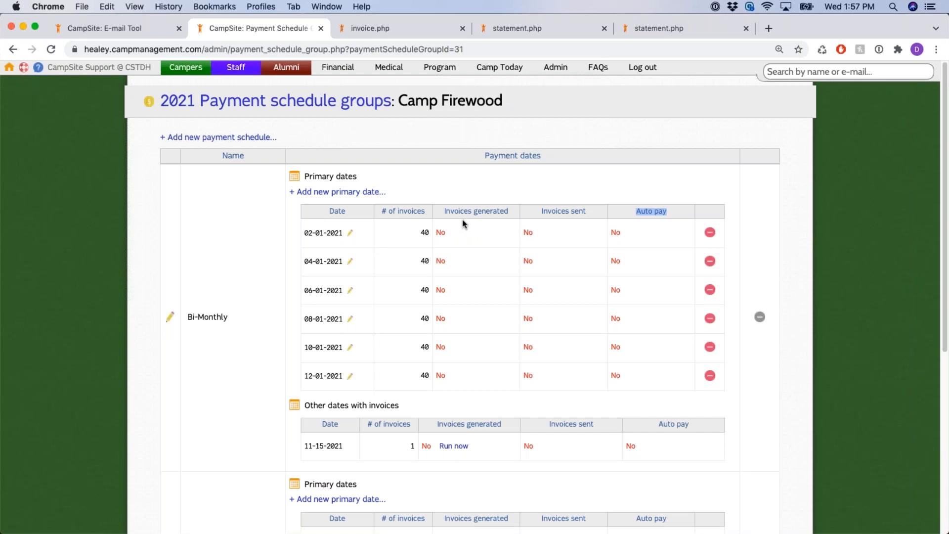
Start generating invoices for the Monthly schedule's 12-01-2020 date
scroll(462, 221, down, 1)
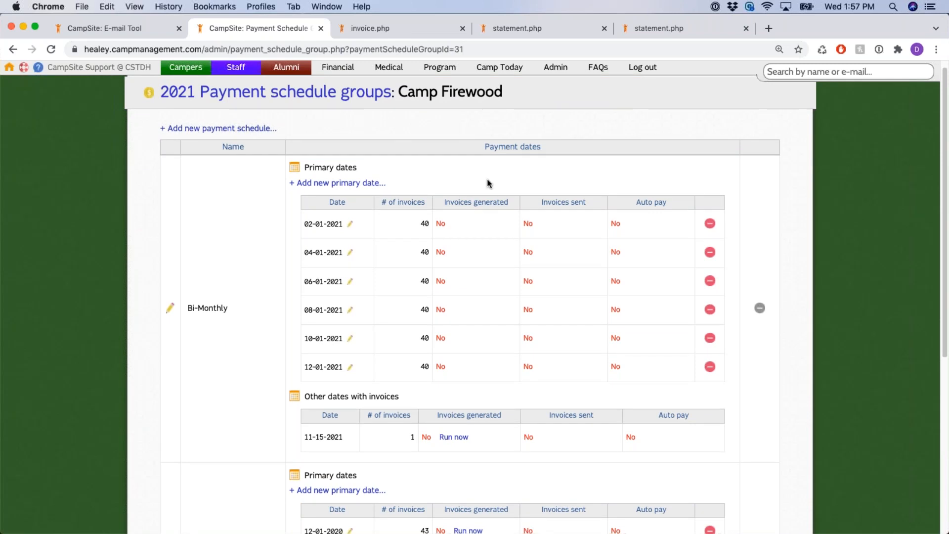
scroll(495, 197, down, 6)
drag(194, 341, 397, 311)
click(748, 235)
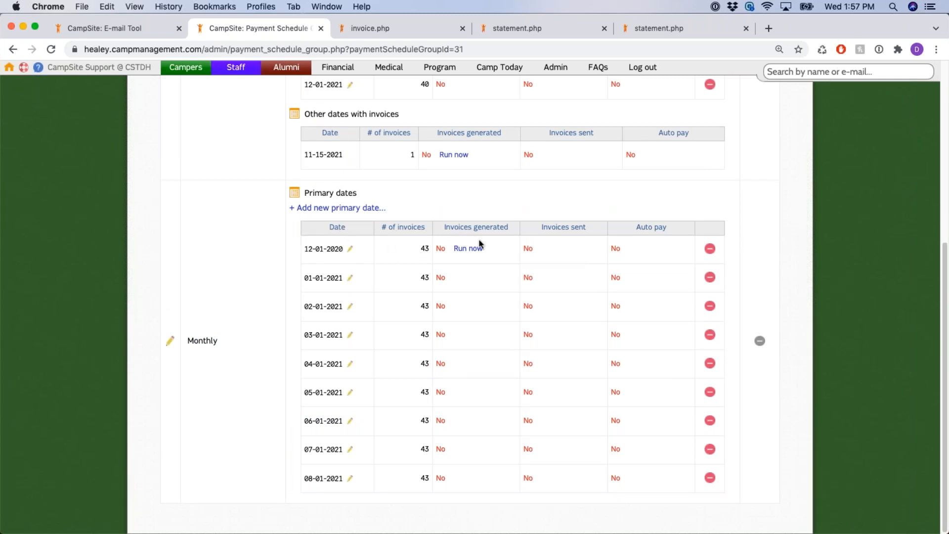
drag(484, 249, 458, 249)
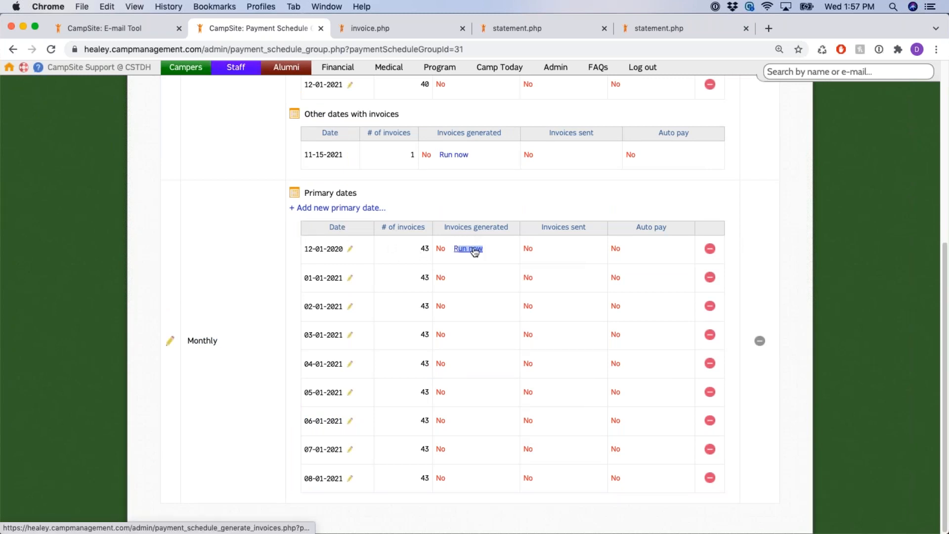
click(474, 250)
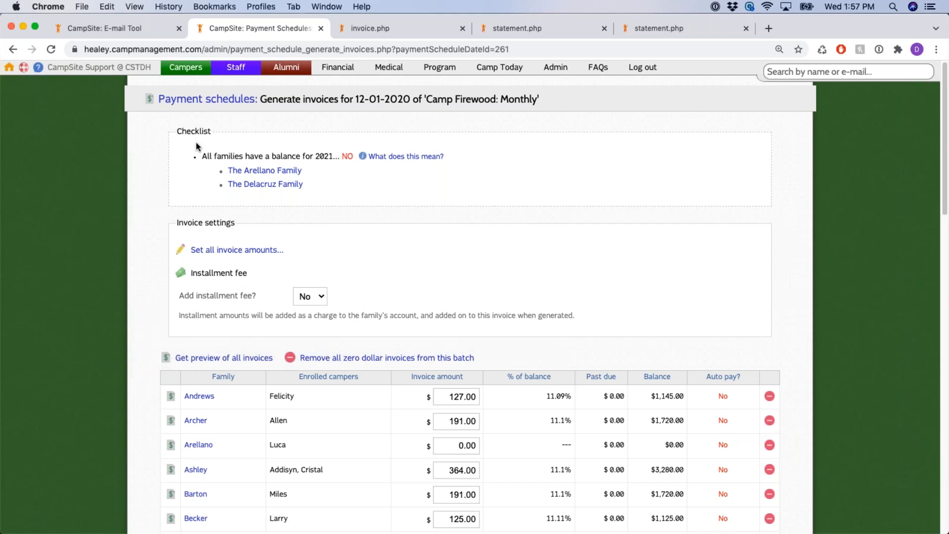
drag(203, 156, 339, 155)
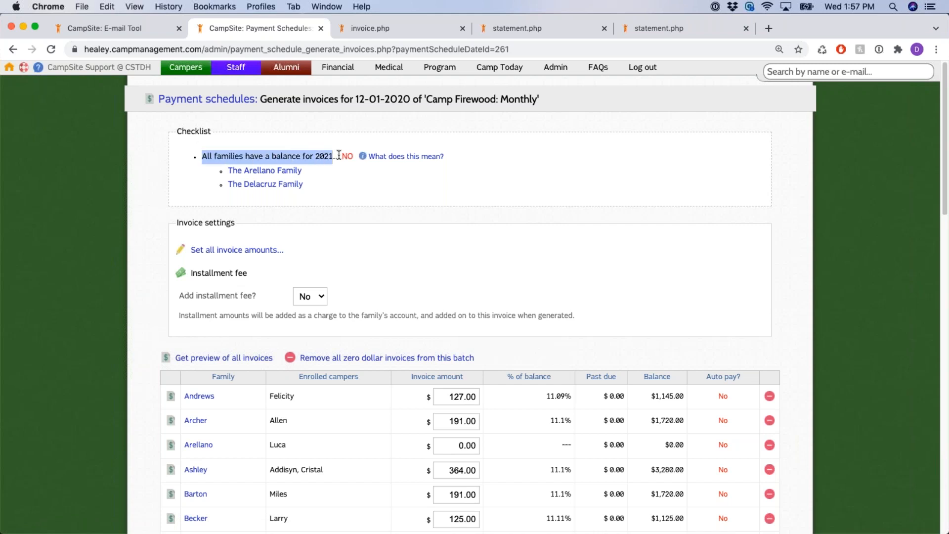
click(337, 199)
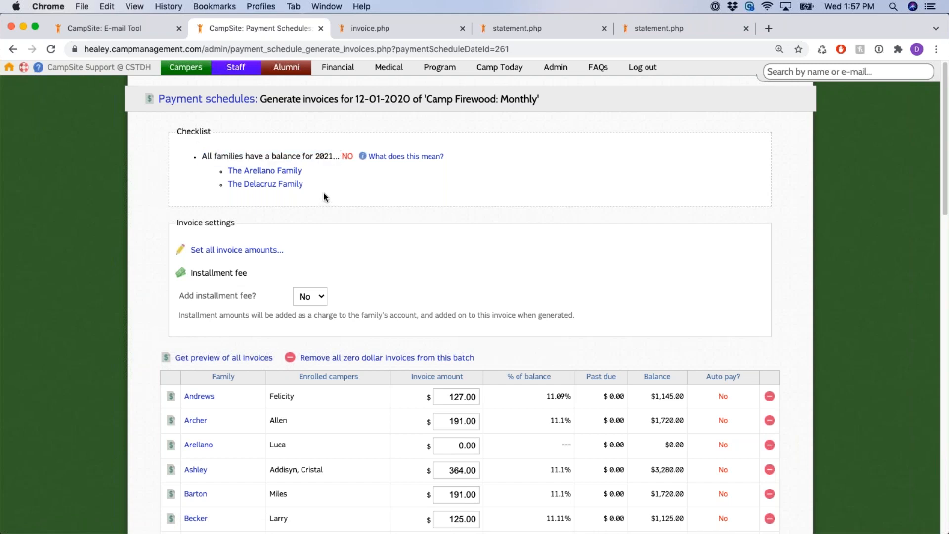
drag(204, 156, 336, 157)
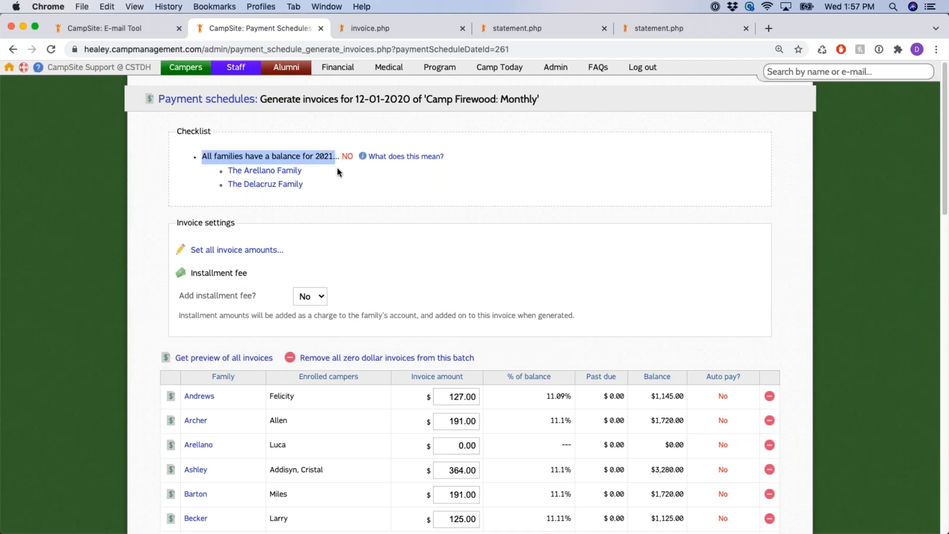
click(326, 161)
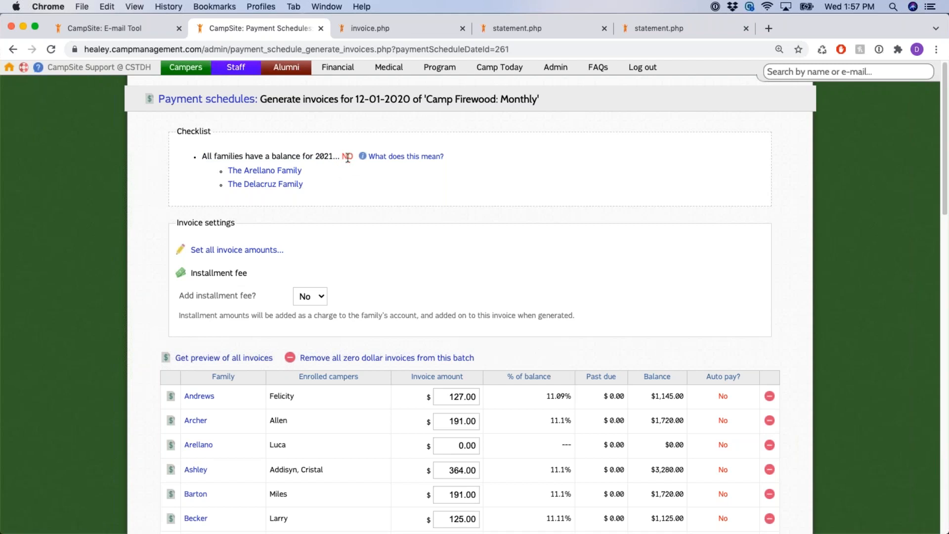
drag(214, 167, 347, 187)
click(353, 189)
drag(210, 155, 349, 158)
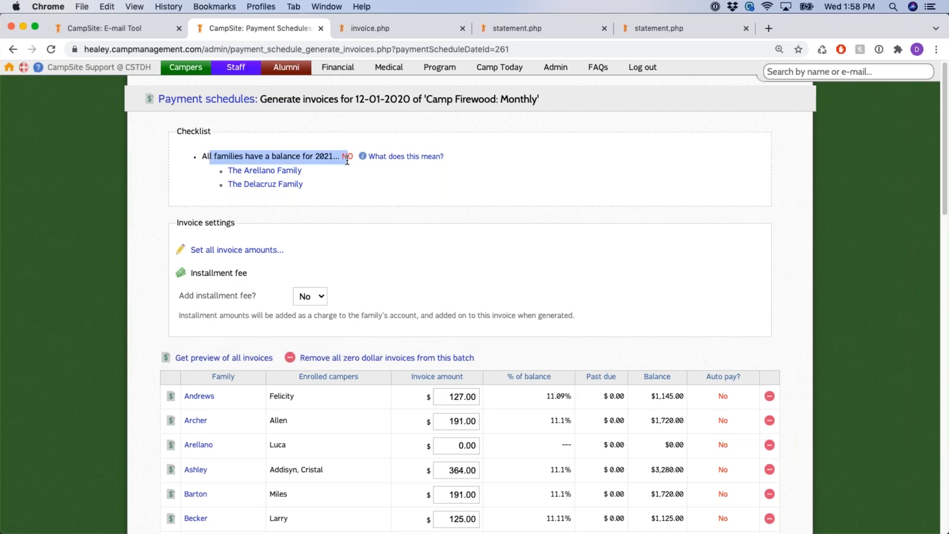
click(354, 189)
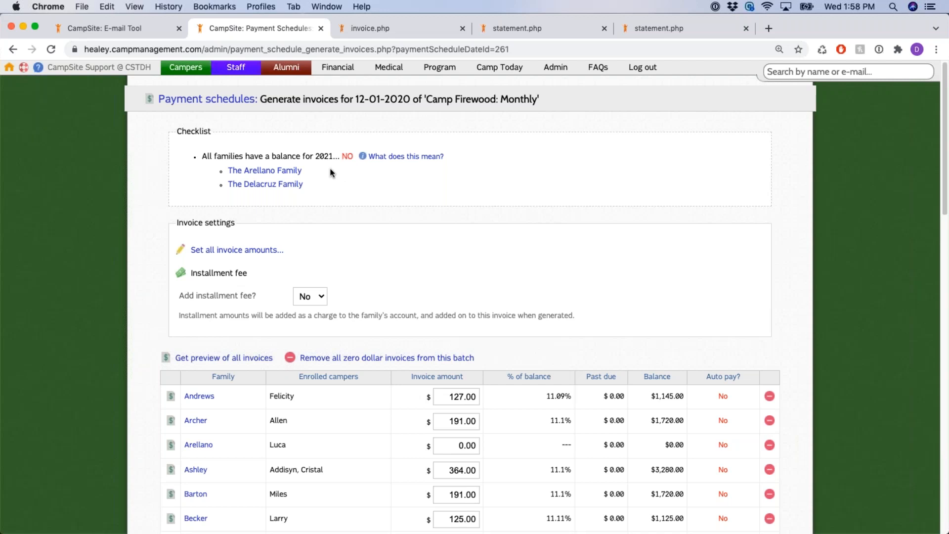
scroll(332, 172, down, 1)
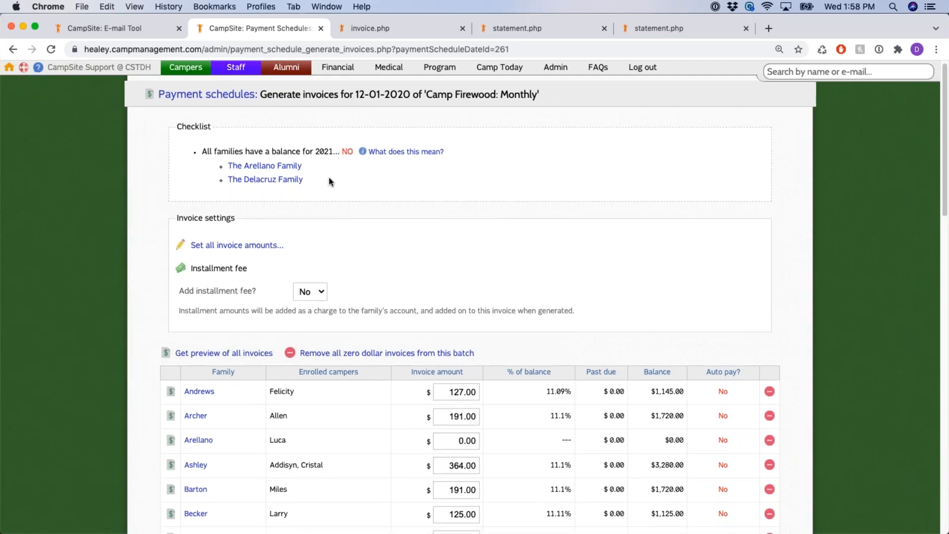
scroll(329, 180, down, 3)
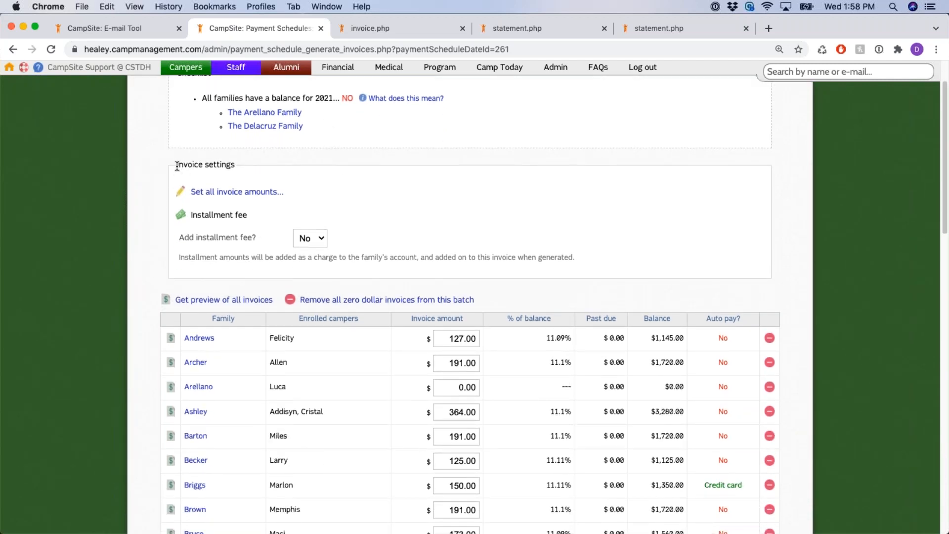
drag(177, 167, 250, 166)
click(315, 183)
click(250, 193)
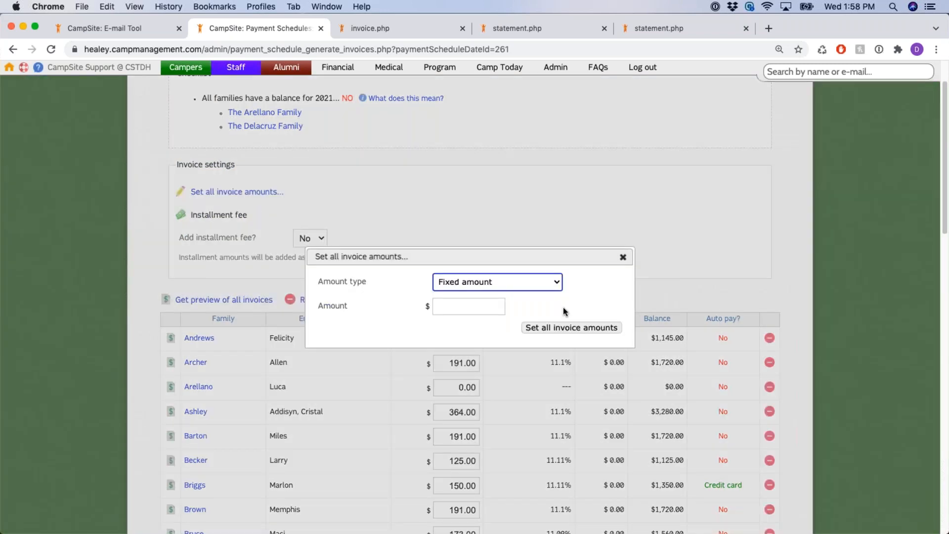
click(548, 283)
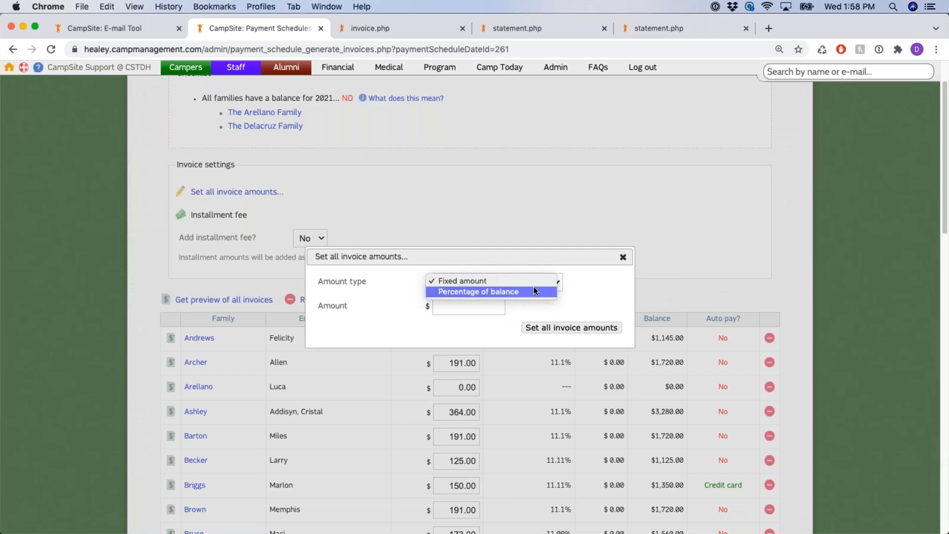
click(585, 283)
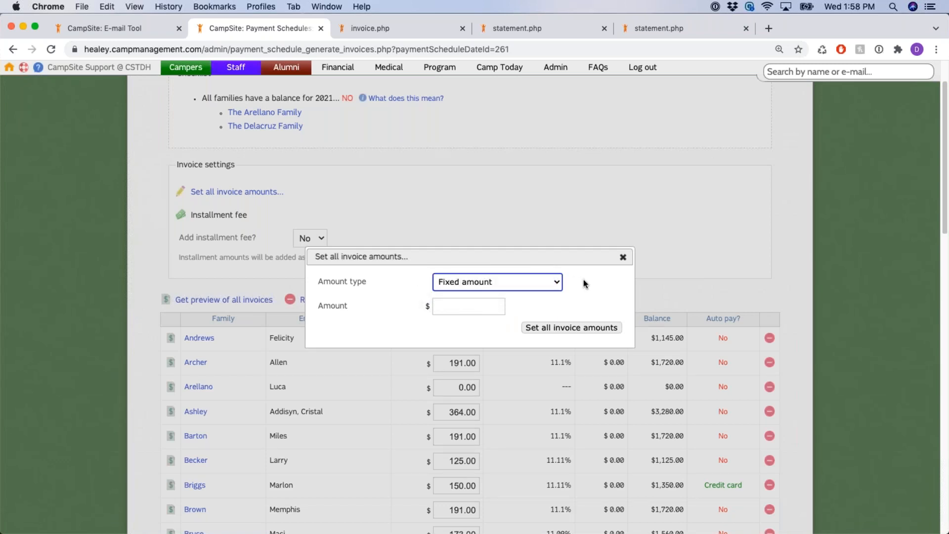
click(623, 256)
scroll(613, 273, down, 3)
drag(547, 317, 575, 369)
scroll(568, 311, up, 1)
scroll(539, 306, up, 2)
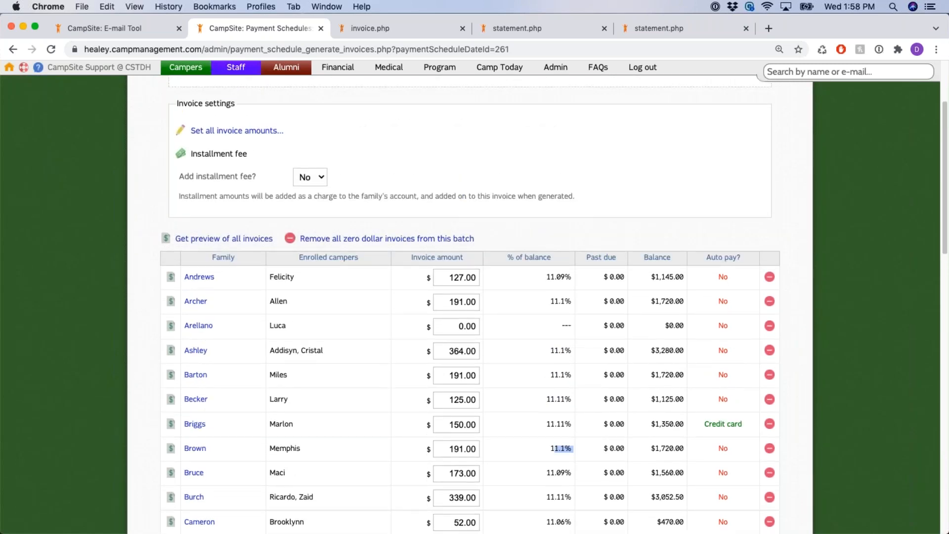
scroll(255, 170, up, 1)
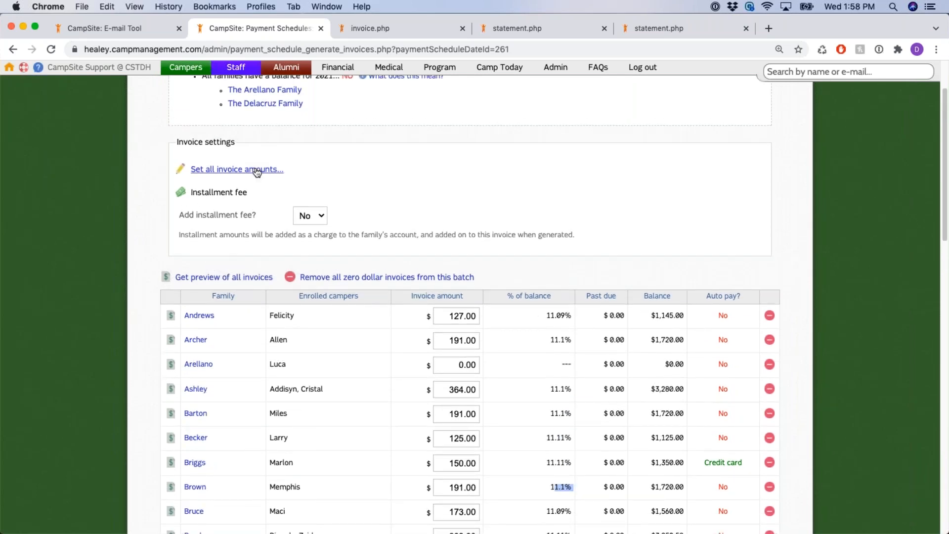
click(255, 169)
click(475, 290)
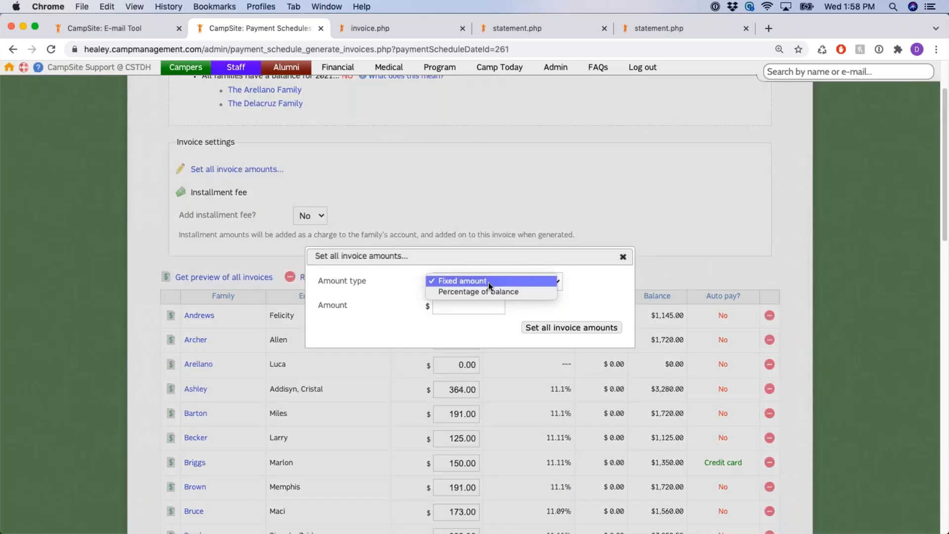
click(594, 292)
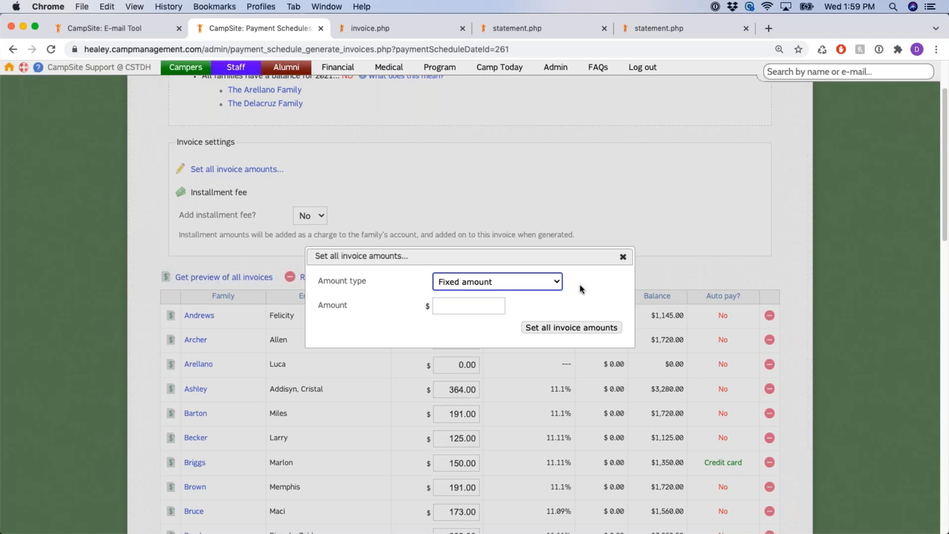
click(509, 282)
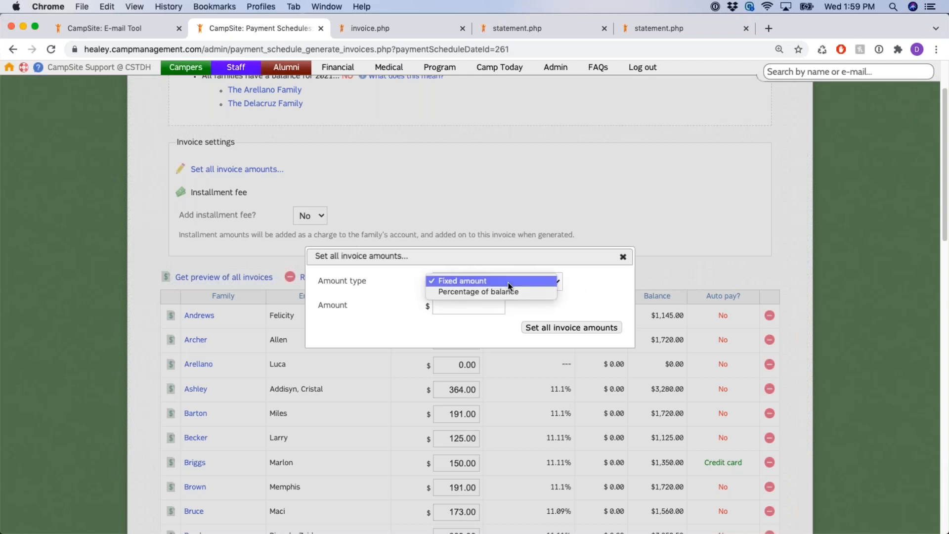
click(513, 280)
click(483, 304)
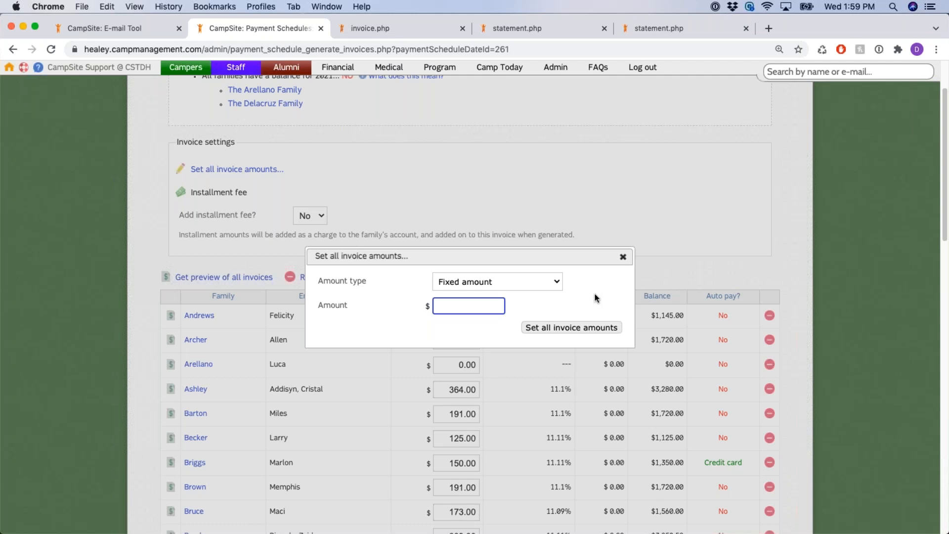
click(623, 257)
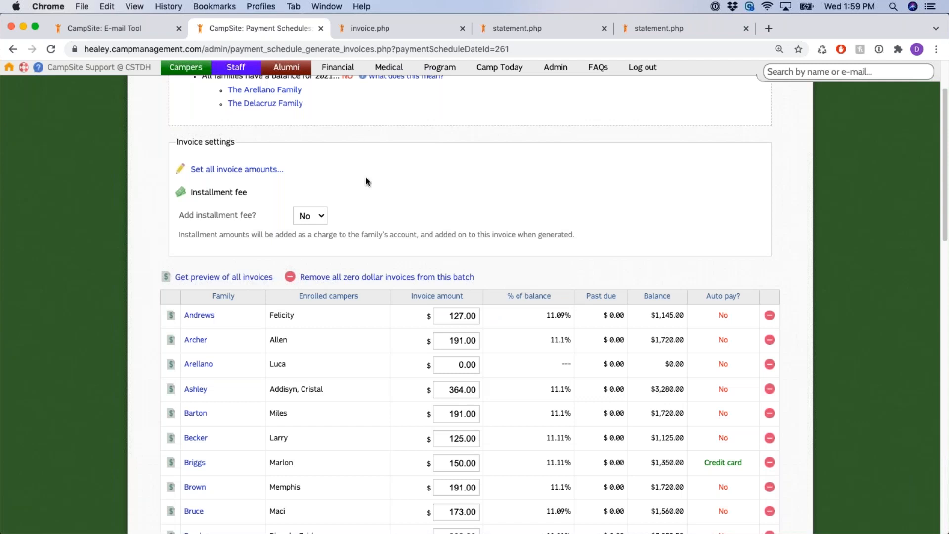
Set Add installment fee? to Yes for the 12-01-2020 invoice batch
scroll(370, 218, up, 1)
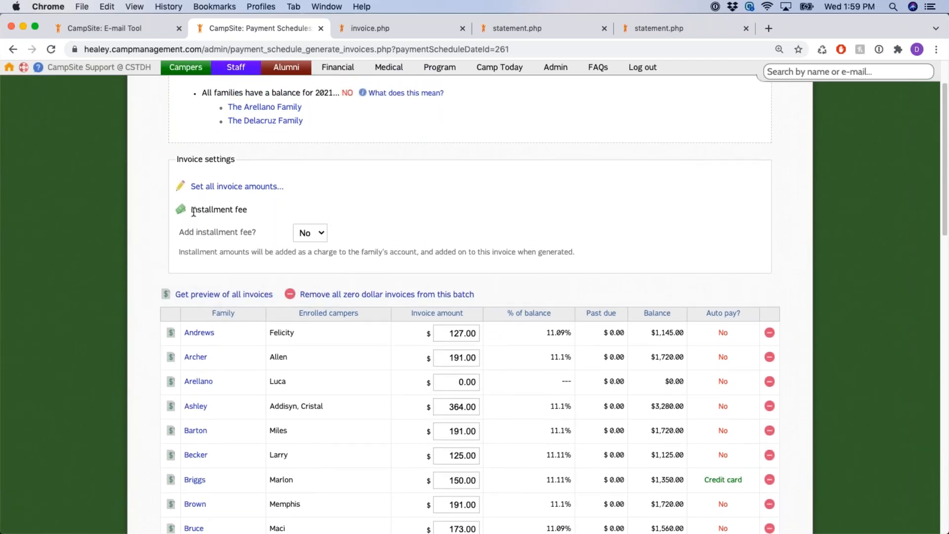
drag(180, 233, 265, 236)
click(318, 233)
click(398, 227)
click(488, 222)
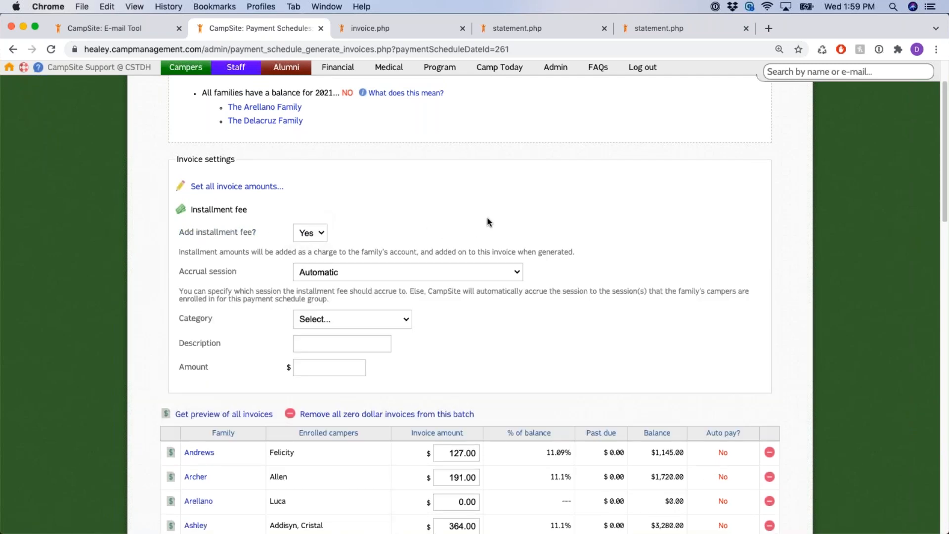
Enter 10 as the installment fee amount, leaving the accrual session on Automatic
scroll(482, 230, down, 3)
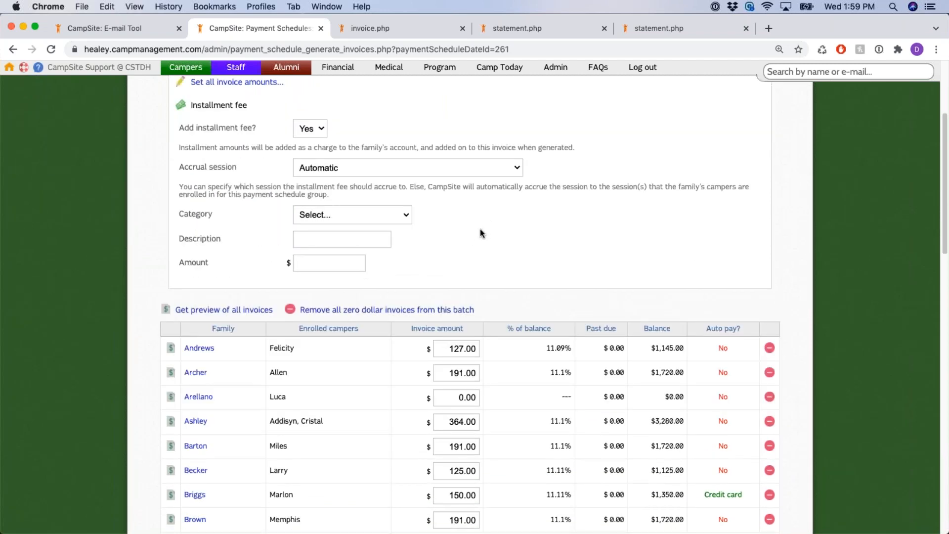
scroll(476, 230, up, 5)
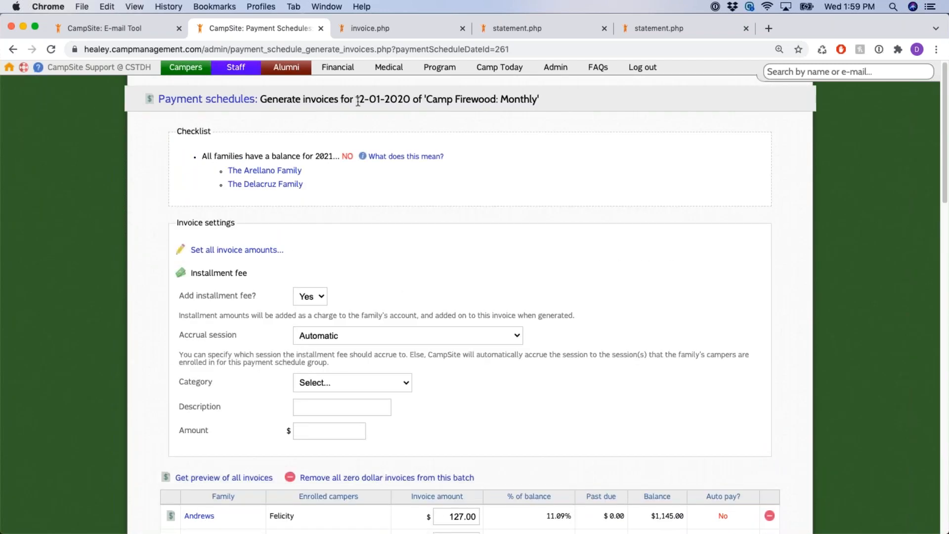
drag(357, 100, 410, 100)
scroll(475, 258, down, 1)
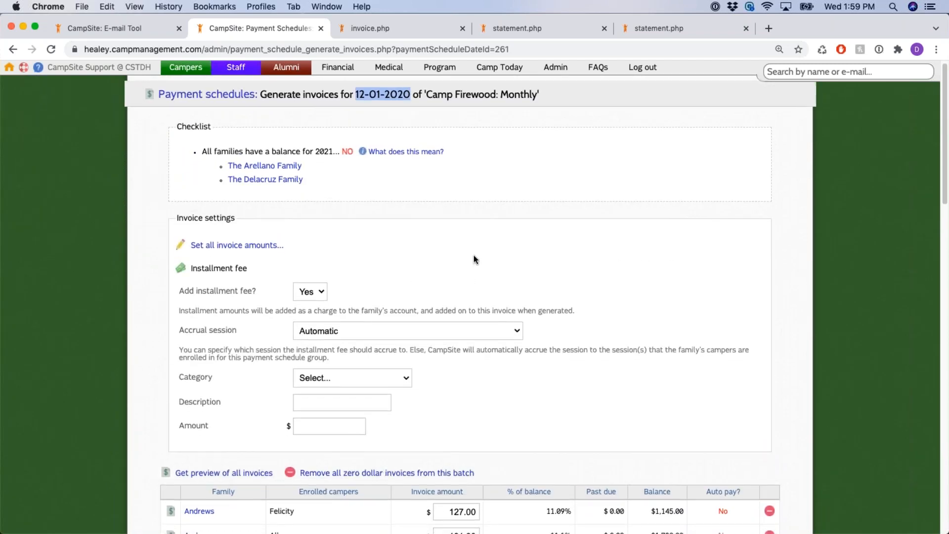
scroll(473, 259, down, 2)
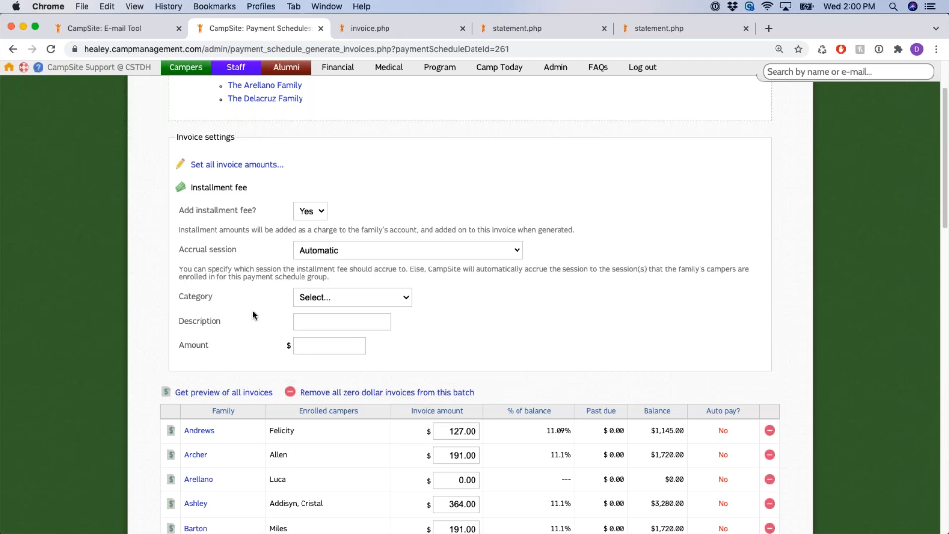
click(330, 348)
text(10)
click(474, 328)
scroll(470, 343, up, 3)
drag(355, 99, 415, 100)
Set Add installment fee? back to No and review the preview and zero-dollar invoice options
click(310, 296)
click(305, 309)
click(443, 257)
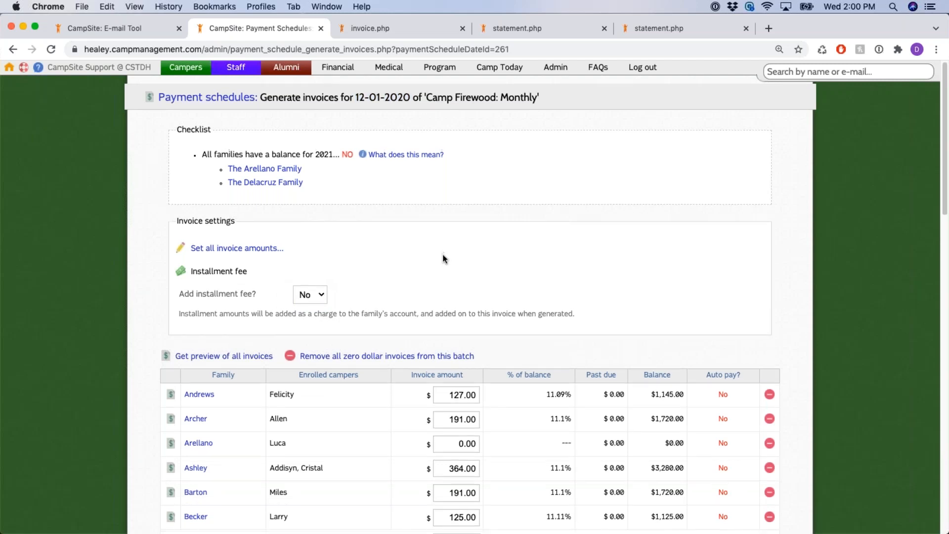
scroll(445, 258, down, 1)
scroll(443, 257, down, 3)
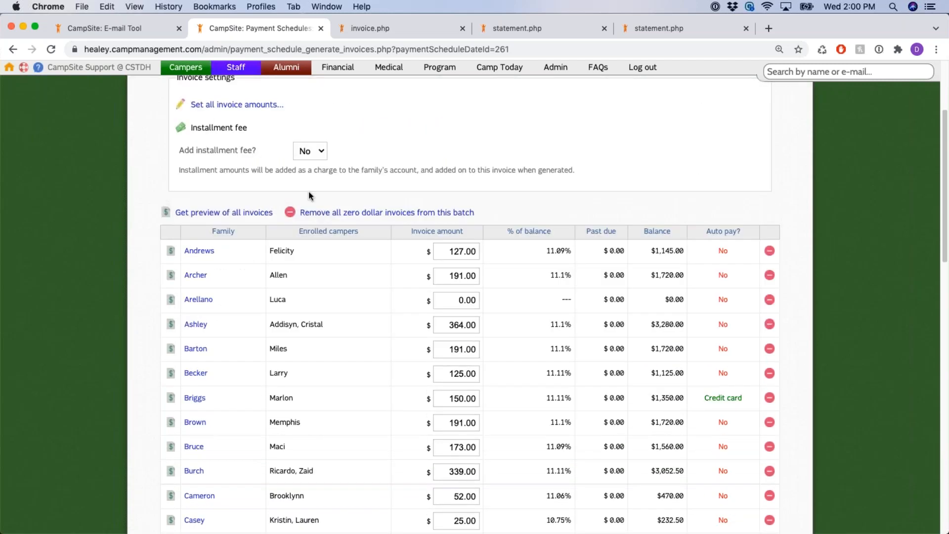
drag(150, 209, 273, 216)
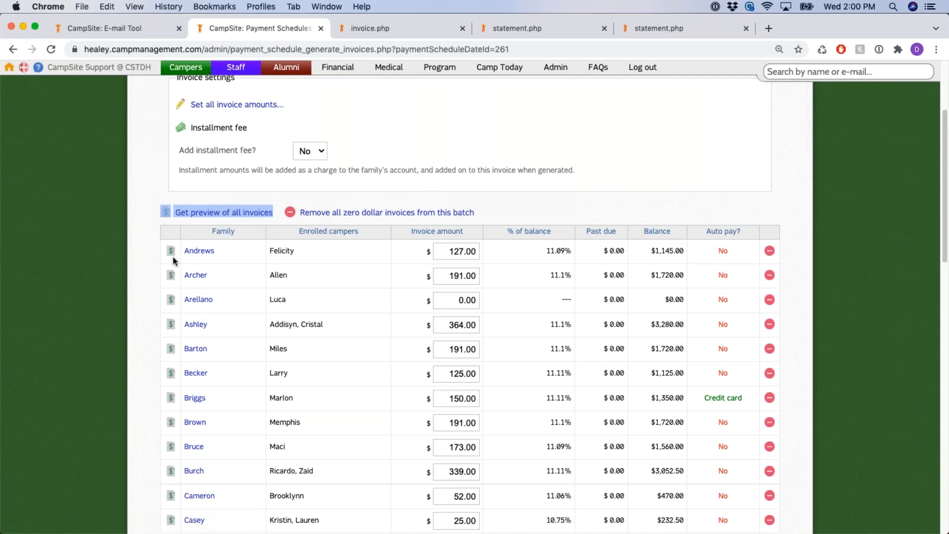
drag(478, 213, 299, 213)
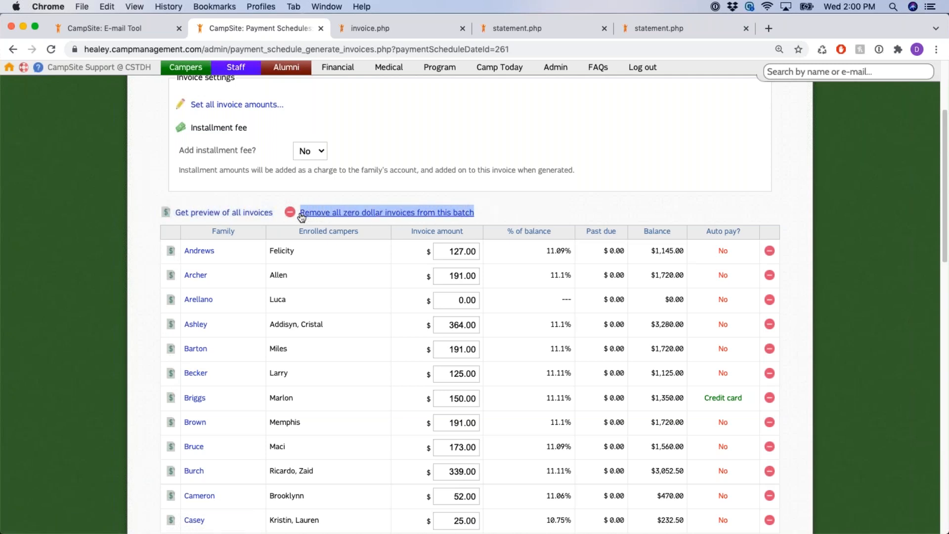
Remove all zero-dollar invoices from the batch and confirm with OK
click(563, 199)
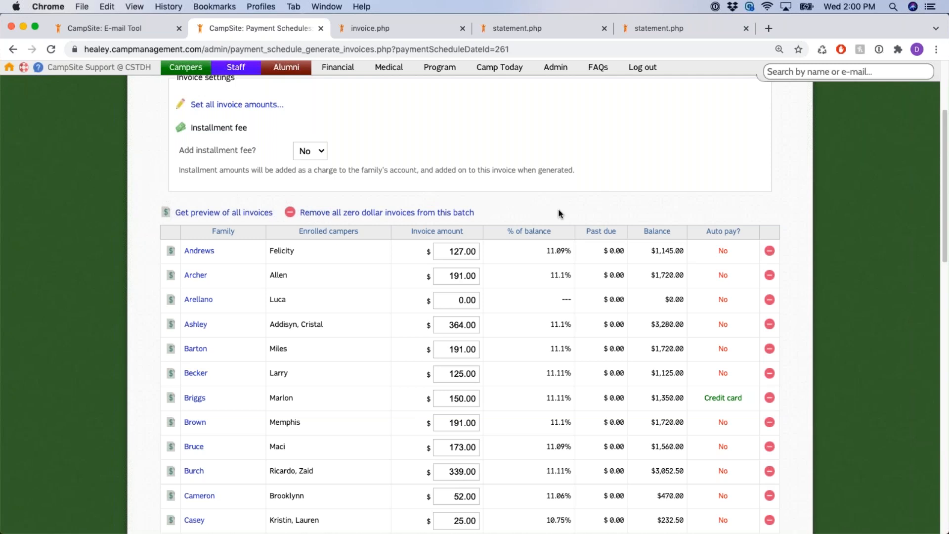
scroll(551, 209, up, 1)
scroll(551, 209, up, 2)
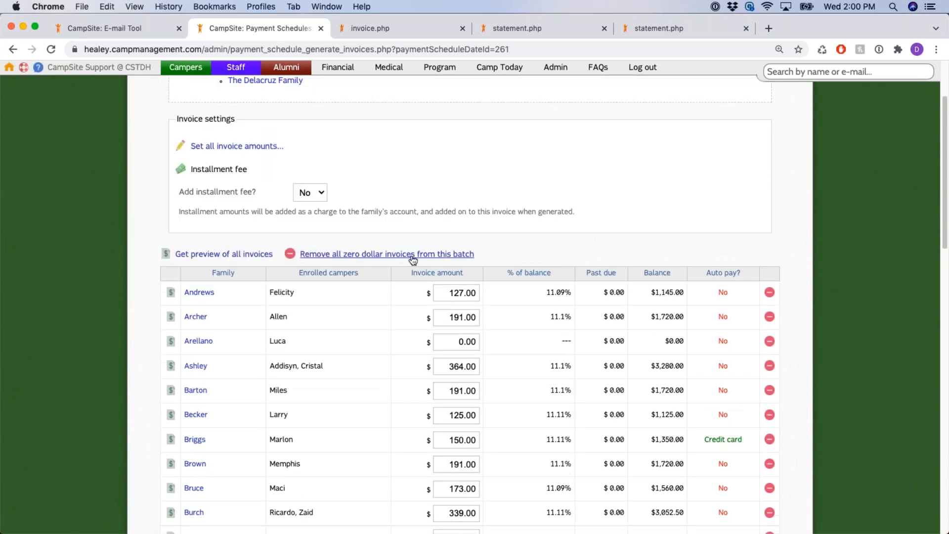
click(412, 256)
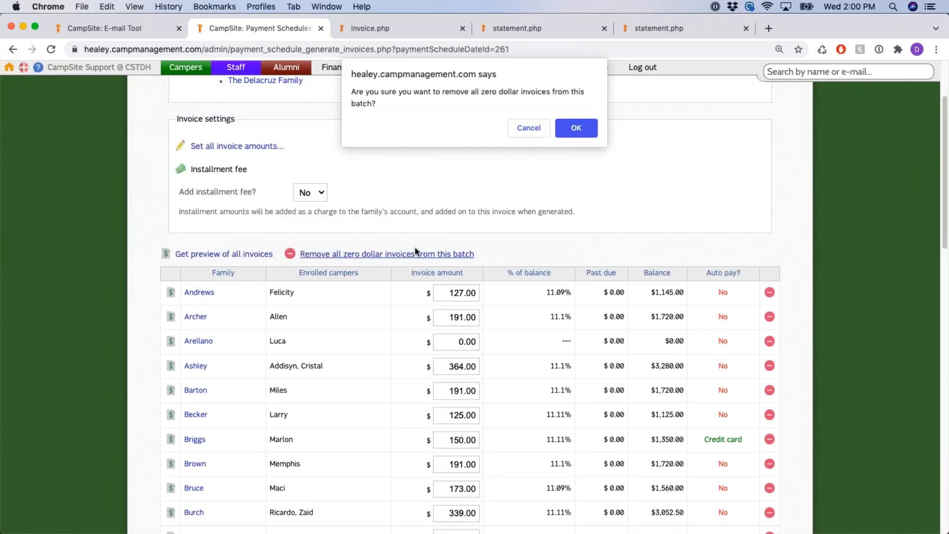
click(575, 129)
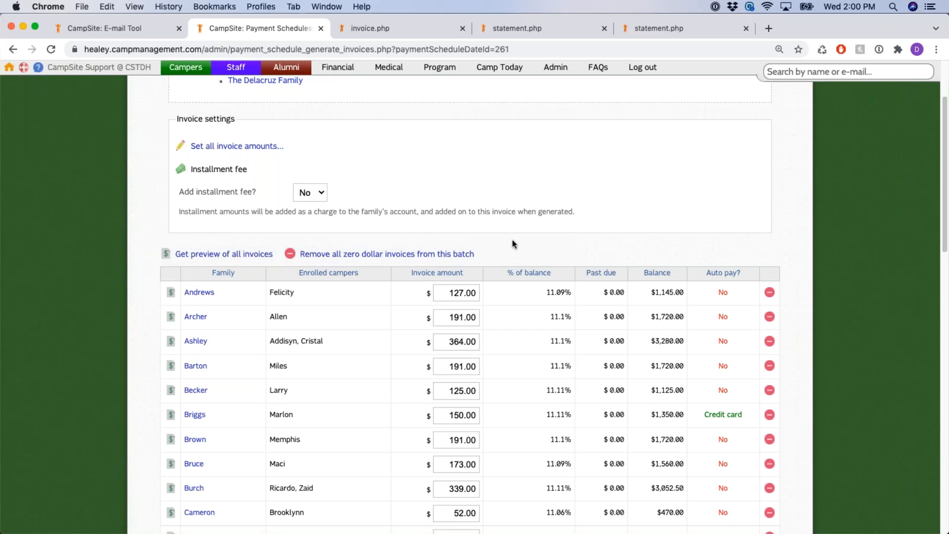
scroll(513, 227, down, 5)
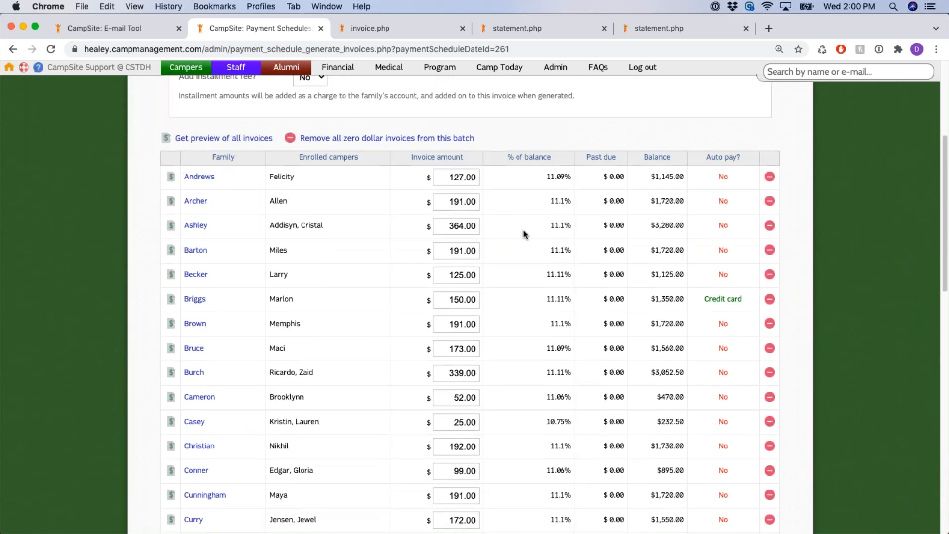
scroll(524, 234, down, 3)
scroll(524, 234, up, 6)
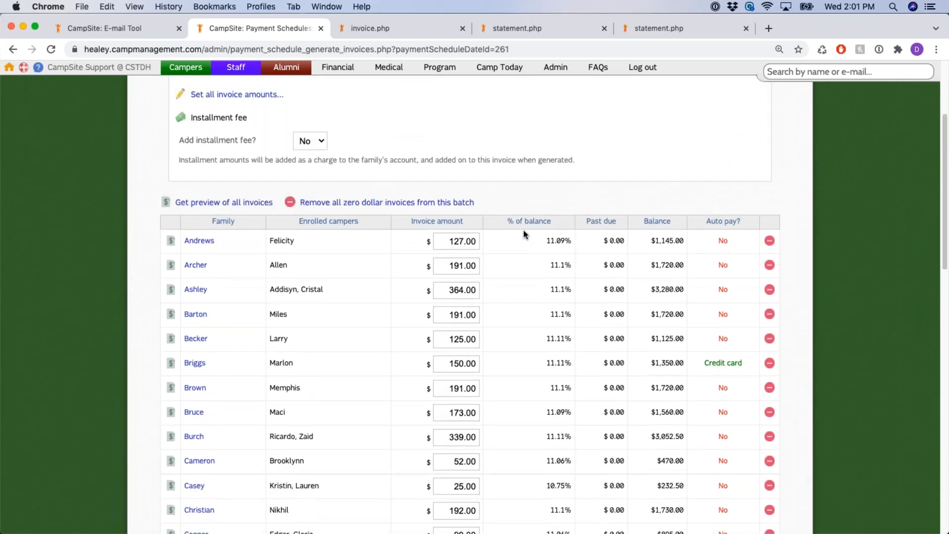
scroll(494, 247, up, 4)
Check the editable invoice amounts, such as Ashley's 364.00 against its 3,280.00 balance
click(458, 326)
click(462, 351)
click(451, 376)
drag(450, 376, 477, 377)
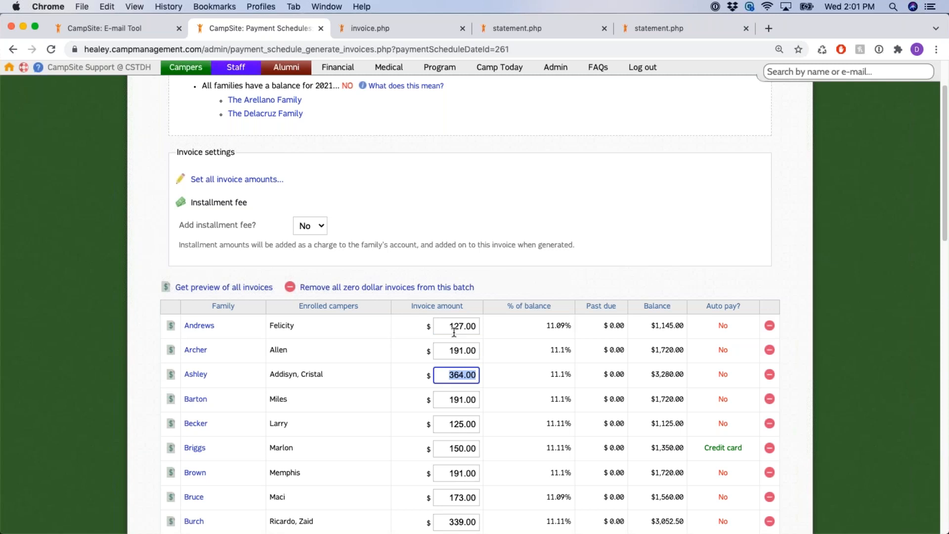
scroll(454, 333, up, 3)
drag(355, 99, 412, 99)
scroll(494, 314, down, 6)
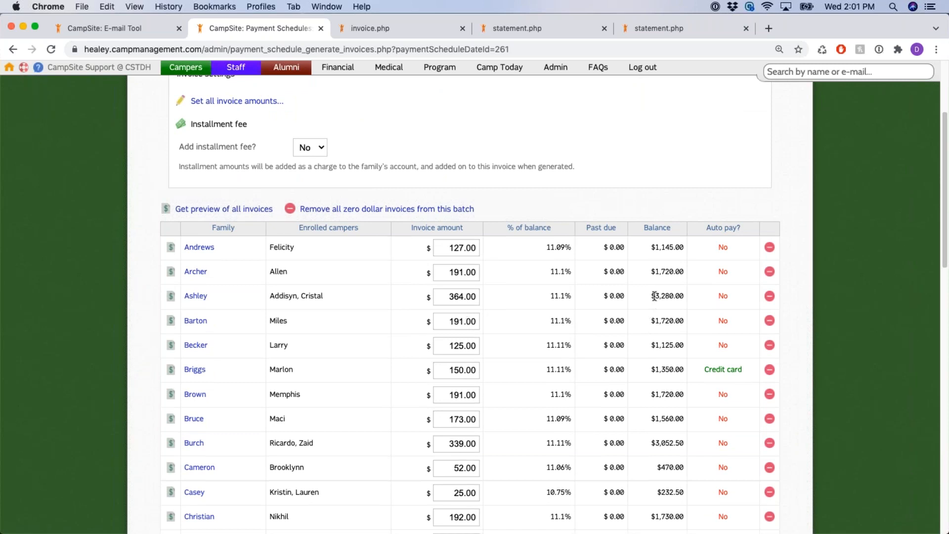
double_click(688, 297)
click(457, 297)
Scroll to the bottom to see $6592.00 invoiced against $59435.00 in family balances
scroll(457, 297, down, 2)
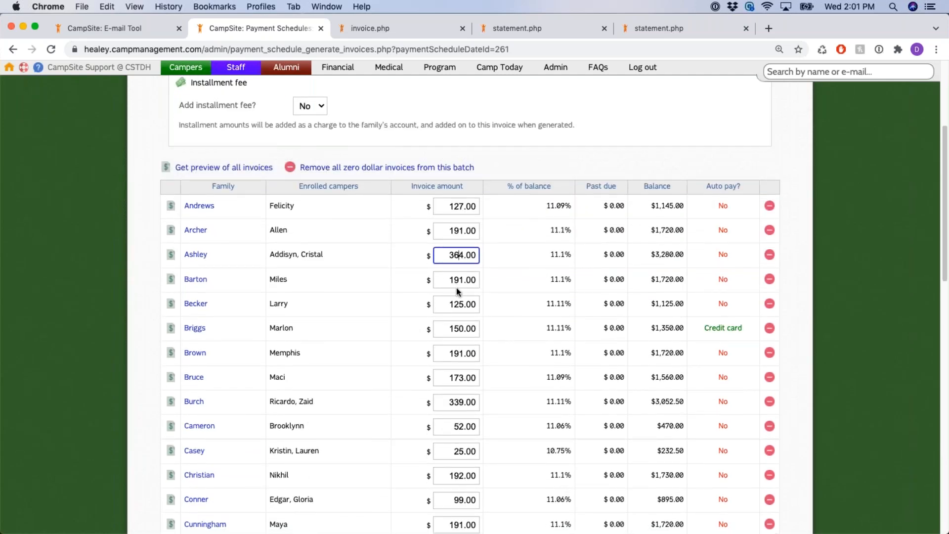
scroll(460, 280, down, 3)
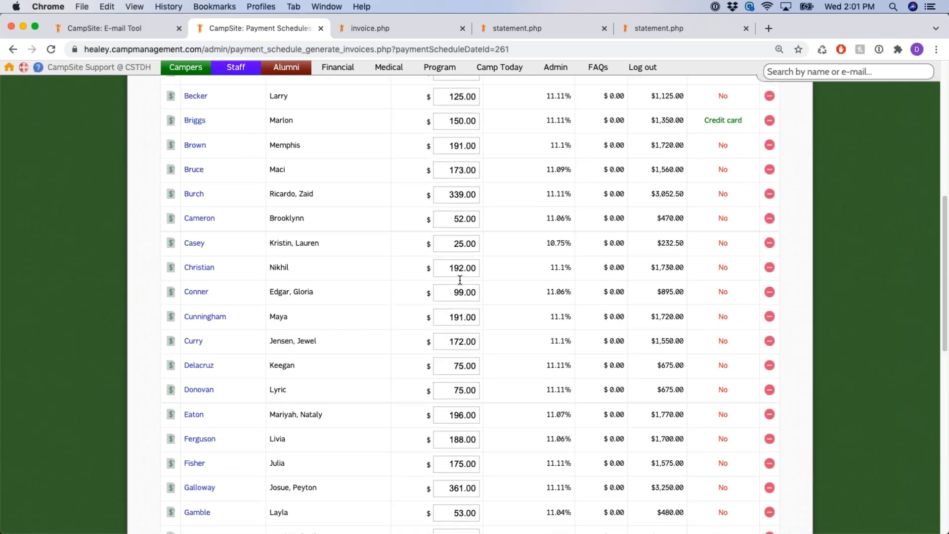
scroll(460, 280, up, 5)
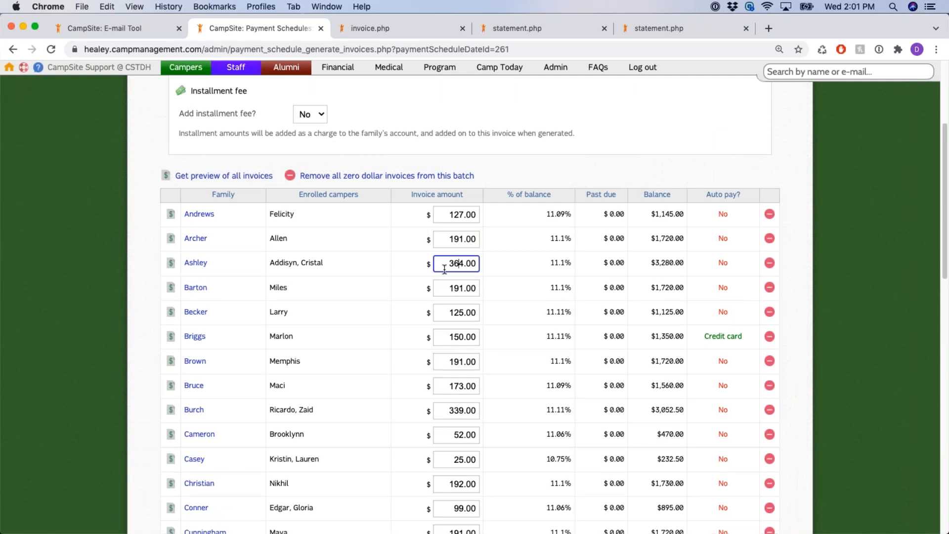
scroll(706, 188, up, 5)
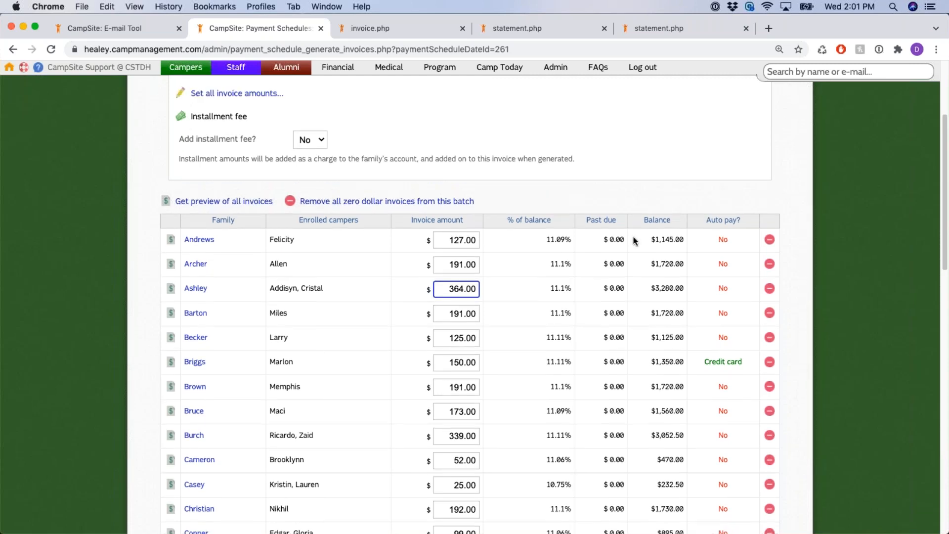
click(489, 264)
scroll(485, 262, down, 2)
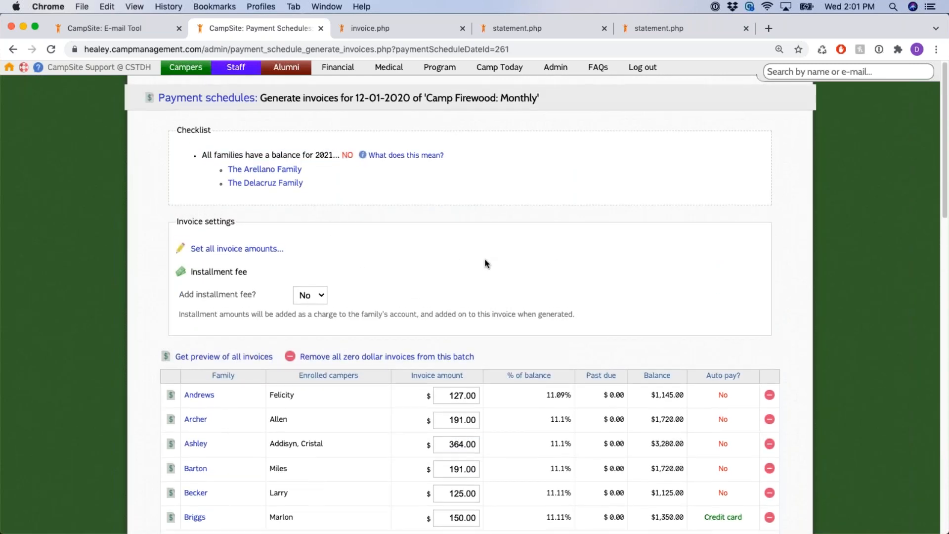
drag(482, 296, 298, 299)
click(797, 232)
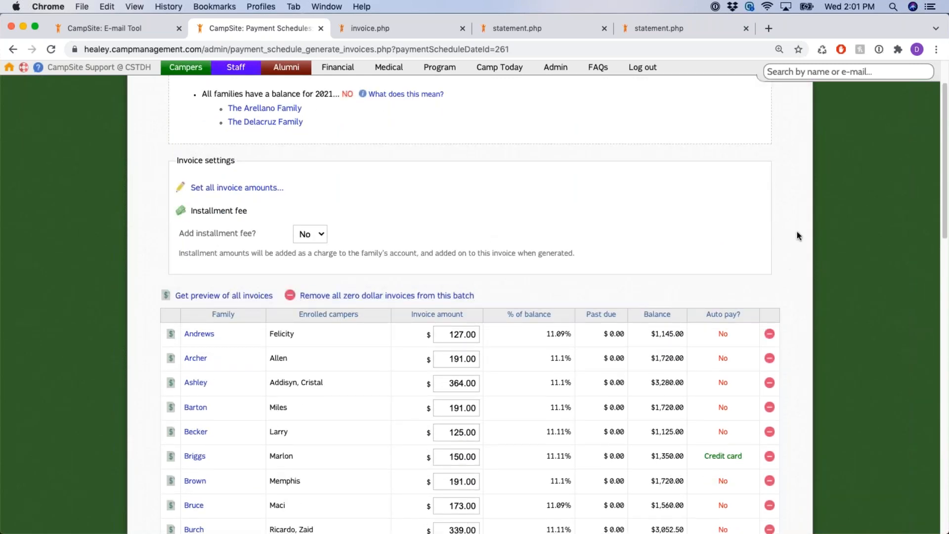
scroll(797, 233, down, 10)
scroll(797, 230, down, 10)
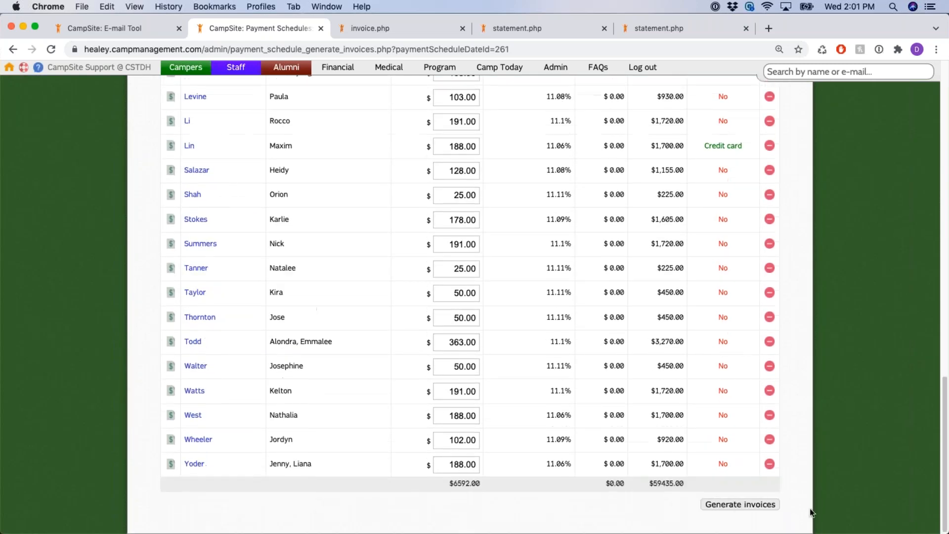
click(700, 505)
click(751, 506)
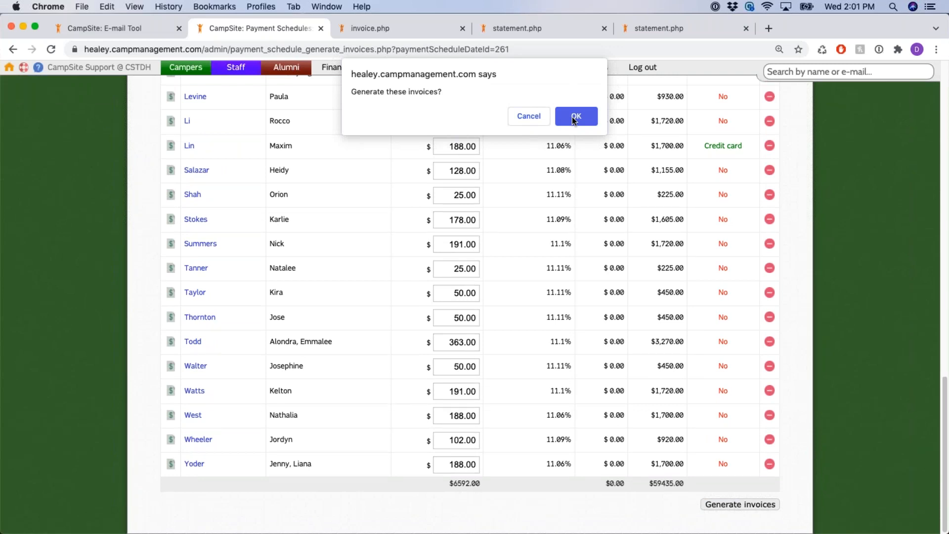
click(574, 120)
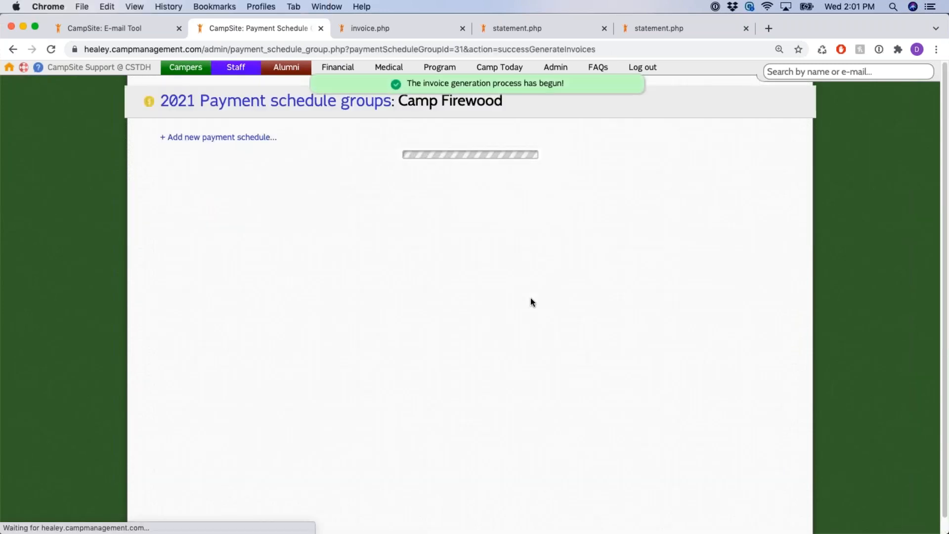
scroll(531, 297, down, 5)
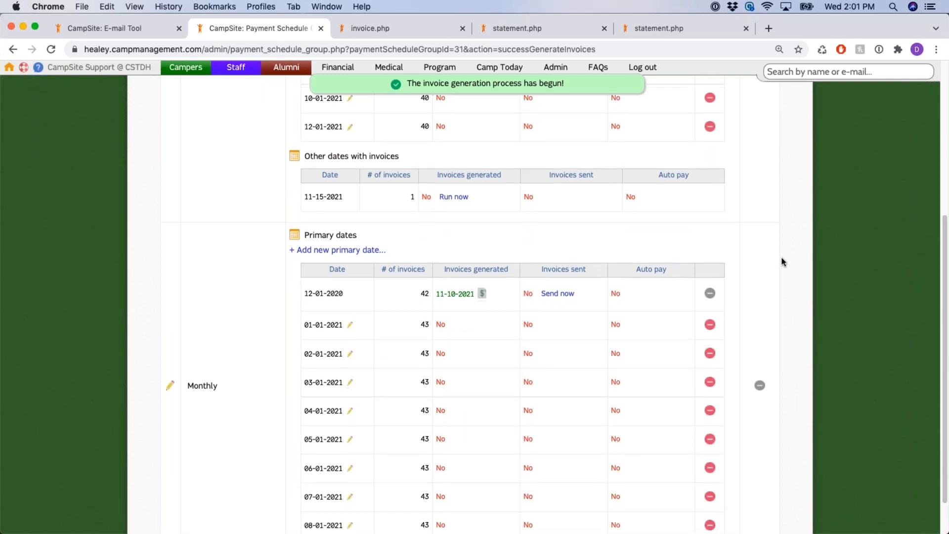
scroll(782, 258, down, 1)
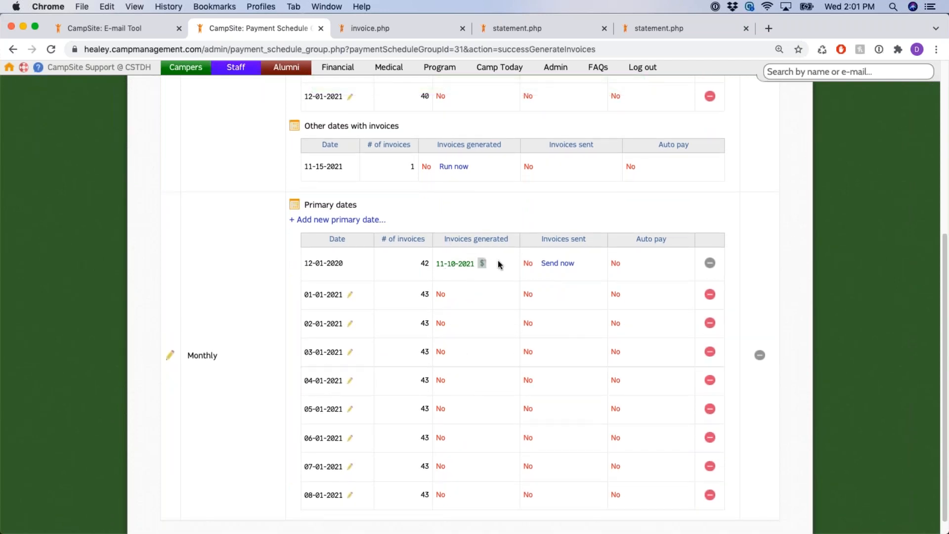
drag(559, 263, 526, 262)
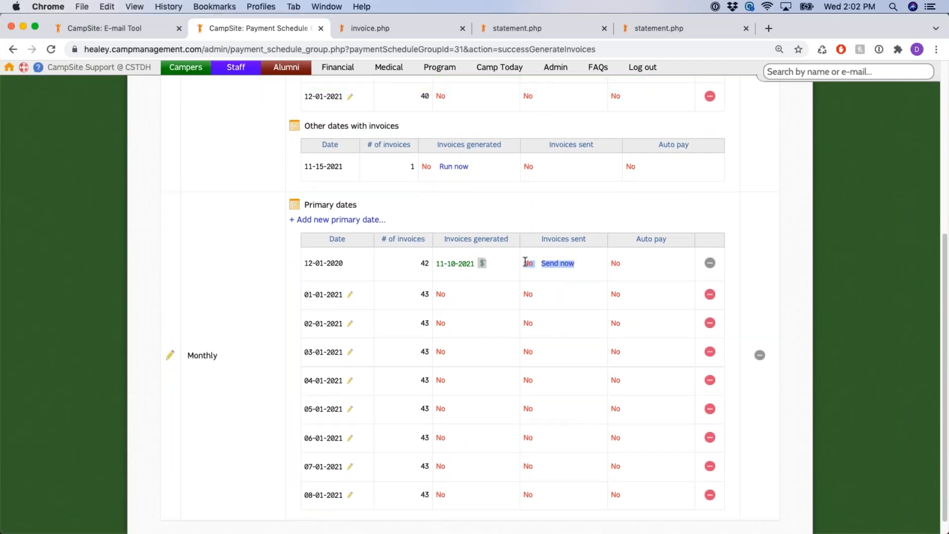
click(615, 212)
Start sending the 12-01-2020 Monthly invoices and confirm the valid e-mail address check is OK
click(567, 266)
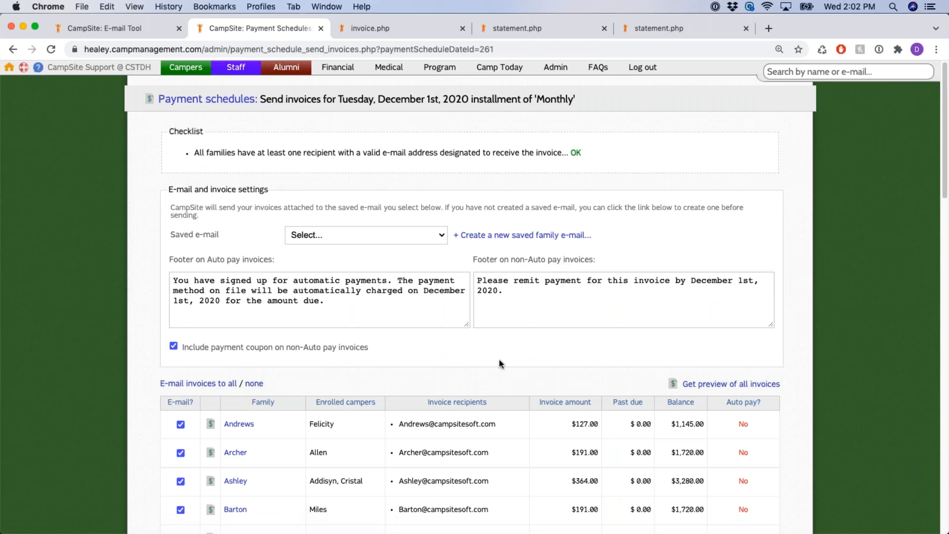
drag(193, 153, 560, 153)
click(589, 189)
drag(566, 155, 600, 153)
click(657, 161)
scroll(664, 159, down, 2)
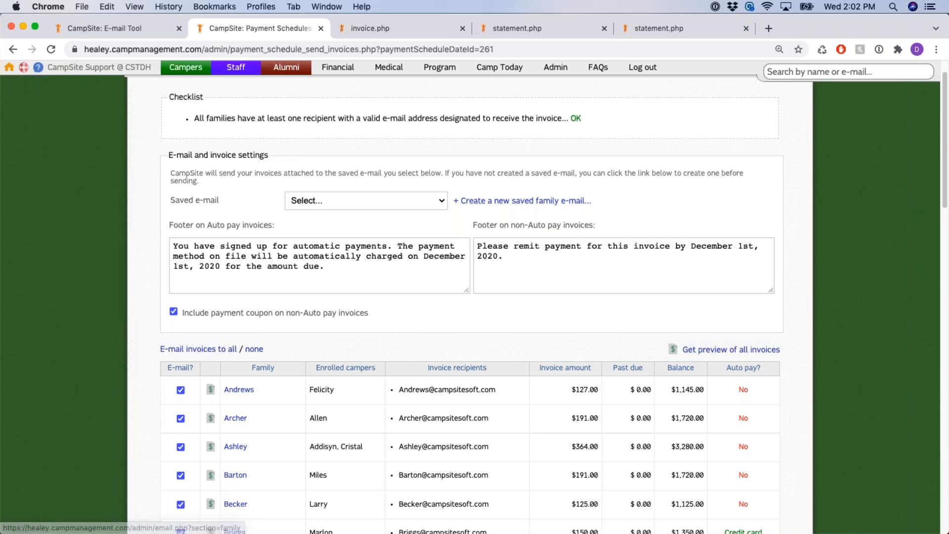
click(586, 202)
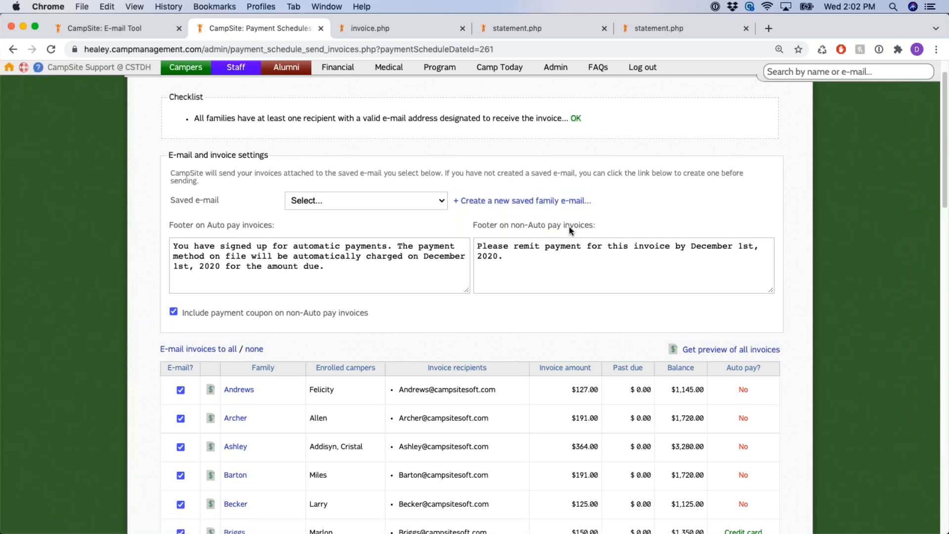
Choose the Invoice saved e-mail and check the auto-pay footer cites December 1st, 2020
click(426, 202)
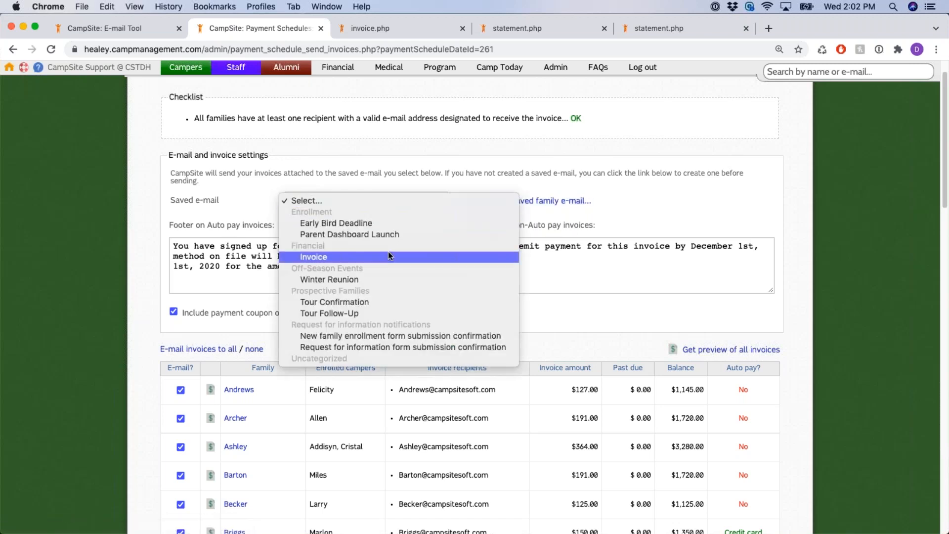
click(390, 257)
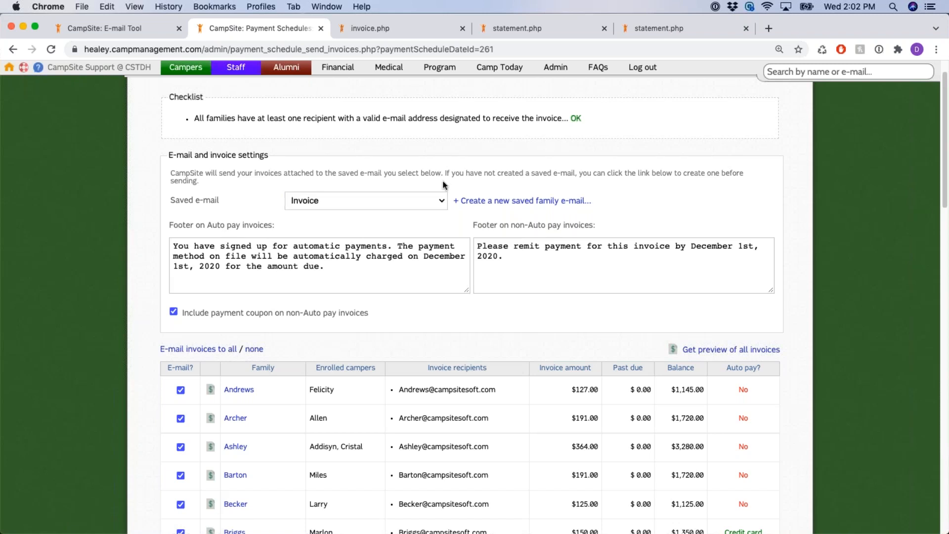
scroll(465, 156, down, 1)
drag(170, 208, 607, 209)
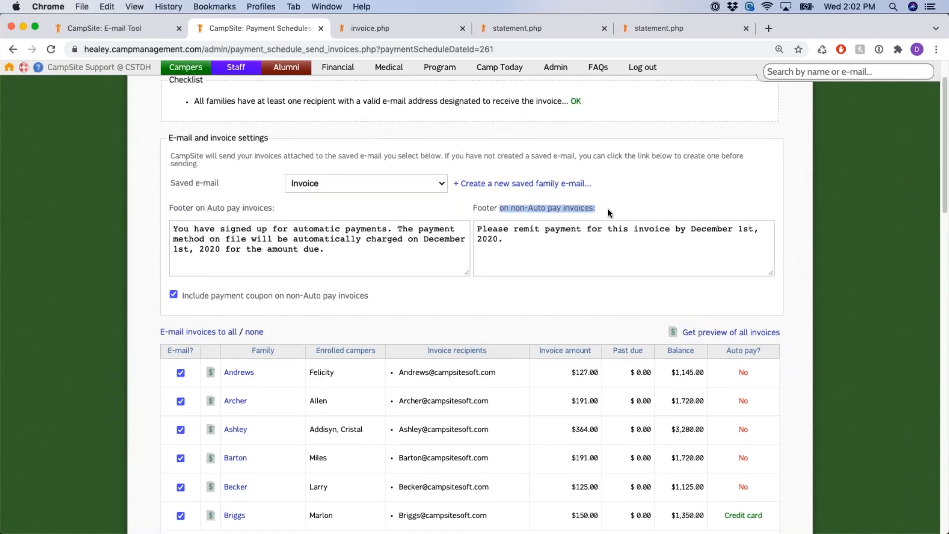
click(349, 245)
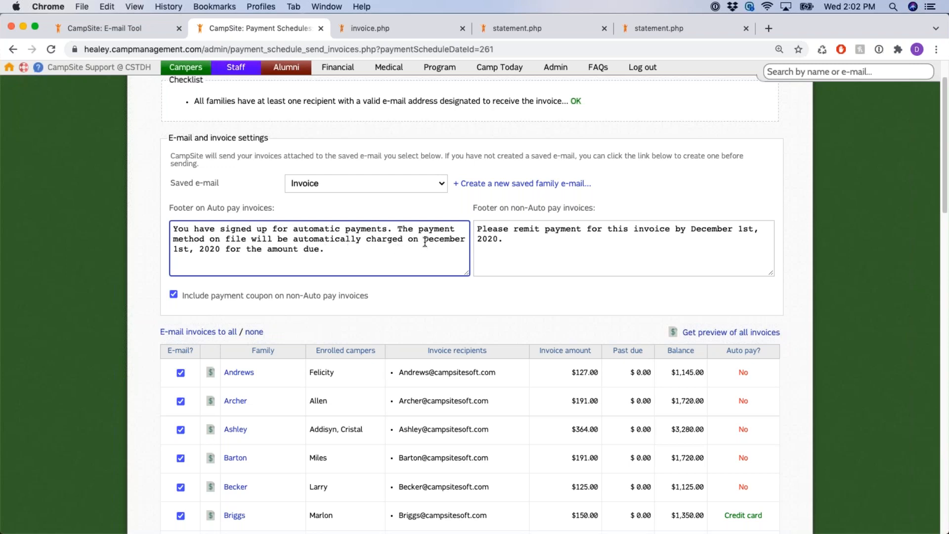
drag(424, 240, 221, 250)
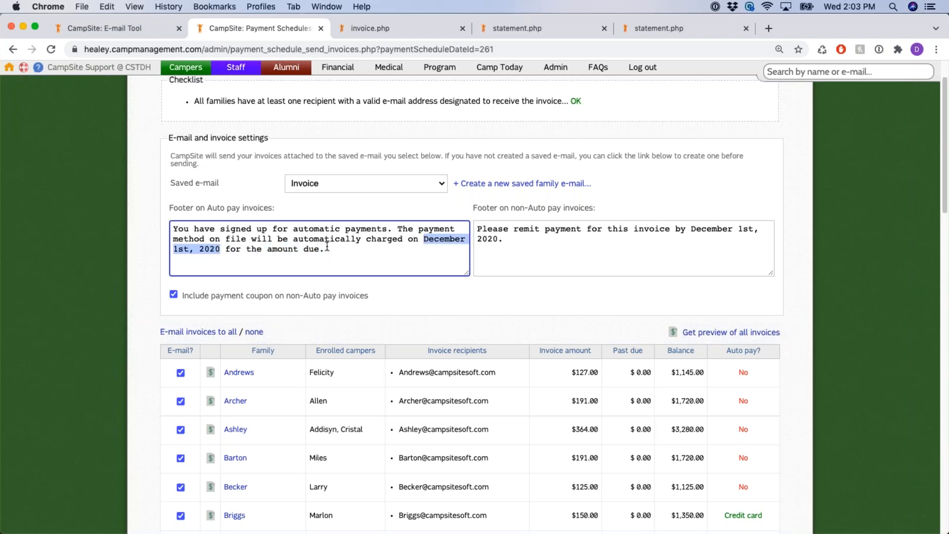
scroll(328, 246, up, 2)
drag(378, 99, 476, 99)
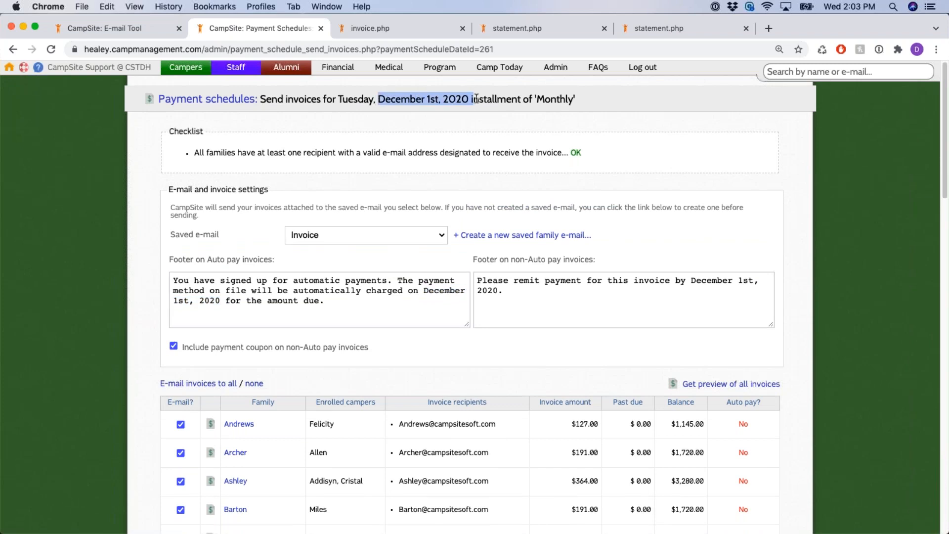
Add test text to the auto-pay footer, then delete it, leaving the footer unchanged
click(370, 295)
click(363, 298)
text(szdfgdfhjdfghdrhdfgh)
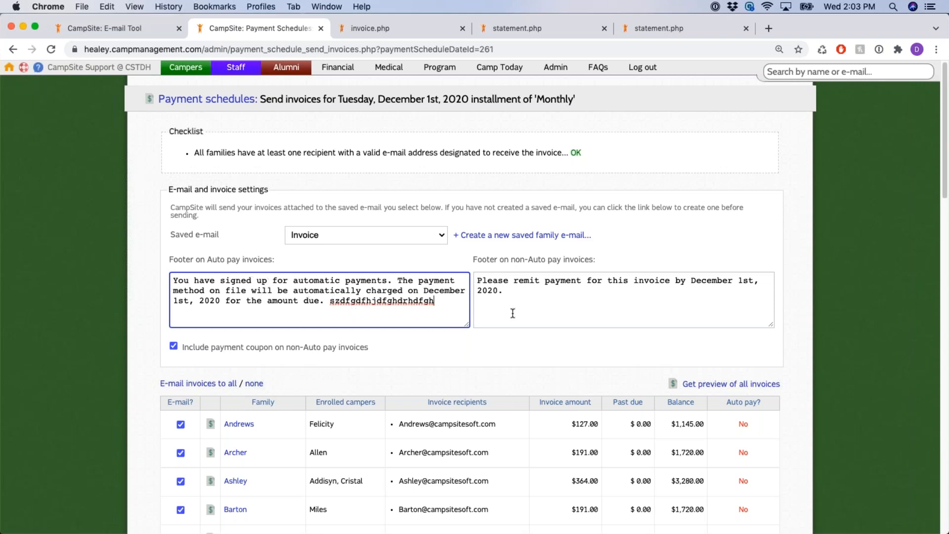
drag(174, 279, 327, 308)
click(327, 307)
drag(330, 306, 447, 303)
key(BackSpace)
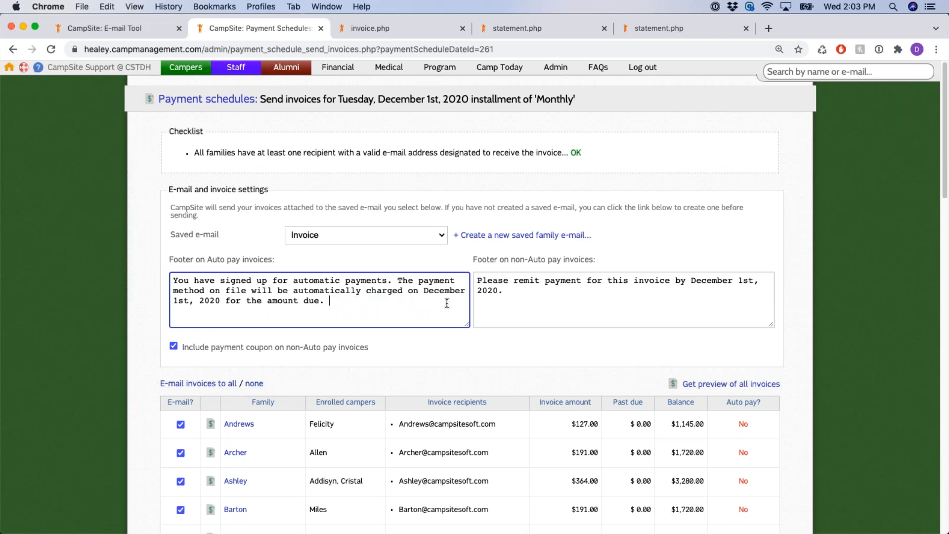
click(443, 350)
Uncheck 'Include payment coupon on non-Auto pay invoices' and review the families marked for e-mailing
scroll(412, 338, down, 1)
scroll(412, 338, down, 1)
drag(374, 321, 266, 322)
click(225, 328)
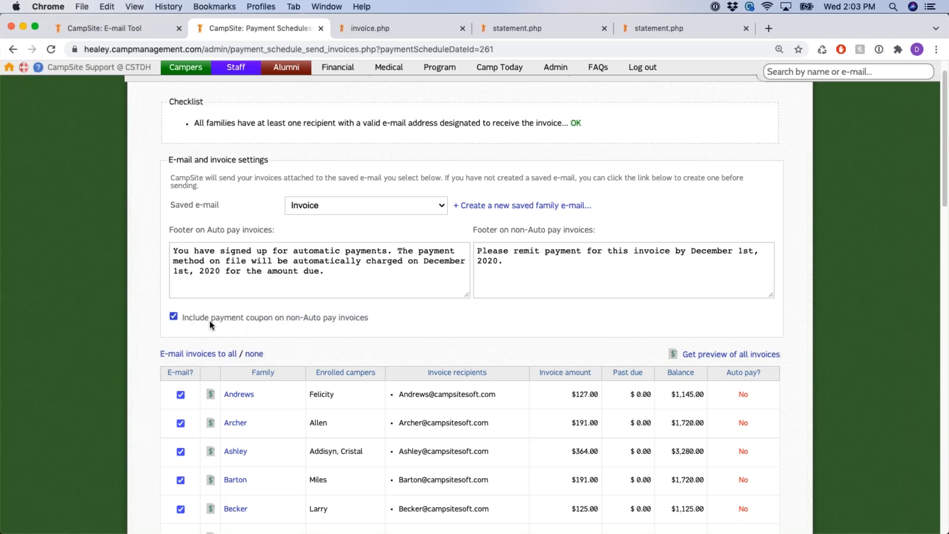
drag(284, 316, 230, 317)
click(381, 324)
click(230, 318)
scroll(805, 213, down, 3)
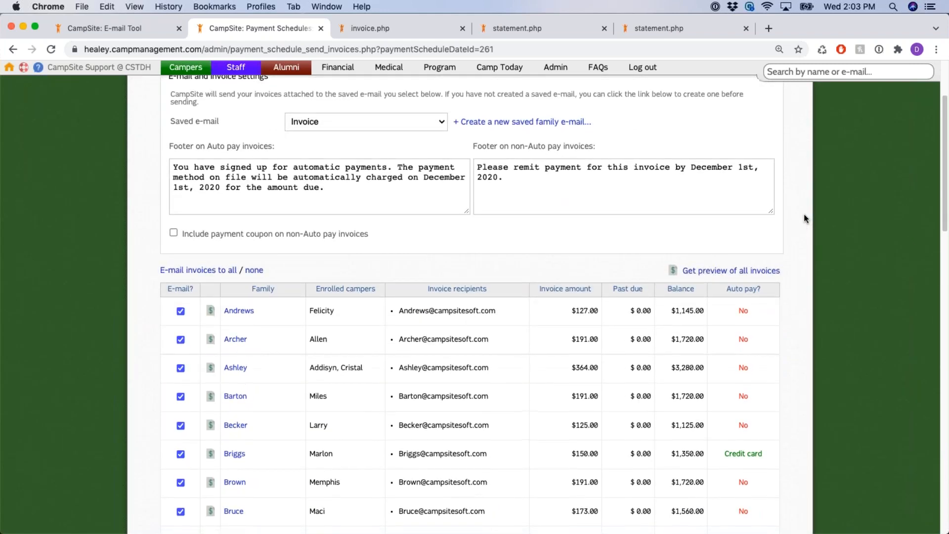
scroll(804, 214, down, 3)
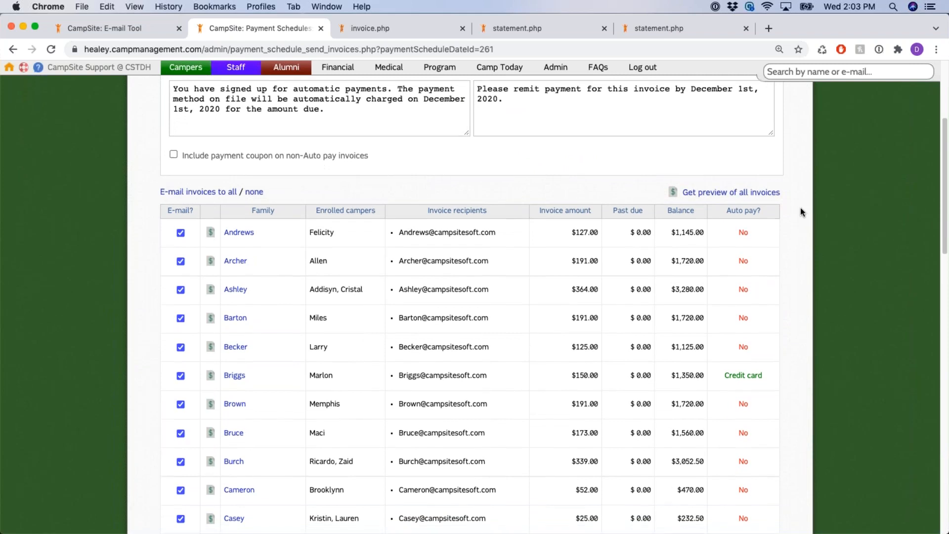
scroll(801, 212, down, 3)
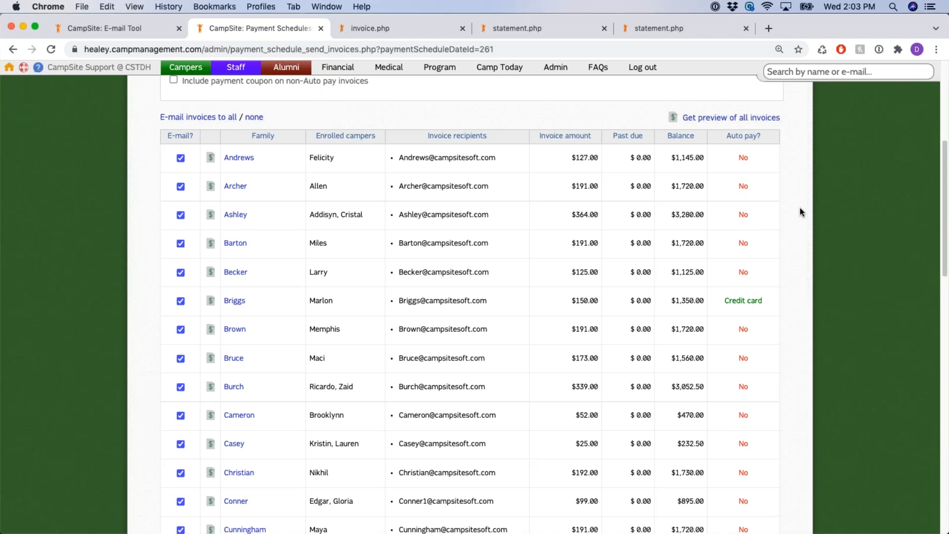
scroll(800, 208, up, 10)
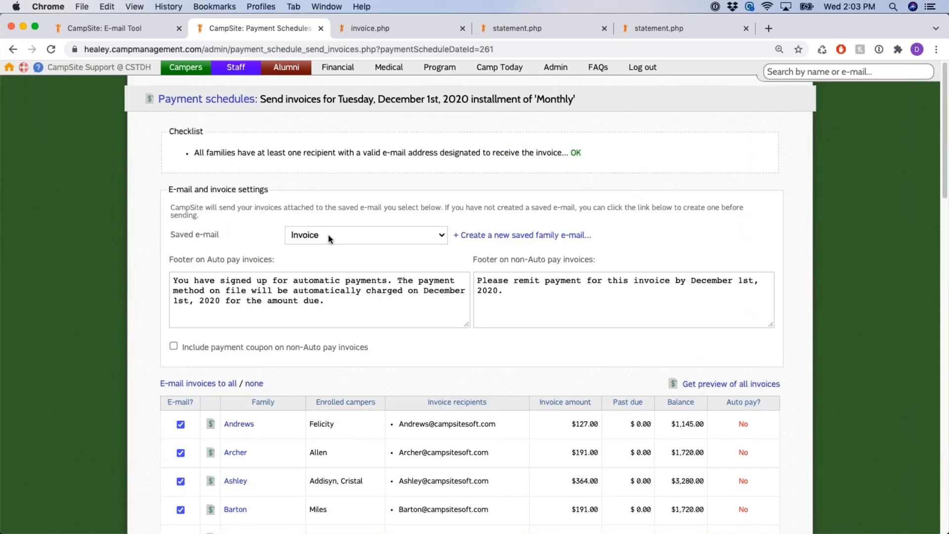
Keep the Invoice saved e-mail and send the invoices to all checked families, confirming with OK
click(329, 236)
click(328, 235)
scroll(329, 236, down, 1)
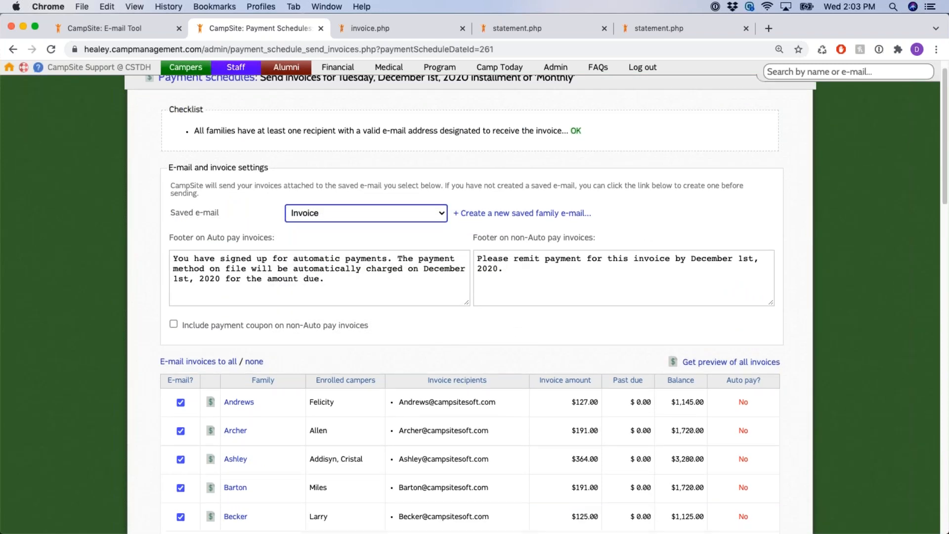
scroll(801, 261, down, 20)
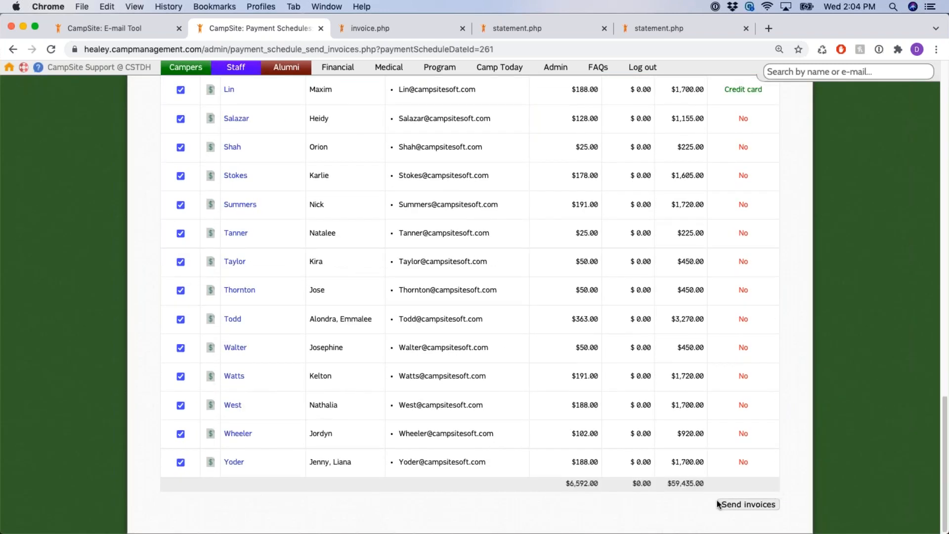
click(765, 504)
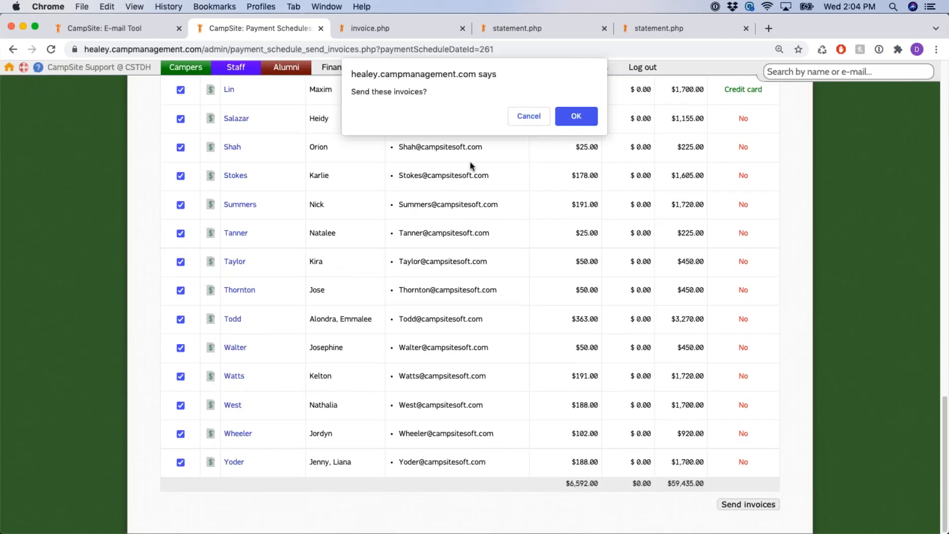
click(576, 116)
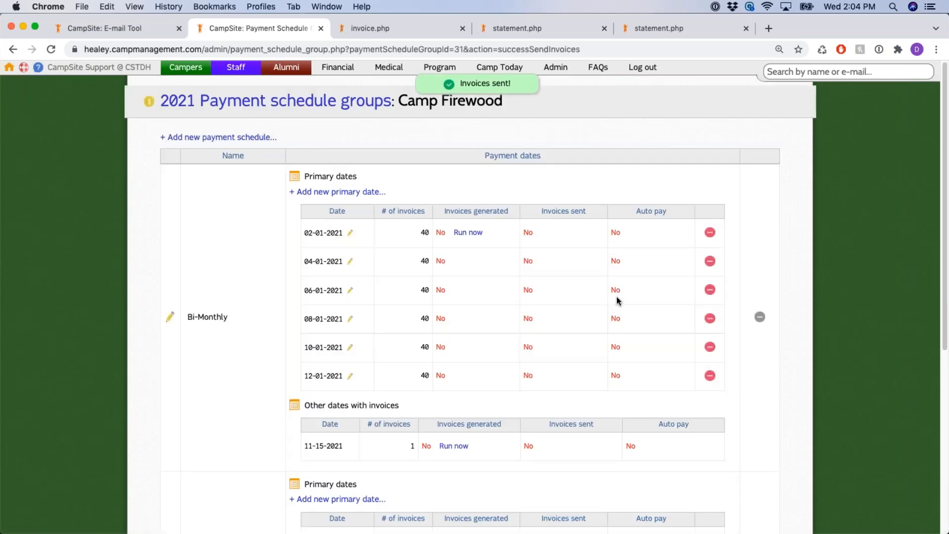
Verify the Monthly 12-01-2020 date shows invoices sent on 11-10-2021 with auto pay not yet run
scroll(756, 246, down, 6)
drag(674, 252, 615, 246)
scroll(782, 221, up, 6)
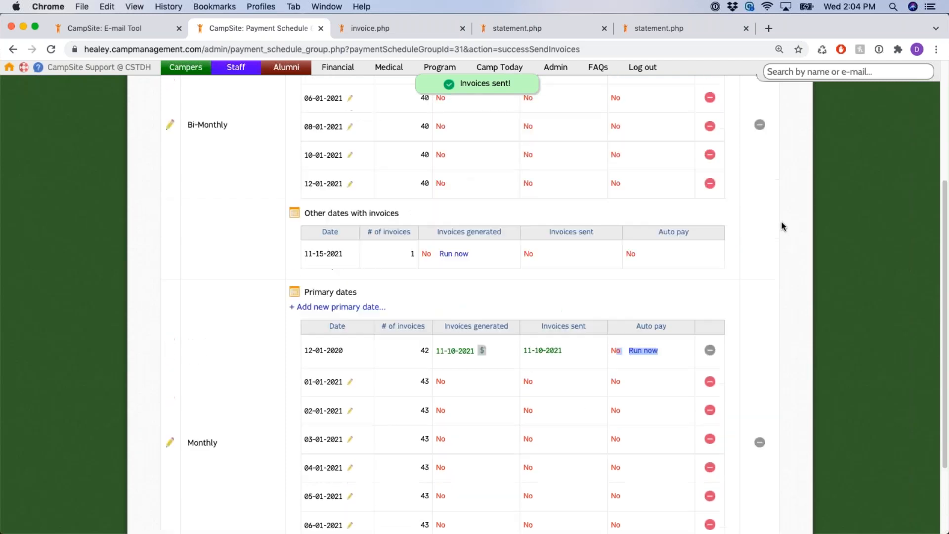
scroll(783, 225, down, 6)
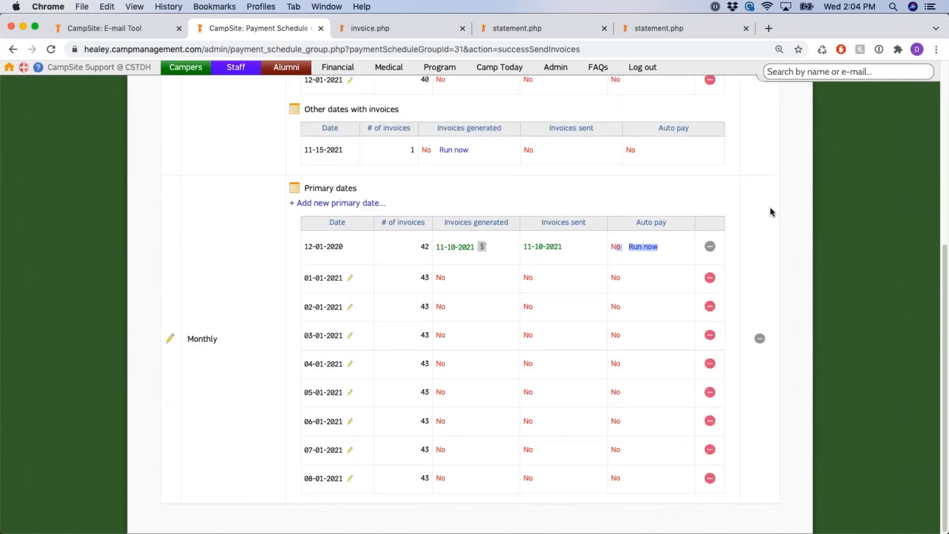
click(644, 247)
drag(675, 230, 628, 229)
drag(303, 246, 349, 251)
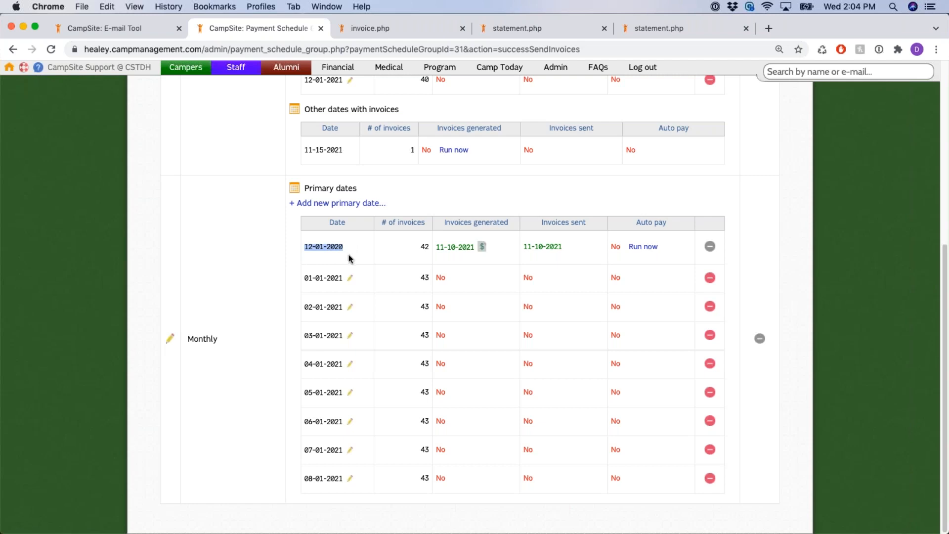
Open auto pay for 12-01-2020 and review the card, checking-account, expiration and 2021 balance checks
click(652, 249)
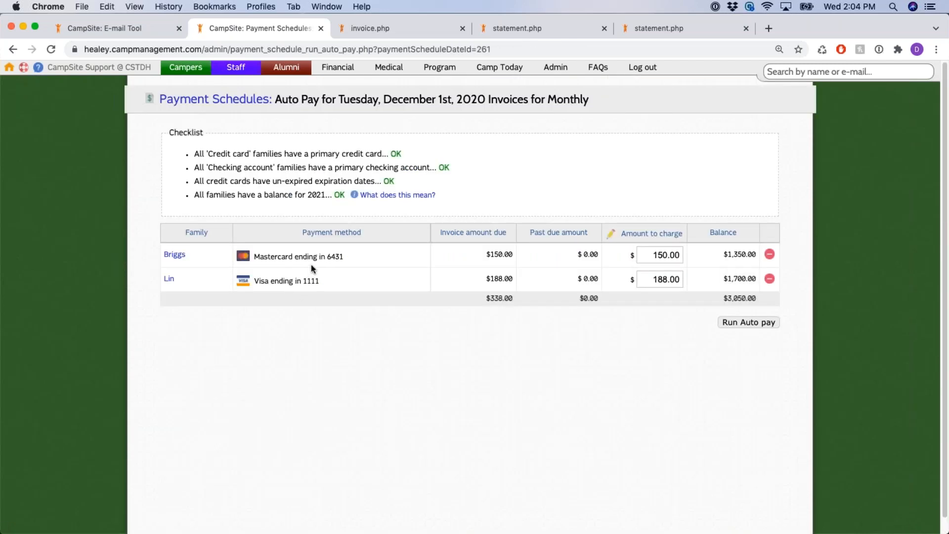
drag(170, 133, 241, 138)
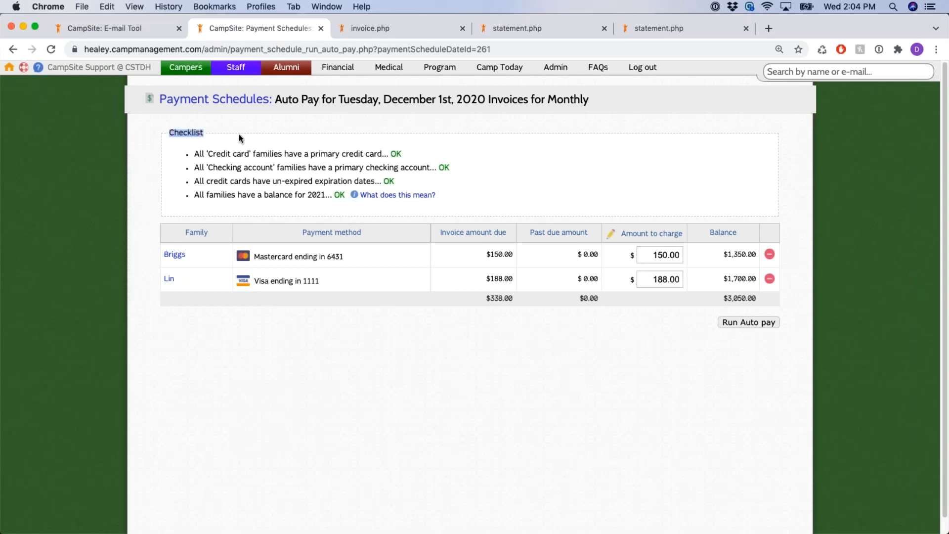
click(270, 154)
drag(208, 153, 251, 152)
drag(310, 153, 382, 155)
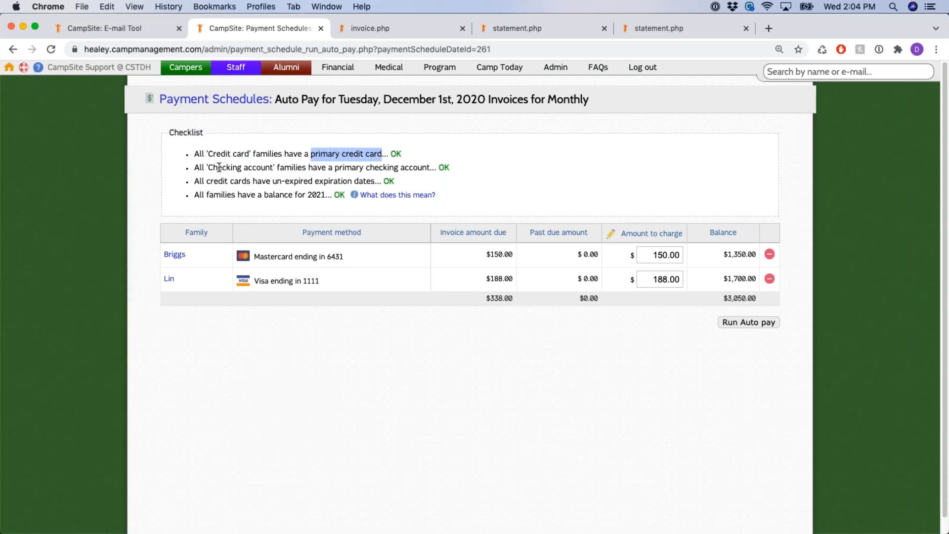
drag(209, 168, 357, 171)
drag(206, 182, 373, 181)
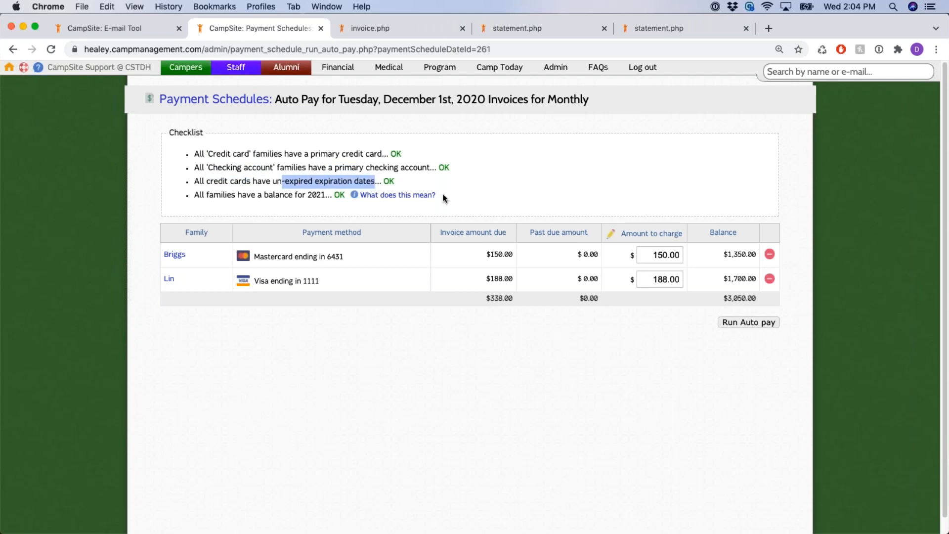
click(245, 204)
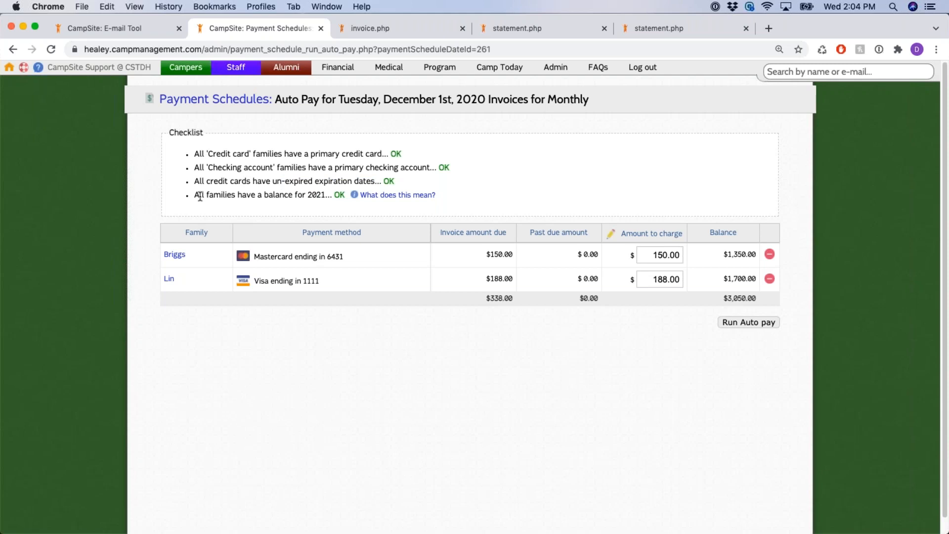
drag(196, 195, 327, 196)
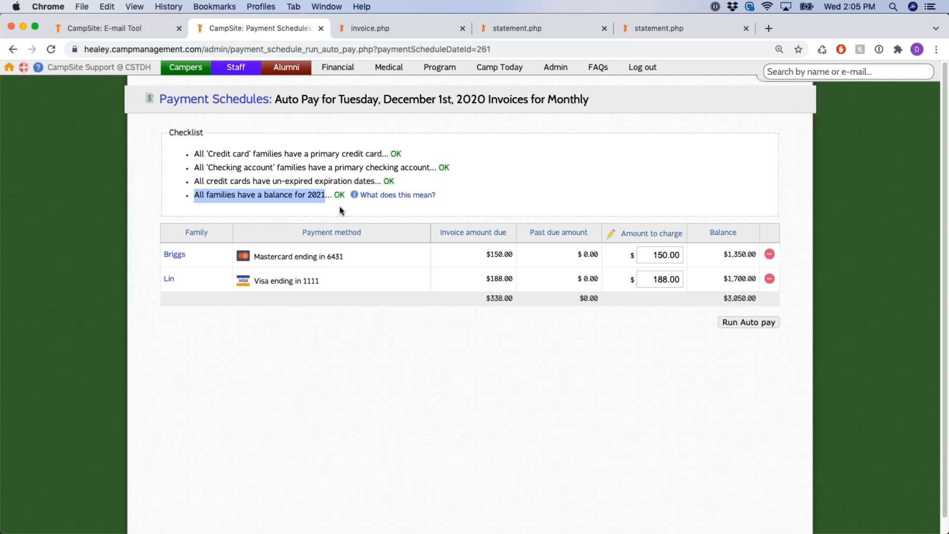
click(499, 279)
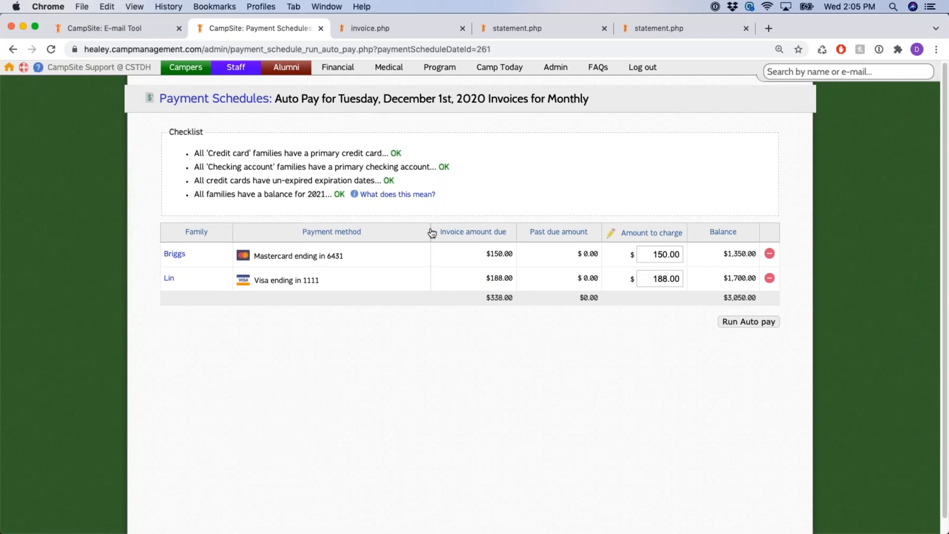
scroll(411, 227, down, 1)
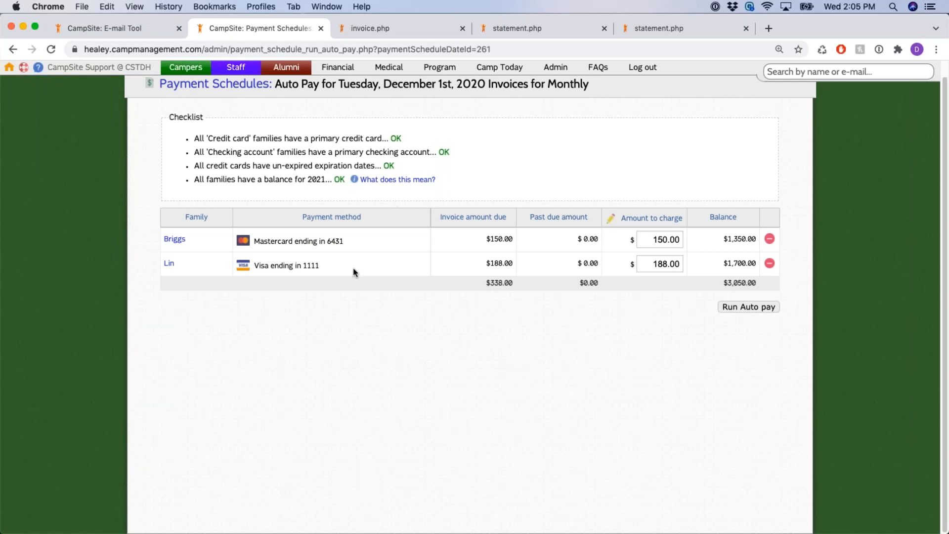
drag(156, 229, 352, 278)
click(370, 280)
drag(268, 240, 360, 241)
drag(484, 243, 525, 242)
scroll(516, 222, up, 1)
drag(398, 100, 481, 102)
click(581, 273)
drag(581, 255, 601, 280)
click(601, 322)
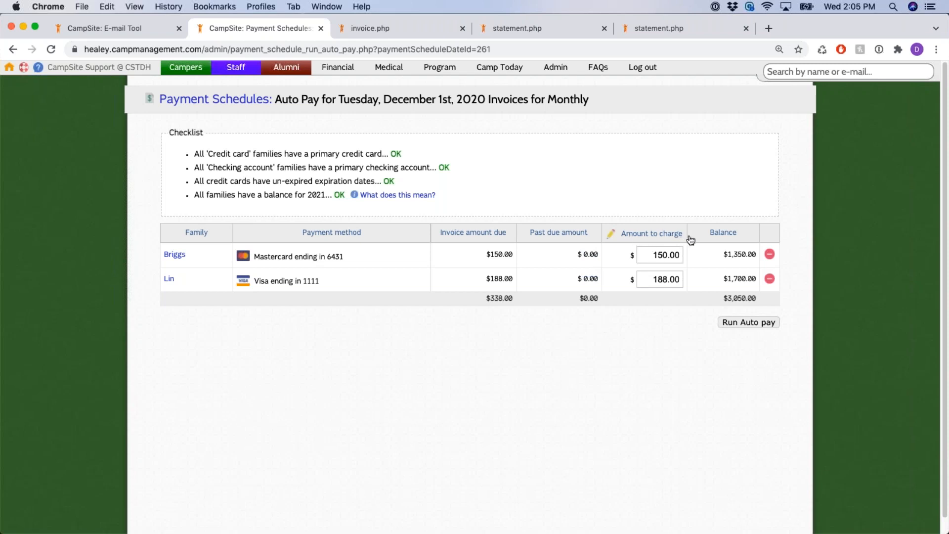
drag(688, 239, 608, 239)
click(652, 320)
click(659, 254)
click(662, 278)
click(660, 256)
click(662, 319)
double_click(677, 255)
click(673, 268)
drag(485, 254, 514, 255)
drag(578, 254, 601, 257)
drag(488, 255, 527, 259)
click(527, 259)
click(658, 257)
drag(651, 256, 682, 256)
click(672, 256)
drag(200, 154, 575, 177)
click(576, 180)
double_click(663, 256)
click(673, 278)
click(676, 339)
drag(712, 321, 782, 325)
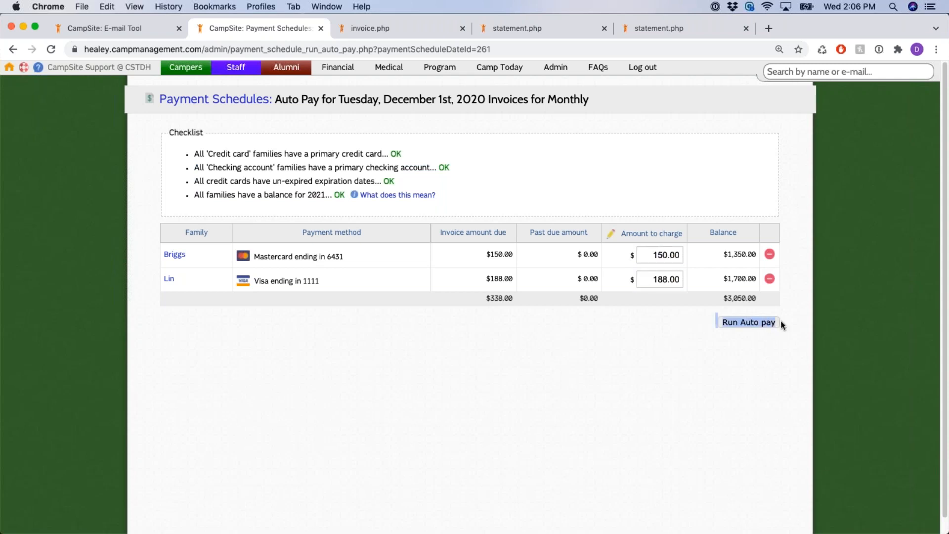
Run the December 1st, 2020 Monthly auto pay batch and confirm it
click(779, 348)
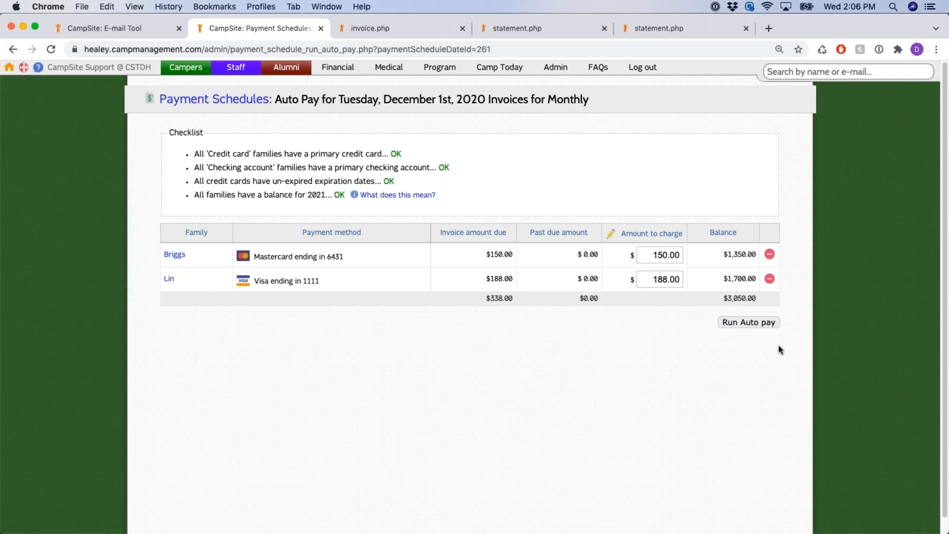
click(754, 323)
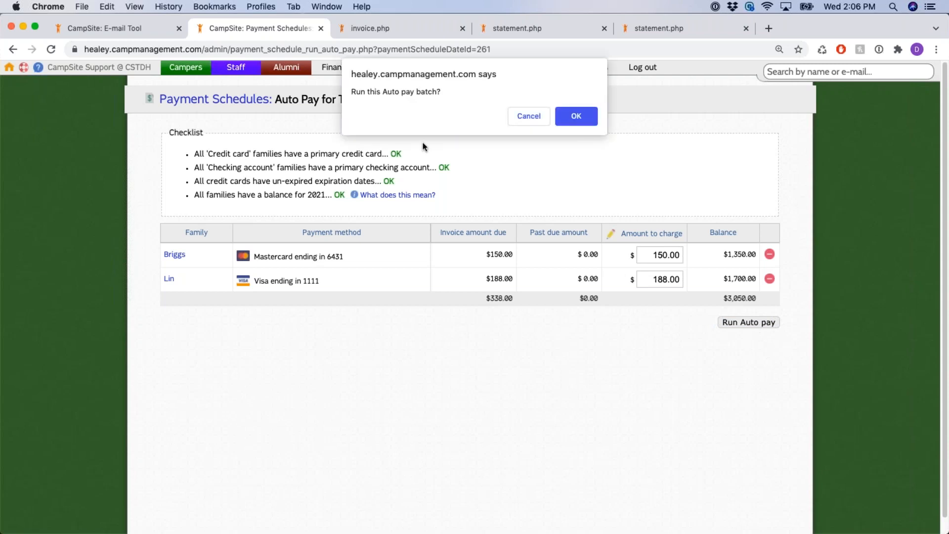
click(583, 117)
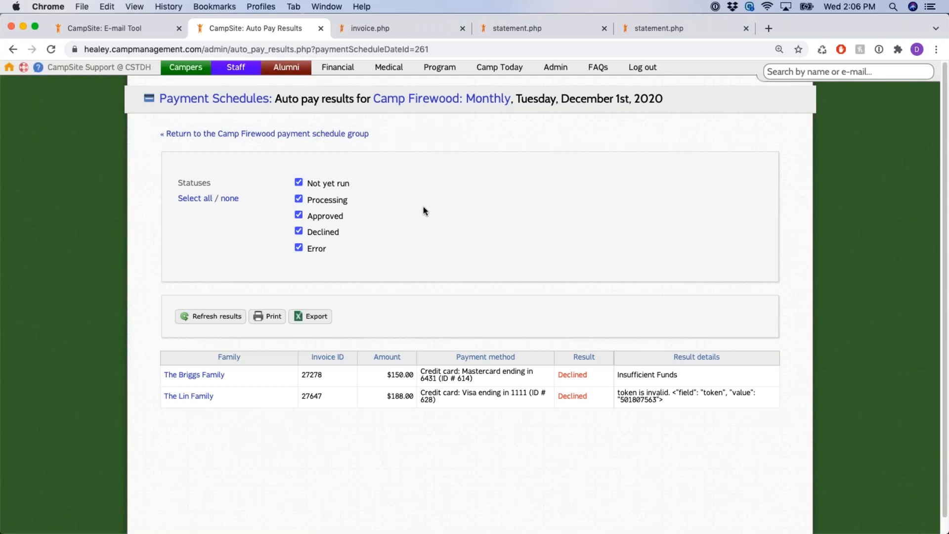
Review the auto pay results showing both $150.00 and $188.00 charges declined
scroll(435, 244, down, 1)
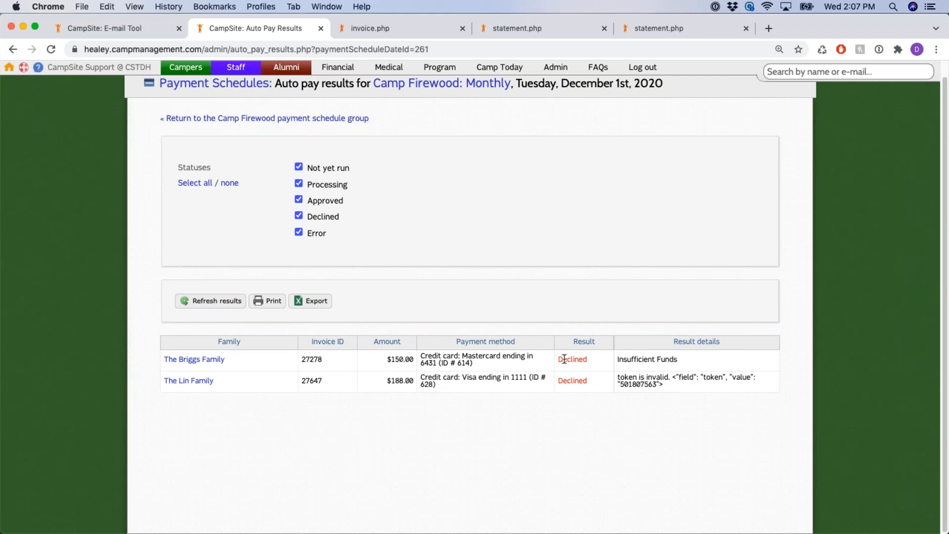
drag(563, 380, 614, 385)
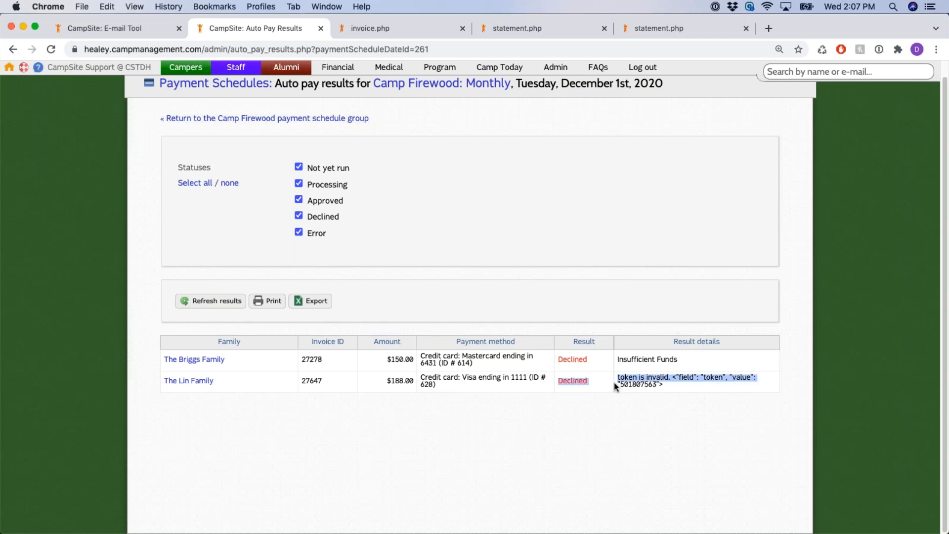
click(589, 385)
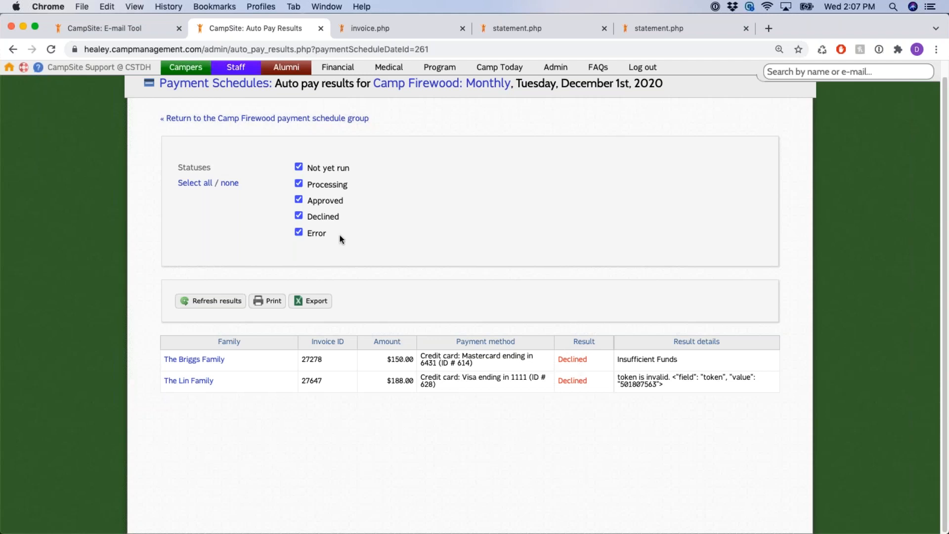
double_click(339, 189)
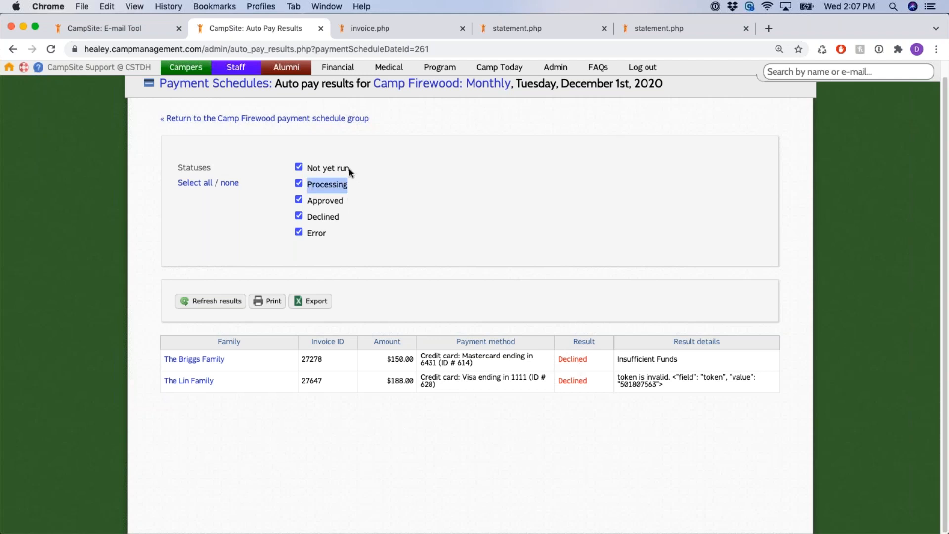
drag(349, 168, 311, 170)
click(568, 281)
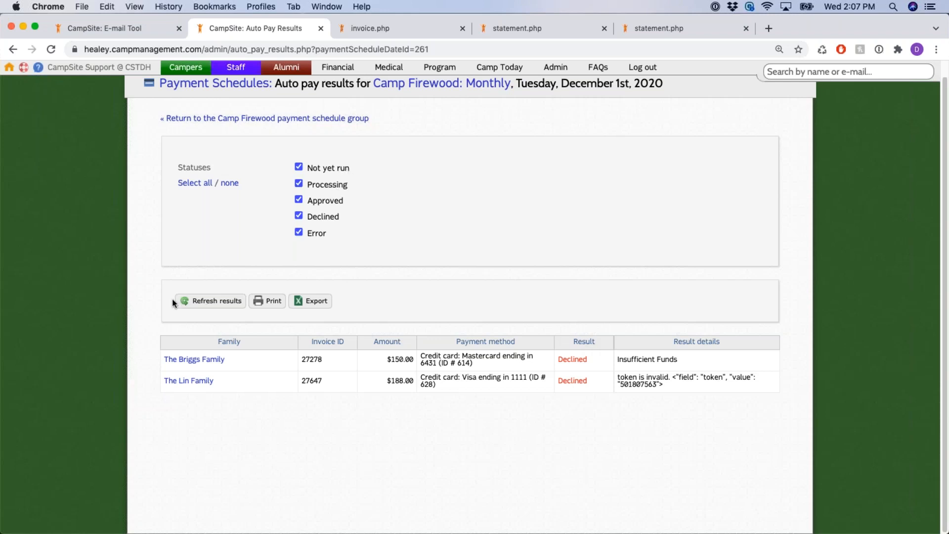
click(210, 305)
click(216, 304)
drag(558, 359, 678, 360)
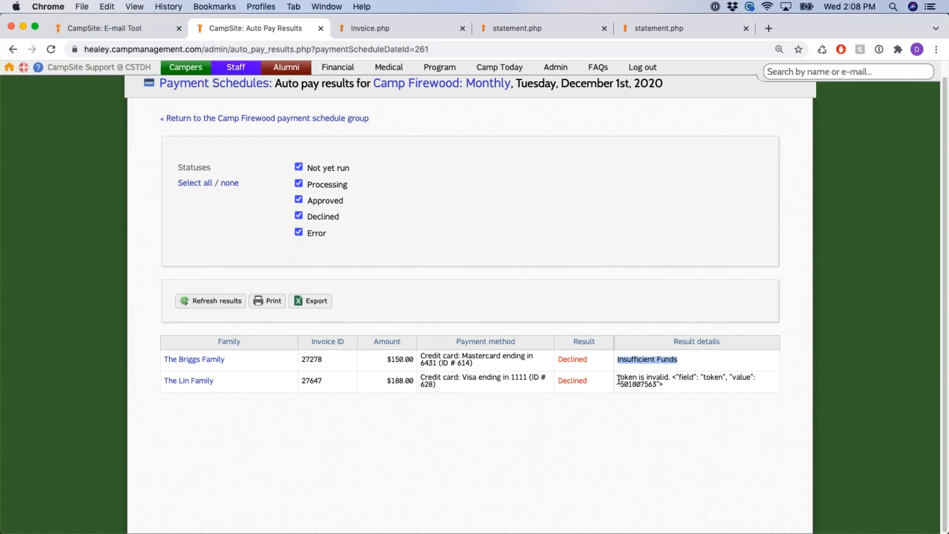
drag(617, 378, 737, 391)
click(703, 392)
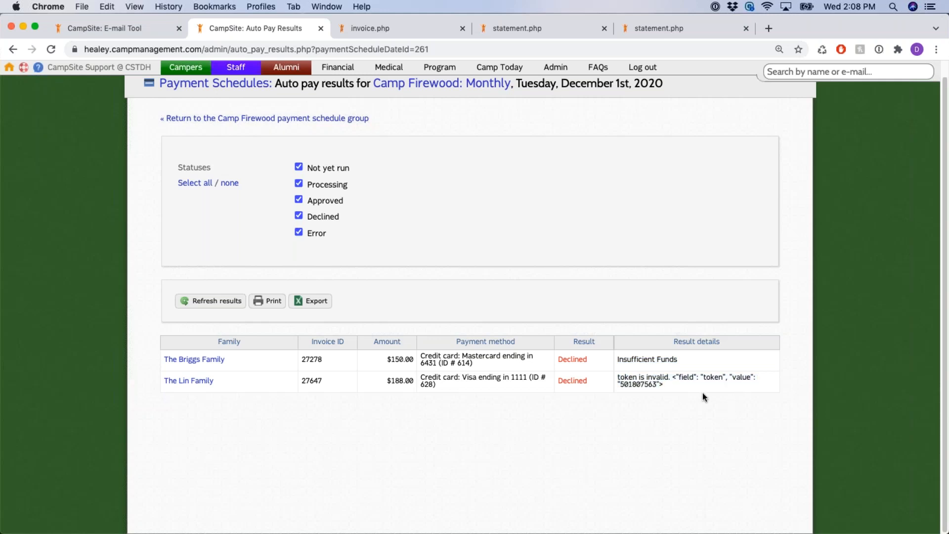
double_click(560, 360)
click(569, 310)
Return to Camp Firewood: Monthly and review the 12-01-2020 date's generated, sent and auto-paid invoices
click(499, 86)
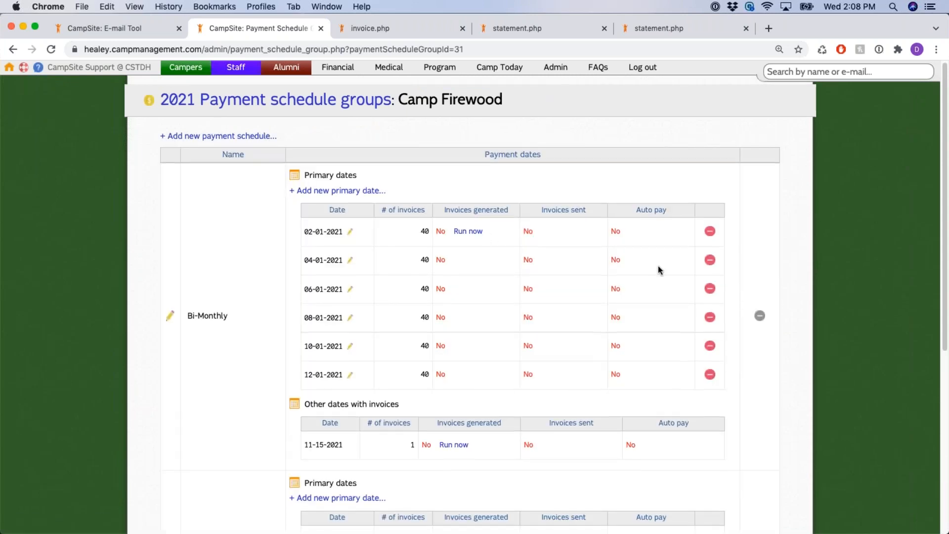
scroll(657, 269, down, 5)
drag(685, 310, 649, 305)
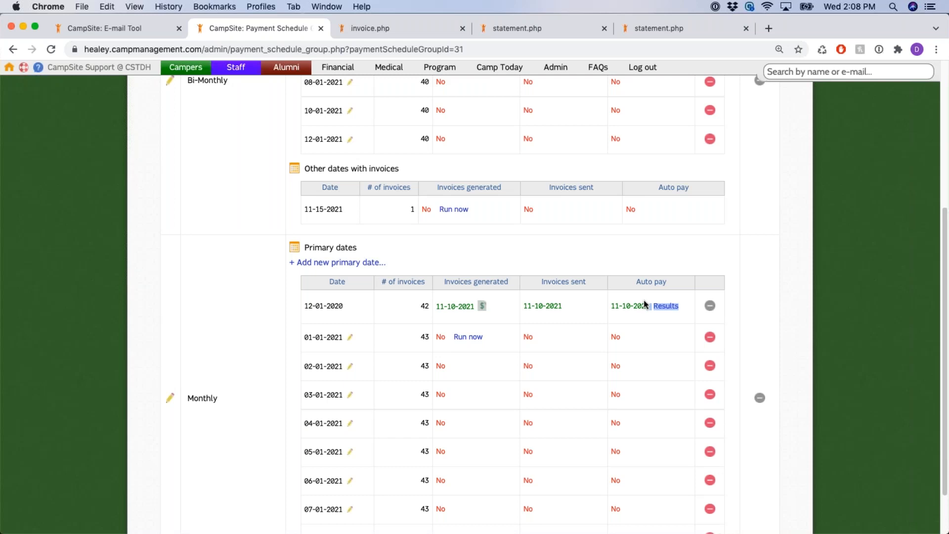
scroll(651, 302, down, 1)
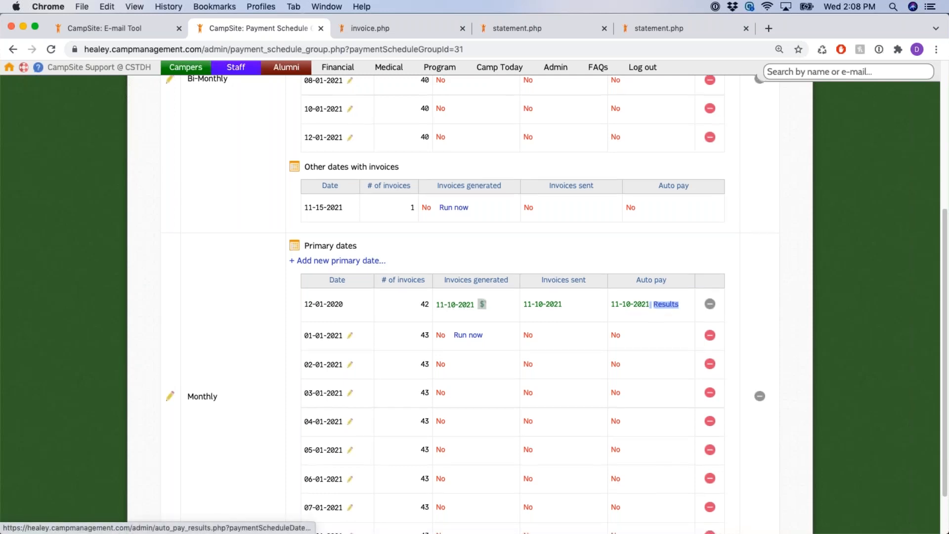
scroll(651, 303, down, 1)
drag(420, 278, 474, 278)
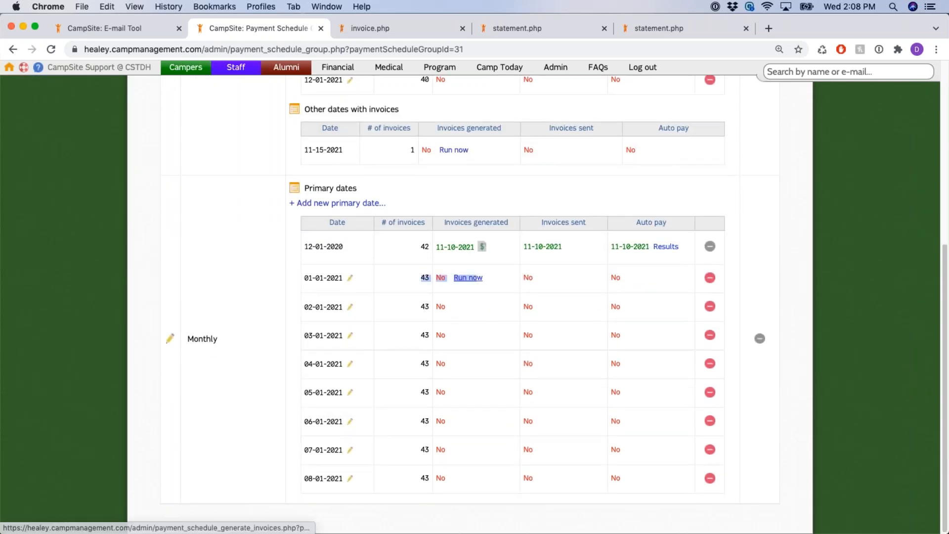
click(501, 269)
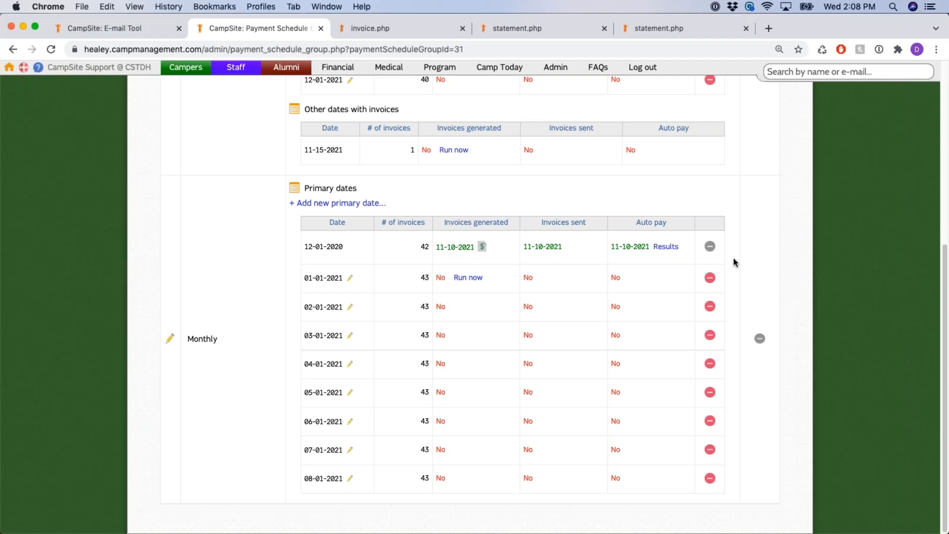
scroll(736, 264, up, 6)
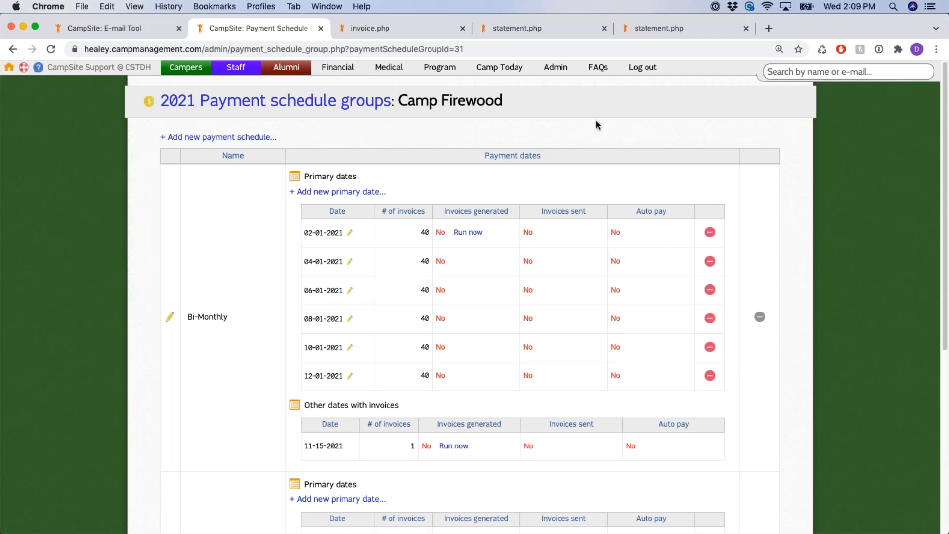
Open the Financial Dashboard from the top navigation bar
click(350, 75)
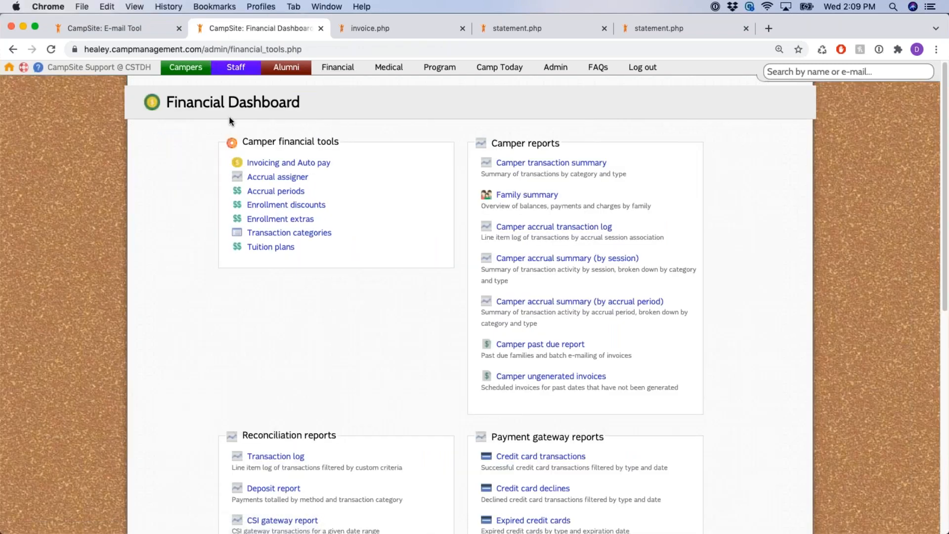
triple_click(184, 102)
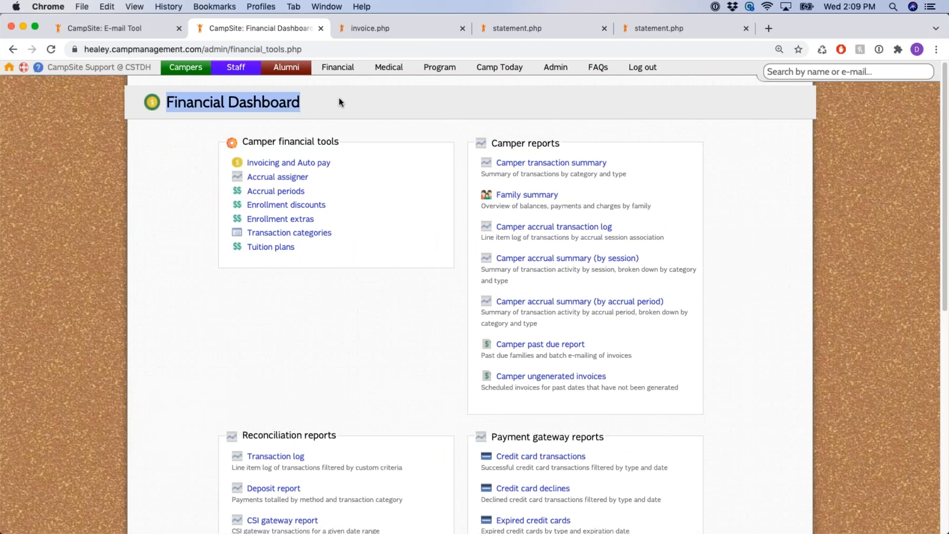
click(465, 114)
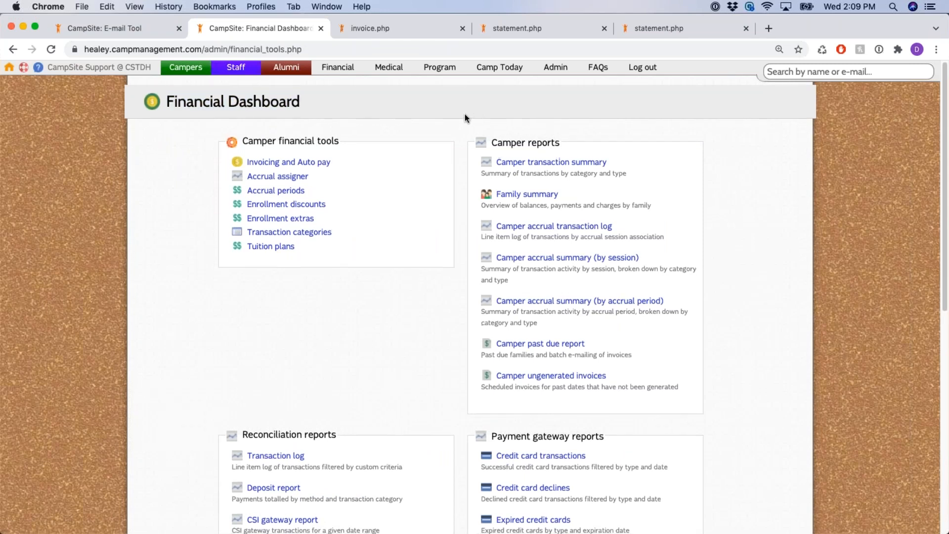
Look over the Camper reports, Reconciliation reports and Payment gateway reports sections
scroll(465, 117, down, 2)
triple_click(494, 93)
scroll(412, 200, down, 6)
drag(244, 192, 433, 206)
drag(497, 193, 605, 192)
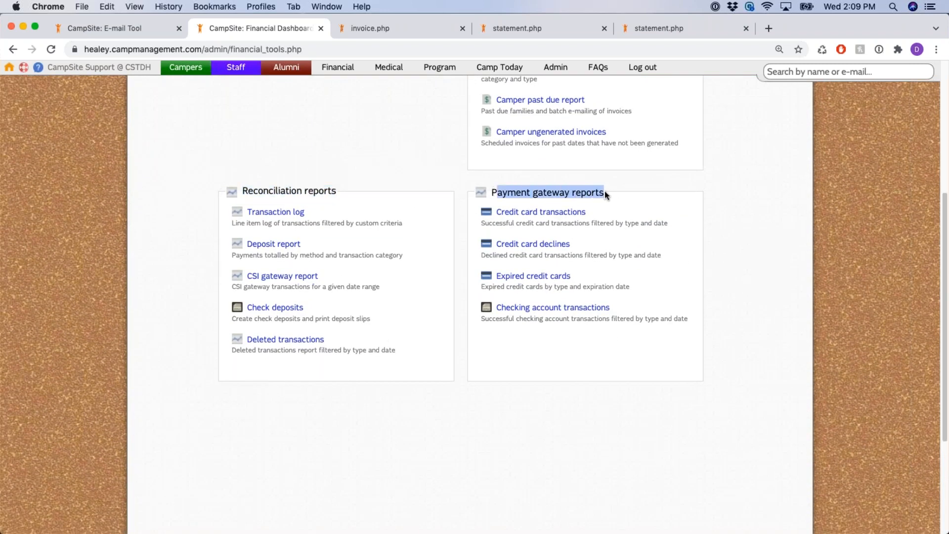
scroll(446, 207, up, 8)
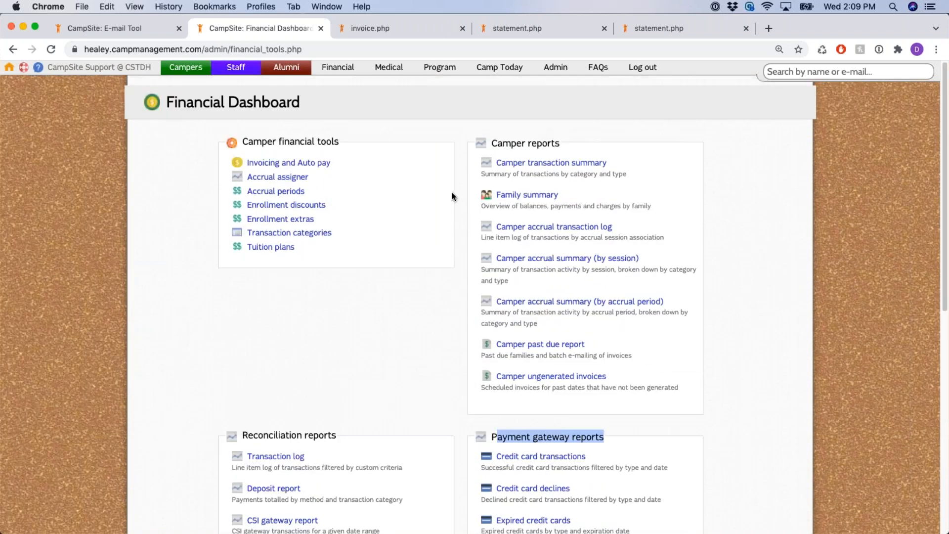
click(465, 189)
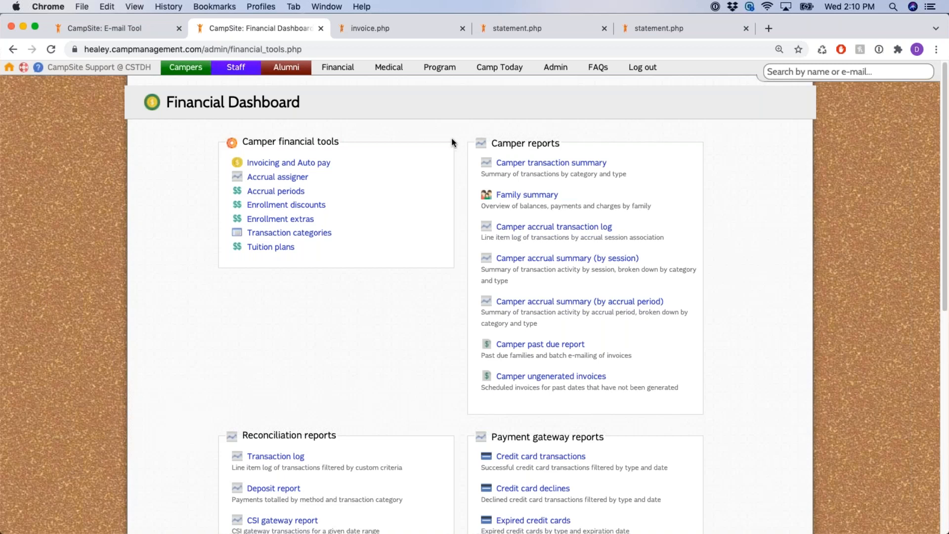
scroll(452, 142, down, 1)
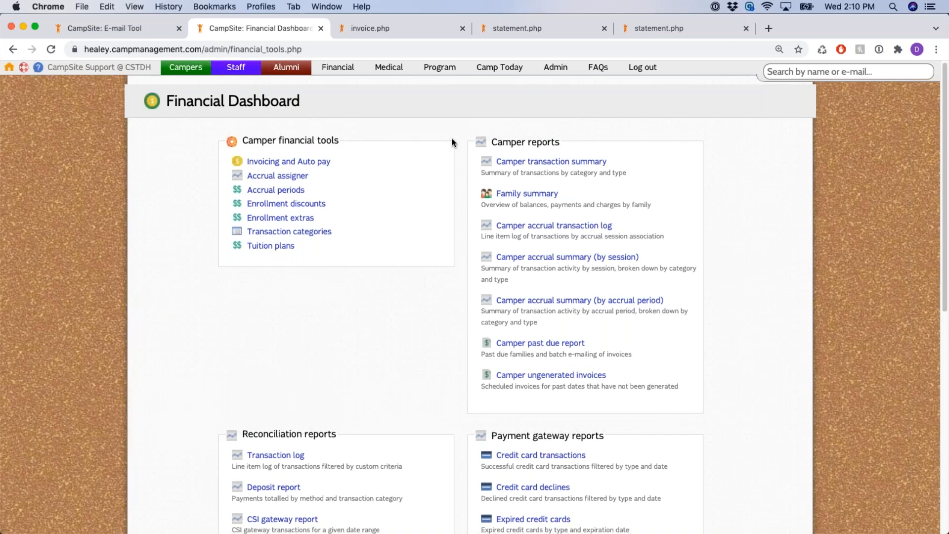
scroll(452, 142, down, 2)
scroll(691, 127, down, 1)
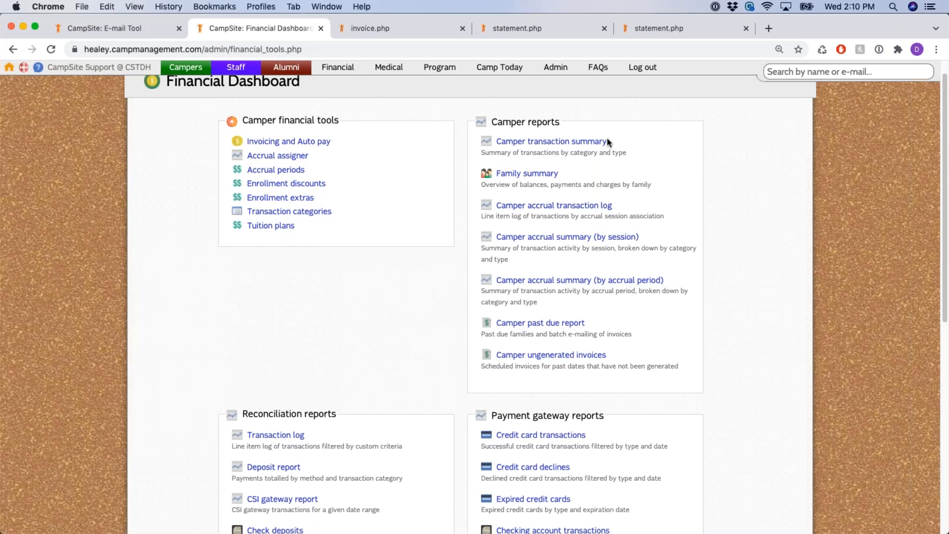
Run the Camper transaction summary for 2021 with all months checked
click(593, 142)
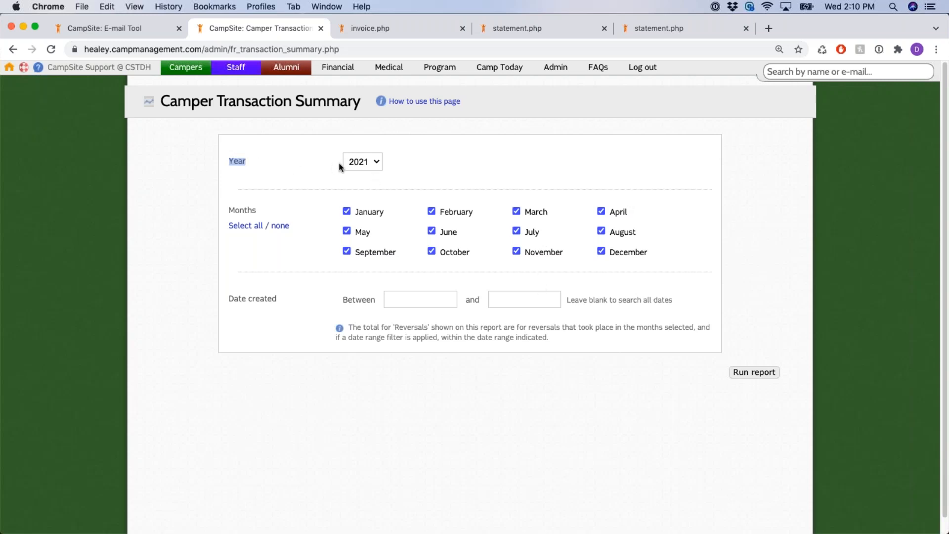
drag(229, 210, 274, 214)
drag(234, 298, 278, 300)
click(754, 372)
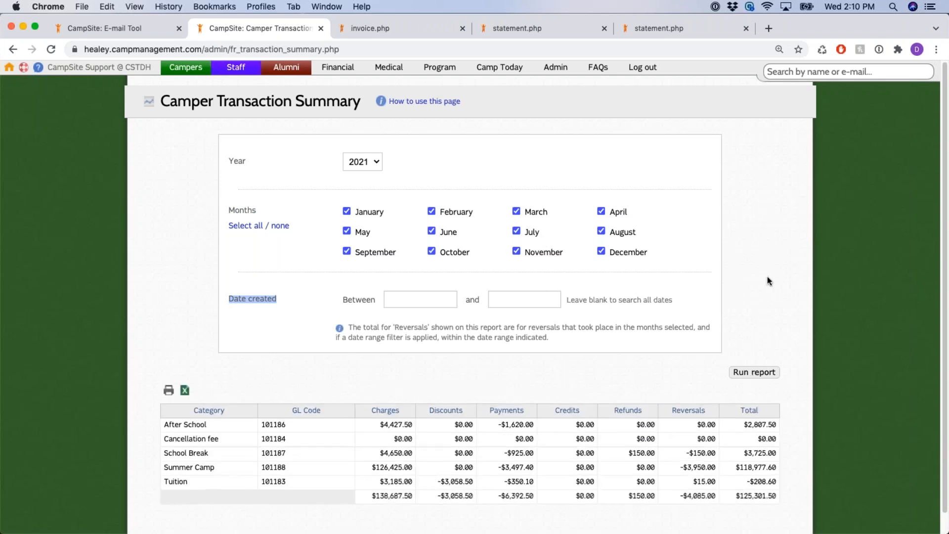
Review the per-category results, including School Break, and the $125,301.50 grand total
scroll(765, 249, down, 1)
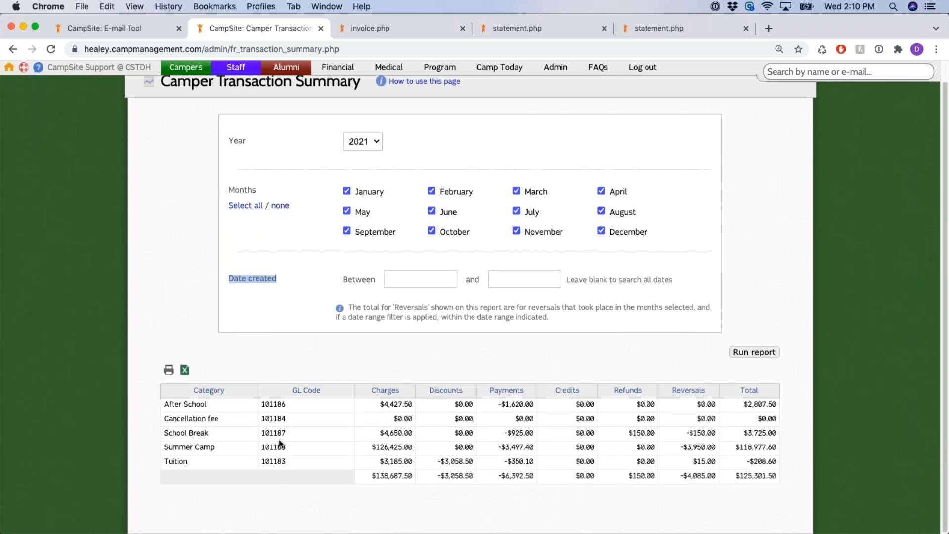
double_click(197, 433)
drag(737, 475, 777, 475)
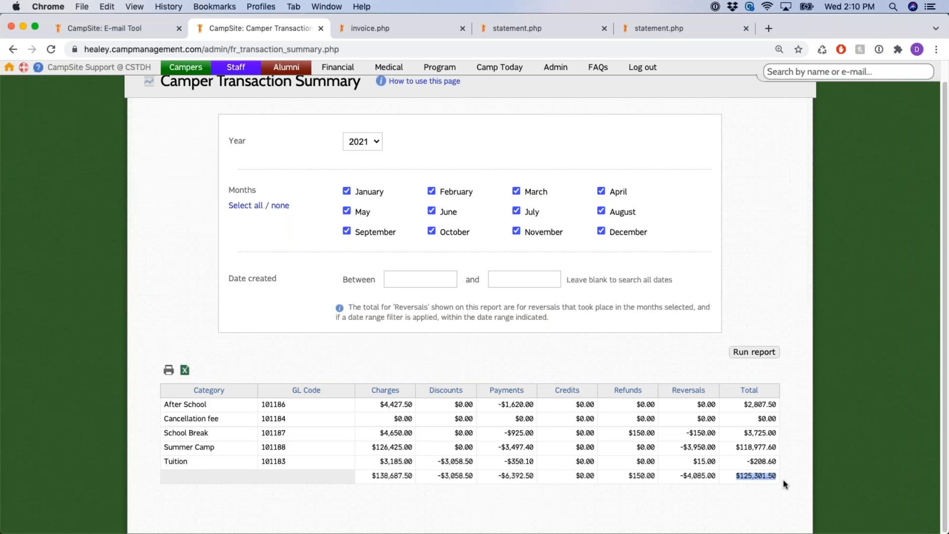
click(794, 455)
drag(741, 476, 785, 479)
click(789, 446)
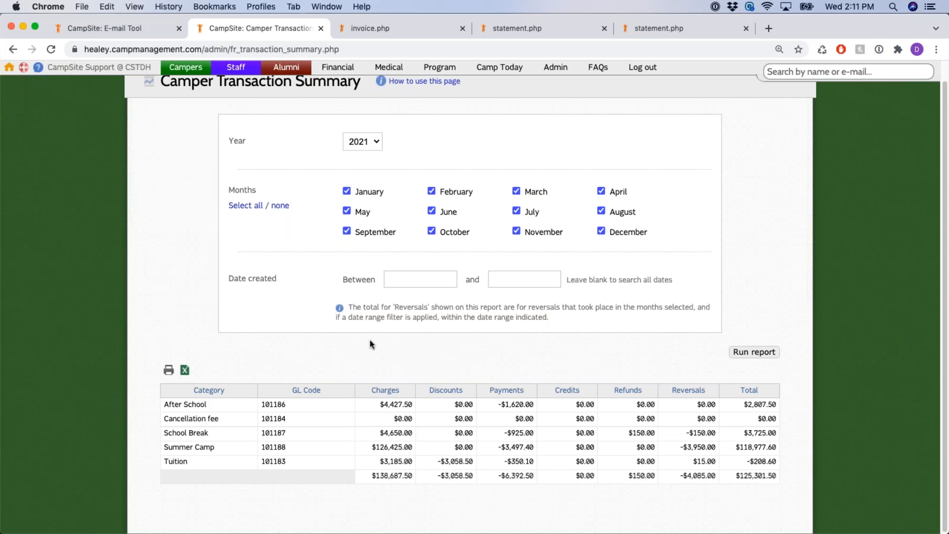
scroll(356, 197, up, 1)
Go back to the Financial Dashboard and select the Family summary report under Camper reports
click(338, 67)
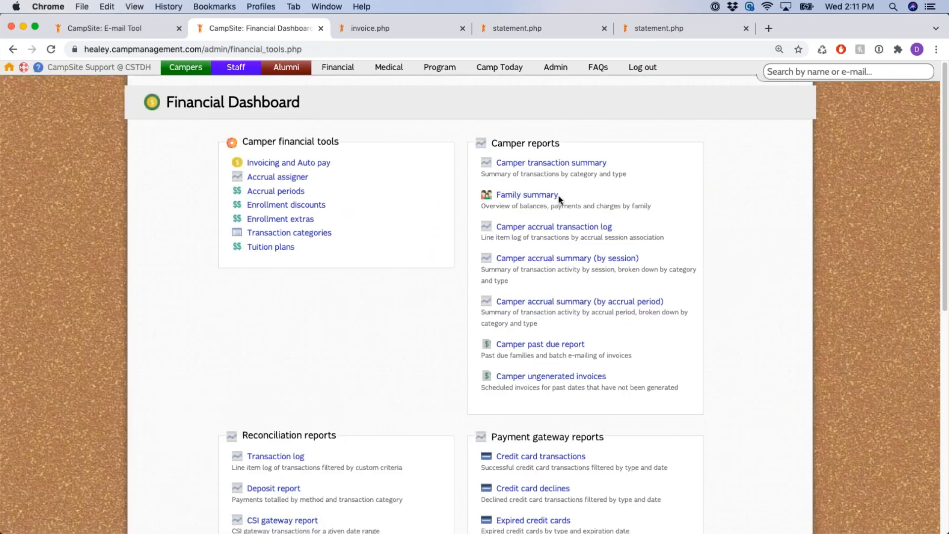
drag(561, 199, 496, 195)
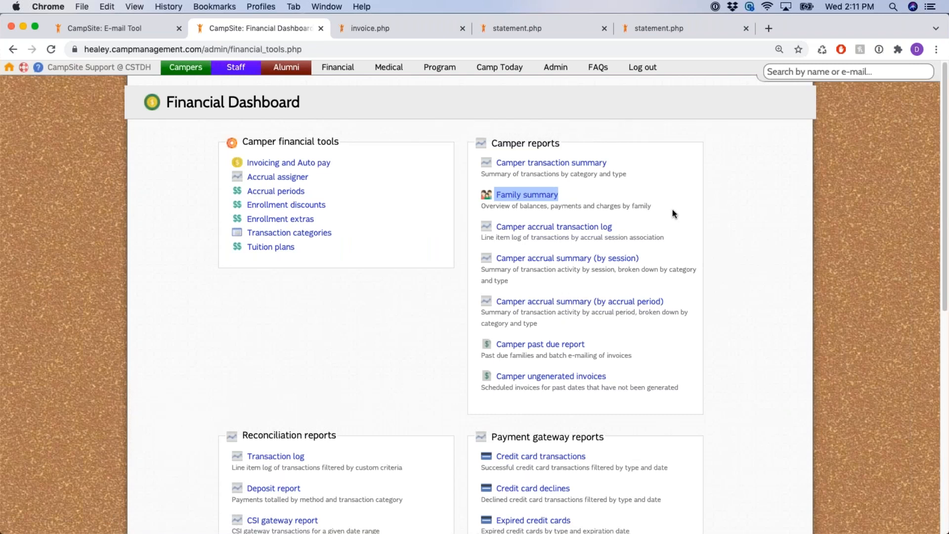
click(547, 198)
Open the Family summary and review its Year, Balances, payment schedules and date range filters
click(546, 197)
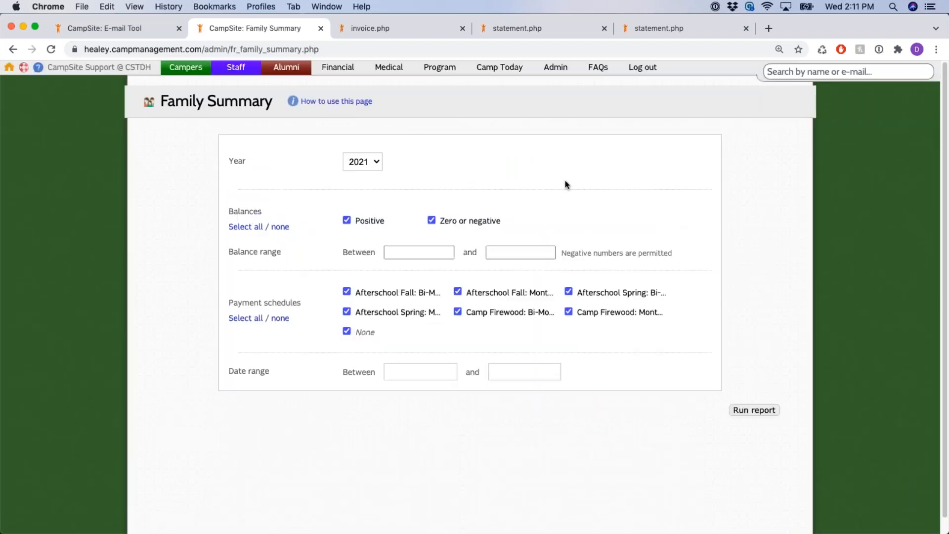
double_click(230, 161)
drag(231, 213, 270, 214)
drag(230, 251, 309, 243)
click(271, 250)
drag(249, 302, 316, 307)
drag(243, 371, 285, 372)
drag(388, 223, 362, 227)
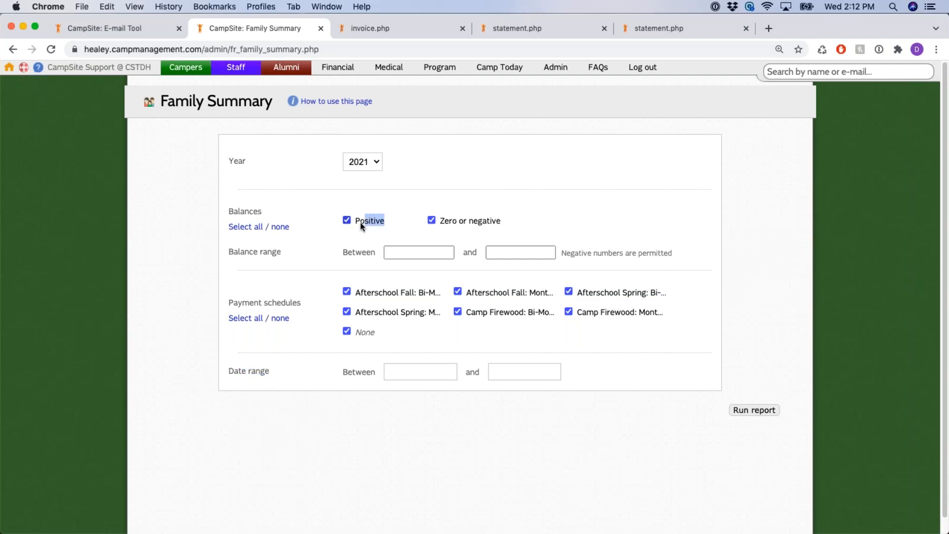
click(630, 174)
Uncheck the 'Zero or negative' balance option and run the report for positive balances
click(433, 219)
drag(439, 221, 540, 223)
click(541, 224)
click(757, 415)
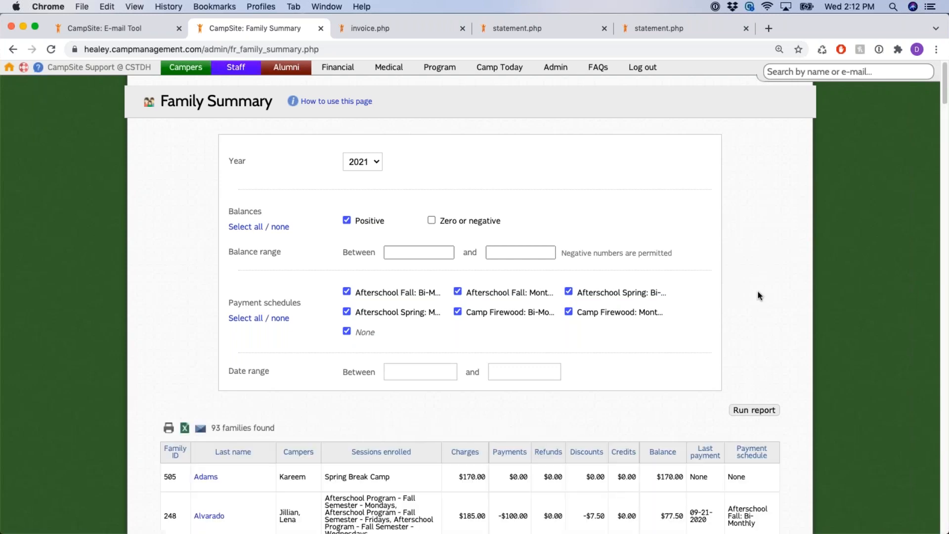
Review the 93 families listed, such as the second family's campers, sessions and $77.50 balance
scroll(794, 260, down, 3)
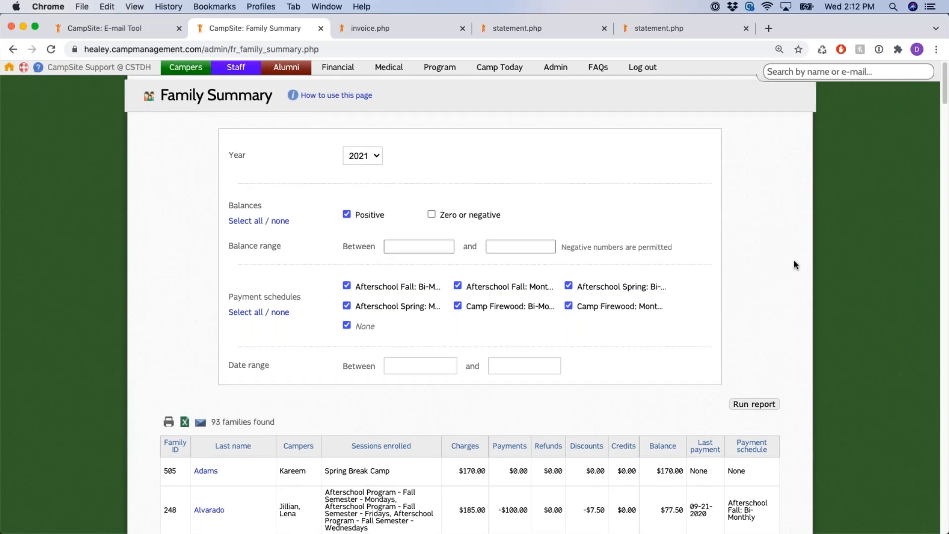
scroll(794, 260, down, 3)
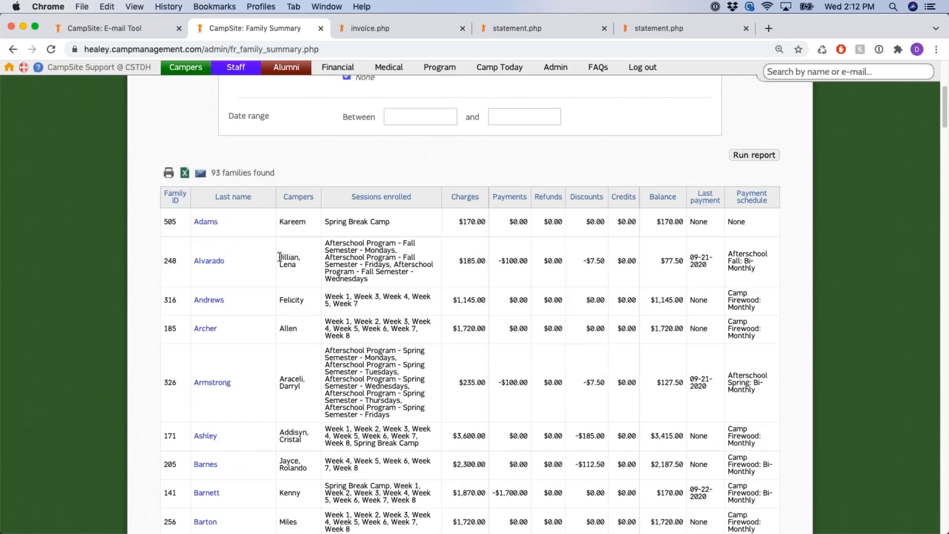
drag(280, 257, 296, 266)
drag(326, 242, 367, 278)
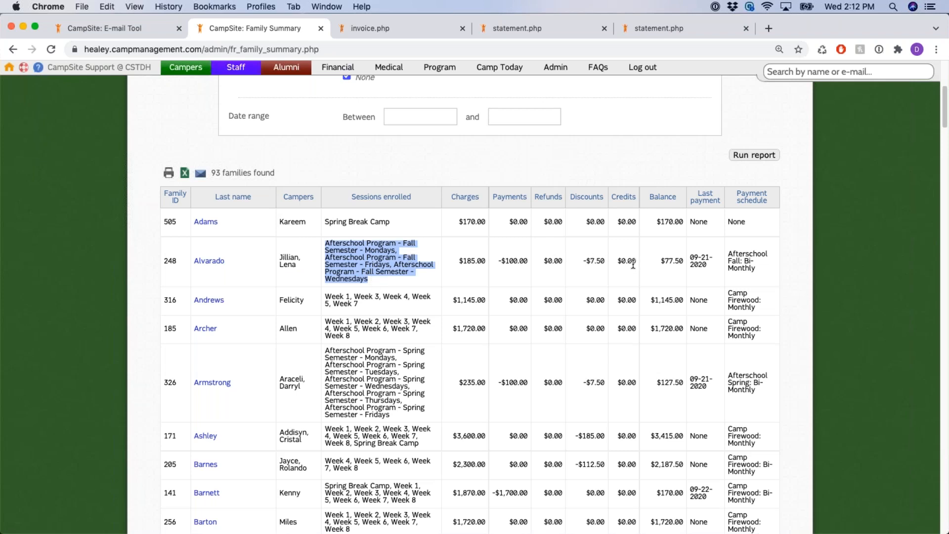
drag(660, 261, 762, 274)
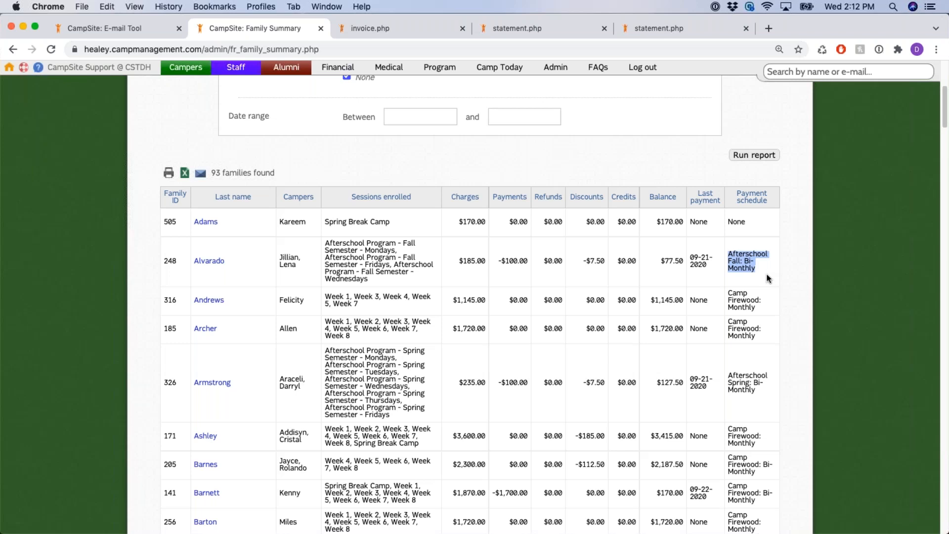
click(795, 261)
scroll(794, 261, up, 3)
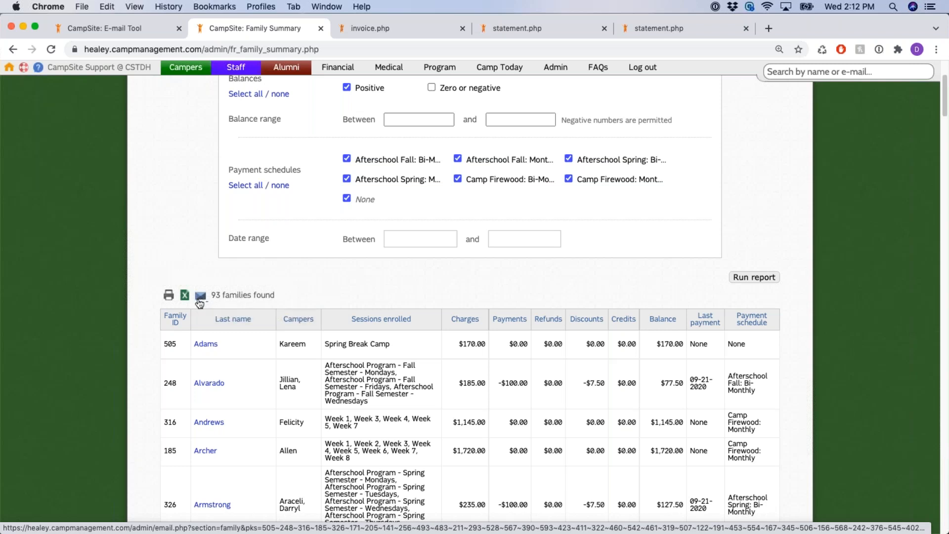
Return to the Financial Dashboard and open the Camper accrual transaction log report
click(201, 301)
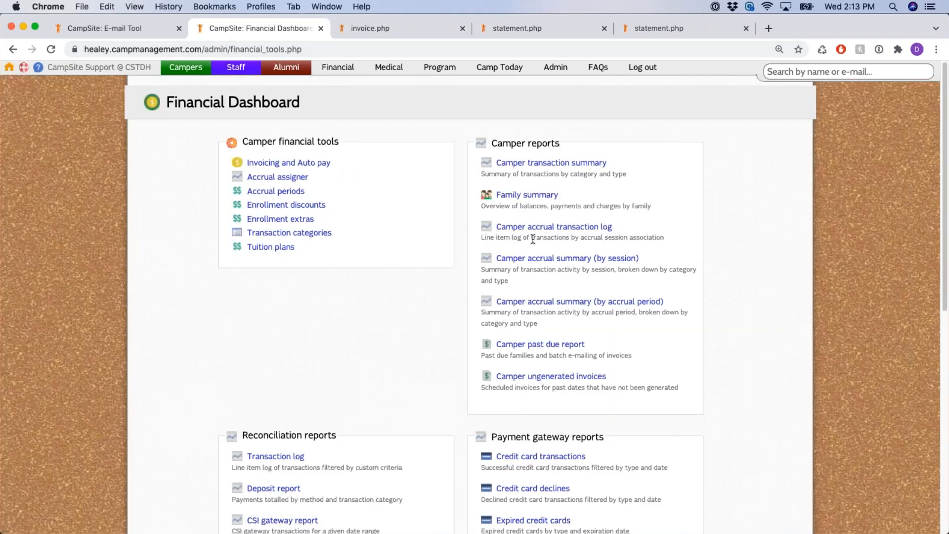
drag(480, 226, 655, 301)
click(684, 218)
drag(613, 226, 495, 226)
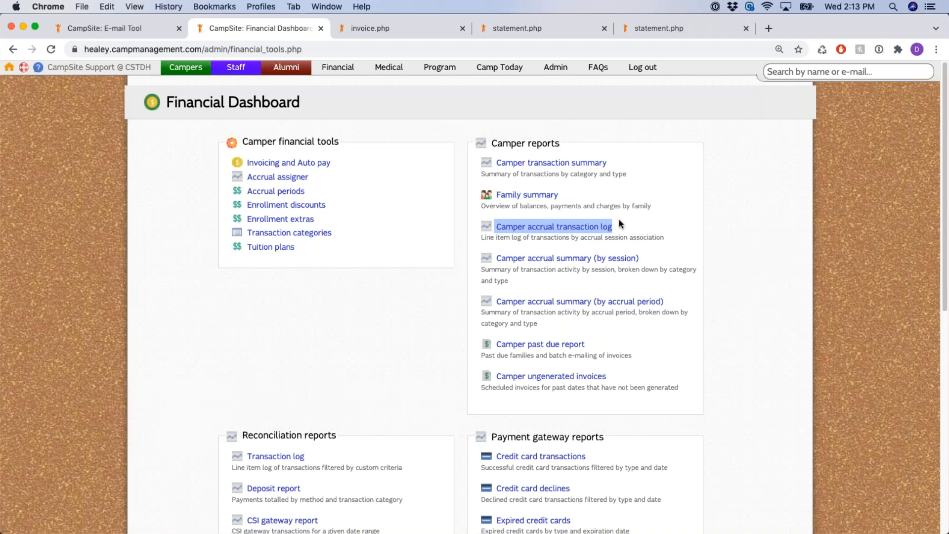
click(590, 232)
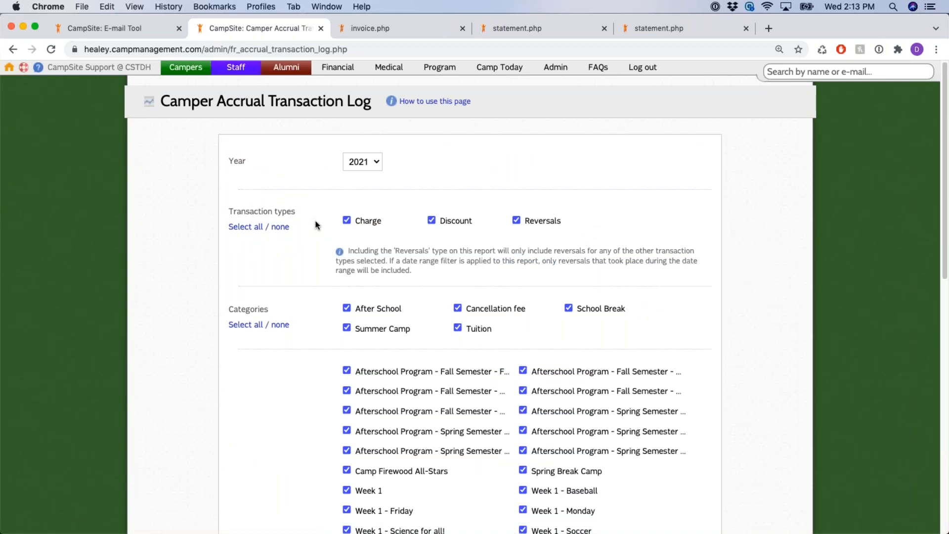
Review the transaction types, sessions, amount and date created filters, all left at their defaults
drag(352, 219, 469, 221)
scroll(310, 205, down, 1)
triple_click(322, 210)
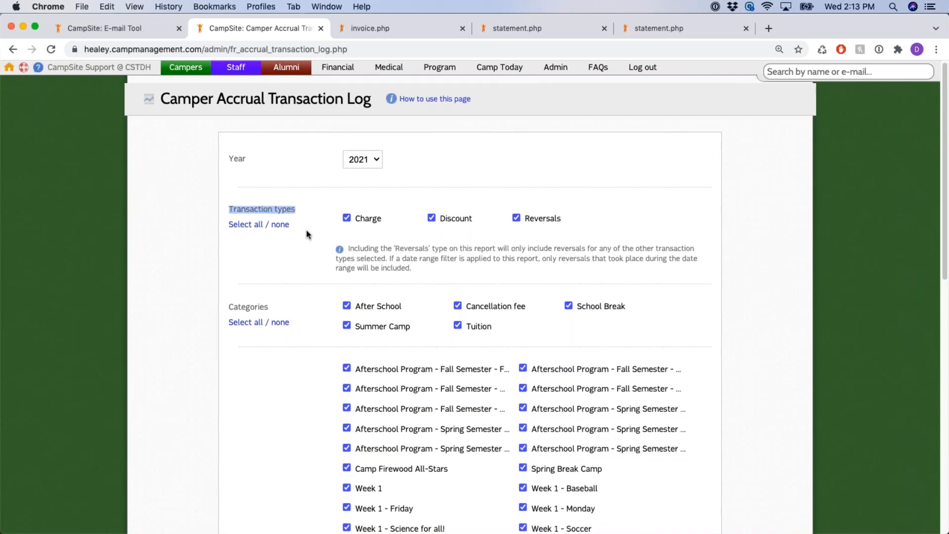
scroll(307, 235, down, 2)
drag(235, 257, 282, 257)
scroll(287, 258, down, 8)
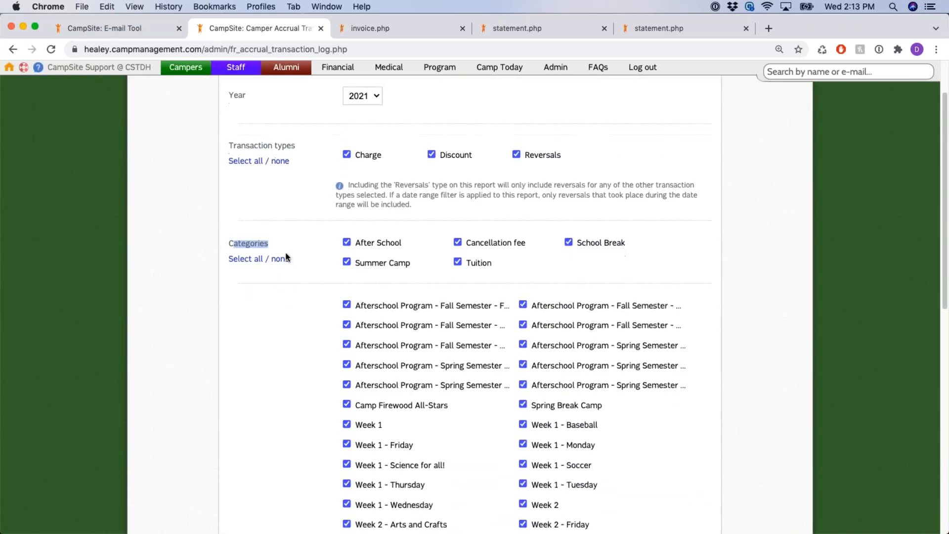
double_click(231, 321)
scroll(282, 254, down, 8)
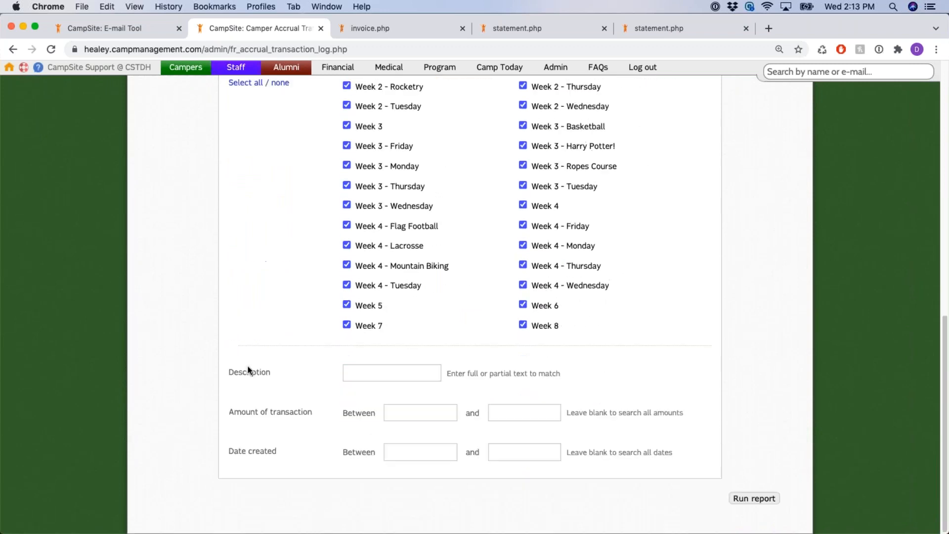
drag(234, 371, 268, 371)
drag(234, 413, 317, 413)
drag(238, 451, 278, 451)
Run the accrual transaction log and inspect the 1825 transactions' dates, sessions, categories and amounts
click(754, 498)
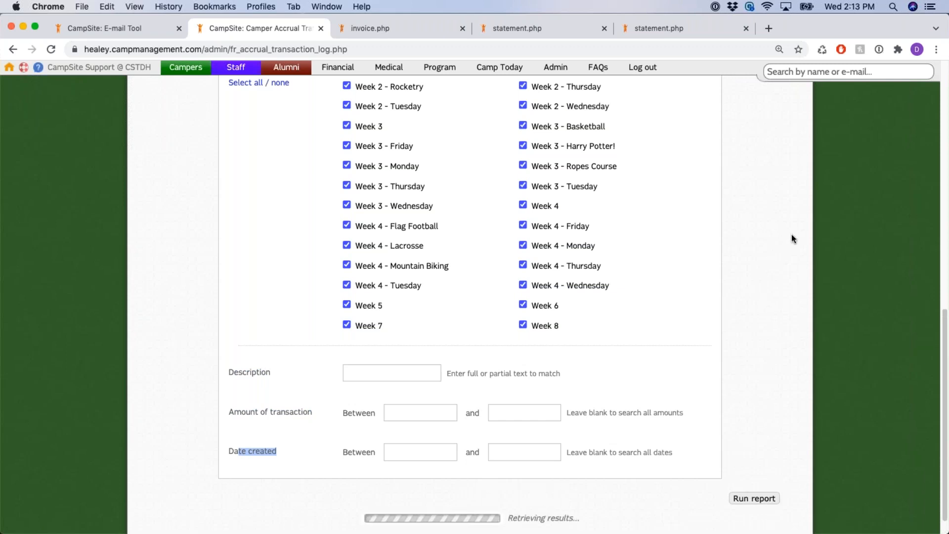
scroll(791, 240, down, 1)
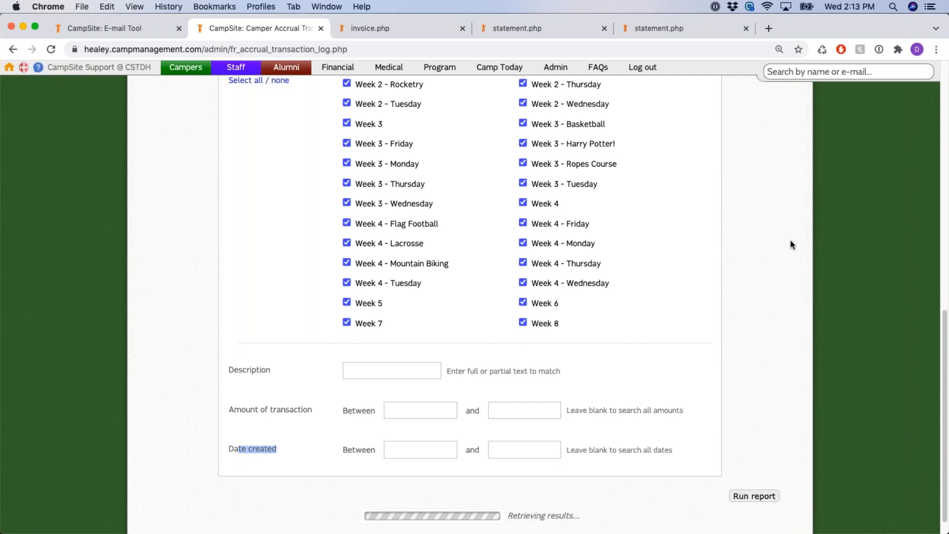
scroll(793, 245, down, 5)
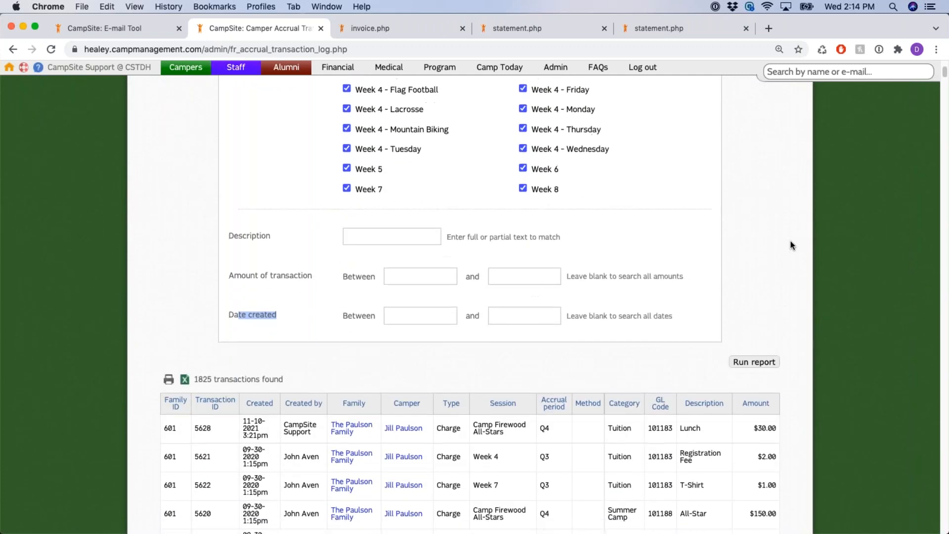
scroll(791, 241, down, 8)
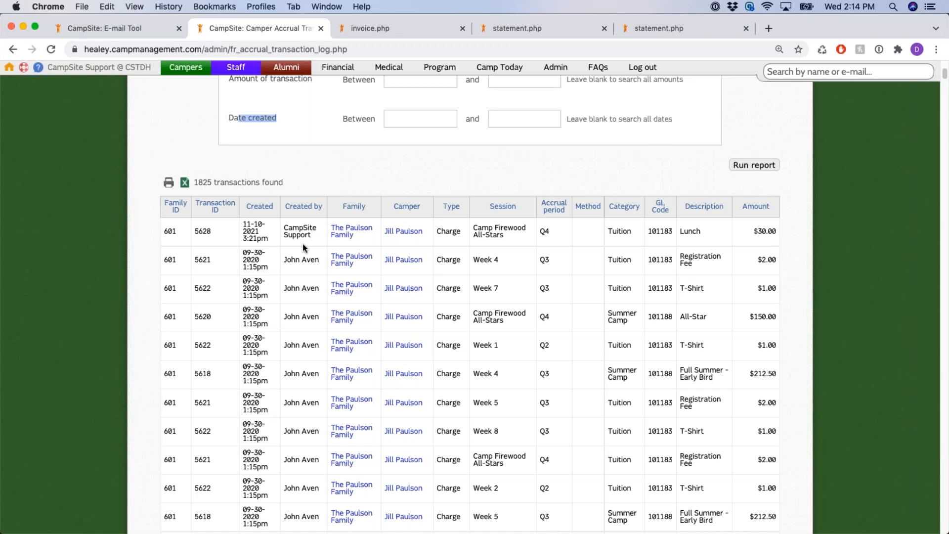
drag(244, 224, 311, 239)
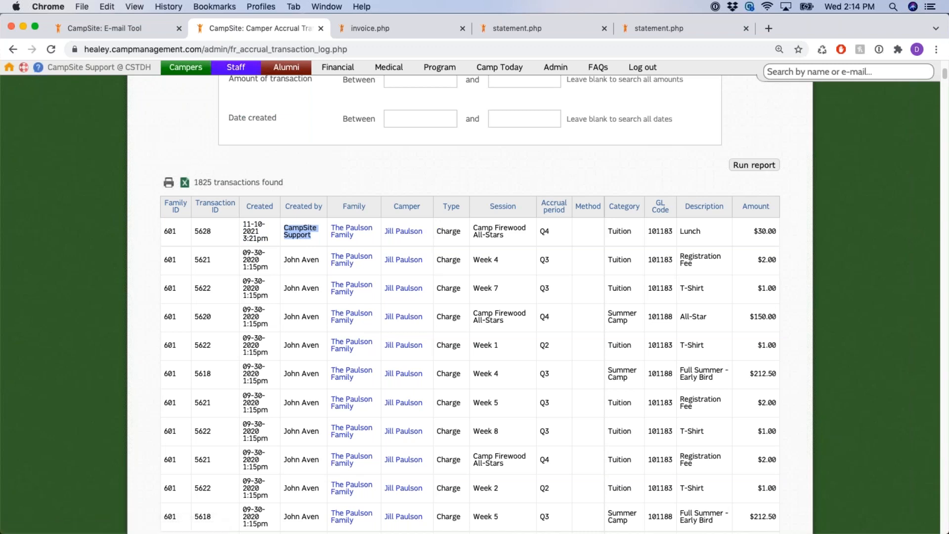
drag(612, 229, 795, 233)
click(796, 227)
scroll(800, 218, up, 5)
Return to the Financial Dashboard and open the Camper accrual summary (by session) report
click(338, 67)
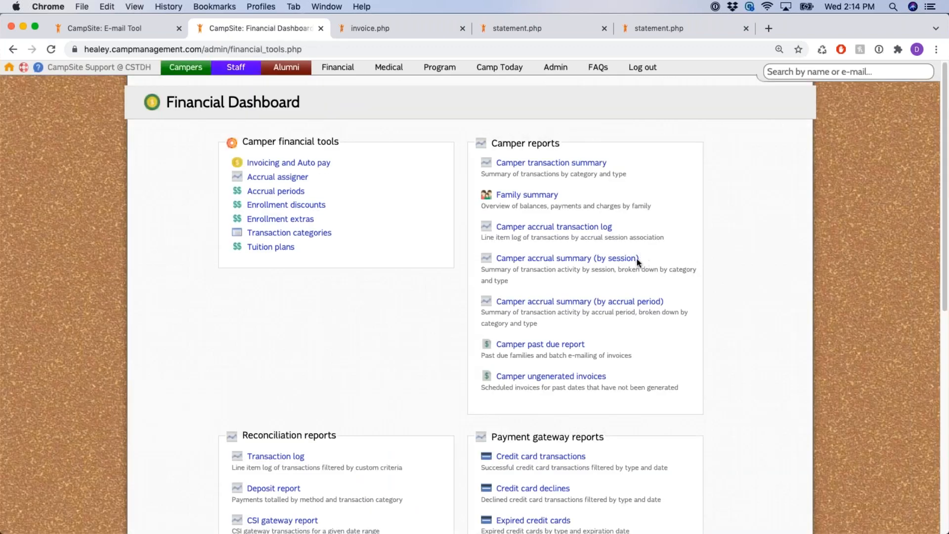
drag(640, 260, 495, 260)
click(681, 261)
drag(626, 164, 496, 164)
click(699, 273)
click(569, 259)
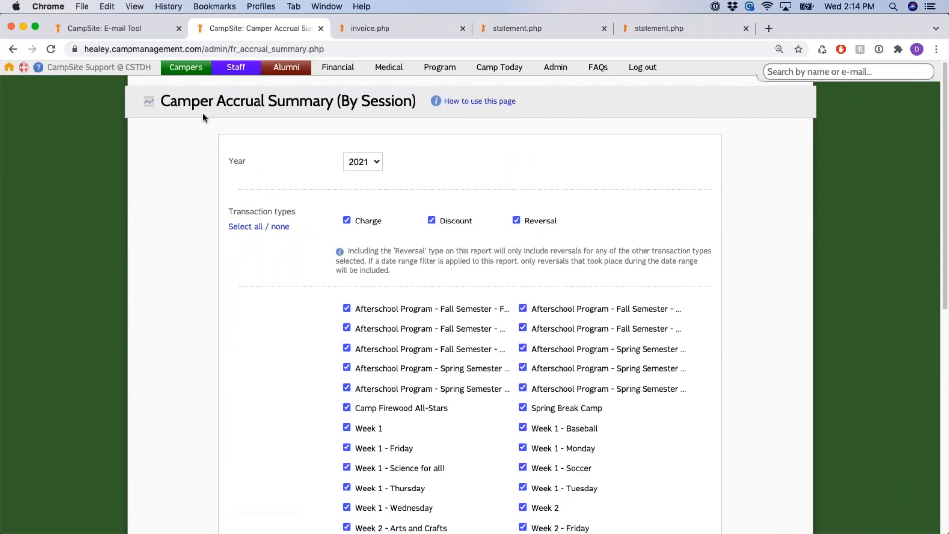
Run the Camper Accrual Summary (By Session) for 2021 with default types and sessions
scroll(228, 157, down, 1)
drag(233, 194, 296, 195)
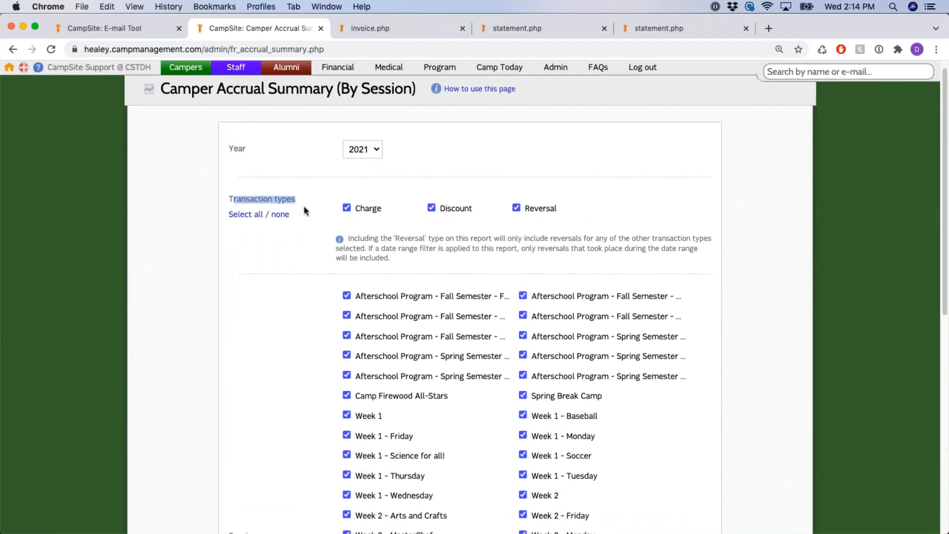
scroll(313, 236, down, 2)
drag(229, 437, 278, 432)
scroll(323, 297, down, 2)
scroll(321, 291, down, 5)
click(758, 478)
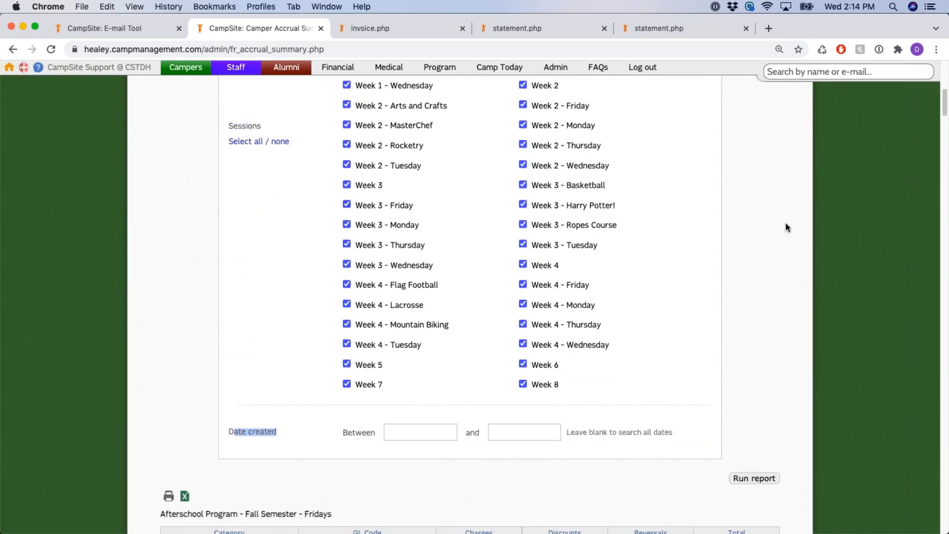
Inspect the Fridays session table's category rows, including Tuition
scroll(786, 223, down, 5)
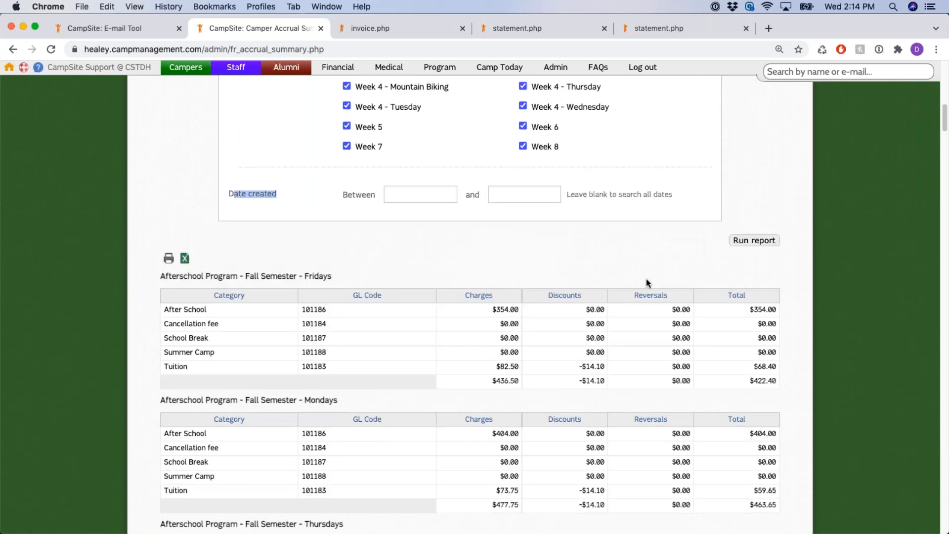
click(174, 310)
click(207, 352)
double_click(205, 368)
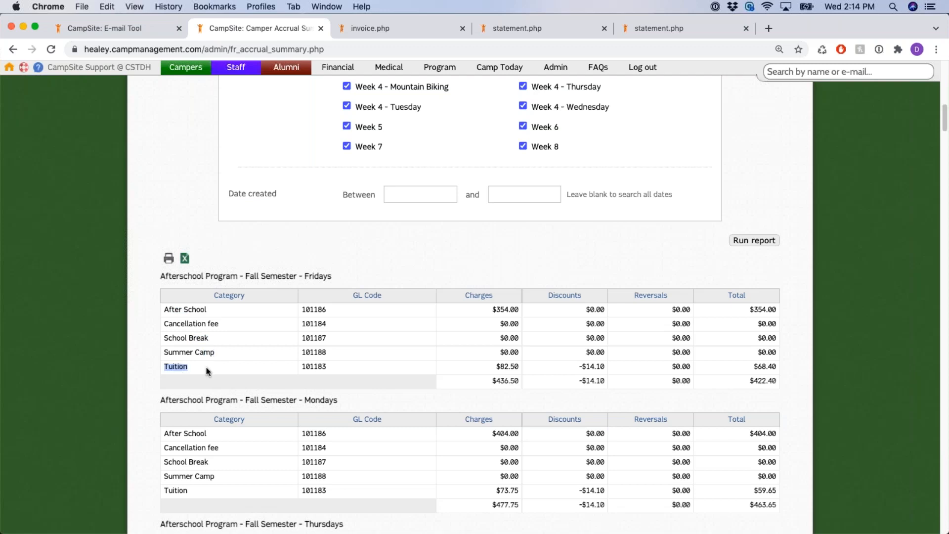
drag(161, 276, 548, 281)
click(566, 269)
Check the Fall Semester Fridays session total of $422.40 and scan the other sessions
scroll(658, 250, down, 3)
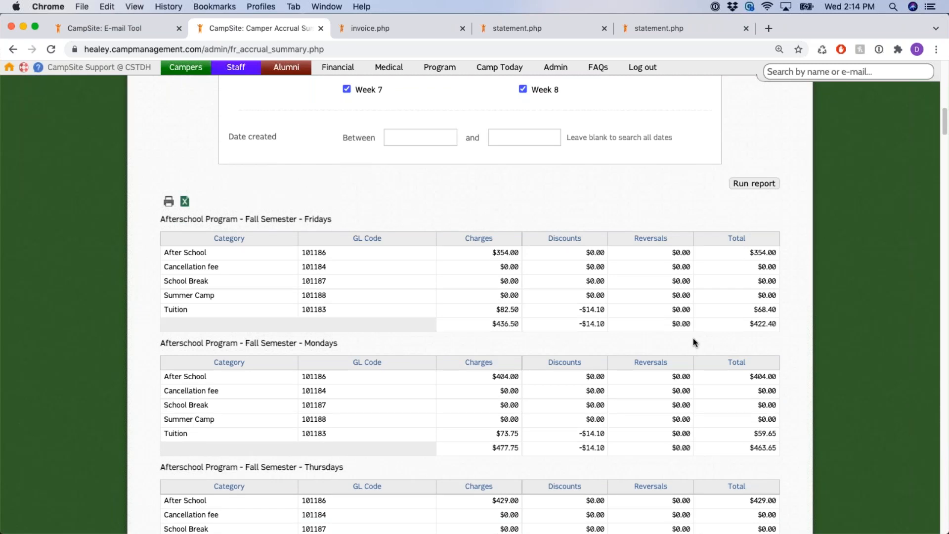
drag(751, 325, 777, 325)
drag(160, 220, 335, 221)
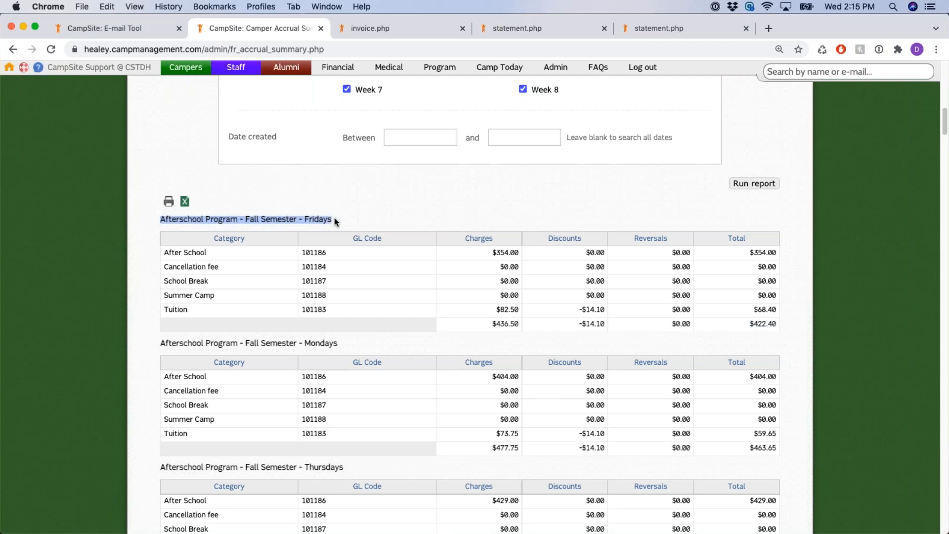
click(748, 325)
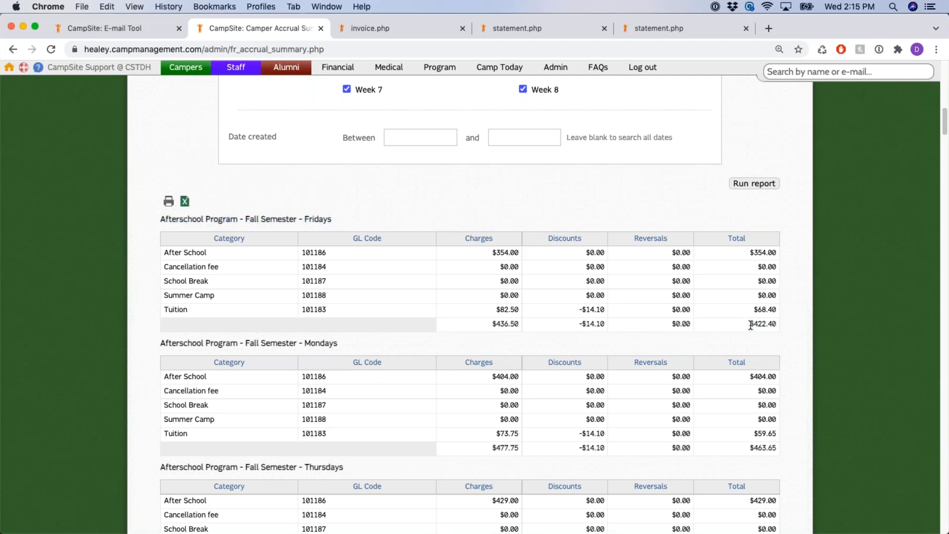
drag(750, 325, 781, 326)
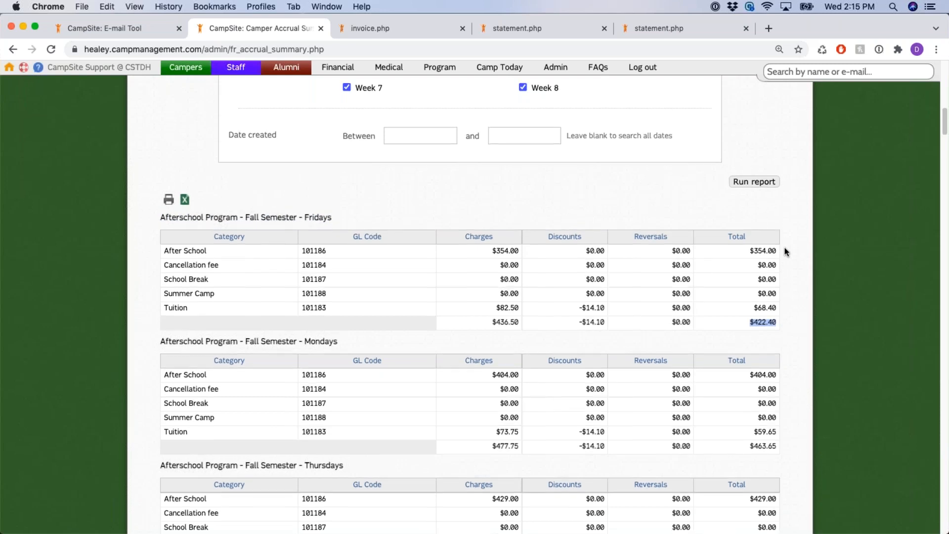
scroll(785, 249, down, 2)
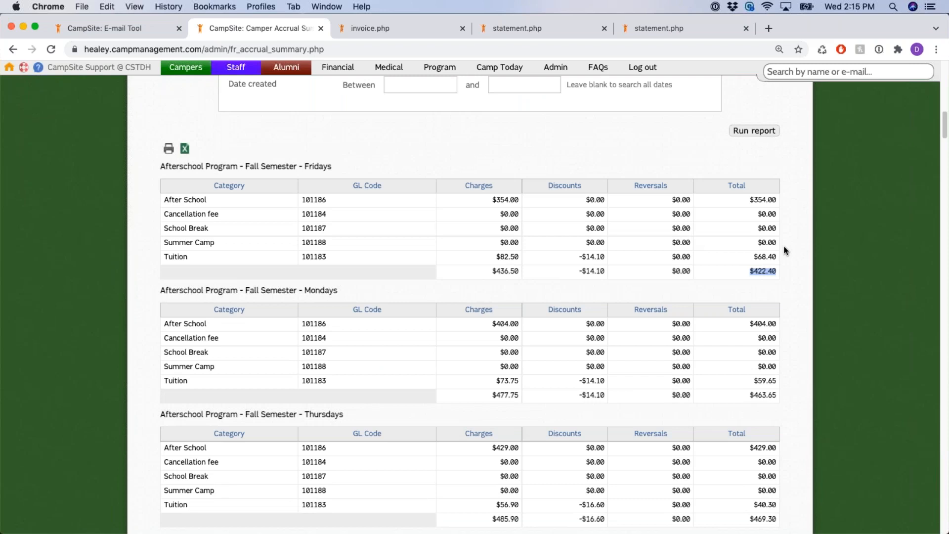
drag(754, 271, 796, 279)
scroll(795, 277, down, 2)
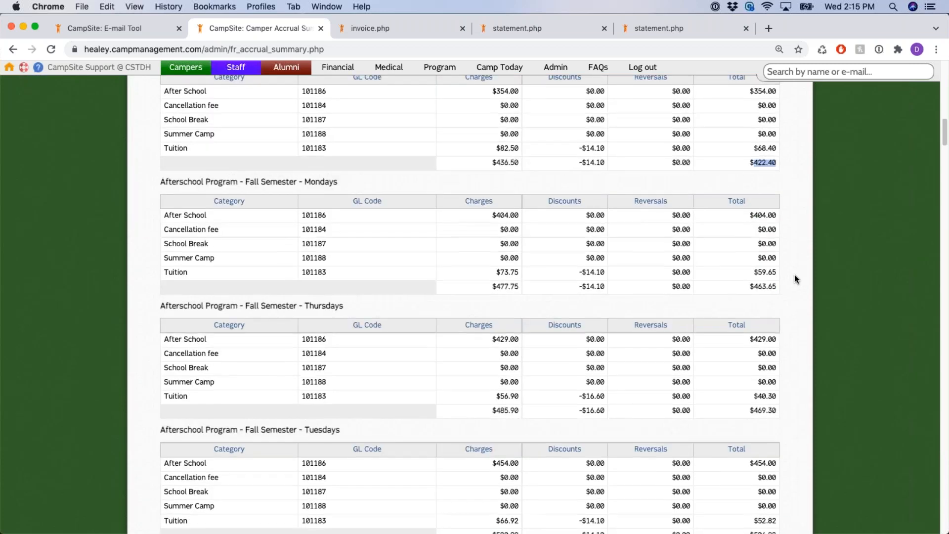
scroll(794, 277, up, 6)
scroll(795, 277, up, 10)
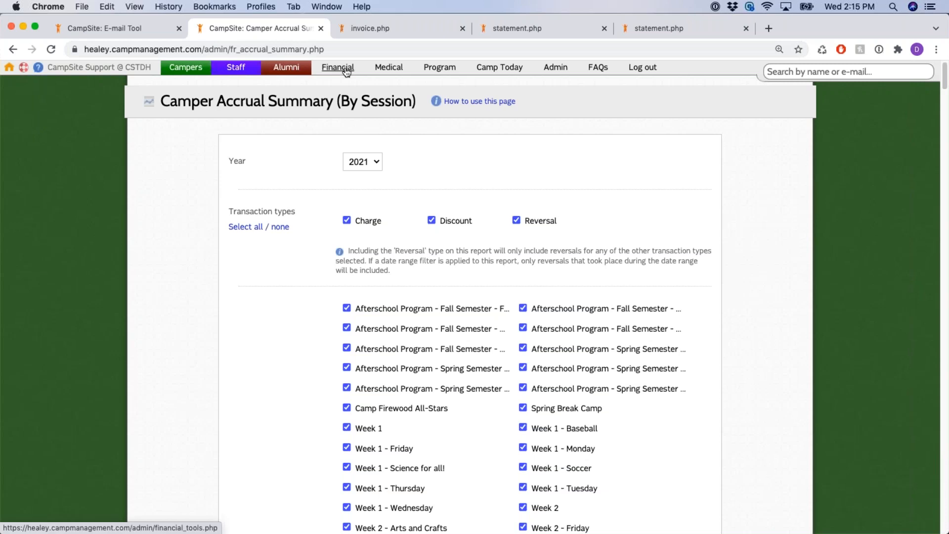
Open the Financial Dashboard and point out the accrual summary by accrual period report and financial tools
click(346, 70)
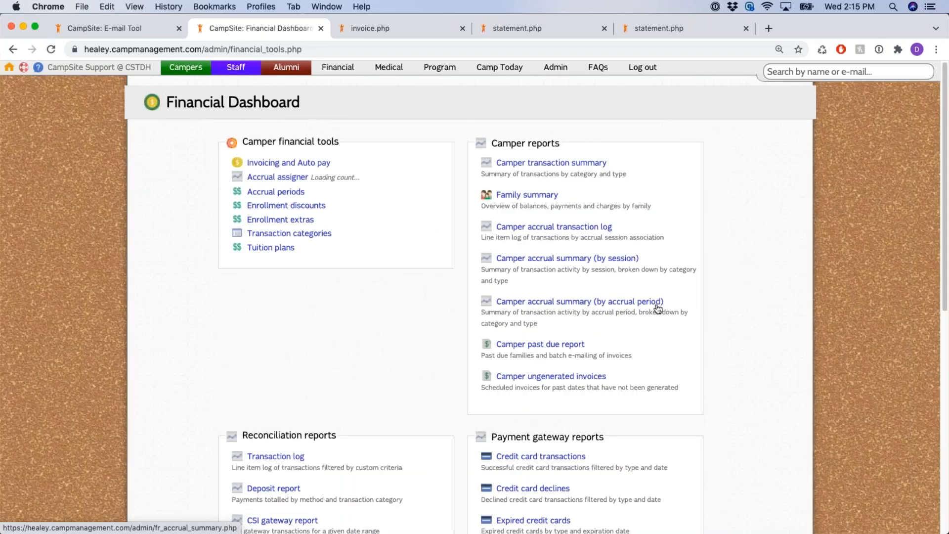
scroll(681, 291, down, 1)
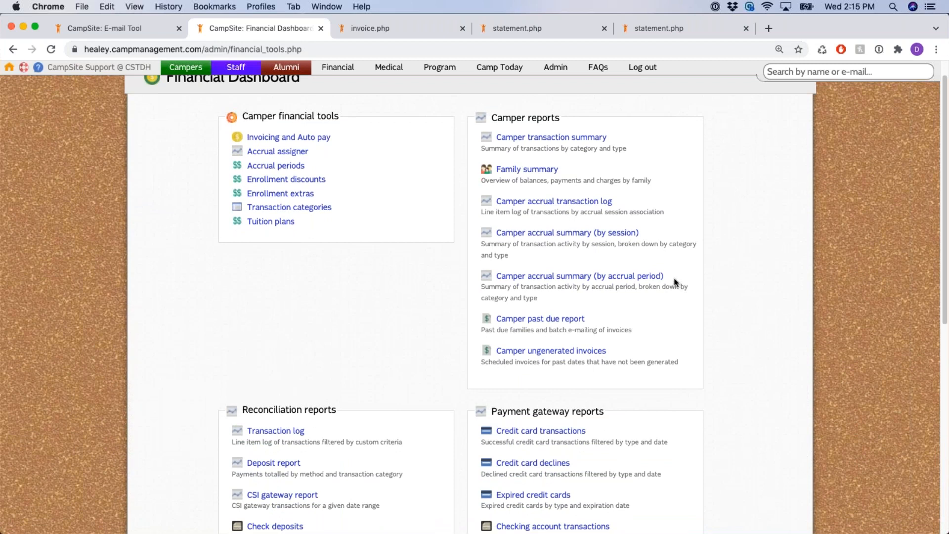
drag(668, 277, 585, 276)
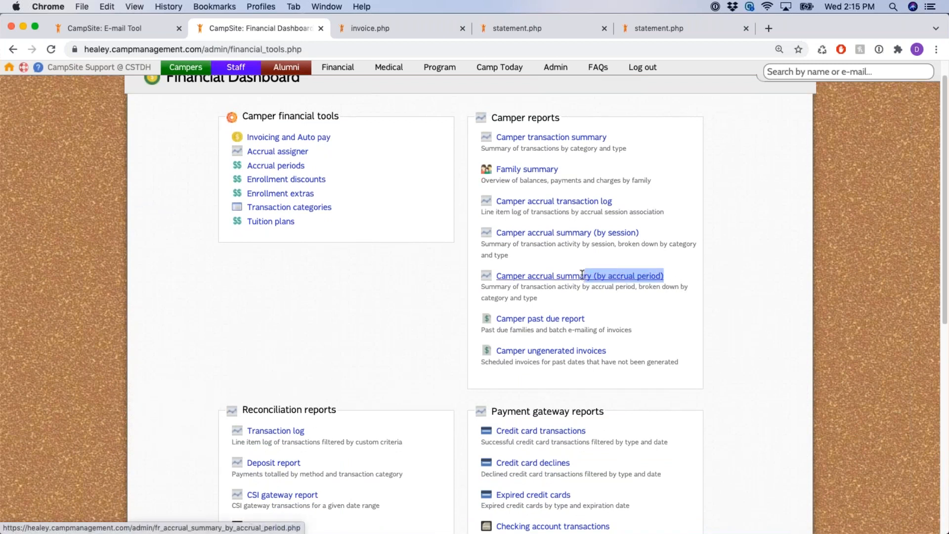
click(702, 269)
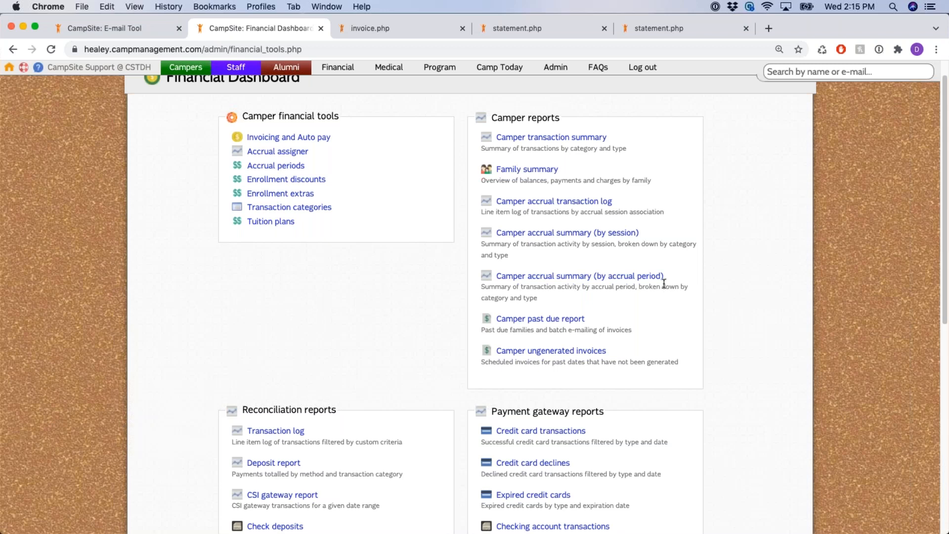
scroll(316, 188, up, 2)
drag(242, 133, 337, 138)
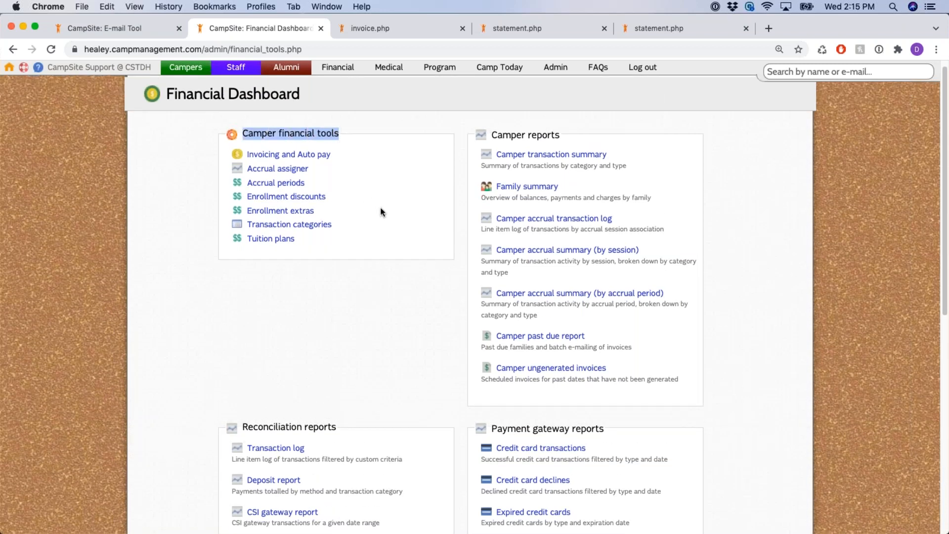
click(384, 292)
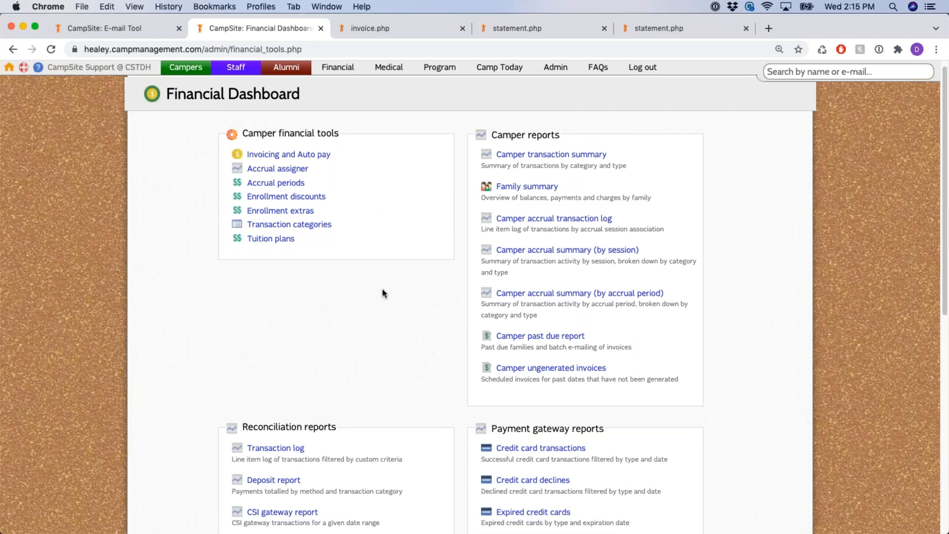
Open the 2021 Accrual Periods page and scroll through the Q1–Q4 session groupings
click(295, 183)
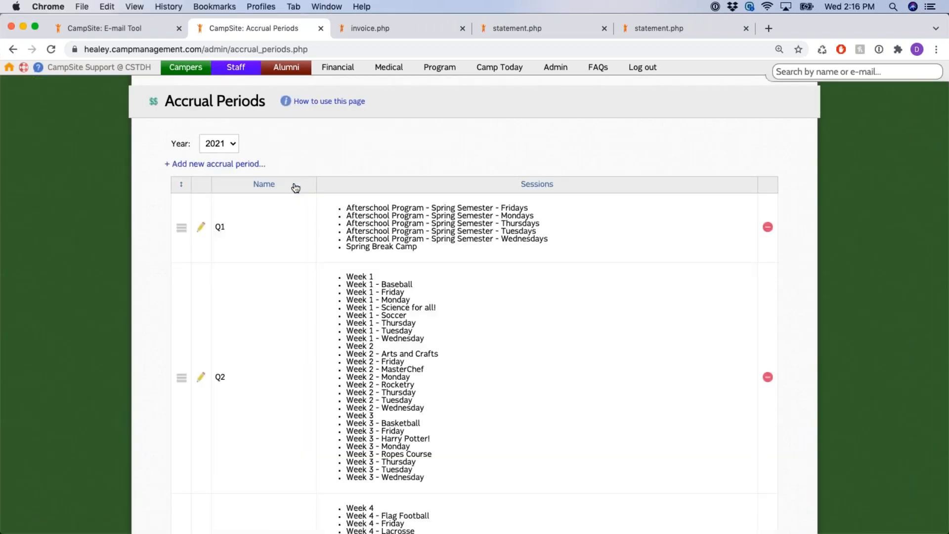
drag(176, 143, 218, 148)
click(301, 142)
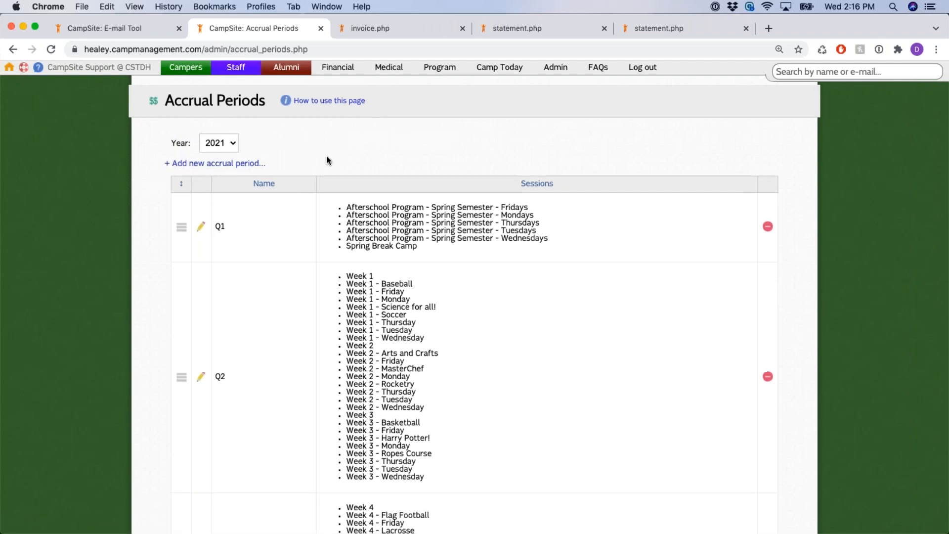
scroll(327, 159, down, 2)
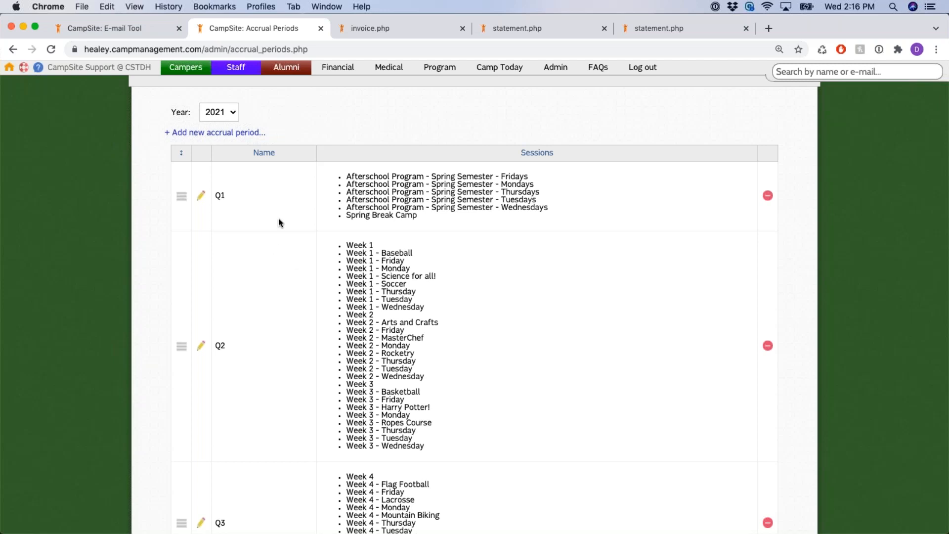
scroll(277, 213, down, 1)
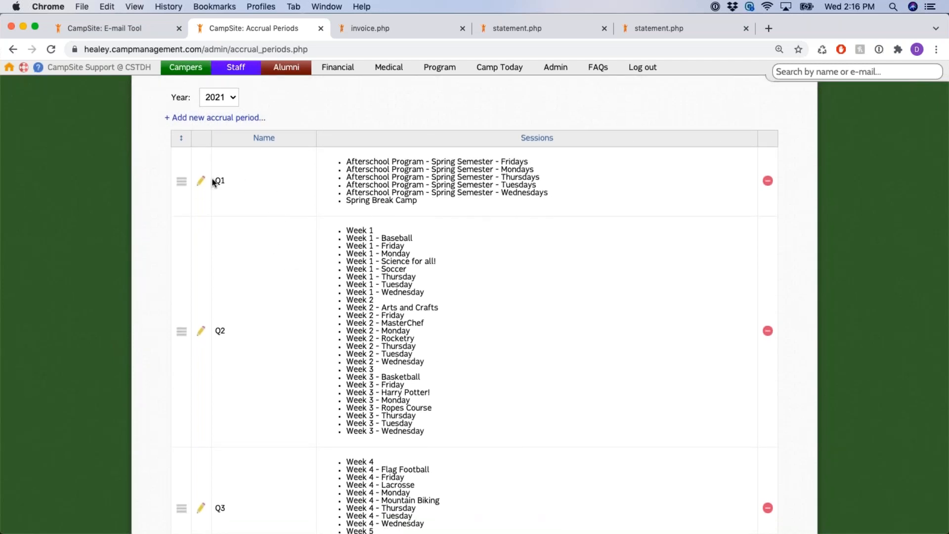
scroll(257, 181, down, 1)
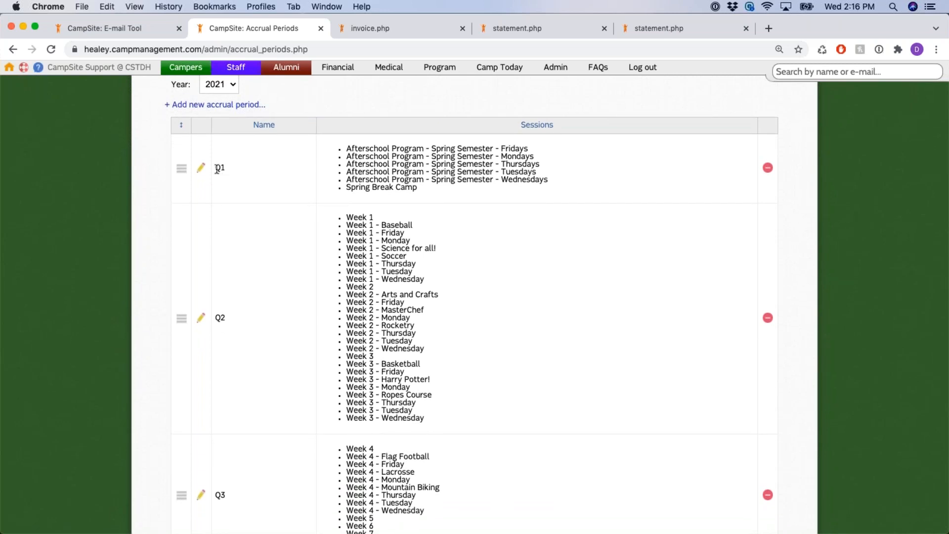
scroll(227, 212, down, 5)
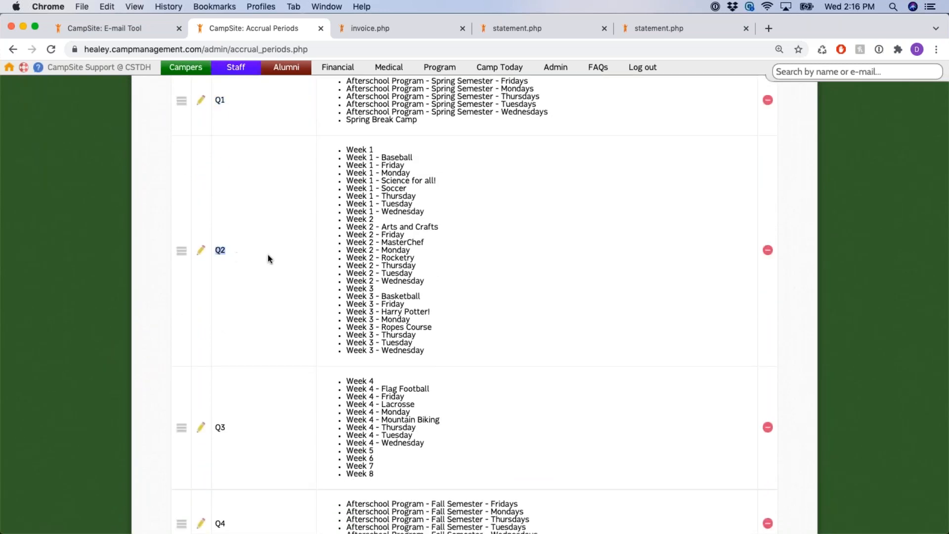
scroll(279, 254, down, 4)
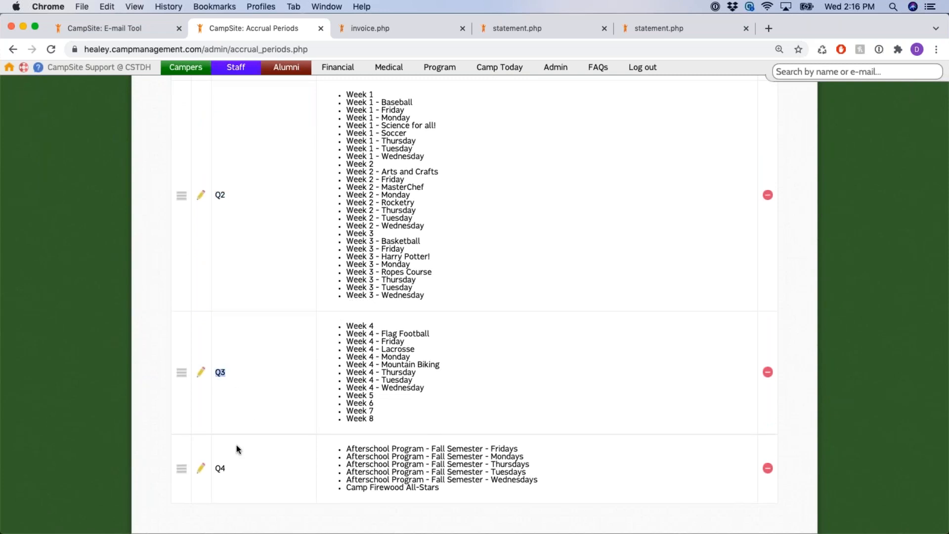
scroll(310, 226, up, 1)
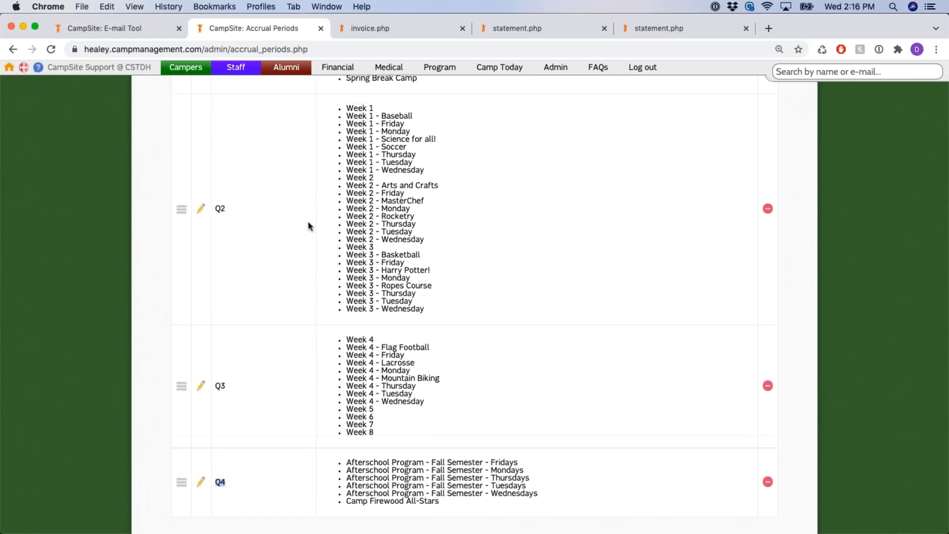
scroll(309, 226, up, 10)
click(230, 148)
click(231, 163)
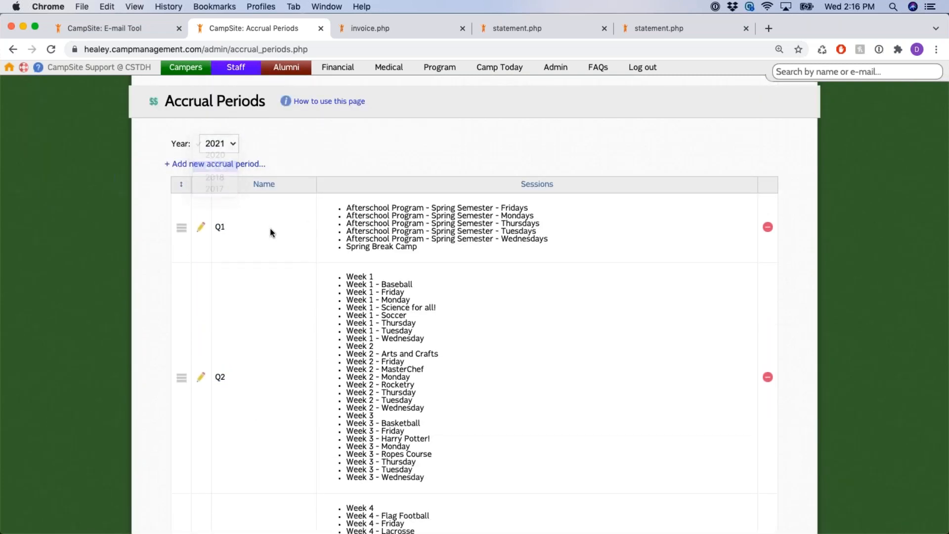
scroll(307, 238, down, 10)
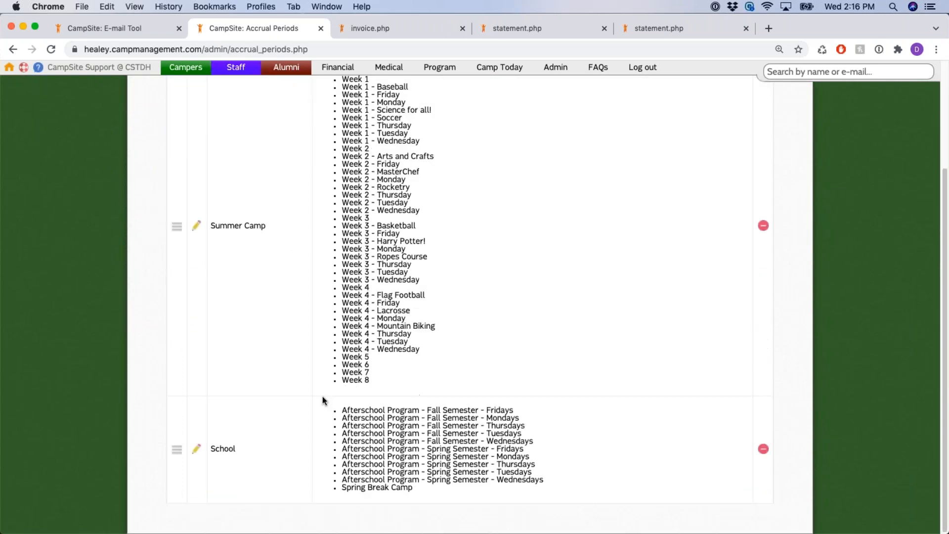
scroll(275, 278, up, 4)
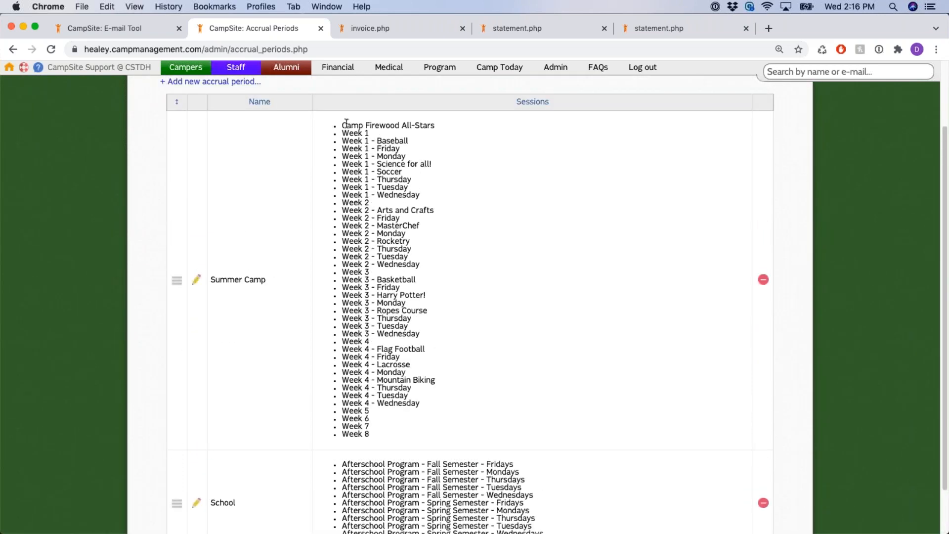
drag(210, 279, 254, 281)
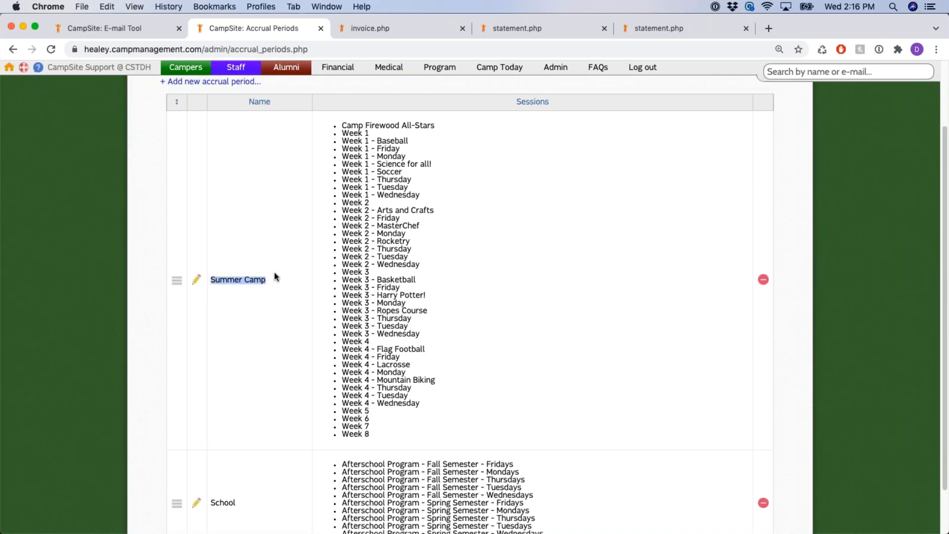
scroll(275, 277, down, 3)
double_click(212, 448)
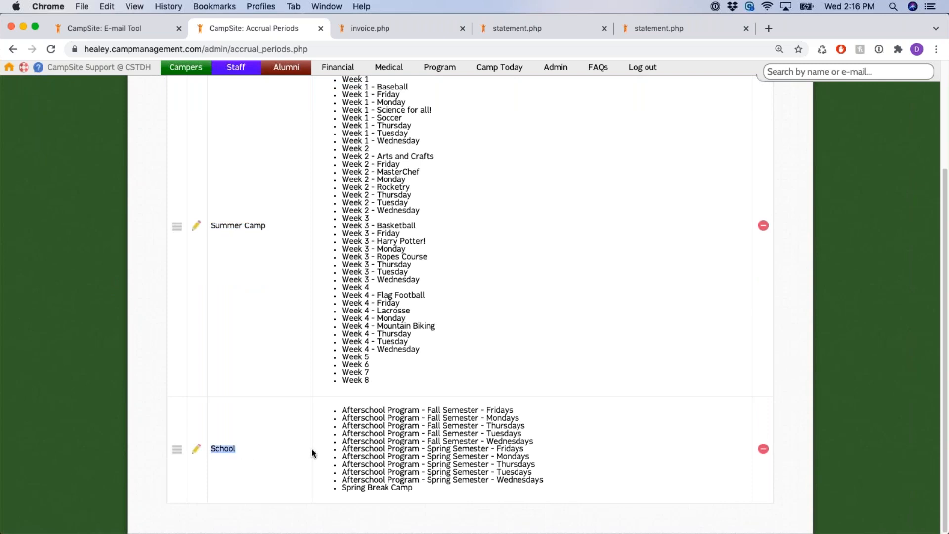
drag(442, 449, 467, 459)
click(208, 448)
double_click(212, 448)
scroll(277, 419, up, 5)
scroll(279, 425, up, 1)
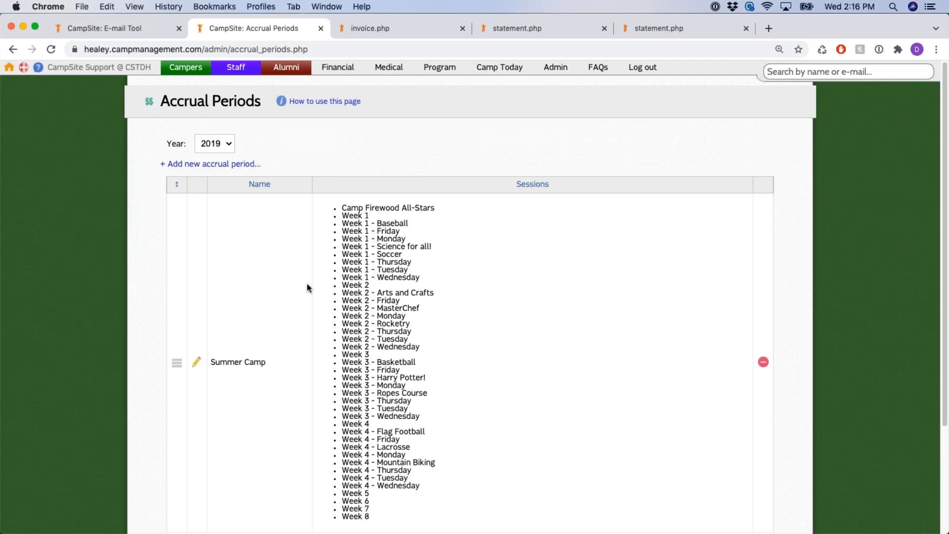
click(230, 144)
click(224, 122)
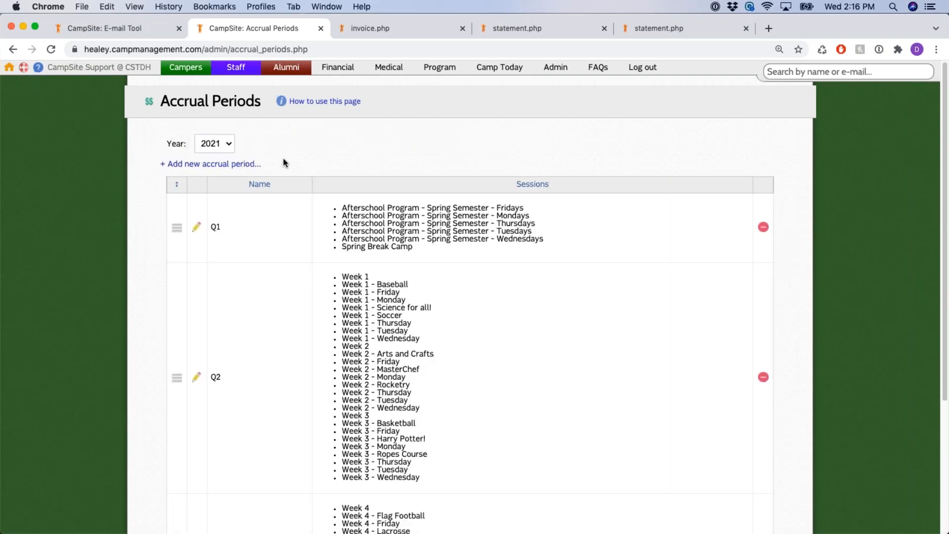
click(195, 164)
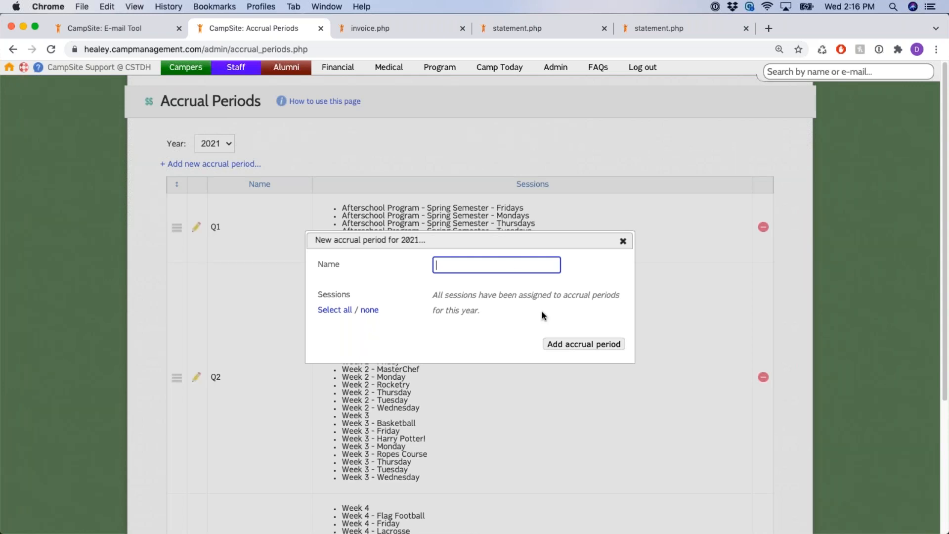
click(445, 299)
drag(438, 298, 479, 310)
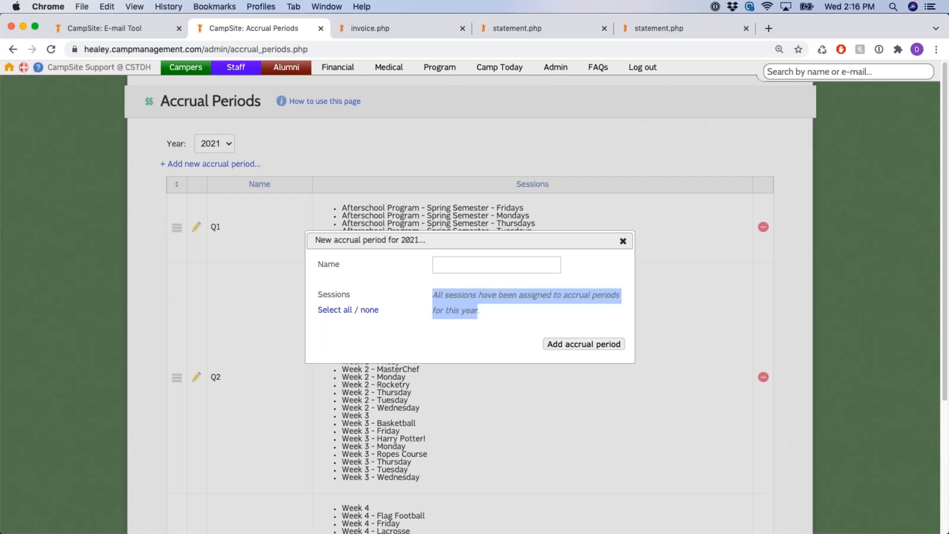
click(548, 299)
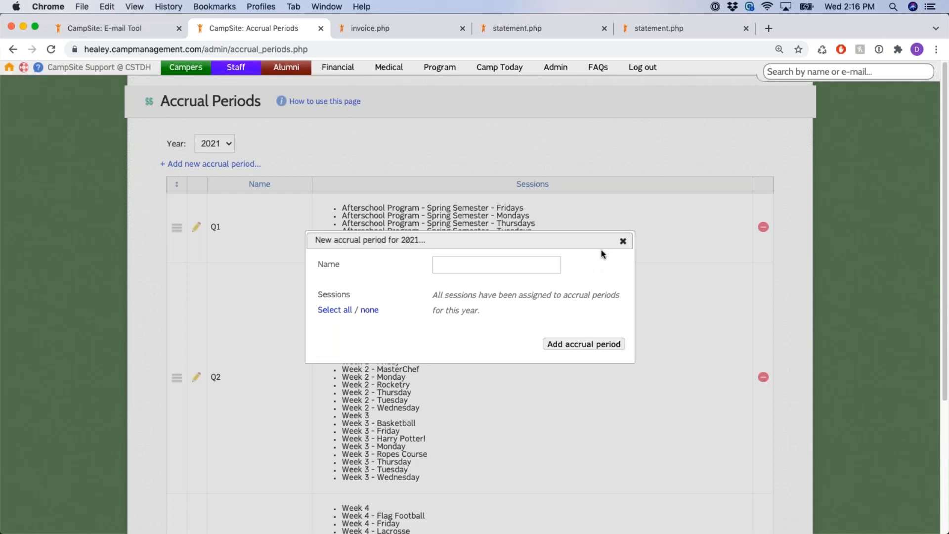
click(623, 241)
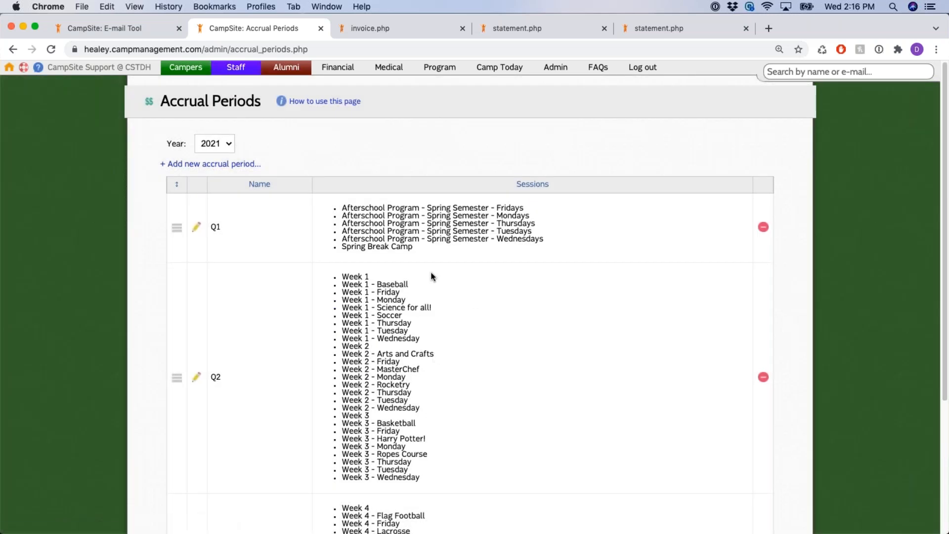
scroll(477, 267, down, 1)
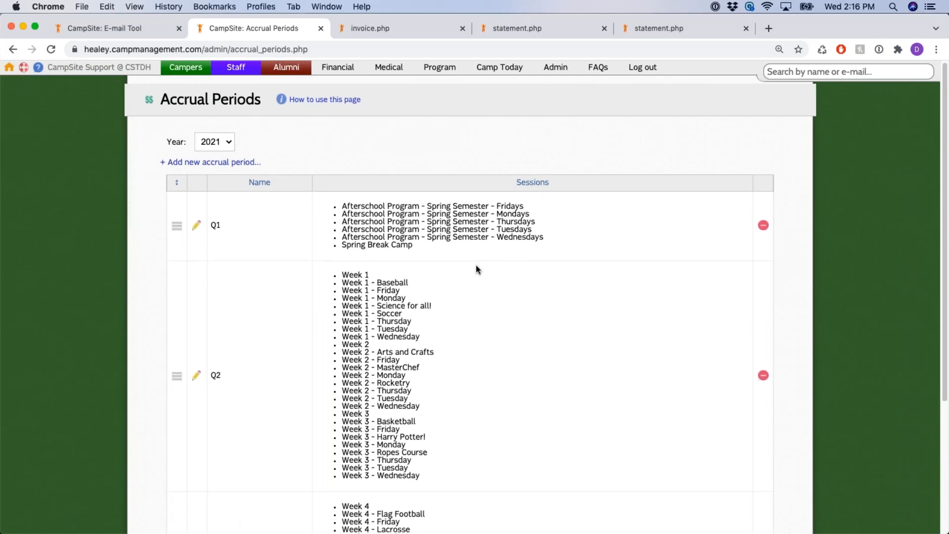
scroll(477, 270, down, 1)
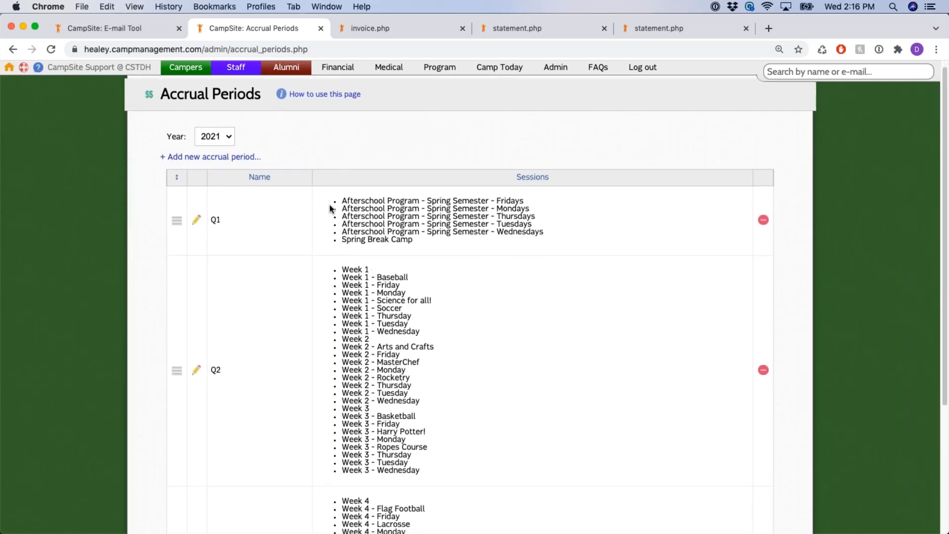
click(197, 221)
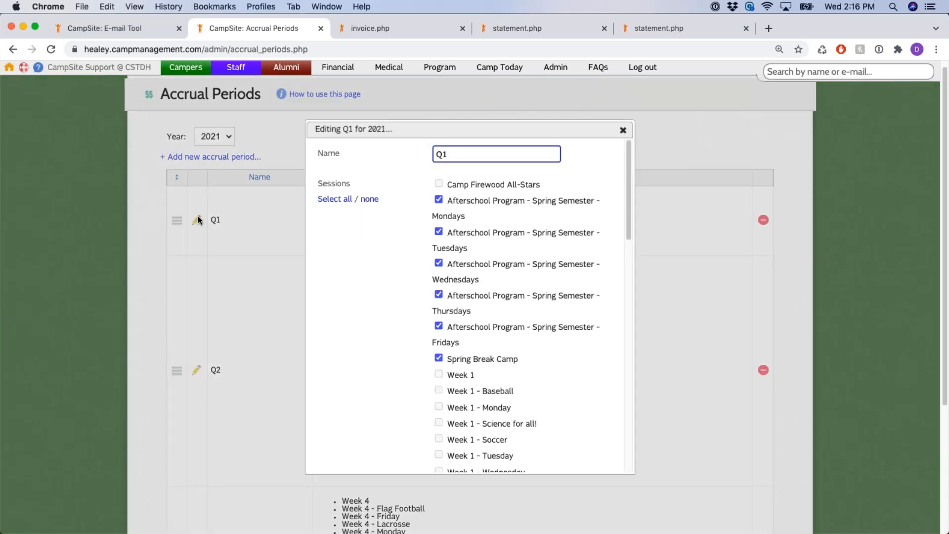
click(439, 199)
click(439, 232)
click(439, 263)
click(438, 232)
click(438, 199)
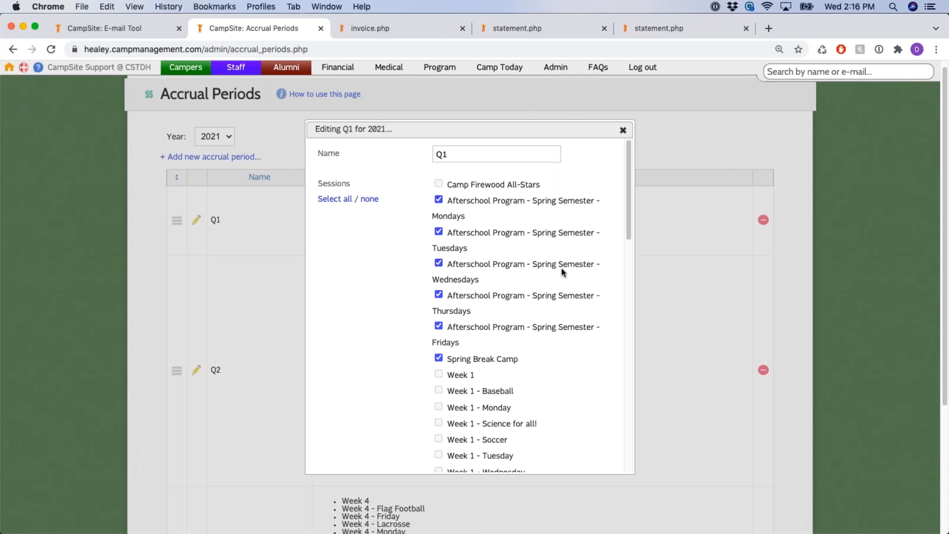
scroll(561, 268, down, 2)
scroll(560, 268, up, 2)
scroll(561, 272, down, 5)
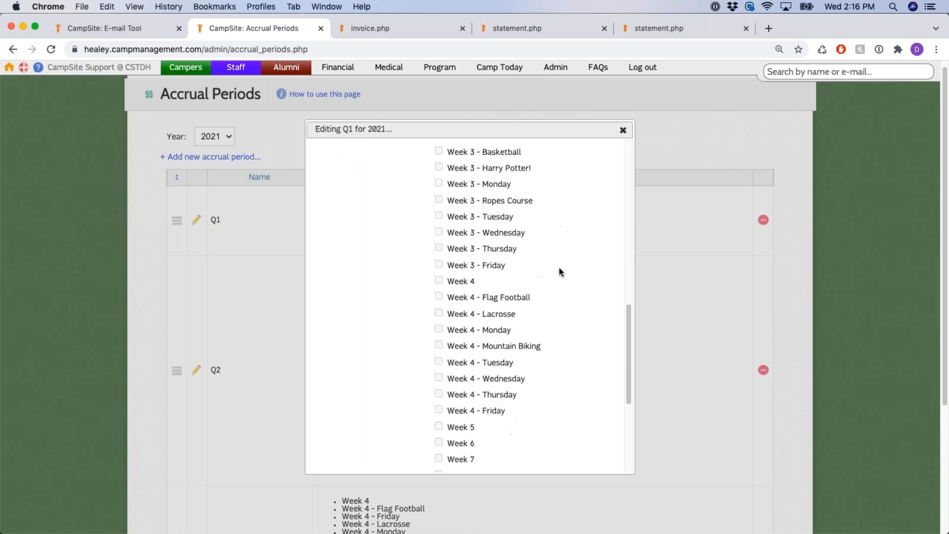
scroll(519, 272, up, 5)
scroll(519, 257, up, 2)
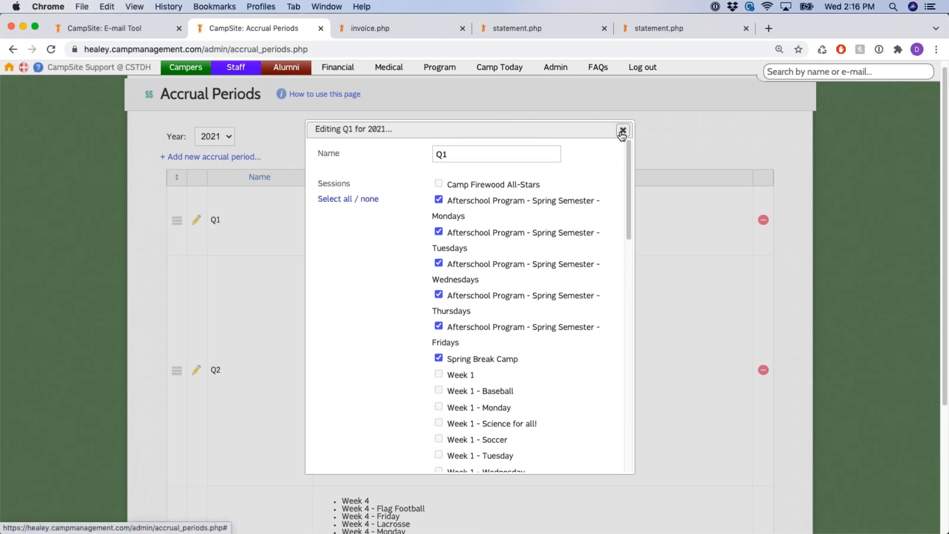
click(622, 132)
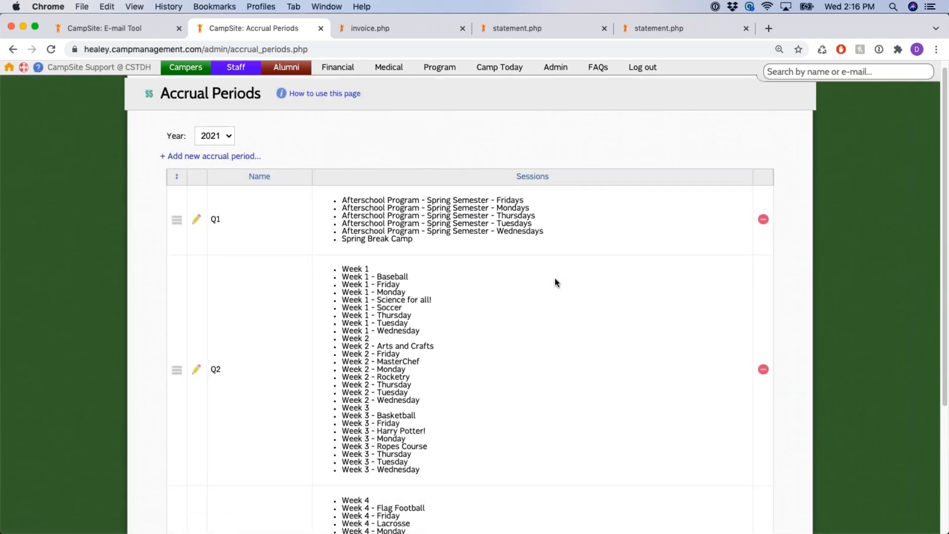
scroll(775, 322, down, 3)
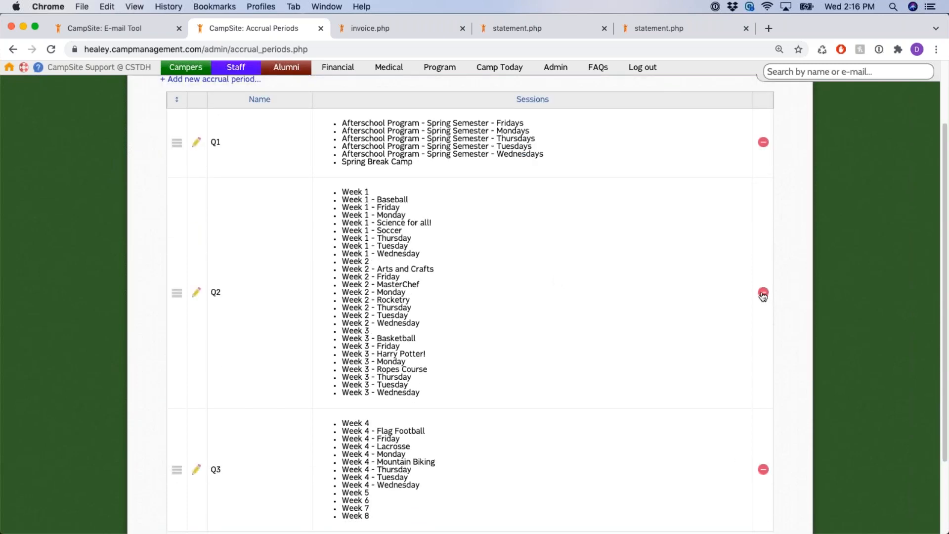
drag(771, 294, 805, 312)
click(810, 313)
double_click(215, 292)
scroll(311, 146, up, 3)
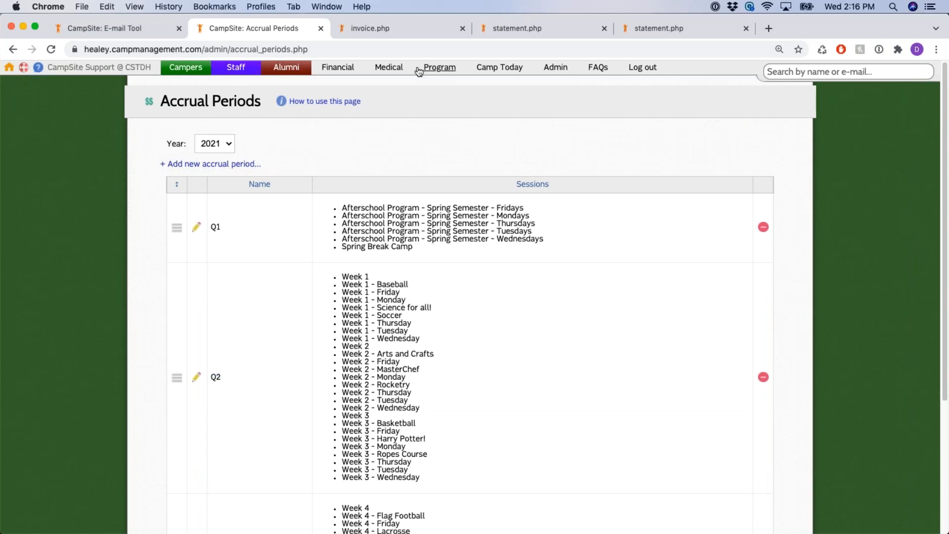
Run the camper accrual summary by accrual period report with the default Accrual periods and Date created filters
click(336, 68)
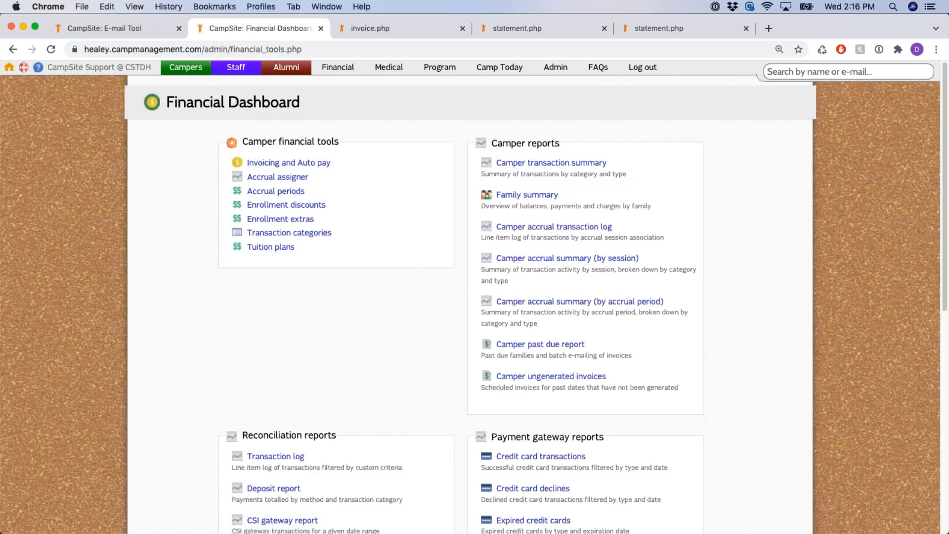
drag(673, 303, 495, 303)
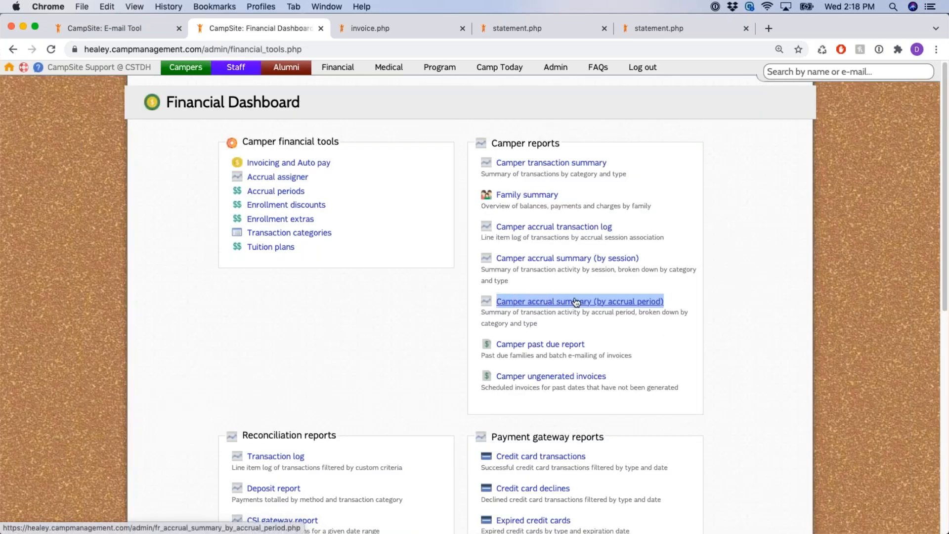
click(593, 305)
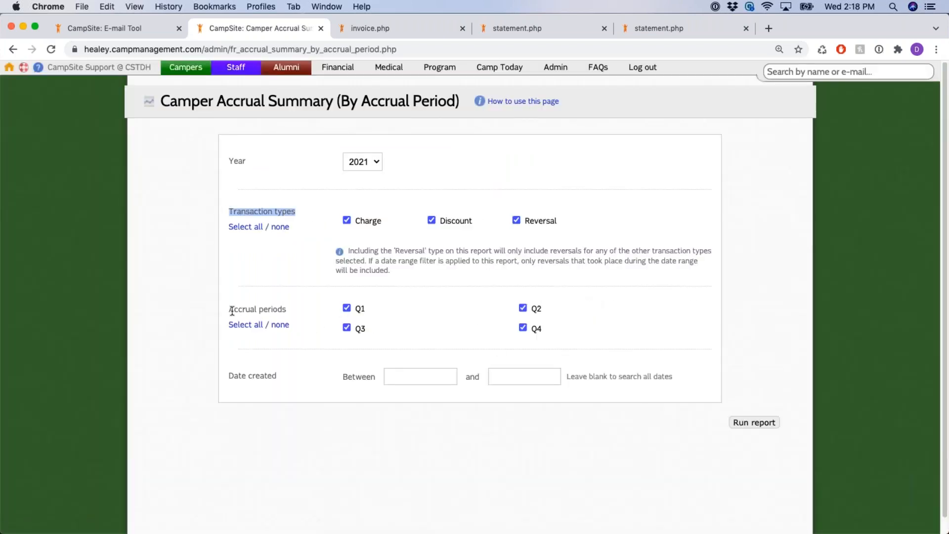
drag(228, 309, 303, 308)
drag(227, 376, 300, 378)
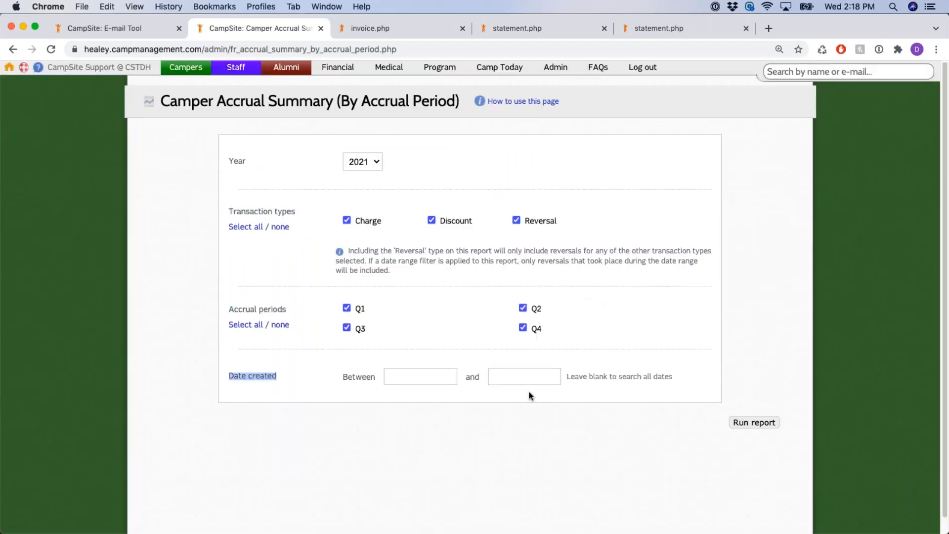
click(754, 424)
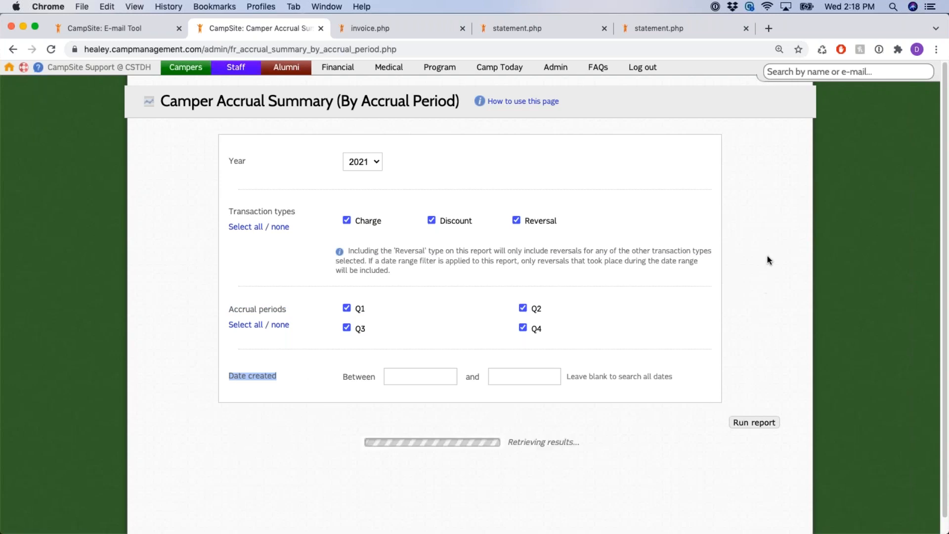
Review the Q1 category rows and the Q1 total of $7,624.51
scroll(775, 213, down, 5)
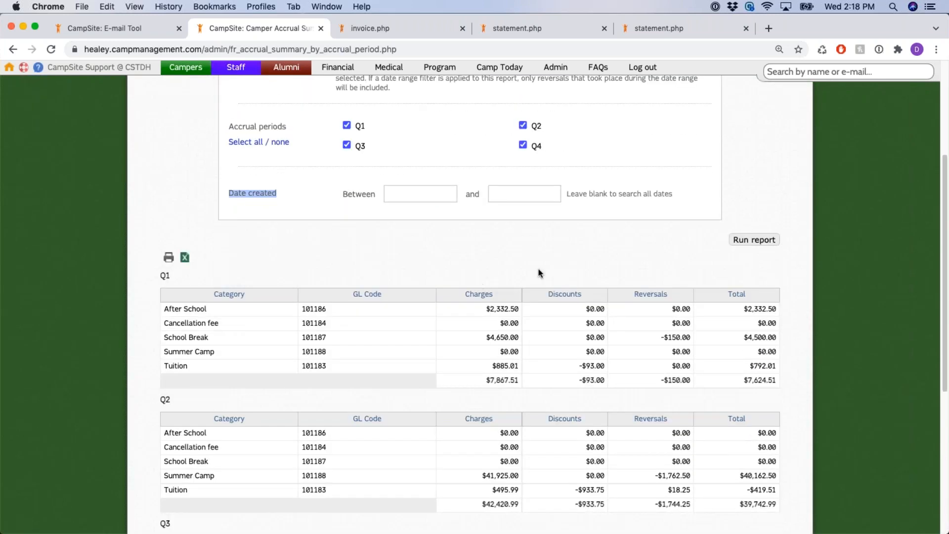
drag(178, 309, 207, 309)
drag(188, 324, 208, 339)
drag(196, 353, 202, 353)
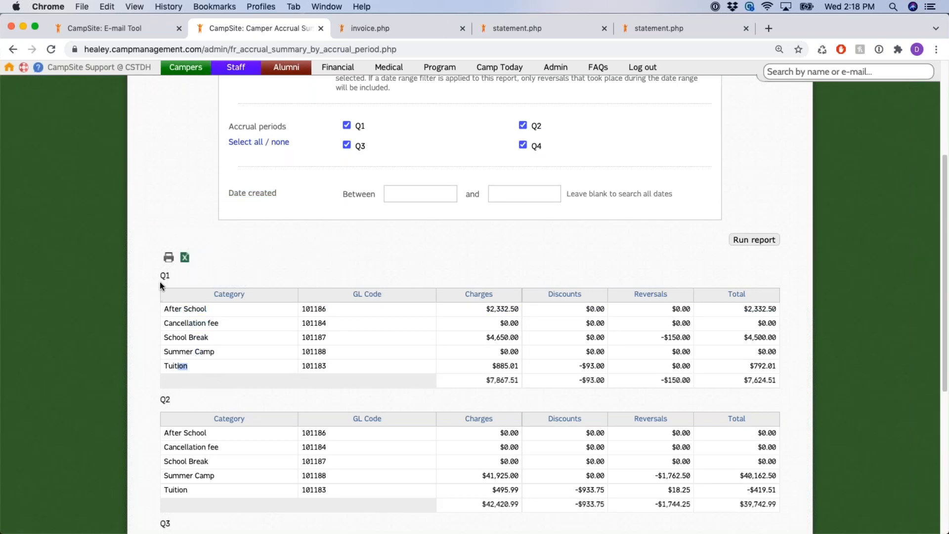
drag(161, 277, 169, 278)
click(748, 381)
drag(744, 380, 778, 381)
drag(159, 276, 299, 280)
Review the Q3 total and the Q4 total of $4,272.99
scroll(778, 351, down, 3)
drag(739, 441, 777, 442)
scroll(731, 354, down, 10)
drag(739, 351, 777, 352)
click(772, 474)
drag(771, 474, 788, 477)
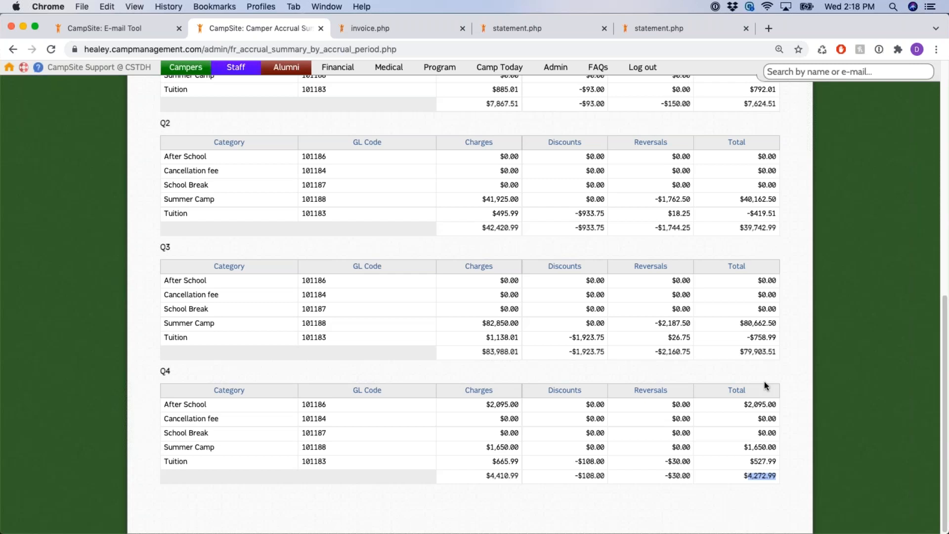
Scroll back to the top and return to the Financial Dashboard
scroll(766, 382, up, 15)
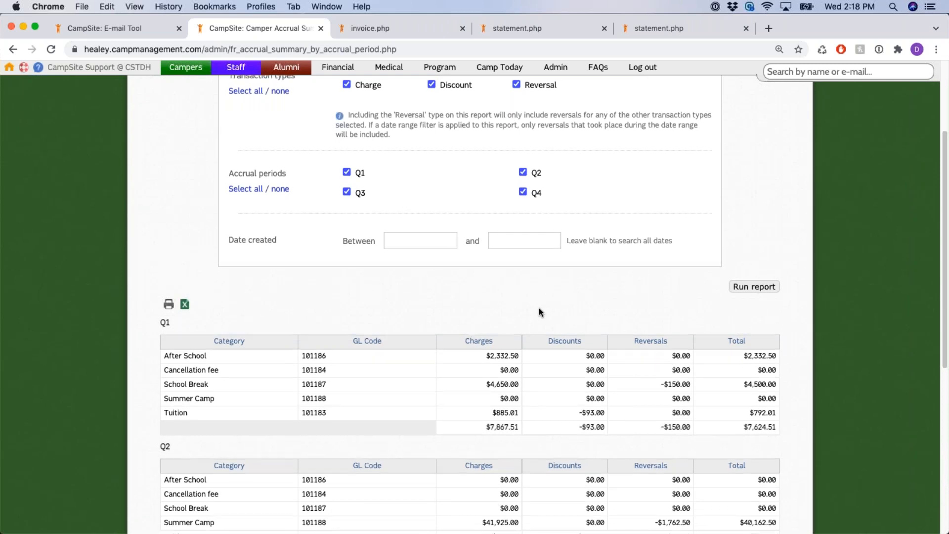
scroll(514, 322, up, 2)
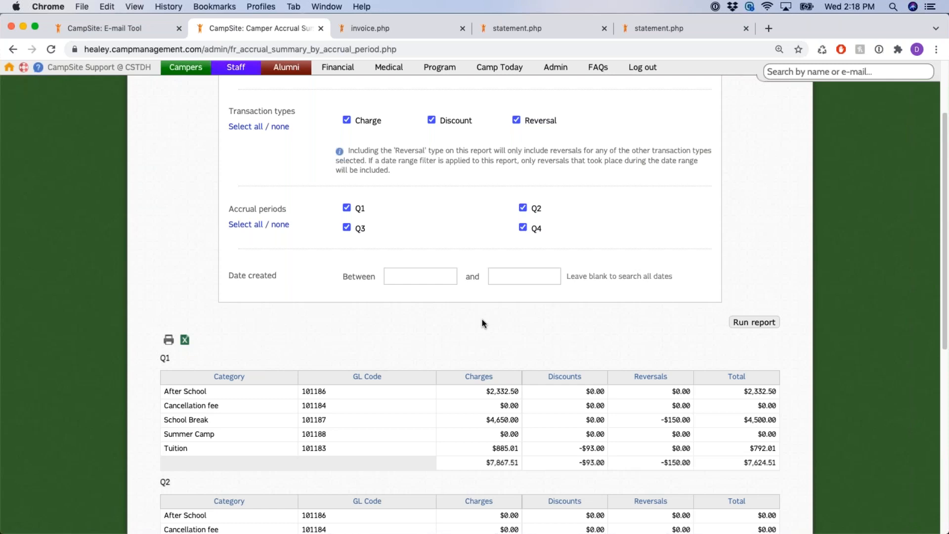
scroll(483, 323, up, 5)
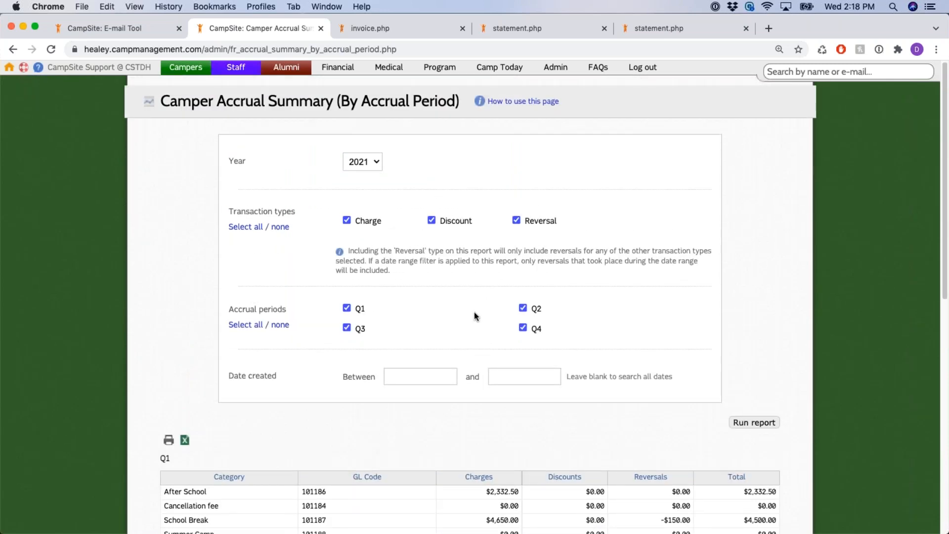
click(349, 71)
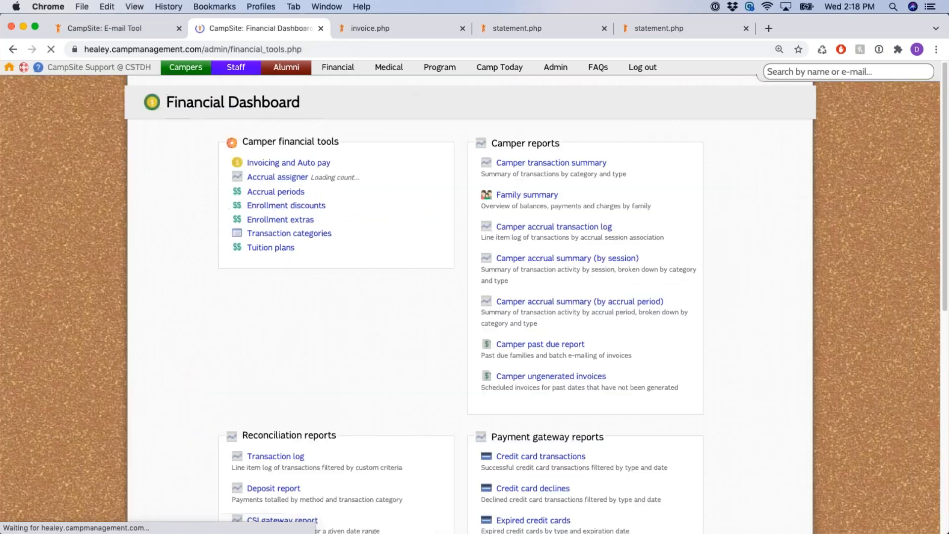
drag(606, 349, 483, 345)
Run the Camper past due report with all sessions, schedules, ages and amount-due filters left checked
click(652, 342)
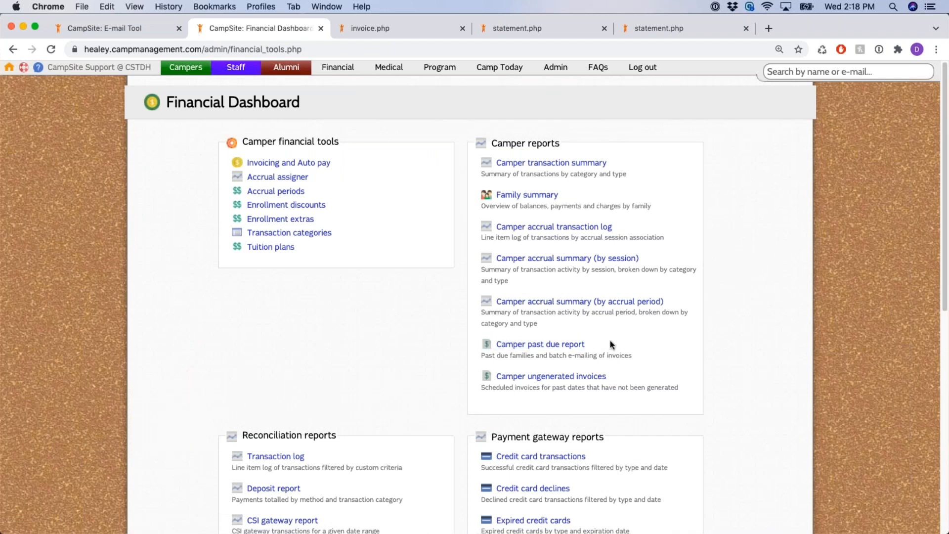
click(576, 347)
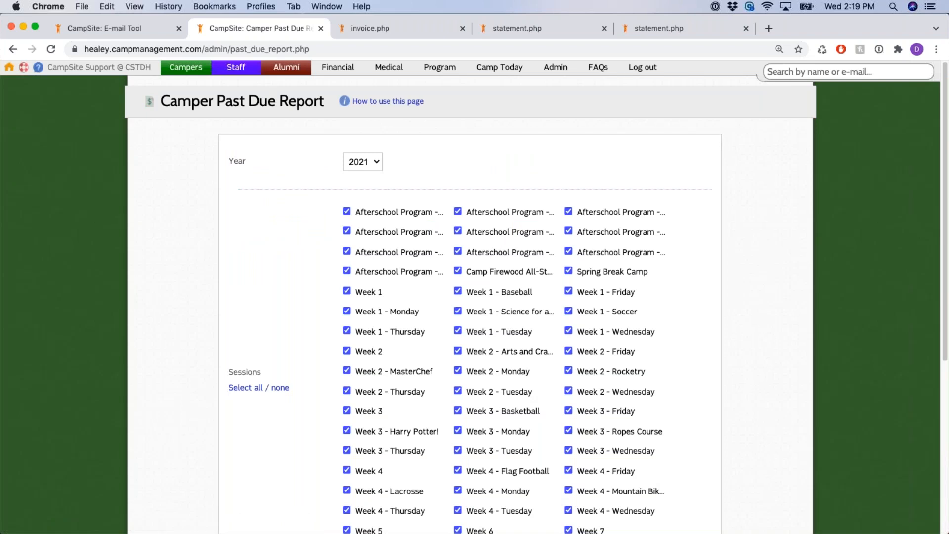
scroll(261, 242, down, 1)
scroll(260, 239, down, 5)
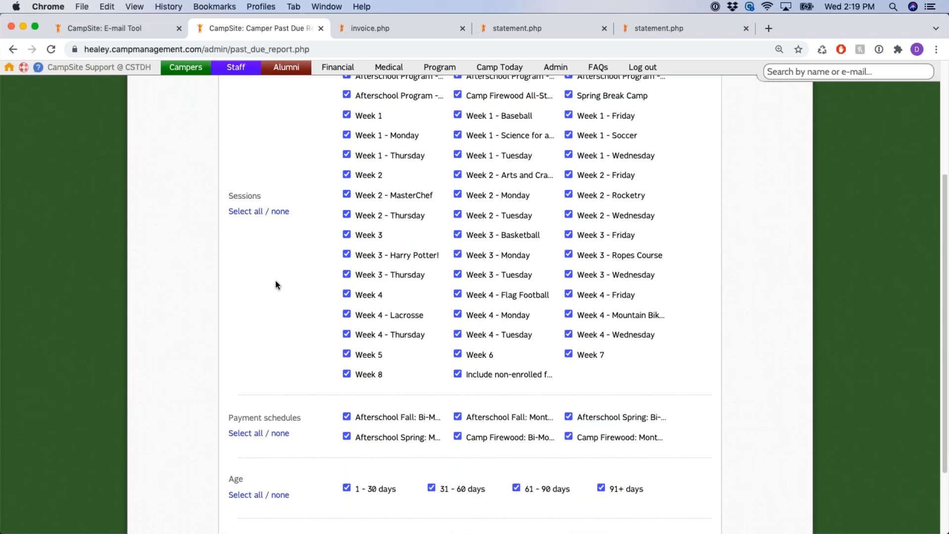
scroll(275, 280, down, 1)
scroll(259, 311, down, 2)
drag(229, 325, 309, 324)
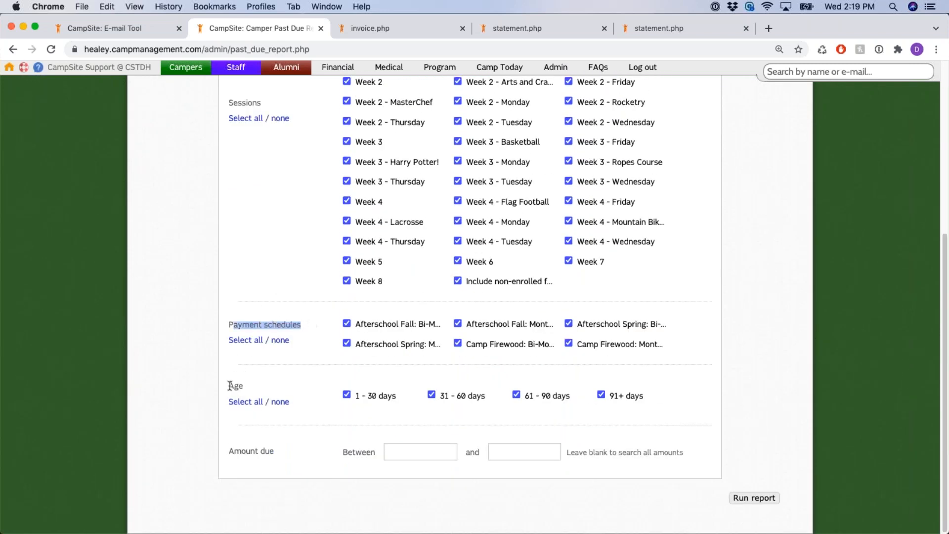
drag(228, 383, 257, 390)
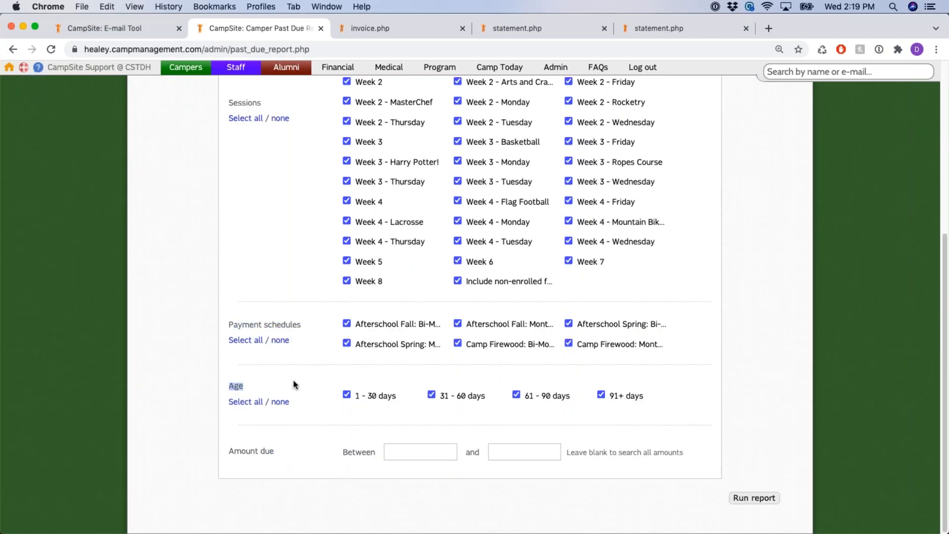
drag(228, 451, 286, 459)
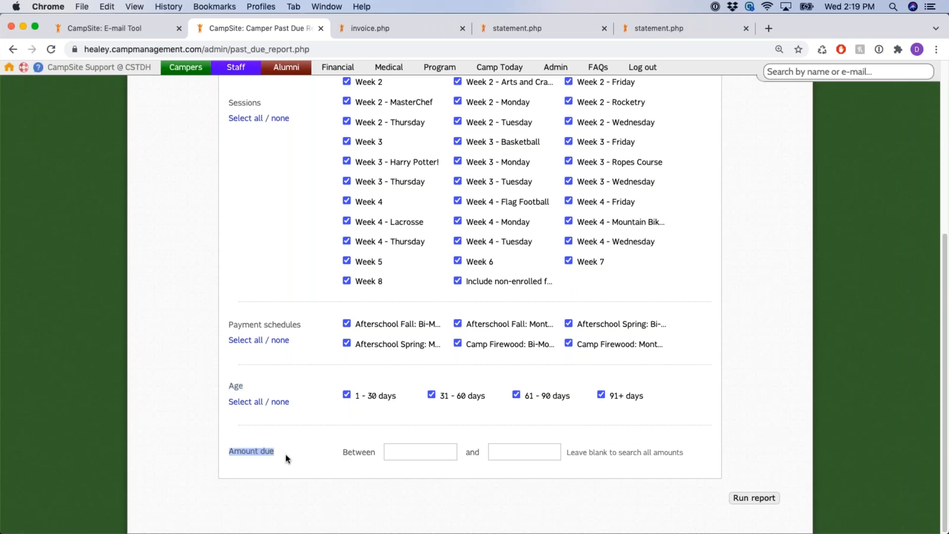
click(755, 498)
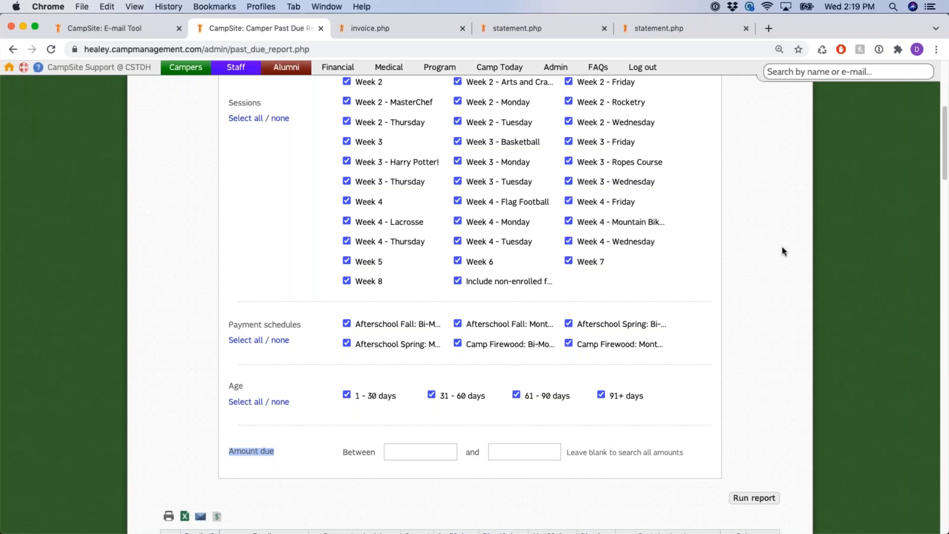
Review the first family's current and 61 - 90 days past-due amounts in the results
scroll(784, 251, down, 5)
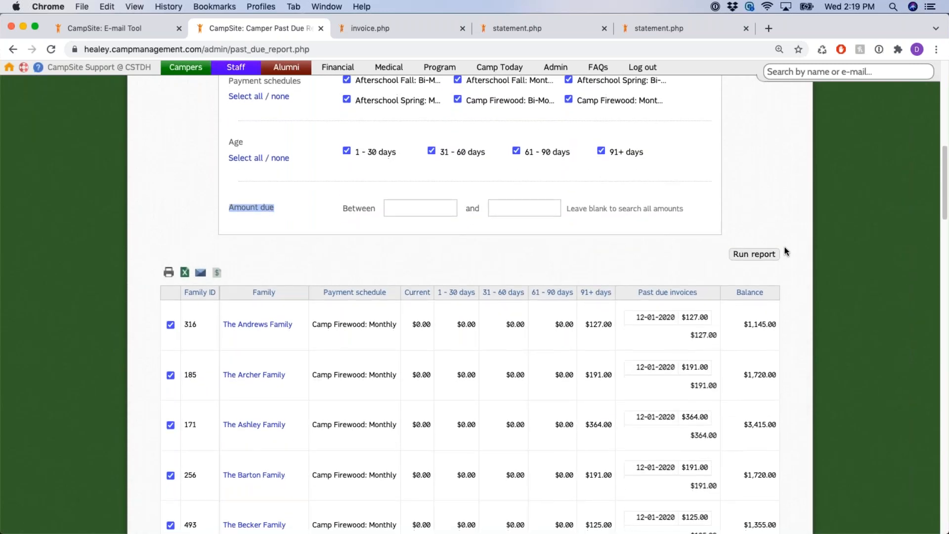
drag(222, 321, 401, 327)
click(314, 327)
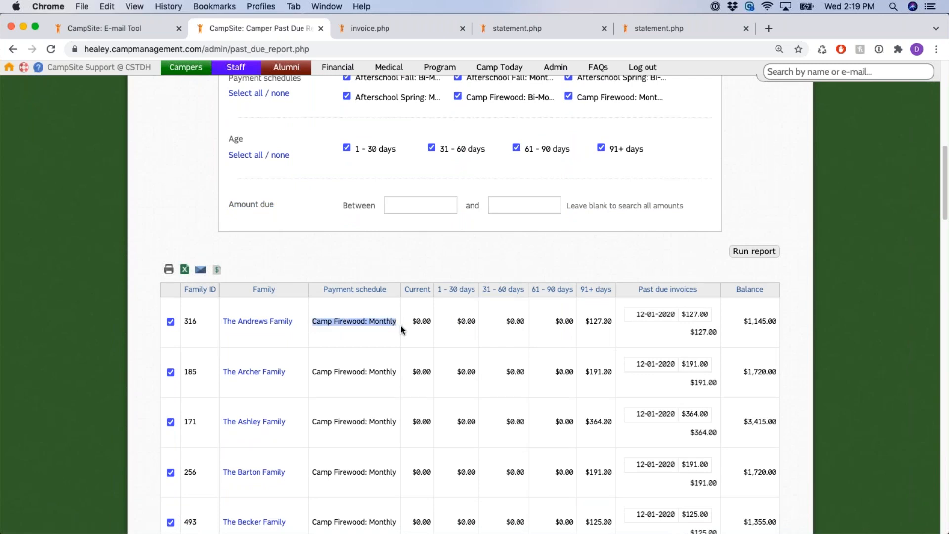
click(417, 322)
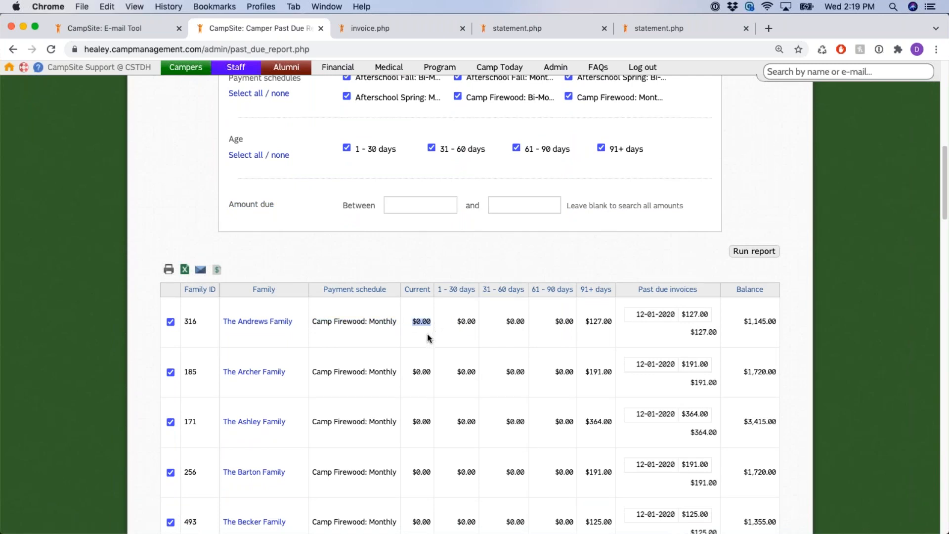
click(458, 312)
double_click(567, 322)
click(591, 324)
scroll(445, 322, up, 1)
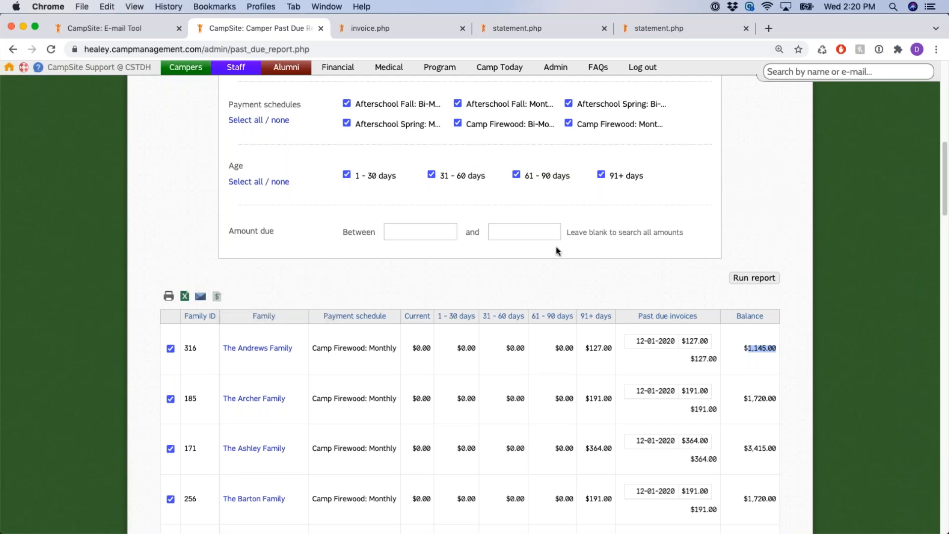
Leave the past due report and return to the Financial Dashboard
click(350, 72)
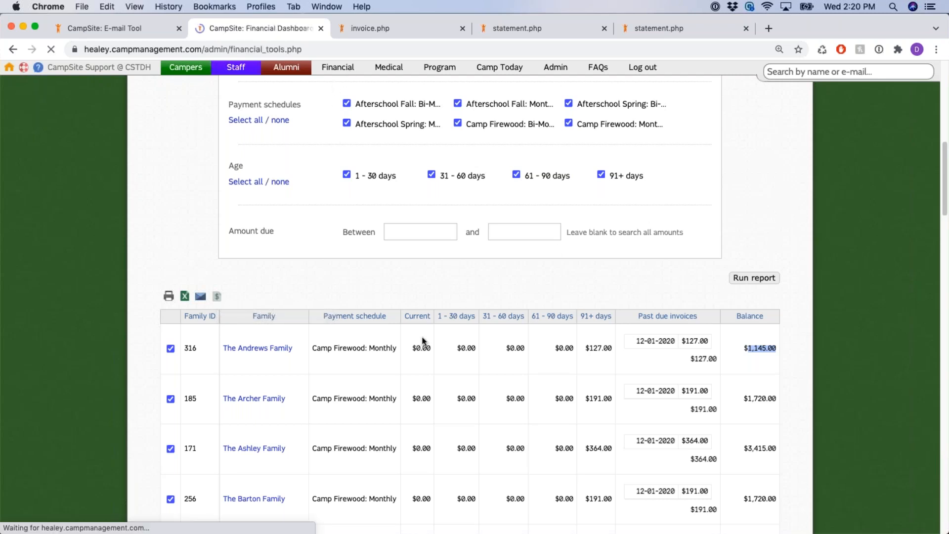
Open the Transaction log report and review its transaction type, amount and description filters
scroll(346, 331, down, 5)
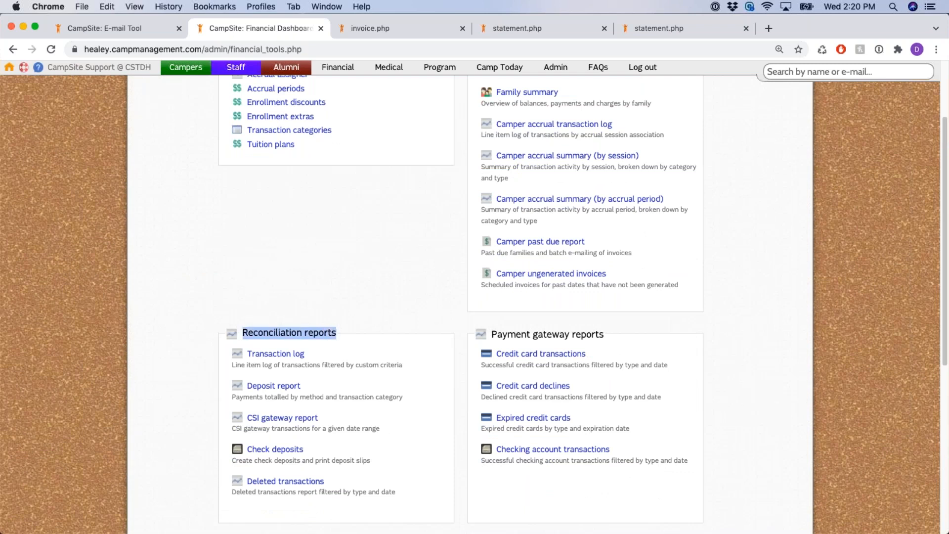
scroll(268, 265, down, 4)
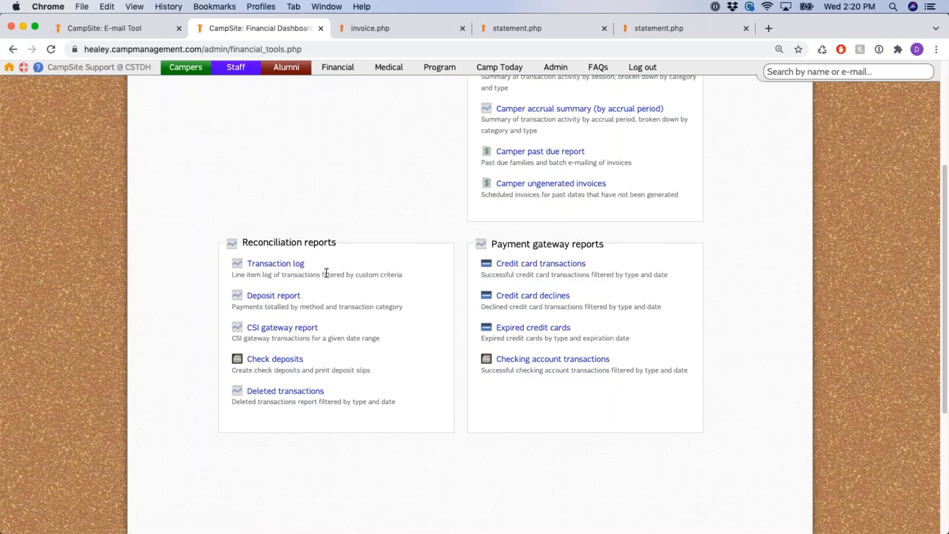
click(288, 265)
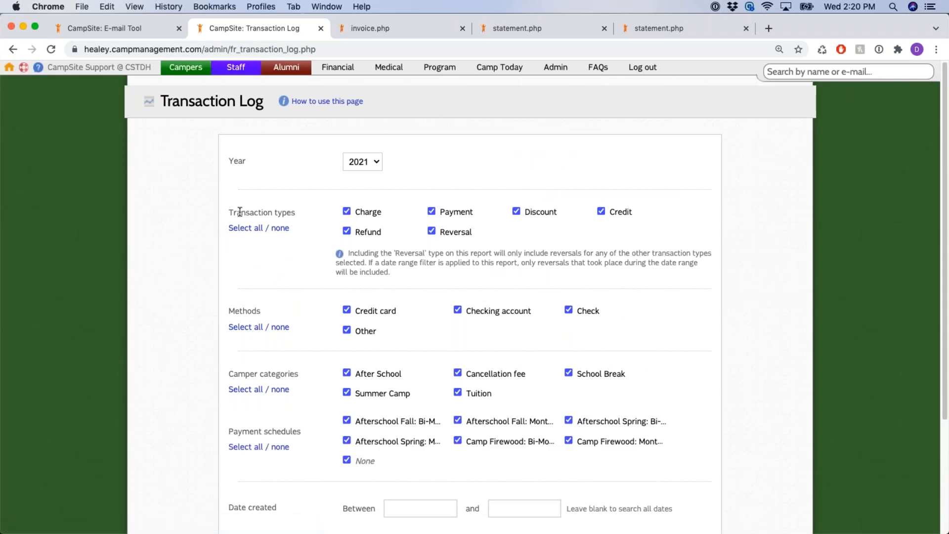
drag(229, 213, 307, 212)
click(305, 263)
drag(489, 230, 317, 235)
click(248, 283)
scroll(248, 283, down, 1)
scroll(249, 283, down, 1)
drag(230, 277, 269, 283)
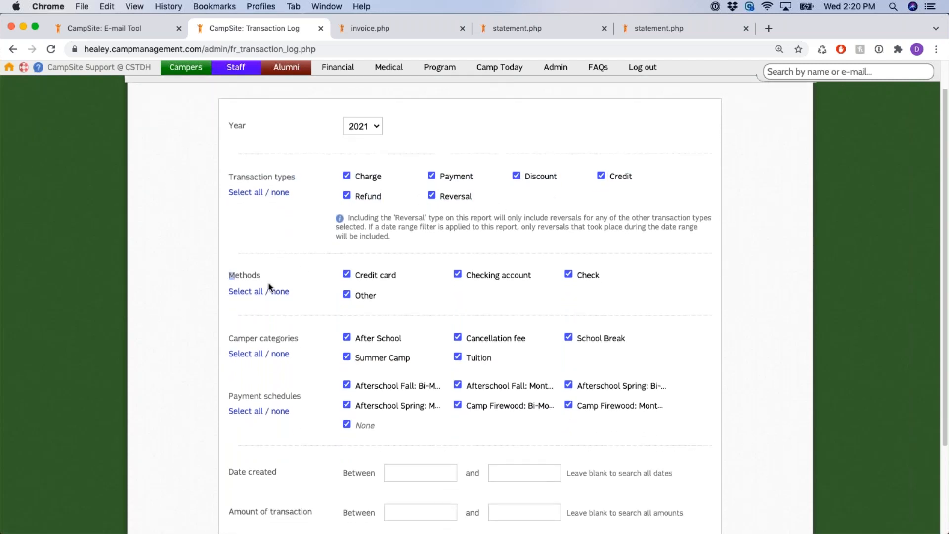
drag(229, 338, 288, 340)
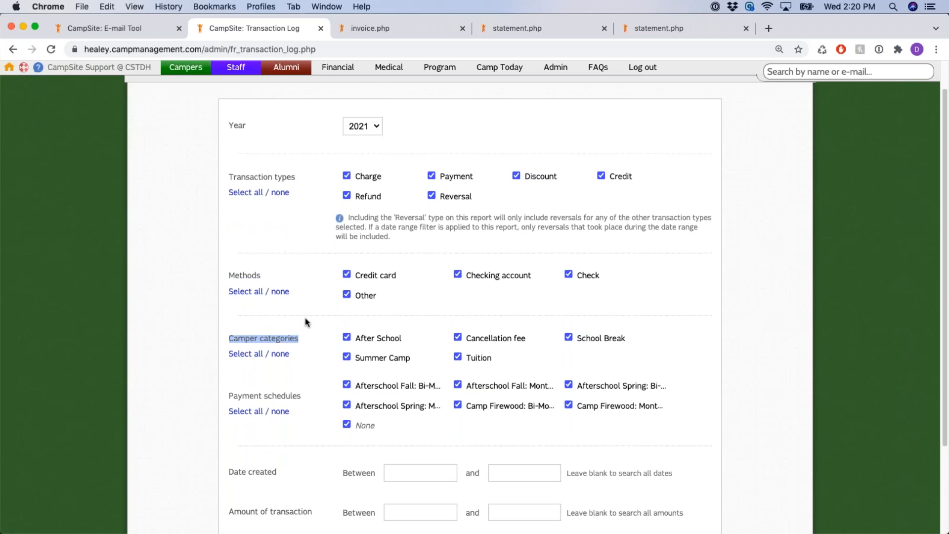
scroll(315, 309, down, 2)
drag(229, 344, 318, 349)
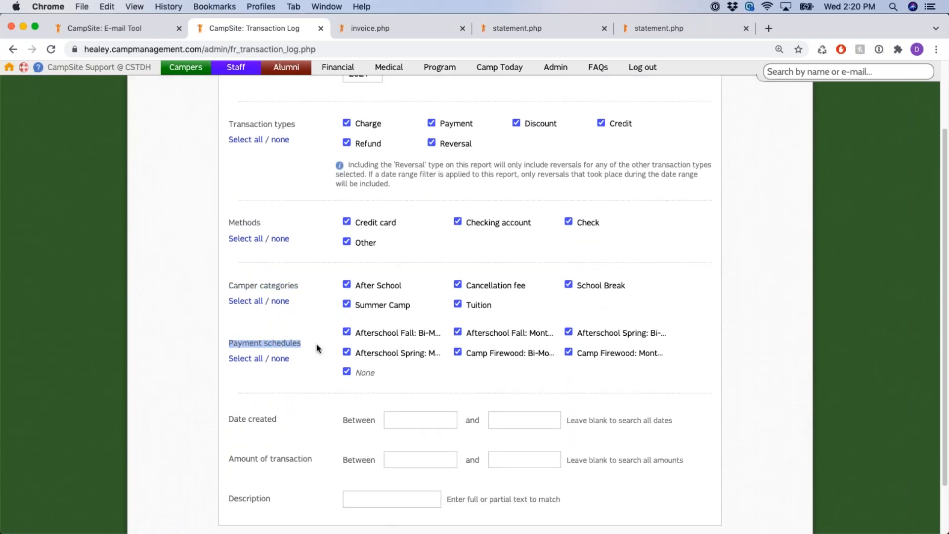
scroll(322, 298, down, 2)
drag(242, 360, 283, 366)
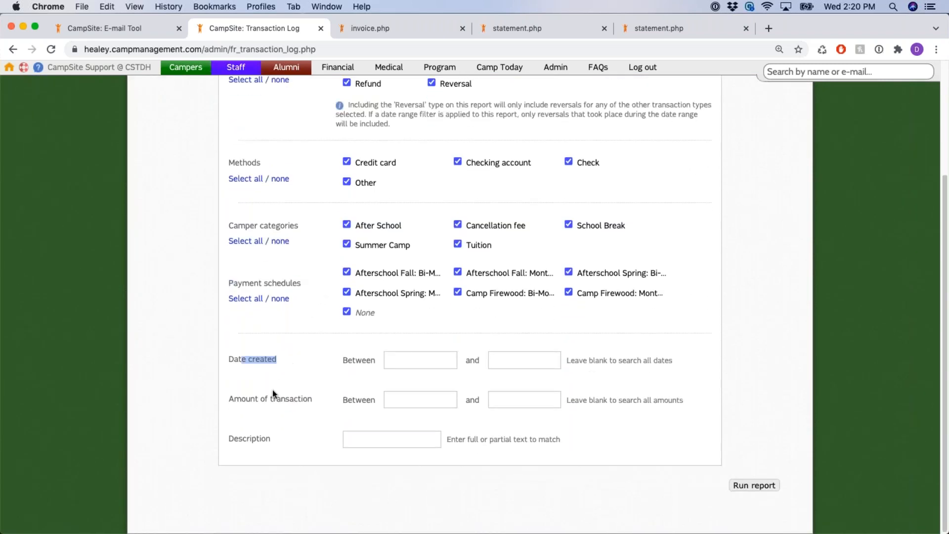
drag(269, 399, 335, 403)
drag(229, 439, 282, 445)
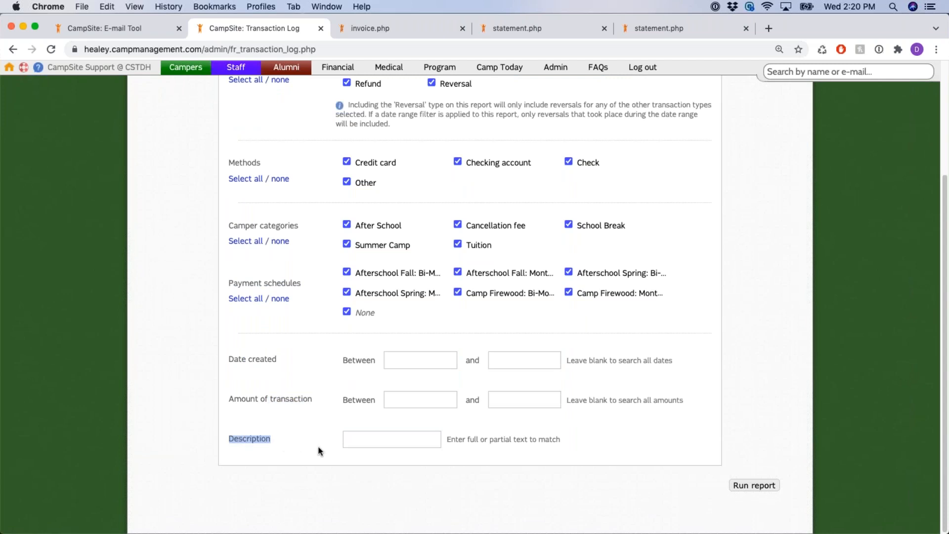
Run the 2021 Transaction Log with every filter checked, returning 493 transactions
click(765, 489)
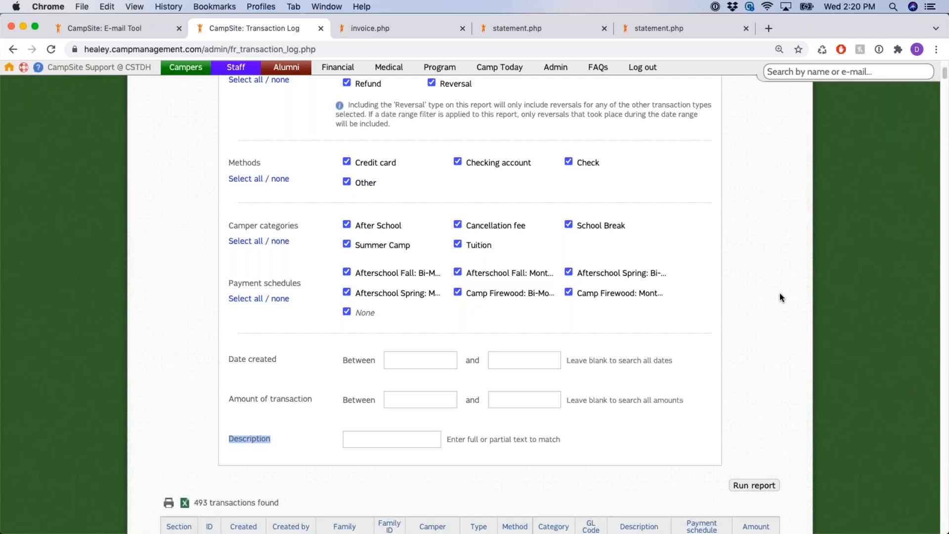
scroll(779, 293, down, 4)
scroll(786, 281, down, 2)
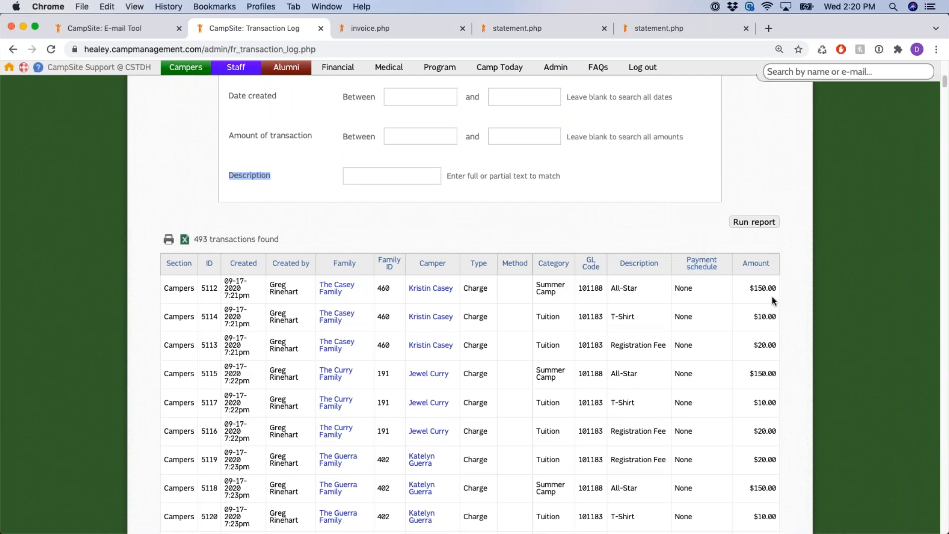
scroll(836, 254, up, 10)
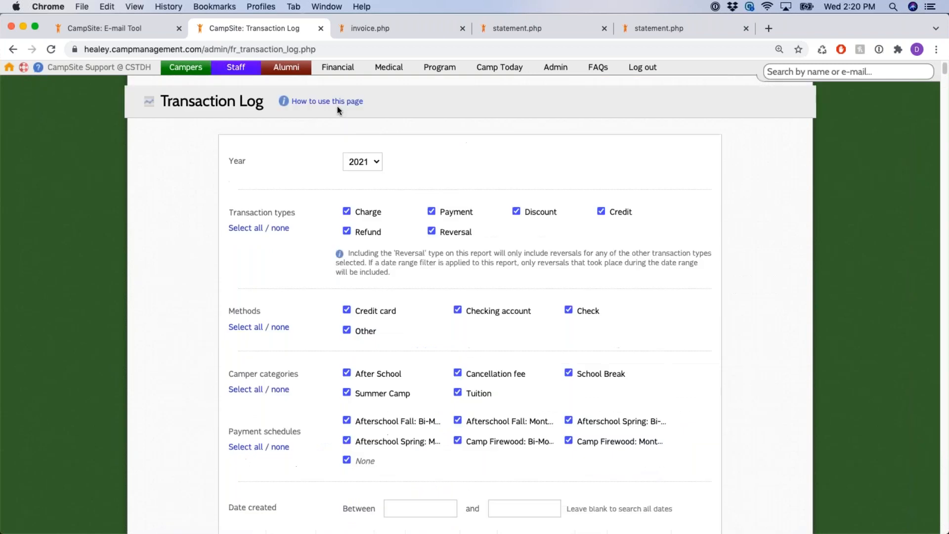
Go back to the Financial Dashboard and open the Deposit report
click(346, 69)
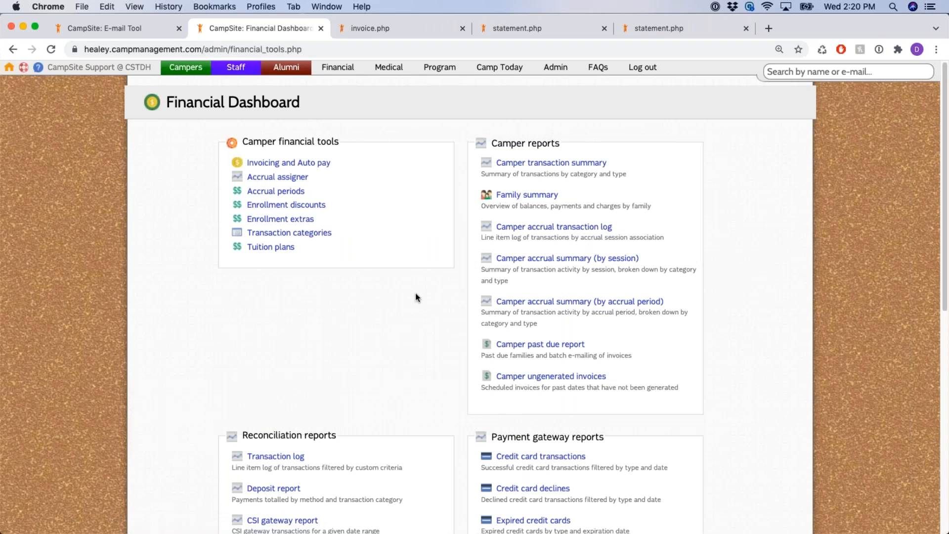
scroll(474, 263, down, 1)
scroll(316, 354, down, 5)
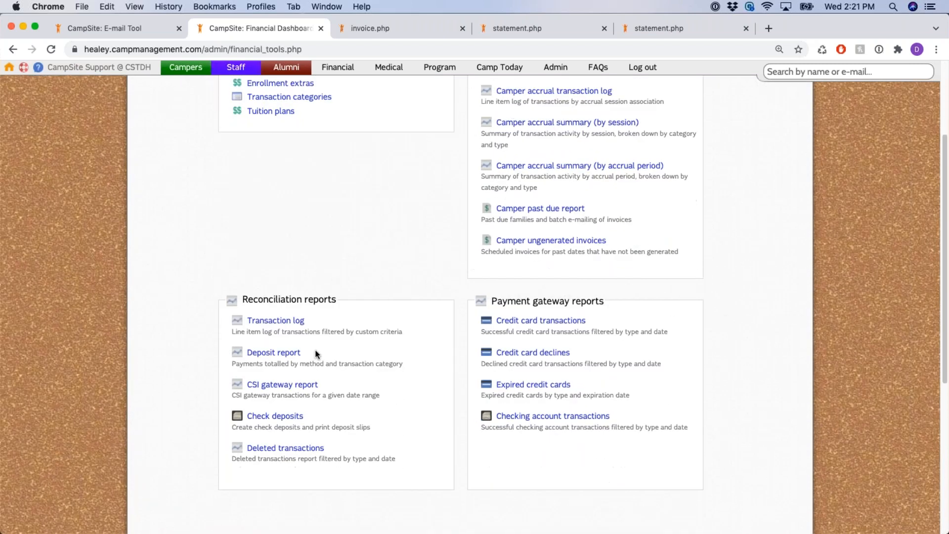
drag(308, 356, 246, 353)
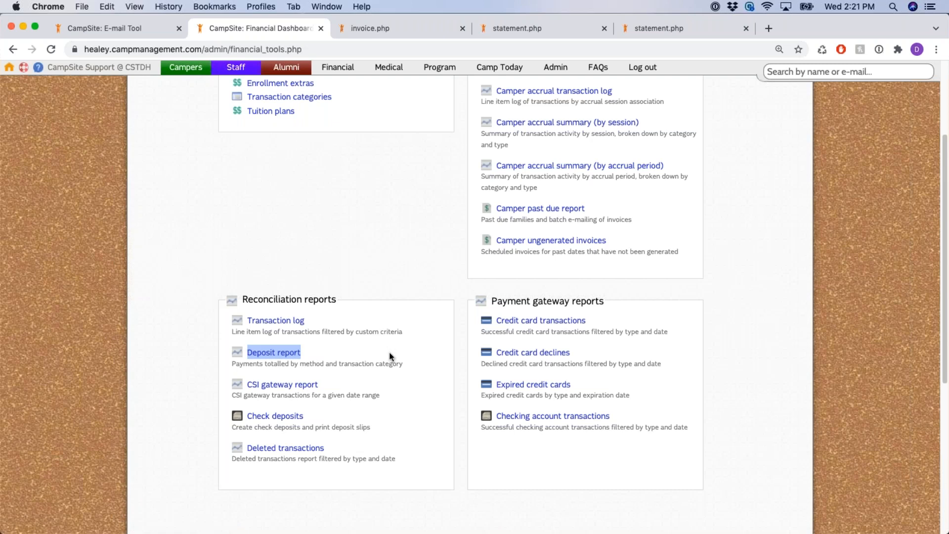
click(353, 349)
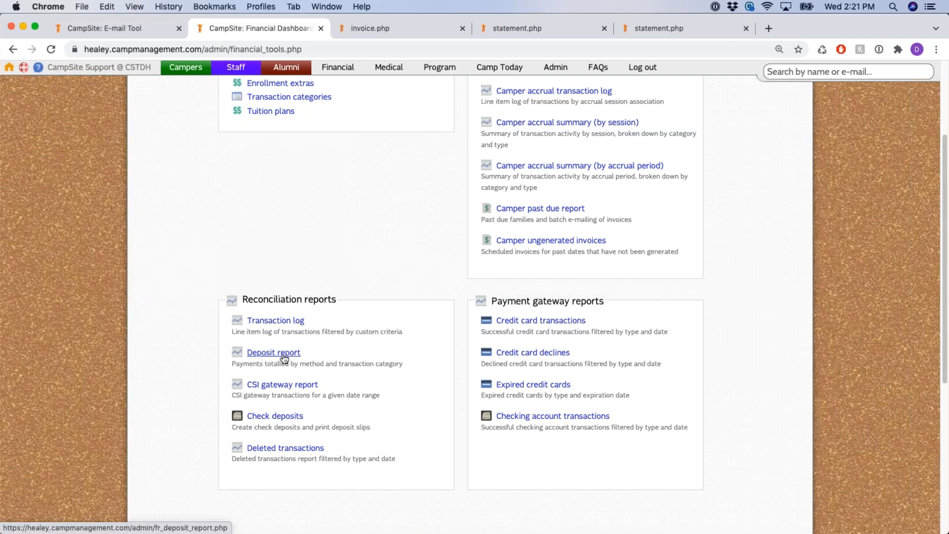
click(284, 357)
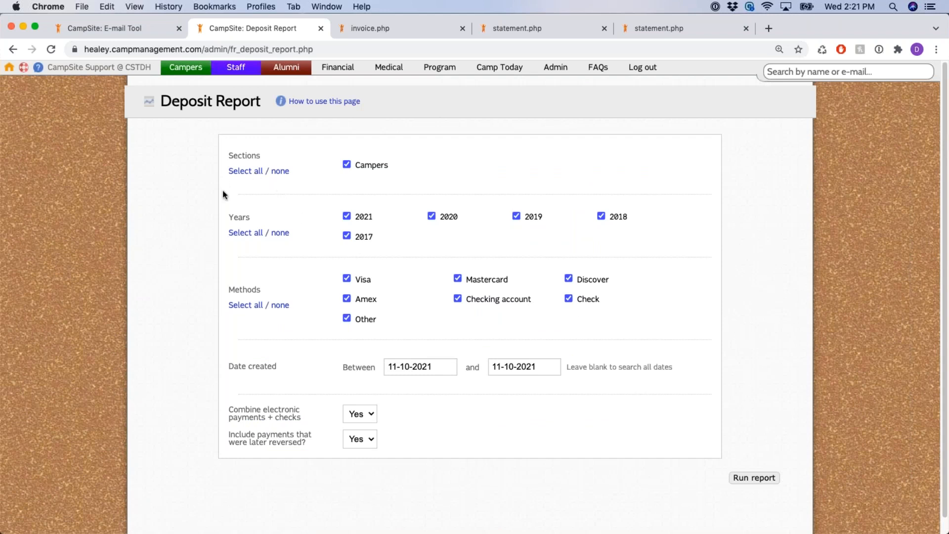
Review the Deposit report's years 2017–2021, date created 11-10-2021 and Combine electronic payments + checks options
drag(227, 215, 305, 239)
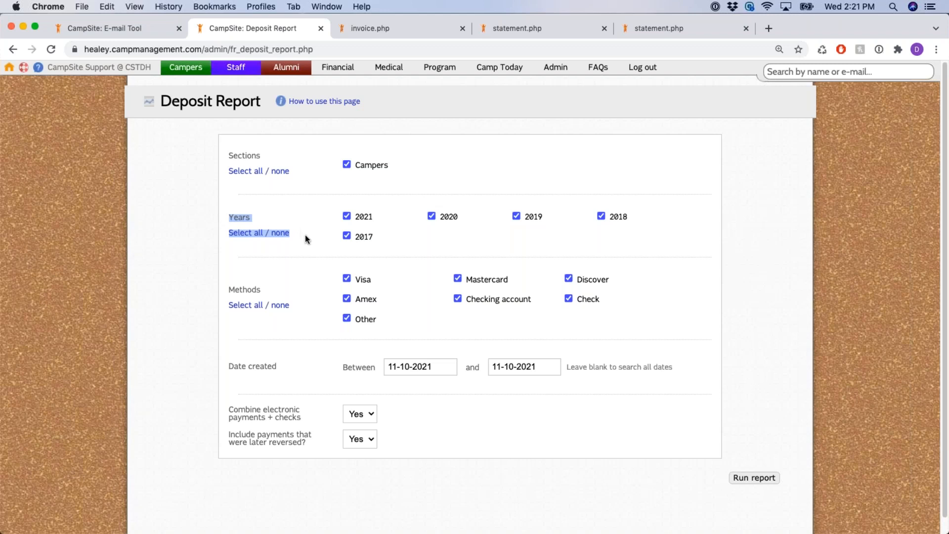
click(308, 208)
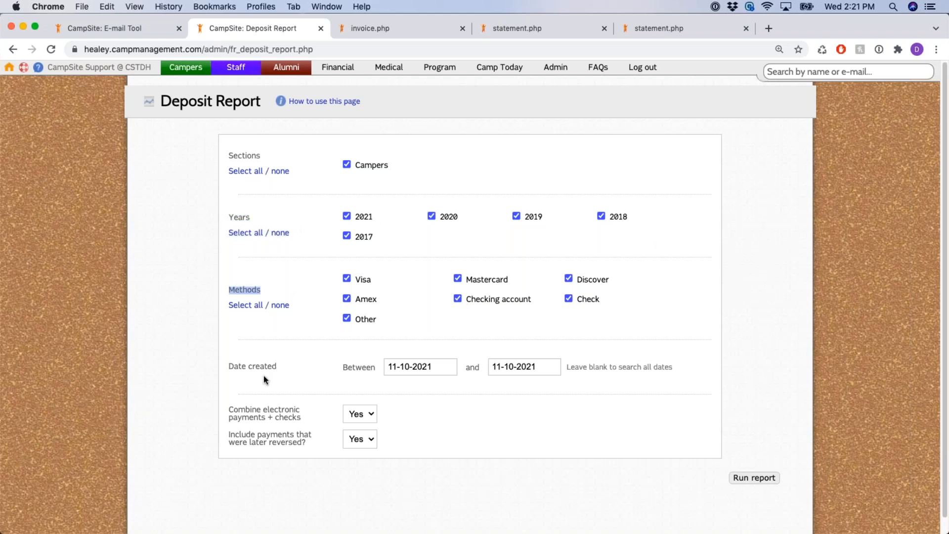
drag(229, 366, 283, 371)
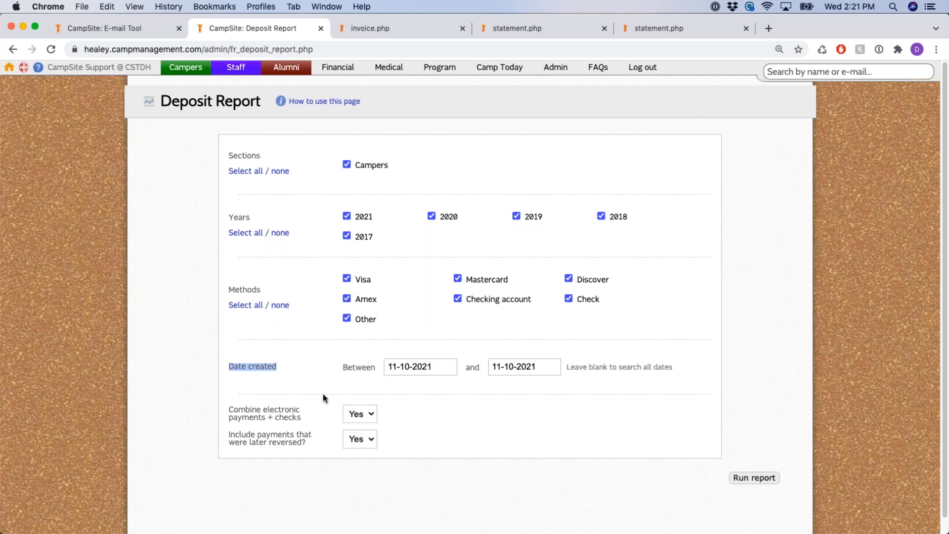
triple_click(282, 416)
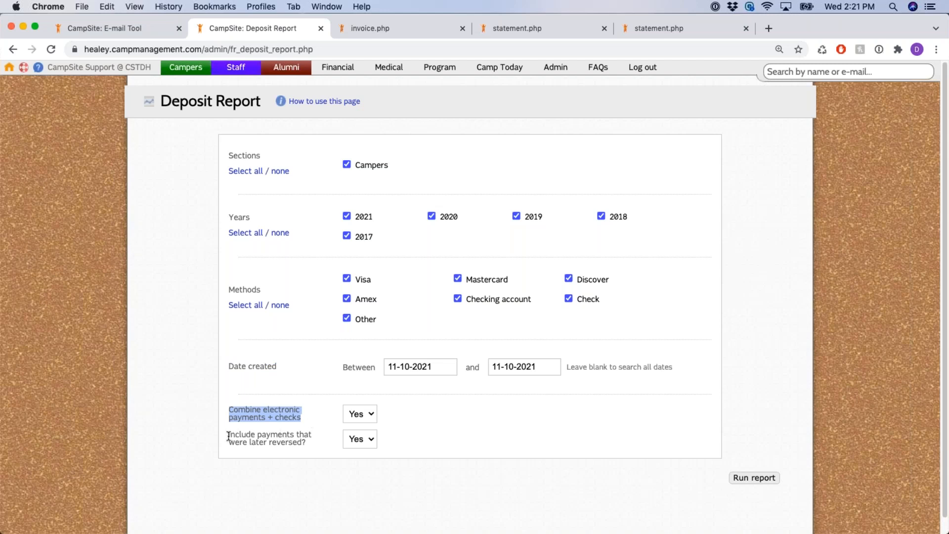
triple_click(274, 441)
click(274, 406)
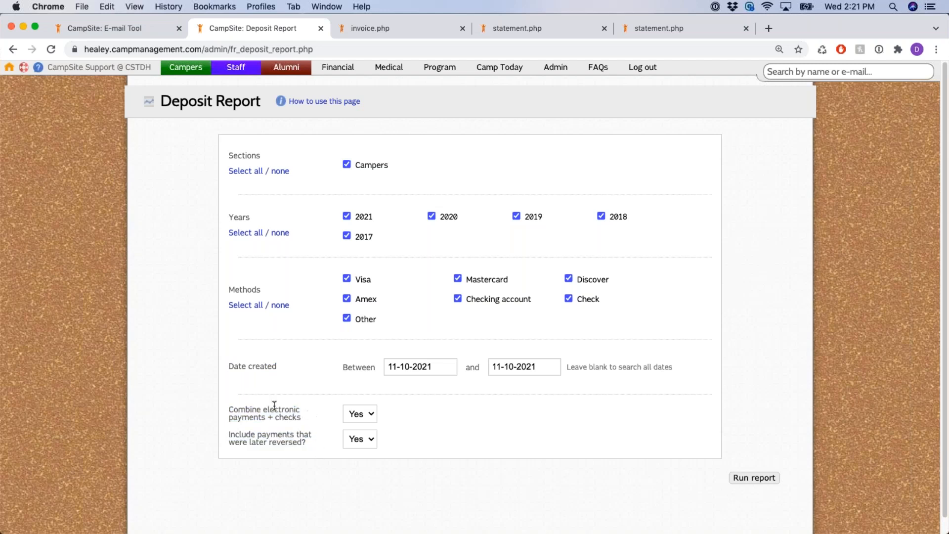
drag(242, 407, 307, 417)
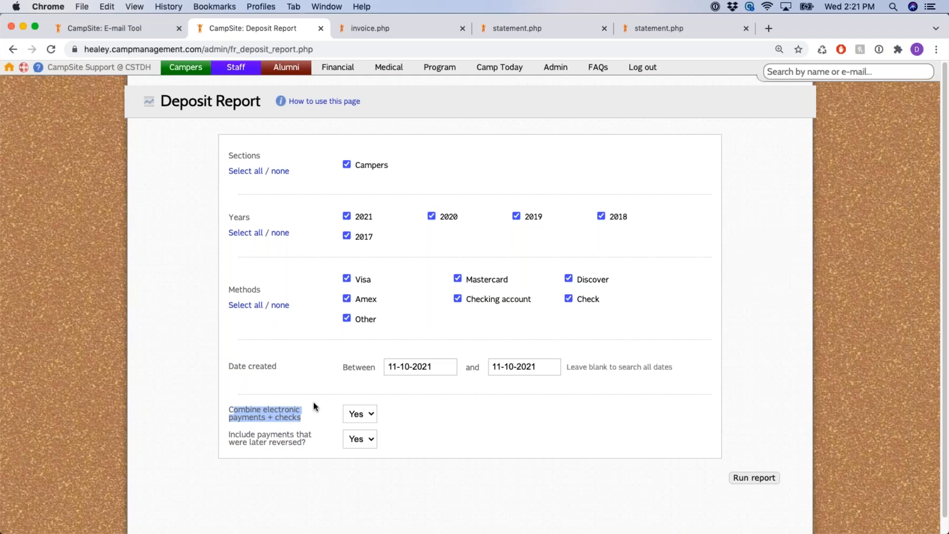
click(314, 402)
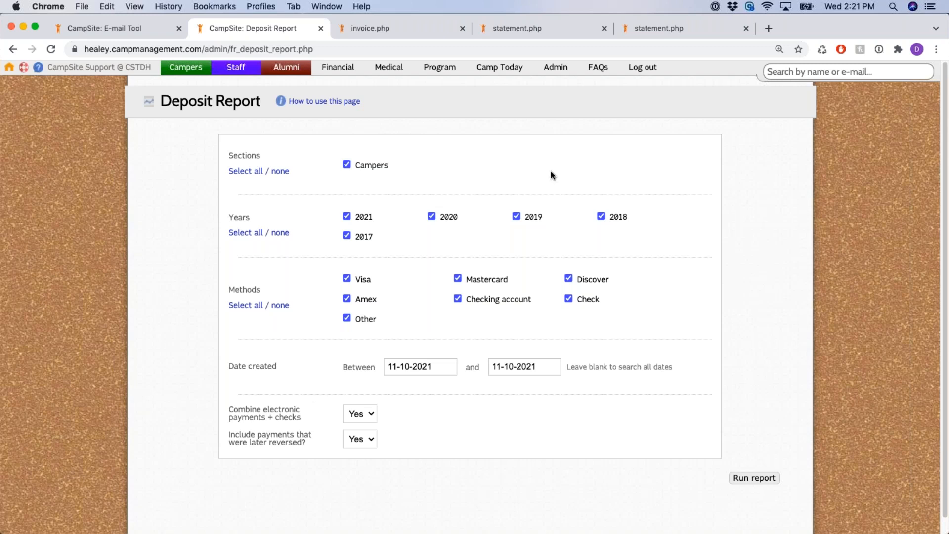
click(755, 478)
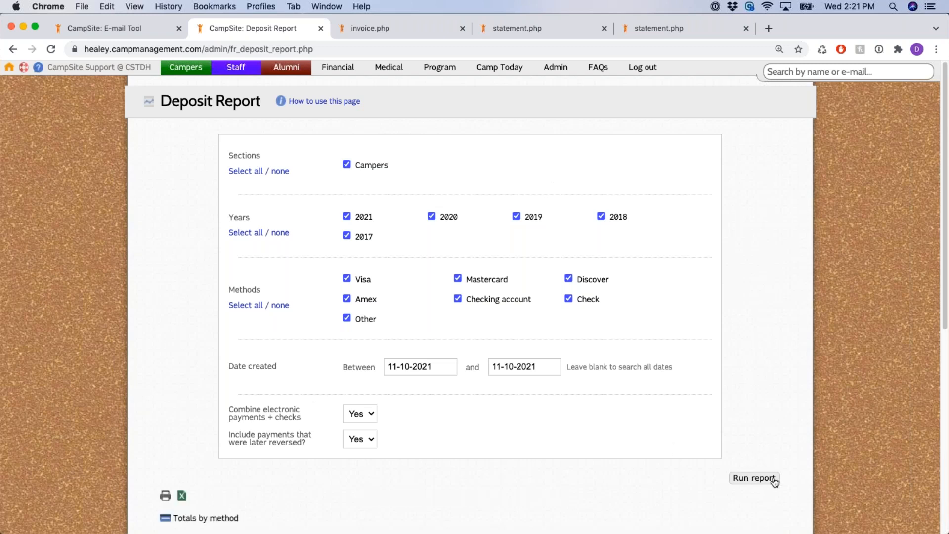
drag(235, 366, 381, 367)
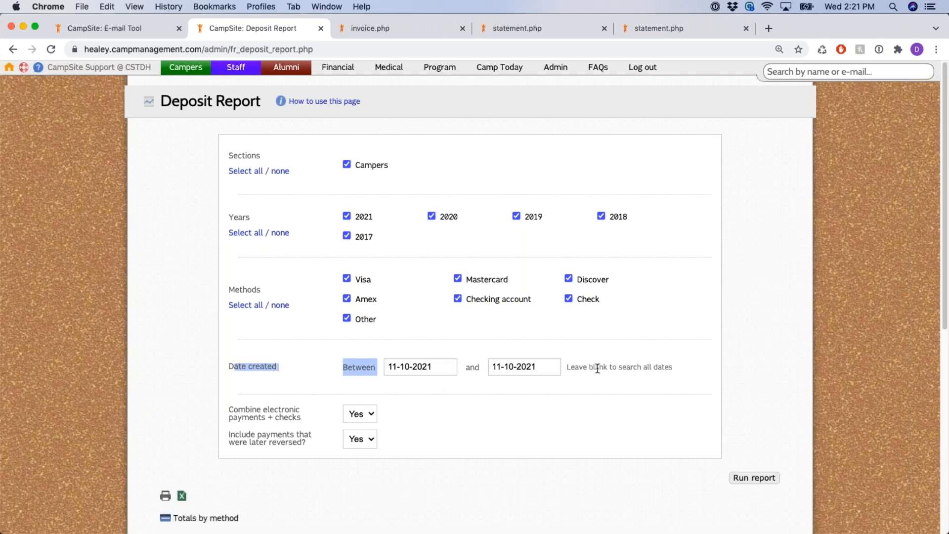
click(752, 341)
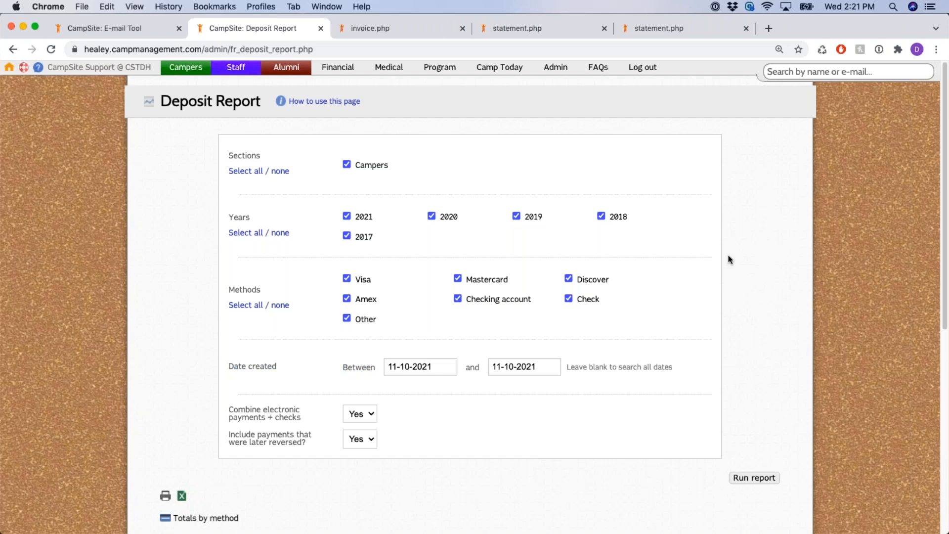
scroll(727, 260, down, 5)
double_click(236, 295)
scroll(454, 307, down, 3)
drag(289, 341, 388, 340)
scroll(388, 340, down, 1)
click(201, 434)
drag(186, 434, 221, 433)
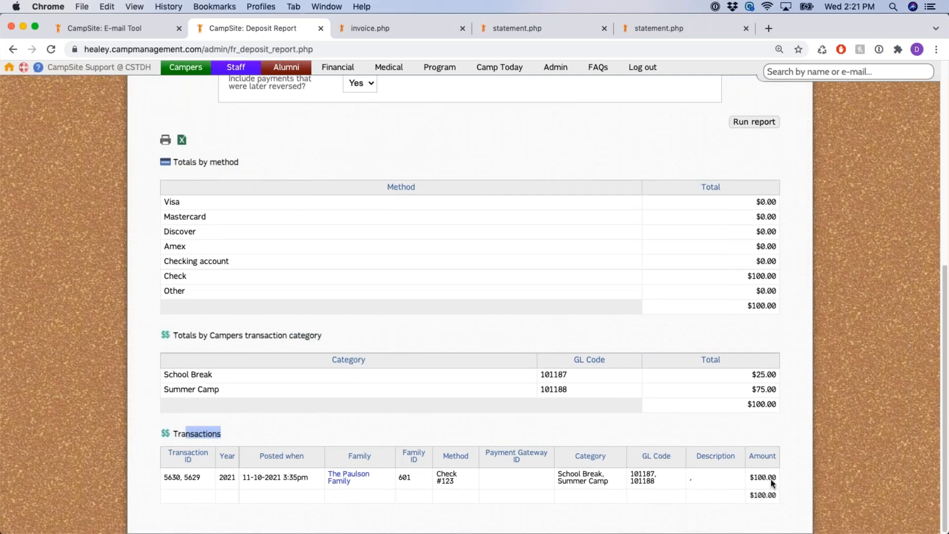
scroll(722, 414, up, 1)
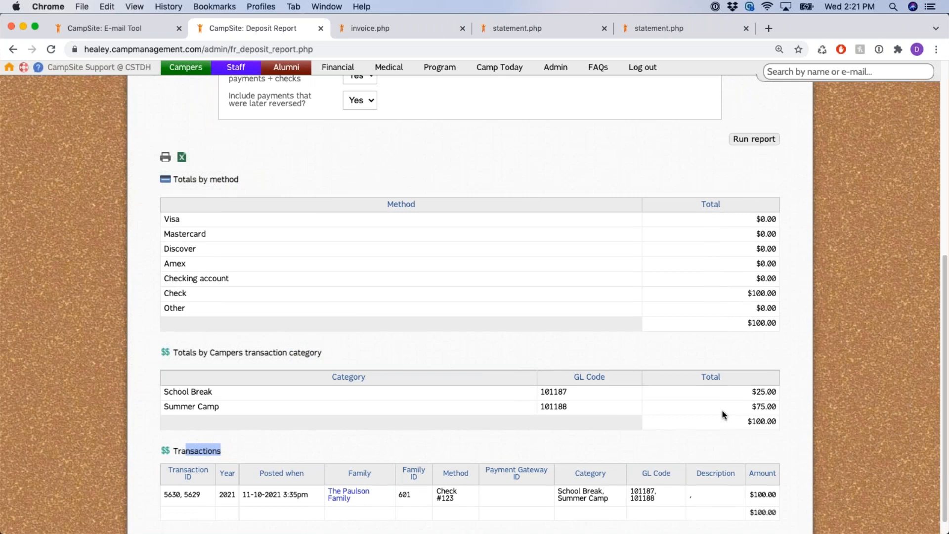
scroll(722, 411, up, 5)
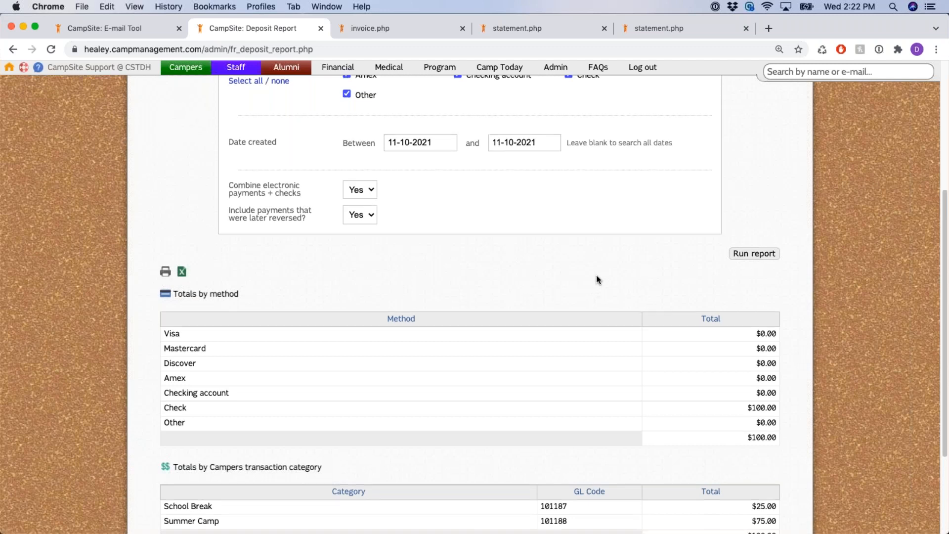
scroll(597, 279, down, 1)
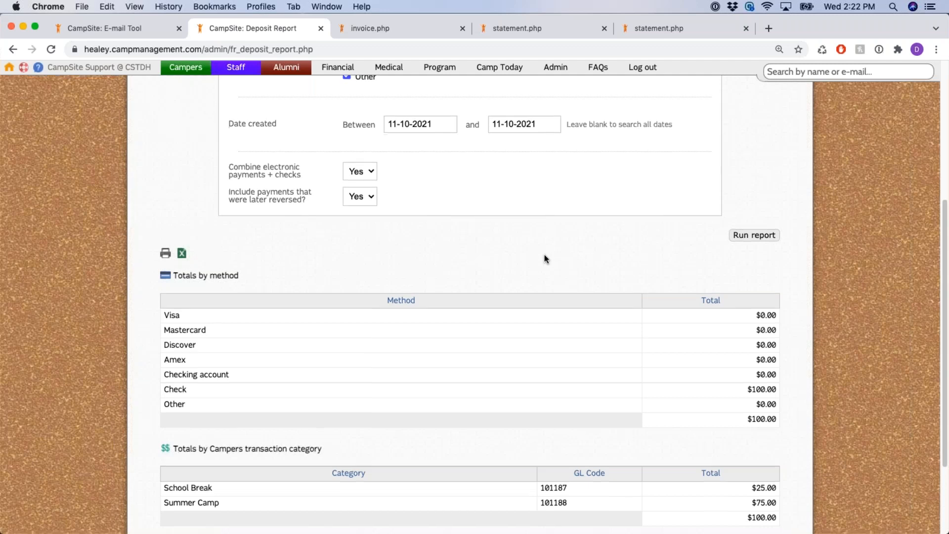
scroll(232, 299, down, 2)
drag(164, 302, 252, 325)
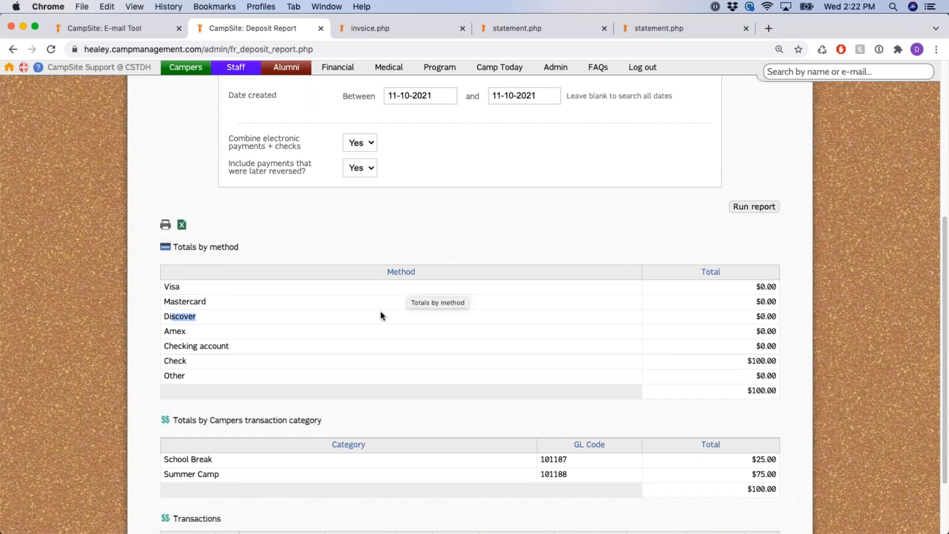
drag(167, 358, 199, 377)
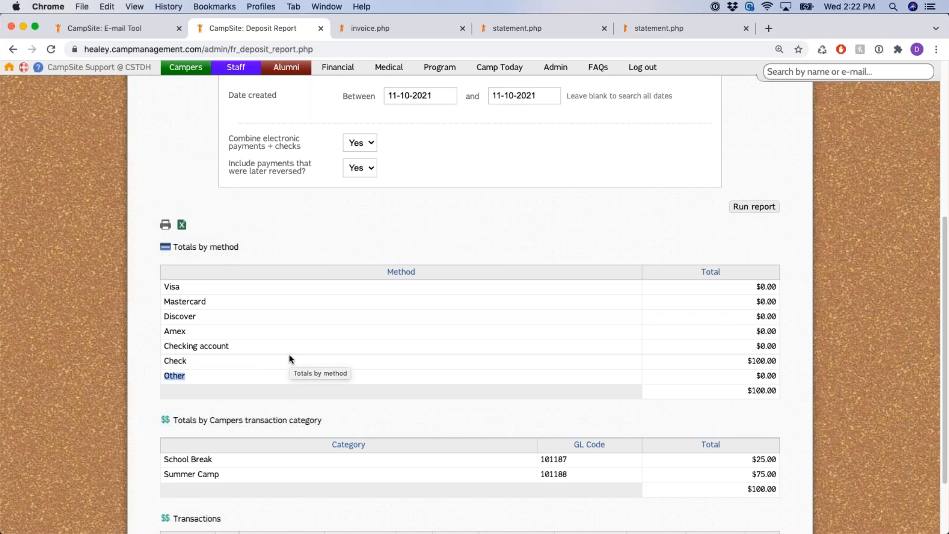
click(611, 218)
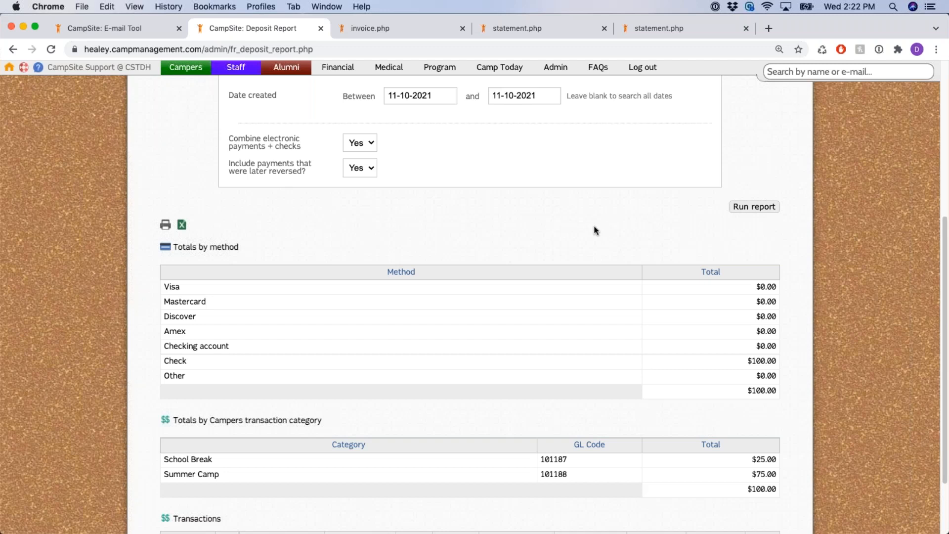
scroll(595, 230, down, 3)
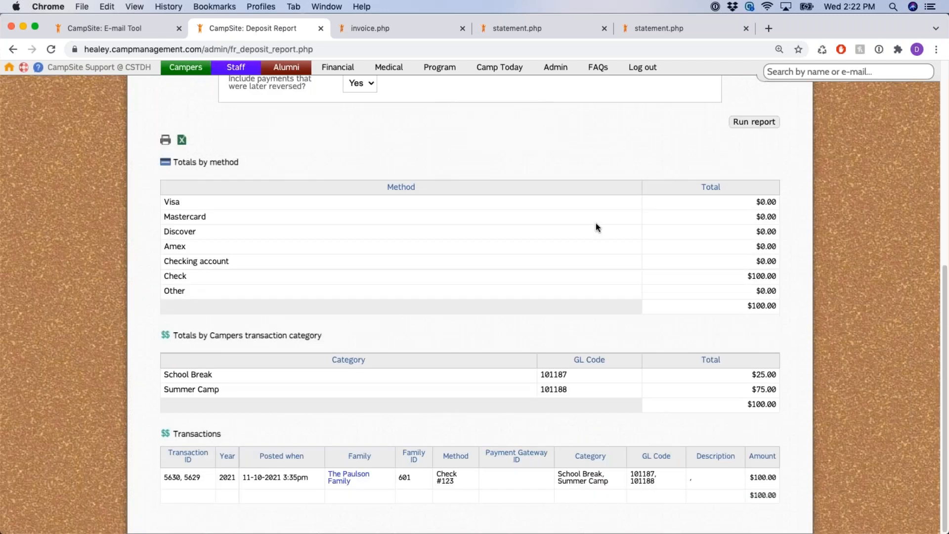
key(super+r)
From the Financial Dashboard's Reconciliation reports, open the CSI gateway report
click(337, 67)
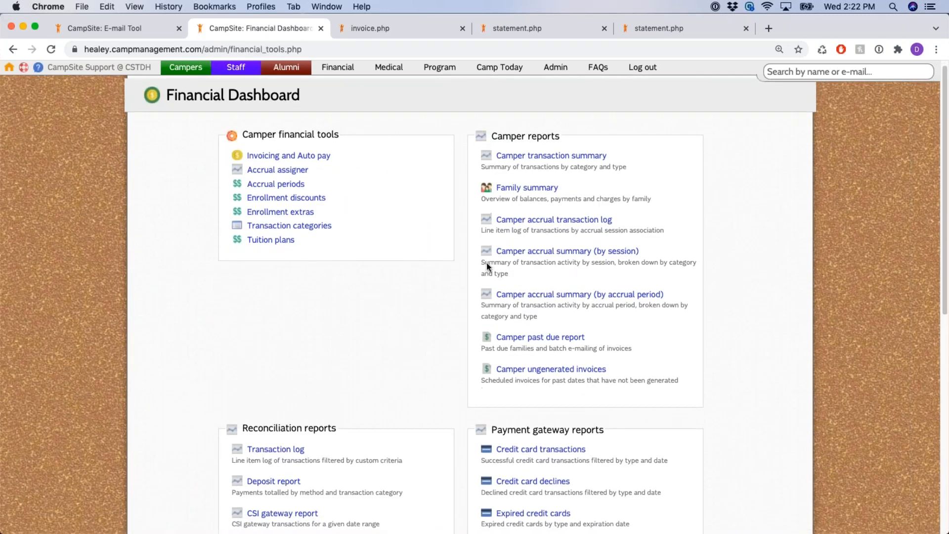
scroll(329, 324, down, 3)
drag(328, 324, 230, 319)
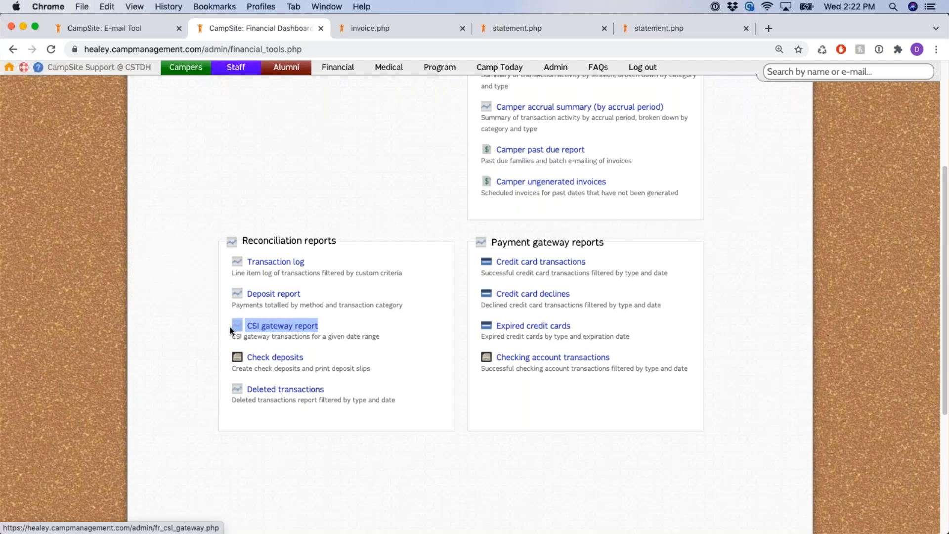
click(456, 335)
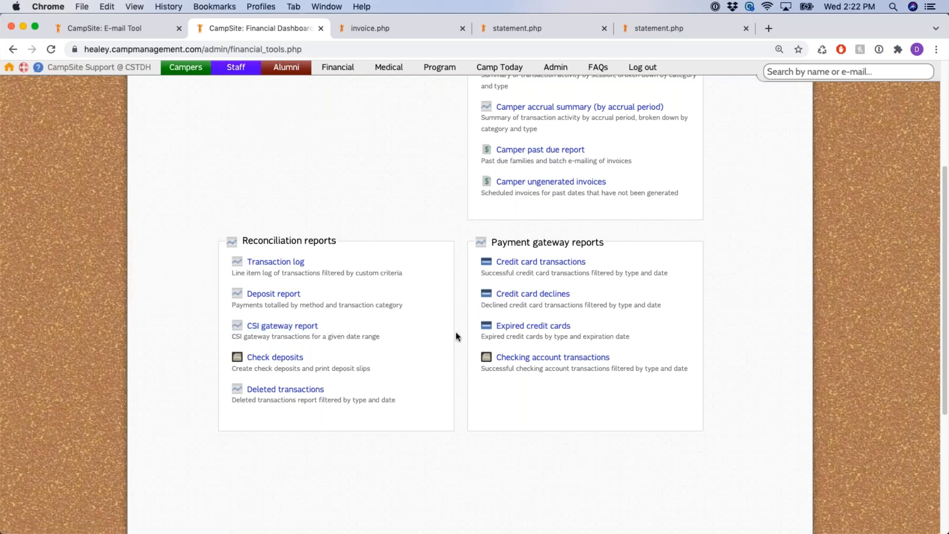
click(306, 328)
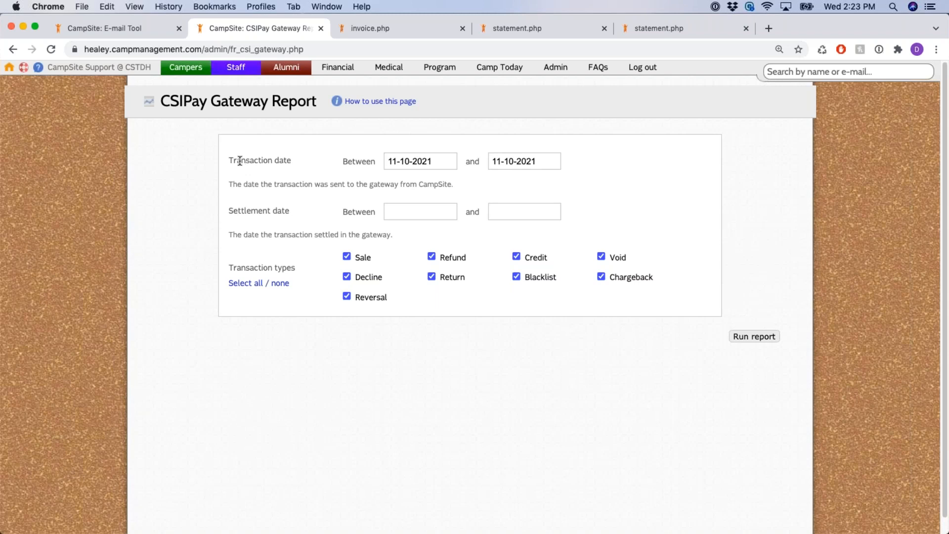
Review the transaction date, settlement date and Sale/Refund transaction type filters
drag(230, 160, 299, 164)
drag(230, 211, 293, 213)
drag(240, 267, 320, 269)
double_click(372, 258)
drag(467, 258, 444, 259)
click(488, 273)
Run the gateway report for 11-10-2021 and confirm it returns no results
click(770, 340)
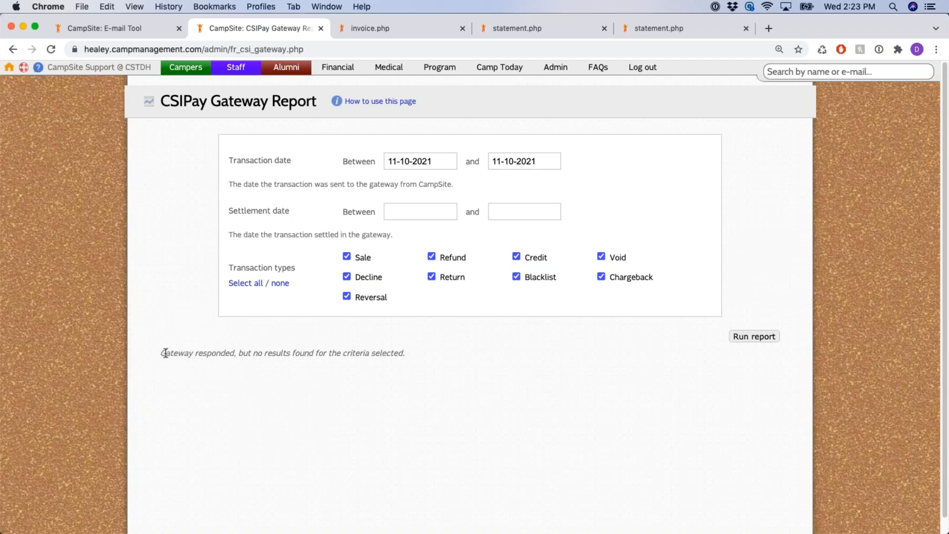
drag(162, 354, 459, 363)
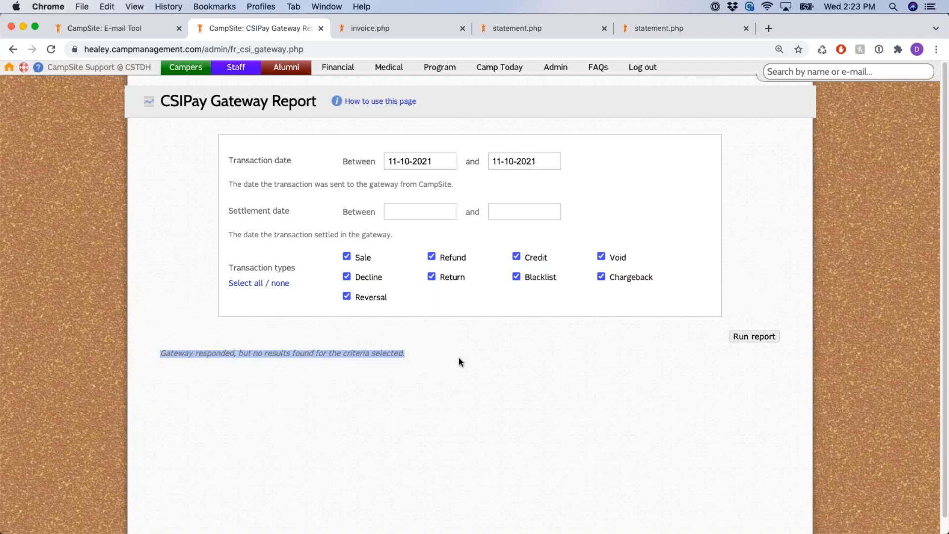
drag(280, 353, 419, 357)
click(514, 362)
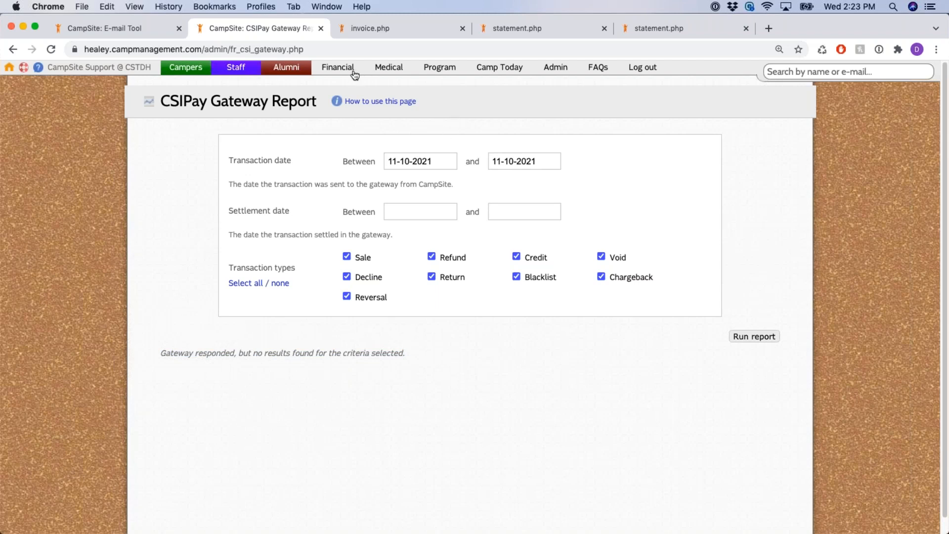
Open the Check deposits page from the Financial Dashboard
click(336, 68)
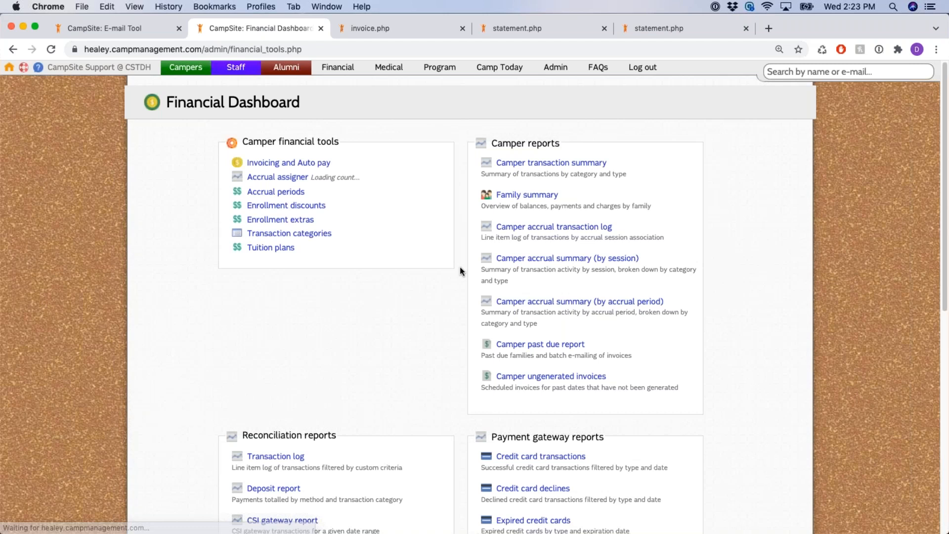
scroll(460, 267, down, 5)
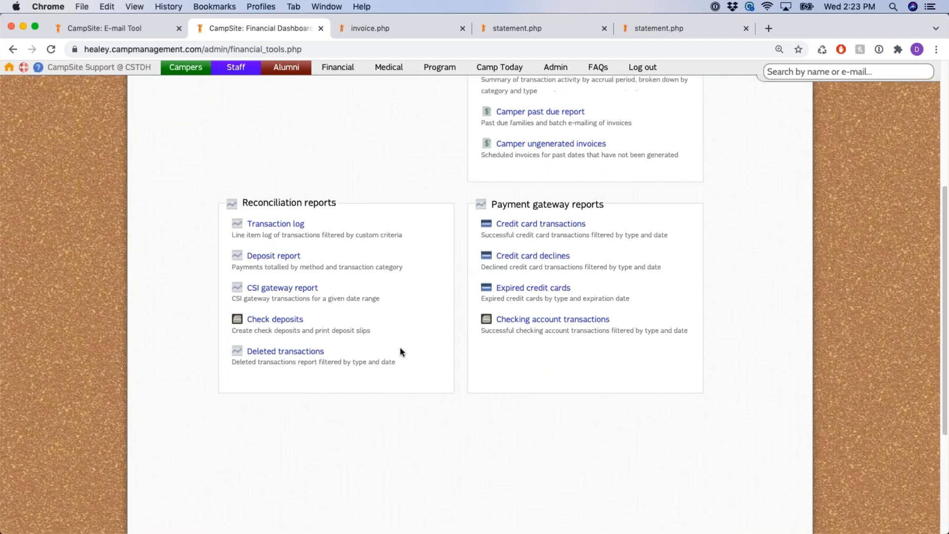
click(290, 320)
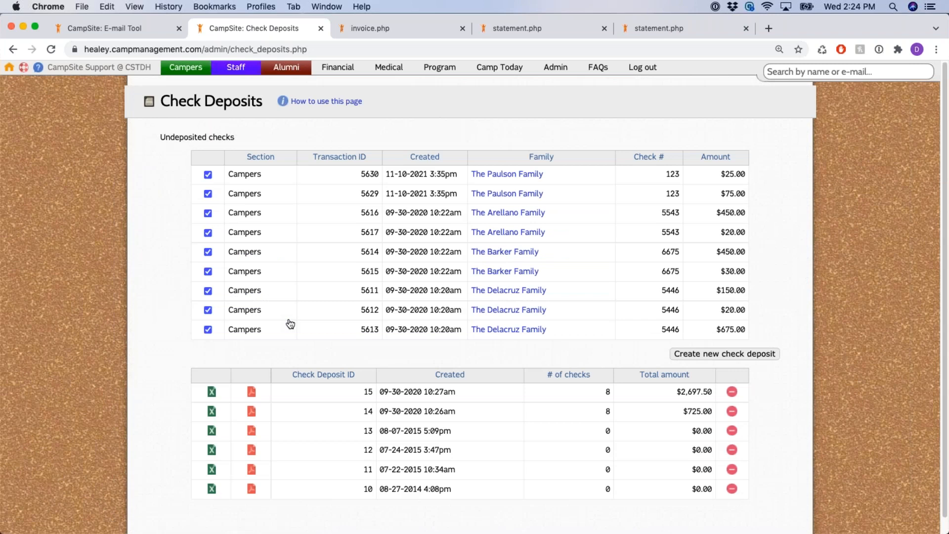
Bundle the four undeposited checks (123, 123, 5543, 6675) into new check deposit 16
drag(160, 137, 326, 142)
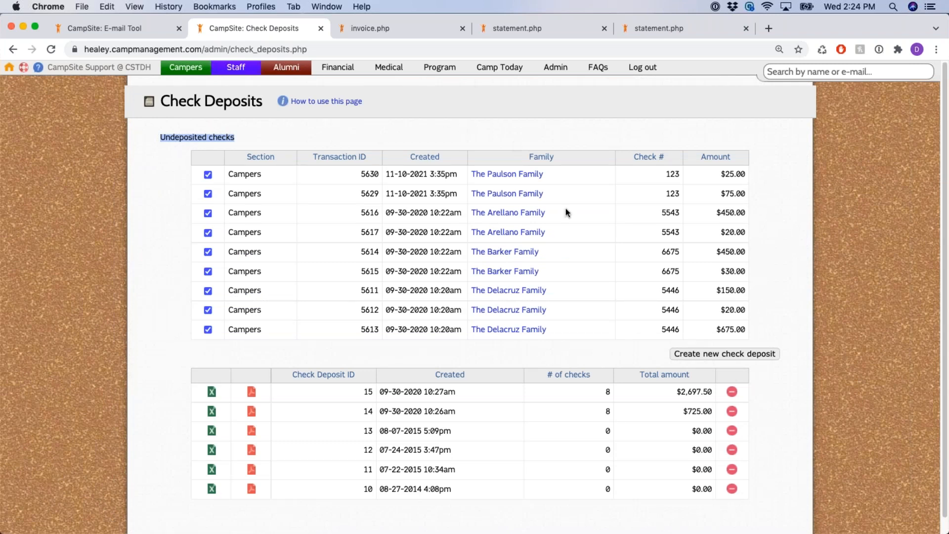
double_click(672, 174)
double_click(672, 193)
double_click(671, 232)
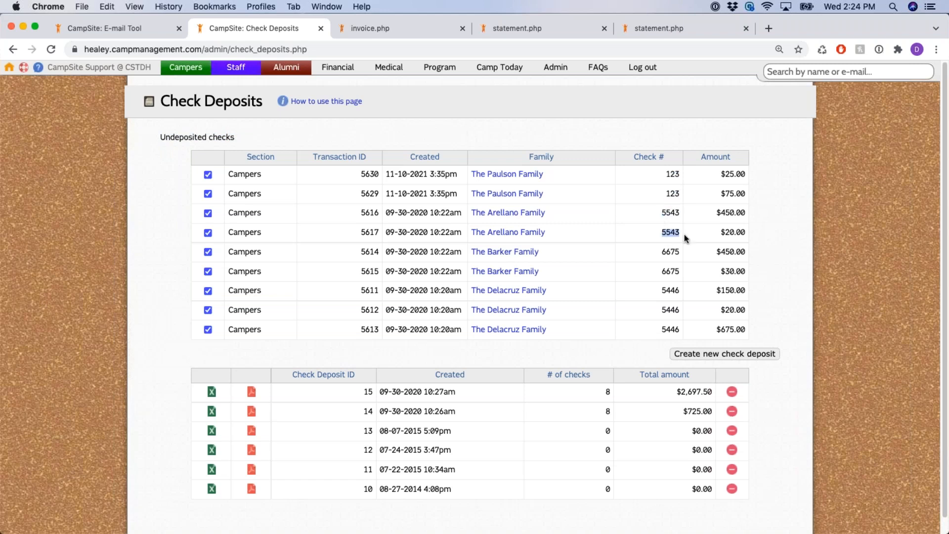
drag(667, 252, 744, 254)
drag(671, 271, 705, 274)
click(768, 269)
click(747, 355)
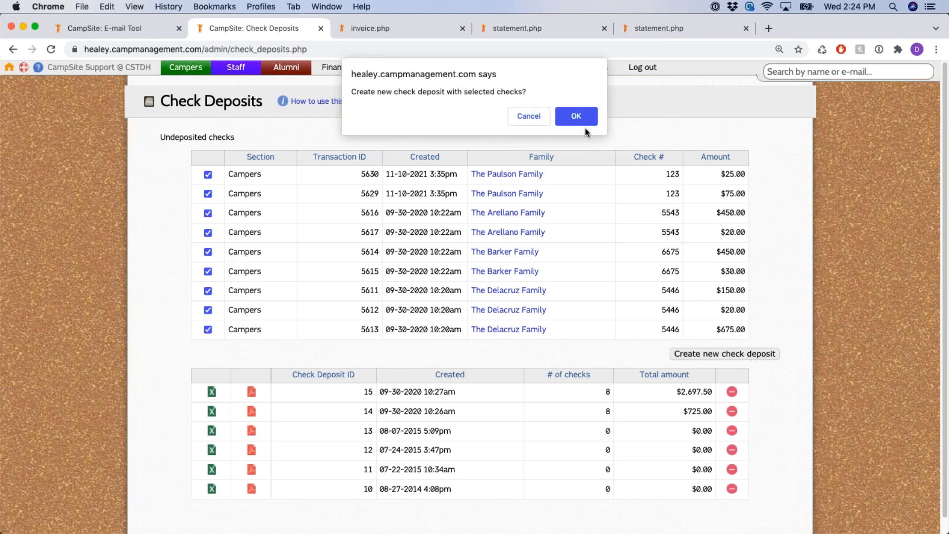
click(581, 117)
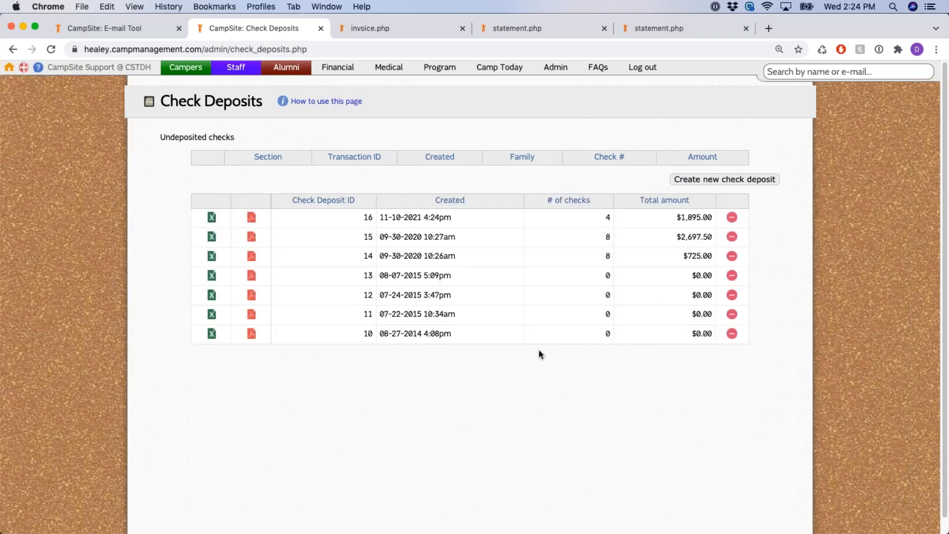
Open deposit 16's PDF slip at 125% zoom and check the $1,895.00 total
click(251, 219)
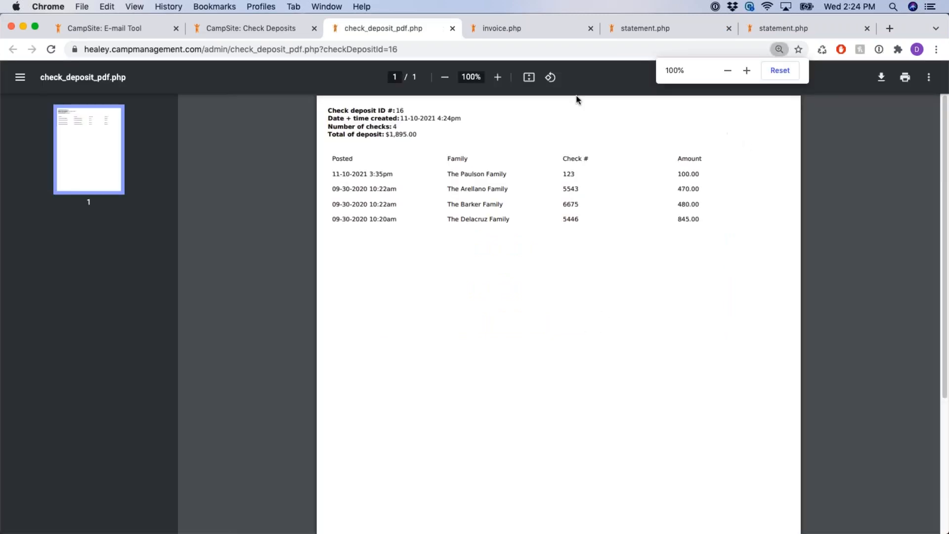
click(498, 77)
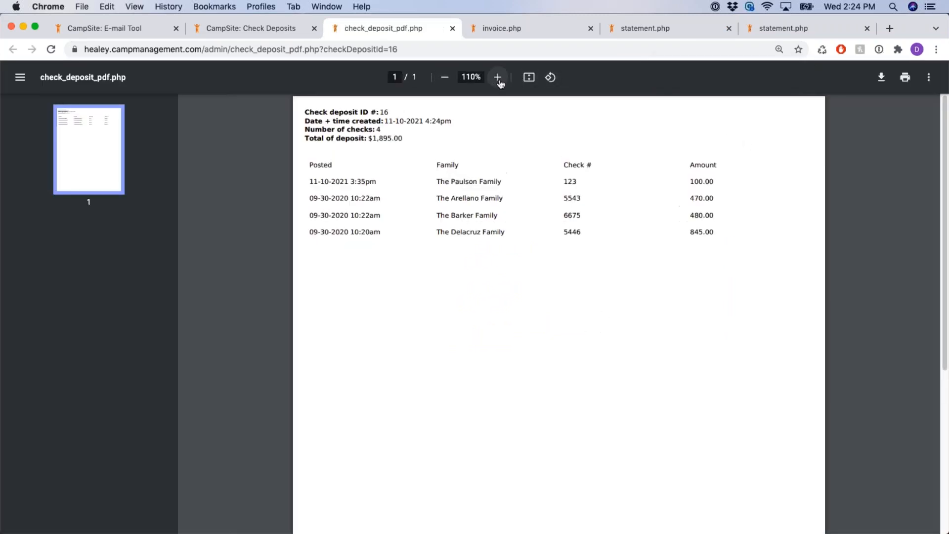
click(499, 79)
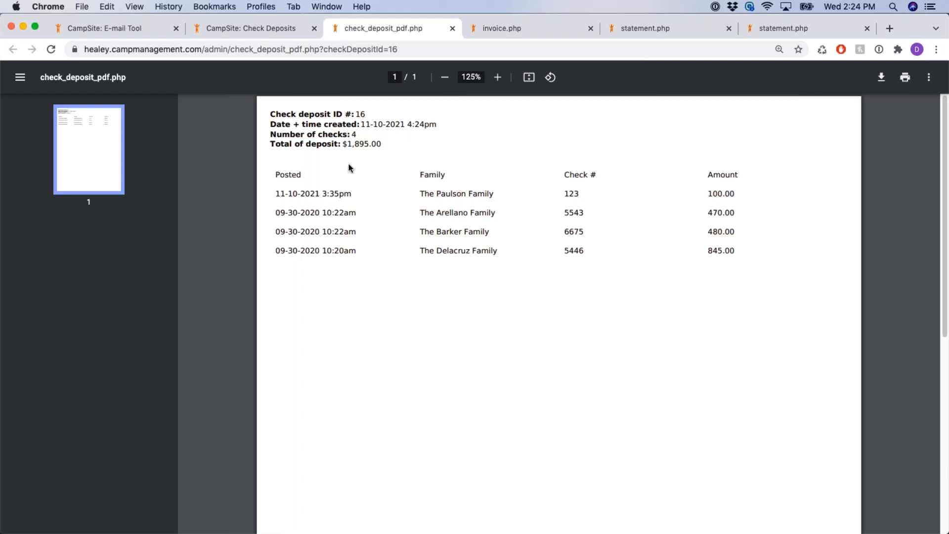
drag(344, 144, 387, 148)
click(369, 147)
Verify the check amounts 100.00, 470.00, 480.00 and 845.00, then return to Check Deposits
double_click(712, 194)
double_click(720, 212)
double_click(716, 231)
double_click(724, 251)
click(277, 31)
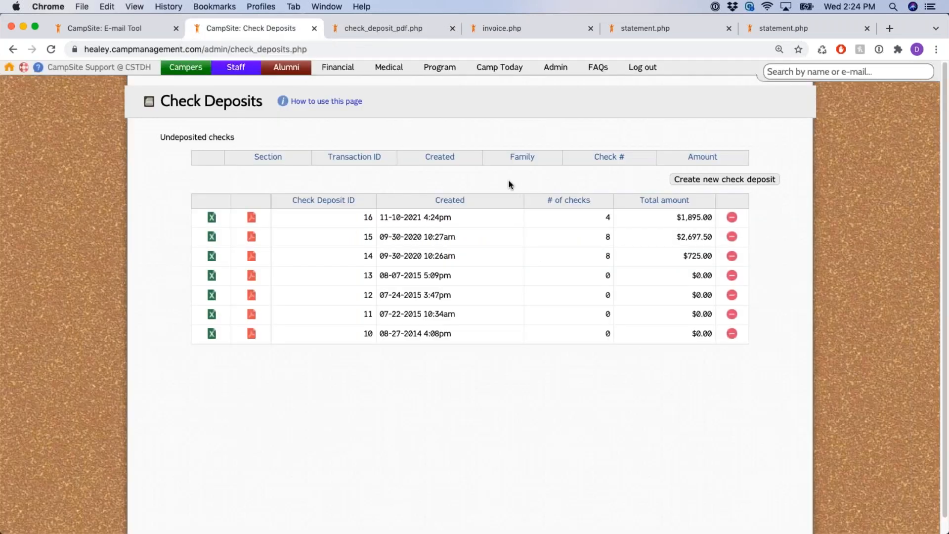
Open the Deleted transactions report and run it with default type and date-deleted filters
click(338, 68)
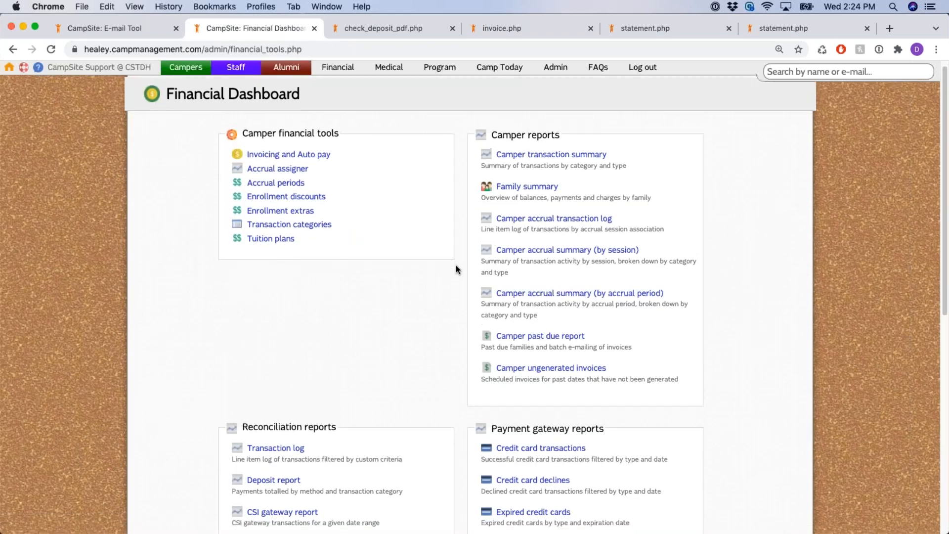
scroll(456, 276, down, 5)
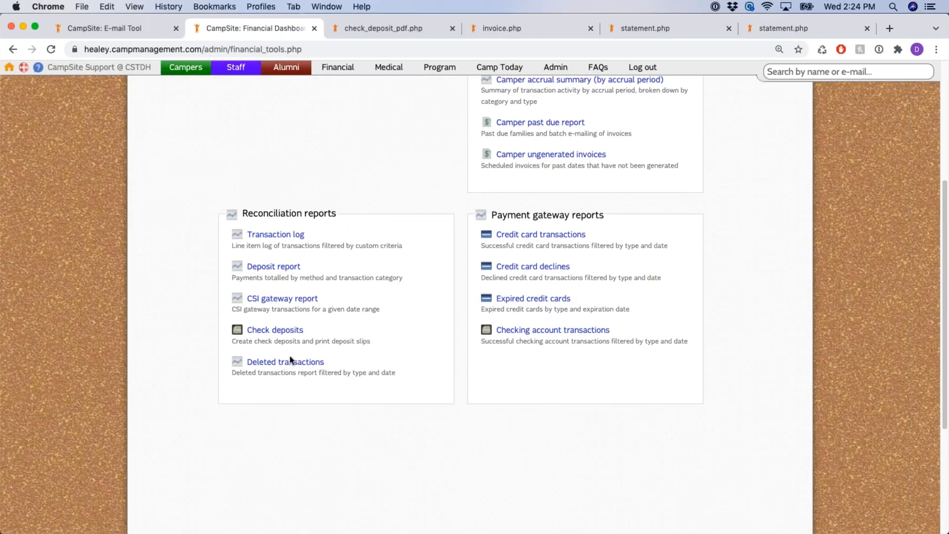
click(286, 364)
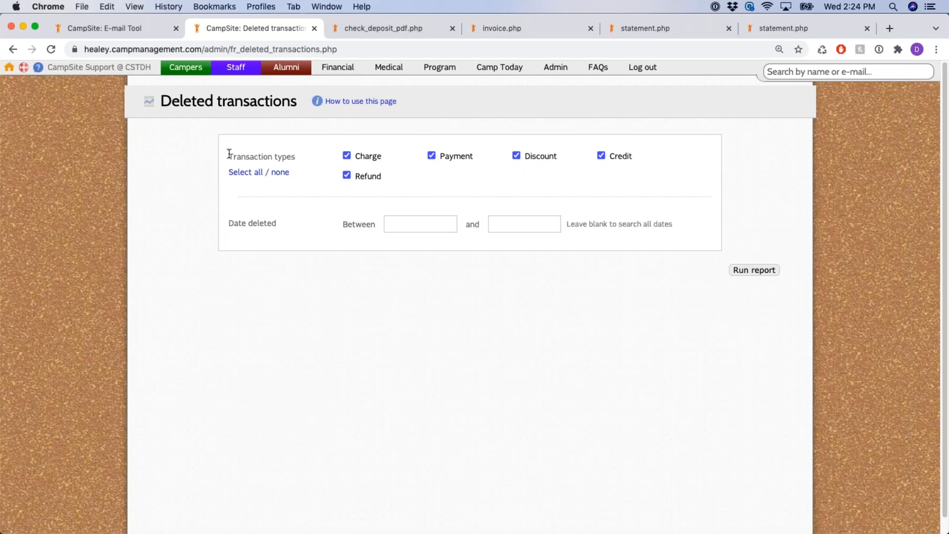
drag(229, 154, 304, 162)
drag(229, 223, 313, 227)
click(765, 273)
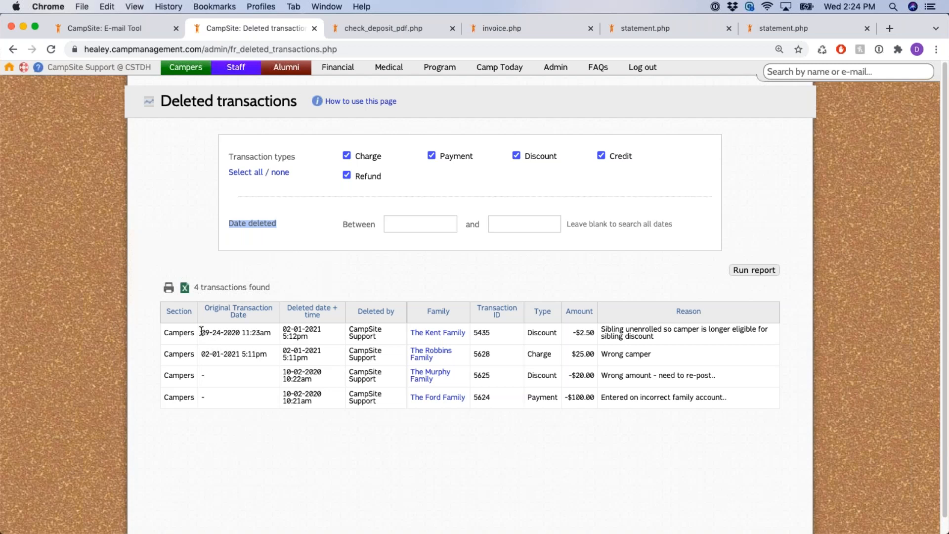
Review the 4 deleted transactions' original dates, deletion reasons and who deleted them
drag(201, 334, 387, 330)
drag(600, 330, 673, 341)
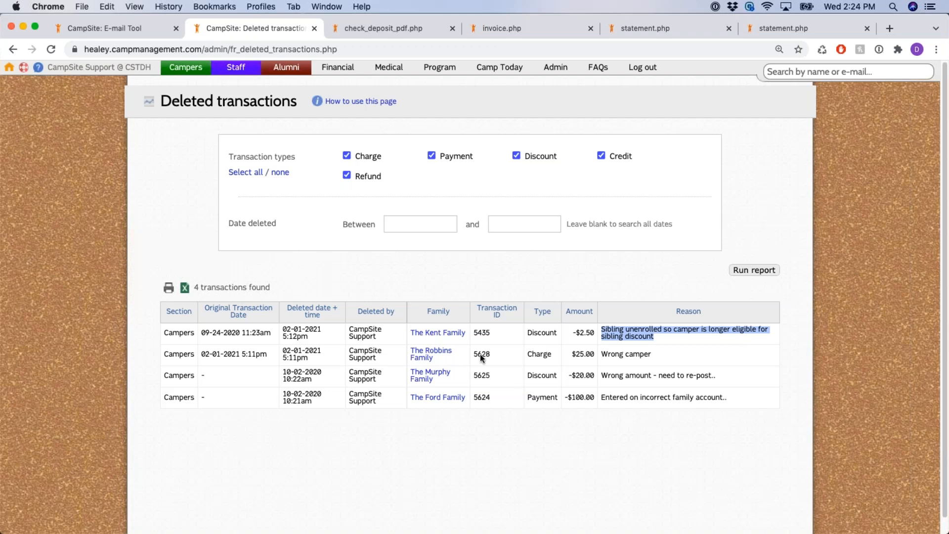
drag(349, 329, 382, 342)
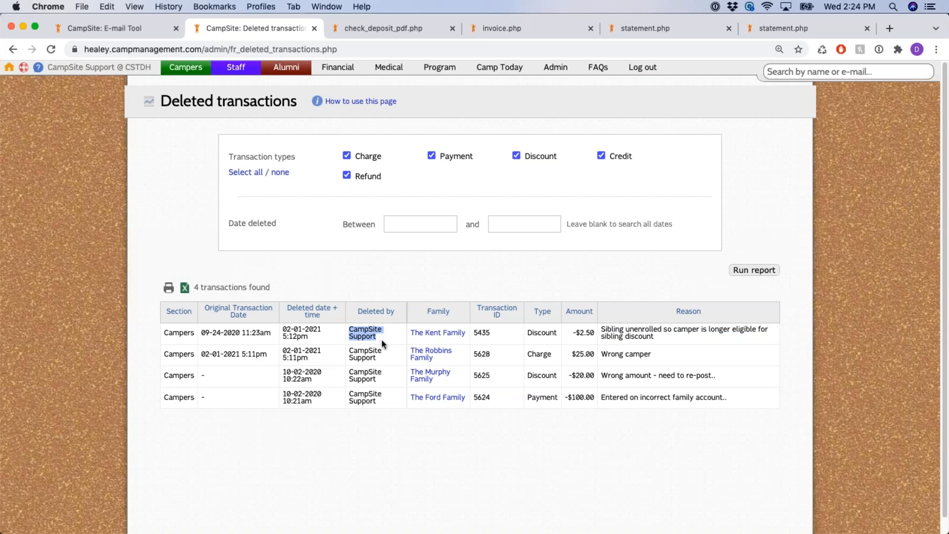
click(419, 286)
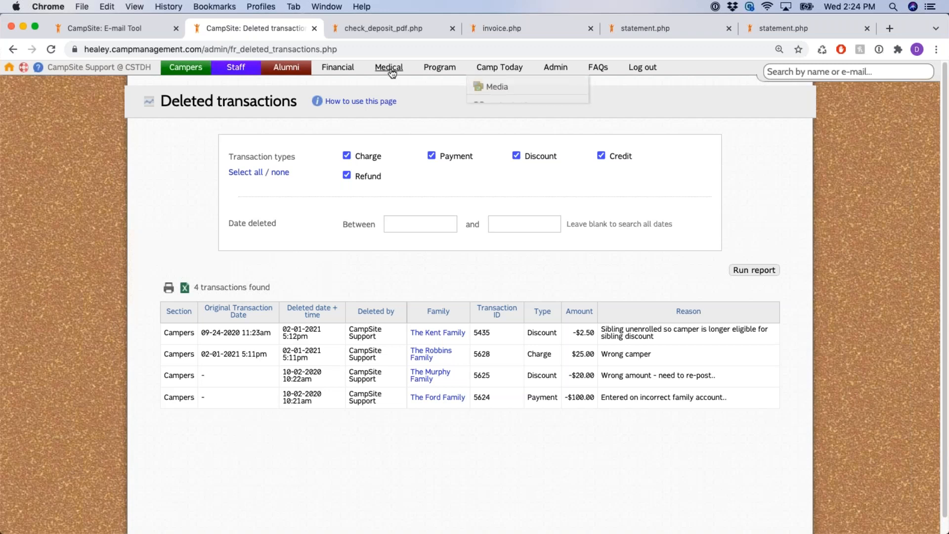
click(338, 67)
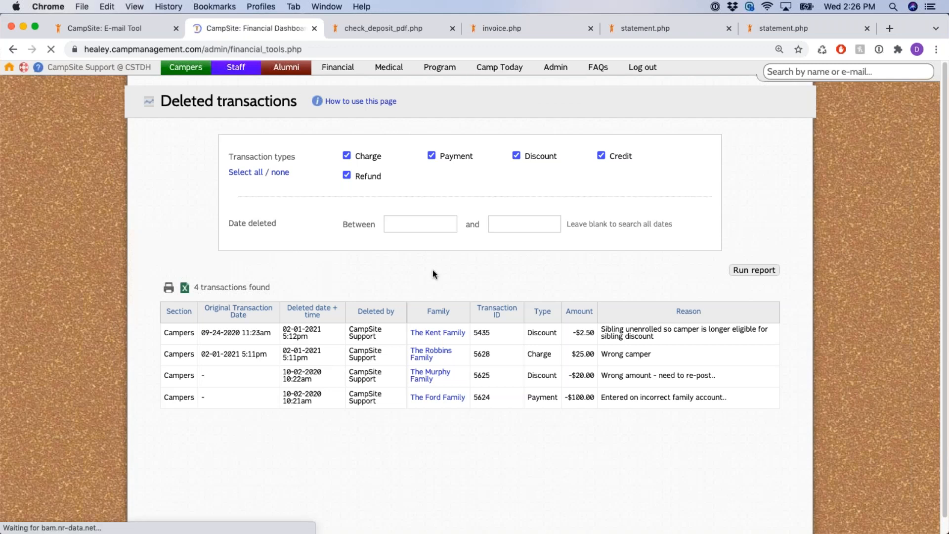
Open Credit card transactions under Payment gateway reports and review its year, card type and date filters
scroll(444, 283, down, 3)
drag(492, 311, 622, 316)
click(649, 304)
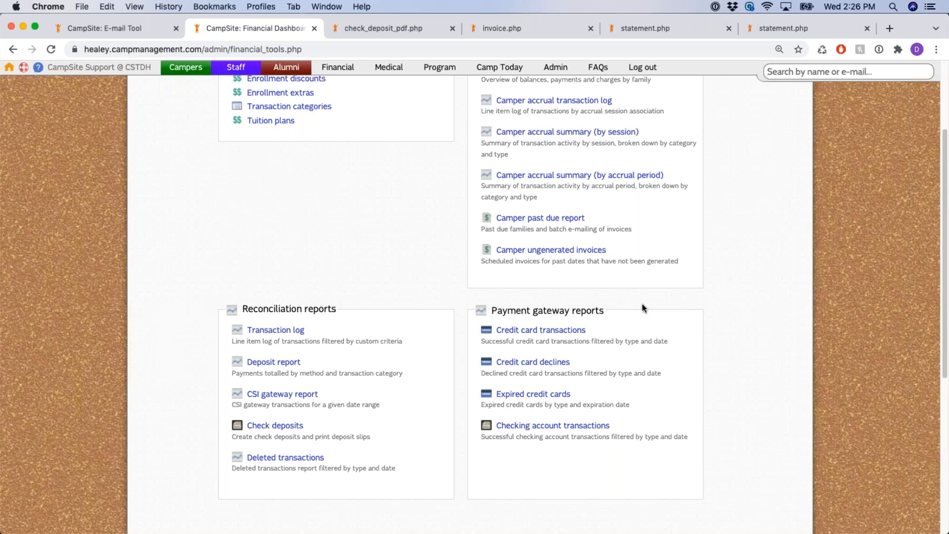
click(575, 332)
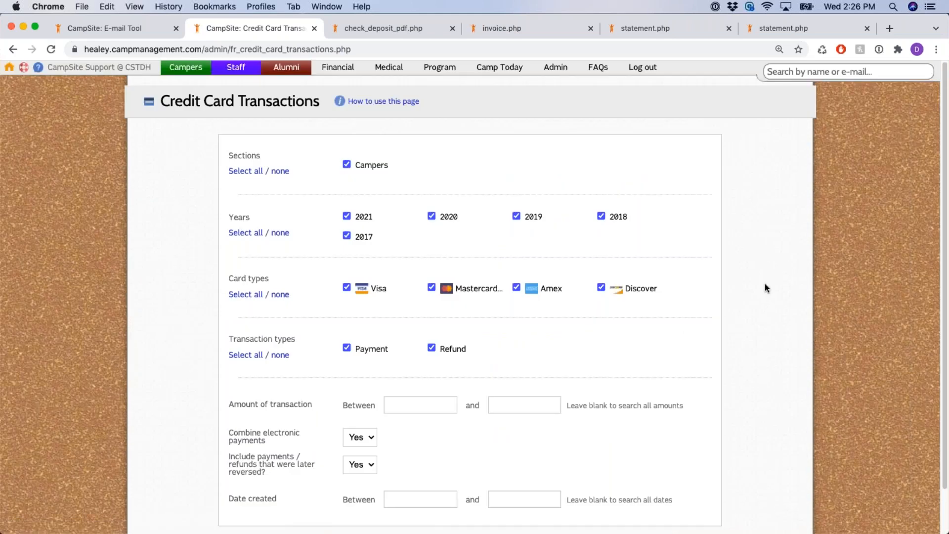
drag(230, 216, 259, 227)
drag(235, 279, 277, 287)
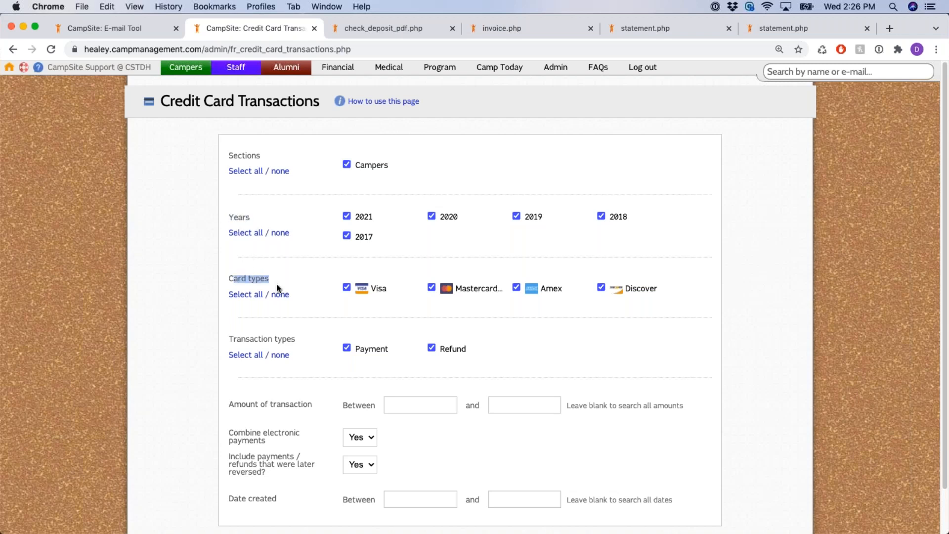
click(267, 338)
scroll(316, 341, down, 2)
drag(286, 357, 313, 358)
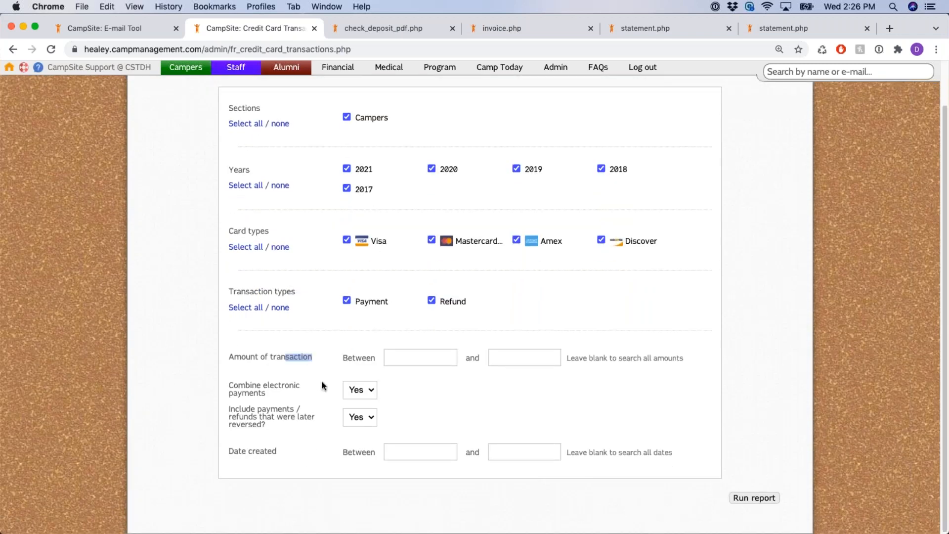
drag(234, 452, 290, 452)
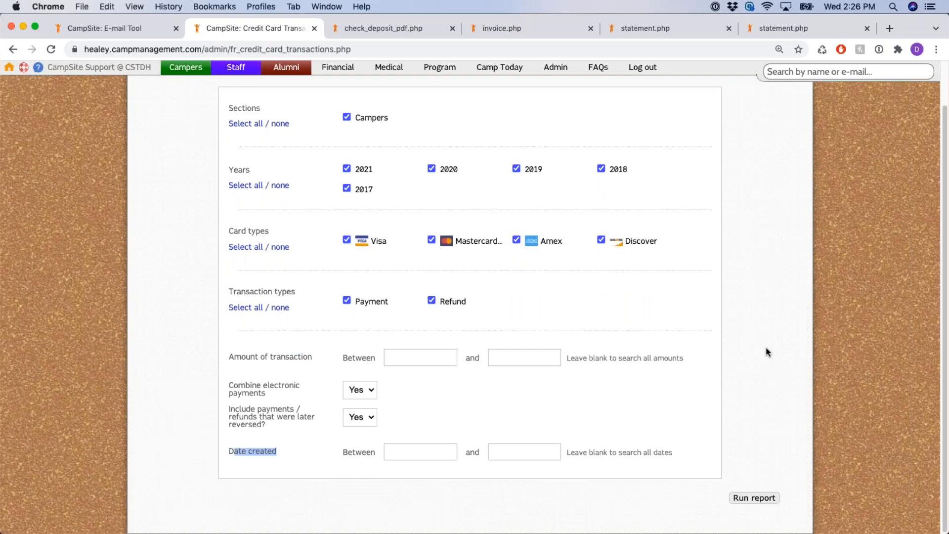
Run the report and review the 12 transactions and their payment gateway IDs
click(755, 498)
scroll(809, 257, down, 1)
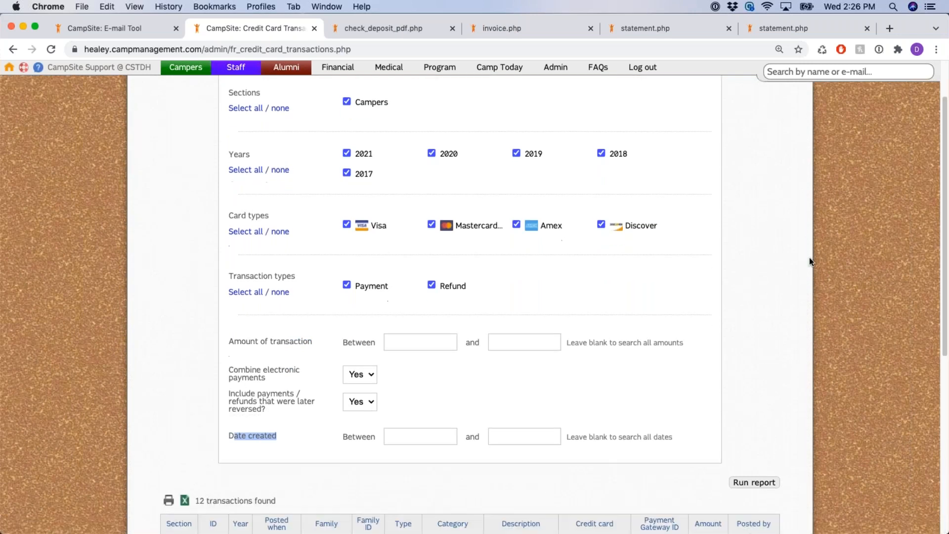
scroll(809, 257, down, 4)
scroll(804, 270, down, 1)
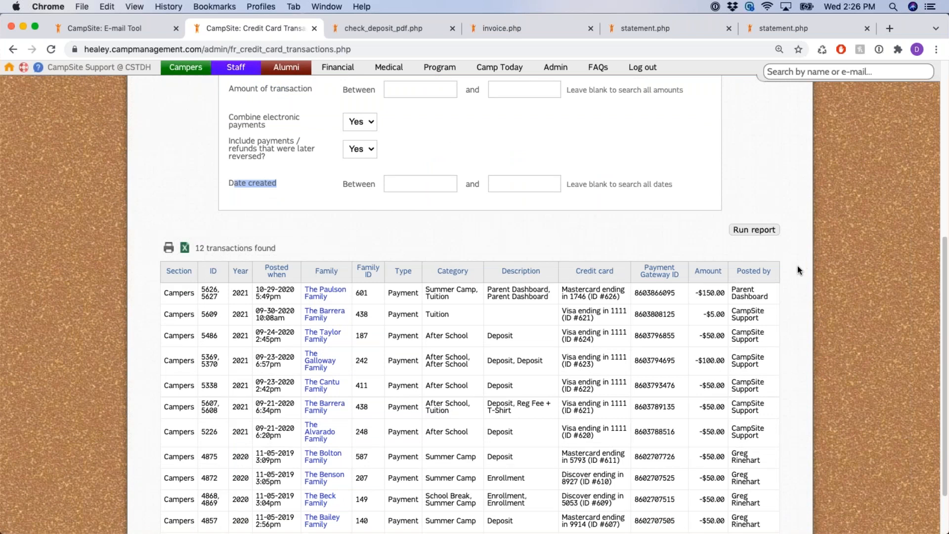
double_click(636, 294)
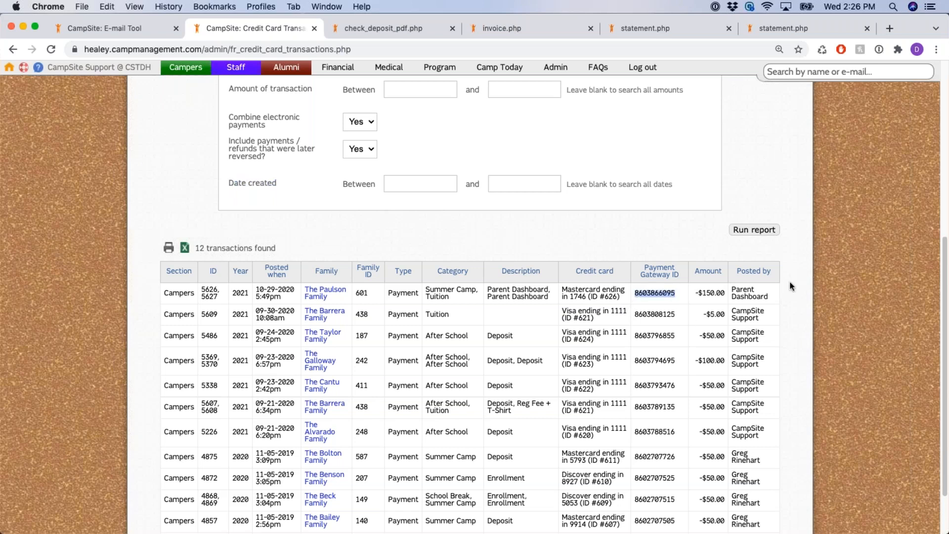
click(804, 271)
scroll(803, 268, up, 7)
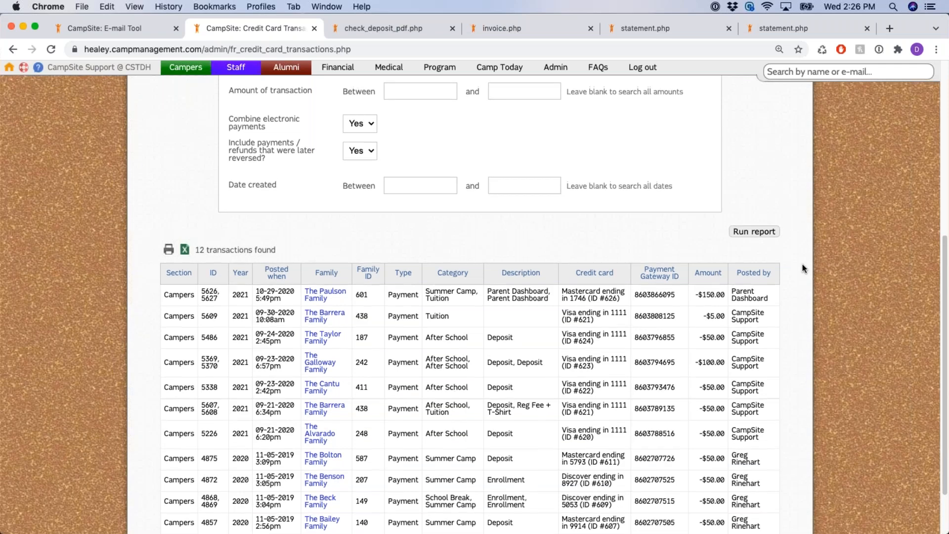
Open the Credit card declines report and review its card type, amount and date filters
click(346, 72)
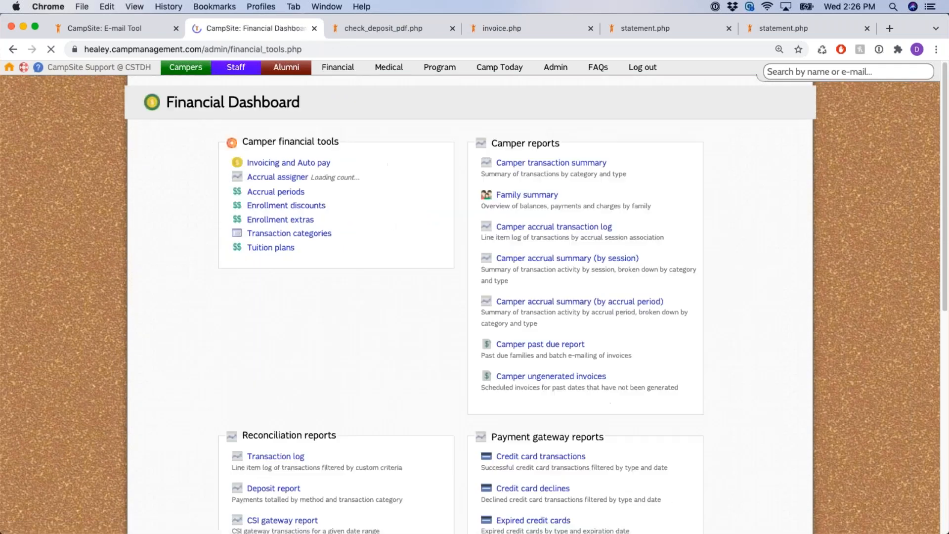
scroll(631, 377, down, 3)
scroll(630, 377, down, 1)
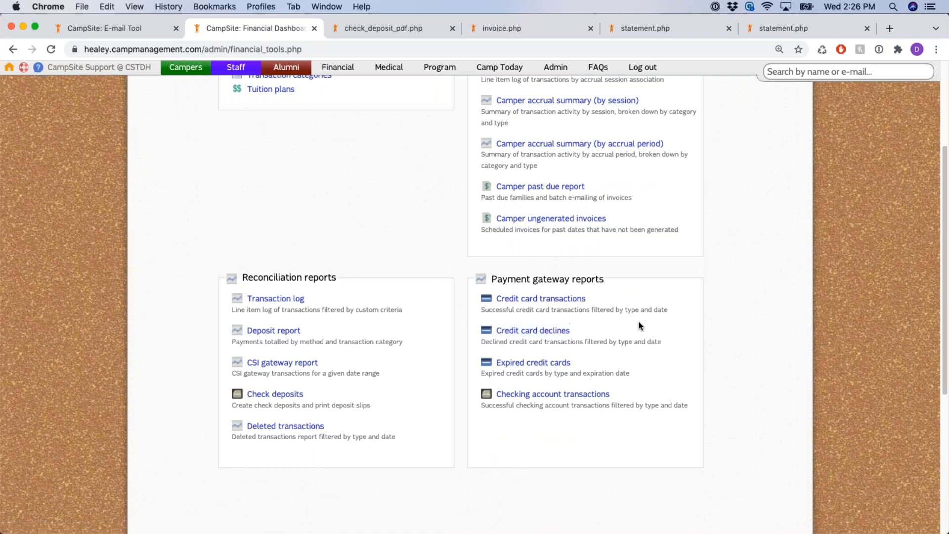
click(557, 333)
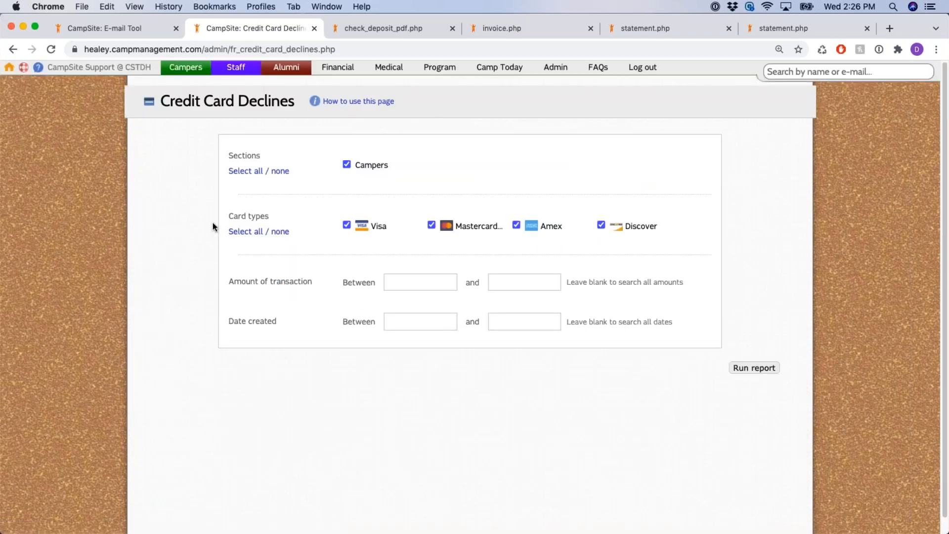
drag(229, 217, 271, 221)
drag(241, 283, 320, 282)
drag(229, 321, 277, 322)
Run the report and review the 9 declines totalling $1,325.50, including Insufficient Funds reasons
click(754, 368)
click(797, 216)
scroll(822, 185, down, 1)
scroll(822, 185, down, 5)
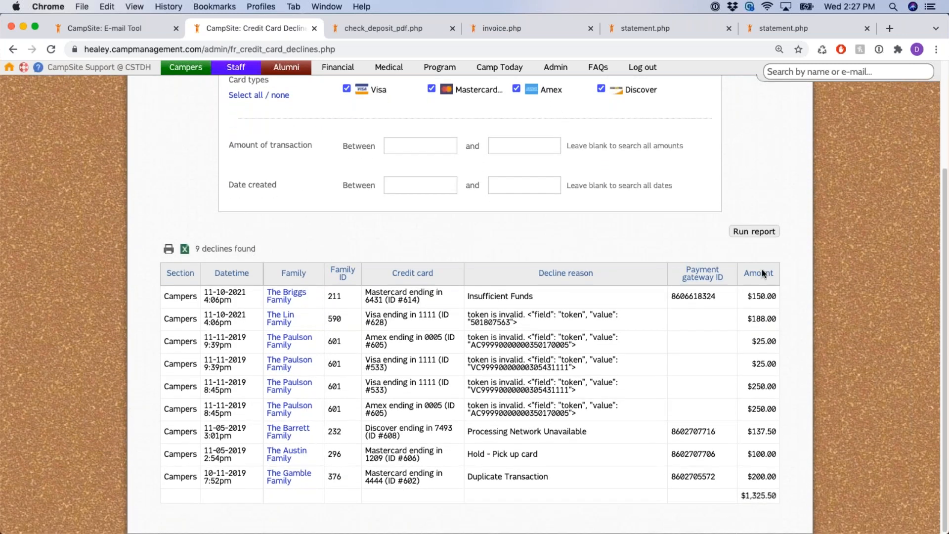
triple_click(379, 300)
drag(468, 297, 558, 304)
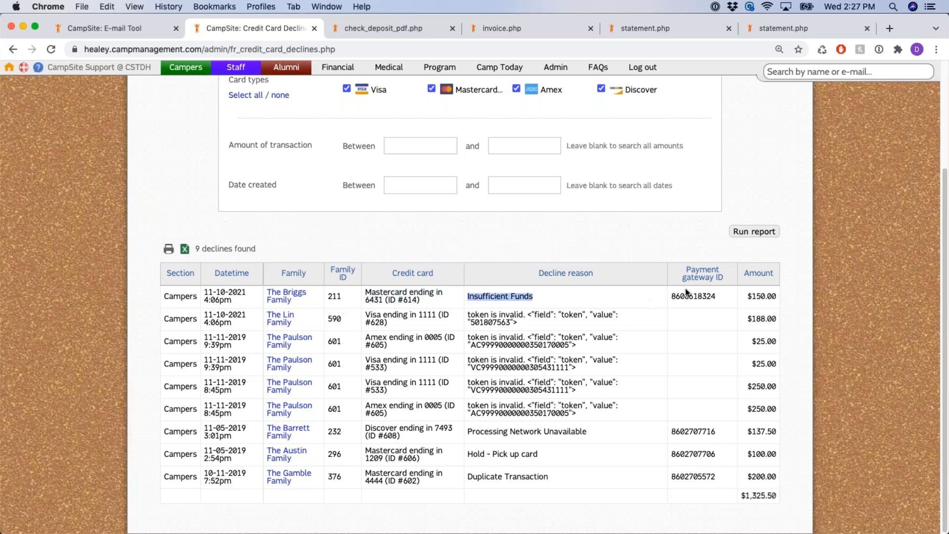
drag(673, 296, 734, 306)
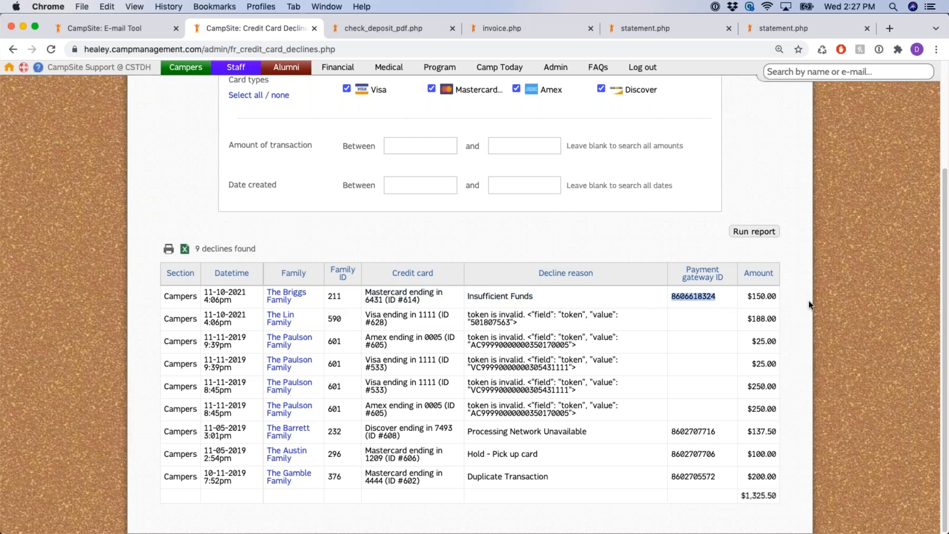
click(790, 287)
scroll(789, 282, up, 3)
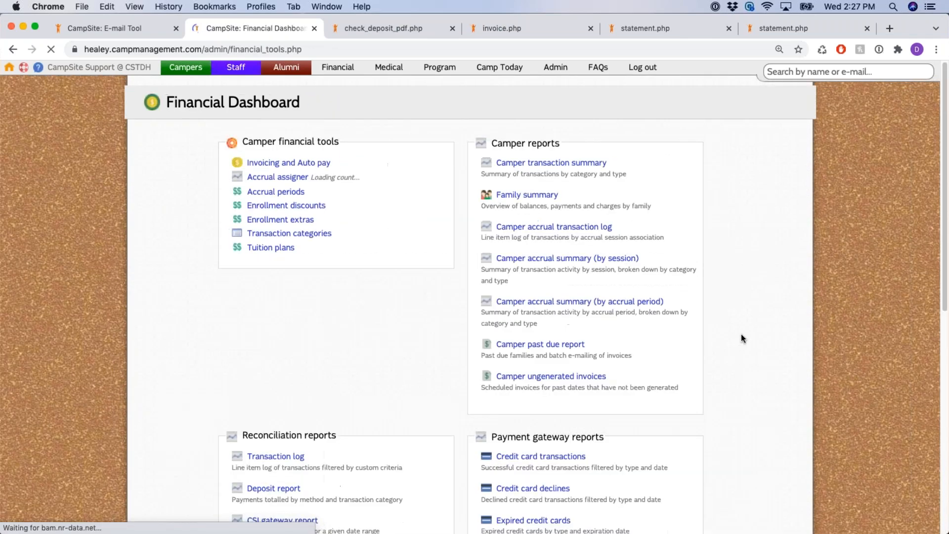
Run the Expired Credit Cards report for cards expiring before November 2021, primary cards only No
drag(573, 455, 502, 455)
click(538, 457)
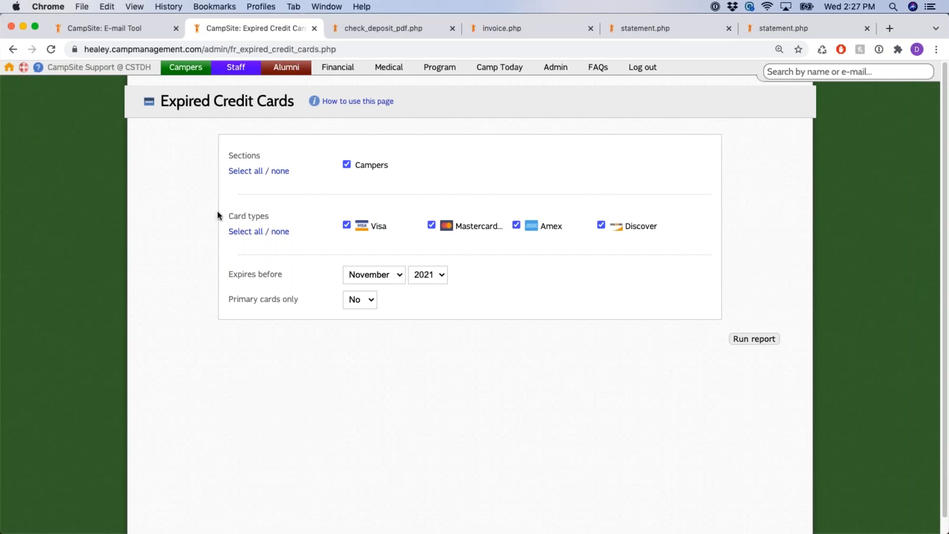
drag(227, 216, 282, 219)
drag(253, 275, 370, 284)
click(230, 300)
drag(230, 300, 303, 299)
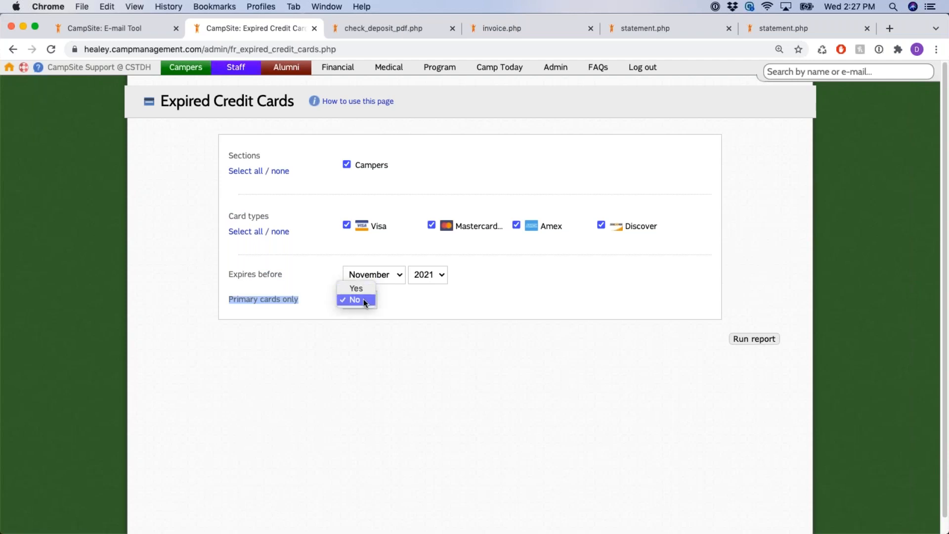
click(363, 300)
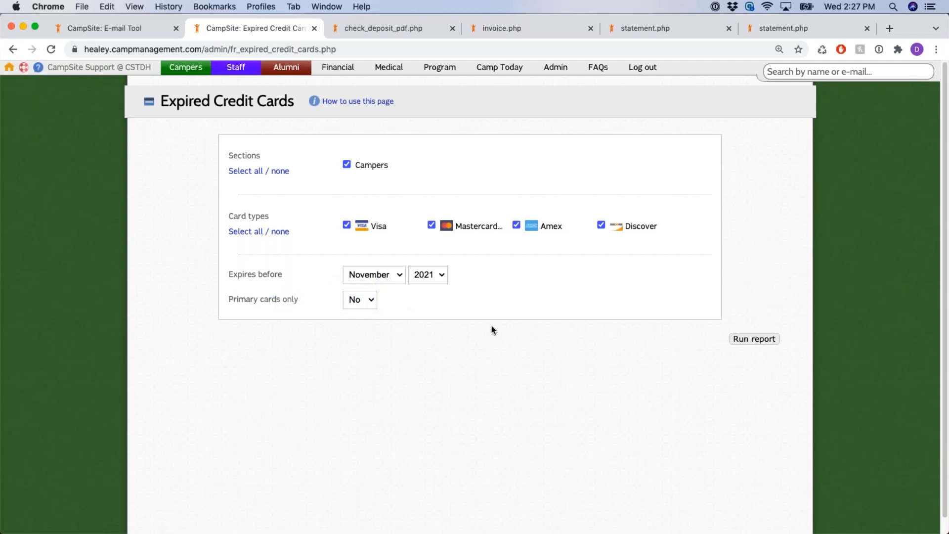
click(760, 341)
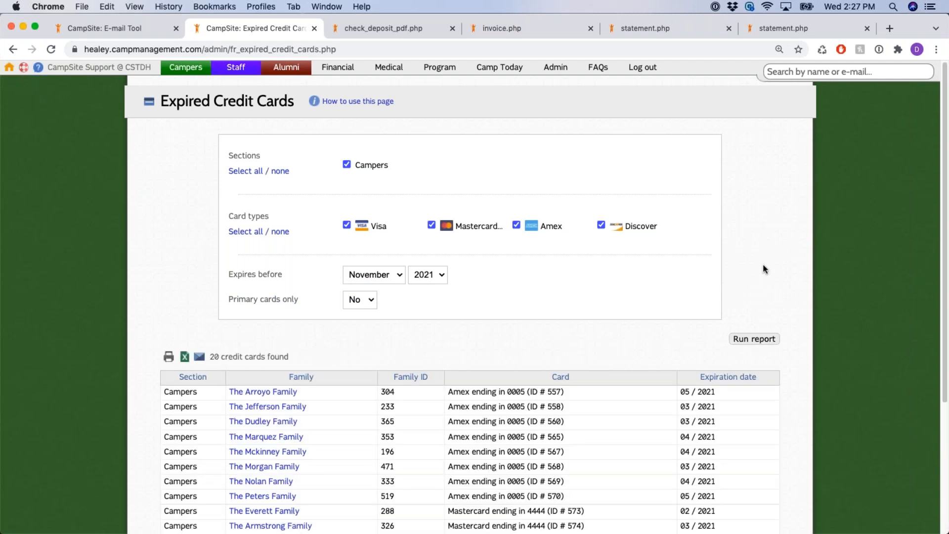
Scroll through the report results listing the 20 cards that expired before November 2021
scroll(764, 269, down, 2)
scroll(350, 351, down, 1)
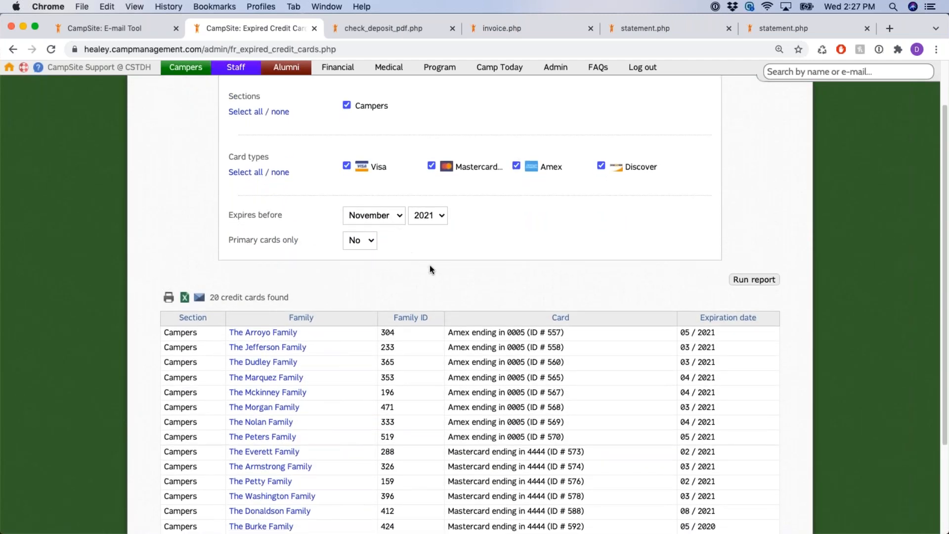
scroll(566, 287, down, 3)
drag(243, 149, 283, 149)
click(649, 221)
scroll(649, 222, down, 3)
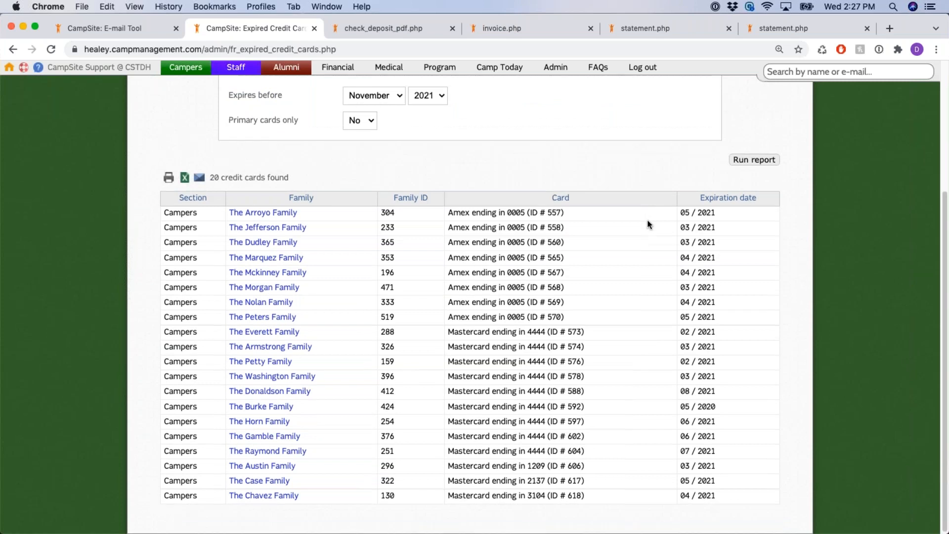
scroll(650, 224, up, 3)
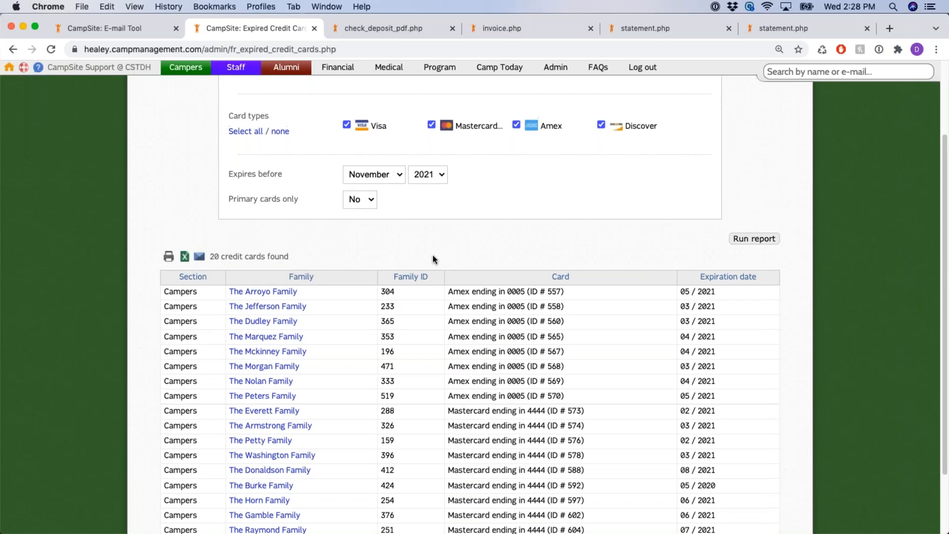
scroll(433, 255, up, 3)
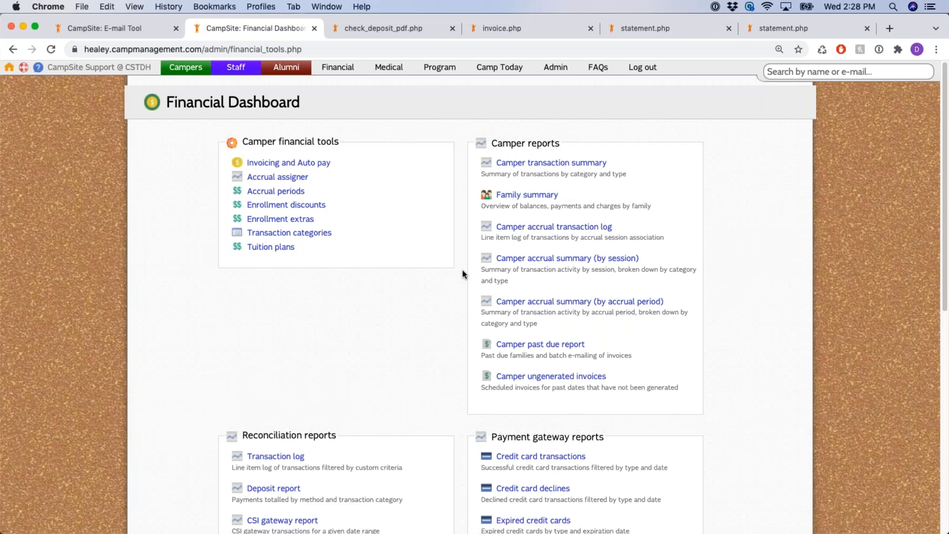
Move from the accrual summary by session report to the CampSite Admin page
double_click(463, 269)
click(457, 266)
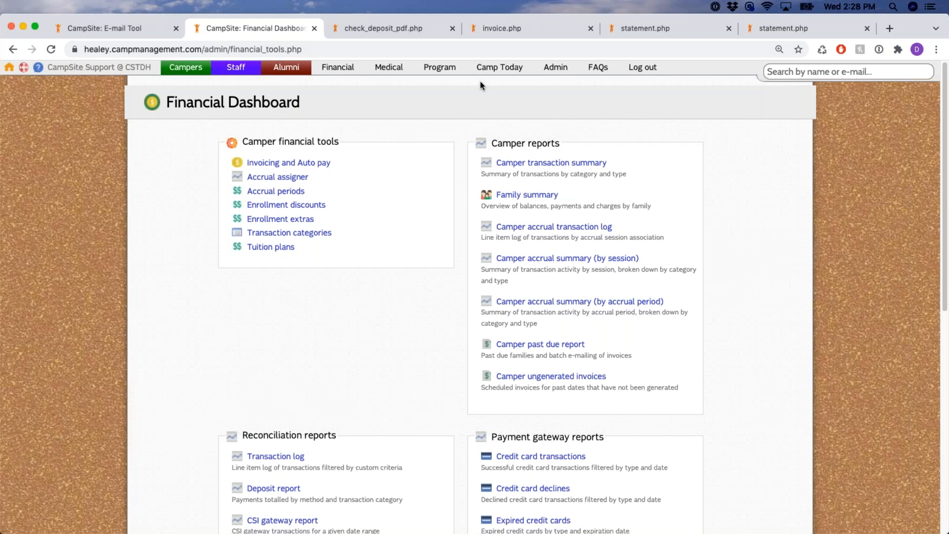
click(563, 71)
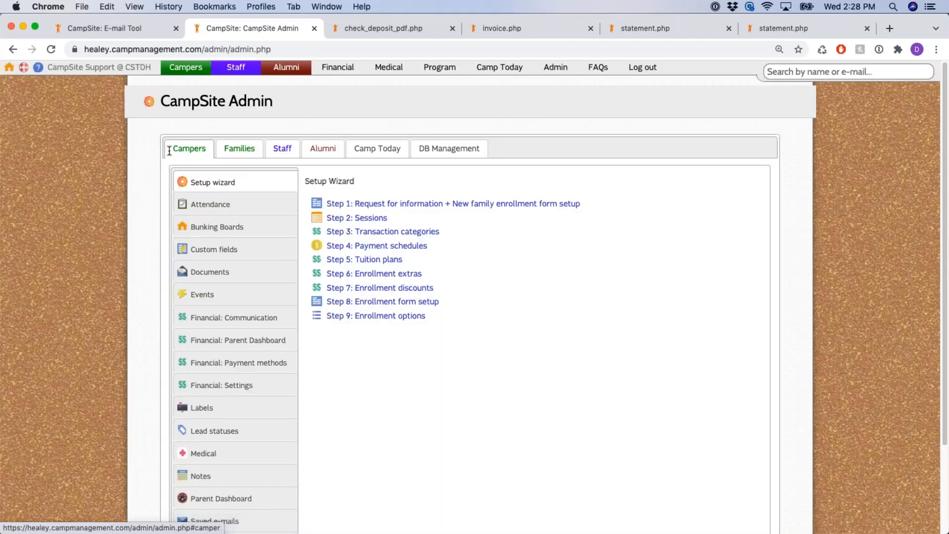
Show the Financial: Communication settings from the admin page's left menu
scroll(208, 277, down, 2)
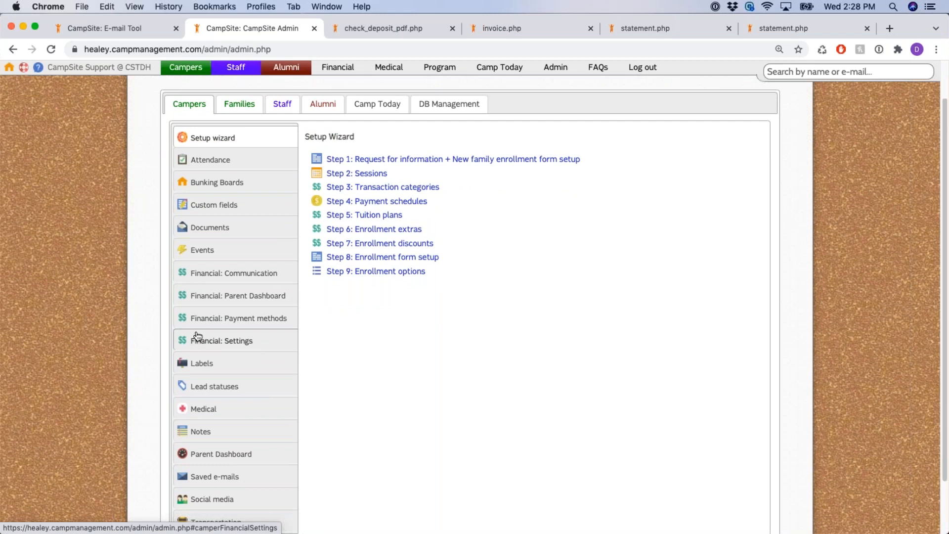
click(203, 280)
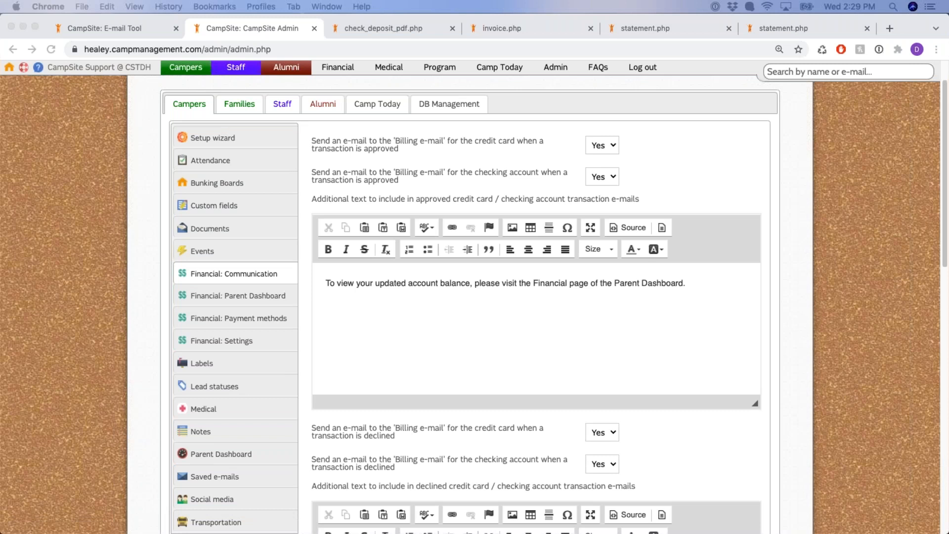
drag(334, 140, 530, 150)
click(529, 149)
drag(485, 170, 551, 174)
click(547, 183)
click(529, 157)
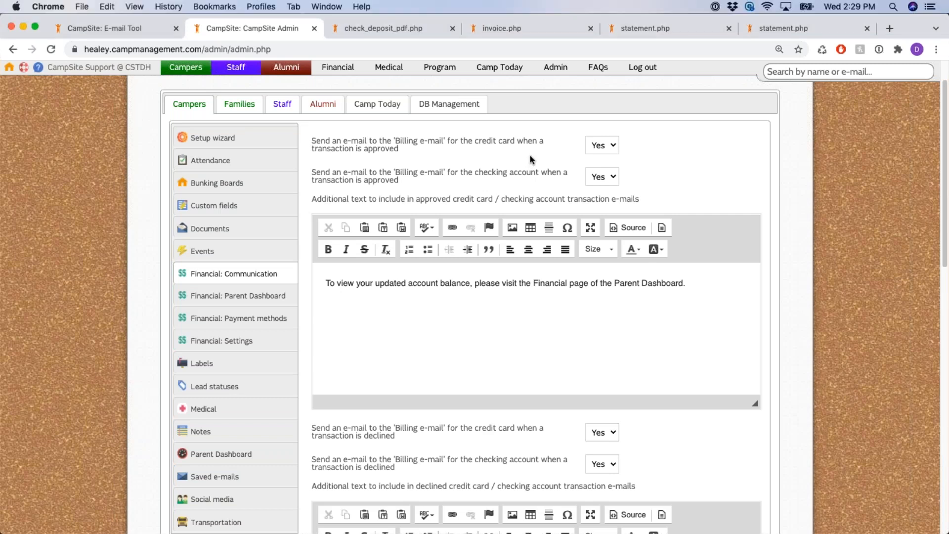
scroll(530, 156, down, 1)
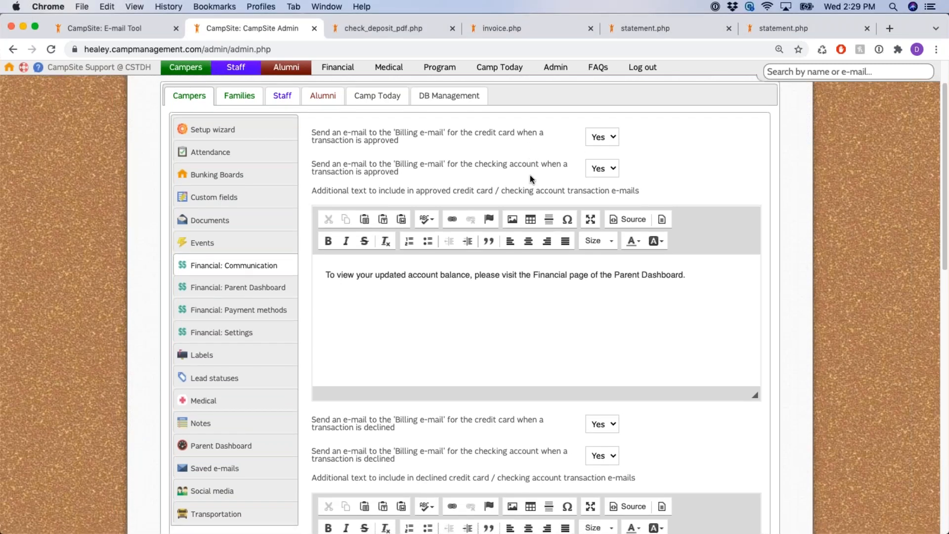
drag(311, 191, 663, 195)
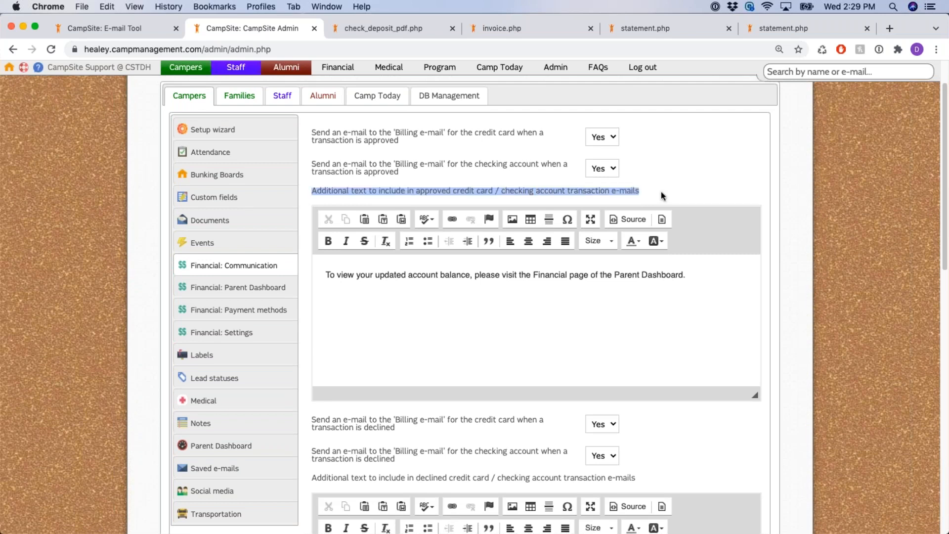
click(374, 289)
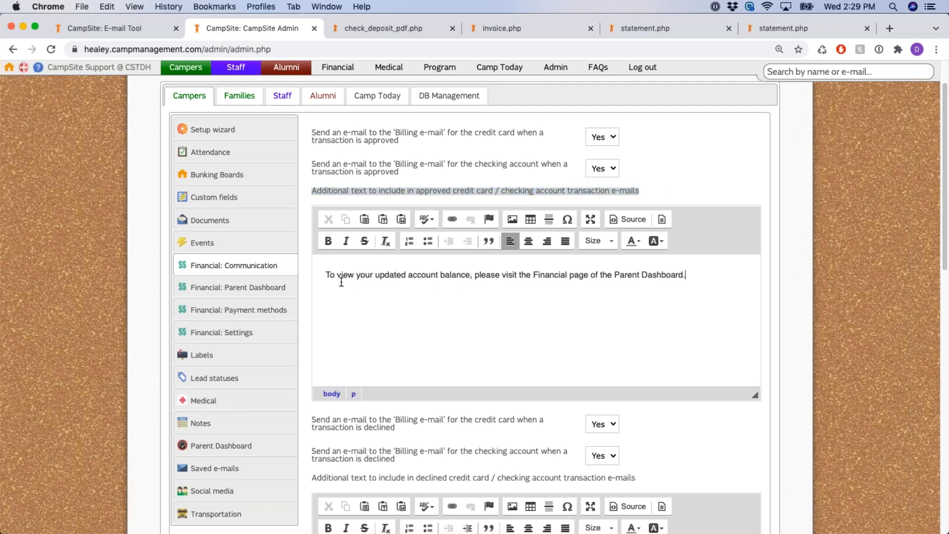
drag(327, 274, 693, 278)
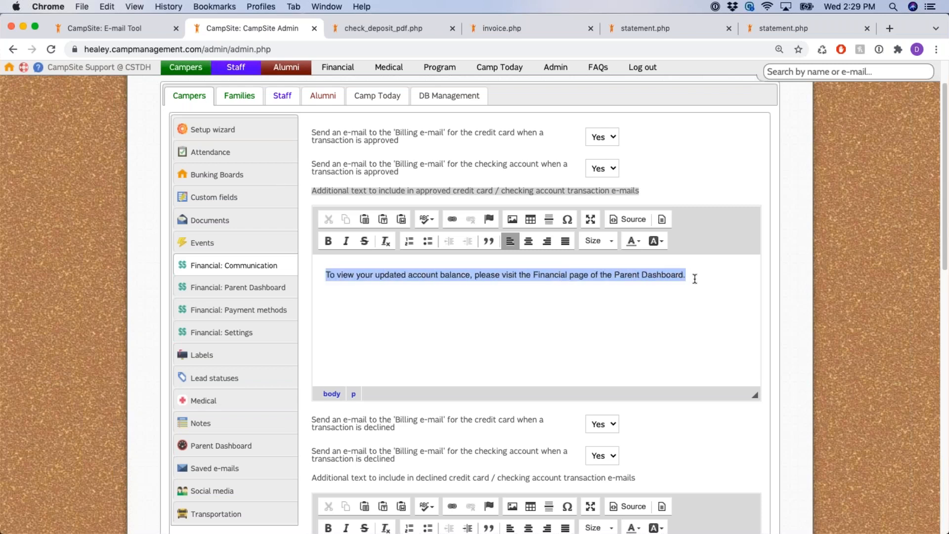
click(406, 275)
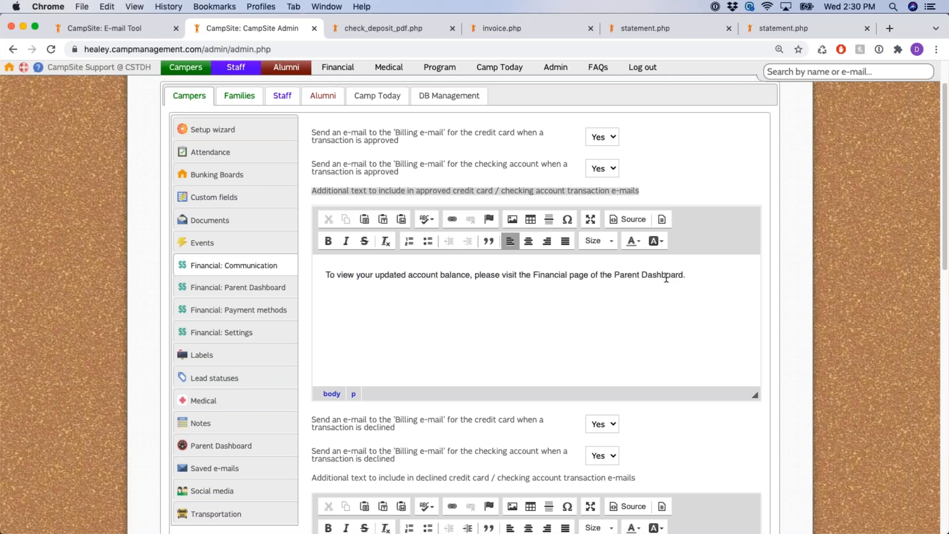
click(762, 224)
scroll(717, 207, down, 5)
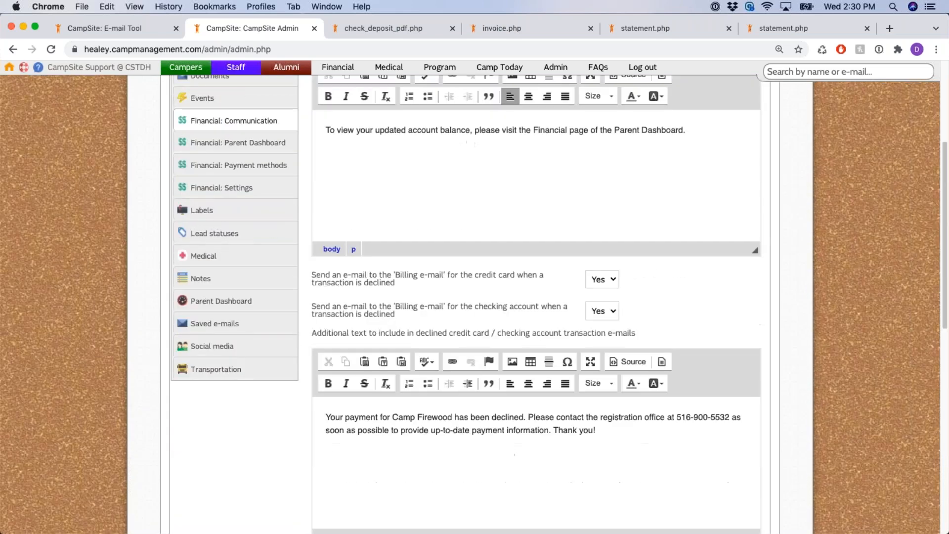
drag(342, 264, 507, 292)
drag(439, 294, 531, 306)
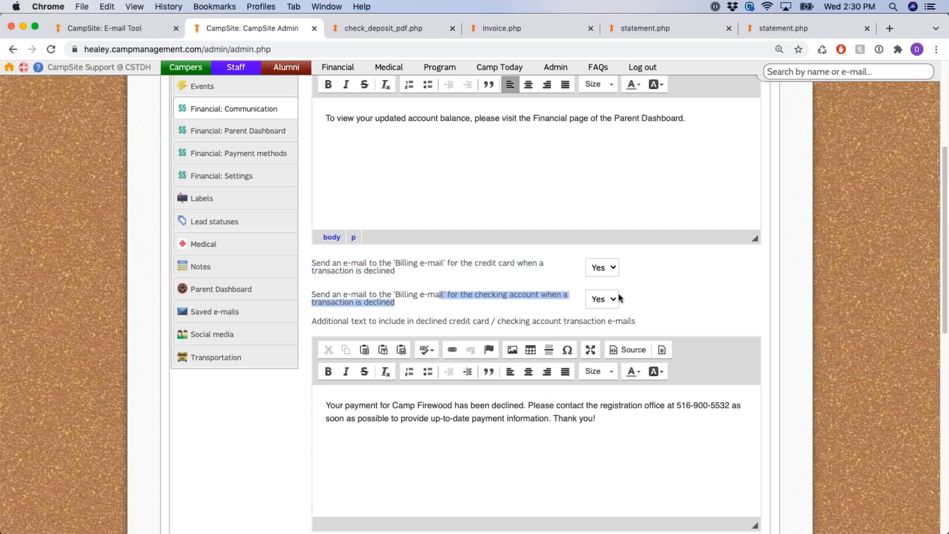
click(554, 272)
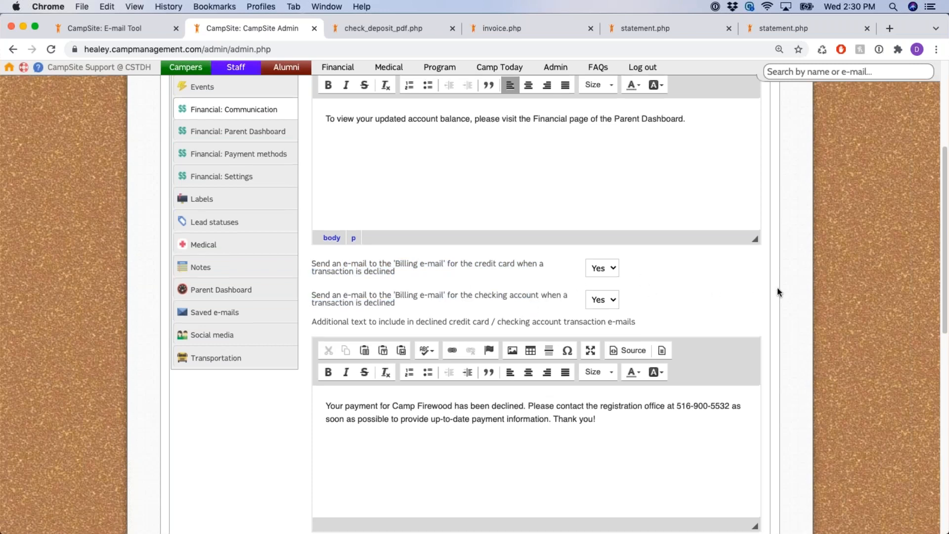
scroll(564, 198, up, 5)
drag(560, 183, 660, 217)
click(690, 220)
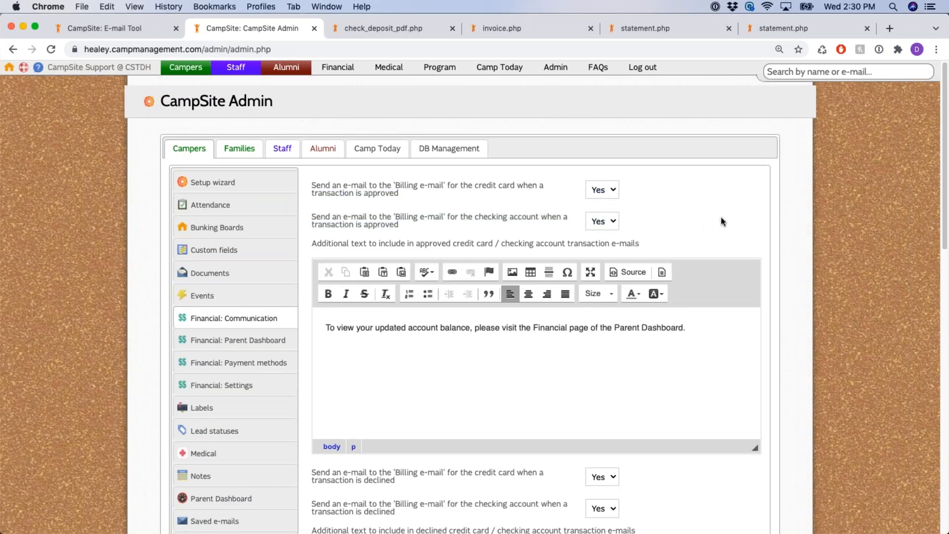
scroll(721, 221, down, 5)
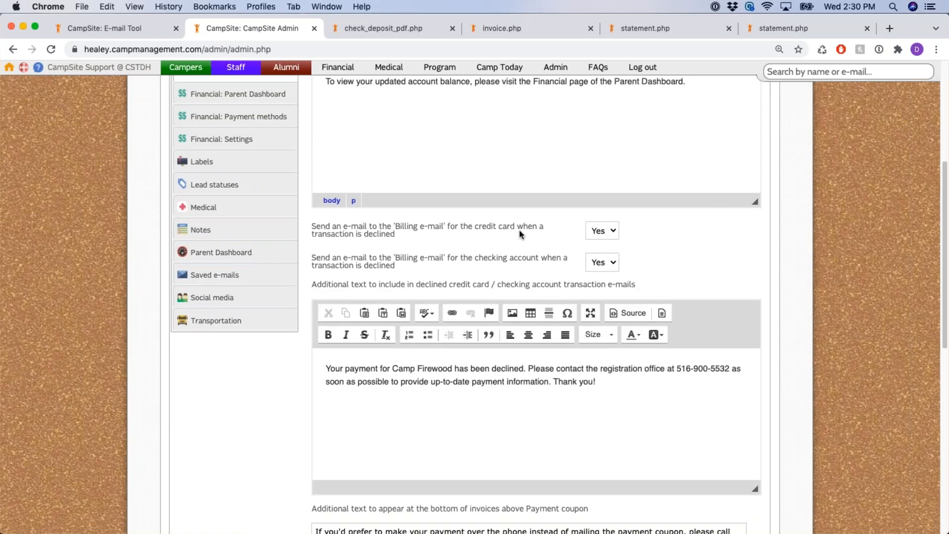
drag(515, 227, 640, 268)
click(701, 259)
scroll(721, 243, down, 2)
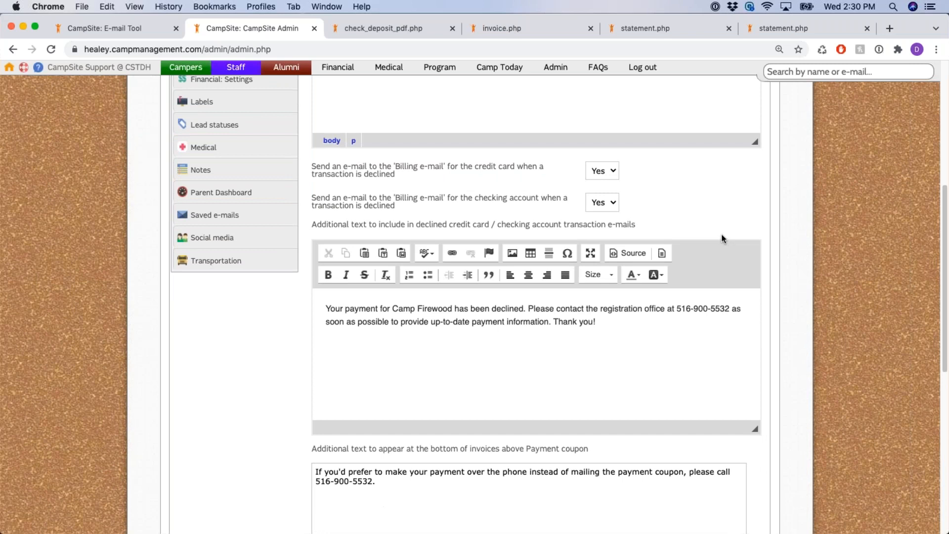
scroll(720, 235, down, 1)
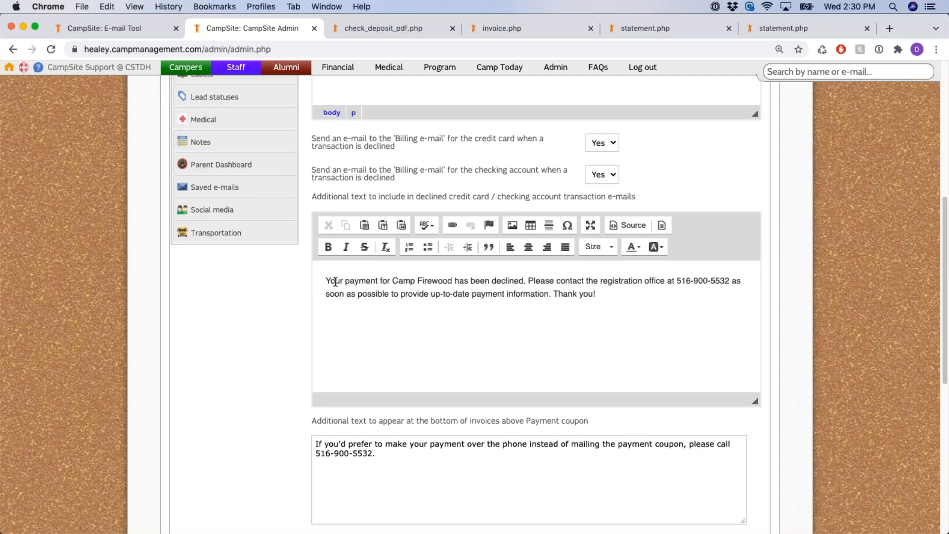
drag(326, 281, 617, 303)
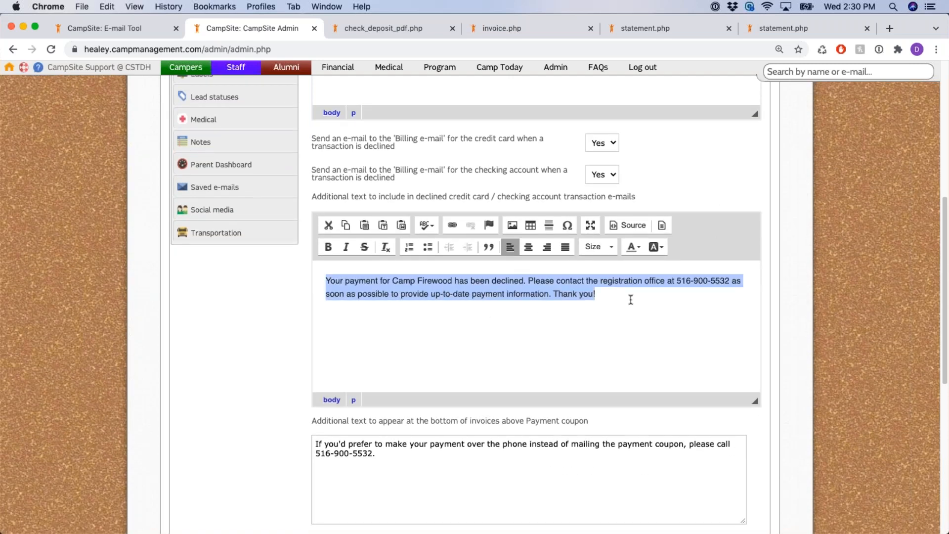
click(631, 299)
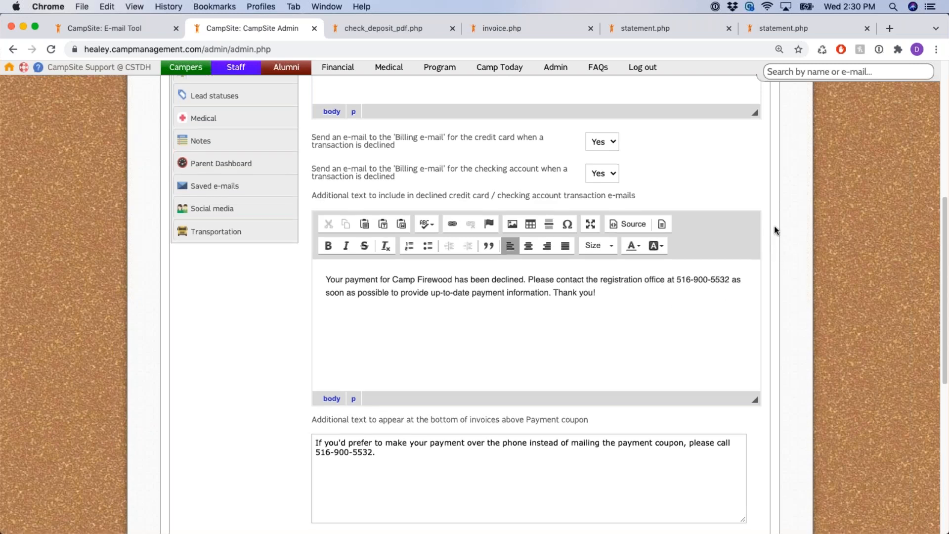
scroll(775, 226, down, 5)
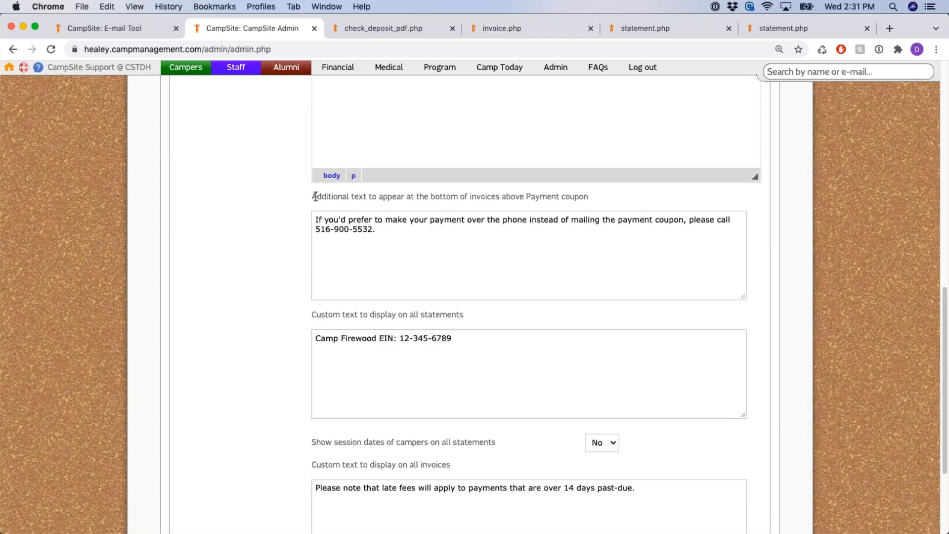
Review the invoice payment coupon text box
drag(314, 196, 601, 201)
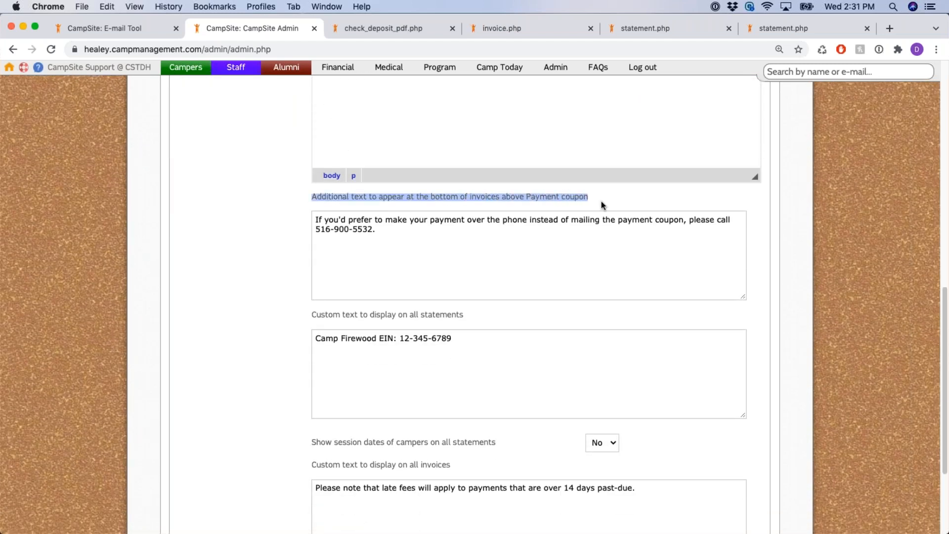
click(685, 199)
scroll(760, 235, down, 1)
click(462, 221)
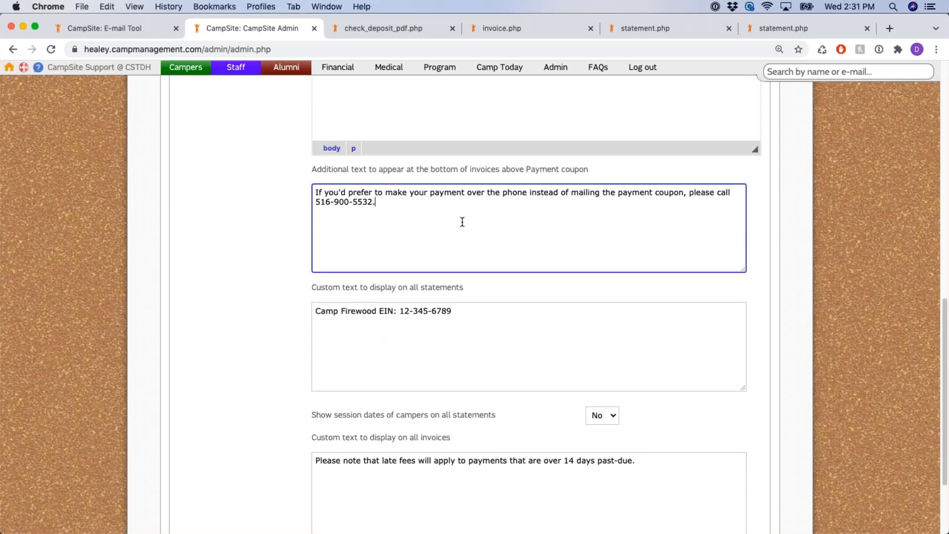
drag(314, 193, 395, 211)
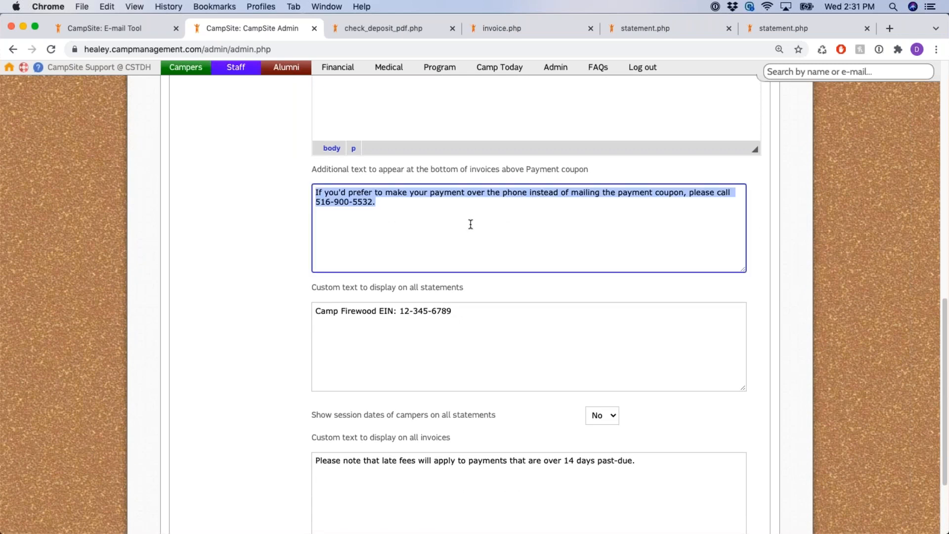
click(502, 226)
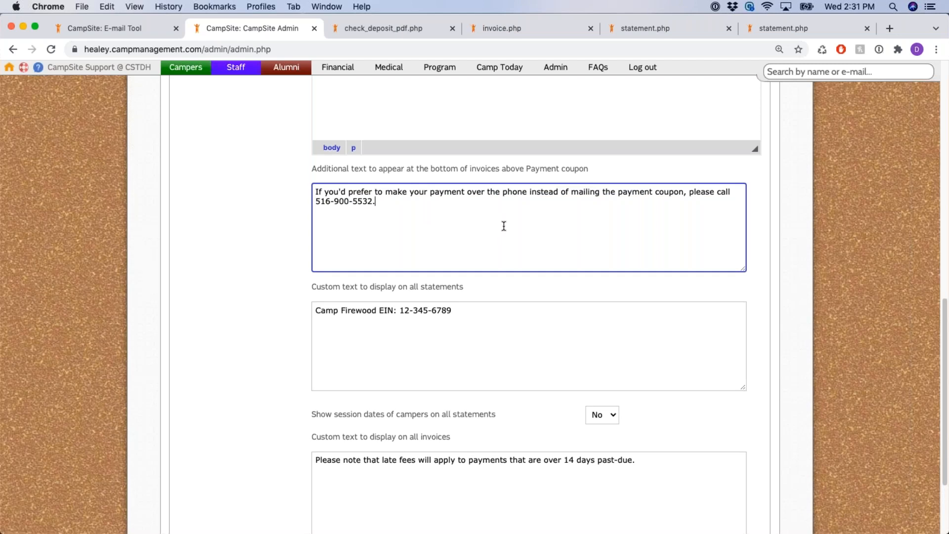
scroll(503, 225, down, 5)
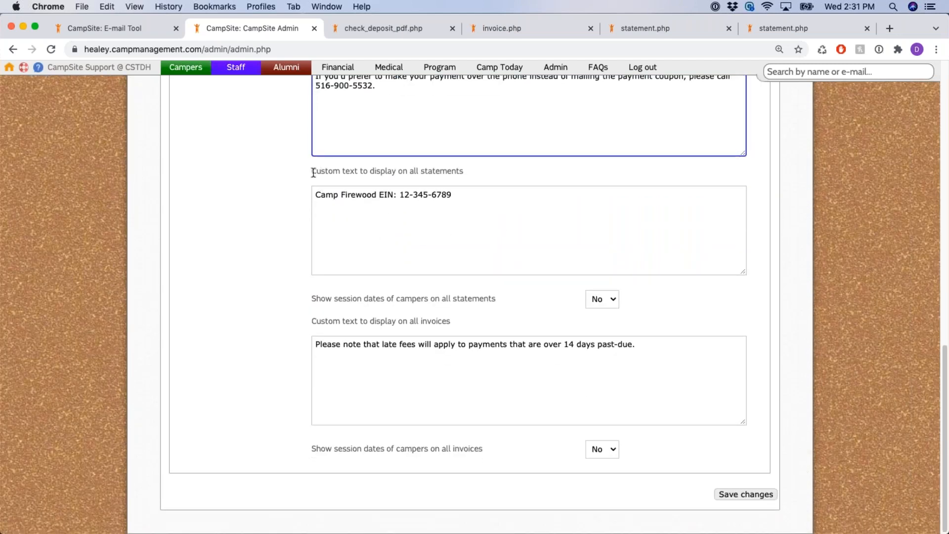
Review the custom statement text with its EIN line and the invoice late-fee text
drag(311, 171, 458, 178)
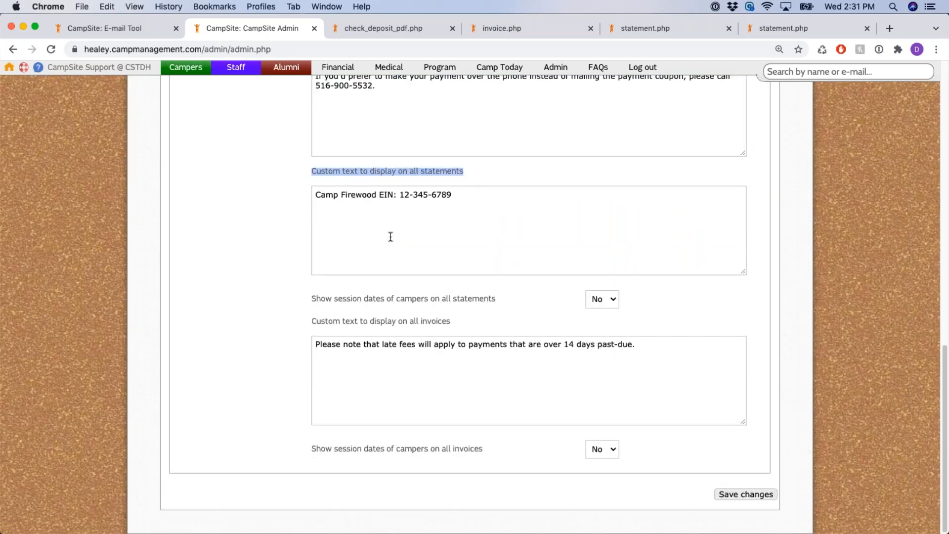
drag(328, 321, 455, 327)
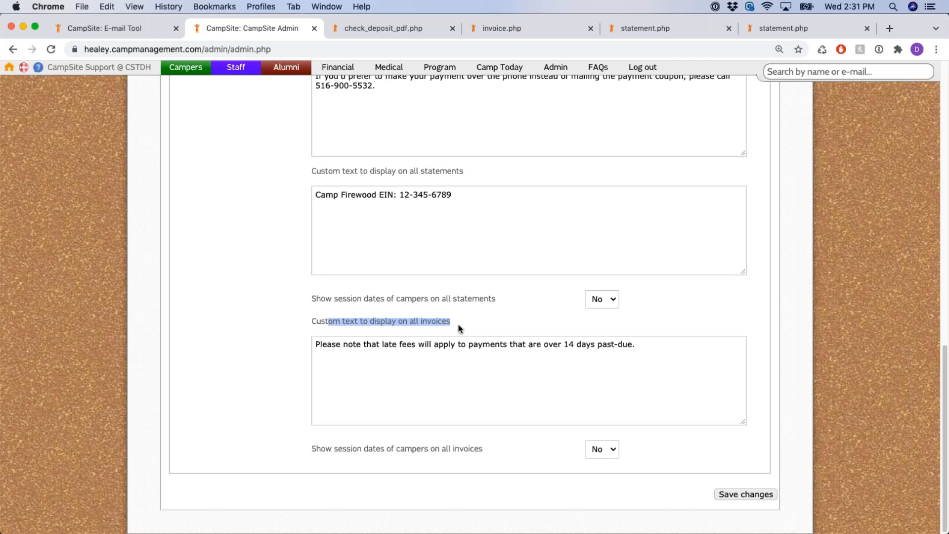
click(409, 223)
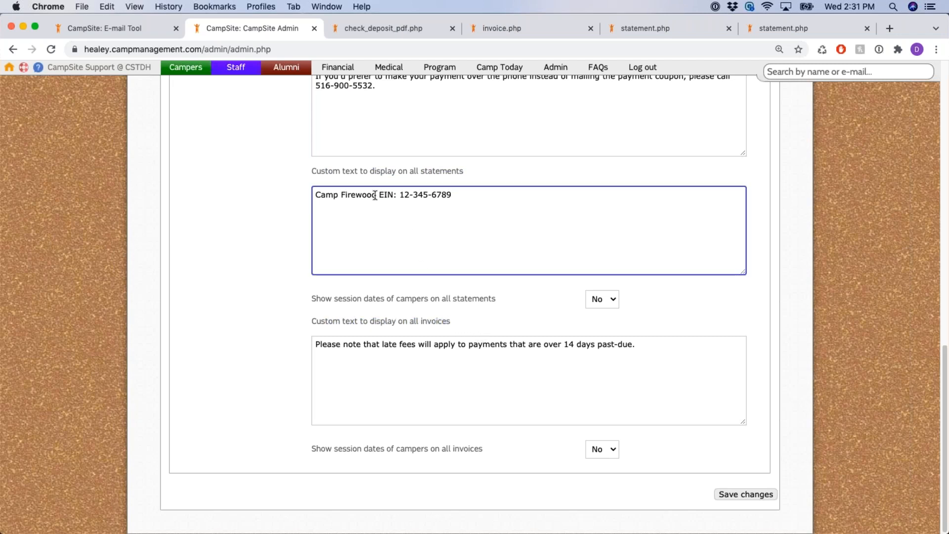
drag(376, 195, 465, 196)
drag(637, 345, 316, 346)
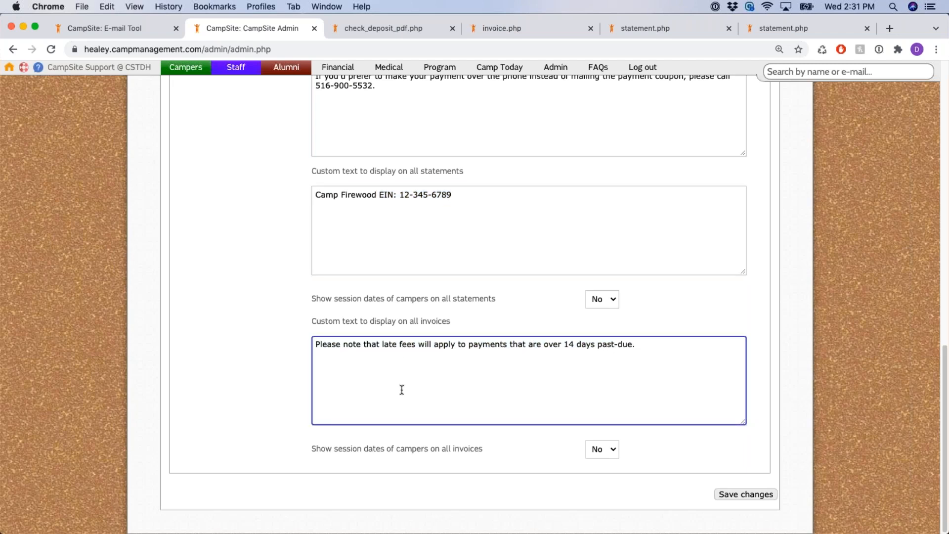
click(488, 207)
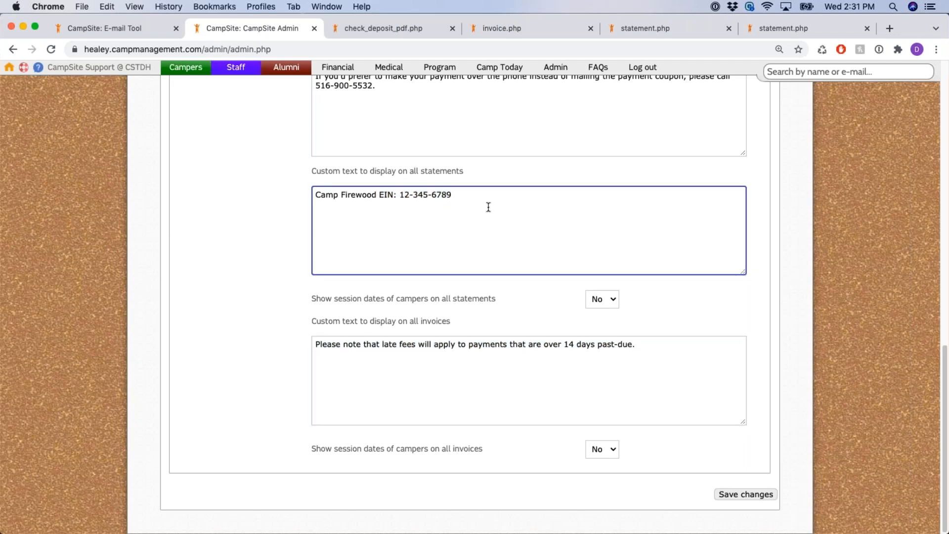
drag(323, 195, 466, 196)
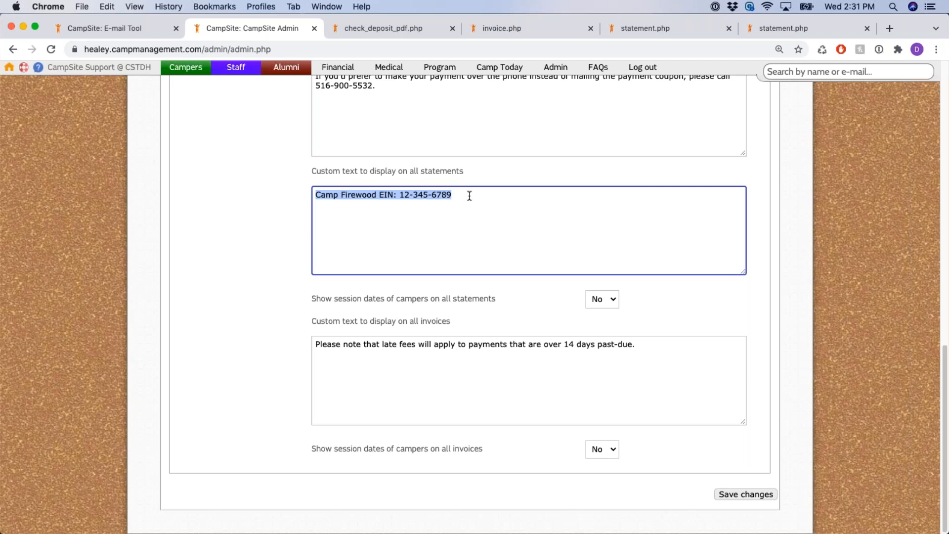
click(395, 364)
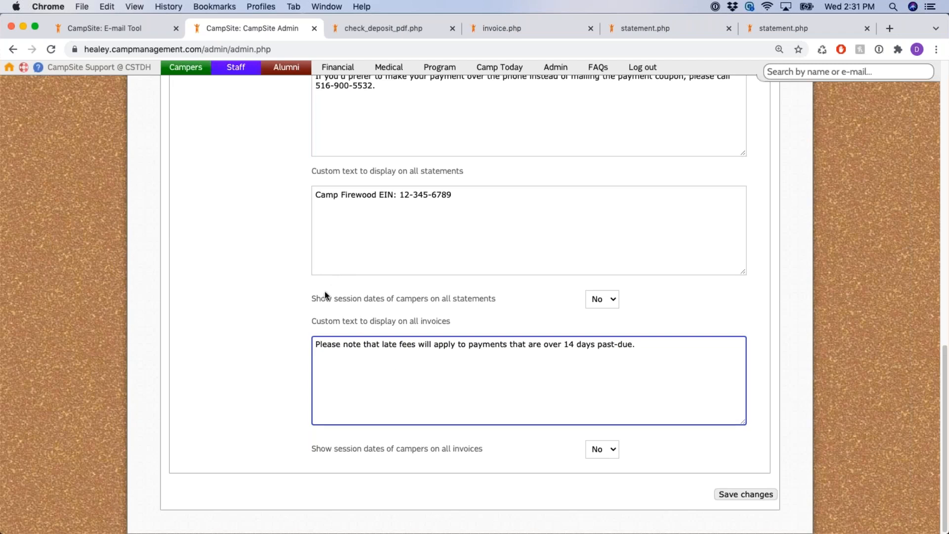
Set 'Show session dates on all statements' to Yes
drag(313, 297, 501, 305)
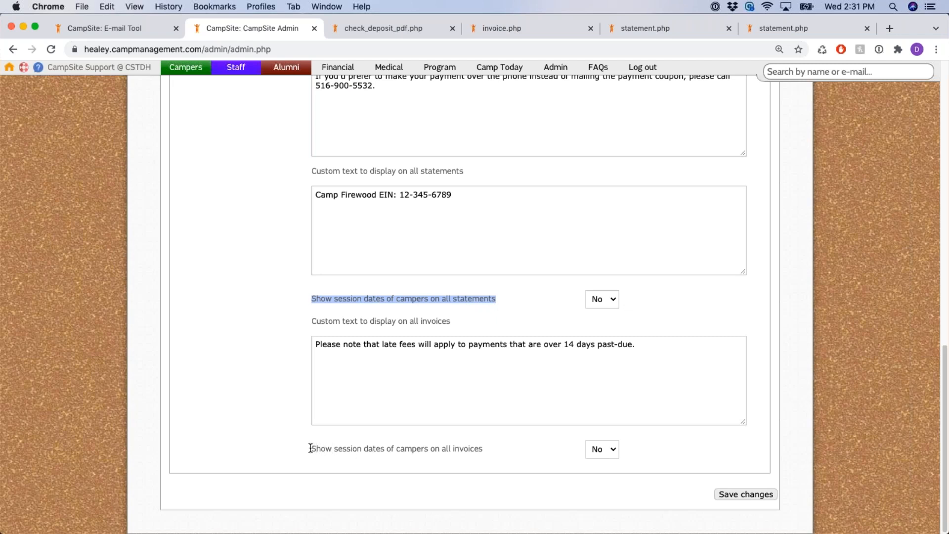
drag(310, 449, 487, 452)
click(615, 301)
click(611, 289)
Set 'Show session dates on all invoices' to Yes and save the communication settings
click(614, 449)
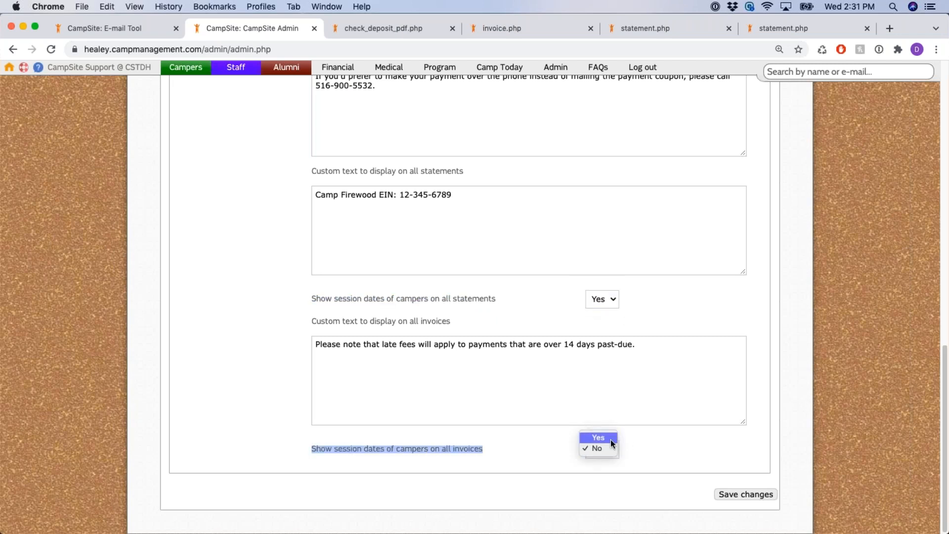
click(611, 439)
click(697, 446)
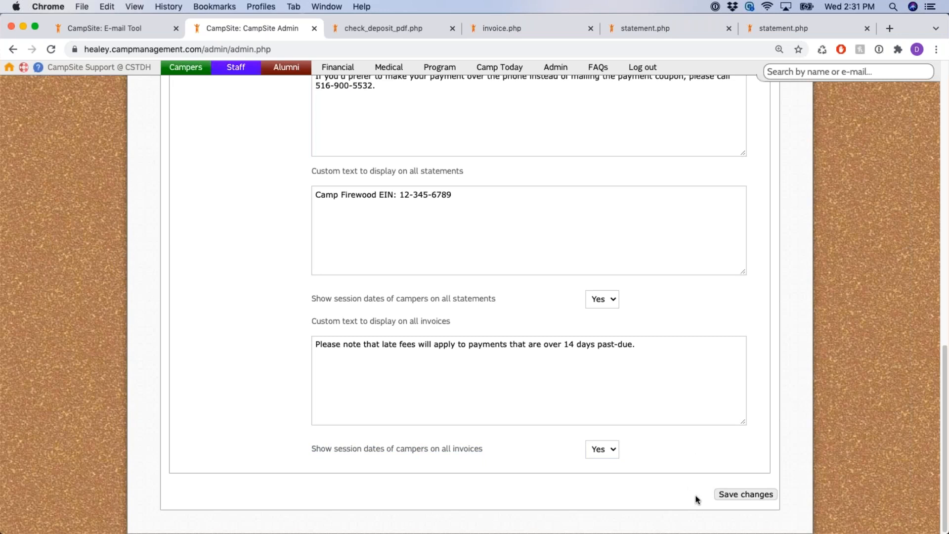
click(747, 495)
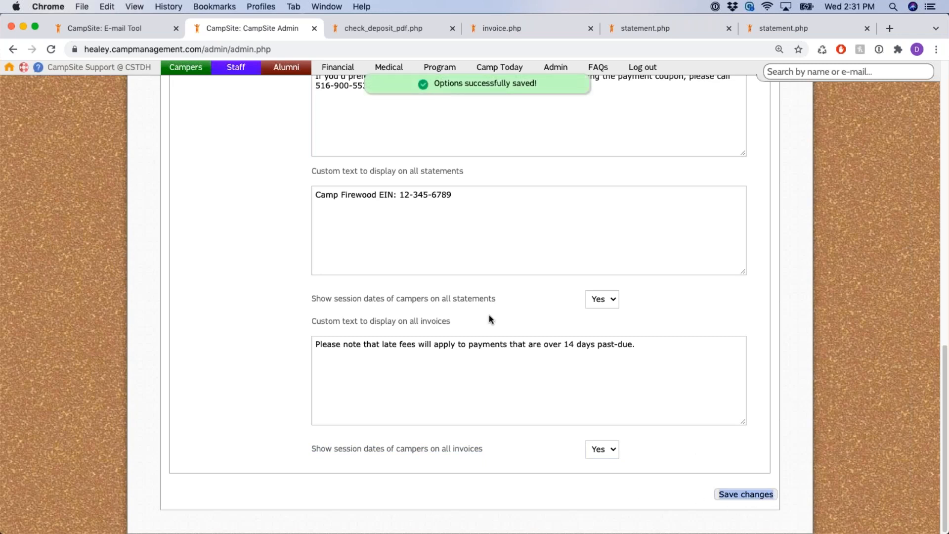
scroll(488, 319, up, 15)
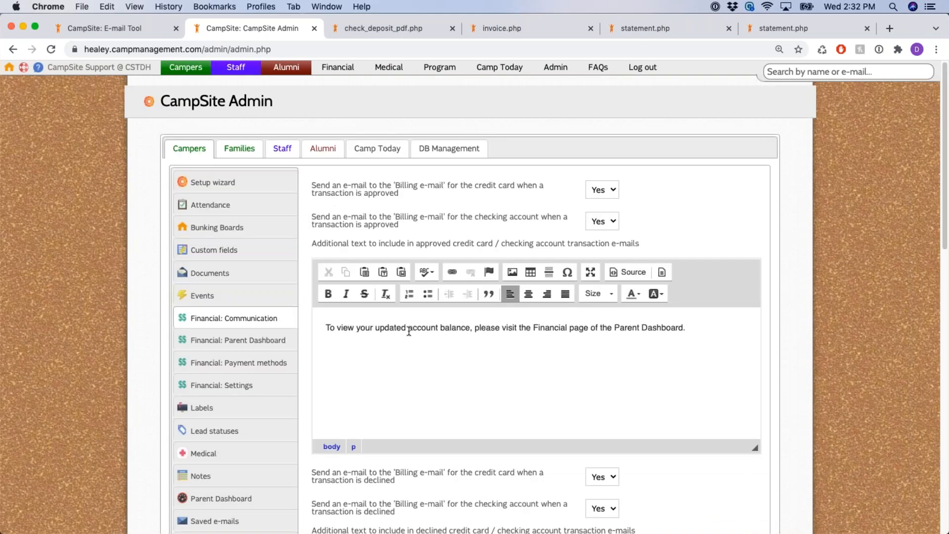
scroll(213, 307, down, 1)
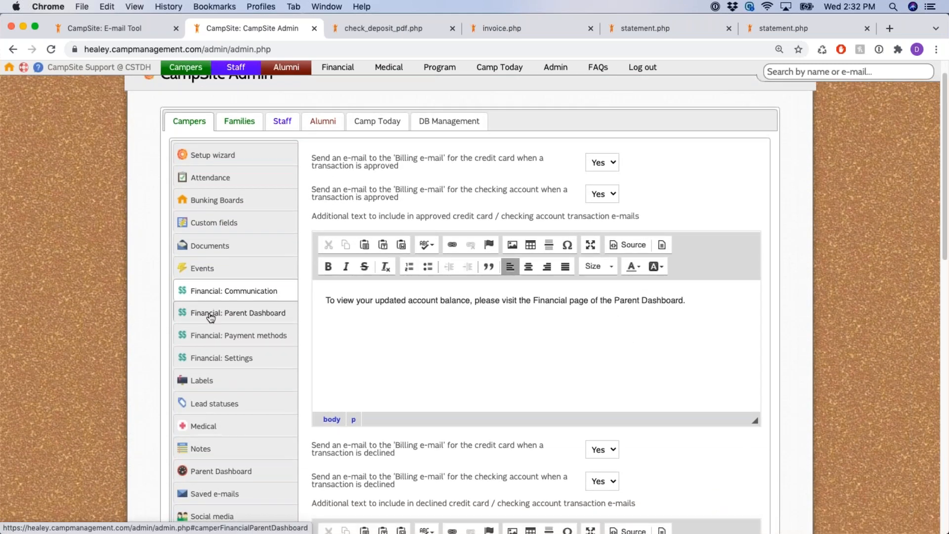
Open Financial: Parent Dashboard settings and review the dashboard home page message
click(211, 316)
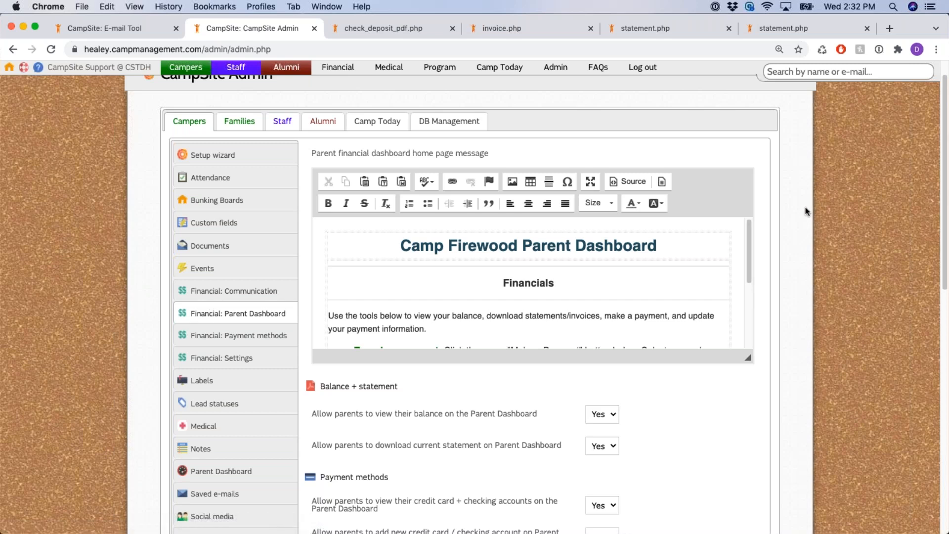
scroll(789, 194, down, 1)
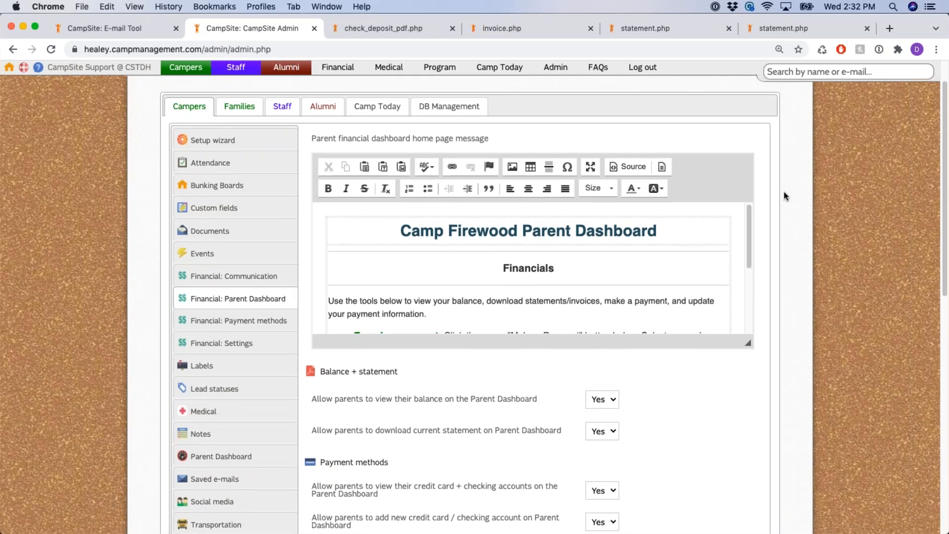
drag(357, 139, 500, 141)
scroll(533, 255, down, 3)
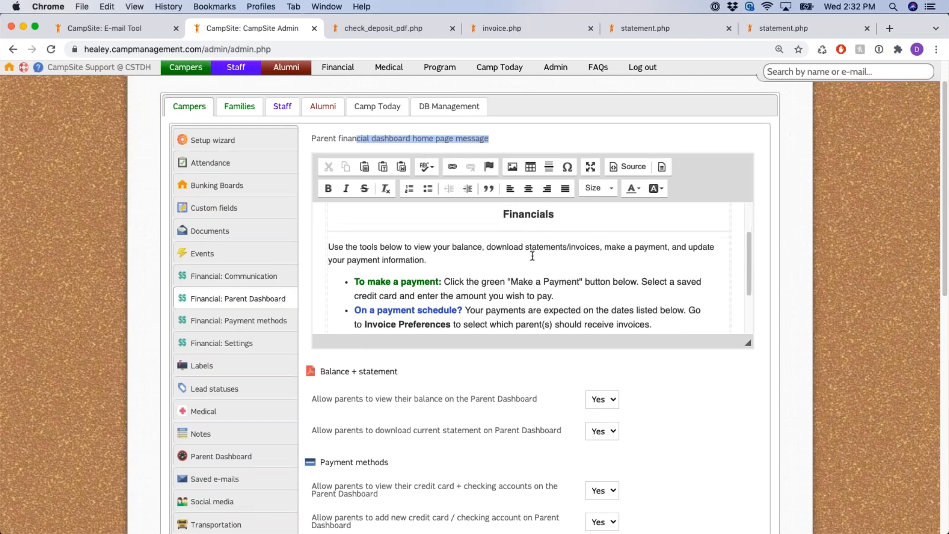
scroll(533, 253, down, 2)
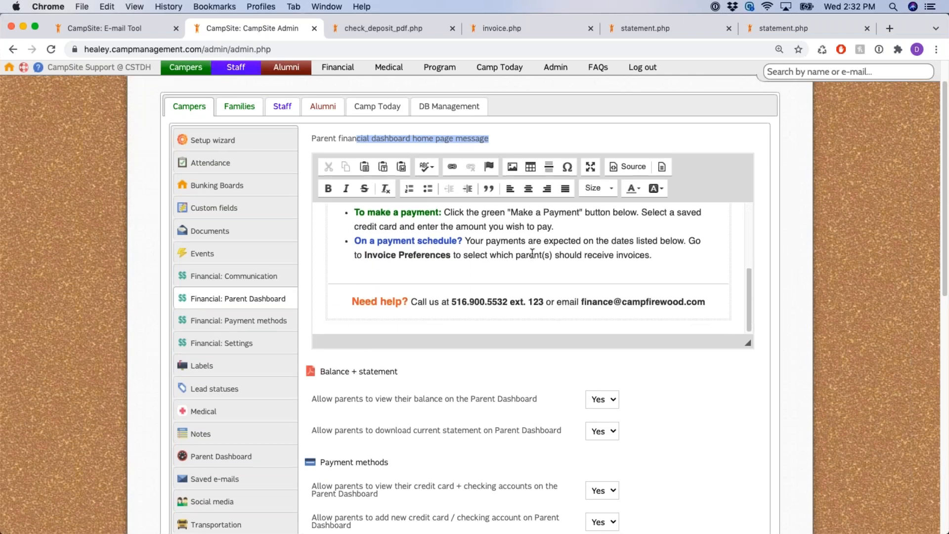
scroll(544, 267, down, 10)
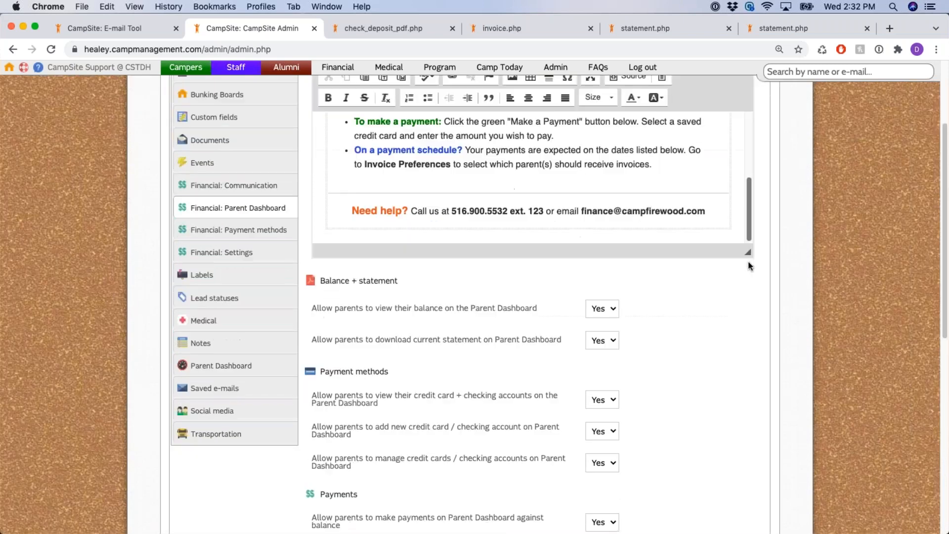
Review the statement download, add credit card and manage credit cards settings, all Yes
drag(333, 185, 532, 185)
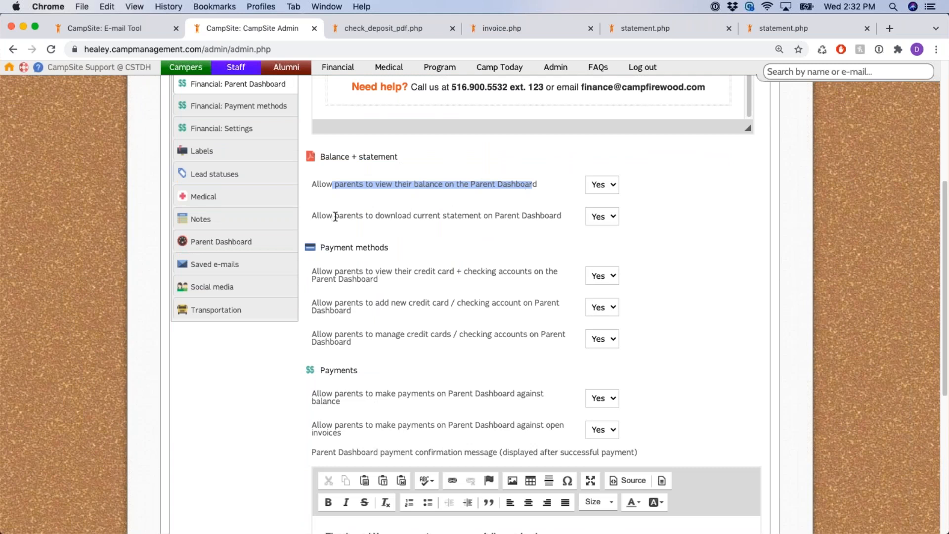
drag(336, 216, 534, 218)
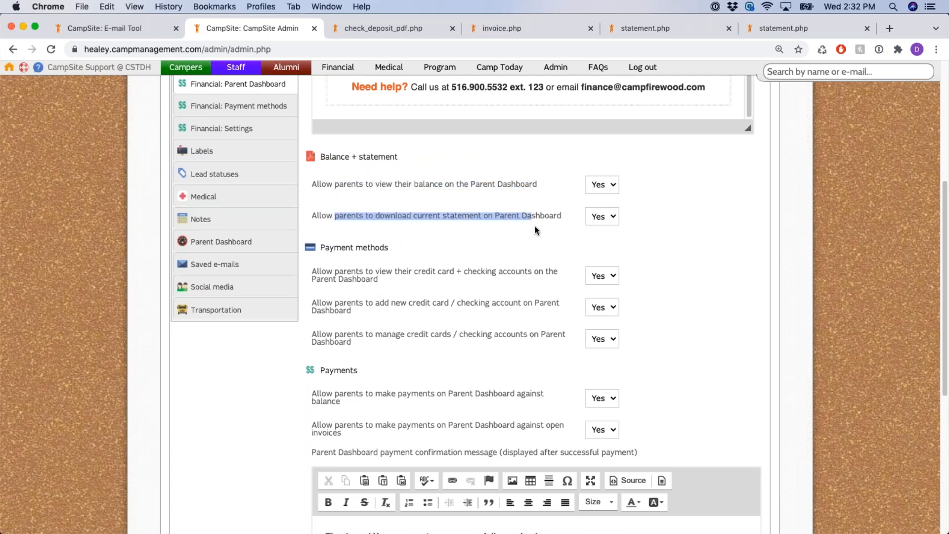
click(534, 218)
scroll(500, 236, down, 1)
drag(378, 242, 442, 242)
drag(380, 274, 419, 274)
drag(380, 305, 458, 304)
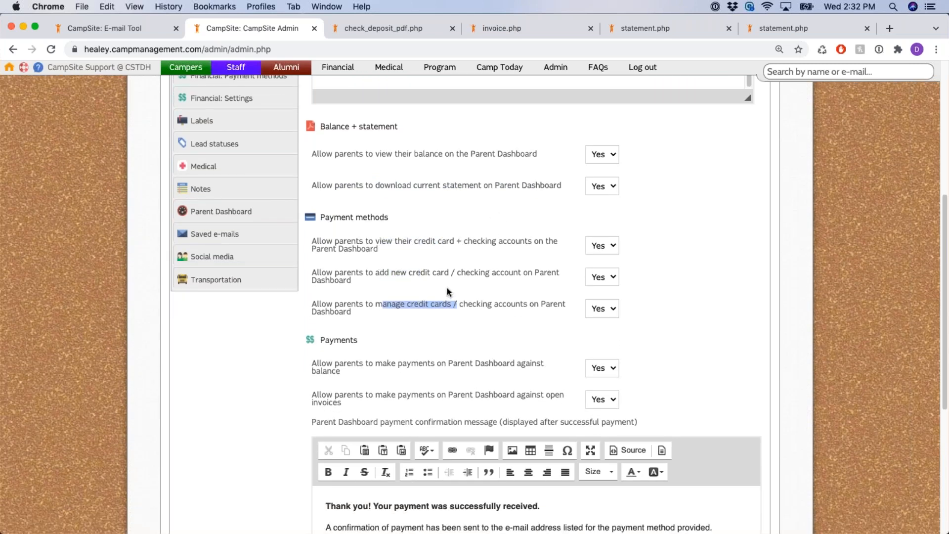
click(483, 279)
scroll(476, 251, down, 3)
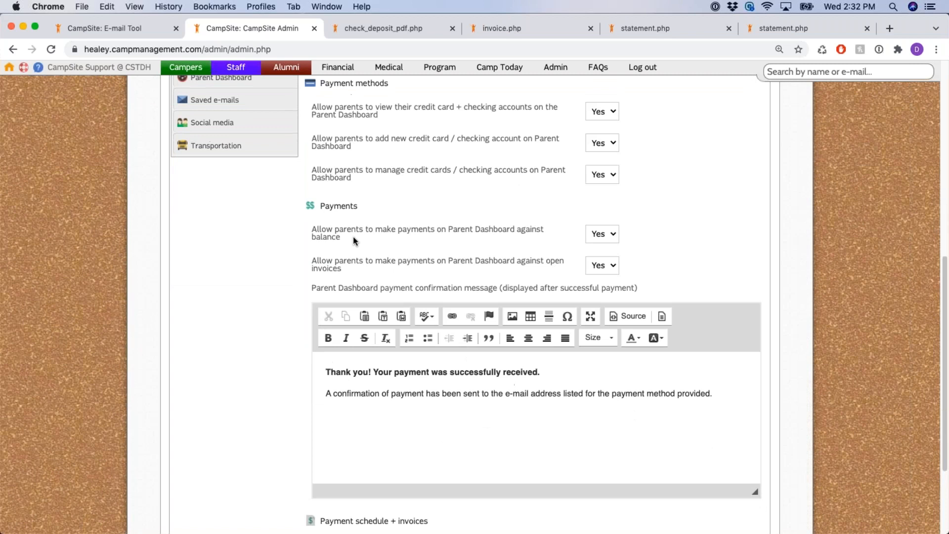
drag(399, 229, 512, 233)
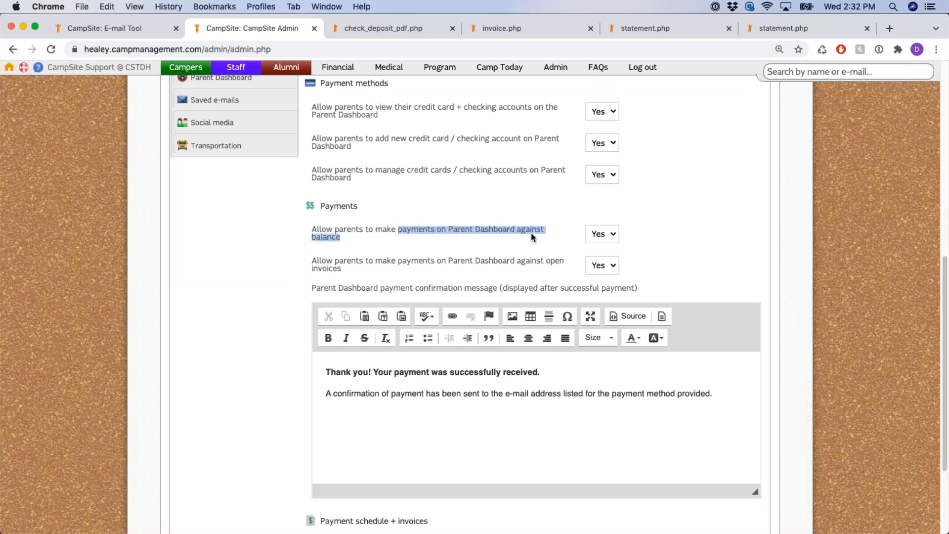
drag(470, 261, 528, 266)
click(478, 258)
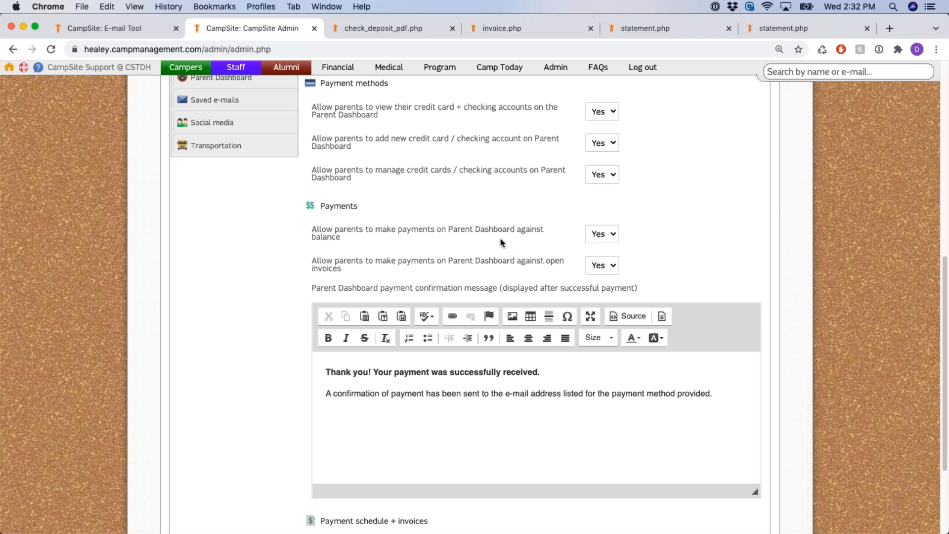
drag(431, 230, 629, 264)
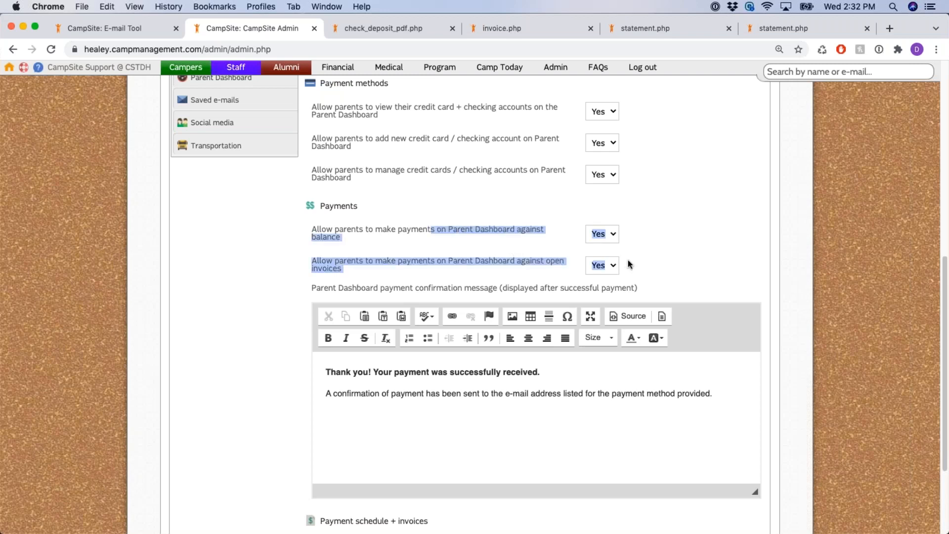
click(680, 240)
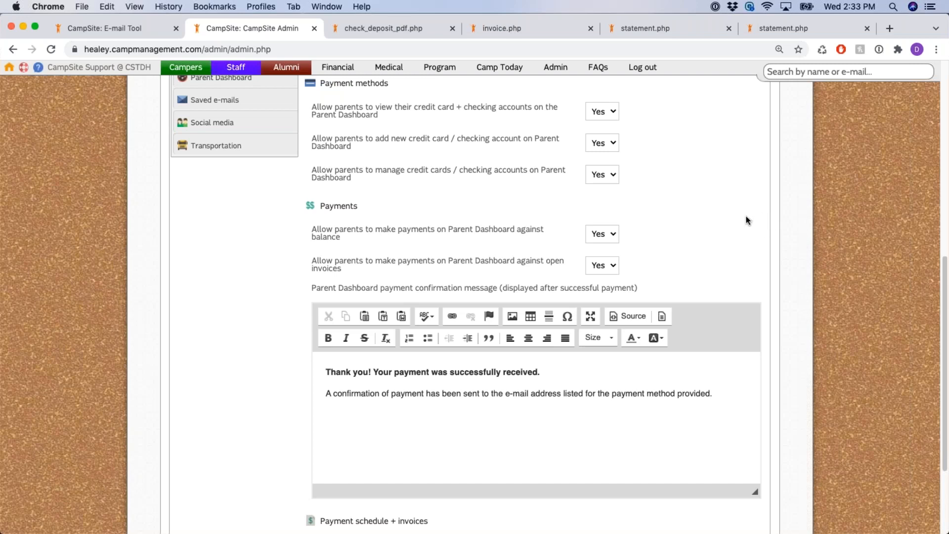
scroll(747, 220, down, 3)
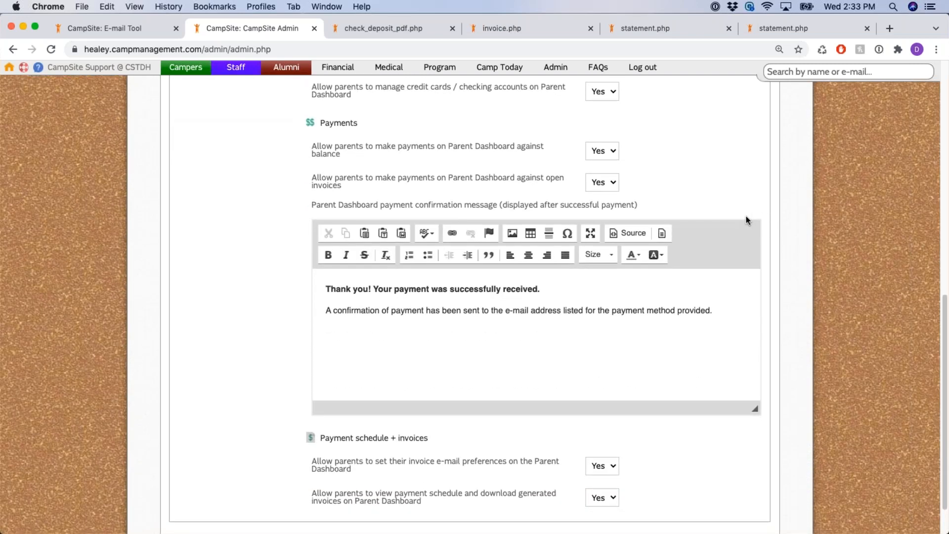
drag(312, 207, 640, 207)
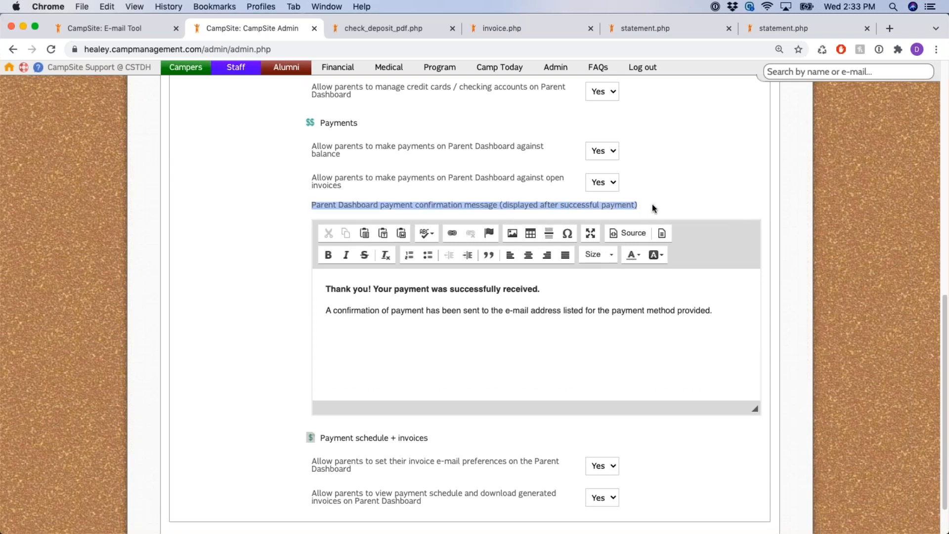
click(664, 206)
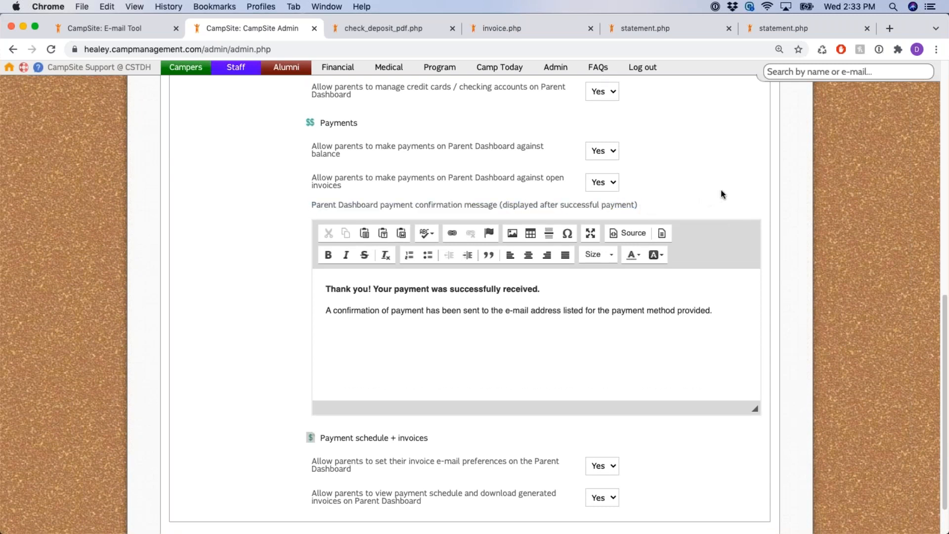
scroll(710, 223, down, 2)
drag(324, 268, 746, 292)
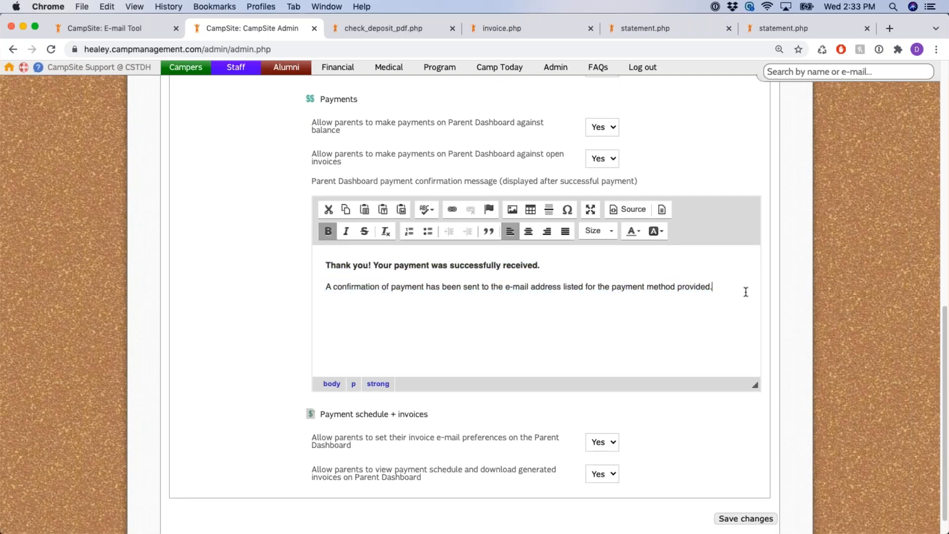
click(746, 292)
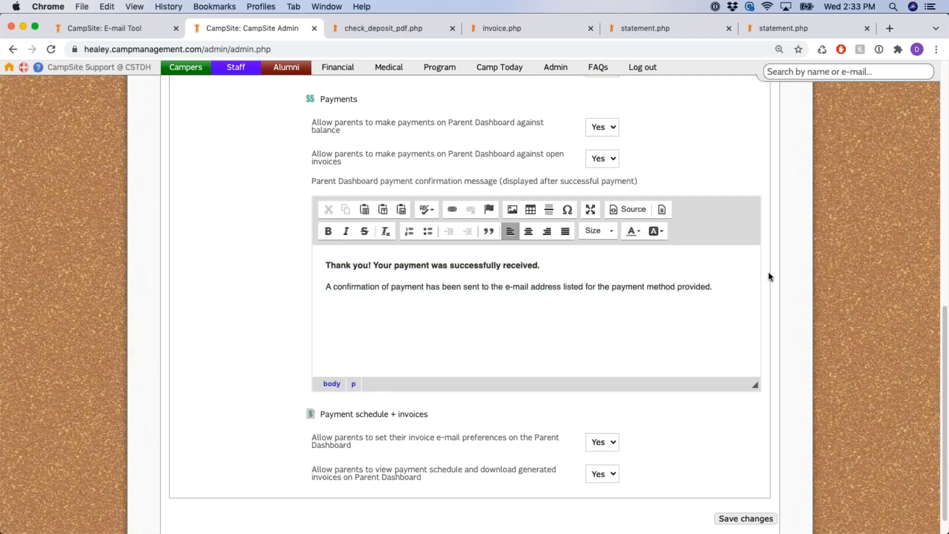
scroll(765, 277, down, 2)
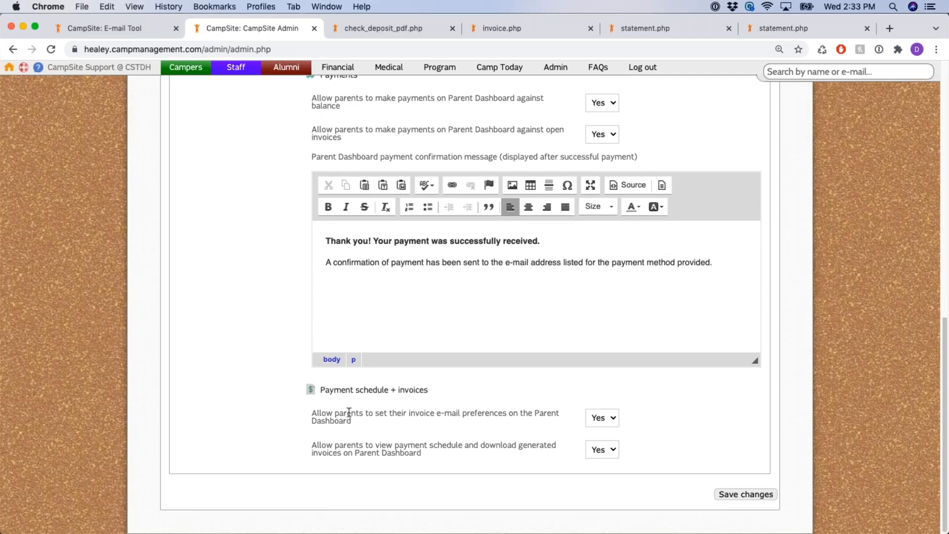
drag(336, 413, 562, 421)
click(514, 424)
drag(334, 445, 478, 456)
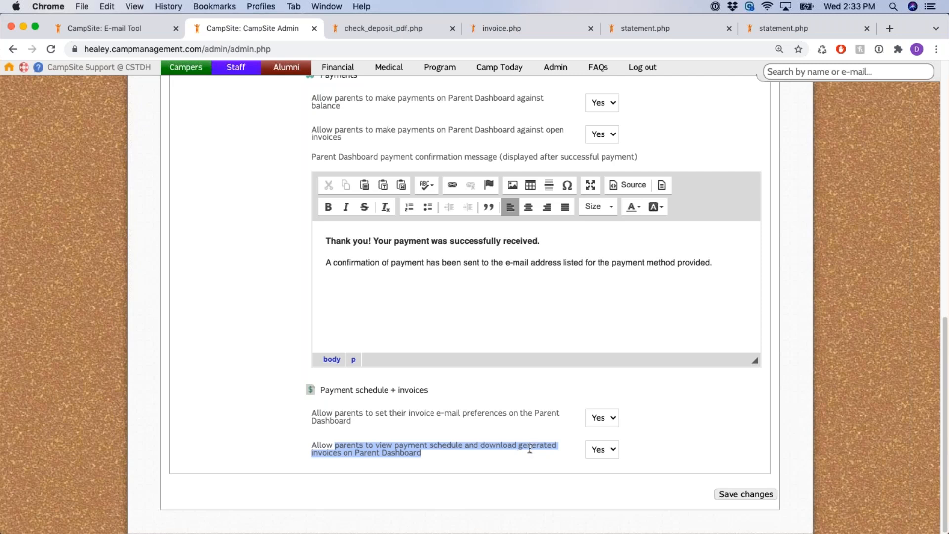
click(632, 413)
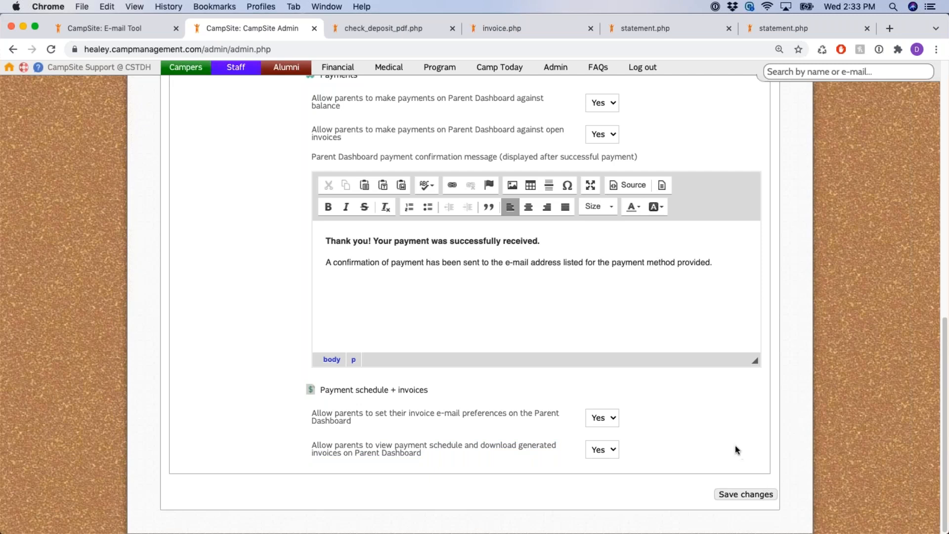
drag(703, 494, 779, 500)
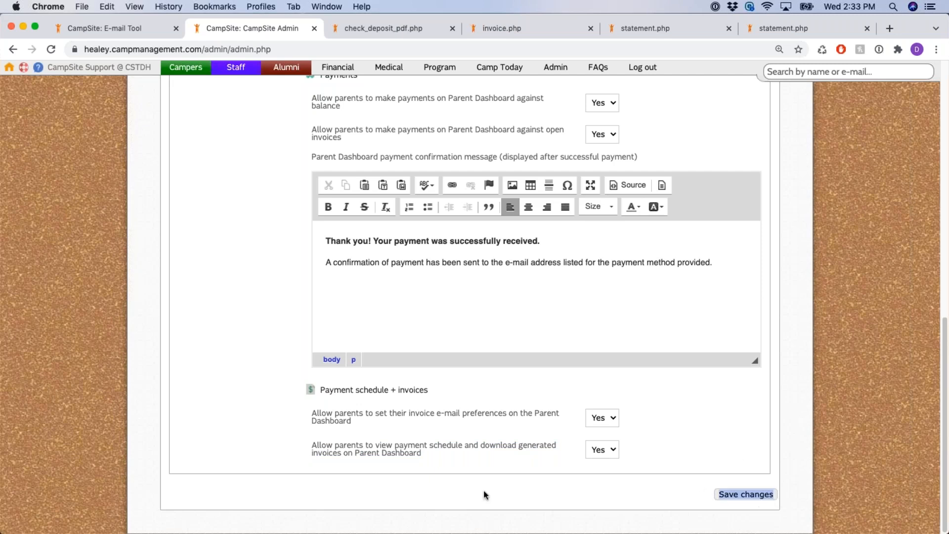
scroll(367, 410, up, 10)
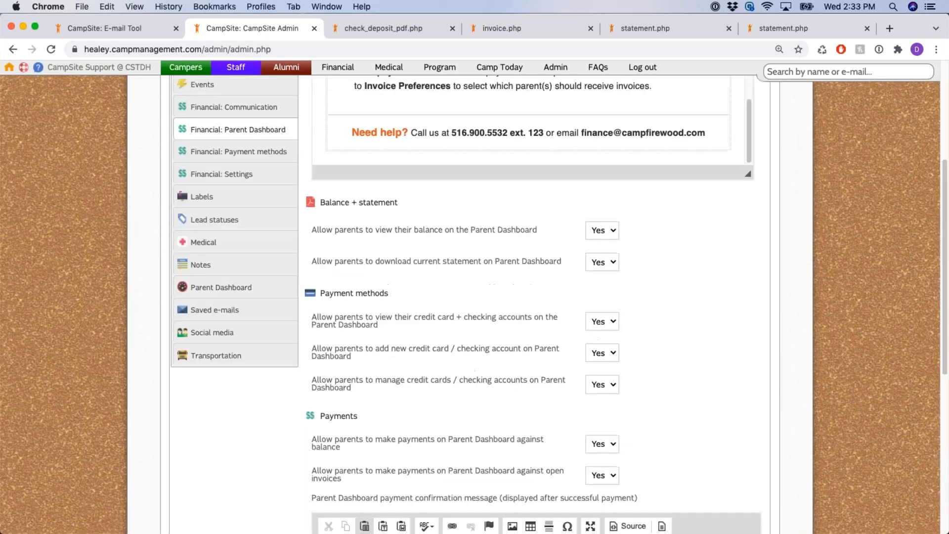
scroll(243, 341, up, 2)
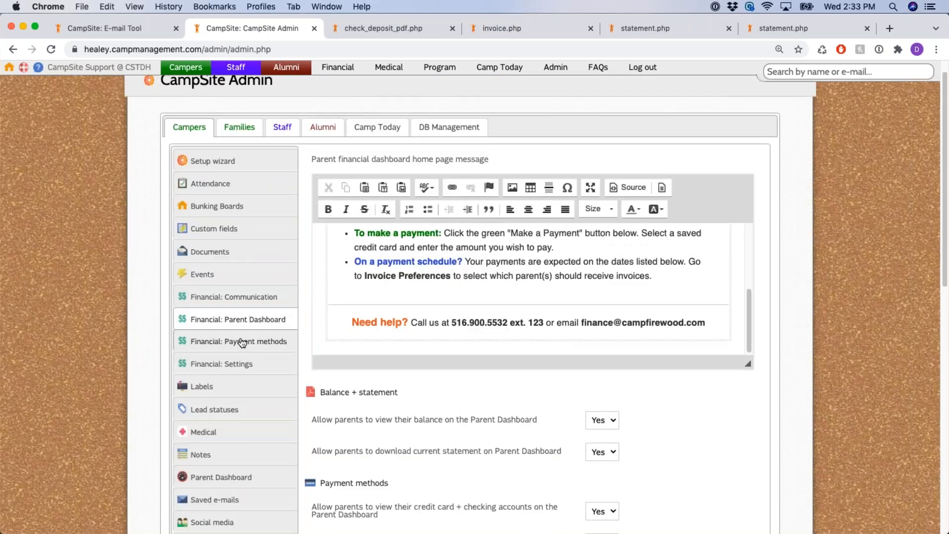
Open Financial: Payment methods and go over the Visa, Mastercard, American Express, Discover and eCheck options
click(242, 342)
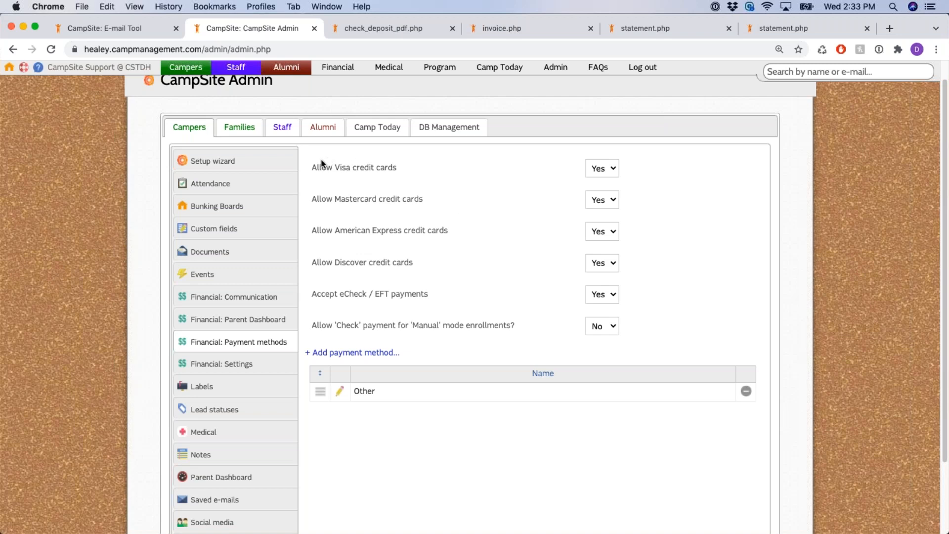
drag(317, 167, 399, 212)
drag(347, 231, 402, 236)
drag(347, 263, 395, 275)
drag(340, 293, 445, 295)
click(452, 287)
Recheck each allowed card type and the eCheck / EFT payments option one by one
scroll(385, 262, up, 1)
drag(336, 233, 444, 235)
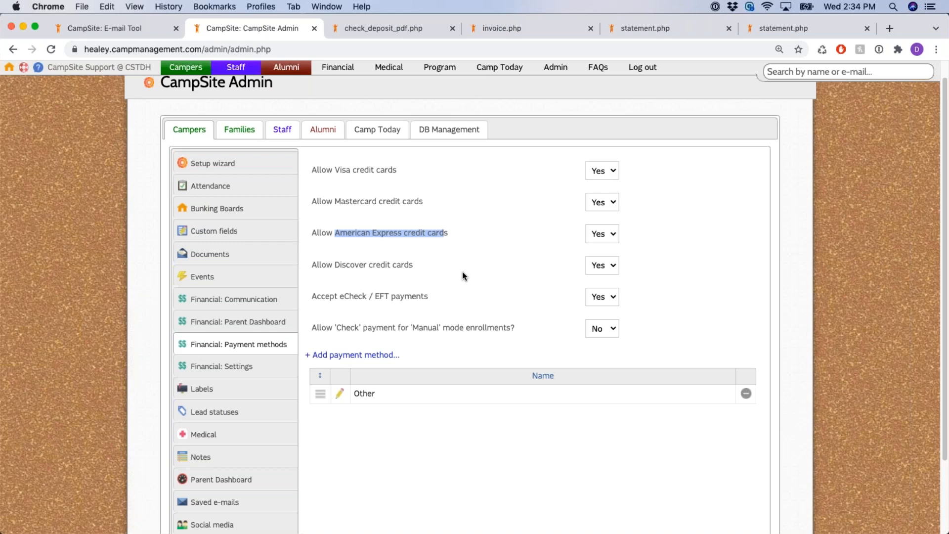
click(468, 243)
drag(335, 169, 369, 170)
drag(335, 201, 396, 201)
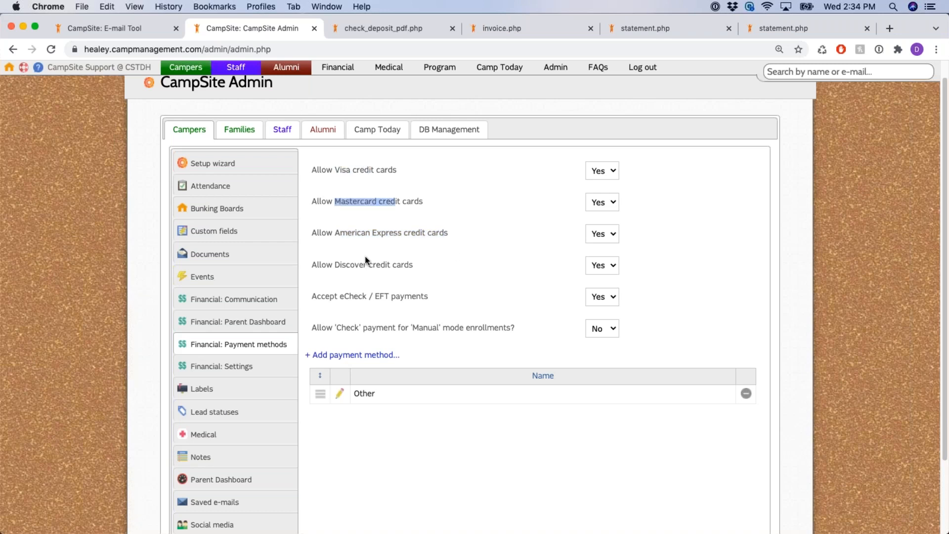
drag(335, 265, 377, 267)
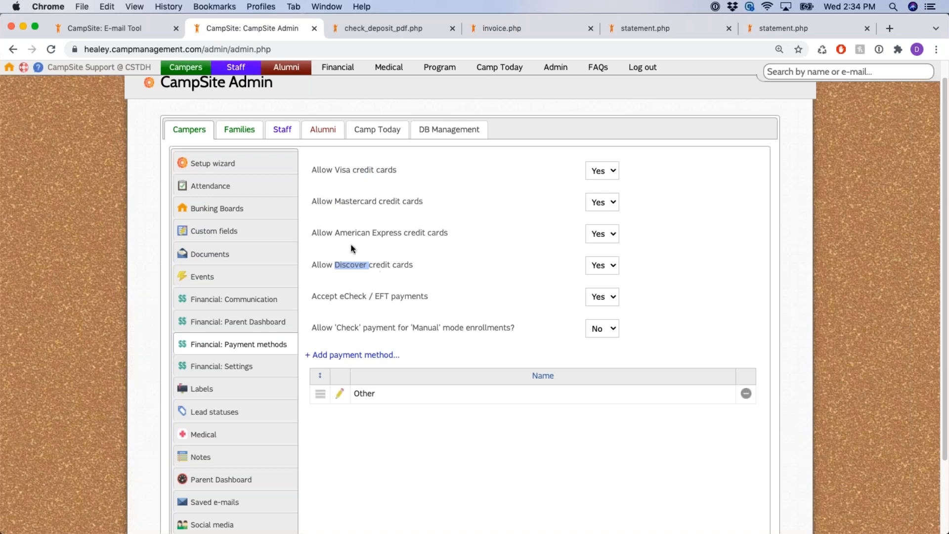
drag(335, 233, 404, 235)
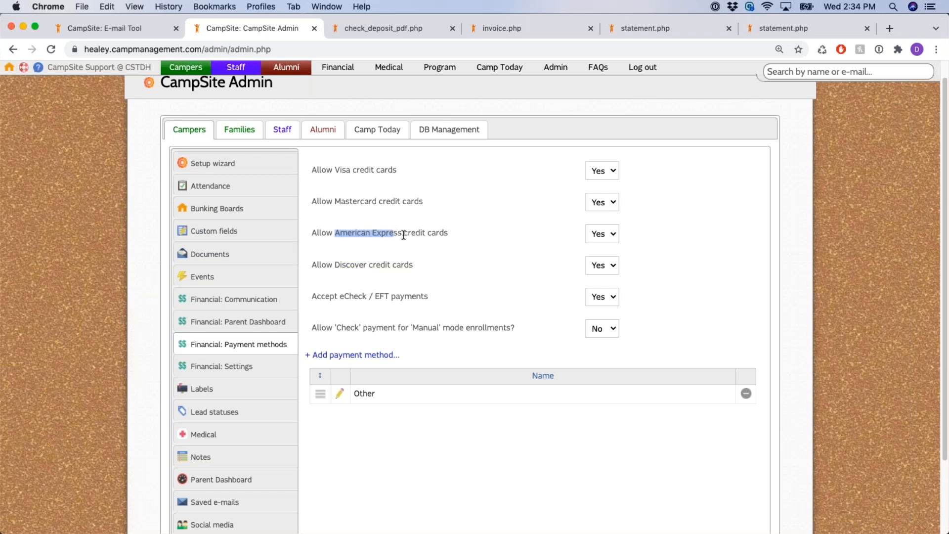
click(434, 234)
drag(340, 296, 406, 296)
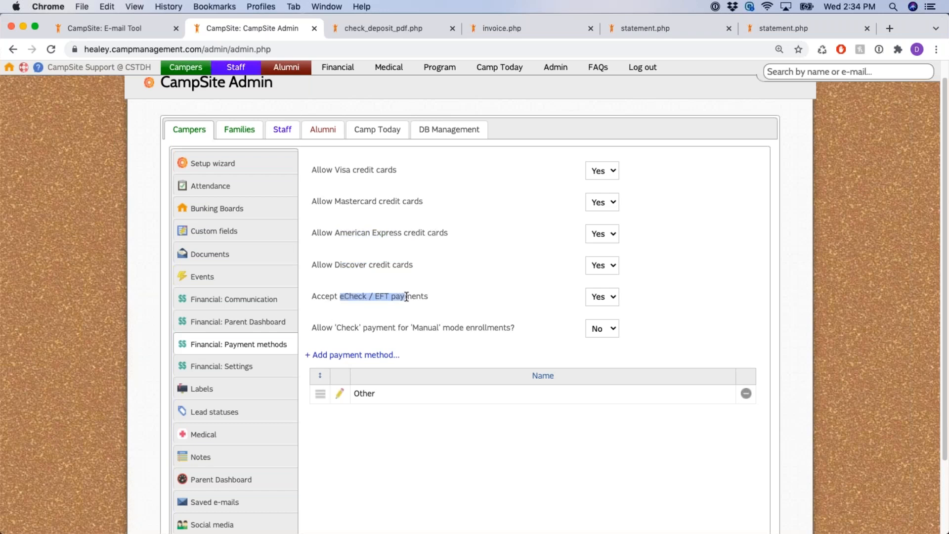
click(428, 292)
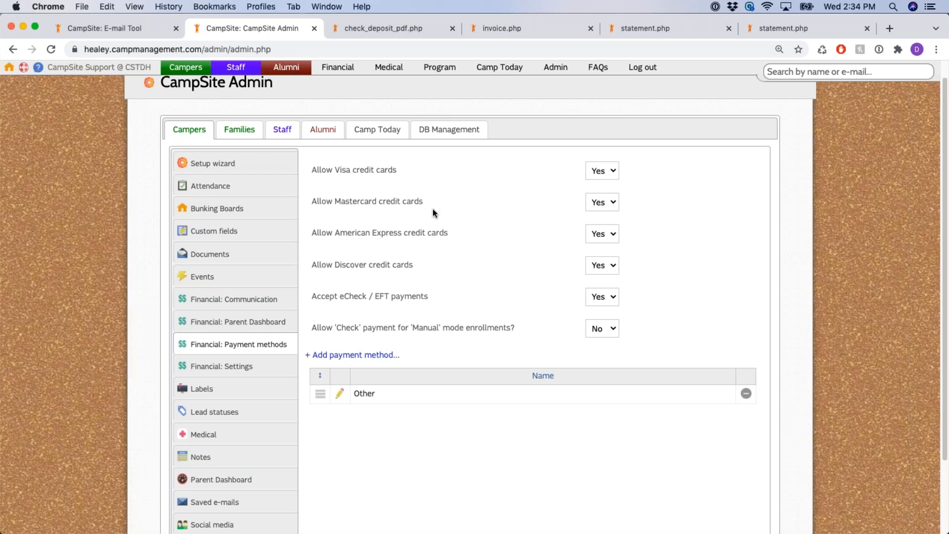
click(612, 171)
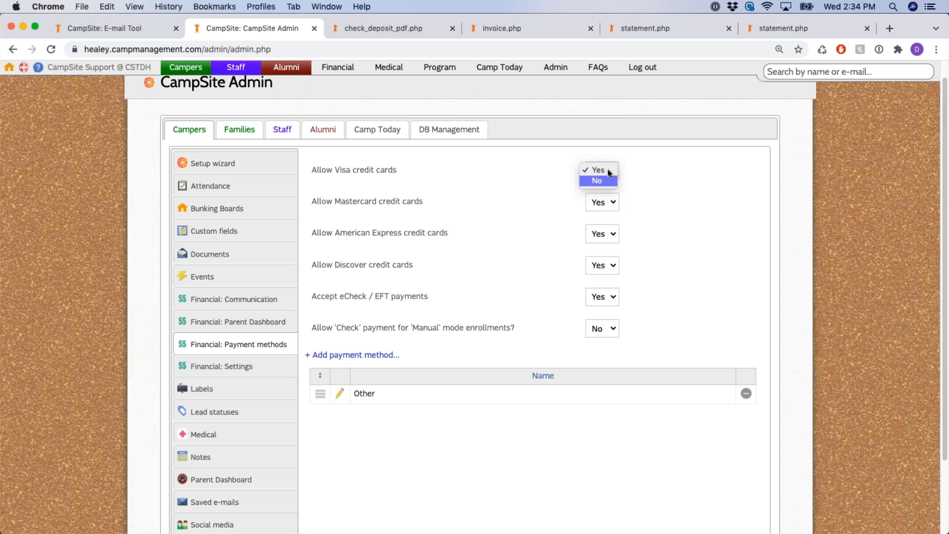
click(608, 171)
click(653, 198)
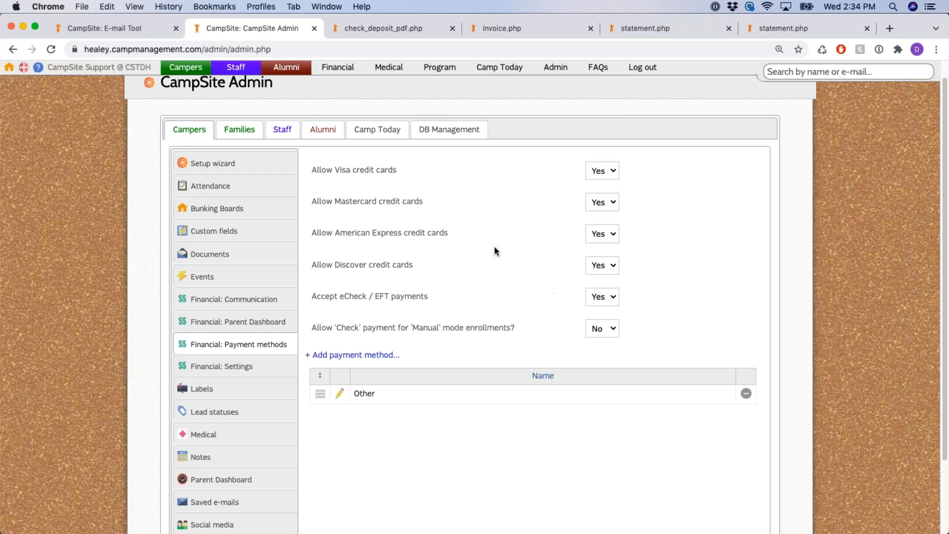
scroll(353, 138, down, 2)
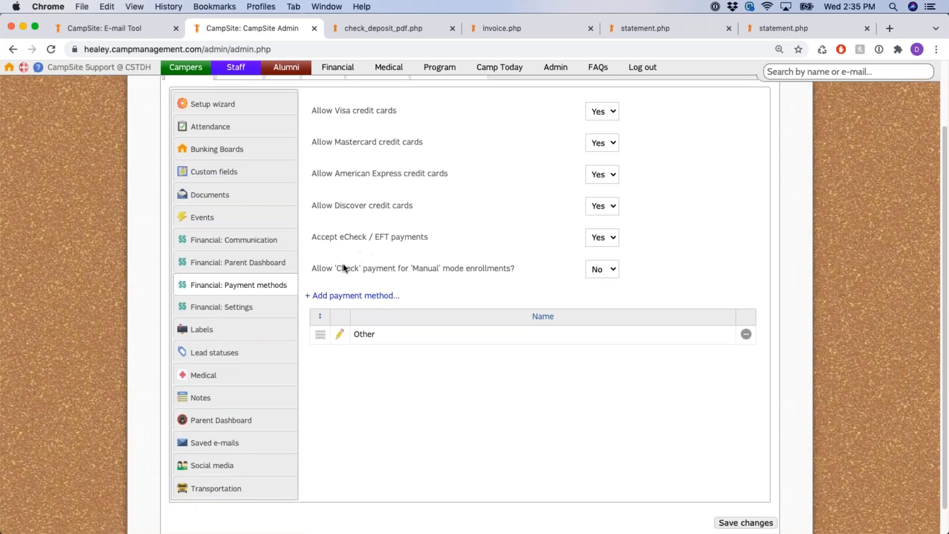
drag(313, 268, 516, 270)
click(537, 278)
scroll(433, 253, up, 2)
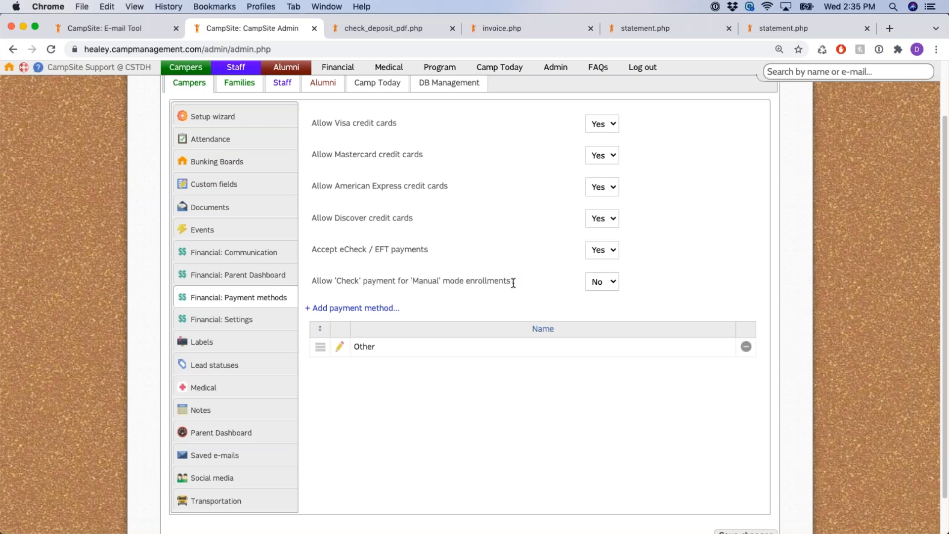
click(612, 282)
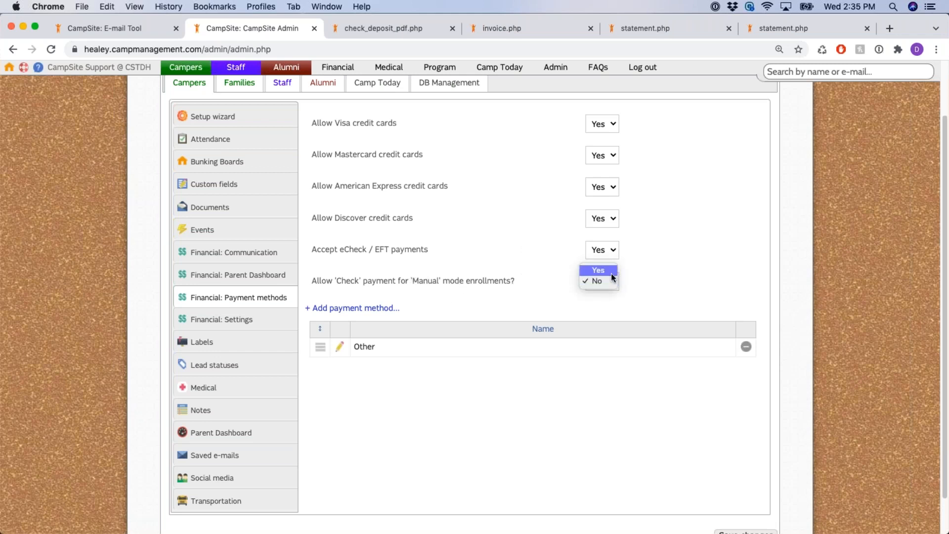
click(612, 273)
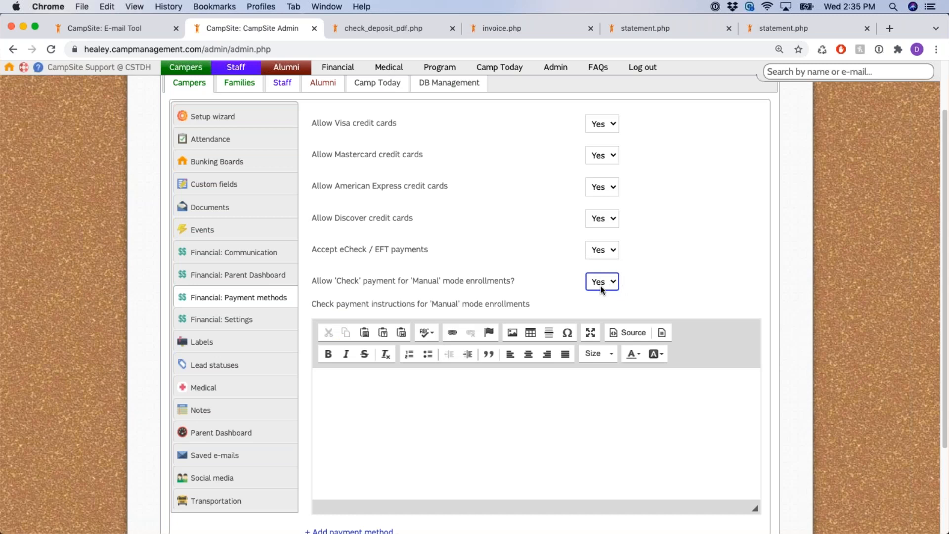
click(655, 270)
scroll(656, 270, down, 4)
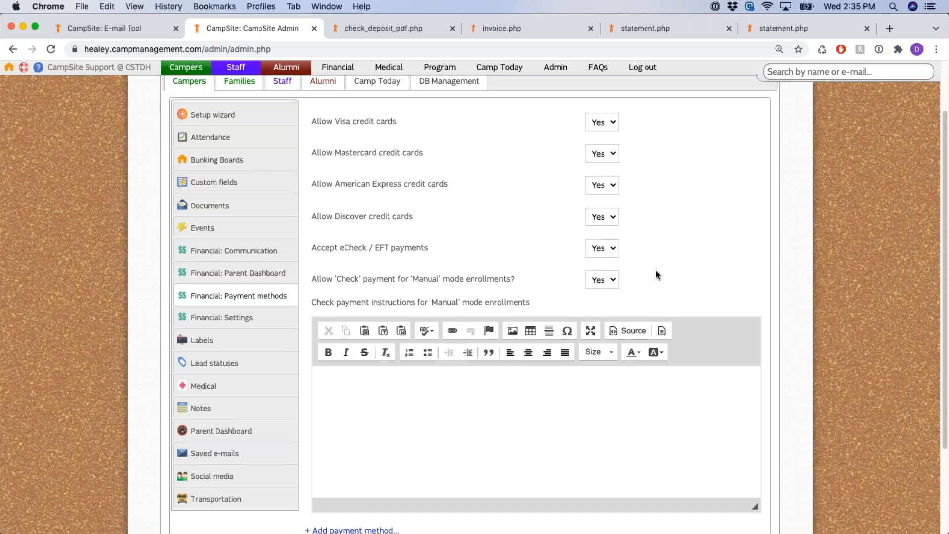
drag(311, 217, 533, 218)
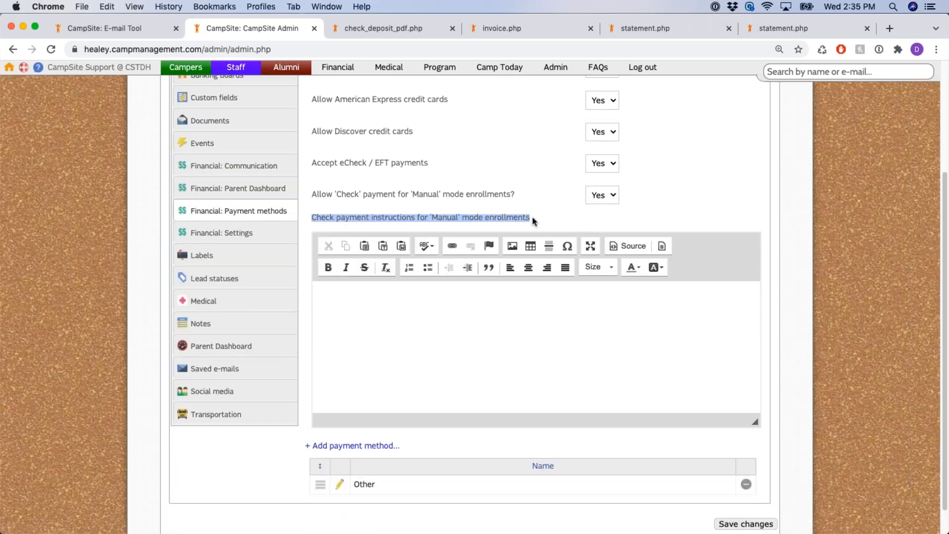
click(437, 345)
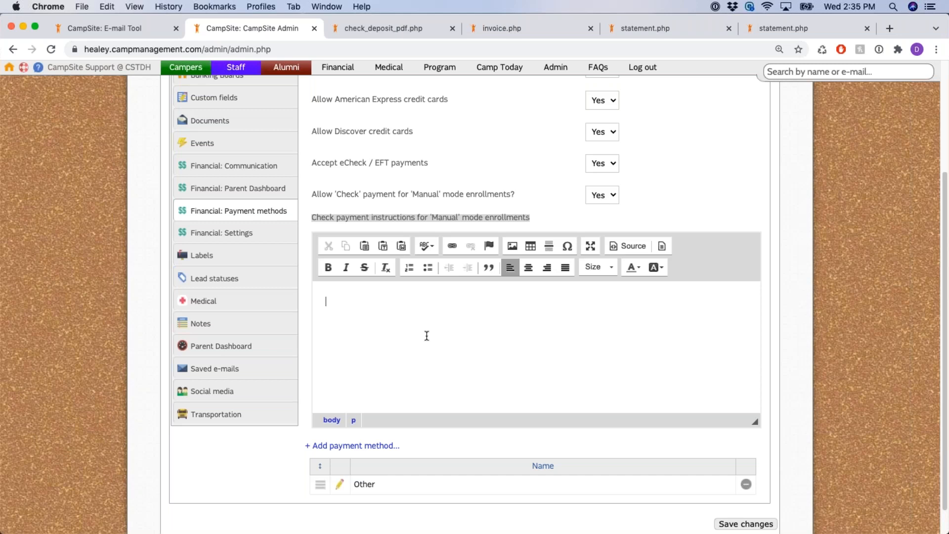
click(337, 219)
drag(338, 219, 420, 218)
click(422, 217)
drag(335, 194, 612, 198)
click(604, 204)
click(420, 270)
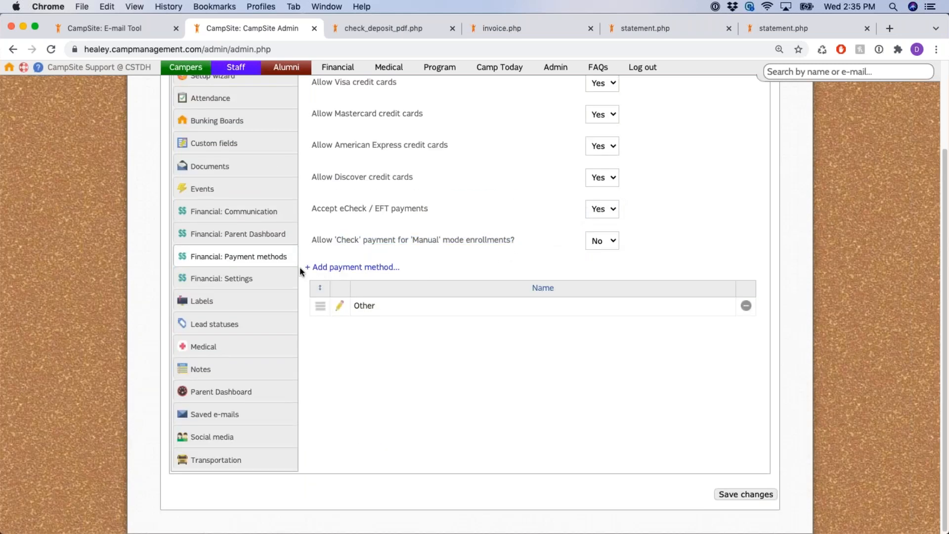
Start a new payment method named 'Cash' and review its enrollment-form selection question
drag(418, 267, 305, 269)
click(450, 268)
click(379, 267)
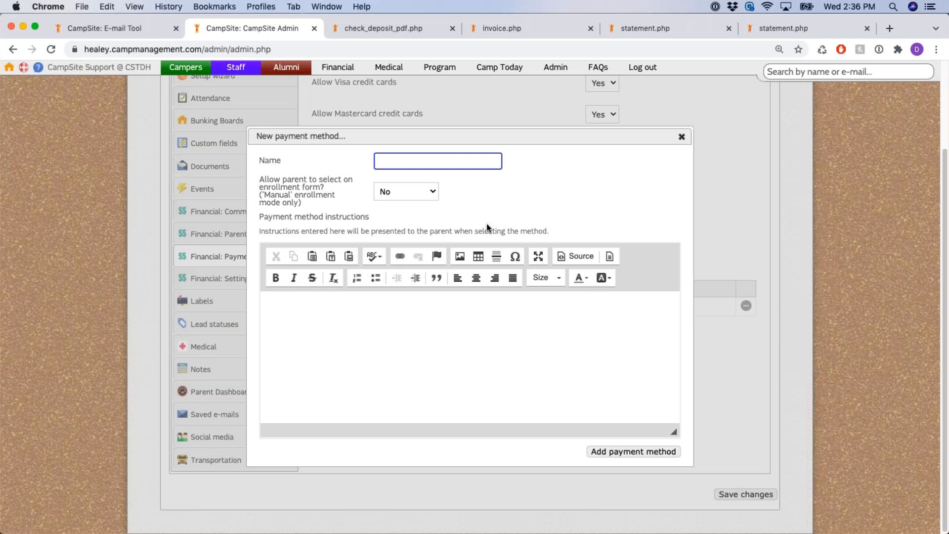
text(Cash)
click(283, 183)
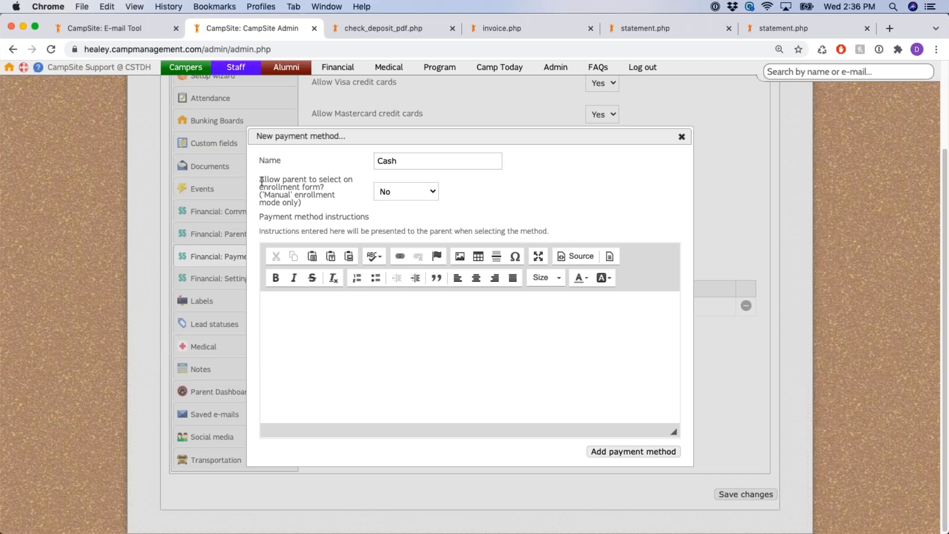
drag(258, 181, 331, 192)
click(342, 212)
drag(264, 195, 300, 203)
click(328, 206)
Let parents select Cash on the enrollment form and review the instructions heading
click(400, 191)
click(405, 181)
drag(264, 195, 338, 207)
click(324, 212)
drag(261, 219, 367, 220)
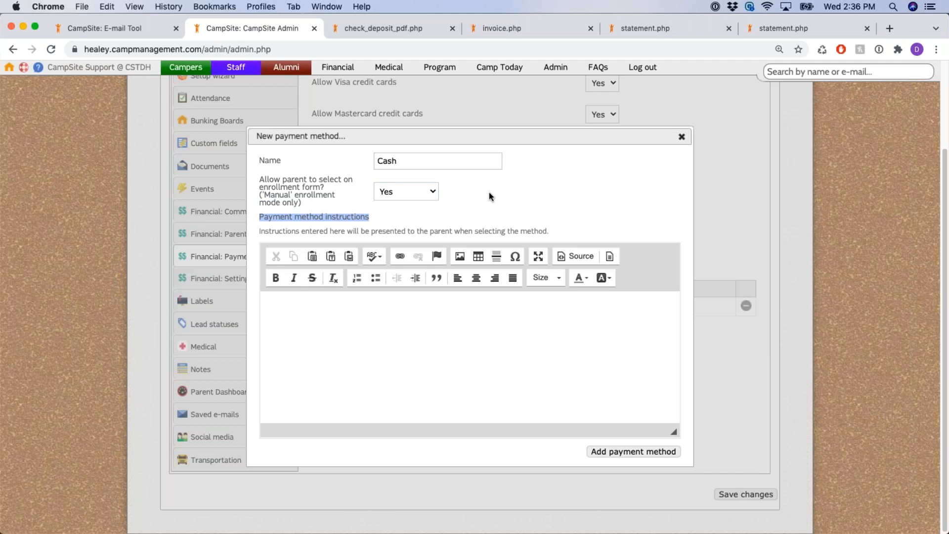
click(591, 188)
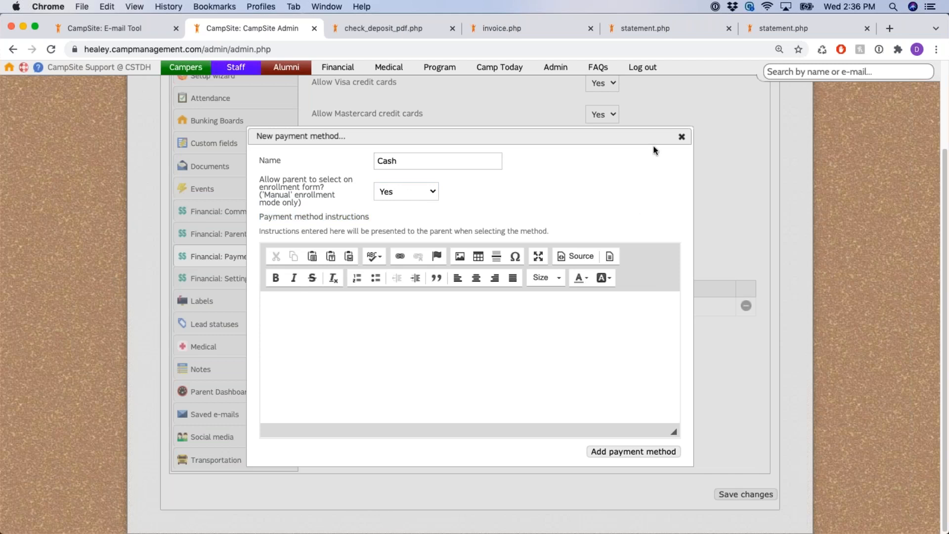
Discard the Cash method, then open and close the Other payment method editor
click(681, 137)
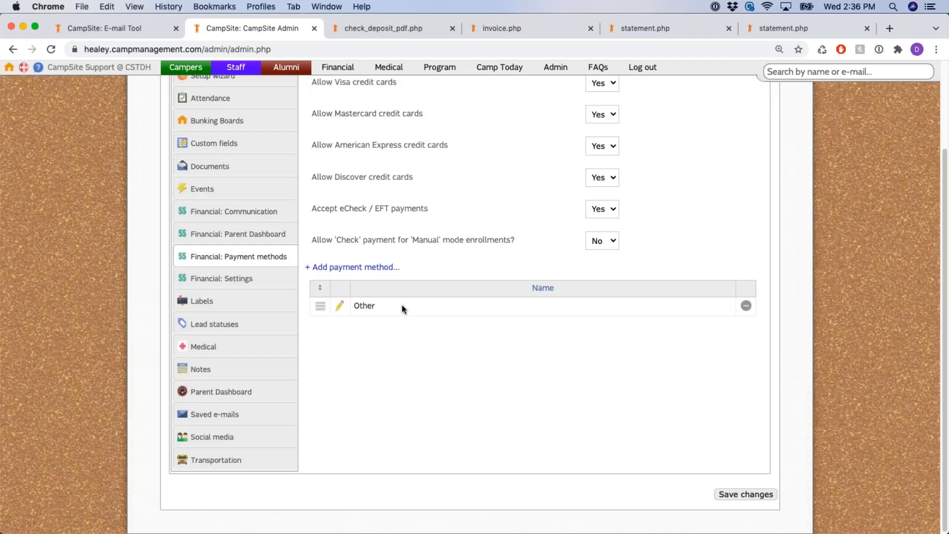
click(342, 307)
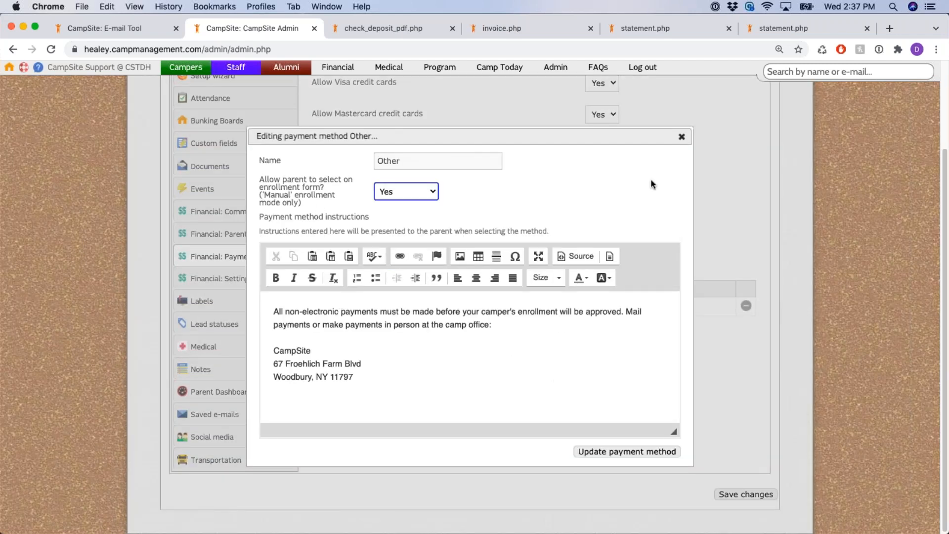
click(682, 137)
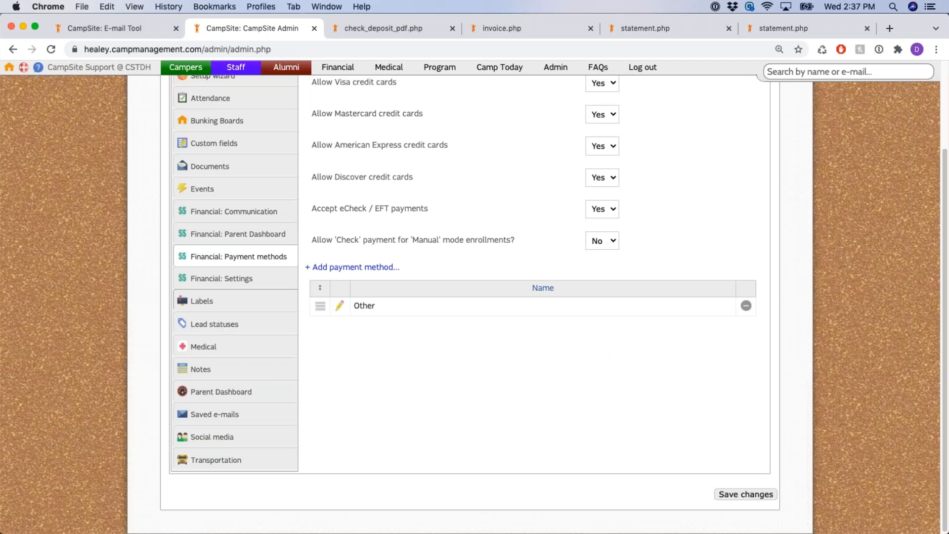
click(222, 278)
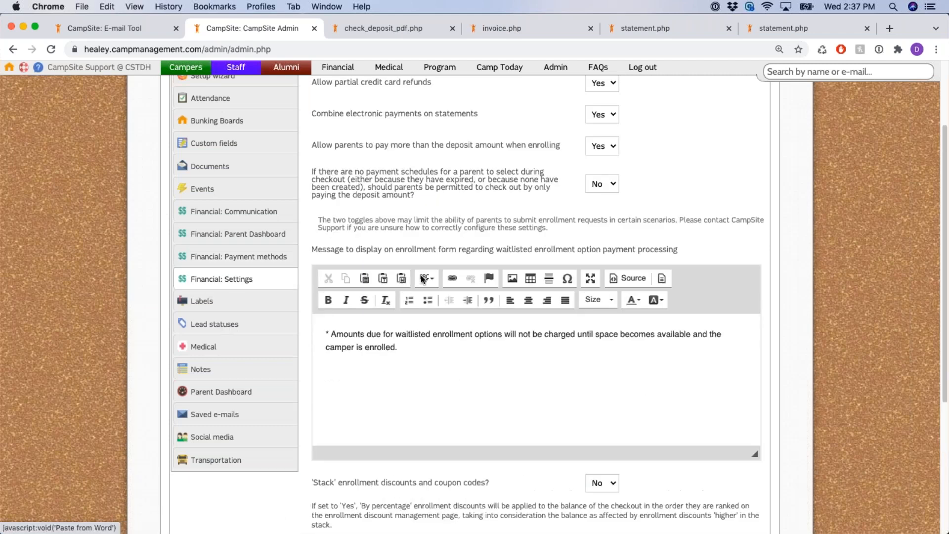
scroll(420, 275, up, 3)
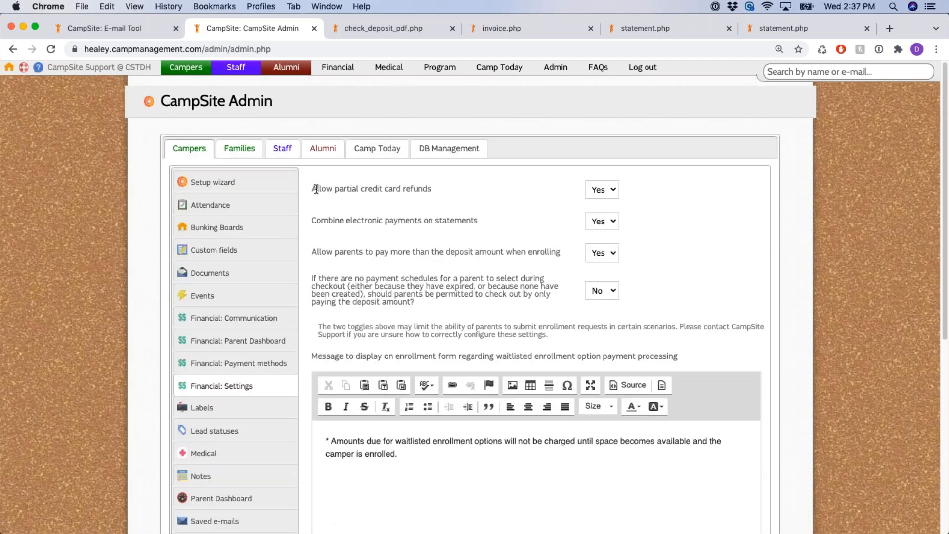
drag(313, 189, 423, 189)
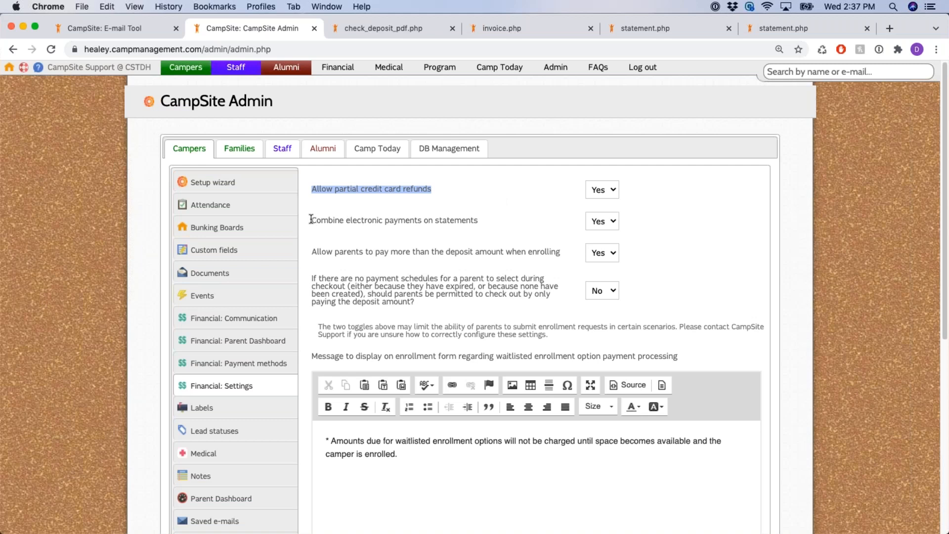
drag(311, 220, 480, 221)
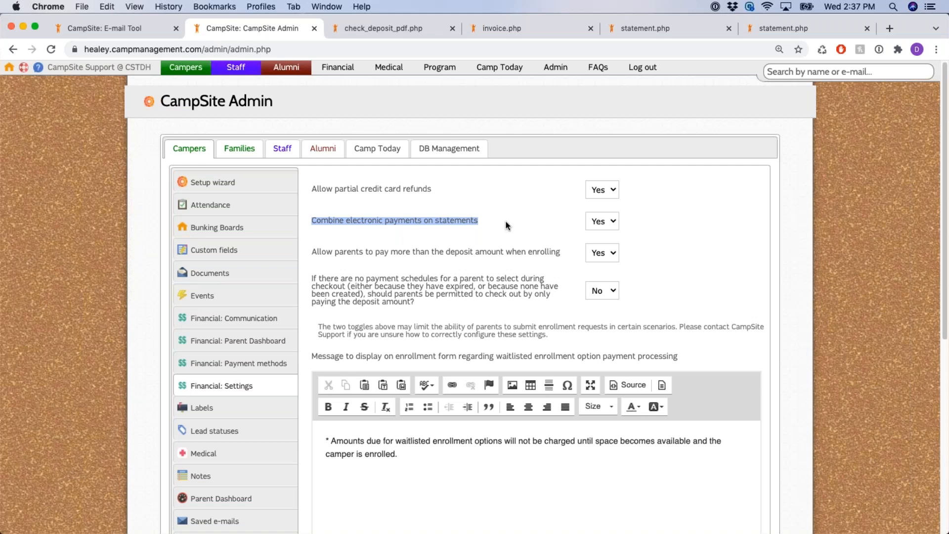
click(611, 221)
click(612, 221)
click(556, 245)
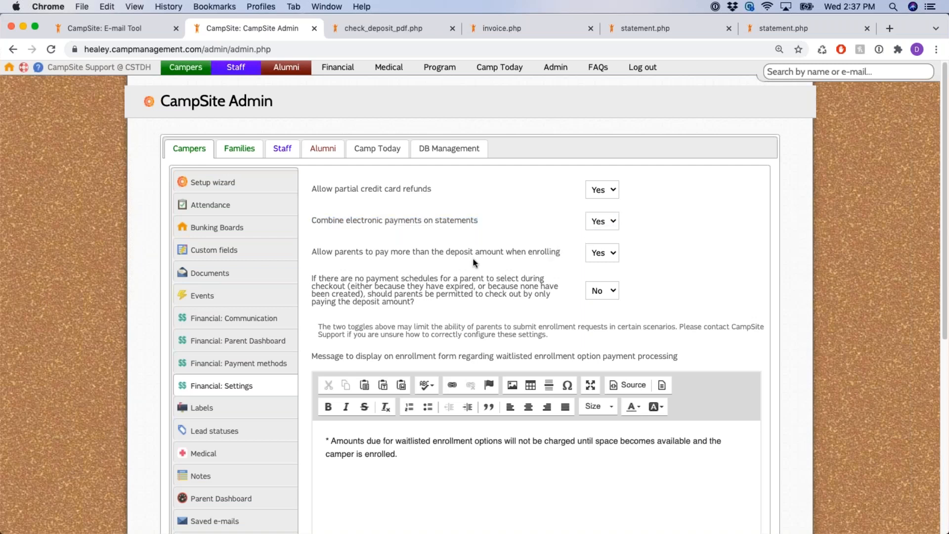
drag(311, 252, 563, 254)
click(563, 254)
click(617, 255)
click(616, 255)
click(313, 243)
triple_click(553, 254)
click(504, 247)
scroll(566, 222, down, 1)
scroll(566, 223, down, 2)
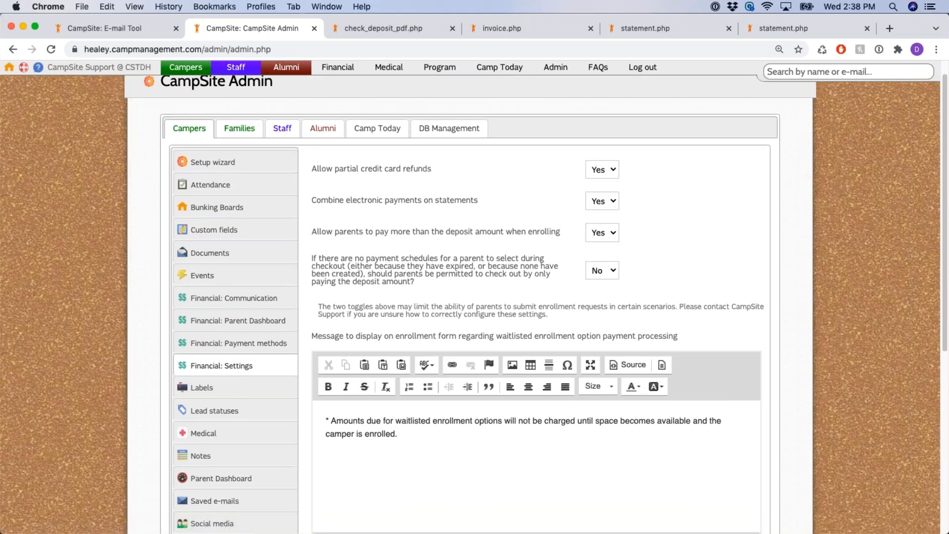
drag(308, 258, 463, 290)
click(470, 286)
click(604, 271)
click(610, 272)
click(598, 271)
click(616, 273)
click(616, 272)
scroll(468, 255, down, 5)
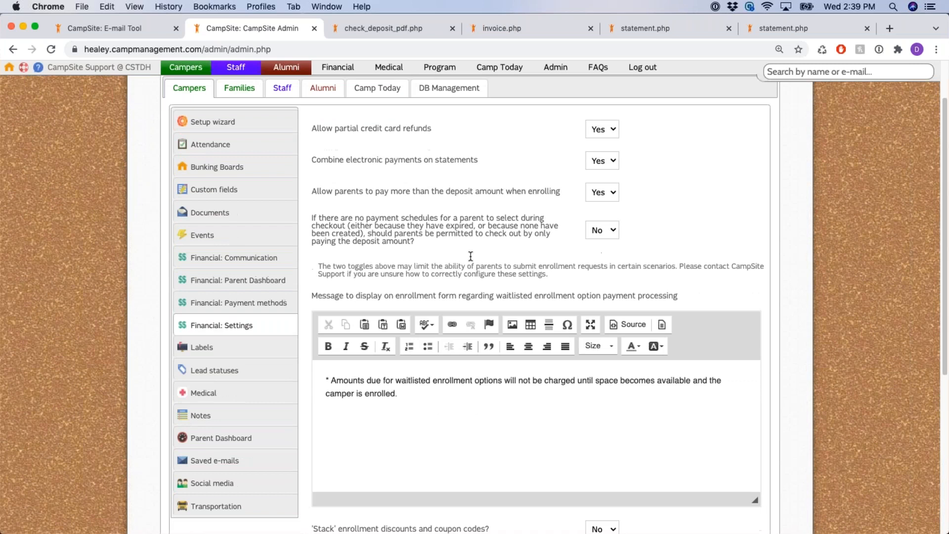
drag(313, 149, 681, 155)
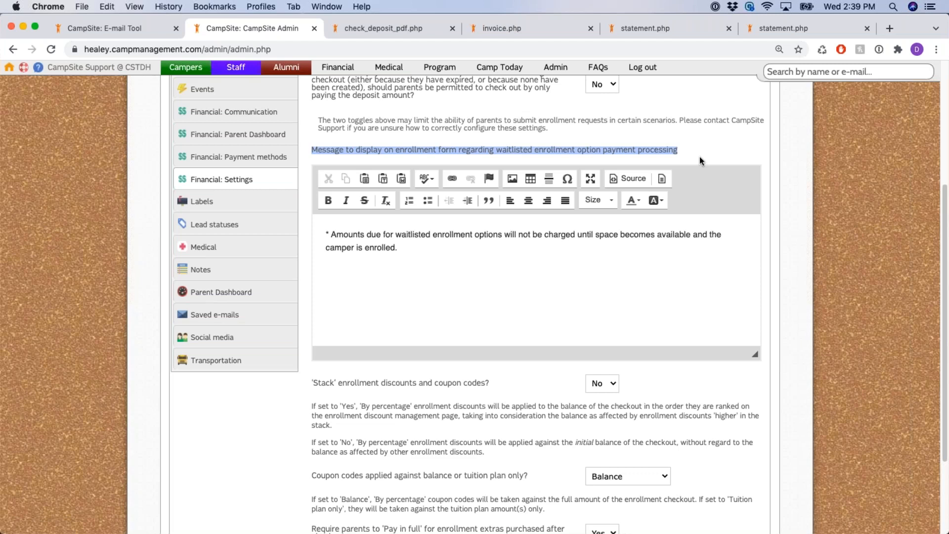
click(506, 261)
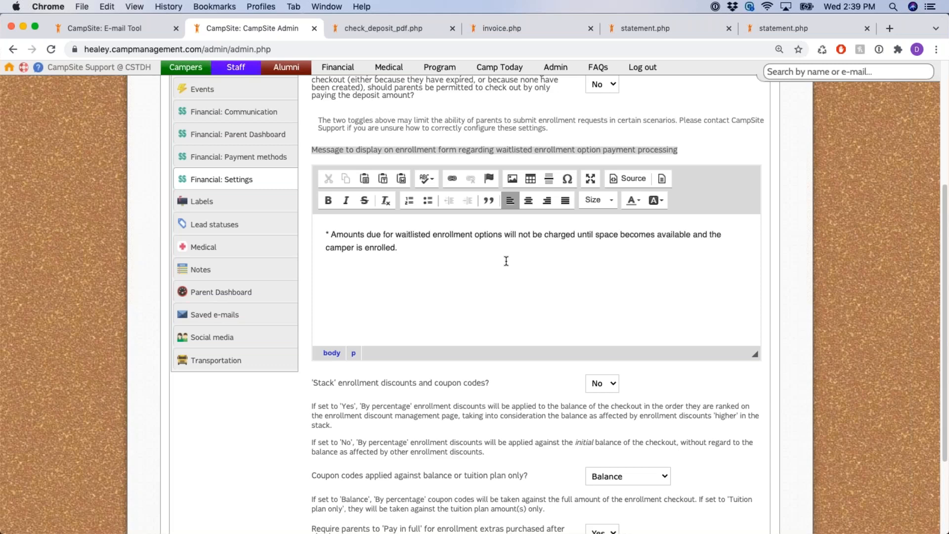
drag(331, 235, 447, 258)
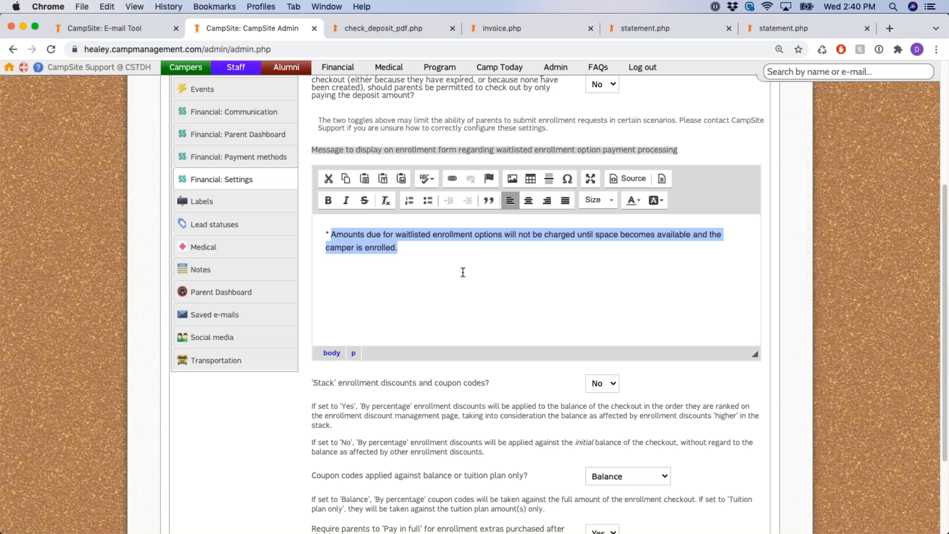
click(329, 235)
shift+click(625, 248)
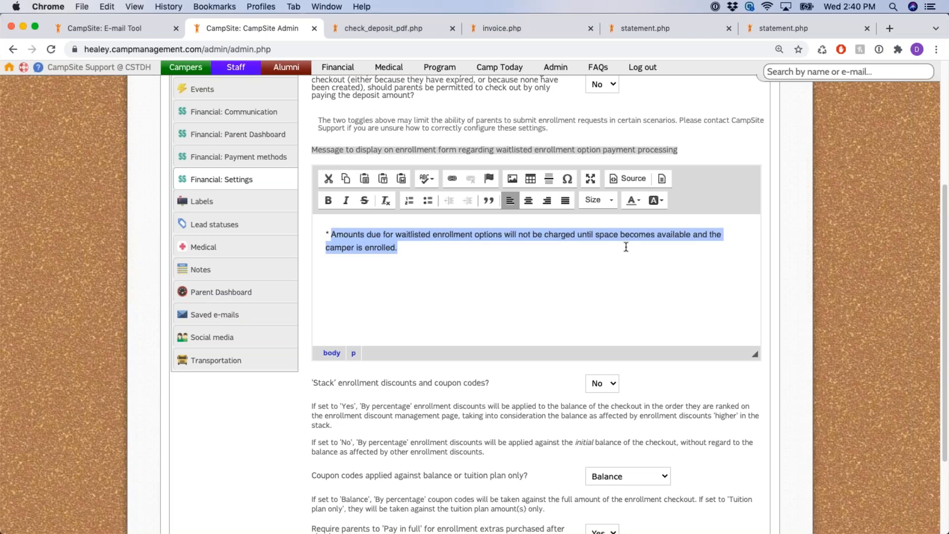
click(770, 272)
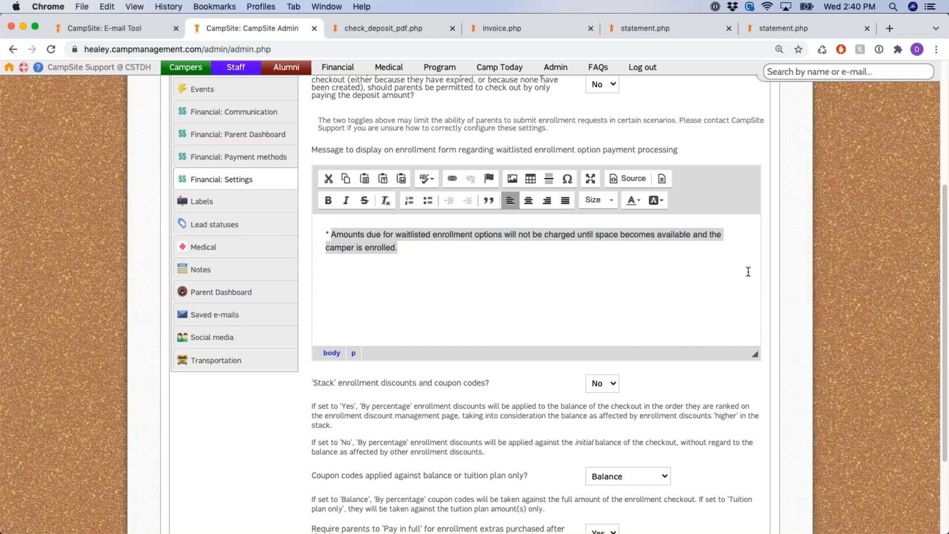
click(404, 252)
click(329, 235)
shift+click(732, 274)
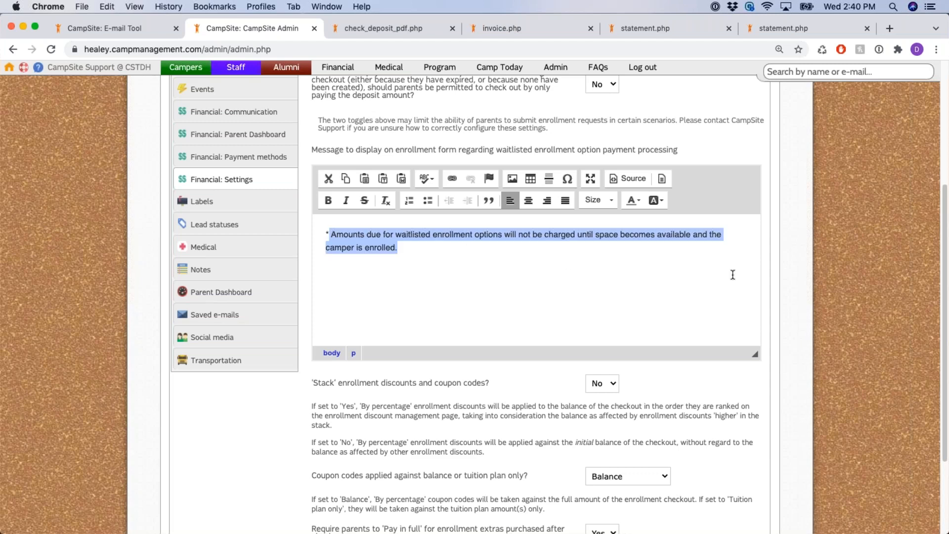
click(823, 274)
scroll(797, 272, down, 5)
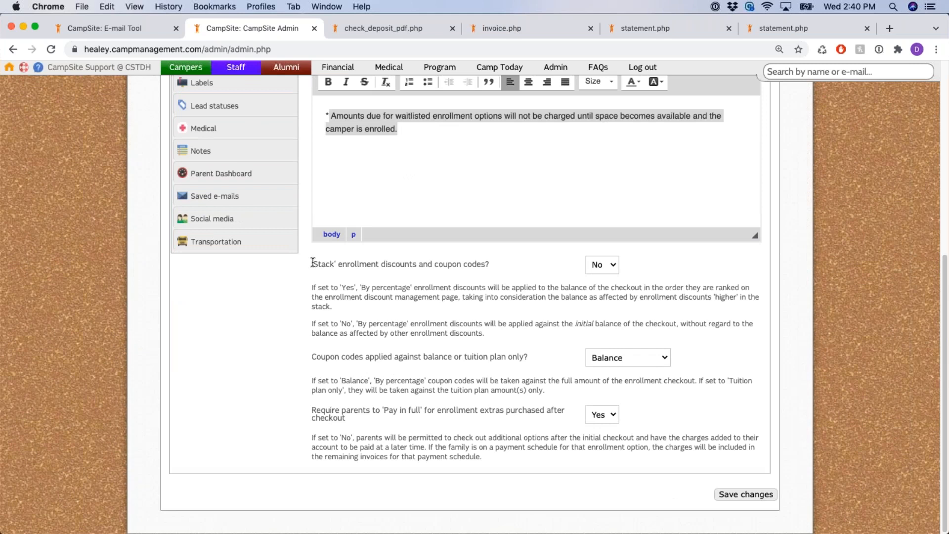
drag(313, 262, 424, 268)
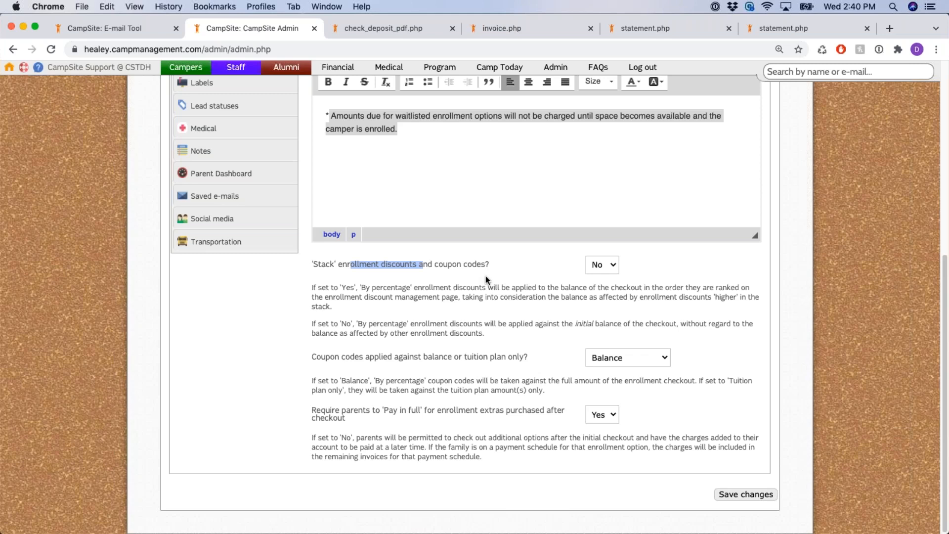
click(439, 270)
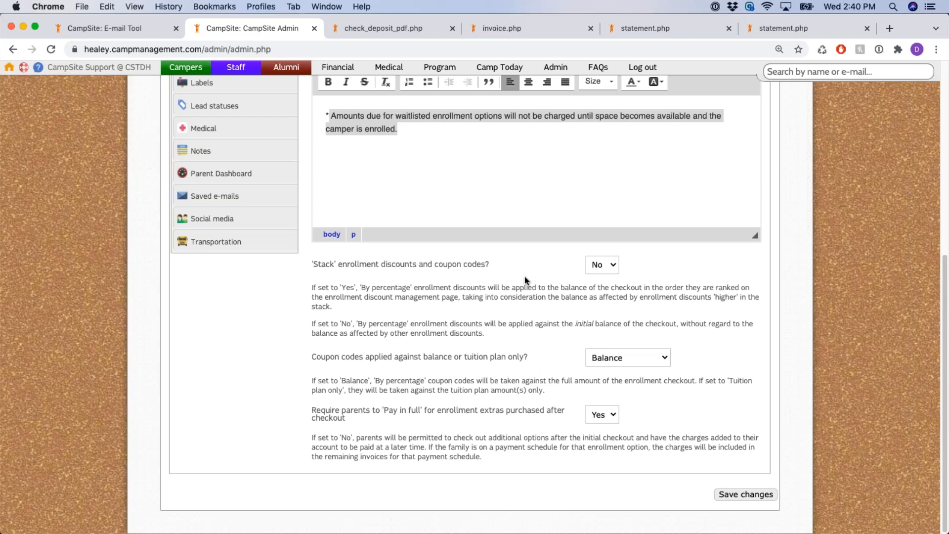
drag(360, 266, 491, 265)
click(607, 265)
click(608, 262)
scroll(312, 357, down, 2)
drag(312, 357, 376, 357)
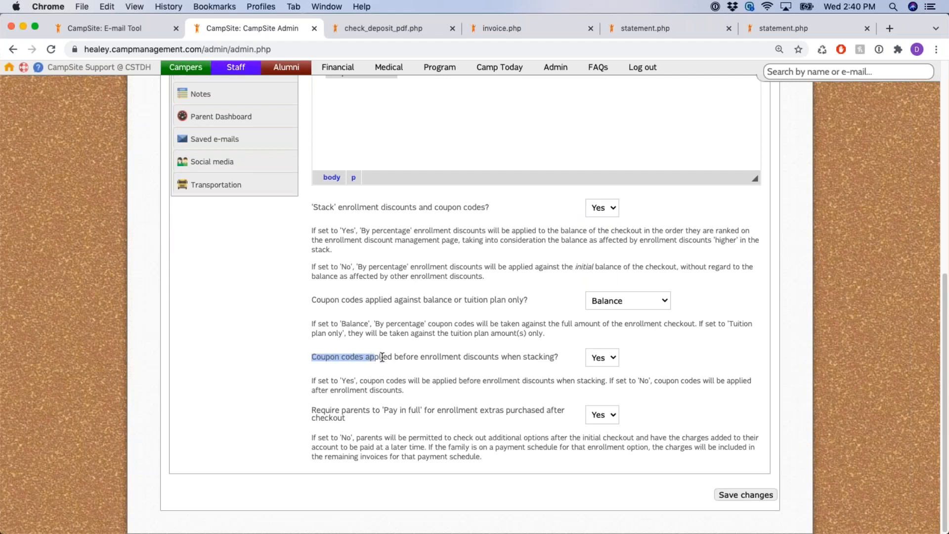
click(464, 358)
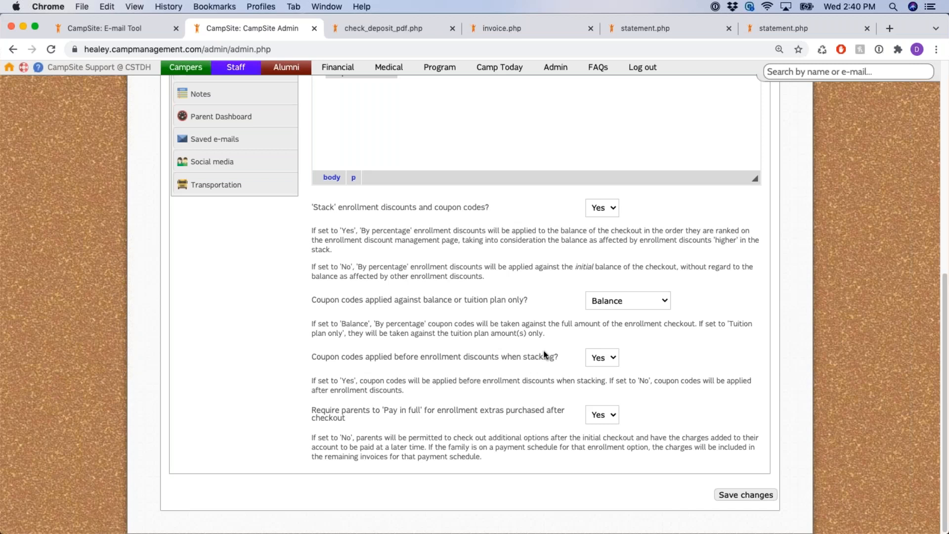
click(606, 208)
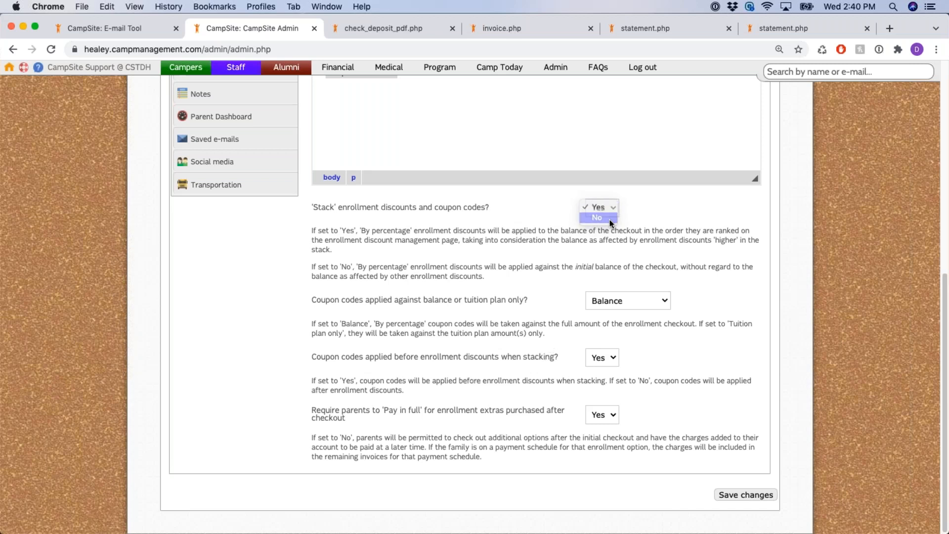
click(600, 217)
click(572, 316)
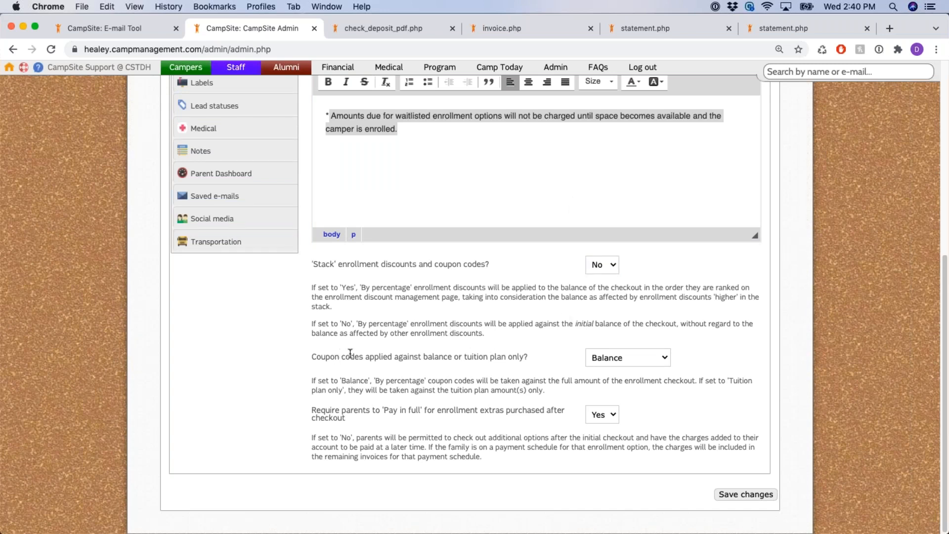
drag(366, 357, 454, 357)
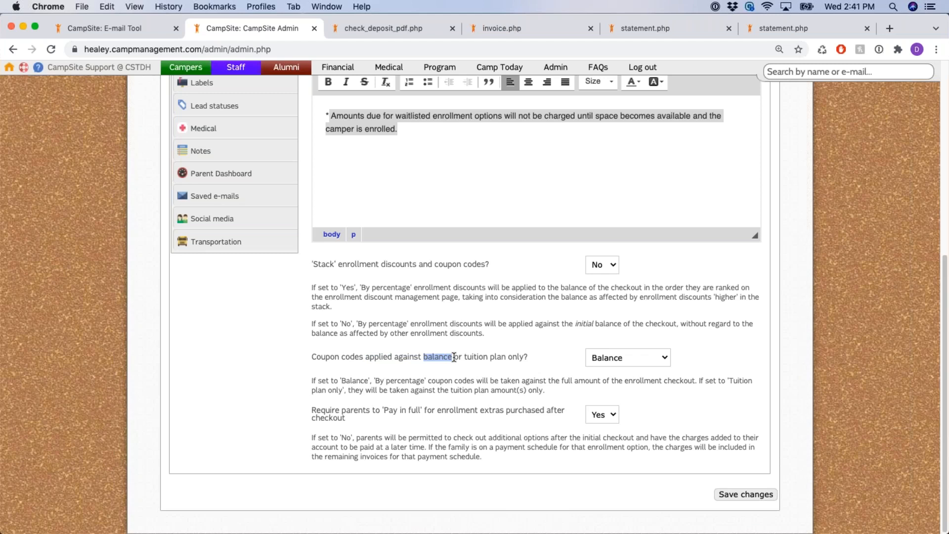
click(454, 357)
drag(464, 357, 514, 357)
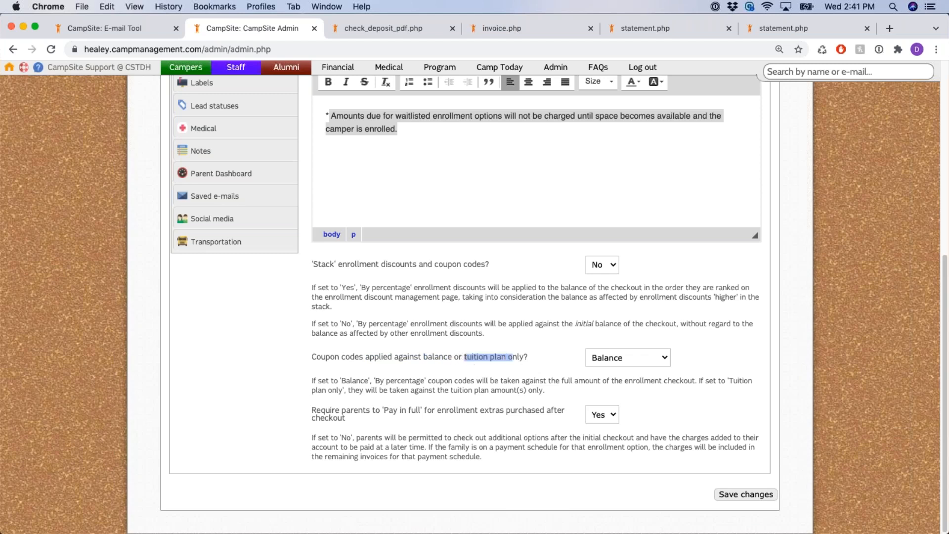
click(657, 358)
click(657, 357)
drag(312, 412, 424, 411)
click(437, 410)
drag(384, 411, 513, 423)
click(388, 410)
drag(385, 410, 421, 411)
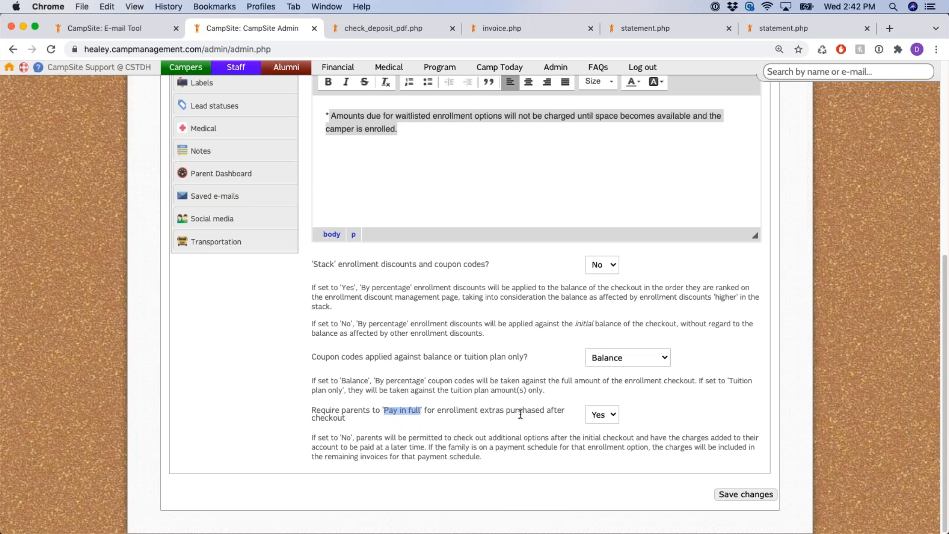
drag(376, 411, 527, 412)
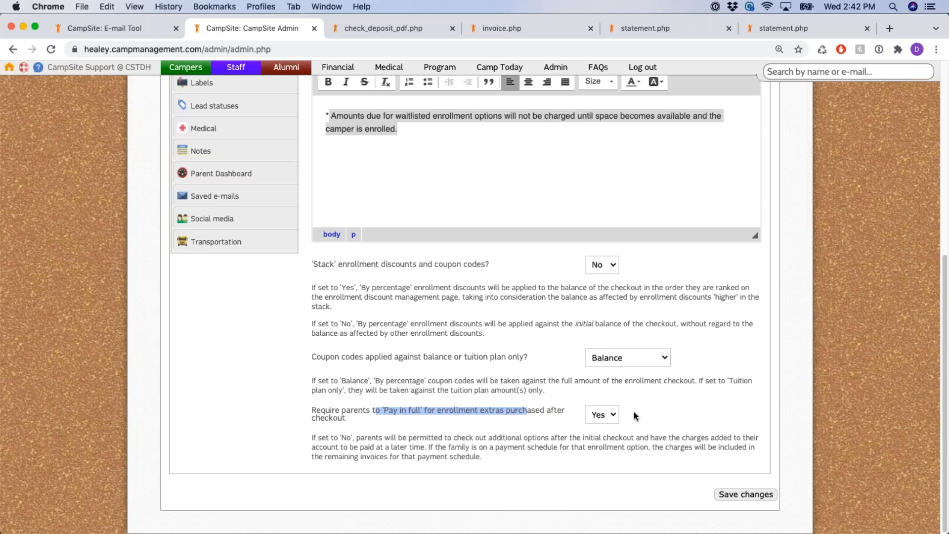
Finish saving the Financial Settings and scroll back up the reloaded page
click(687, 398)
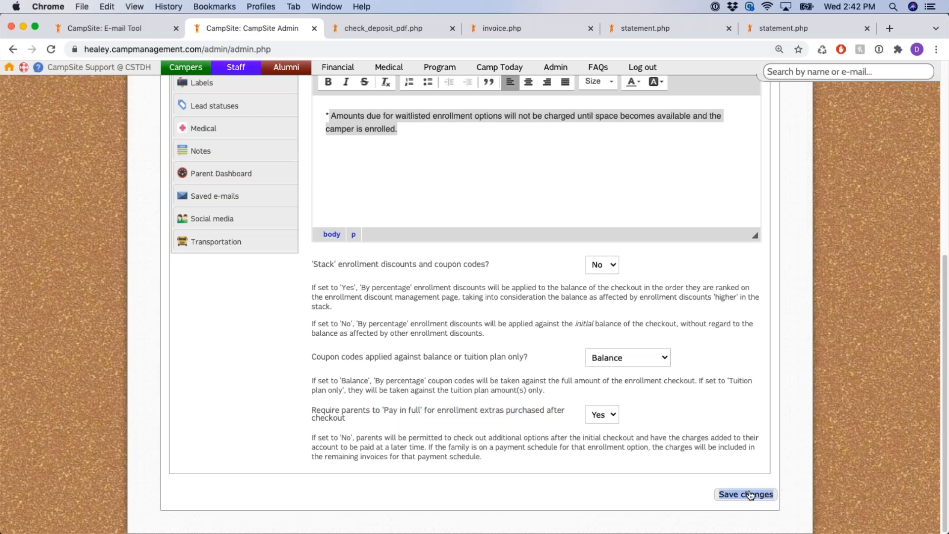
scroll(780, 464, up, 10)
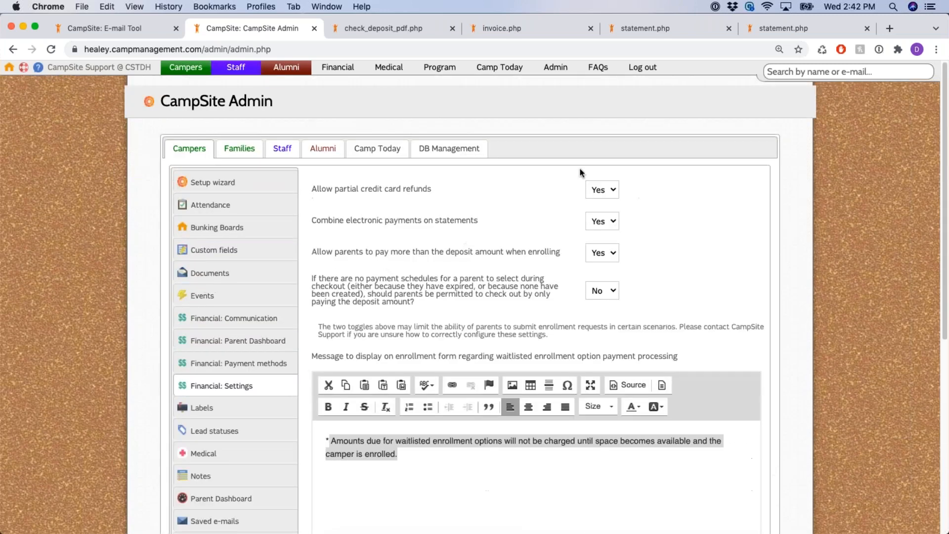